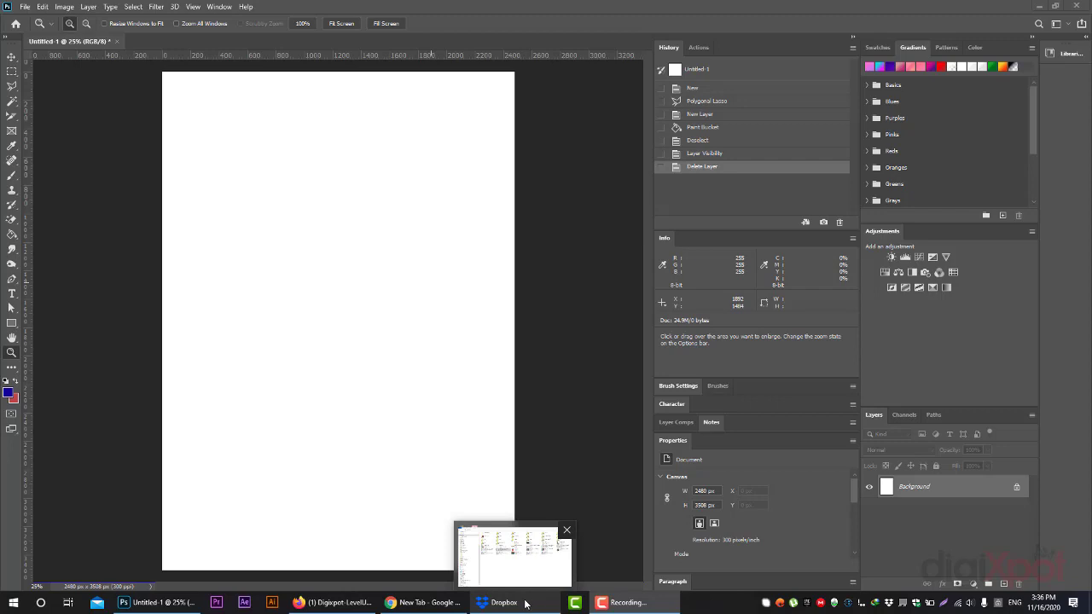
Step: Bring up the Dropbox folder window and go to the My Stuff (D:) drive
{"action": "left_click", "coordinate": [527, 605]}
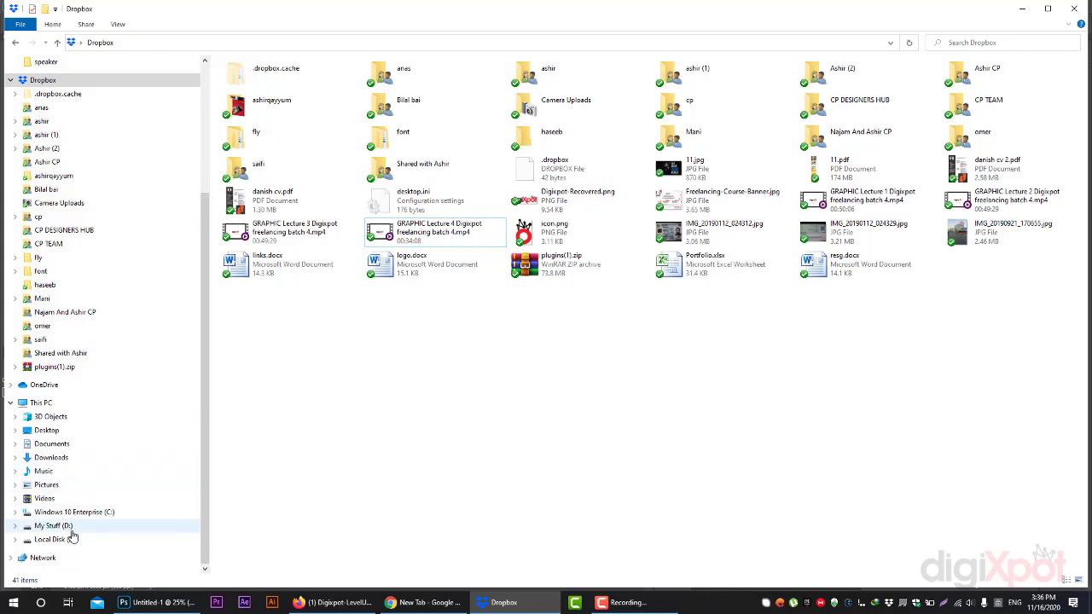
{"action": "left_click", "coordinate": [60, 525]}
{"action": "left_click", "coordinate": [705, 499]}
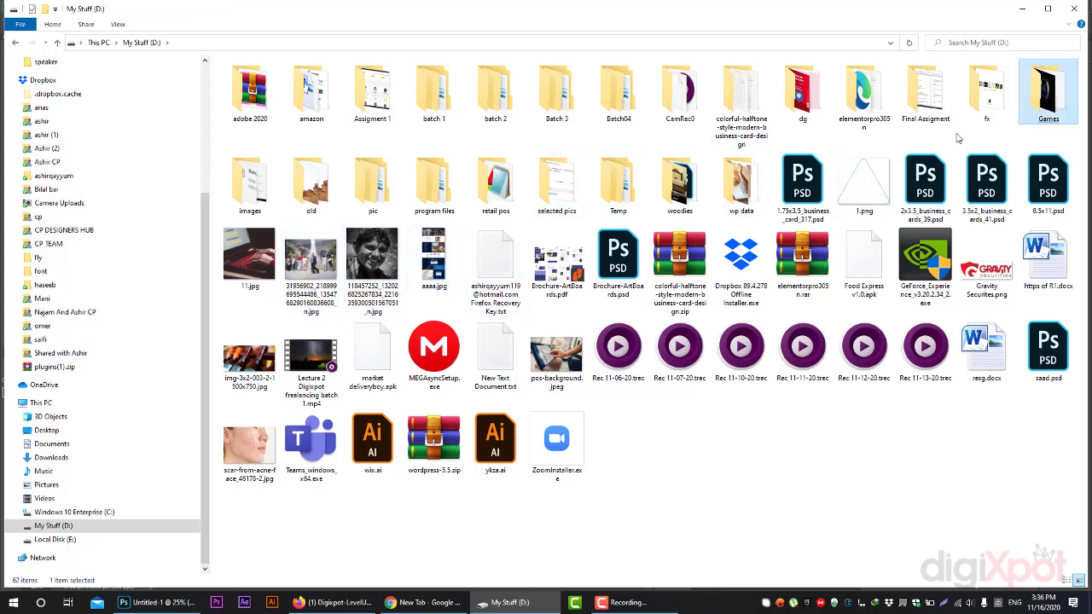
{"action": "left_click", "coordinate": [452, 181]}
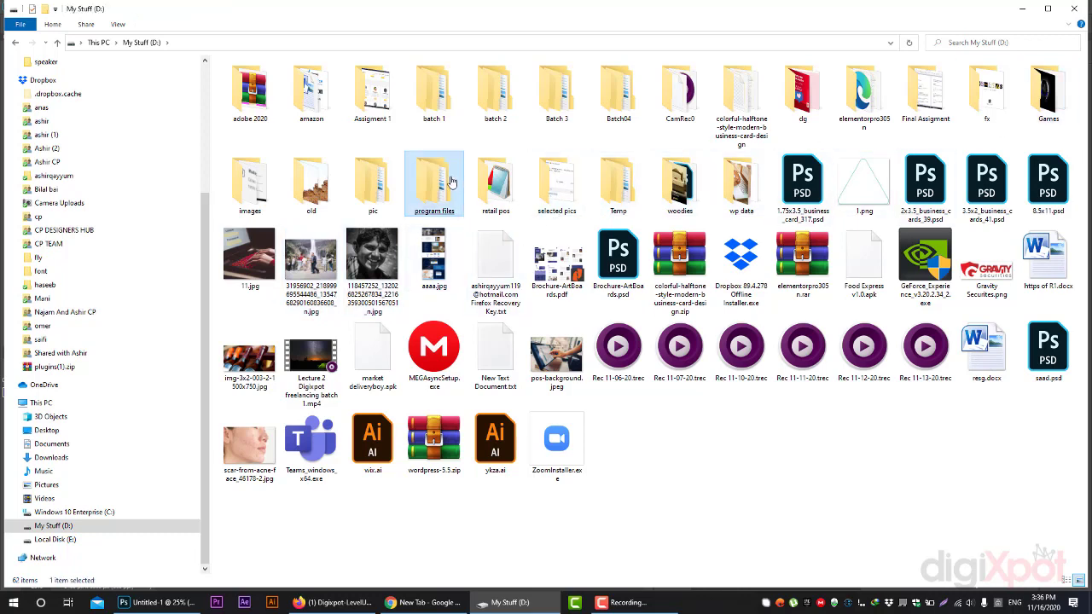
Step: Open old › work › a fonts and launch the colour-theory JPG in Photos
{"action": "double_click", "coordinate": [328, 189]}
{"action": "double_click", "coordinate": [981, 72]}
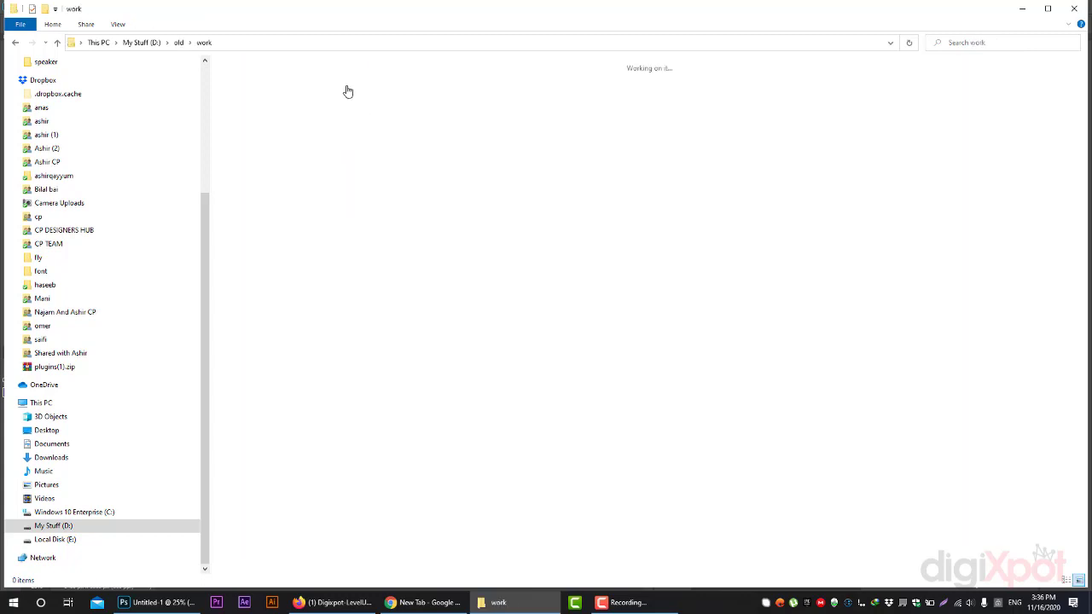
{"action": "double_click", "coordinate": [250, 94]}
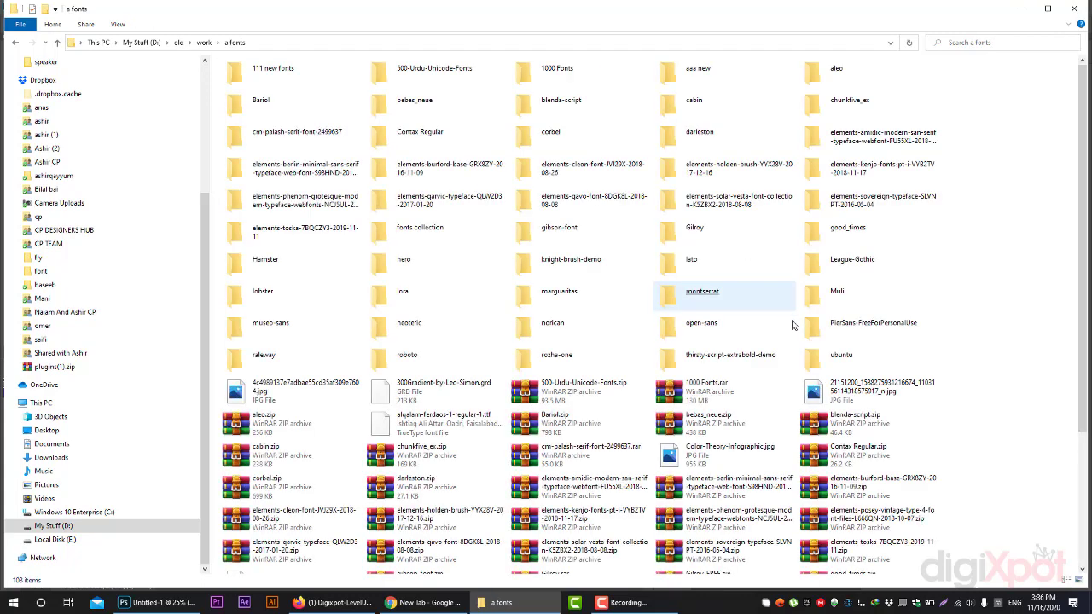
{"action": "scroll", "coordinate": [845, 389], "scroll_direction": "down", "scroll_amount": 3}
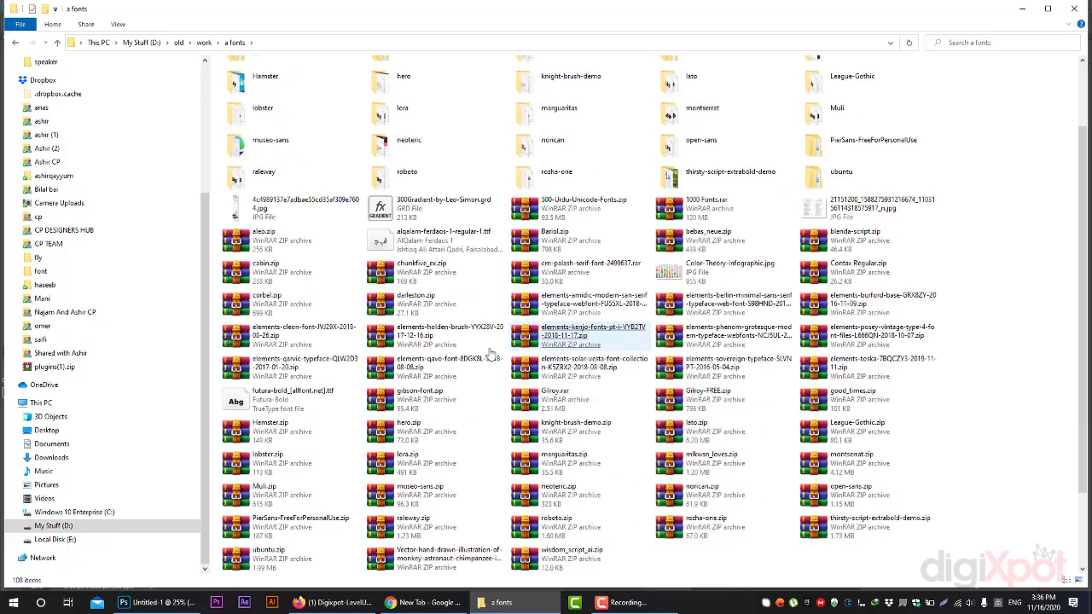
{"action": "double_click", "coordinate": [290, 209]}
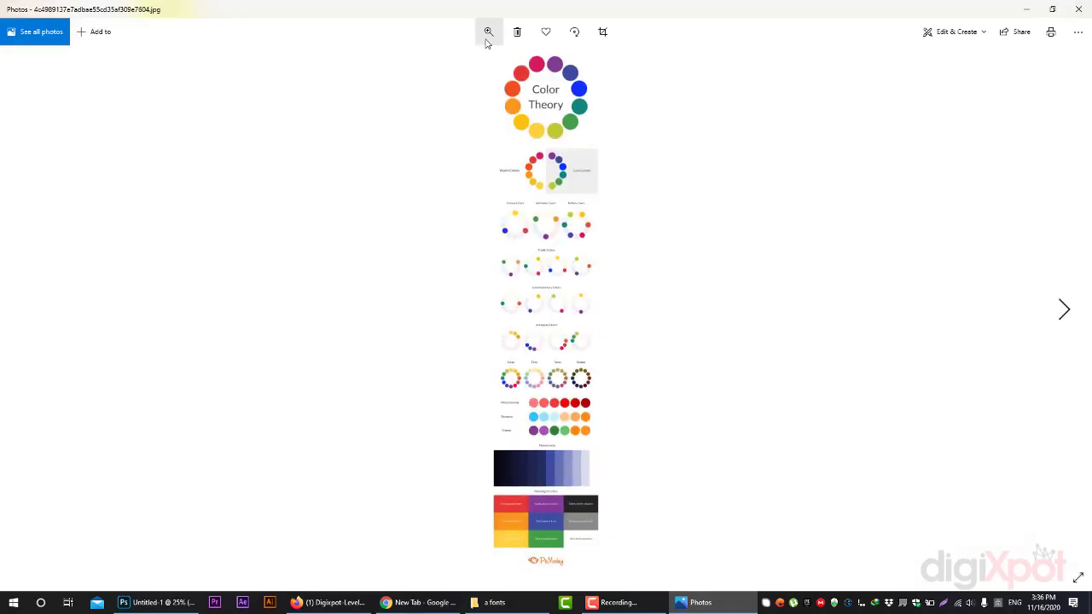
Step: Zoom into the colour-theory chart so its text is readable
{"action": "left_click", "coordinate": [488, 31]}
{"action": "left_click", "coordinate": [493, 59]}
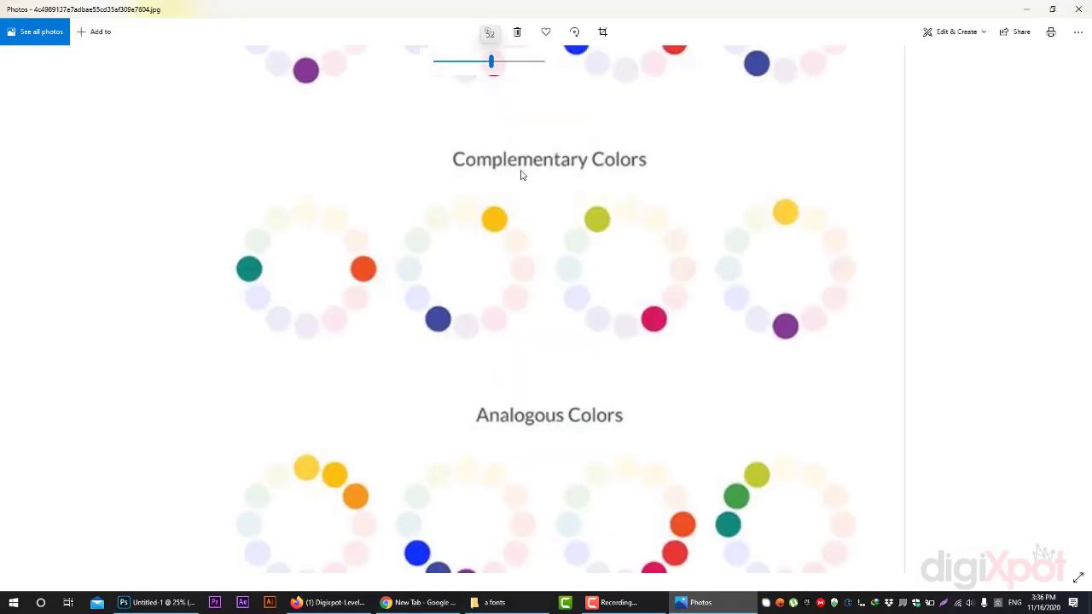
{"action": "scroll", "coordinate": [595, 239], "scroll_direction": "up", "scroll_amount": 5}
{"action": "scroll", "coordinate": [558, 495], "scroll_direction": "up", "scroll_amount": 5}
{"action": "scroll", "coordinate": [530, 401], "scroll_direction": "up", "scroll_amount": 5}
{"action": "scroll", "coordinate": [514, 456], "scroll_direction": "up", "scroll_amount": 3}
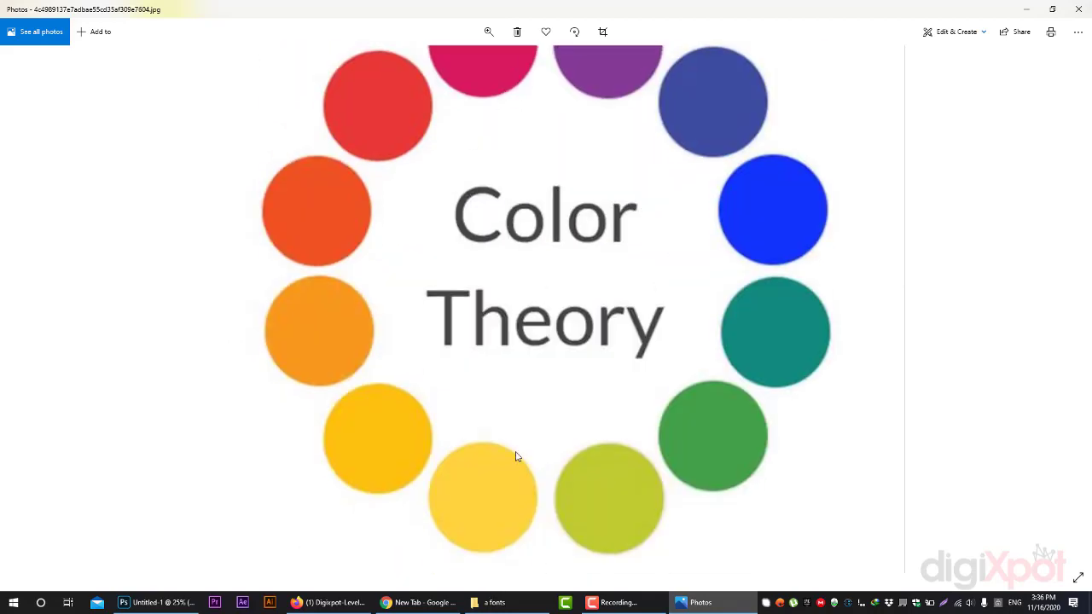
{"action": "scroll", "coordinate": [520, 390], "scroll_direction": "up", "scroll_amount": 1}
Step: Scroll down the chart to the Analogous Colors and Hues, Tints, Tones, Shades sections
{"action": "scroll", "coordinate": [570, 356], "scroll_direction": "down", "scroll_amount": 3}
{"action": "scroll", "coordinate": [556, 208], "scroll_direction": "down", "scroll_amount": 2}
{"action": "scroll", "coordinate": [557, 208], "scroll_direction": "down", "scroll_amount": 2}
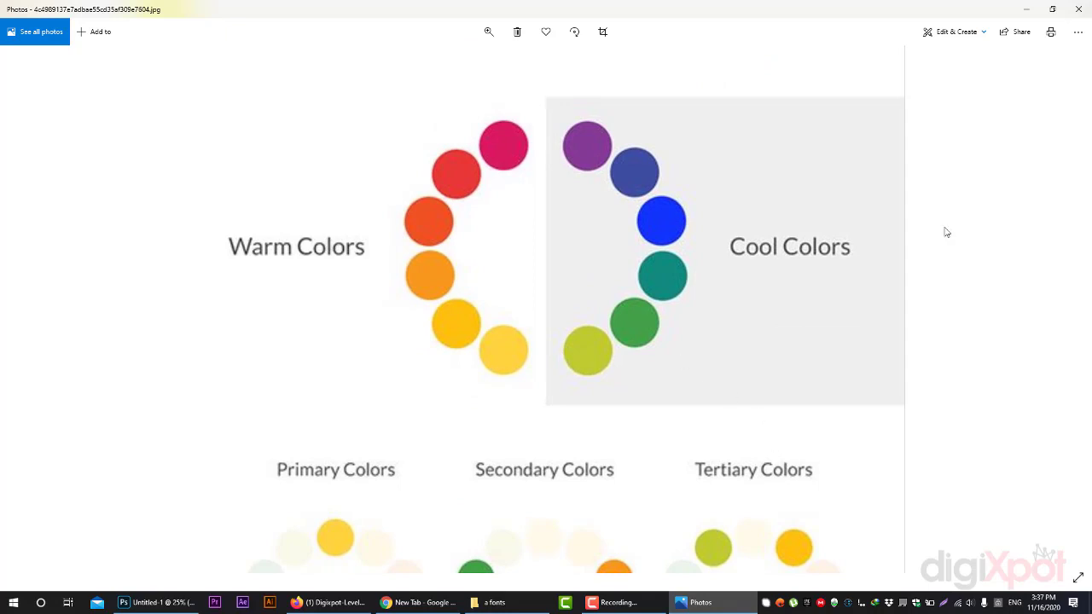
{"action": "scroll", "coordinate": [702, 167], "scroll_direction": "down", "scroll_amount": 3}
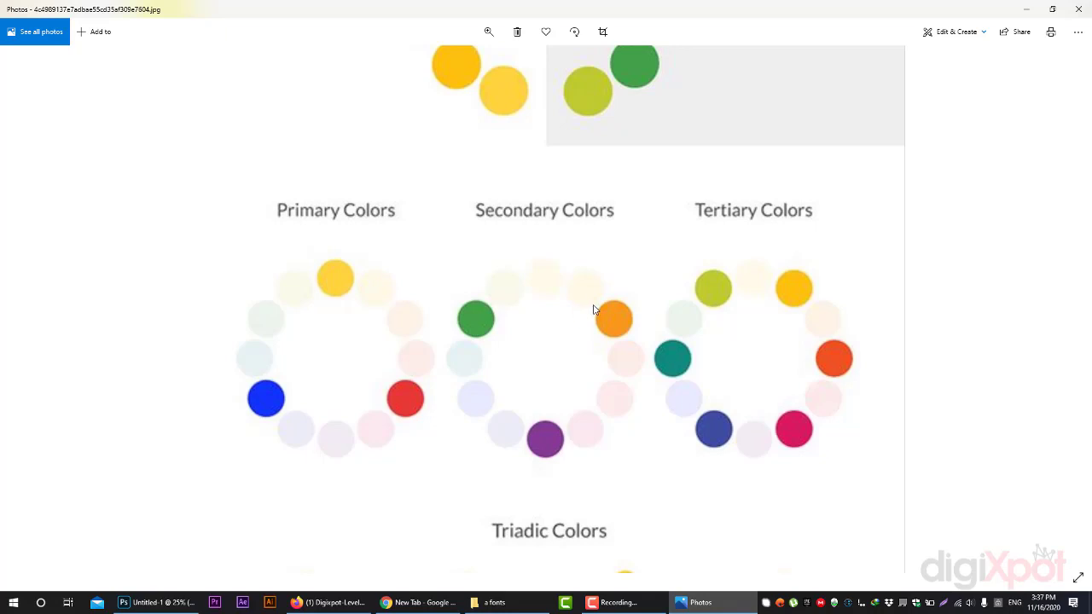
{"action": "scroll", "coordinate": [585, 229], "scroll_direction": "down", "scroll_amount": 4}
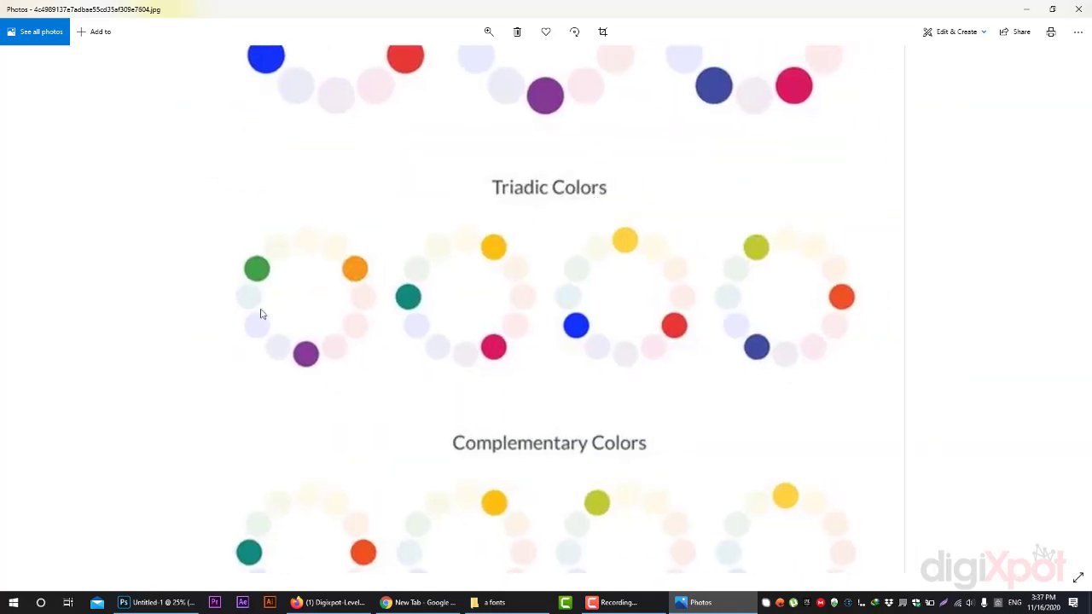
{"action": "scroll", "coordinate": [690, 136], "scroll_direction": "down", "scroll_amount": 1}
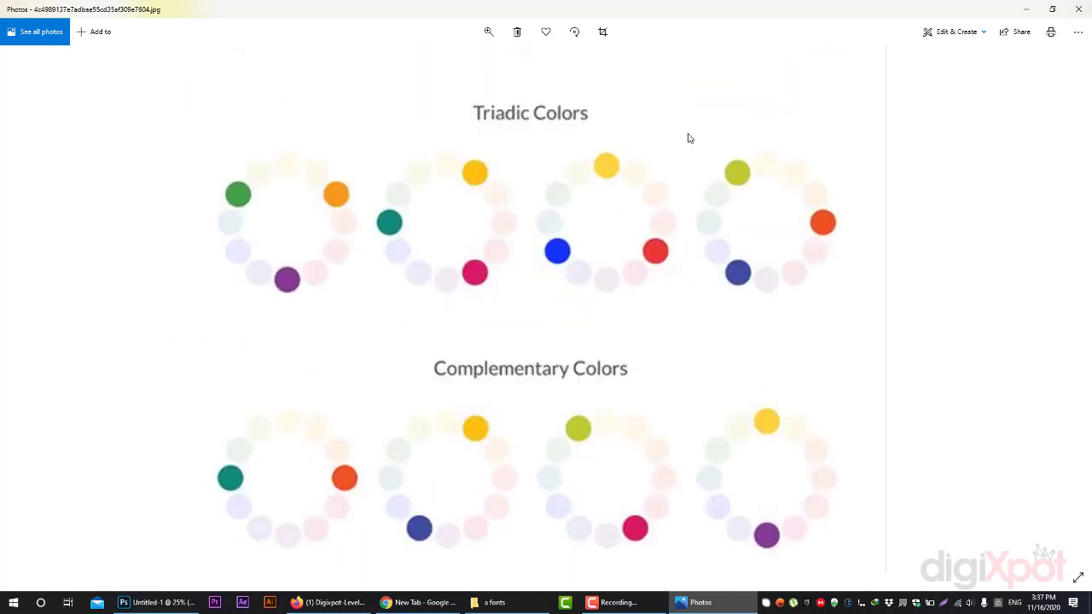
{"action": "scroll", "coordinate": [619, 237], "scroll_direction": "down", "scroll_amount": 2}
{"action": "scroll", "coordinate": [620, 236], "scroll_direction": "up", "scroll_amount": 2}
{"action": "scroll", "coordinate": [286, 256], "scroll_direction": "down", "scroll_amount": 2}
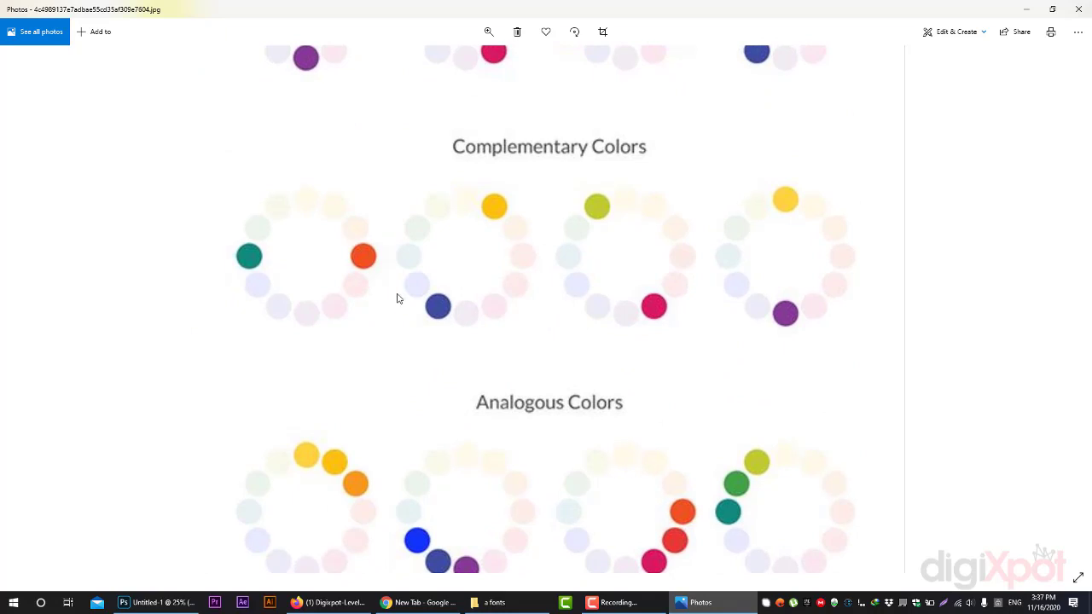
{"action": "scroll", "coordinate": [563, 316], "scroll_direction": "down", "scroll_amount": 1}
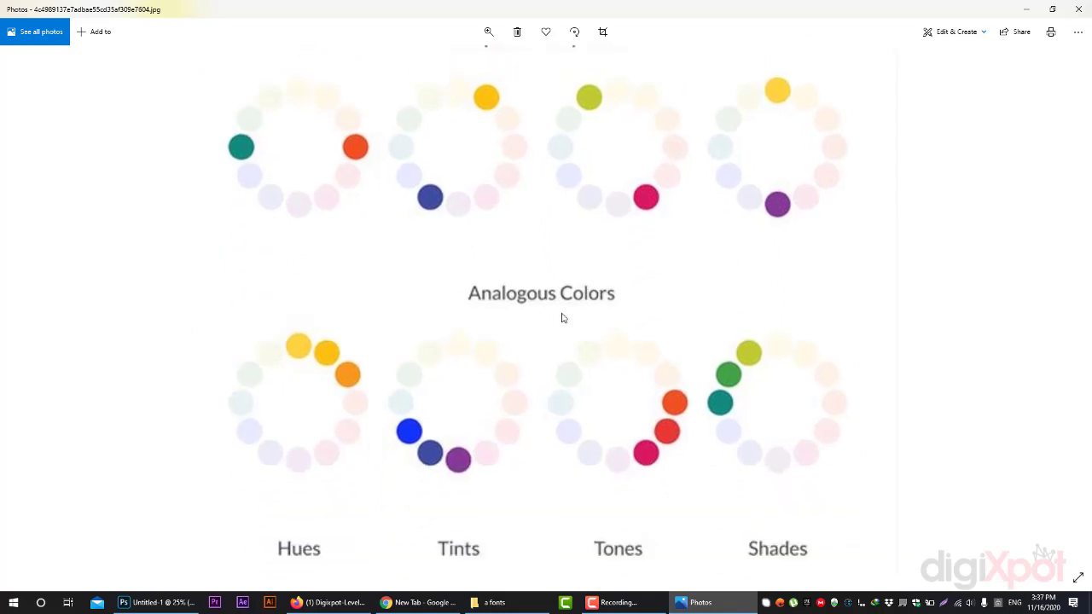
{"action": "scroll", "coordinate": [311, 244], "scroll_direction": "down", "scroll_amount": 1}
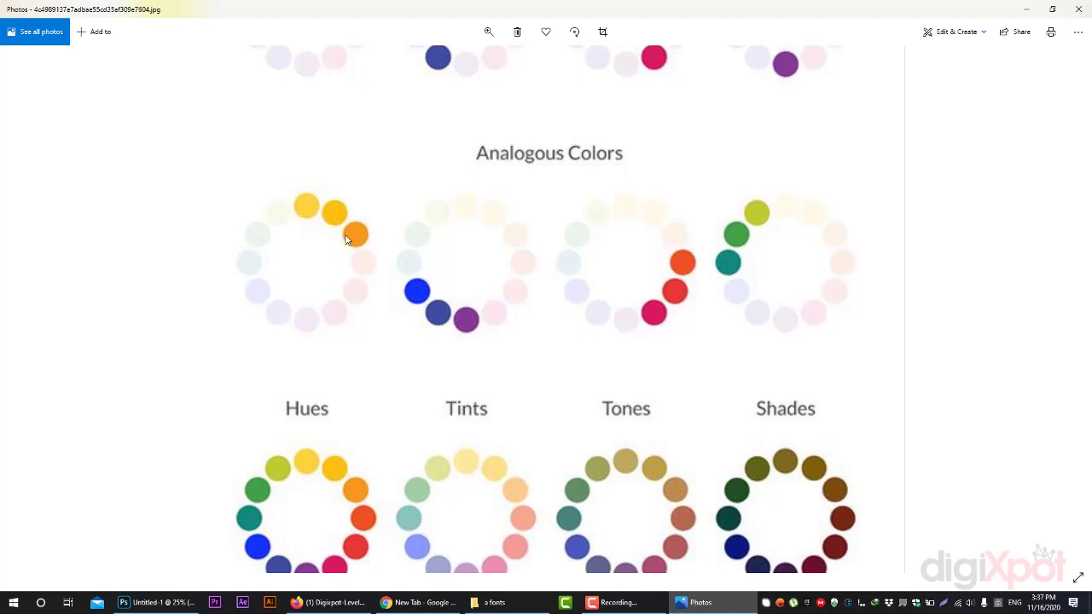
Step: Scroll further down the colour-theory chart to its Meaning of colors section
{"action": "scroll", "coordinate": [481, 353], "scroll_direction": "down", "scroll_amount": 2}
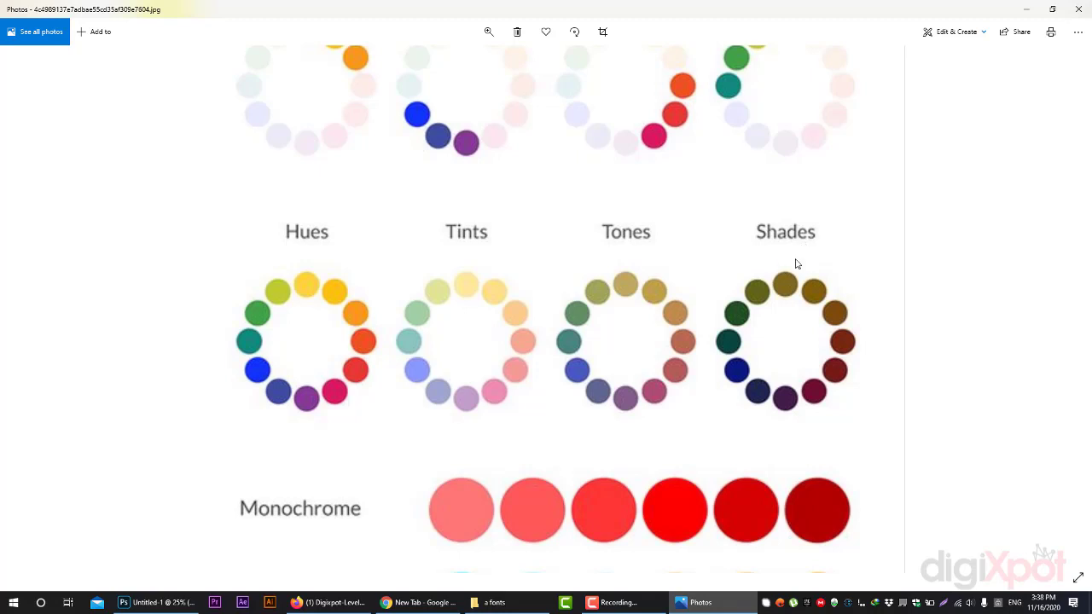
{"action": "scroll", "coordinate": [609, 239], "scroll_direction": "down", "scroll_amount": 3}
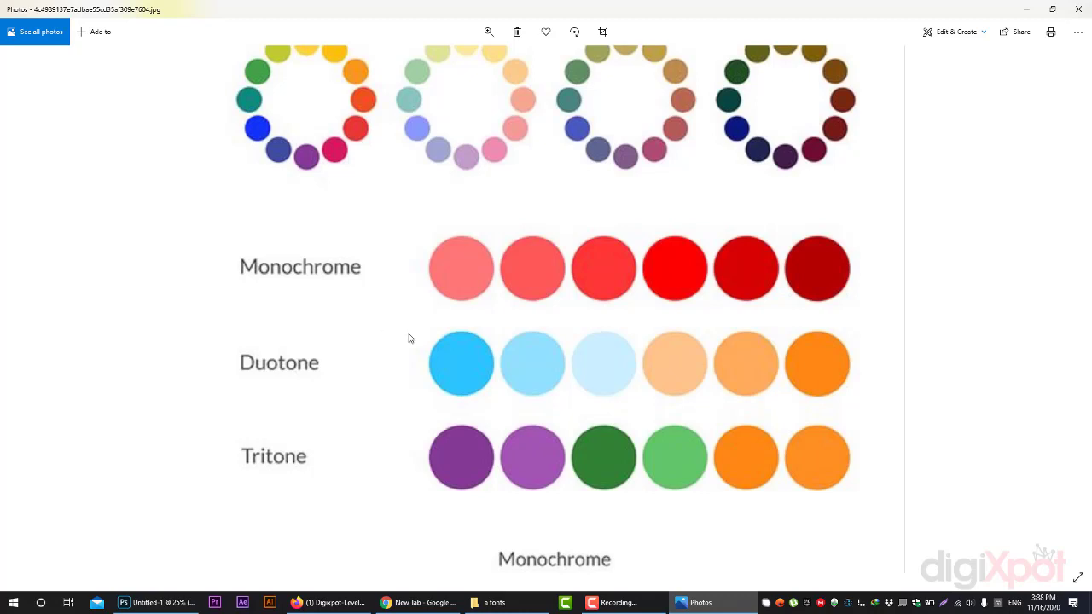
{"action": "scroll", "coordinate": [481, 538], "scroll_direction": "down", "scroll_amount": 4}
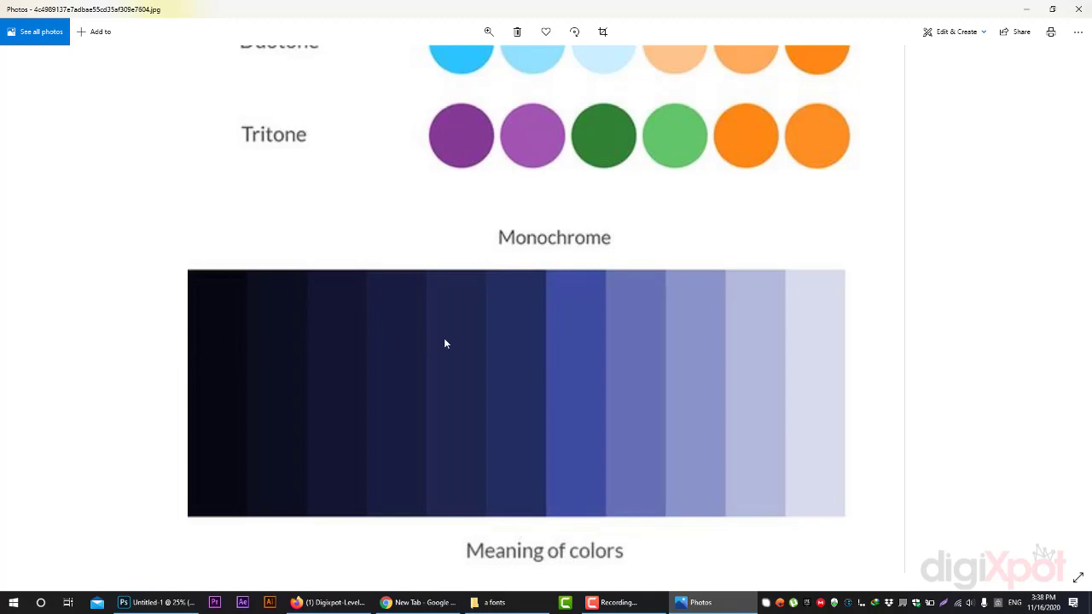
{"action": "scroll", "coordinate": [705, 256], "scroll_direction": "down", "scroll_amount": 3}
{"action": "scroll", "coordinate": [714, 254], "scroll_direction": "down", "scroll_amount": 2}
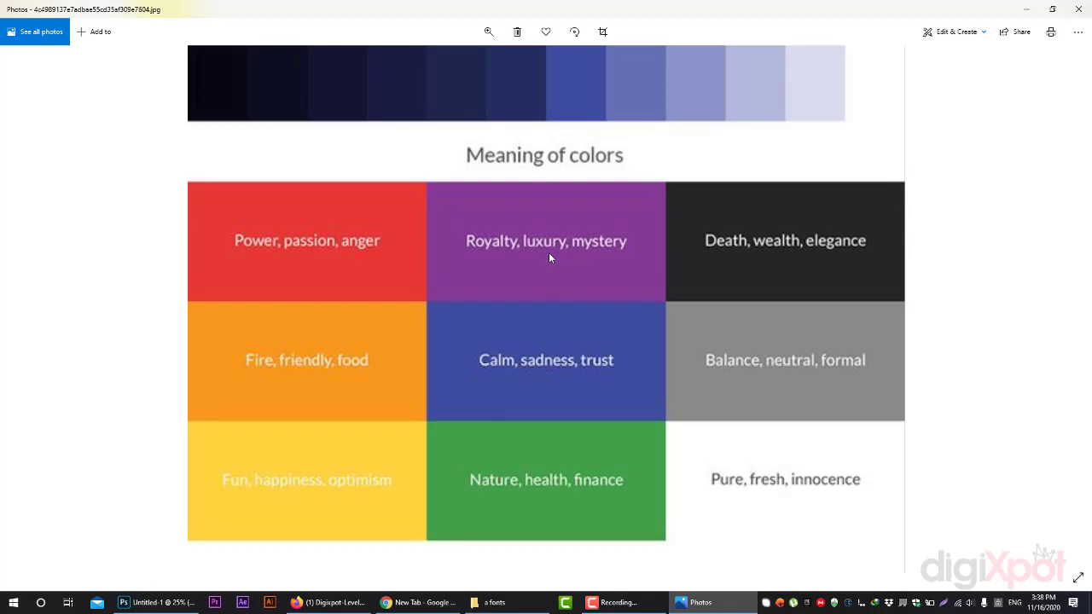
Step: Close Photos, dismiss the bebas_neue.zip WinRAR window, and open Color-Theory-Infographic.jpg
{"action": "left_click", "coordinate": [1078, 8]}
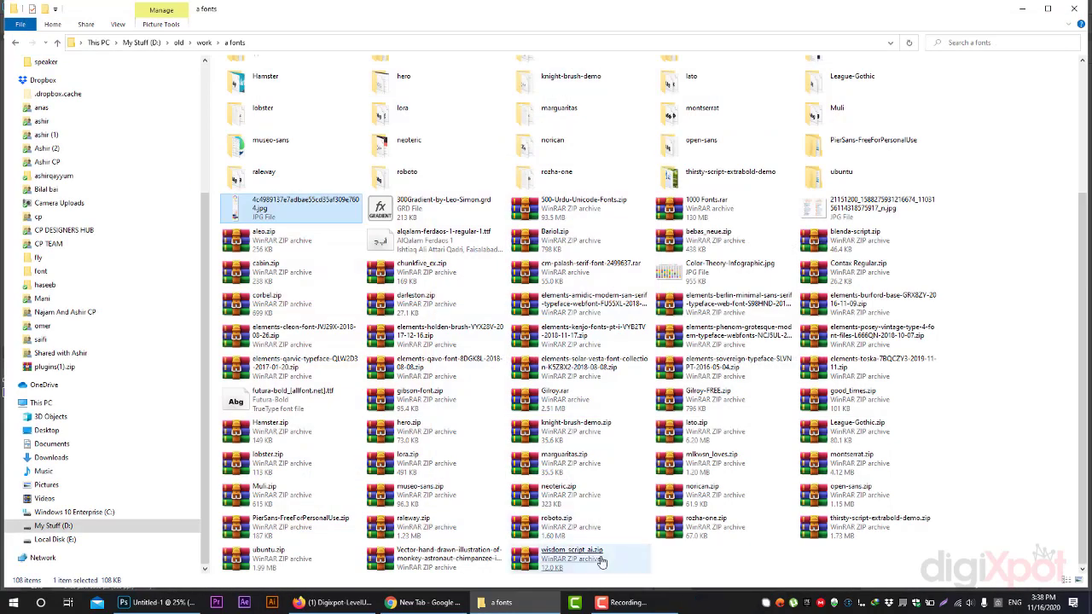
{"action": "key", "text": "Return"}
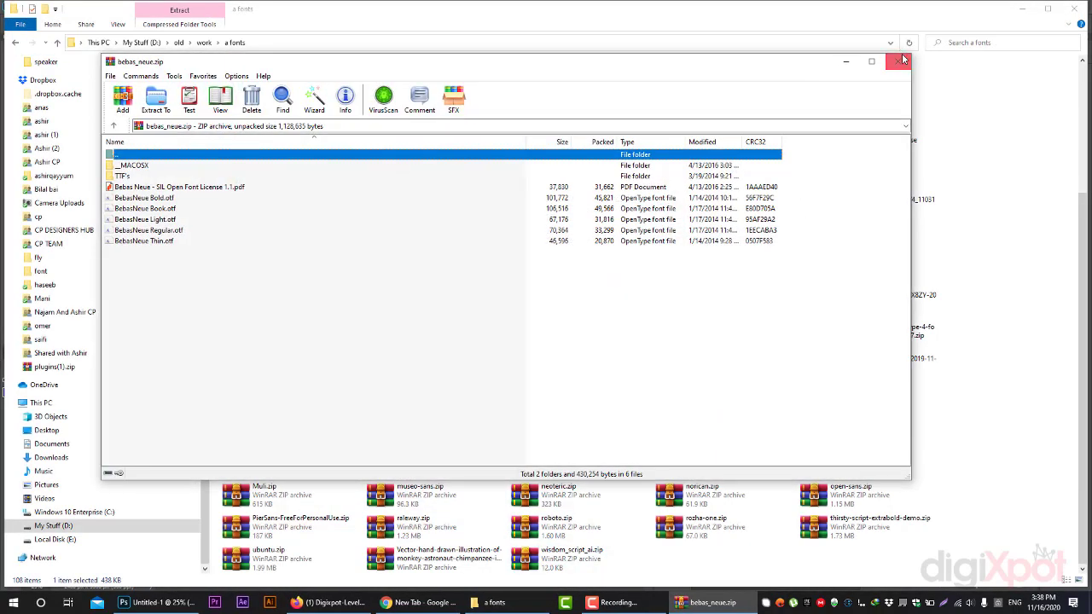
{"action": "left_click", "coordinate": [900, 62]}
{"action": "double_click", "coordinate": [698, 272]}
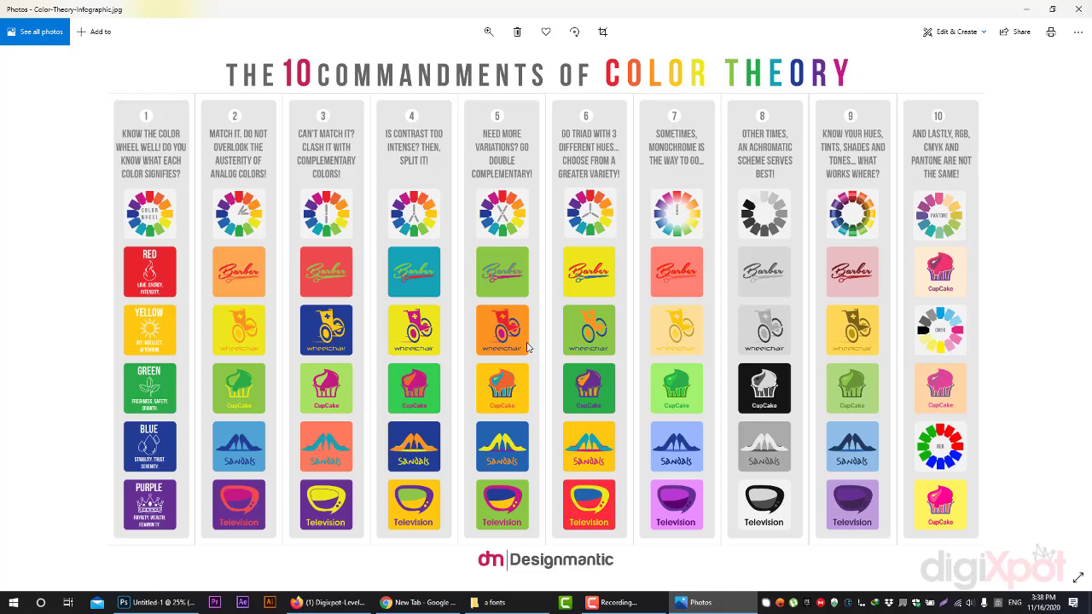
Step: Close Photos after viewing the 10 Commandments of Color Theory infographic
{"action": "left_click", "coordinate": [1074, 10]}
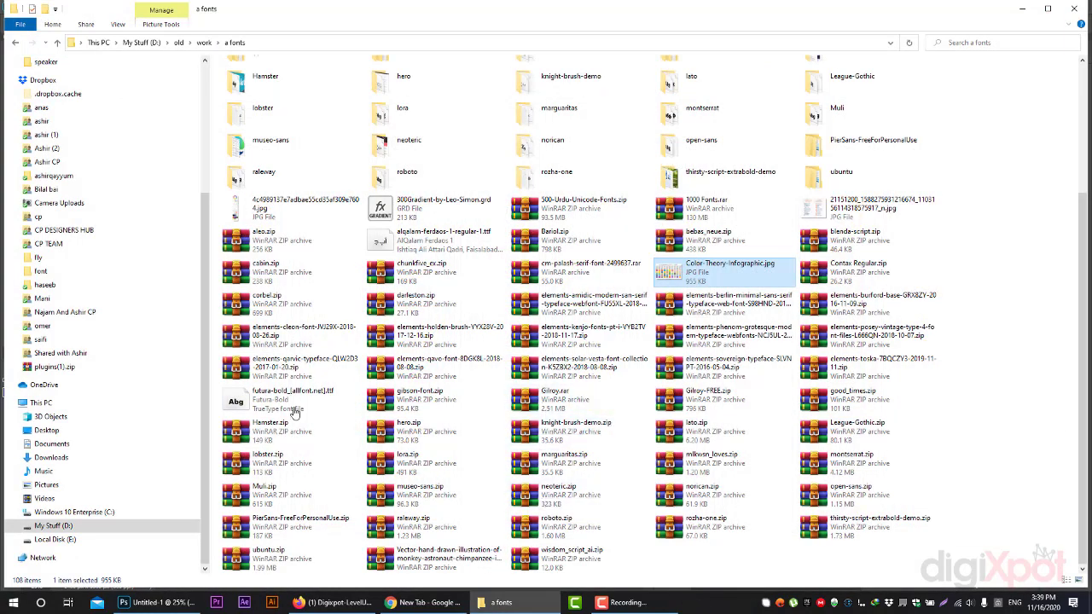
Step: Deselect the JPG and switch to the Digixpot-LevelUP Freelancing Batch 4 Facebook group
{"action": "left_click", "coordinate": [1026, 437]}
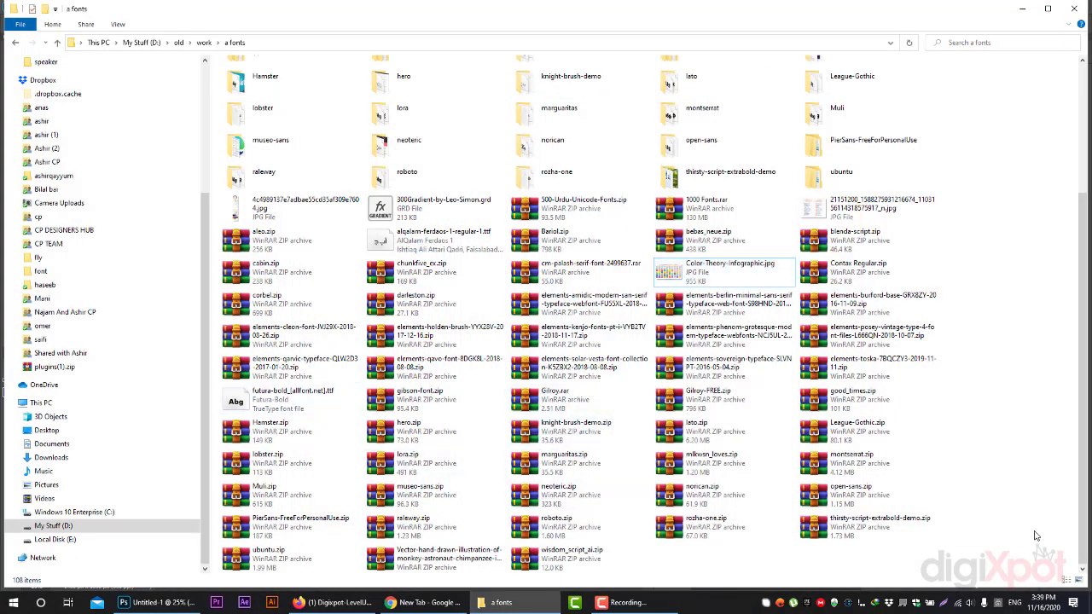
{"action": "left_click", "coordinate": [347, 608]}
{"action": "scroll", "coordinate": [334, 385], "scroll_direction": "down", "scroll_amount": 2}
{"action": "scroll", "coordinate": [341, 376], "scroll_direction": "up", "scroll_amount": 2}
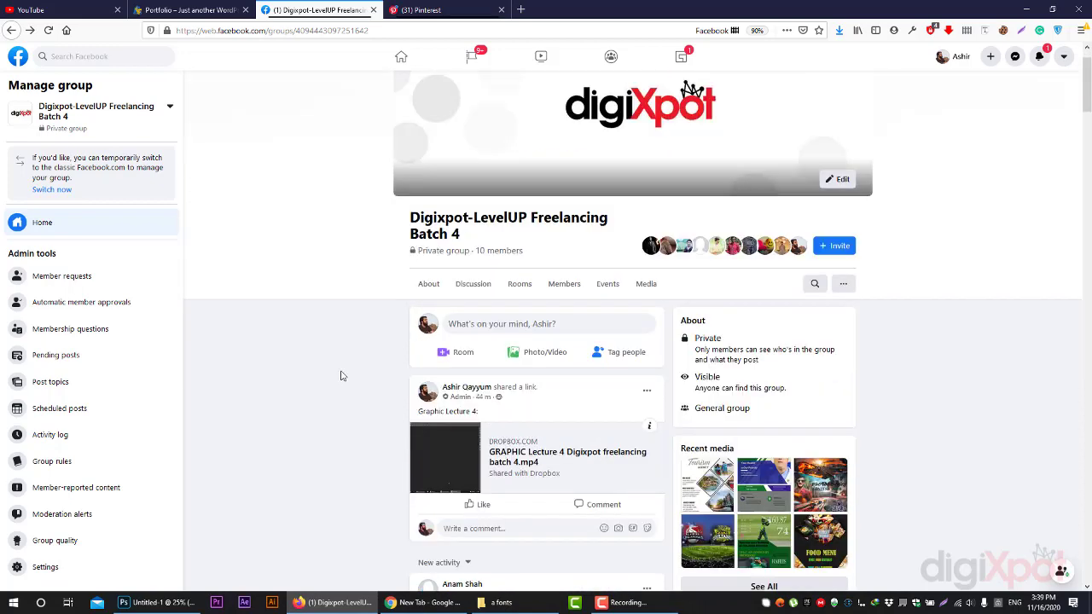
{"action": "scroll", "coordinate": [346, 373], "scroll_direction": "down", "scroll_amount": 3}
{"action": "scroll", "coordinate": [375, 370], "scroll_direction": "down", "scroll_amount": 3}
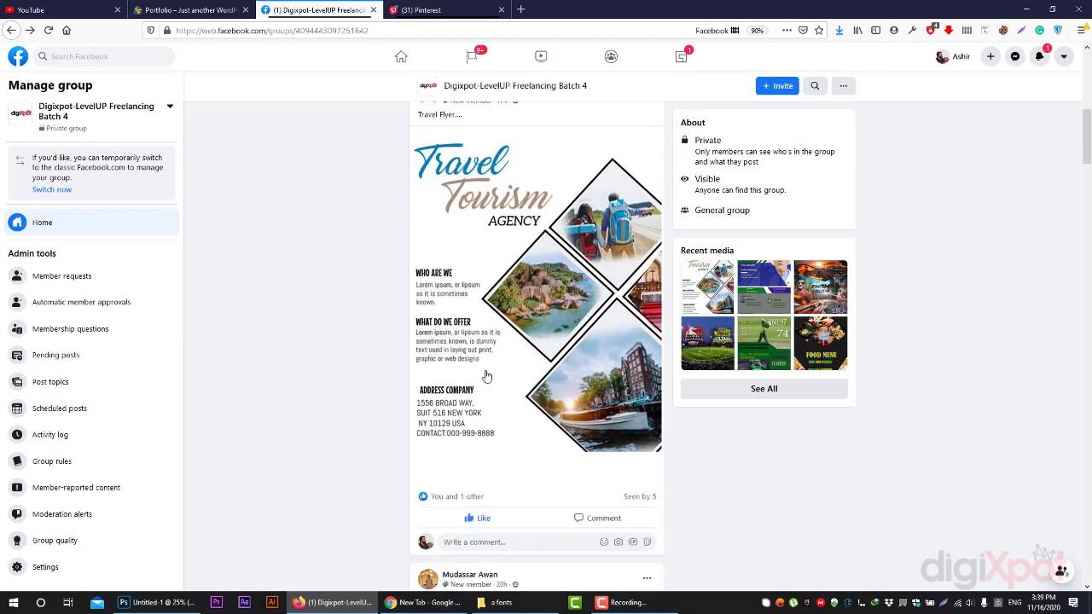
Step: Scroll the group feed to the medical-care flyer post, glancing briefly at Pinterest
{"action": "scroll", "coordinate": [506, 373], "scroll_direction": "down", "scroll_amount": 6}
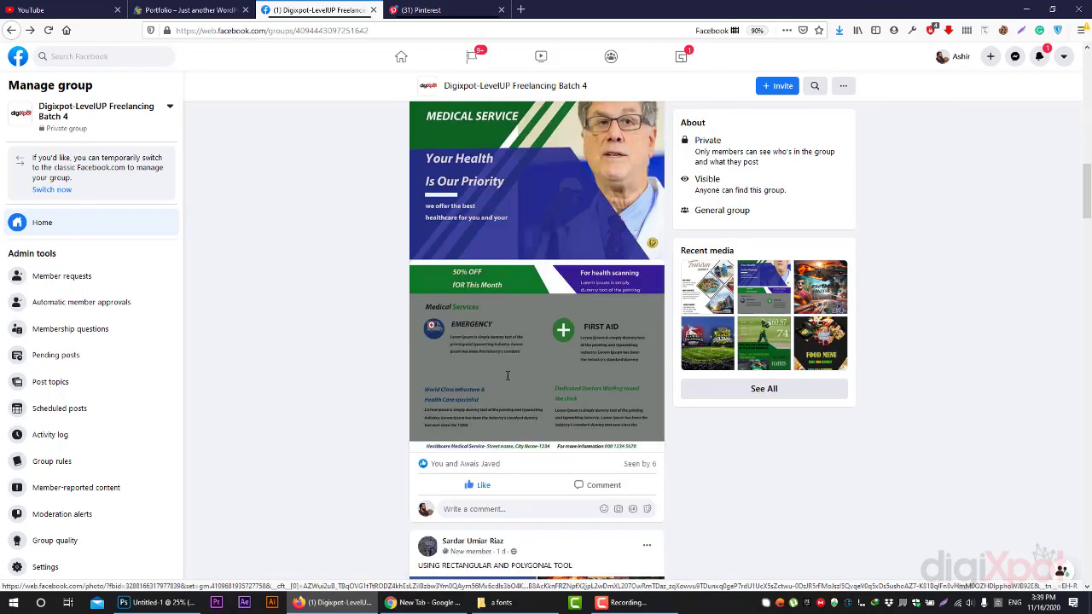
{"action": "scroll", "coordinate": [507, 375], "scroll_direction": "down", "scroll_amount": 2}
{"action": "scroll", "coordinate": [477, 341], "scroll_direction": "up", "scroll_amount": 2}
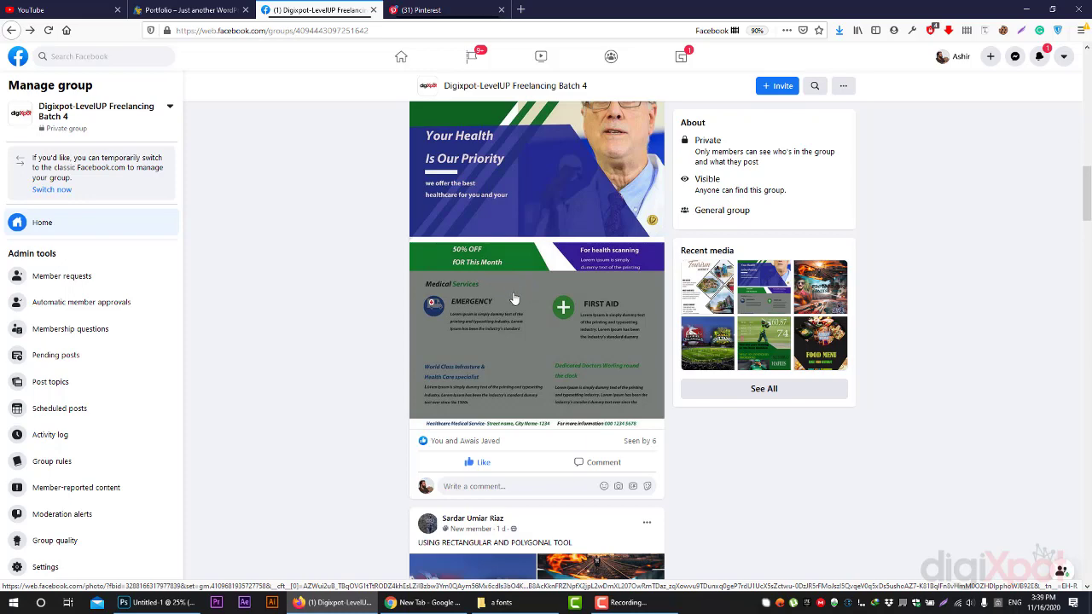
{"action": "scroll", "coordinate": [519, 303], "scroll_direction": "down", "scroll_amount": 3}
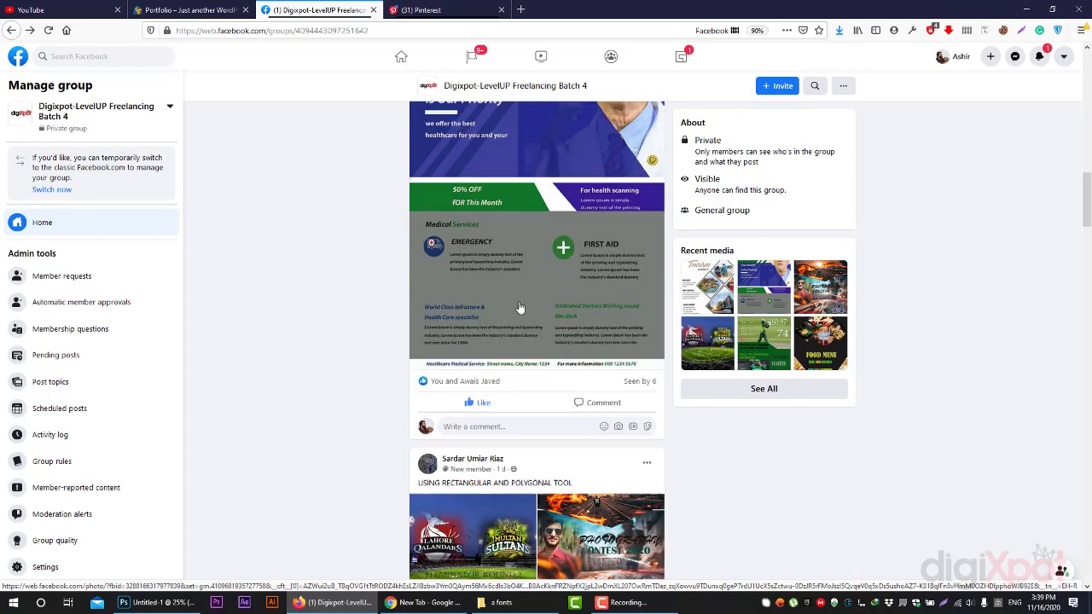
{"action": "scroll", "coordinate": [512, 311], "scroll_direction": "down", "scroll_amount": 3}
{"action": "scroll", "coordinate": [505, 324], "scroll_direction": "up", "scroll_amount": 5}
{"action": "scroll", "coordinate": [505, 324], "scroll_direction": "up", "scroll_amount": 4}
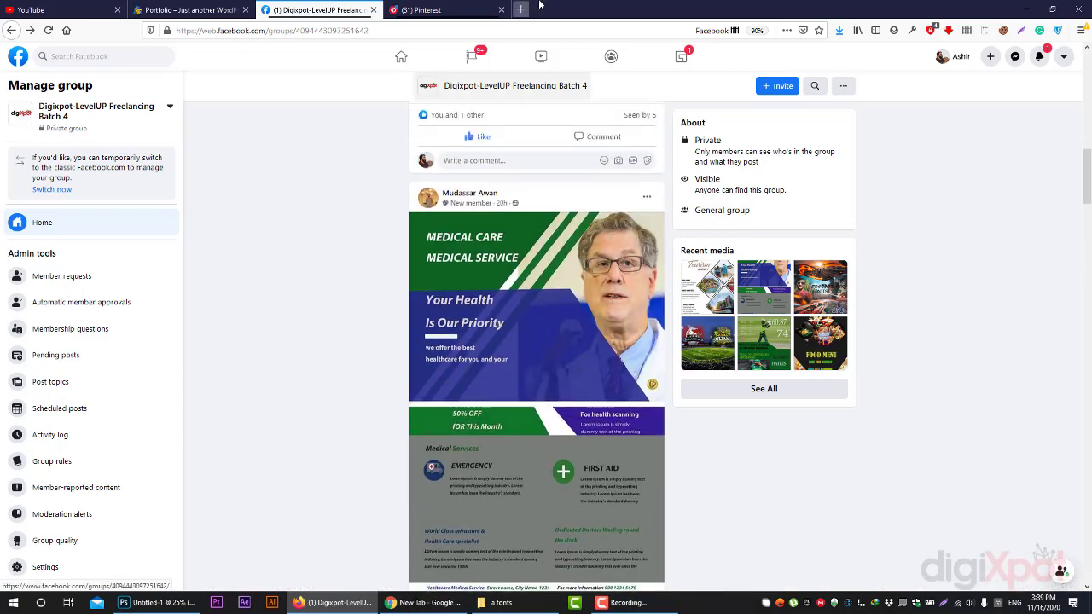
{"action": "left_click", "coordinate": [410, 9]}
{"action": "left_click", "coordinate": [344, 6]}
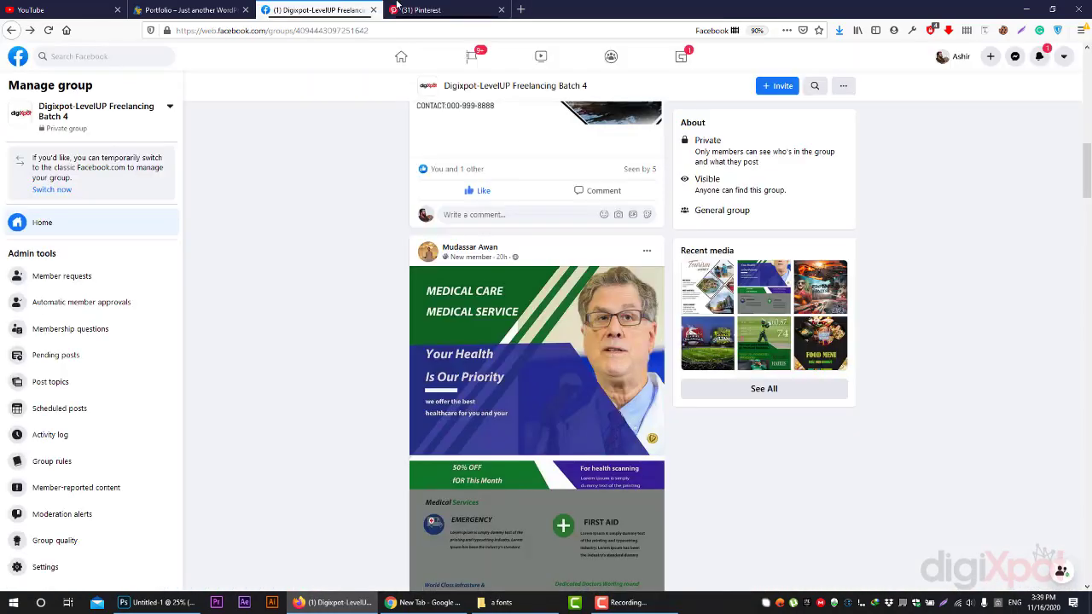
Step: Switch to Photoshop and try tools in the crop/frame and eyedropper groups
{"action": "left_click", "coordinate": [144, 604]}
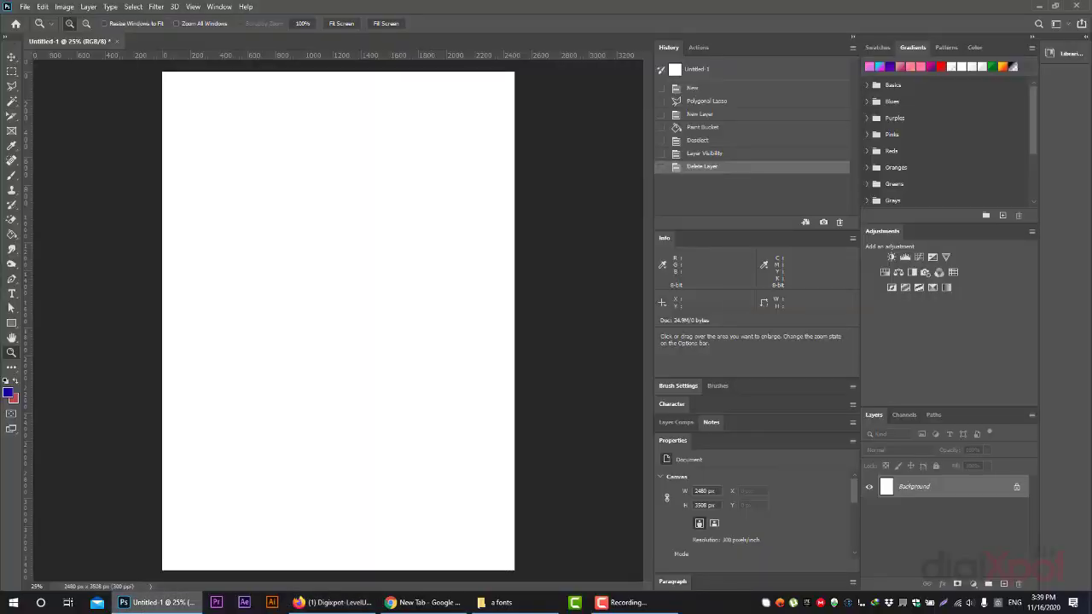
{"action": "left_click", "coordinate": [11, 103]}
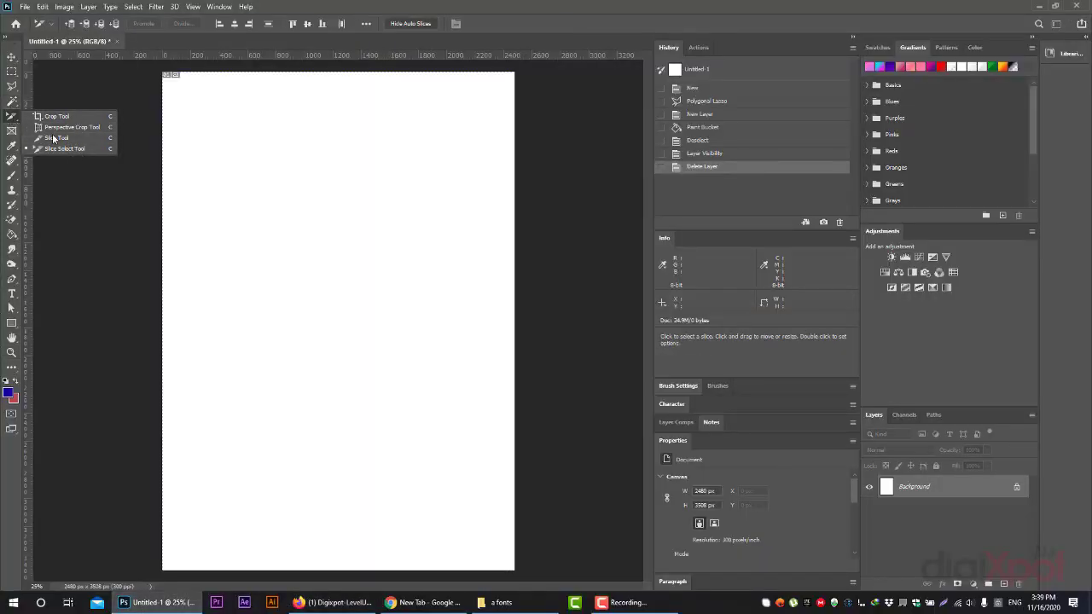
{"action": "left_click", "coordinate": [11, 130]}
{"action": "left_click", "coordinate": [11, 119]}
{"action": "left_click", "coordinate": [11, 146]}
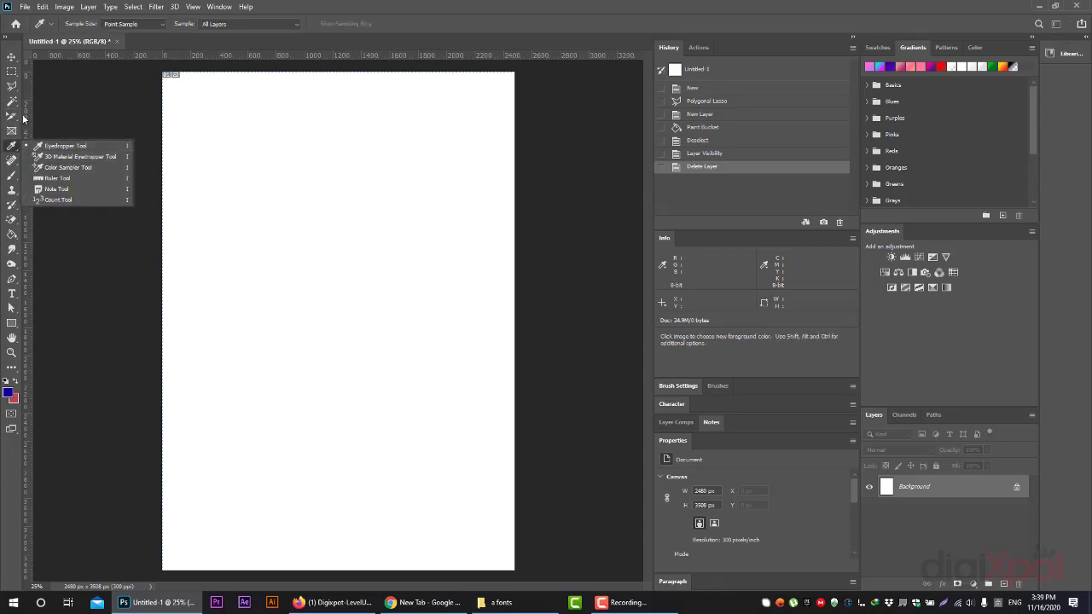
{"action": "left_click", "coordinate": [11, 130]}
Step: Pick the Eyedropper, view its group flyout, return to the Frame tool, and close Untitled-1
{"action": "left_click", "coordinate": [11, 146]}
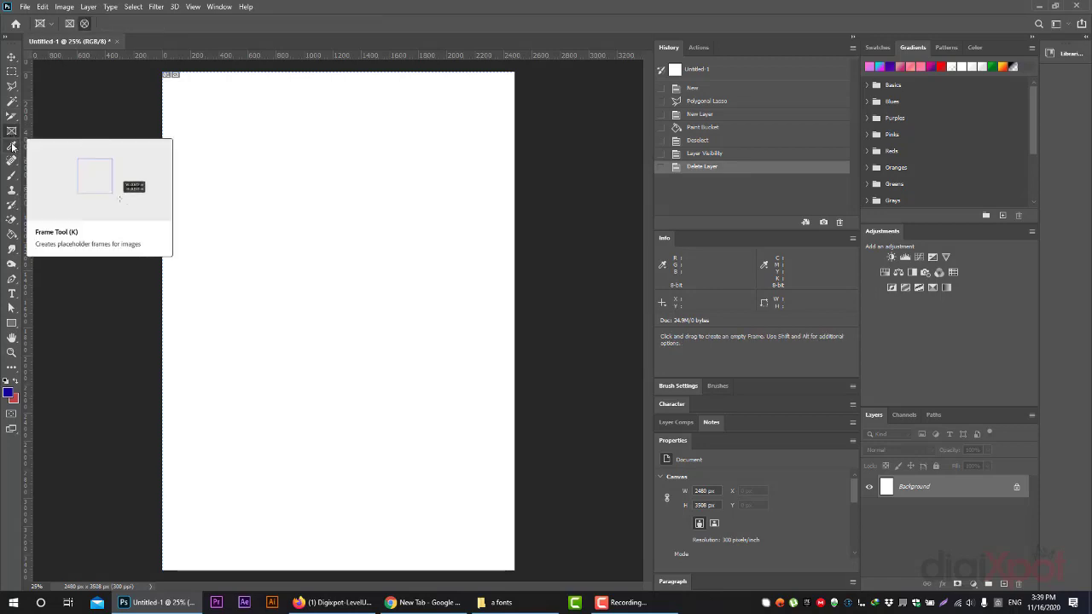
{"action": "left_click", "coordinate": [10, 148]}
{"action": "right_click", "coordinate": [11, 151]}
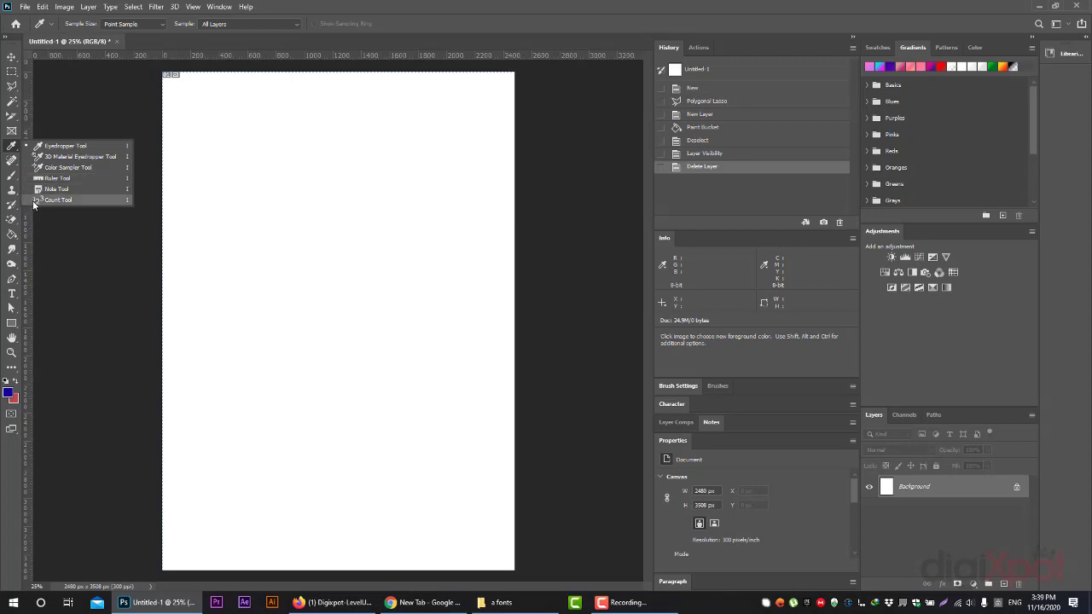
{"action": "left_click", "coordinate": [12, 132]}
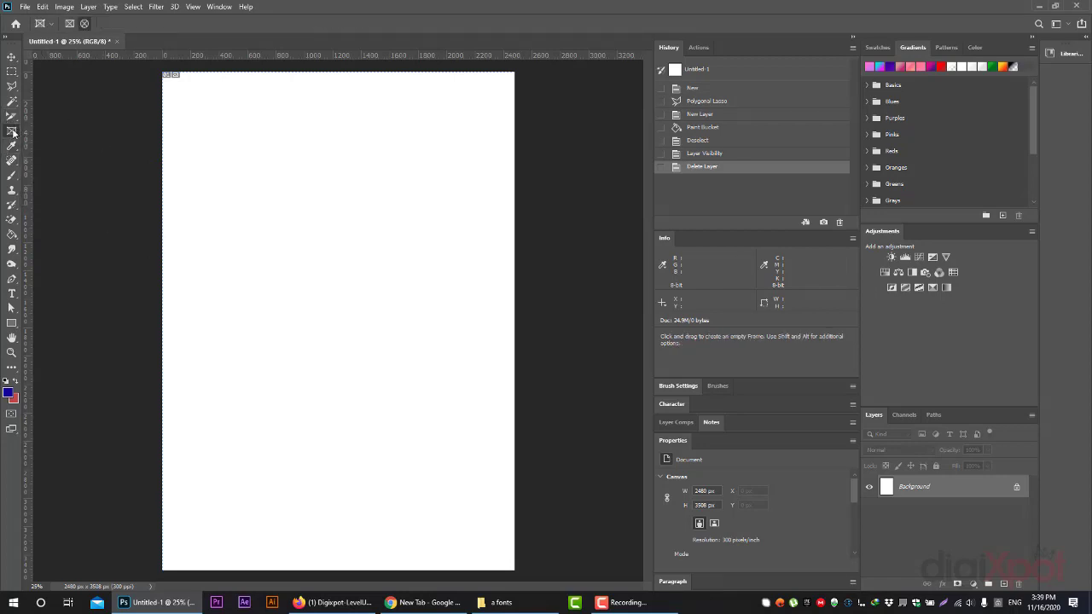
{"action": "left_click", "coordinate": [116, 41]}
Step: Discard Untitled-1 without saving, then open saad.psd from recent files and close it
{"action": "left_click", "coordinate": [478, 212]}
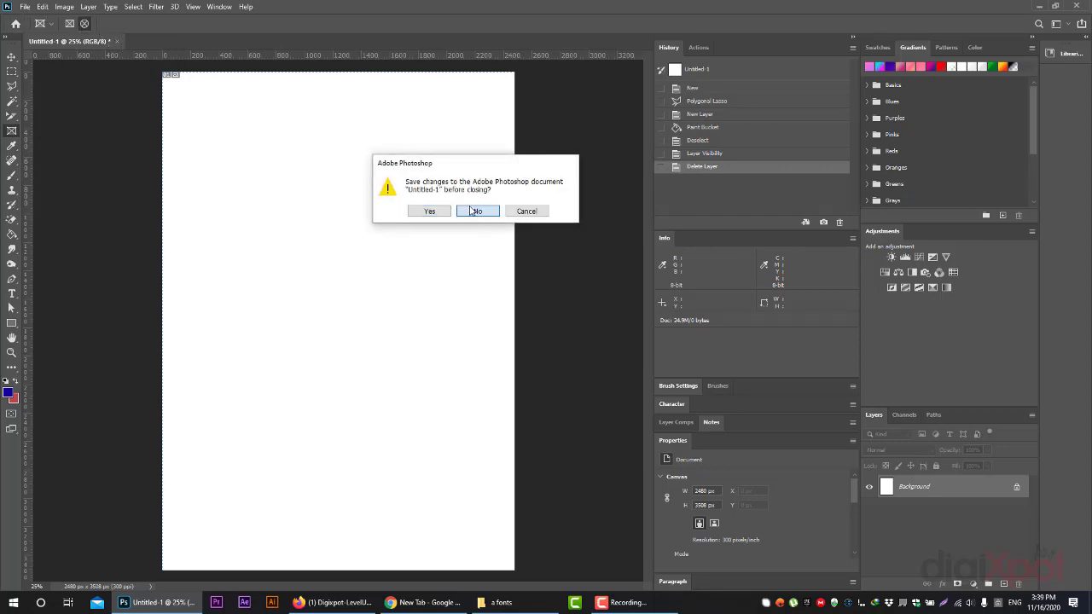
{"action": "left_click", "coordinate": [26, 6]}
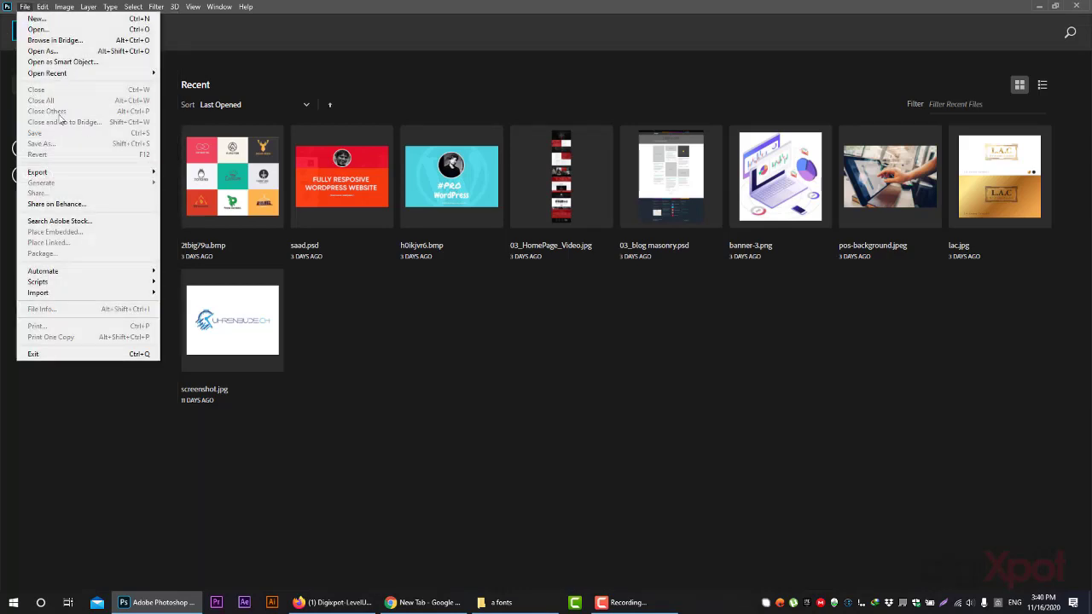
{"action": "left_click", "coordinate": [349, 191]}
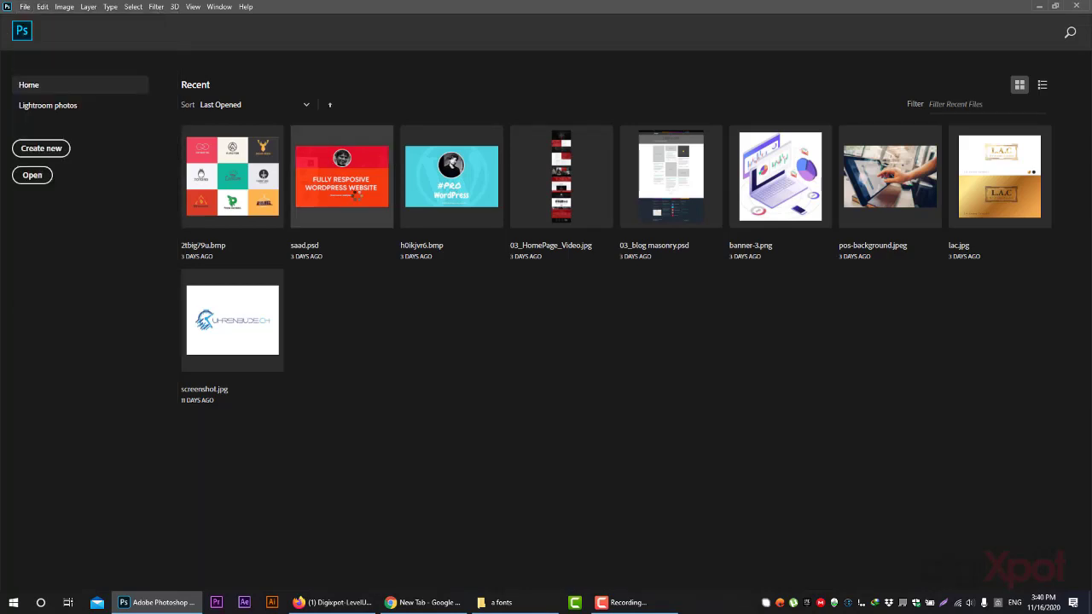
{"action": "left_click", "coordinate": [351, 193]}
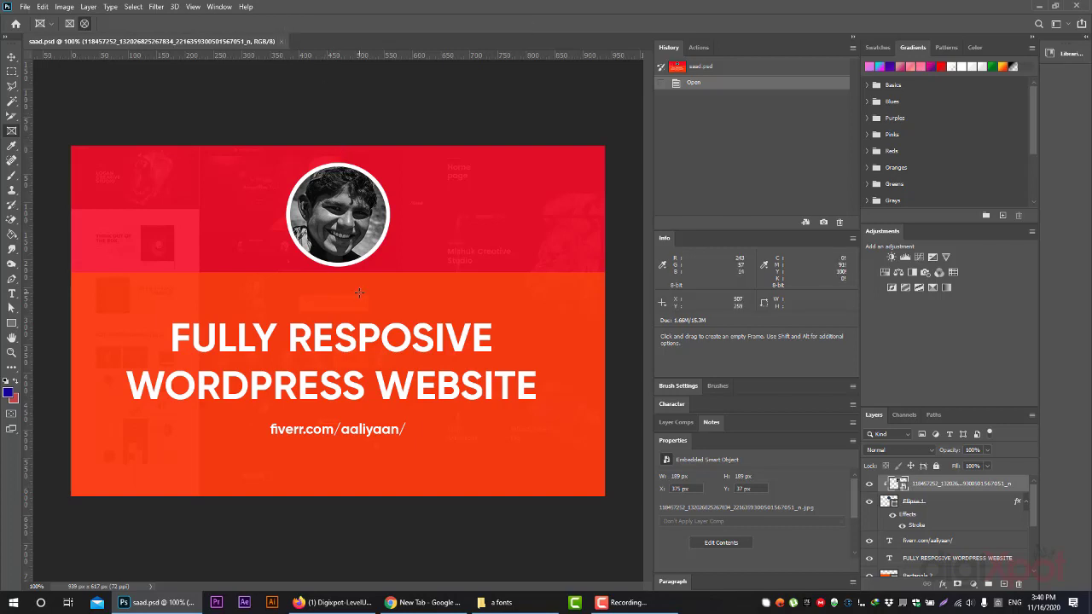
{"action": "left_click", "coordinate": [281, 41]}
{"action": "left_click", "coordinate": [25, 6]}
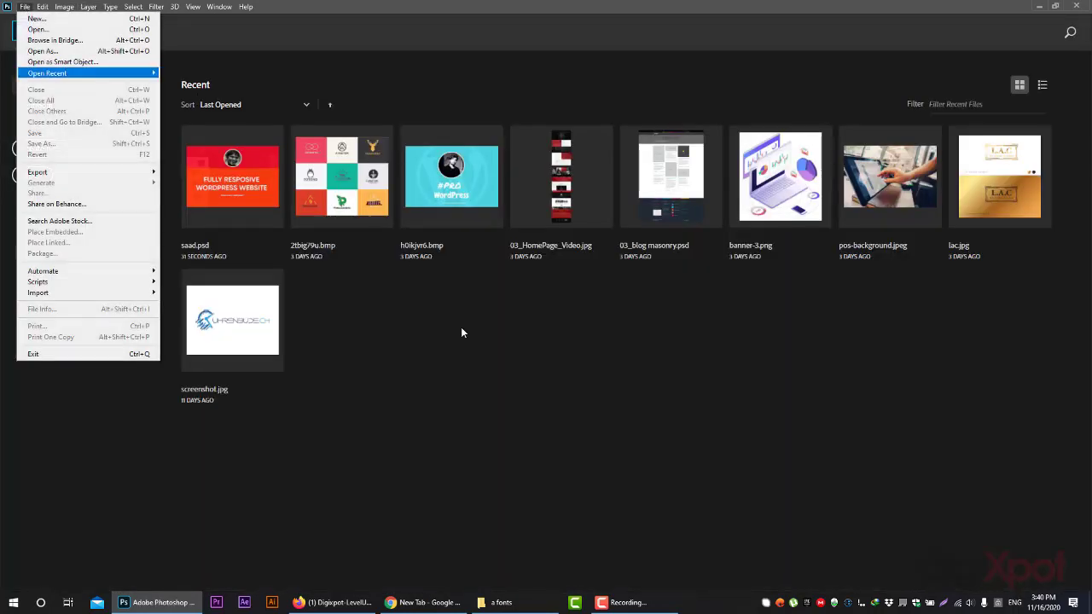
Step: Create a new blank A4 document, 2480 × 3508 px at 300 pixels/inch
{"action": "left_click", "coordinate": [61, 20]}
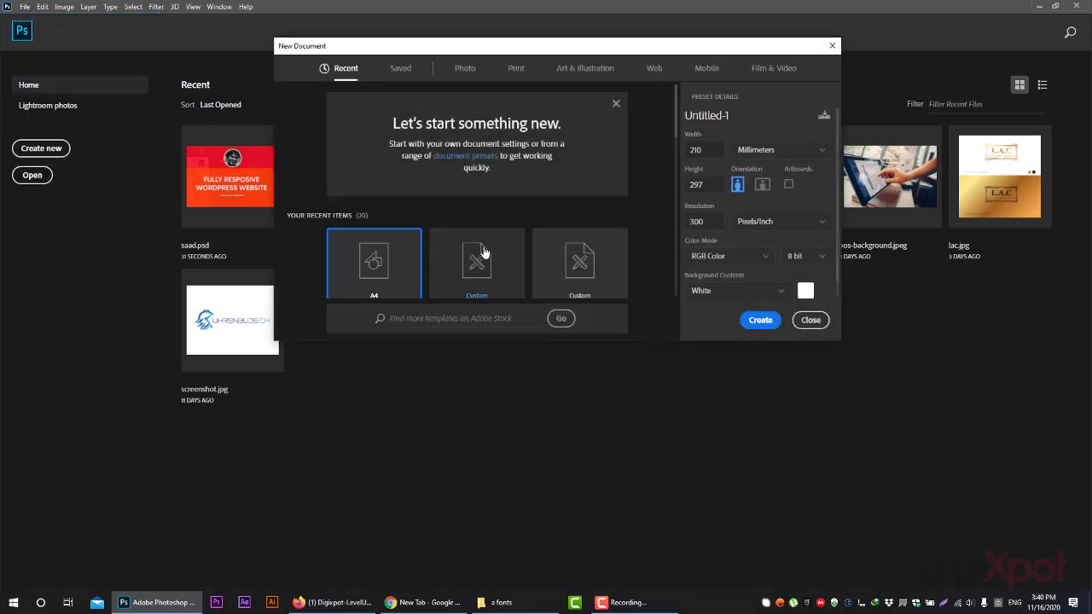
{"action": "scroll", "coordinate": [483, 251], "scroll_direction": "down", "scroll_amount": 2}
{"action": "left_click", "coordinate": [760, 320]}
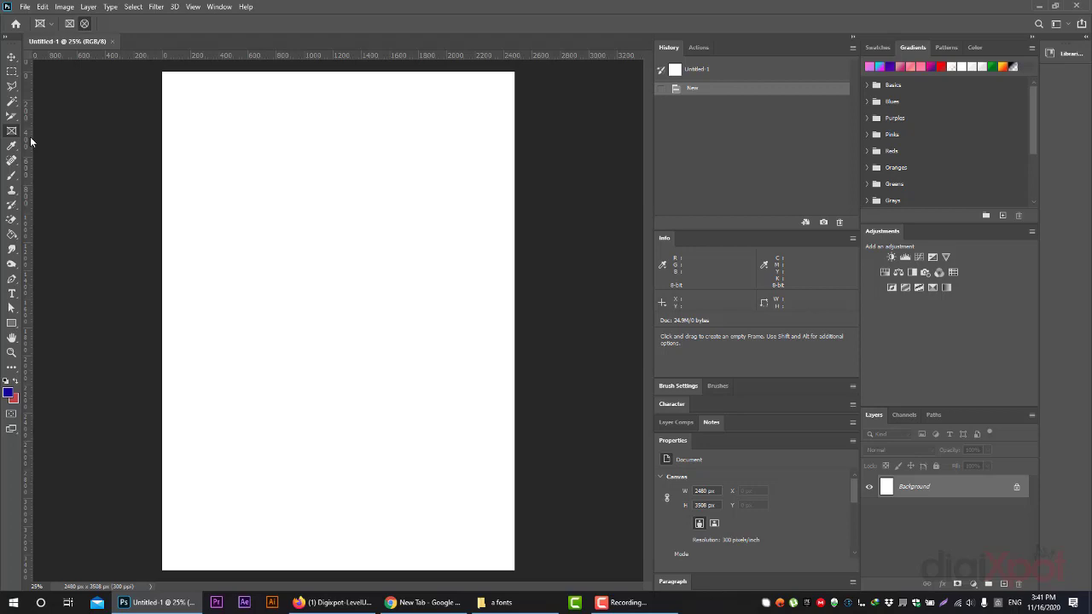
Step: Search Pinterest for 'magzine design'
{"action": "left_click", "coordinate": [329, 602]}
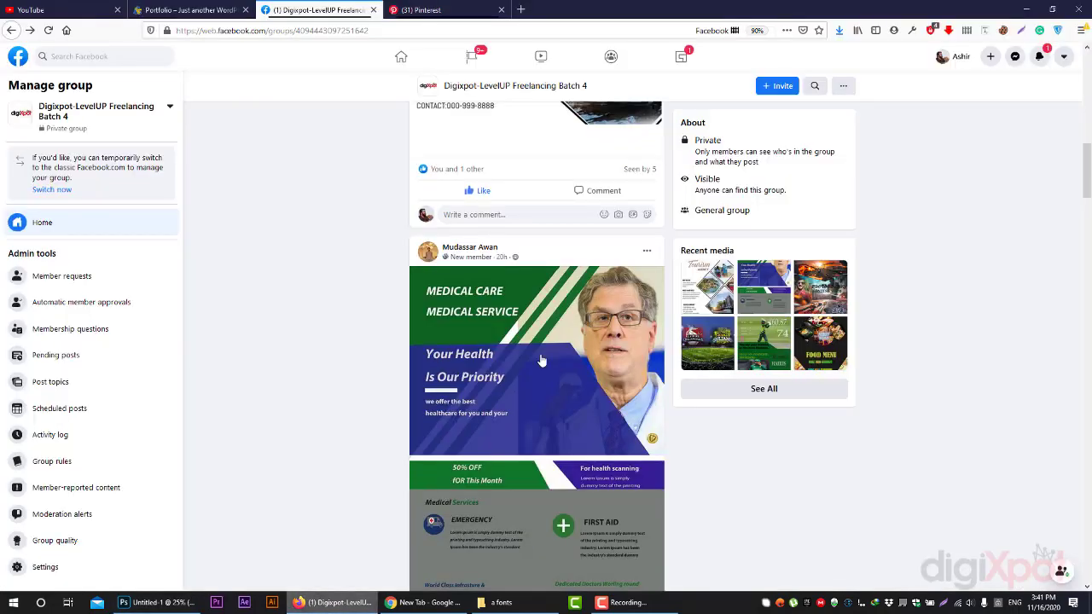
{"action": "left_click", "coordinate": [418, 9]}
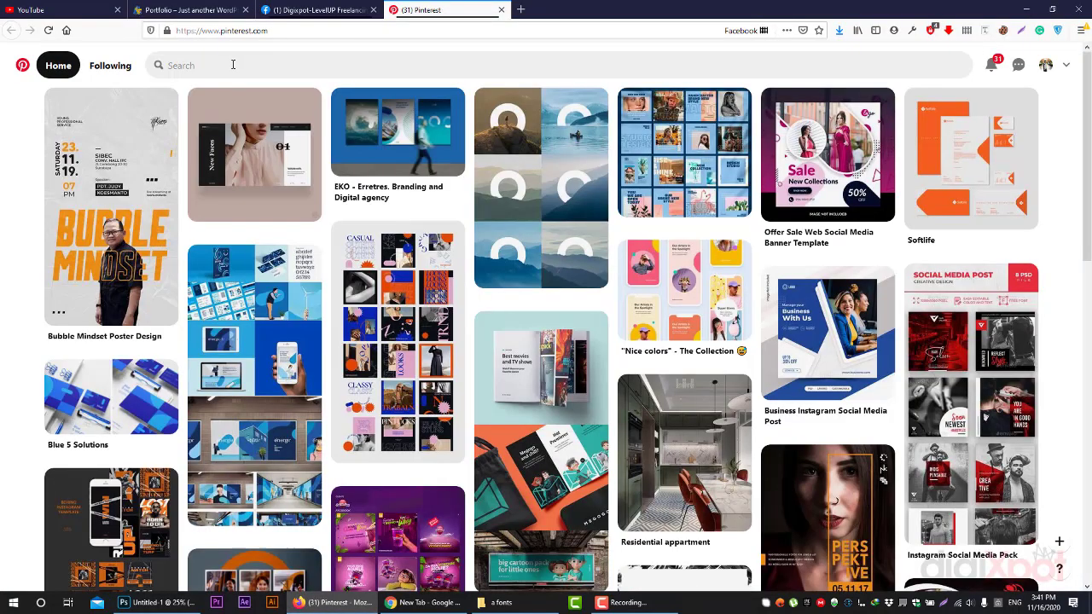
{"action": "left_click", "coordinate": [233, 64]}
{"action": "type", "text": "mag"}
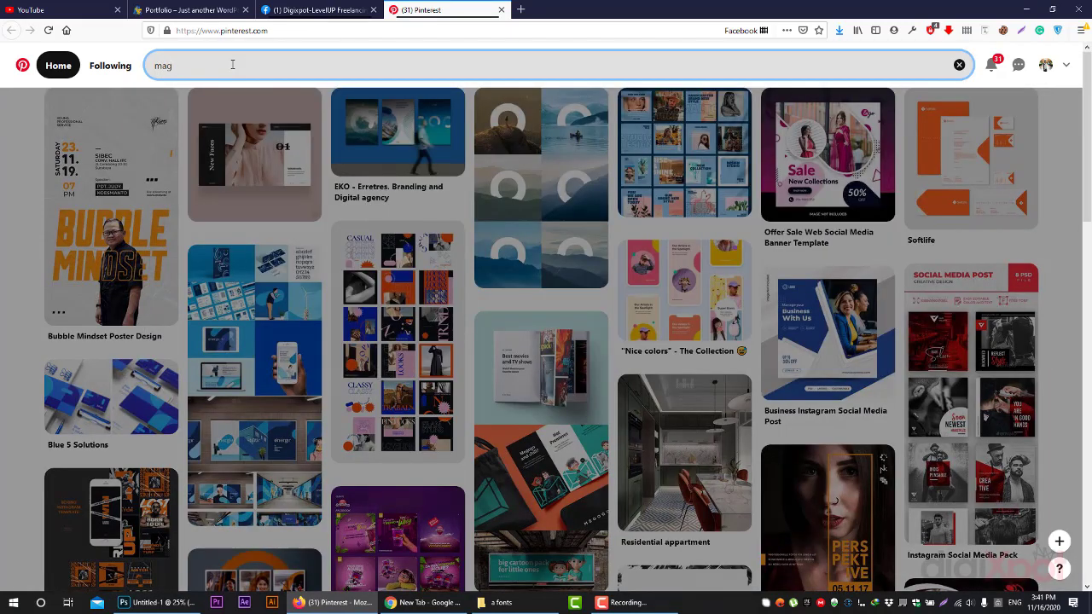
{"action": "type", "text": "zine d"}
{"action": "type", "text": "esign"}
{"action": "key", "text": "Return"}
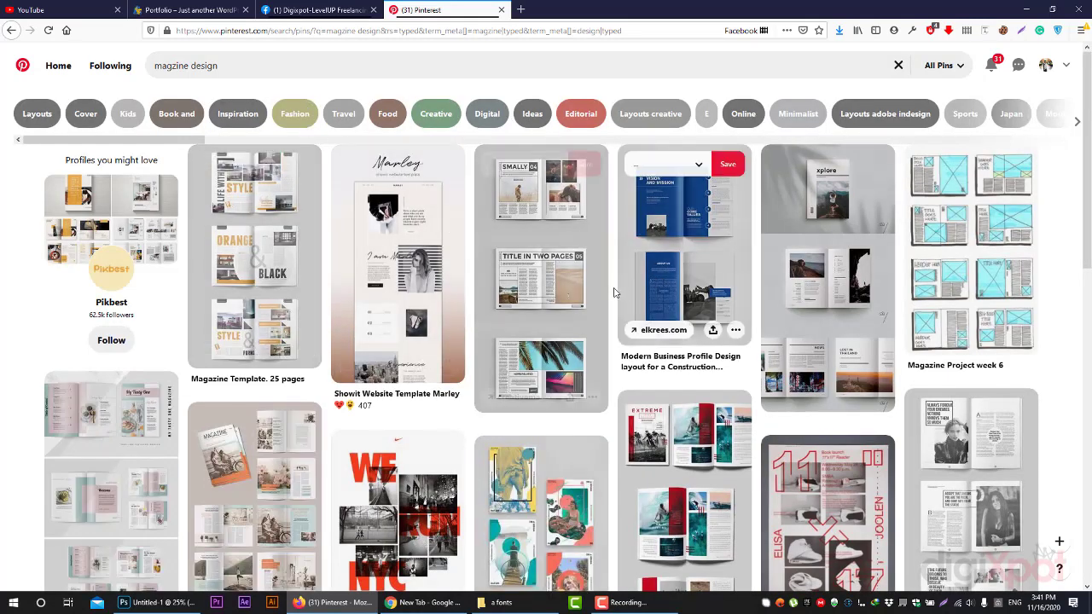
Step: Open the business profile layout pin and the XPLORE magazine pin in new tabs
{"action": "middle_click", "coordinate": [683, 256]}
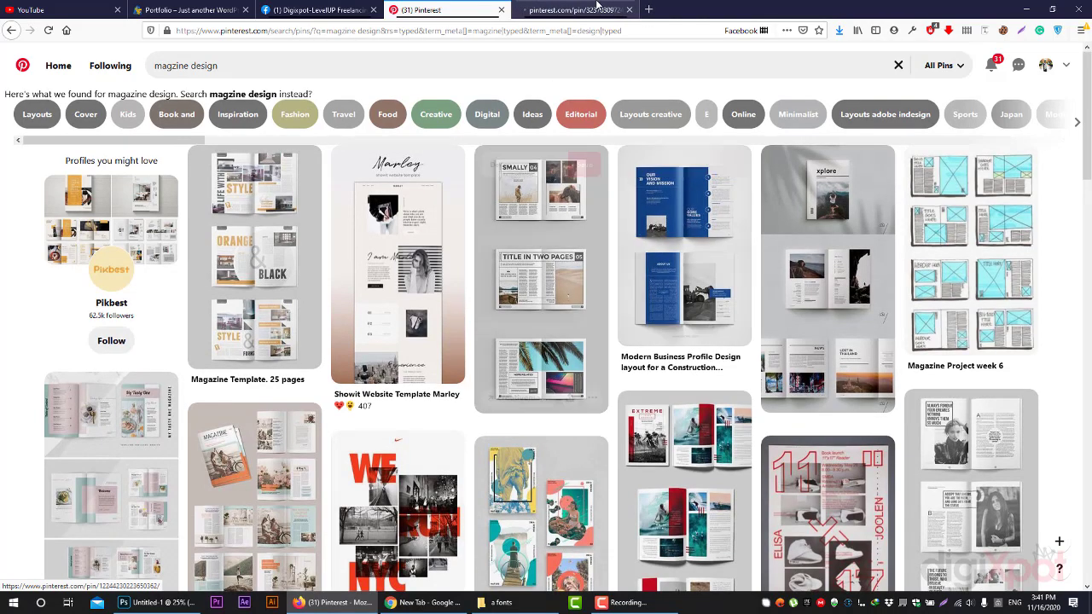
{"action": "left_click", "coordinate": [597, 6]}
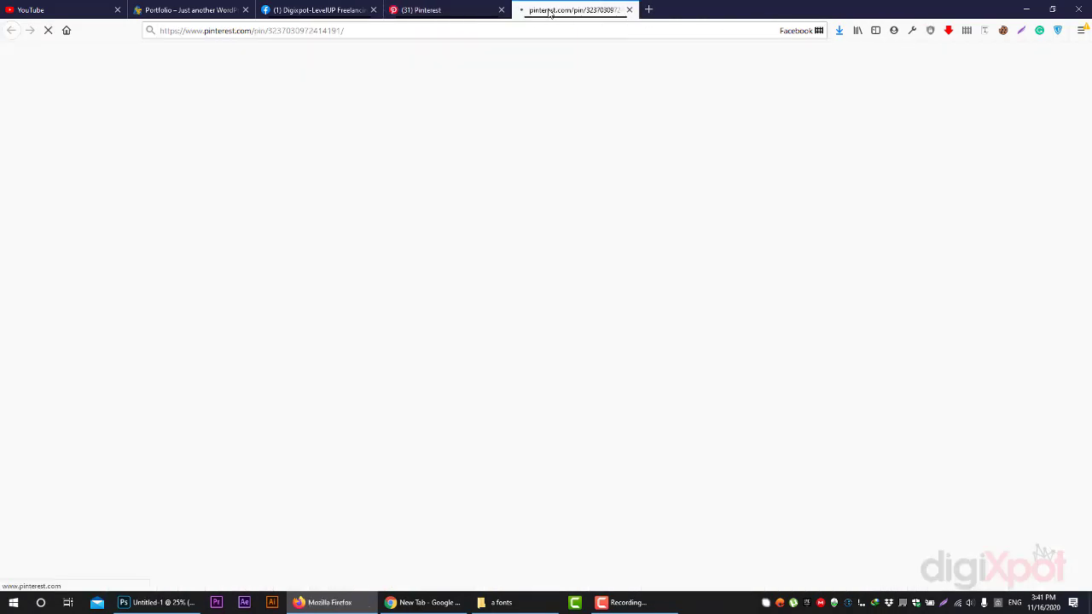
{"action": "left_click", "coordinate": [418, 6]}
{"action": "middle_click", "coordinate": [828, 256]}
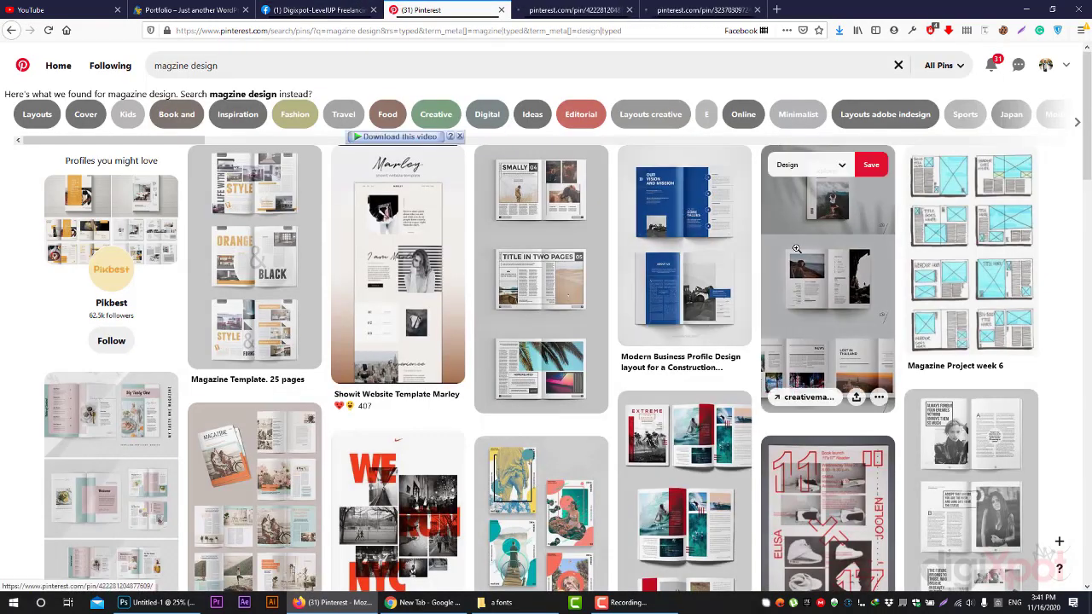
{"action": "left_click", "coordinate": [680, 7]}
{"action": "left_click", "coordinate": [597, 7]}
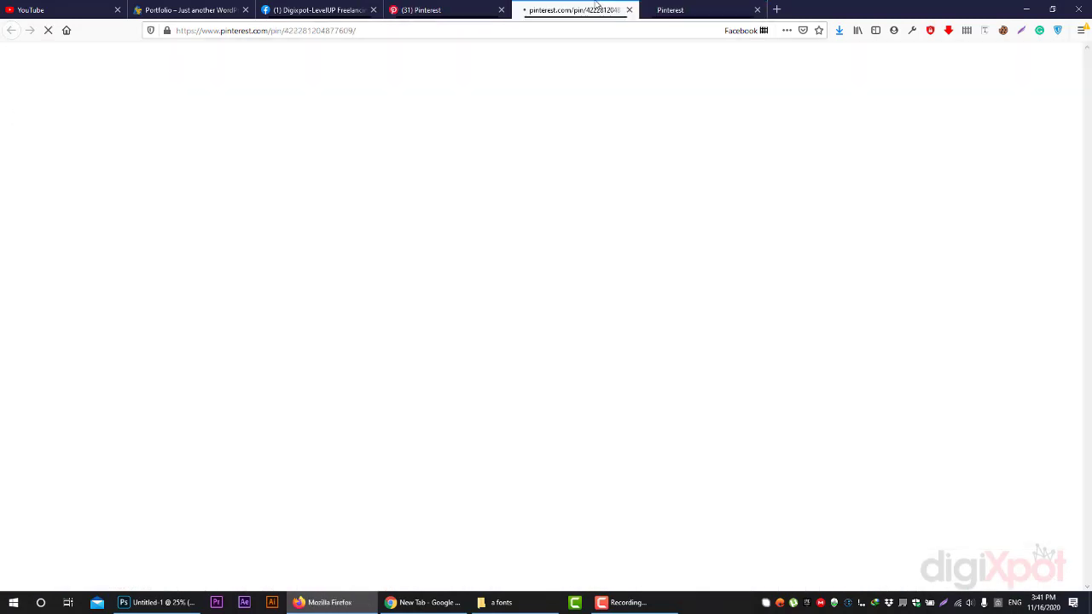
Step: Review both pins and open the XPLORE Travel Magazine source on creativemarket.com
{"action": "left_click", "coordinate": [663, 7]}
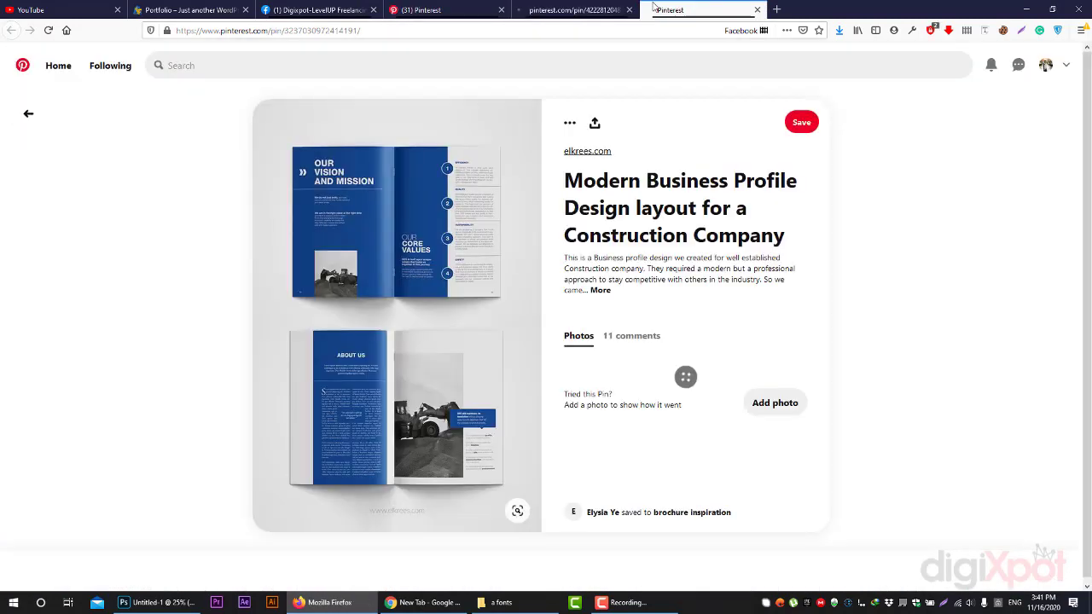
{"action": "left_click", "coordinate": [563, 10]}
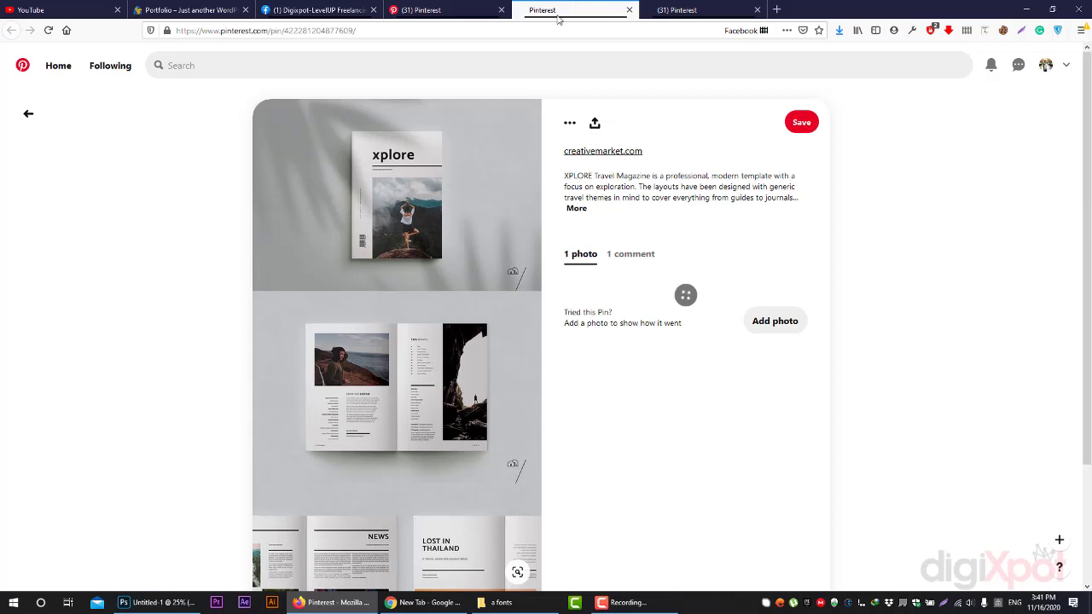
{"action": "scroll", "coordinate": [427, 316], "scroll_direction": "down", "scroll_amount": 2}
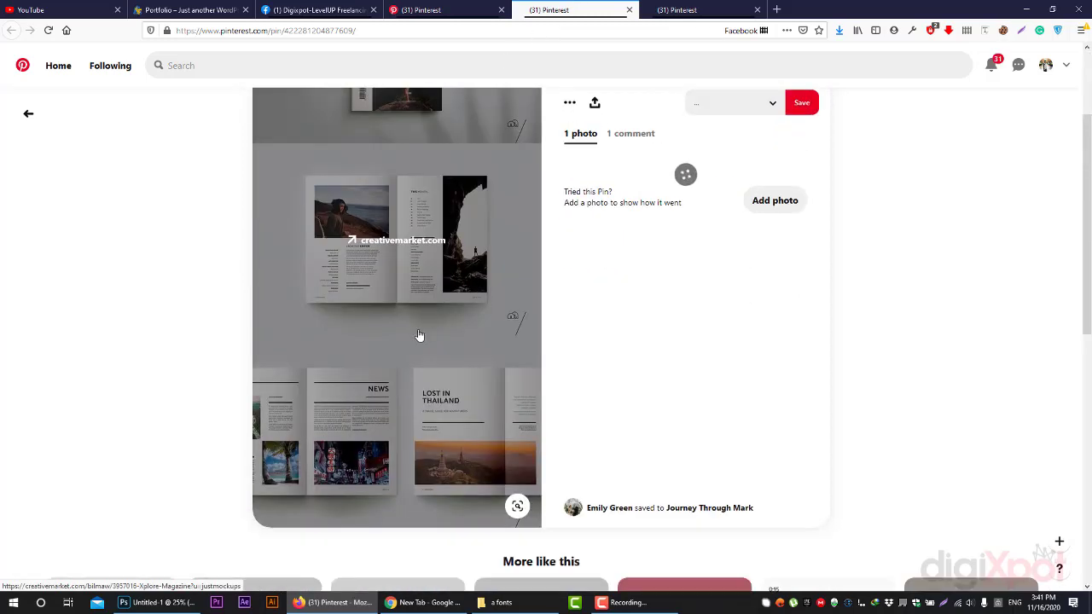
{"action": "scroll", "coordinate": [419, 335], "scroll_direction": "up", "scroll_amount": 2}
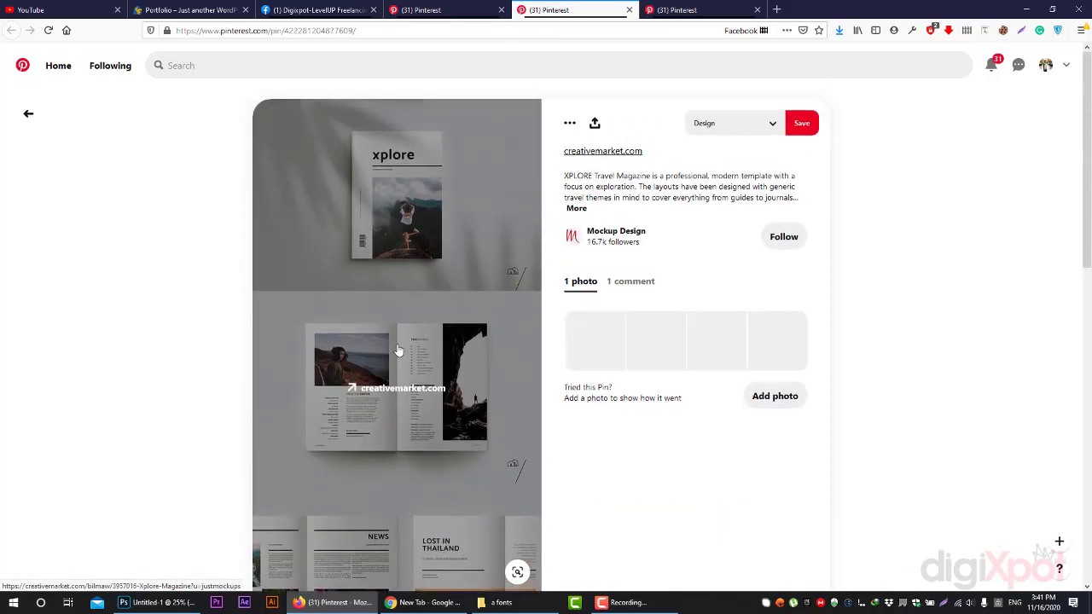
{"action": "left_click", "coordinate": [391, 427]}
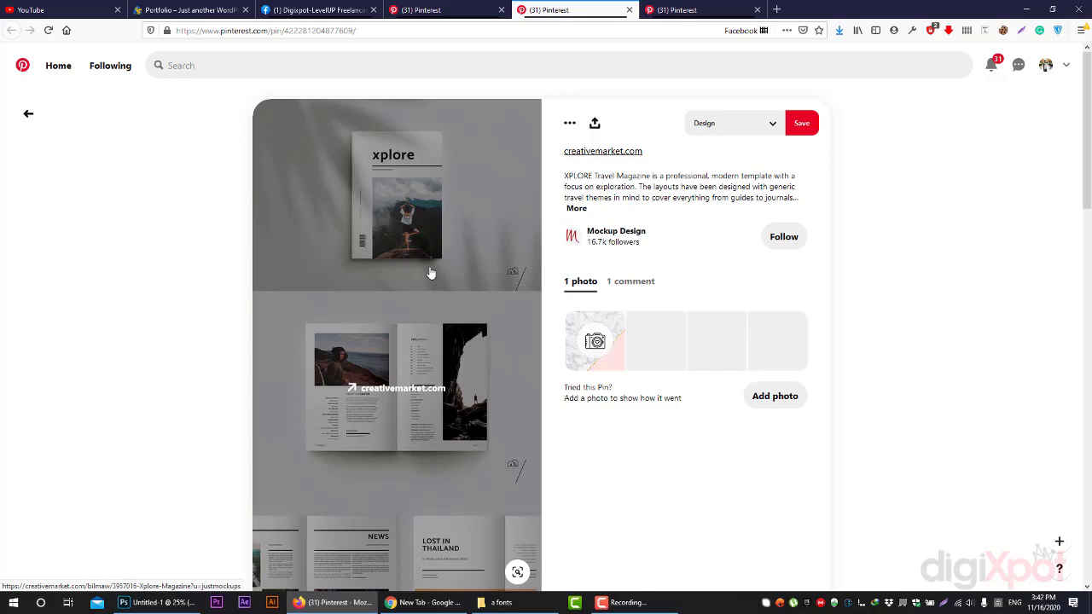
Step: In a new tab, search Google Images for 'website wireframe'
{"action": "left_click", "coordinate": [776, 10]}
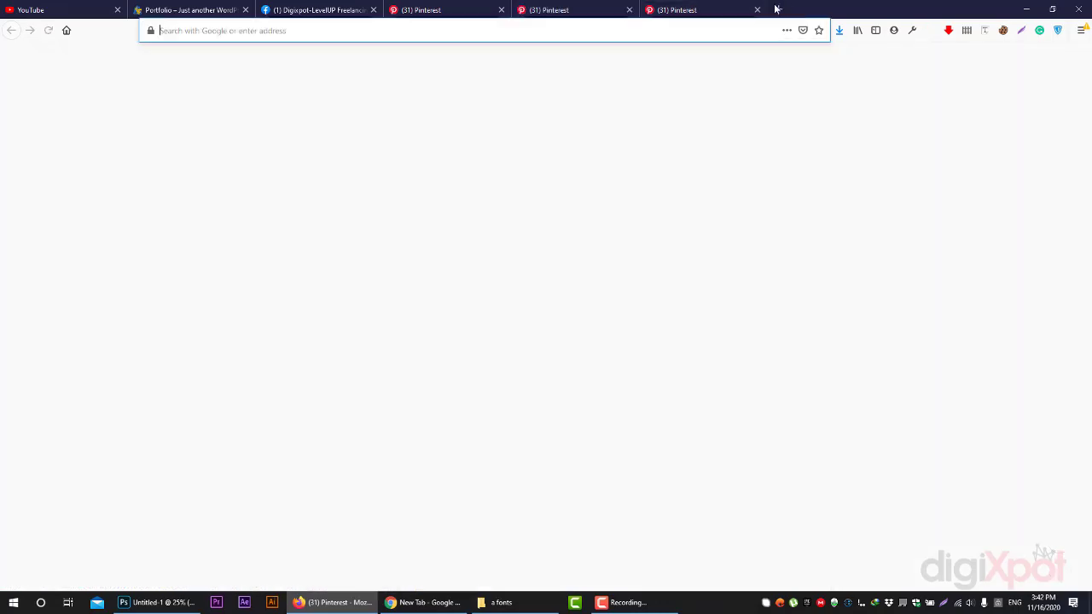
{"action": "type", "text": "w"}
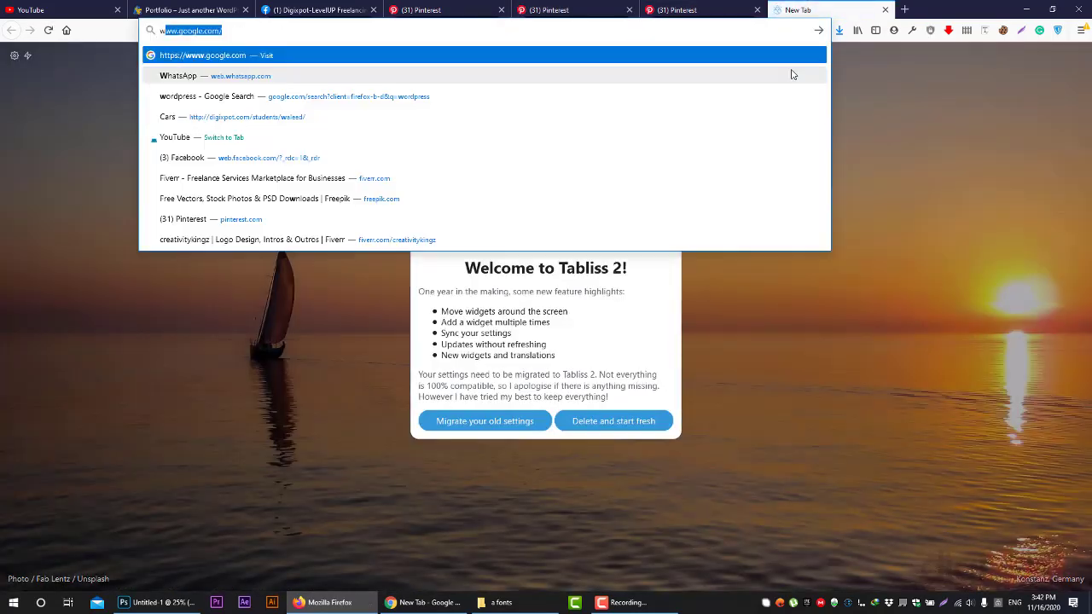
{"action": "type", "text": "ire"}
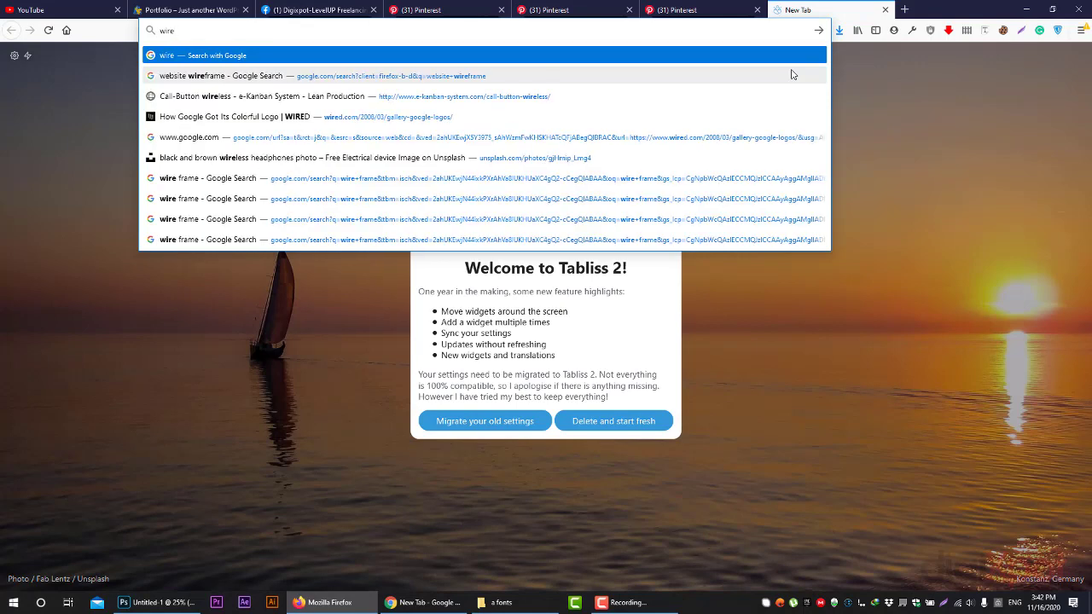
{"action": "key", "text": "Down"}
{"action": "key", "text": "Return"}
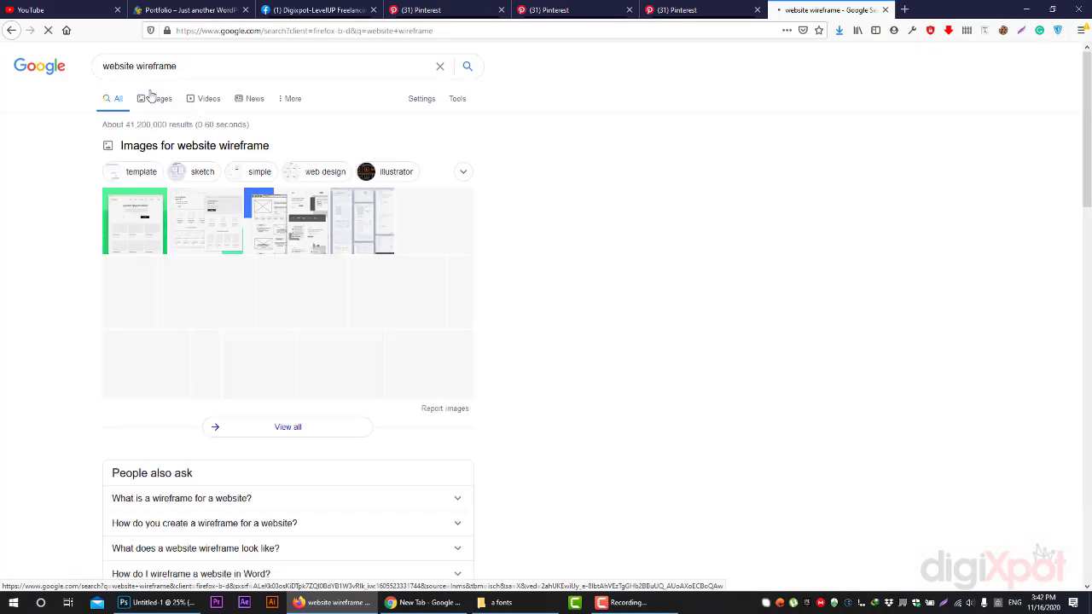
{"action": "left_click", "coordinate": [151, 99]}
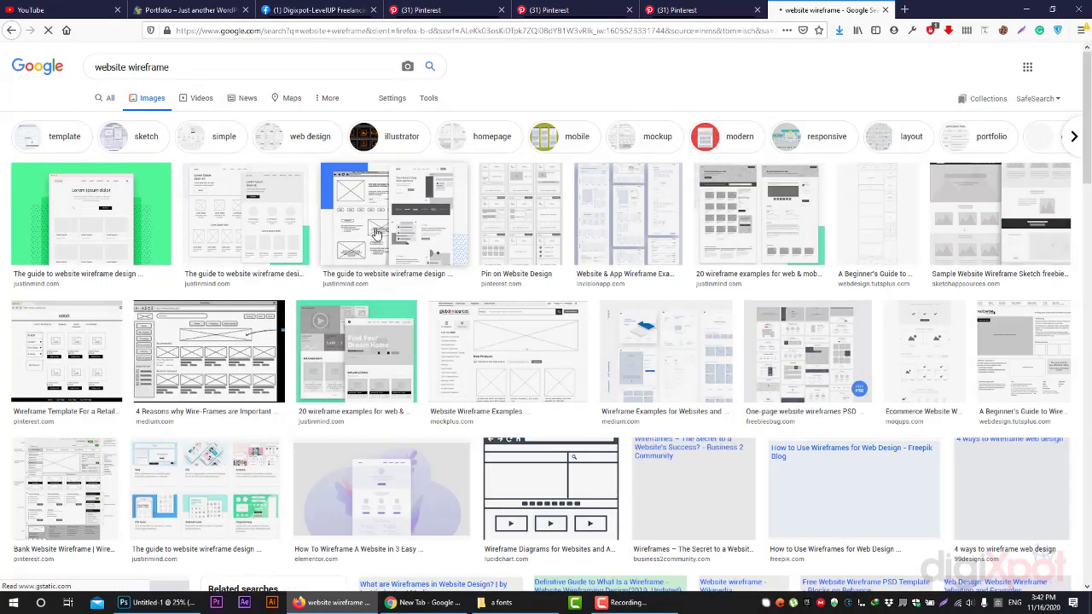
Step: Preview the design guide, Medium and Freepik sketched wireframe example images
{"action": "left_click", "coordinate": [376, 224]}
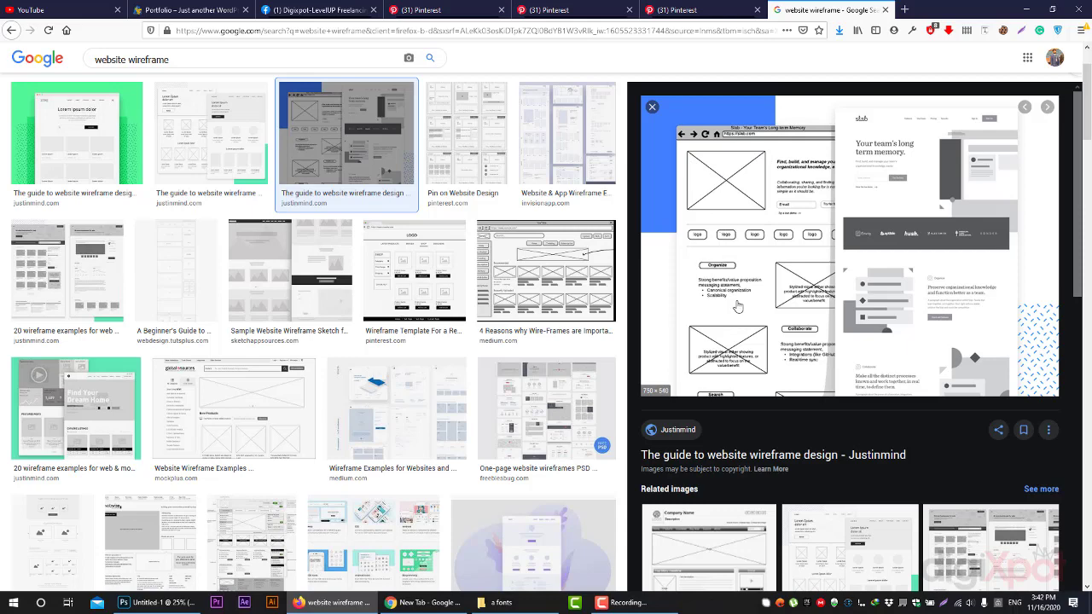
{"action": "scroll", "coordinate": [746, 254], "scroll_direction": "down", "scroll_amount": 2}
{"action": "scroll", "coordinate": [759, 253], "scroll_direction": "down", "scroll_amount": 1}
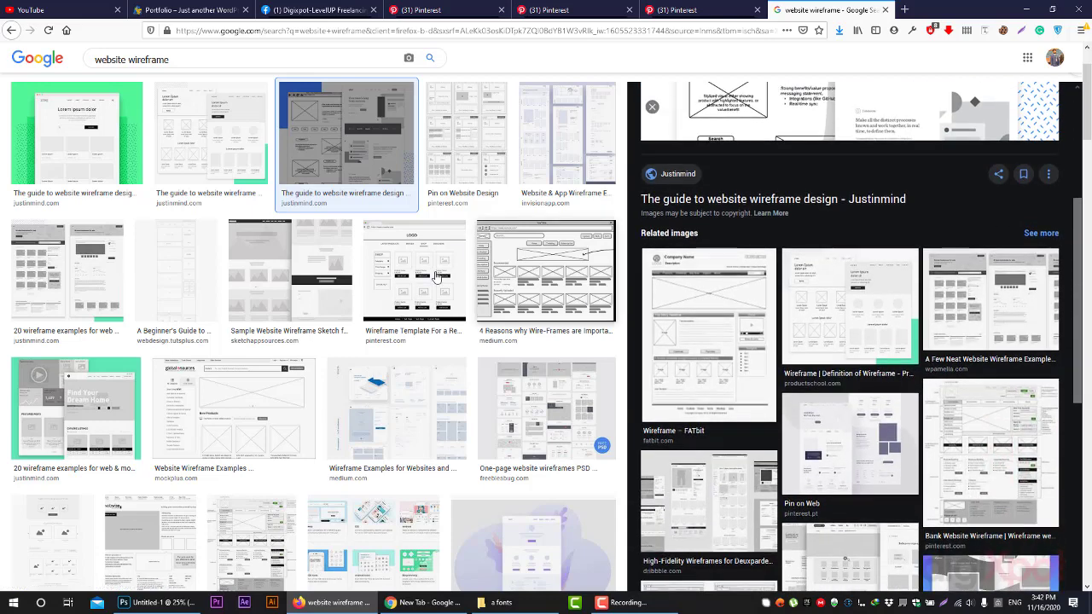
{"action": "left_click", "coordinate": [554, 289]}
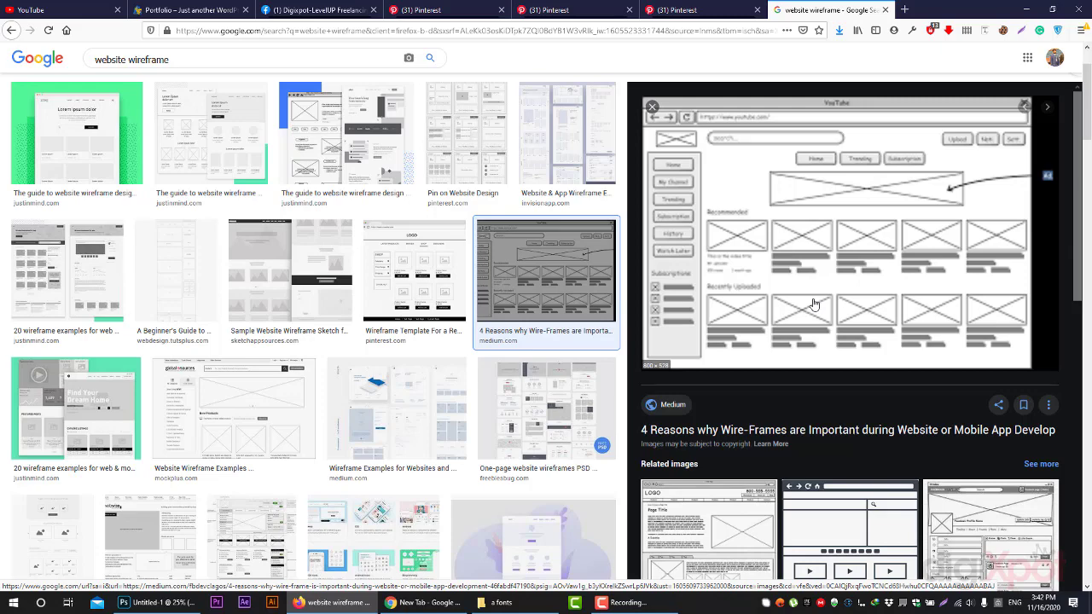
{"action": "scroll", "coordinate": [418, 426], "scroll_direction": "down", "scroll_amount": 3}
{"action": "scroll", "coordinate": [410, 440], "scroll_direction": "down", "scroll_amount": 2}
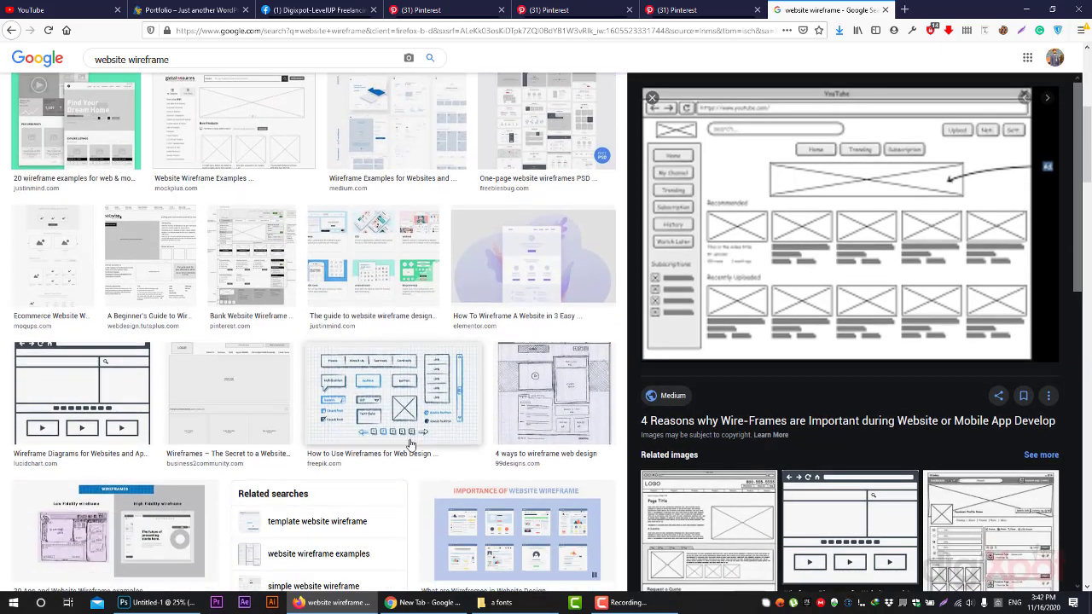
{"action": "left_click", "coordinate": [411, 414]}
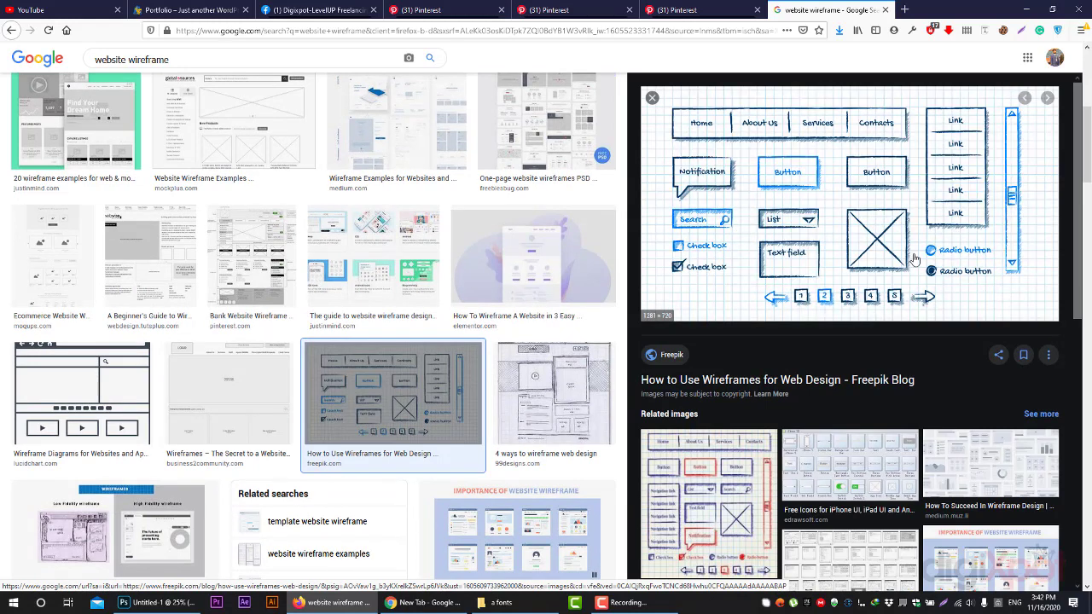
Step: Preview Lifewire's hand-drawn wireframe, then return to the blank Photoshop document
{"action": "scroll", "coordinate": [485, 282], "scroll_direction": "down", "scroll_amount": 2}
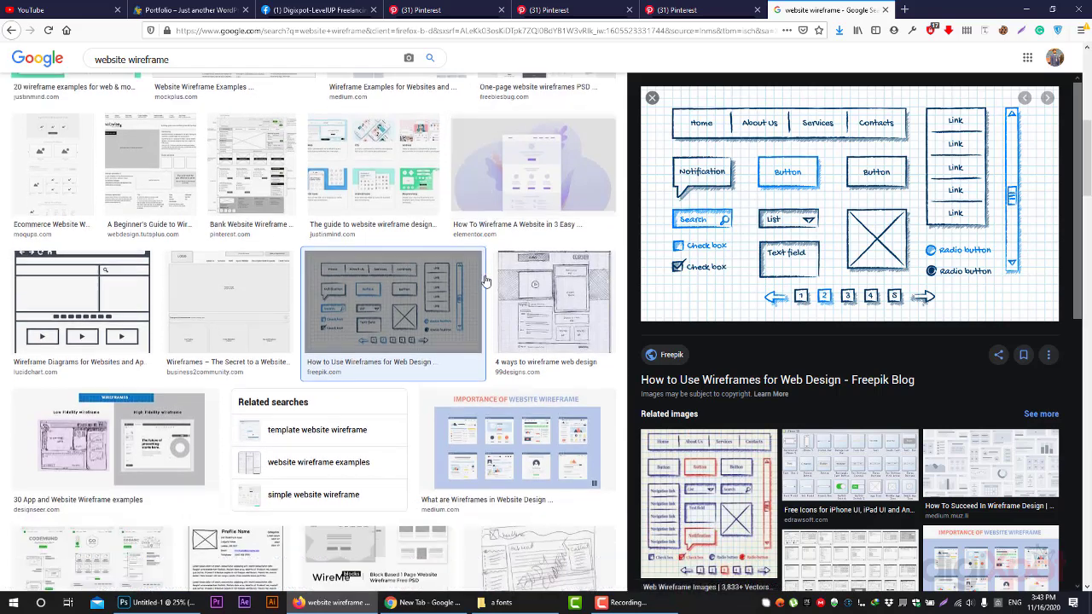
{"action": "scroll", "coordinate": [485, 282], "scroll_direction": "down", "scroll_amount": 1}
{"action": "scroll", "coordinate": [491, 427], "scroll_direction": "down", "scroll_amount": 1}
{"action": "left_click", "coordinate": [511, 445]}
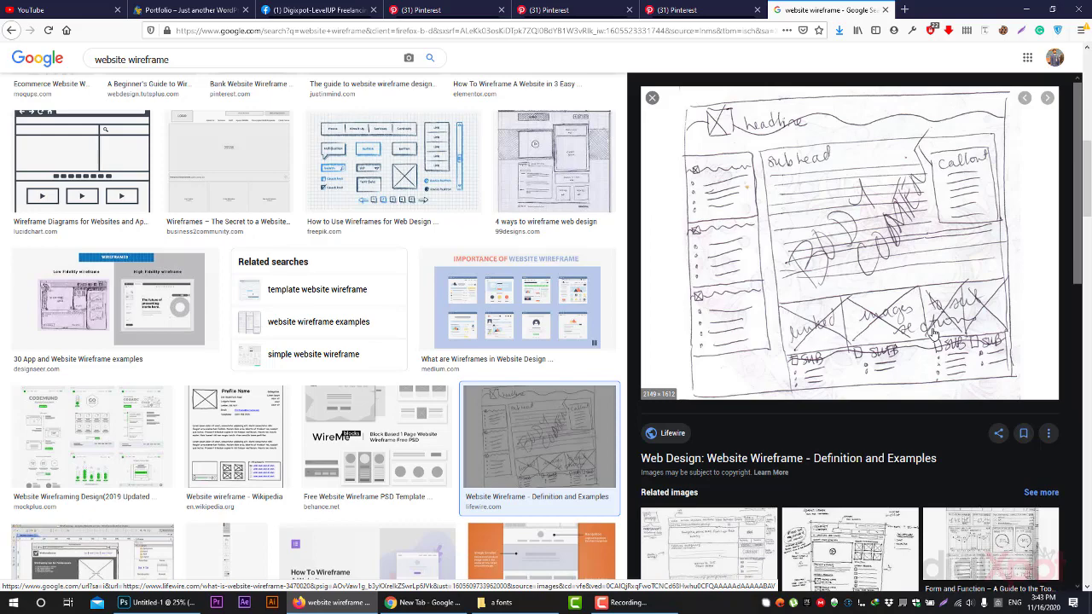
{"action": "scroll", "coordinate": [341, 342], "scroll_direction": "down", "scroll_amount": 5}
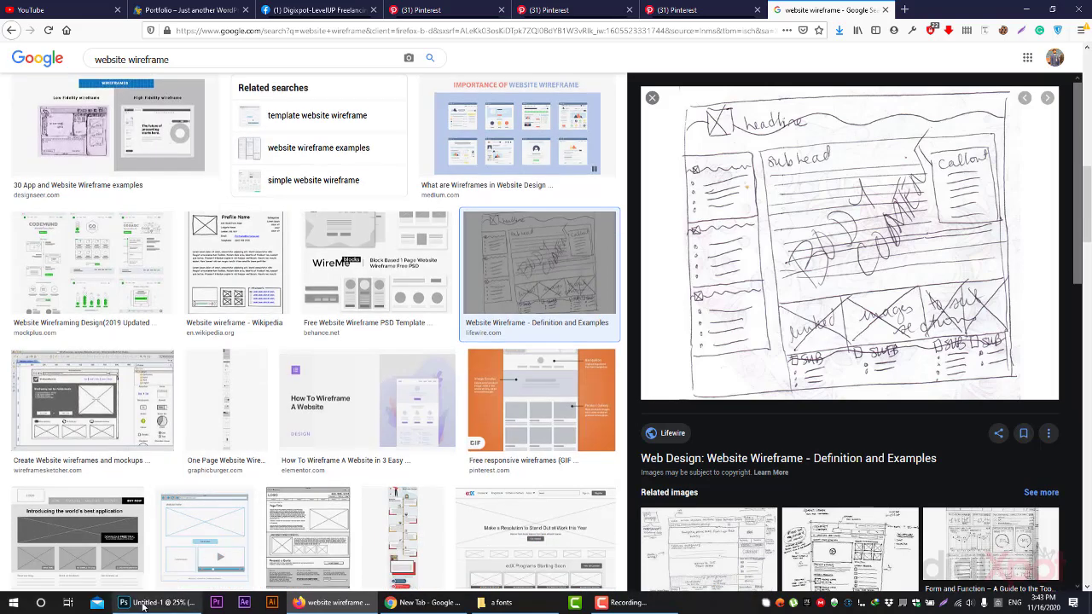
{"action": "left_click", "coordinate": [158, 602]}
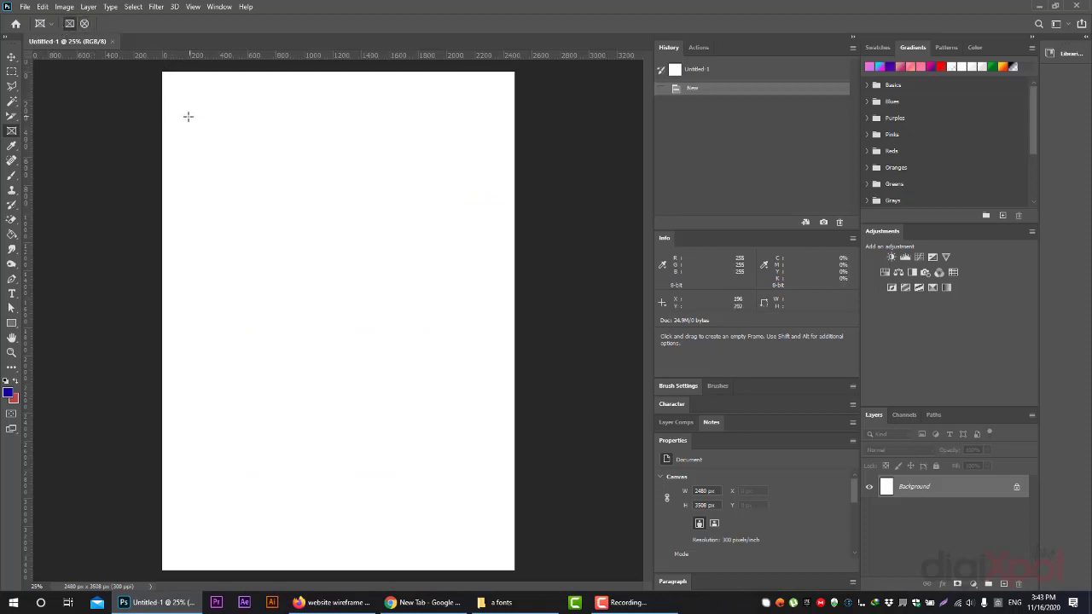
Step: Draw a small frame at the page top and a larger frame below it, then switch to File Explorer
{"action": "left_click_drag", "start_coordinate": [191, 89], "coordinate": [273, 122]}
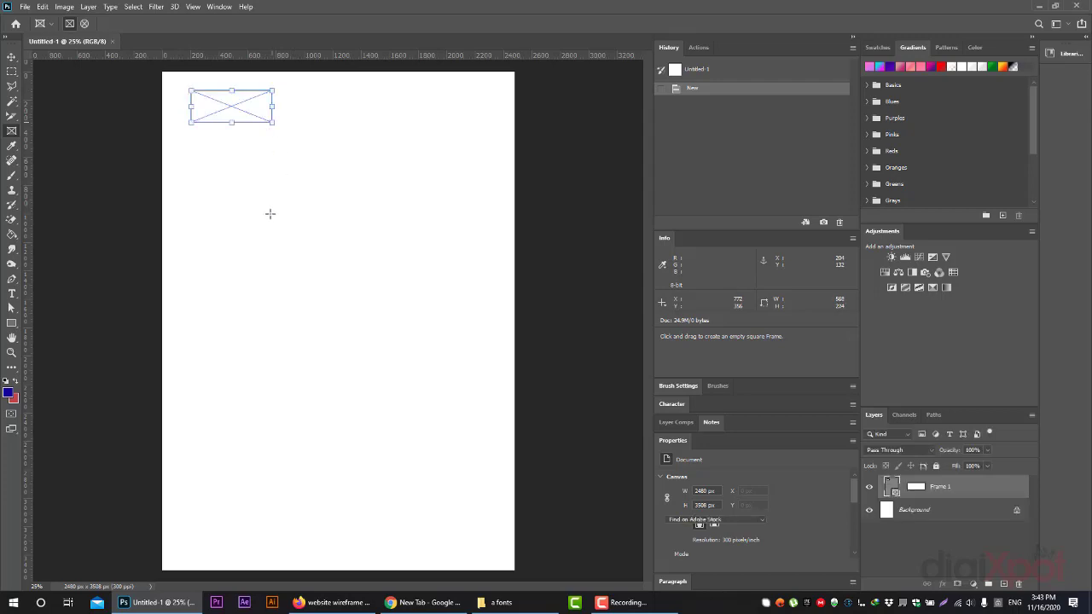
{"action": "mouse_move", "coordinate": [191, 141]}
{"action": "left_mouse_down"}
{"action": "mouse_move", "coordinate": [354, 254]}
{"action": "mouse_move", "coordinate": [498, 555]}
{"action": "left_mouse_up"}
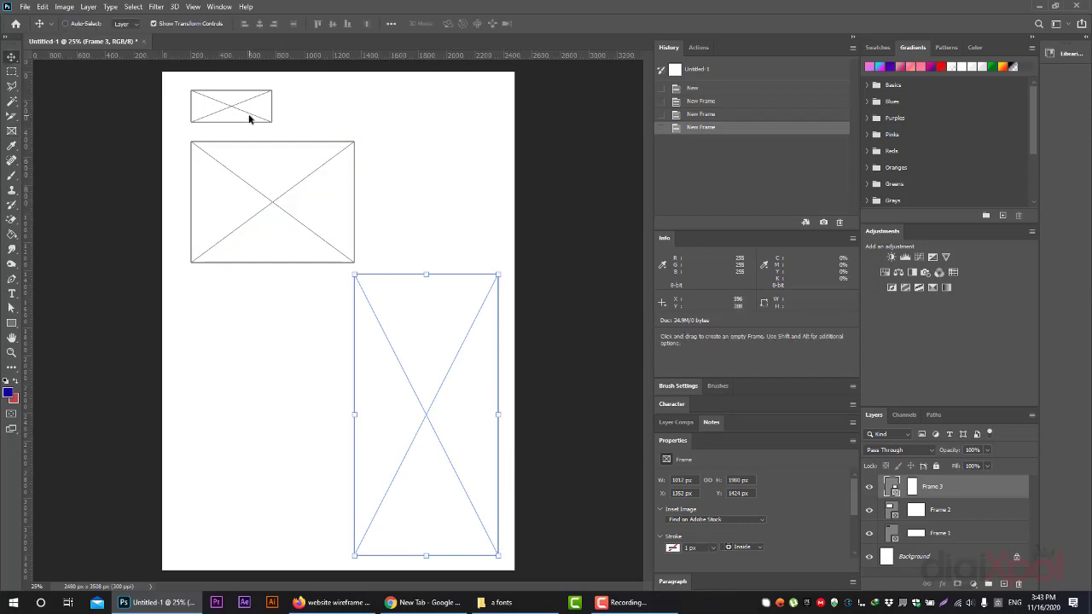
{"action": "left_click", "coordinate": [495, 603]}
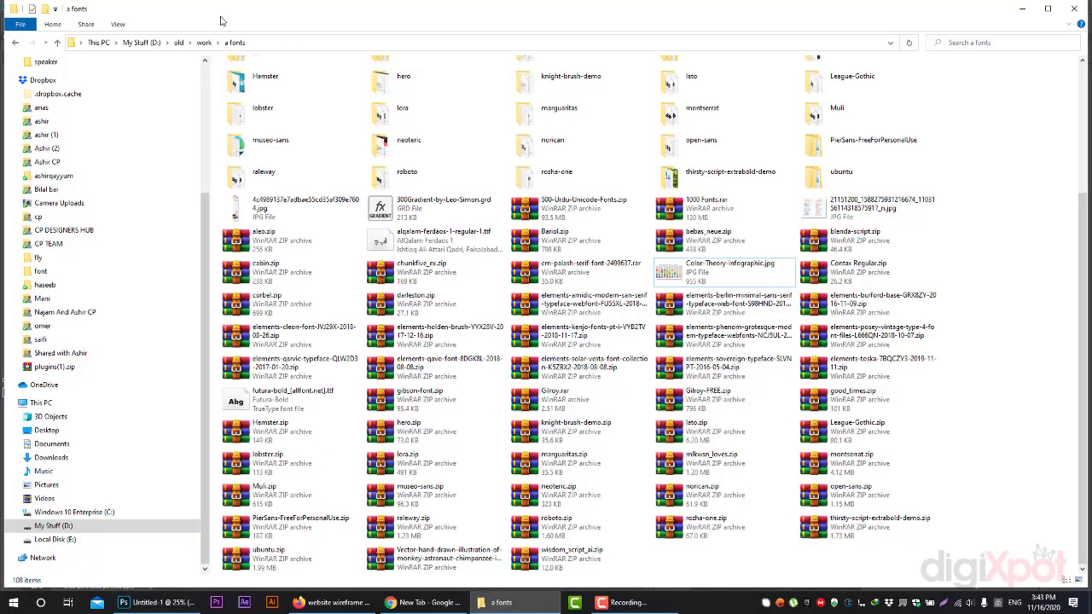
Step: Navigate up to the My Stuff (D:) drive and drag pos-background.jpeg toward Photoshop
{"action": "left_click", "coordinate": [204, 41]}
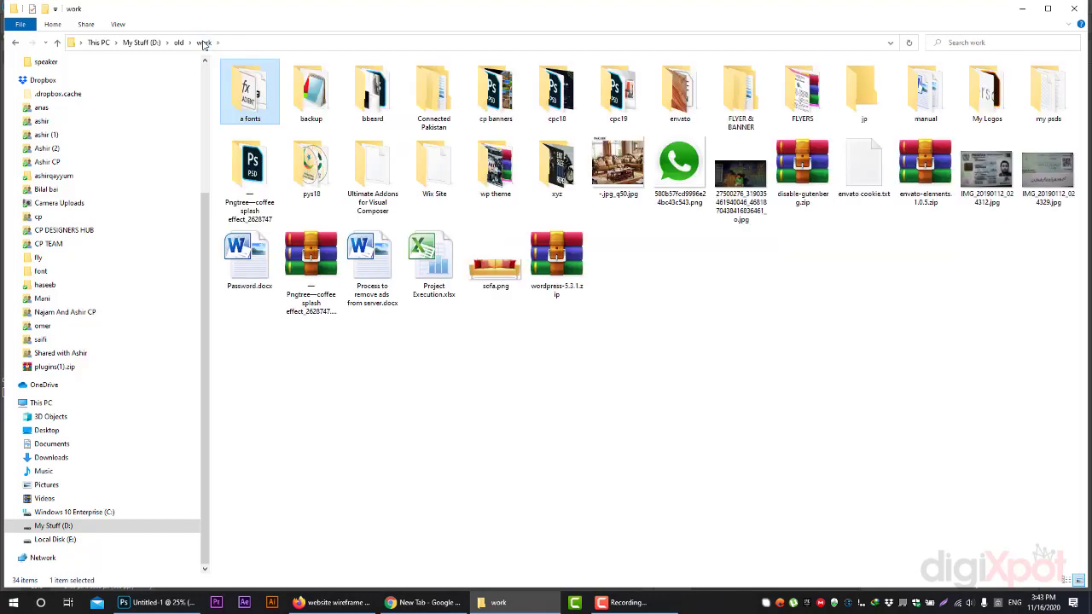
{"action": "left_click", "coordinate": [781, 343]}
{"action": "left_click", "coordinate": [661, 107]}
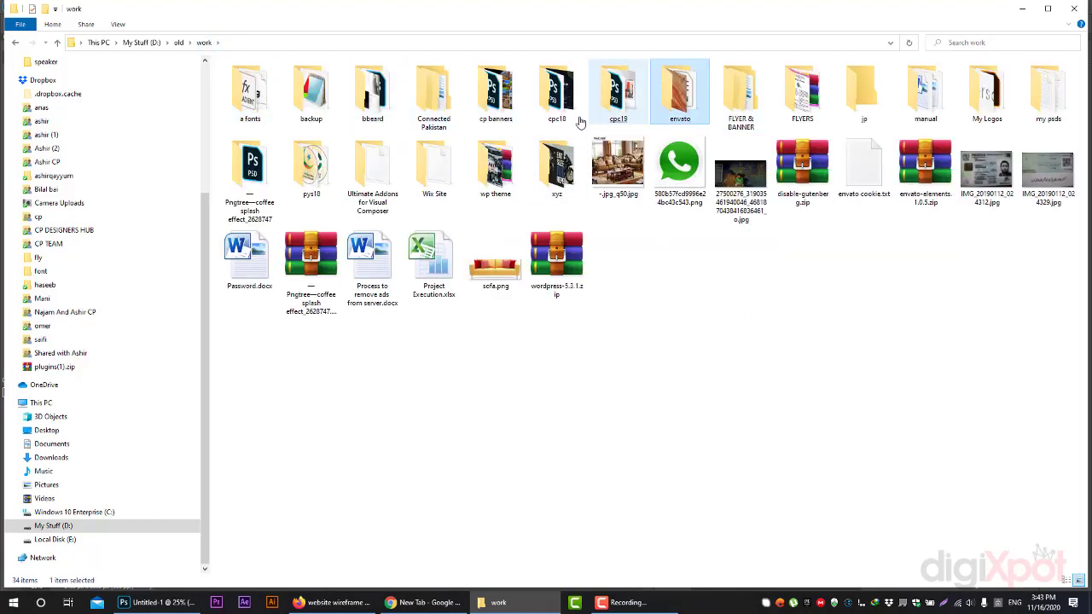
{"action": "left_click", "coordinate": [144, 47]}
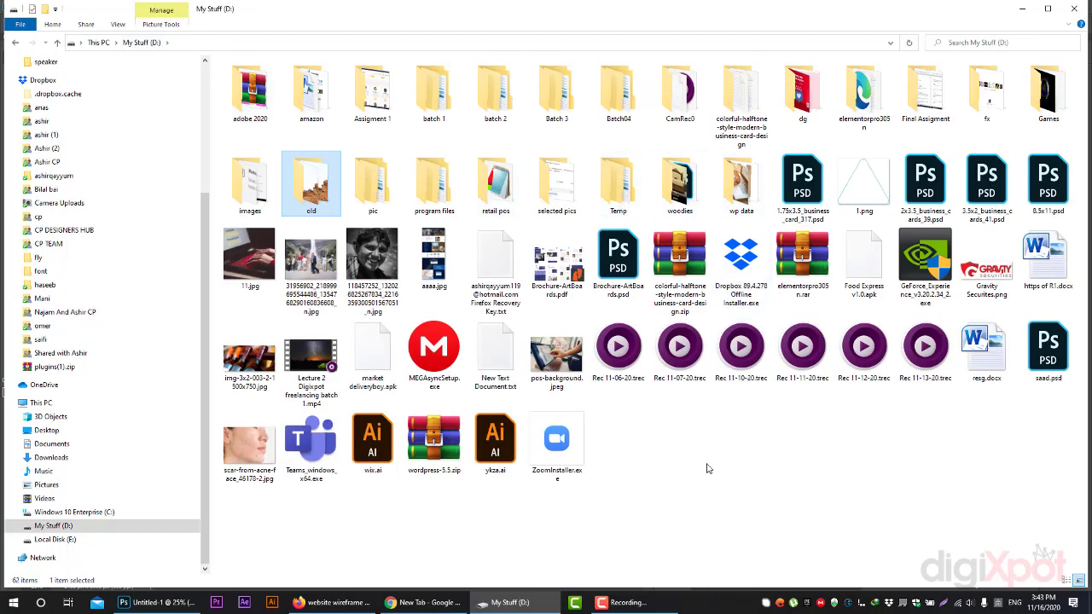
{"action": "mouse_move", "coordinate": [556, 352]}
{"action": "left_mouse_down"}
{"action": "mouse_move", "coordinate": [195, 553]}
{"action": "mouse_move", "coordinate": [291, 218]}
{"action": "mouse_move", "coordinate": [238, 110]}
{"action": "mouse_move", "coordinate": [294, 184]}
{"action": "left_mouse_up"}
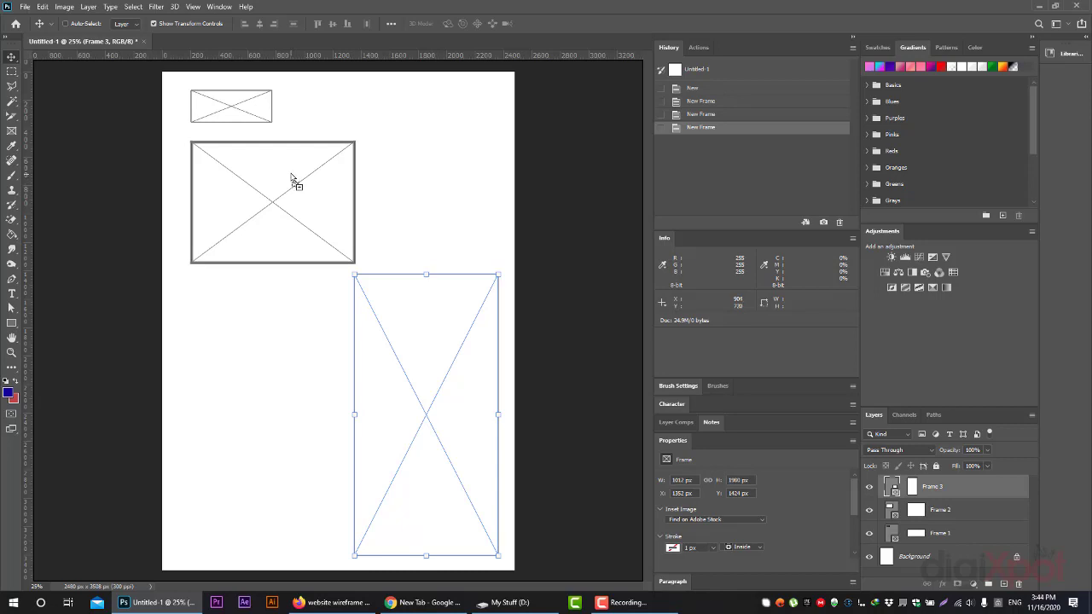
Step: Place pos-background.jpeg in the tall lower frame and shift it into position
{"action": "left_click_drag", "start_coordinate": [291, 179], "coordinate": [391, 322]}
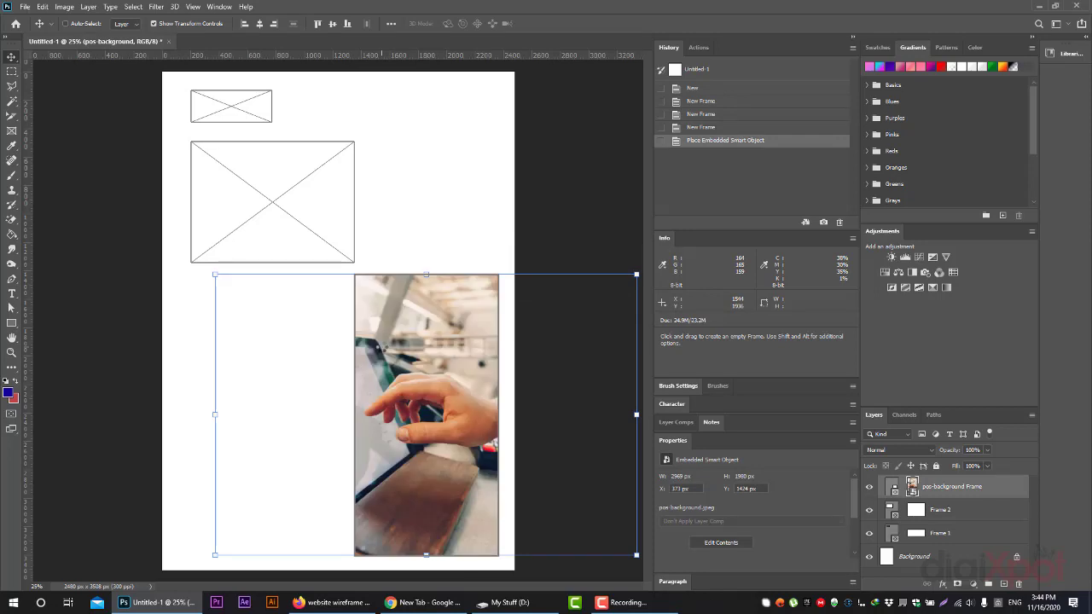
{"action": "left_click_drag", "start_coordinate": [432, 365], "coordinate": [513, 365]}
{"action": "left_click_drag", "start_coordinate": [431, 349], "coordinate": [424, 352]}
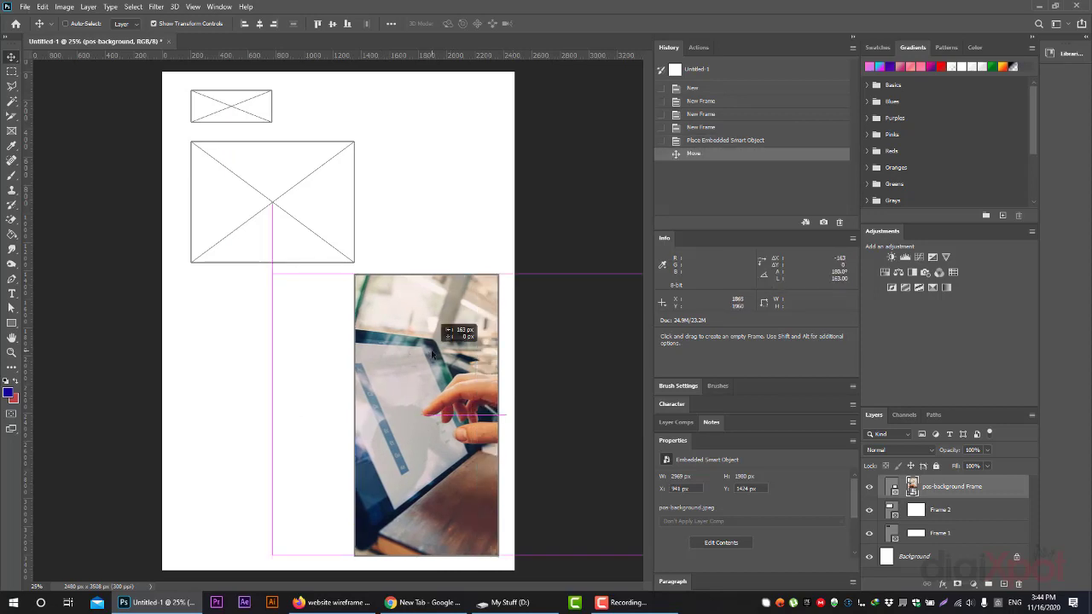
Step: Drag the laptop photo 11.jpg from Explorer into the larger upper frame
{"action": "left_click", "coordinate": [510, 602]}
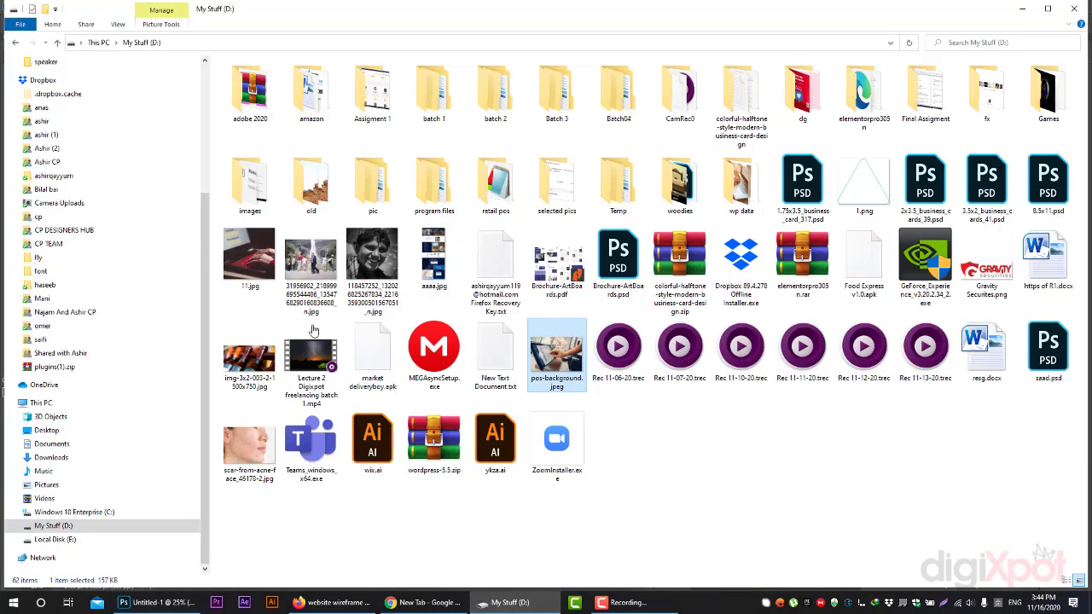
{"action": "left_click_drag", "start_coordinate": [258, 266], "coordinate": [241, 587]}
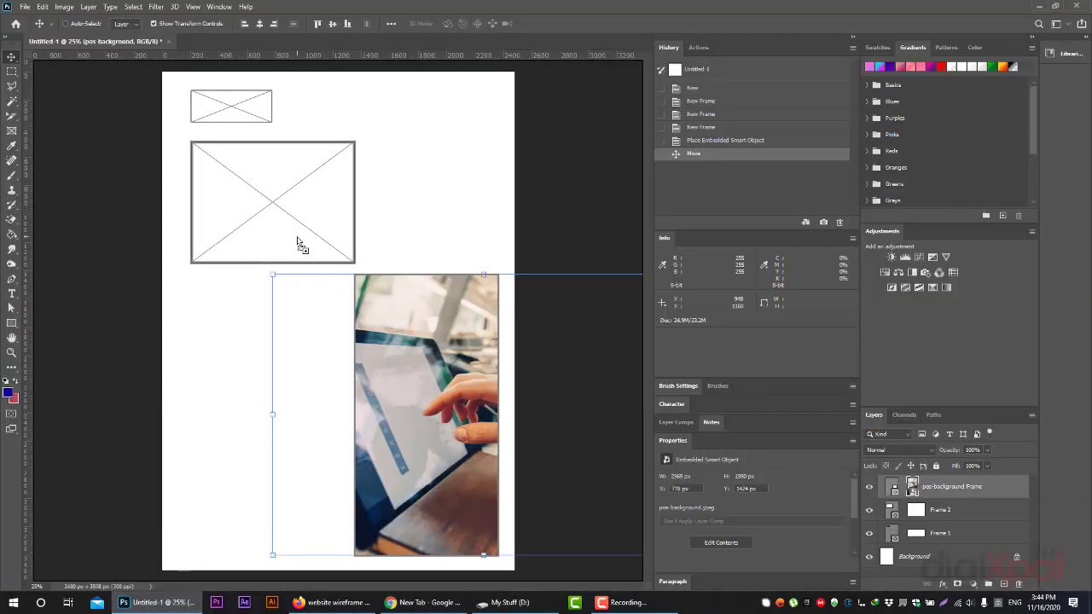
{"action": "mouse_move", "coordinate": [240, 587]}
{"action": "left_mouse_down"}
{"action": "mouse_move", "coordinate": [305, 247]}
{"action": "mouse_move", "coordinate": [265, 224]}
{"action": "mouse_move", "coordinate": [336, 276]}
{"action": "mouse_move", "coordinate": [321, 244]}
{"action": "left_mouse_up"}
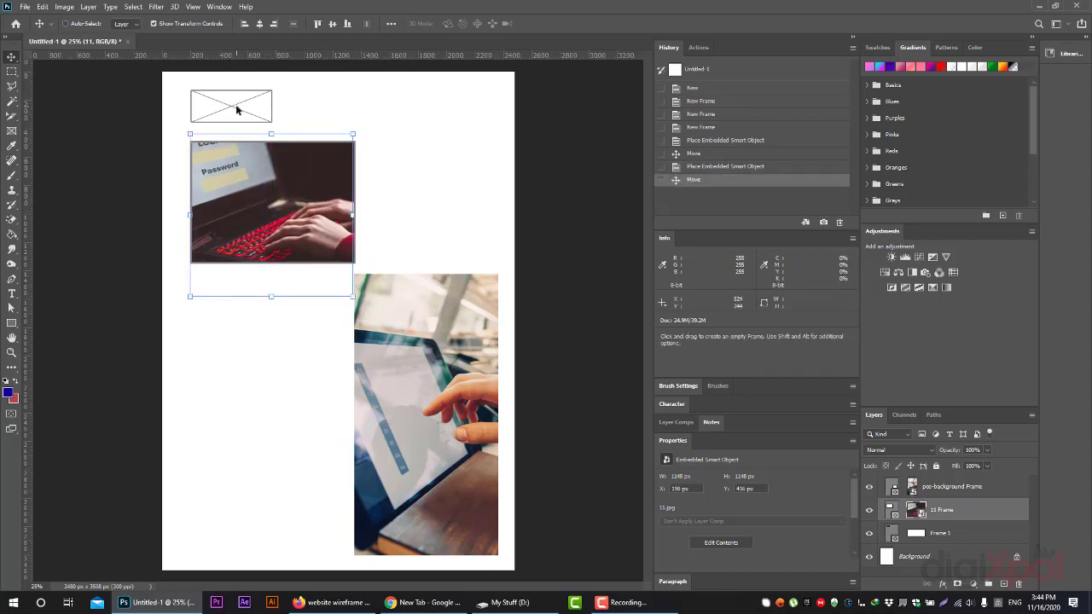
Step: Place the Gravity Securities logo in the small top frame, then select the laptop photo
{"action": "left_click", "coordinate": [509, 602]}
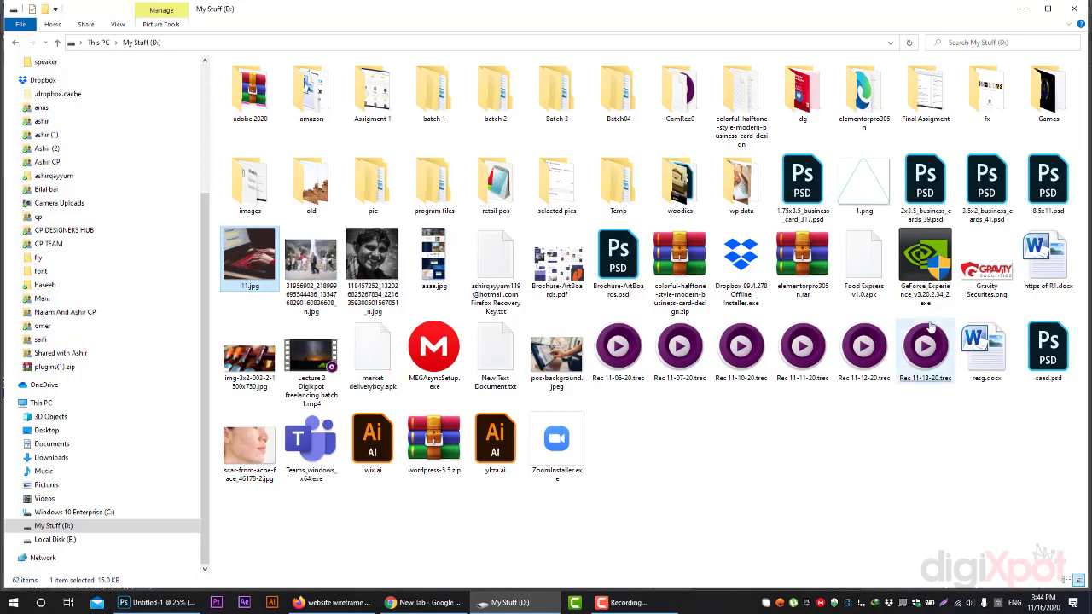
{"action": "left_click_drag", "start_coordinate": [975, 275], "coordinate": [249, 109]}
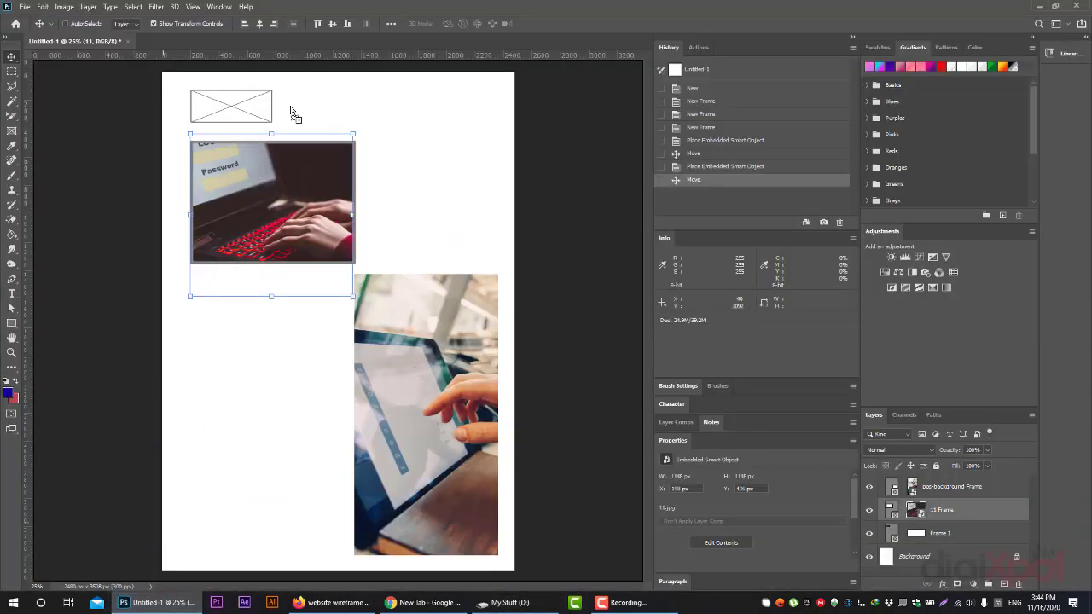
{"action": "mouse_move", "coordinate": [249, 109]}
{"action": "left_mouse_down"}
{"action": "mouse_move", "coordinate": [256, 118]}
{"action": "mouse_move", "coordinate": [290, 79]}
{"action": "mouse_move", "coordinate": [256, 100]}
{"action": "mouse_move", "coordinate": [272, 89]}
{"action": "left_mouse_up"}
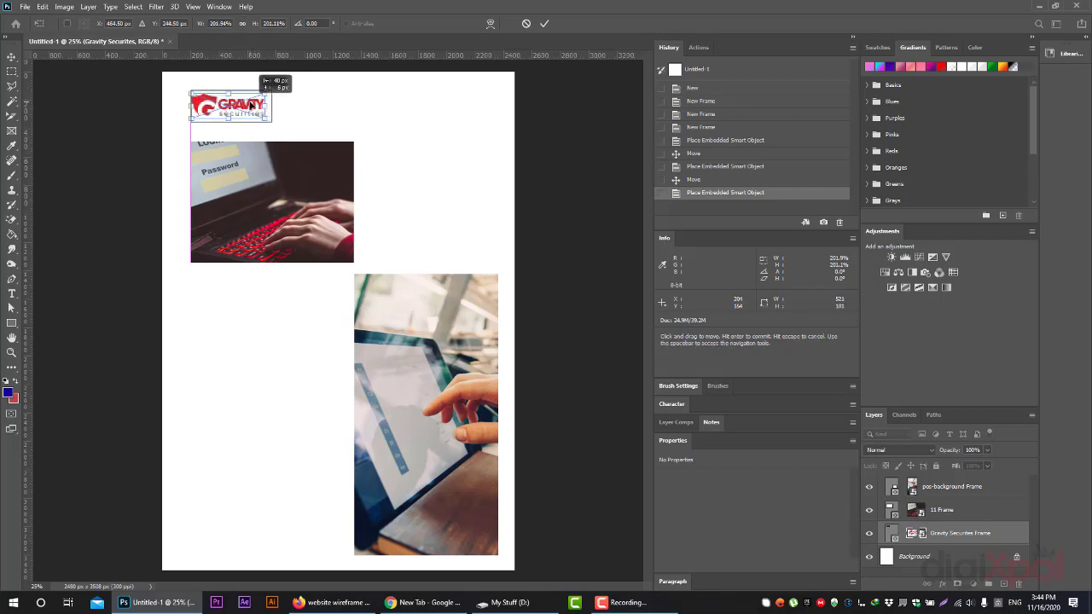
{"action": "key", "text": "Return"}
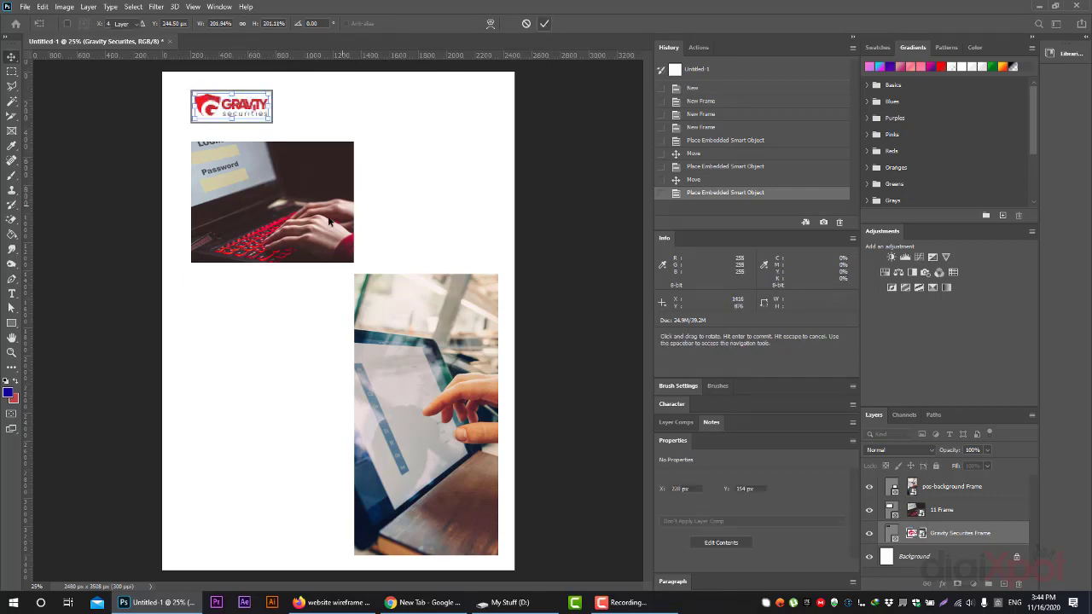
{"action": "left_click", "coordinate": [925, 511]}
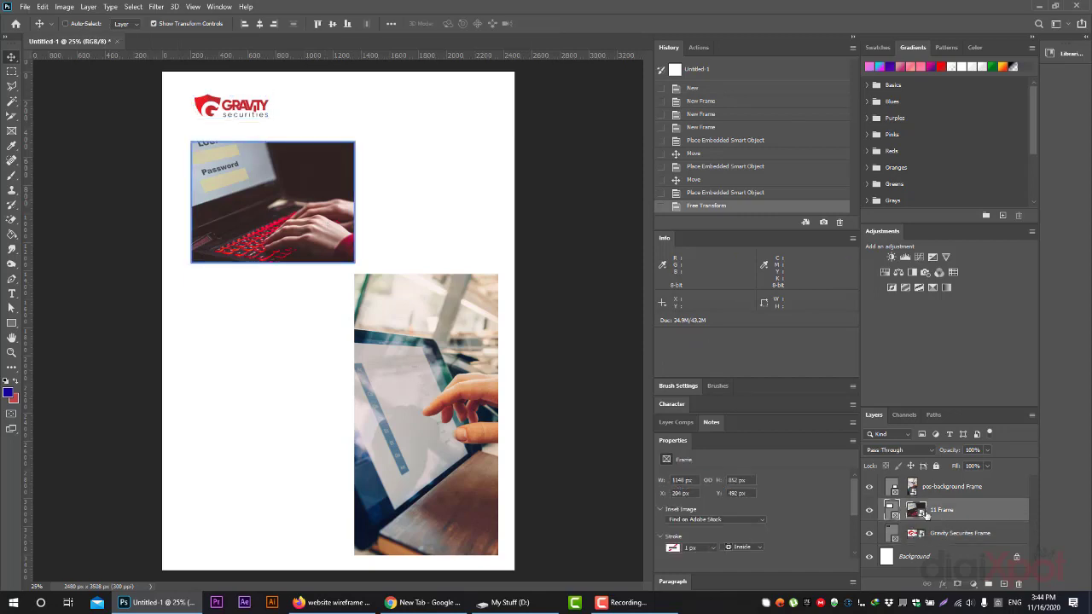
{"action": "left_click", "coordinate": [915, 510]}
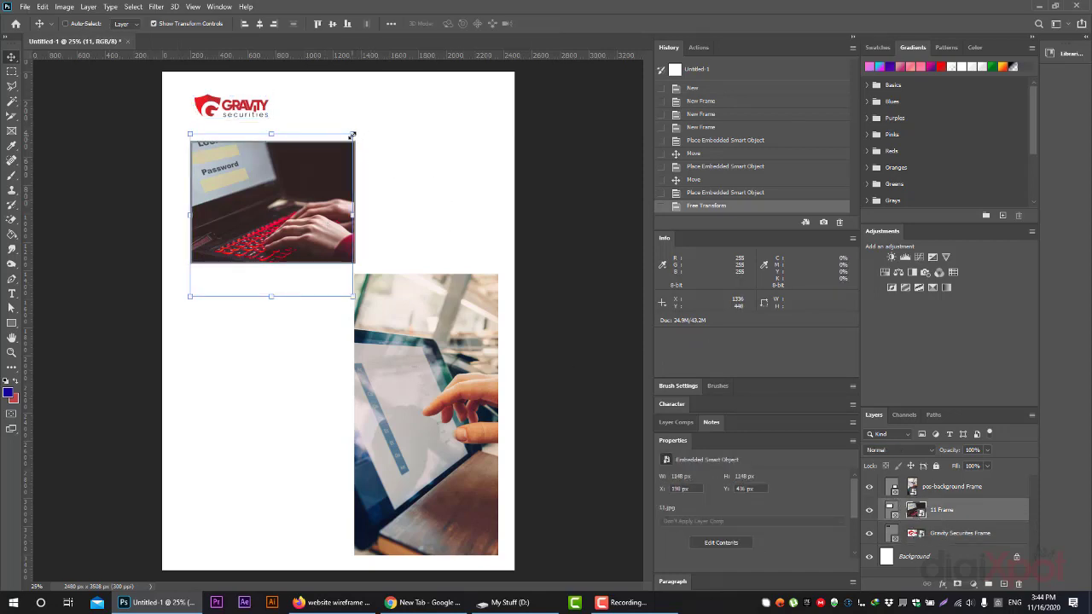
Step: Scale the laptop photo up slightly inside its frame with Free Transform
{"action": "key", "text": "ctrl+t"}
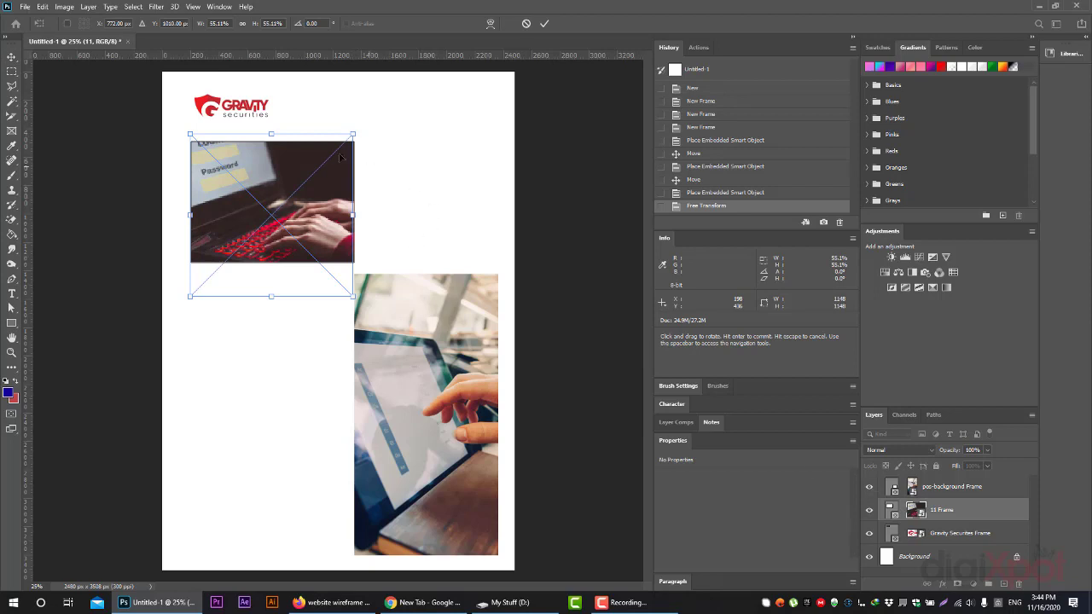
{"action": "left_click_drag", "start_coordinate": [353, 134], "coordinate": [364, 116]}
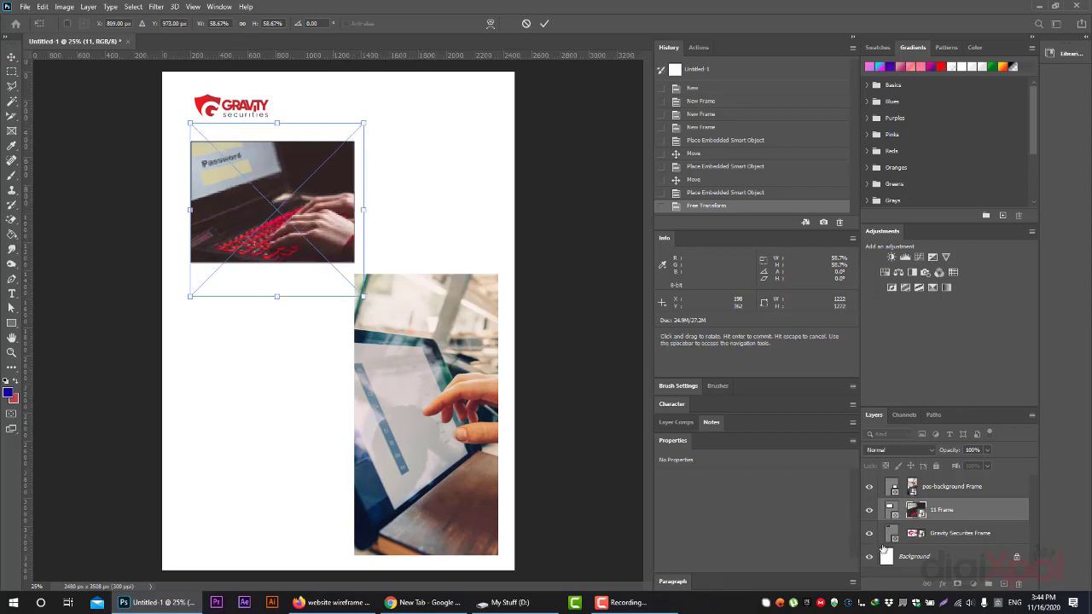
{"action": "left_click", "coordinate": [890, 509]}
{"action": "key", "text": "Return"}
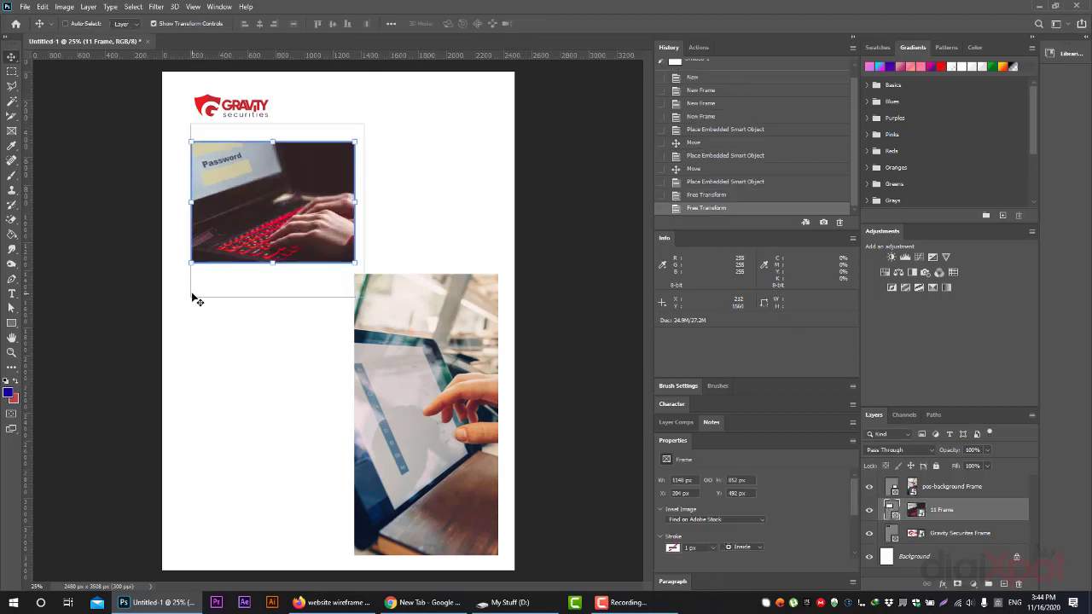
Step: Try resizing the laptop frame, undo it, and return to the Google Images wireframe results
{"action": "mouse_move", "coordinate": [190, 297]}
{"action": "left_mouse_down"}
{"action": "mouse_move", "coordinate": [171, 275]}
{"action": "mouse_move", "coordinate": [193, 252]}
{"action": "left_mouse_up"}
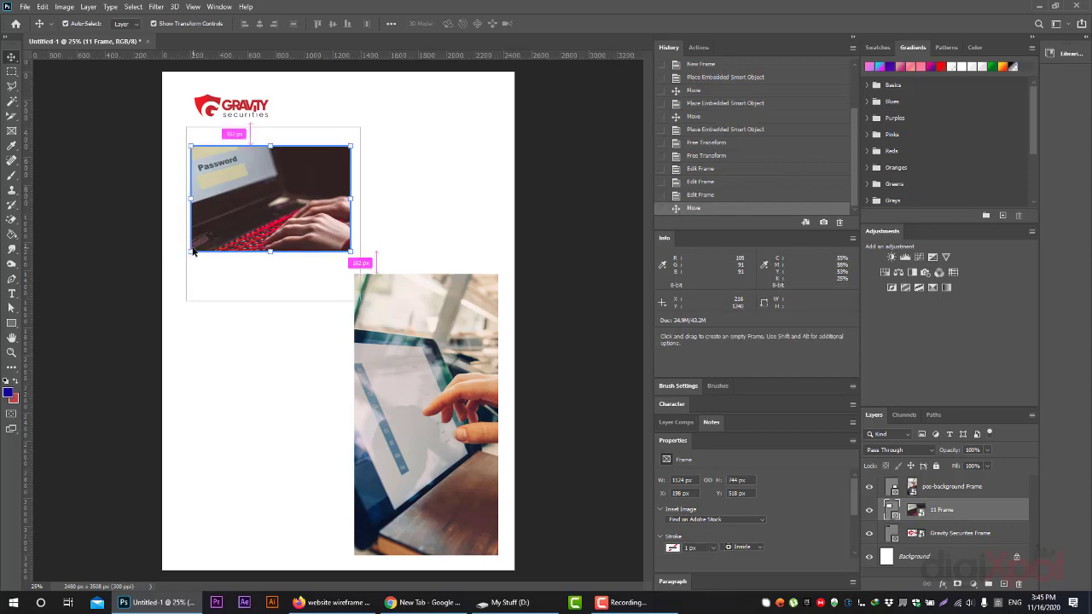
{"action": "key", "text": "ctrl+z"}
{"action": "key", "text": "ctrl+z"}
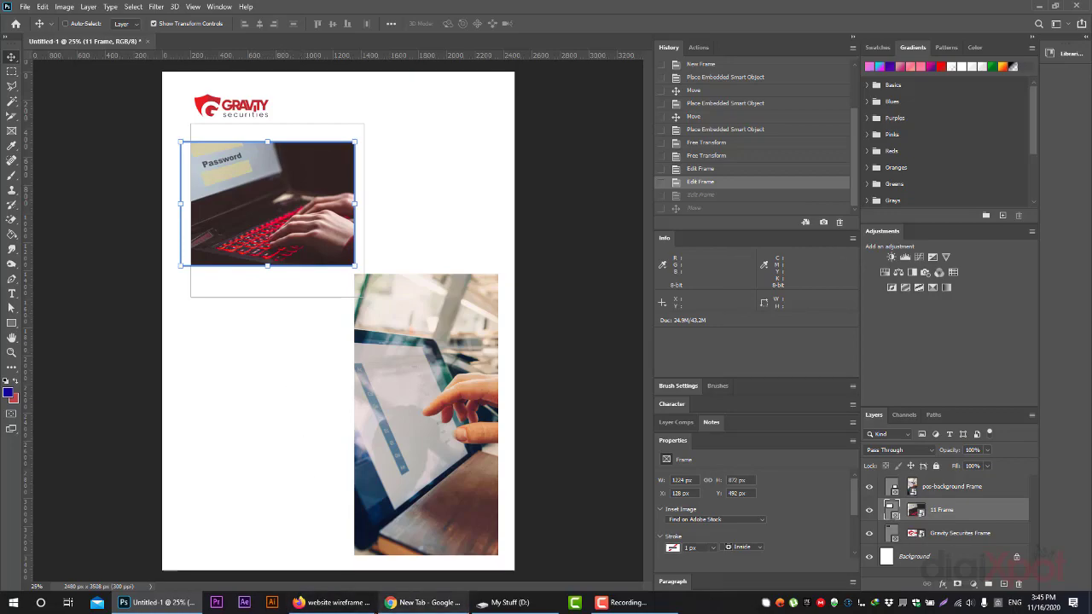
{"action": "left_click", "coordinate": [334, 602]}
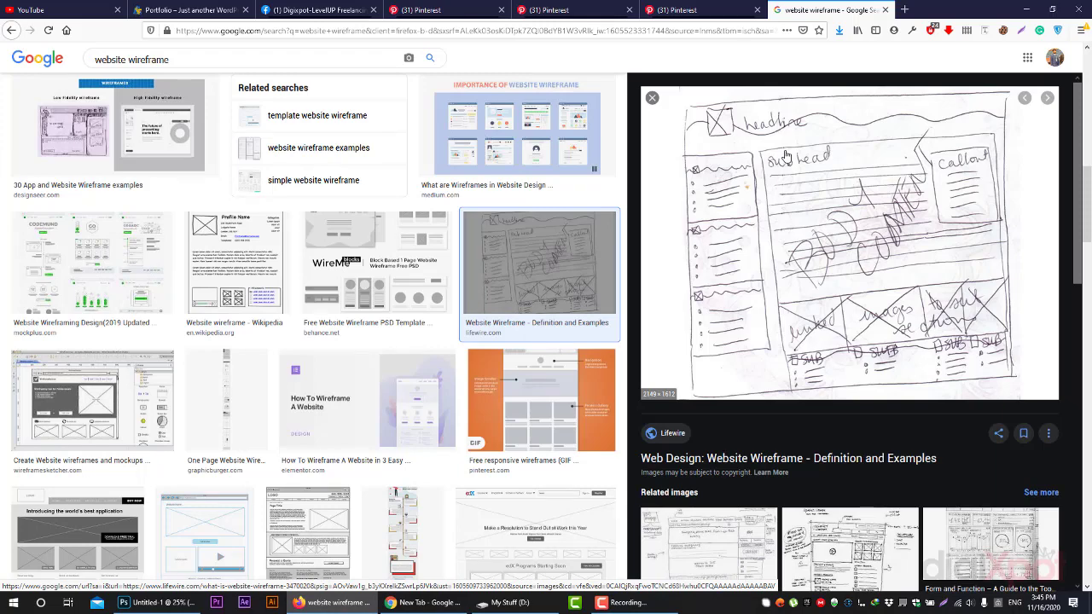
Step: Preview the Tidy Design and '4 ways to wireframe web design' results, then return to Photoshop
{"action": "scroll", "coordinate": [802, 229], "scroll_direction": "down", "scroll_amount": 4}
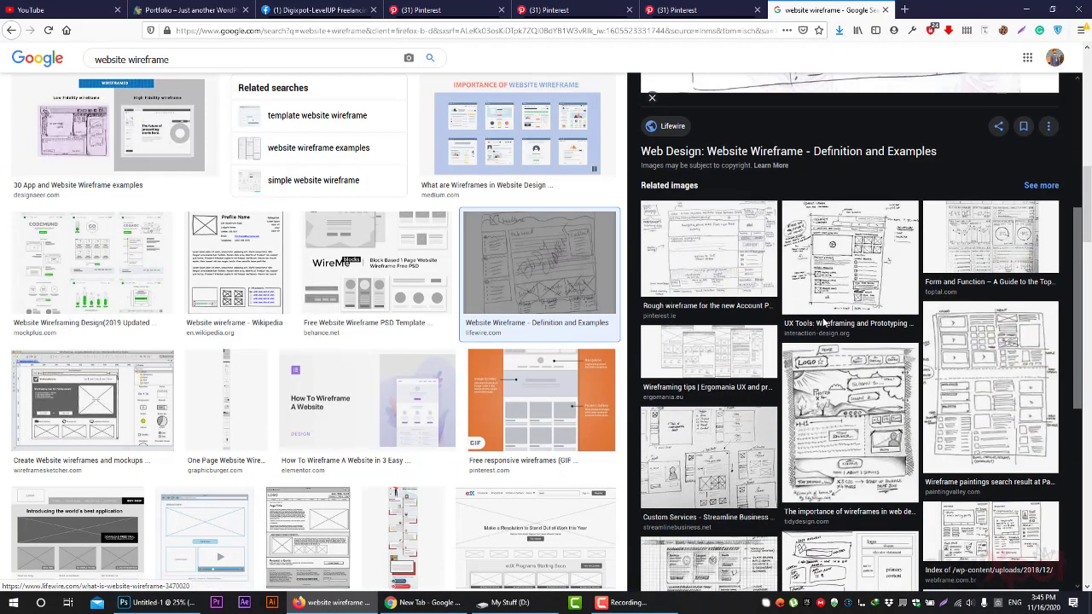
{"action": "left_click", "coordinate": [828, 486]}
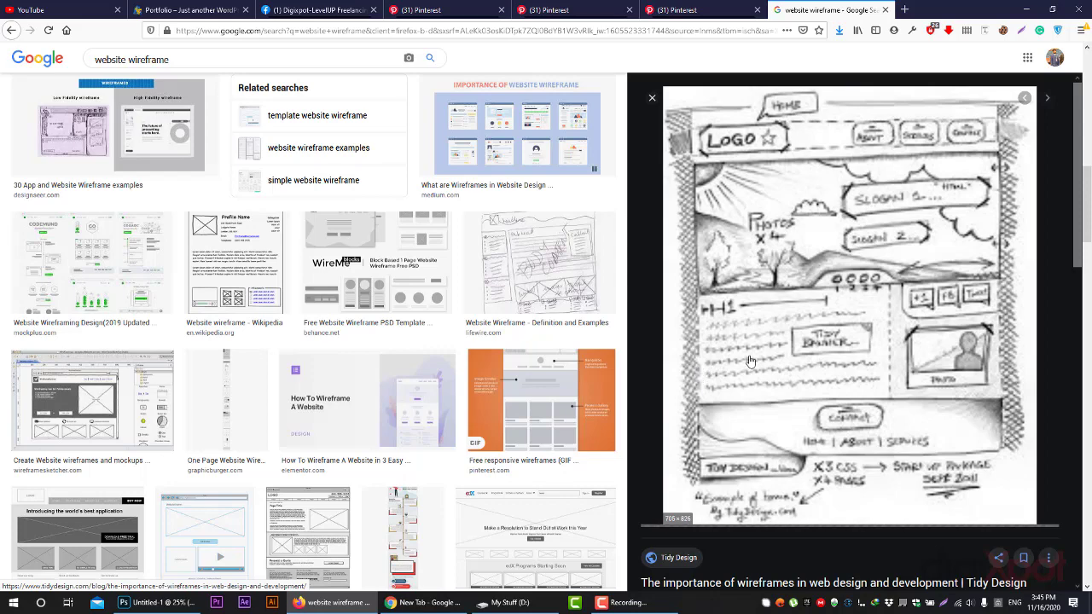
{"action": "scroll", "coordinate": [570, 303], "scroll_direction": "up", "scroll_amount": 3}
{"action": "left_click", "coordinate": [569, 303]}
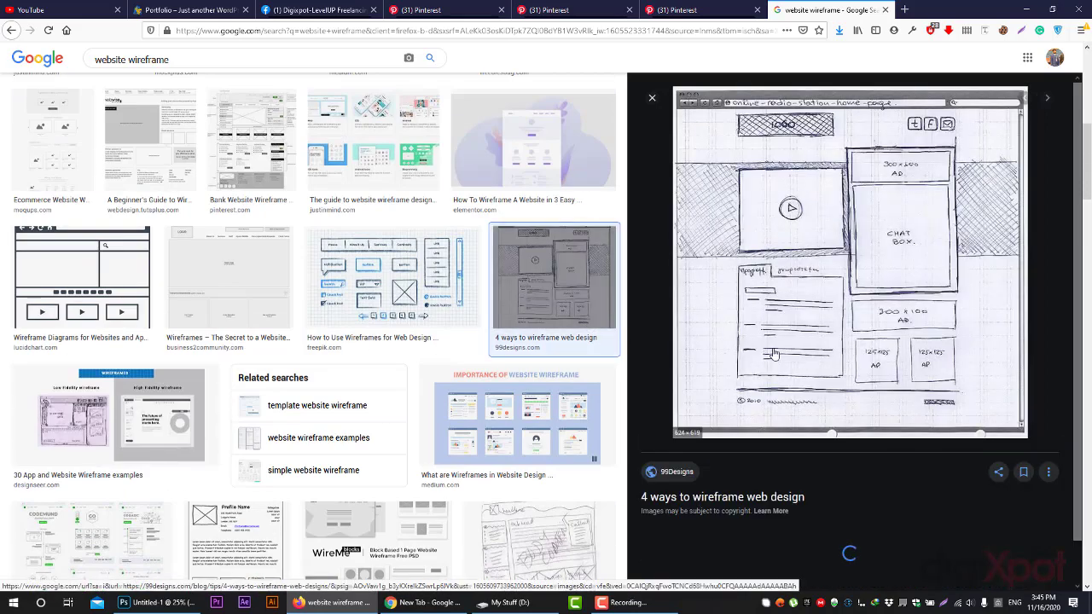
{"action": "left_click", "coordinate": [158, 603]}
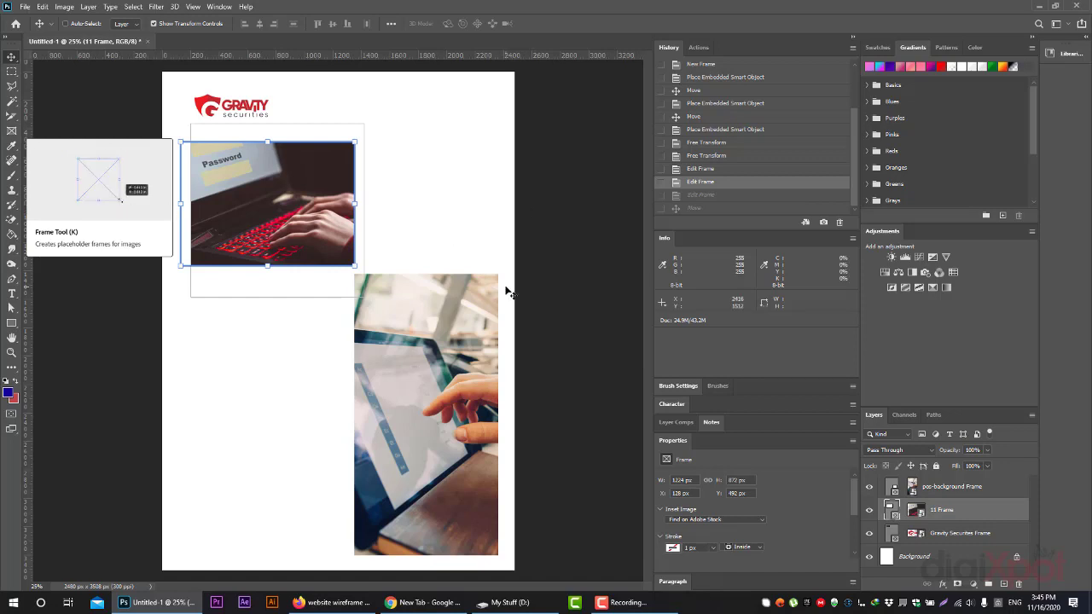
Step: Revert the document to its blank Untitled-1 state using undo and the History snapshot
{"action": "key", "text": "ctrl+z"}
{"action": "key", "text": "ctrl+z"}
{"action": "key", "text": "ctrl+z"}
{"action": "key", "text": "ctrl+z"}
{"action": "key", "text": "ctrl+z"}
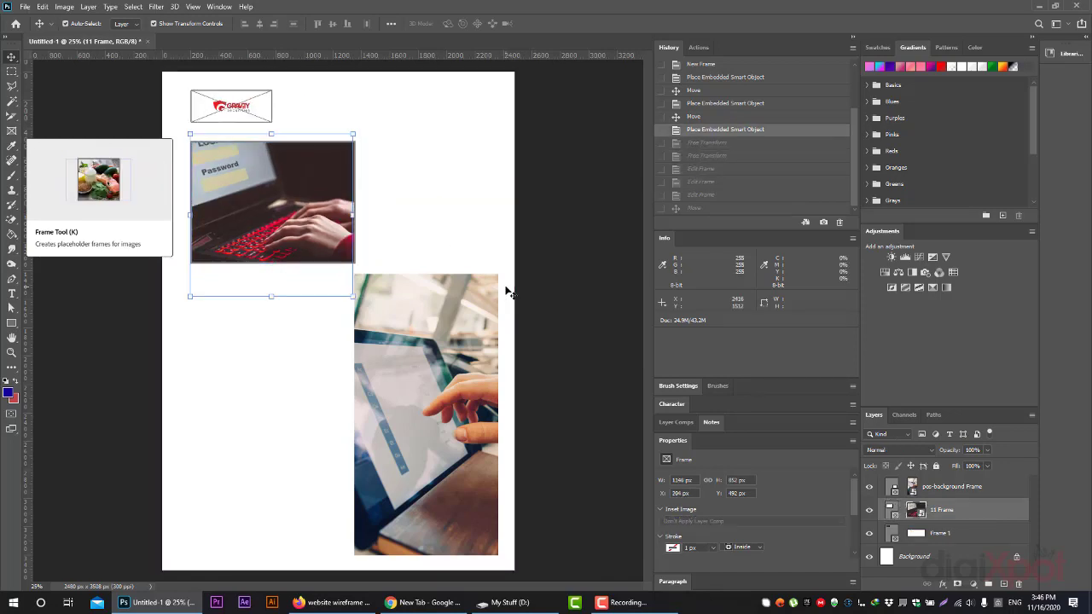
{"action": "key", "text": "ctrl+z"}
{"action": "key", "text": "ctrl+z"}
{"action": "left_click", "coordinate": [758, 65]}
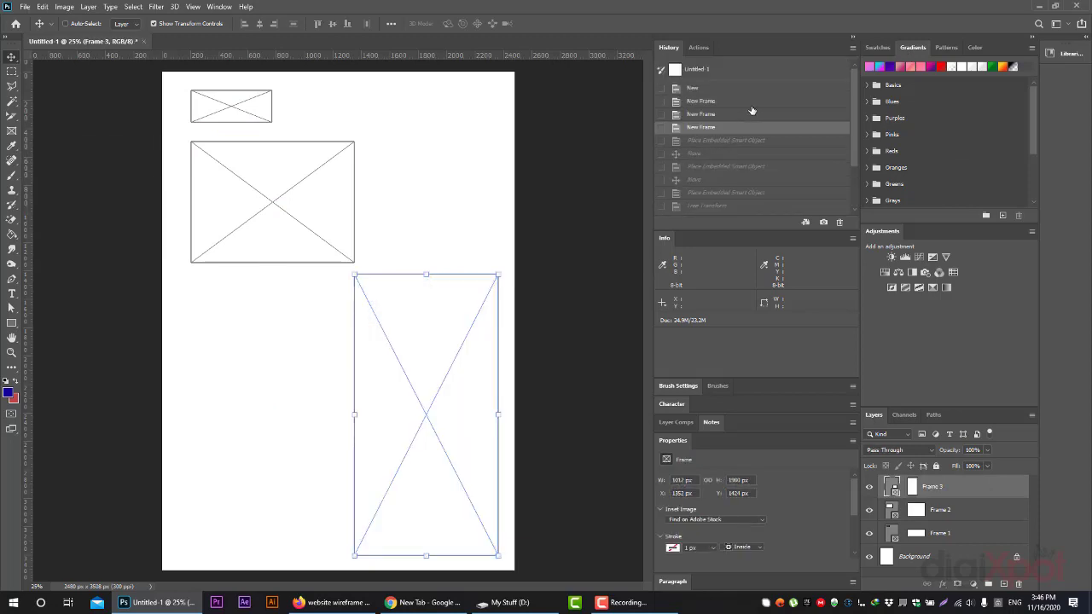
{"action": "left_click", "coordinate": [734, 71]}
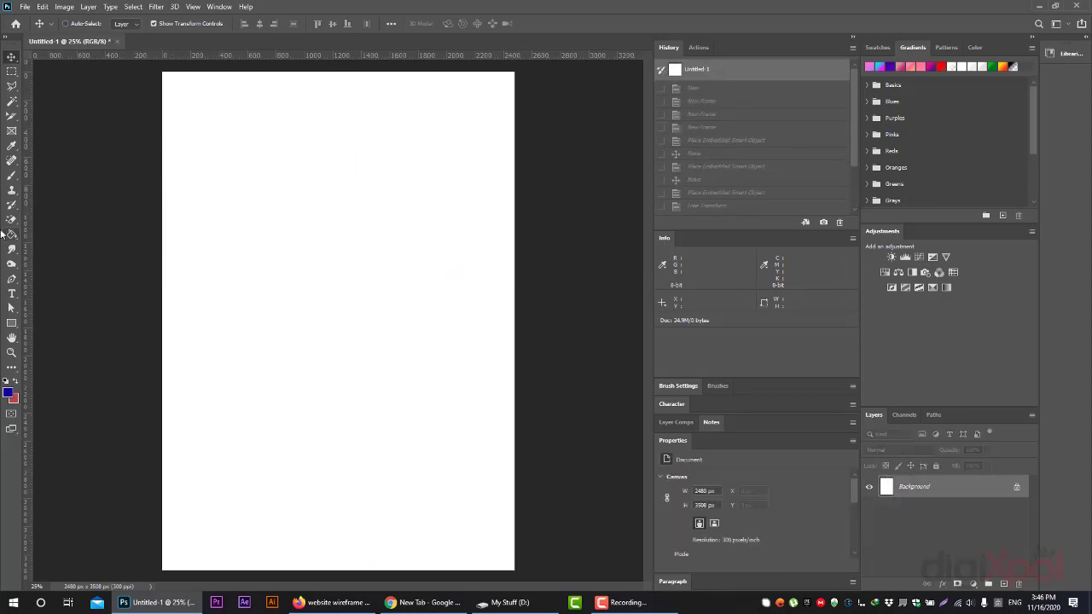
Step: Select the Spot Healing Brush and bring File Explorer's My Stuff (D:) drive forward
{"action": "left_click", "coordinate": [13, 146]}
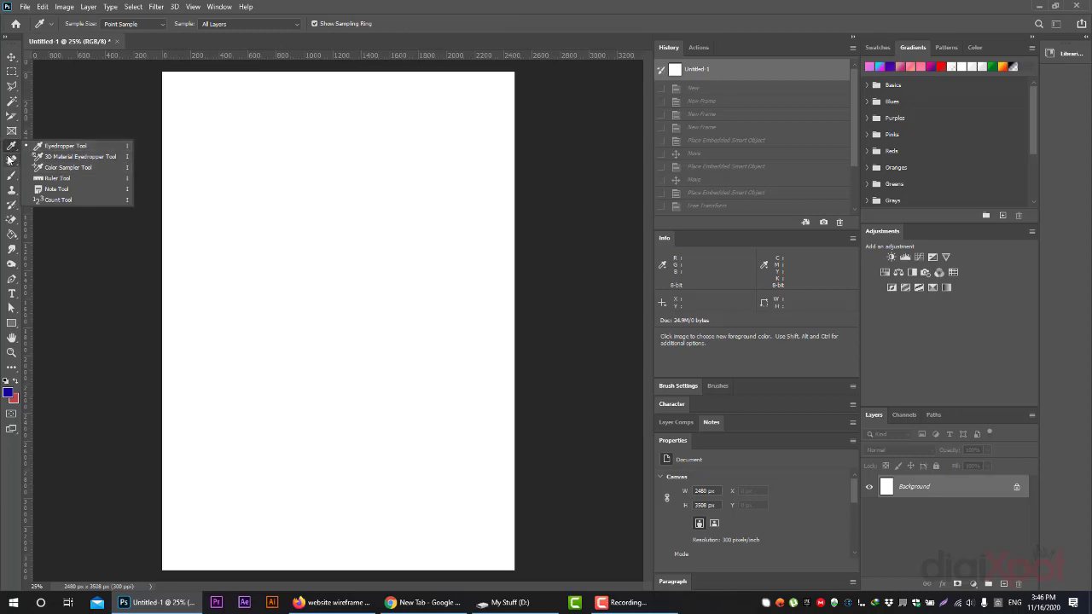
{"action": "left_click", "coordinate": [10, 160]}
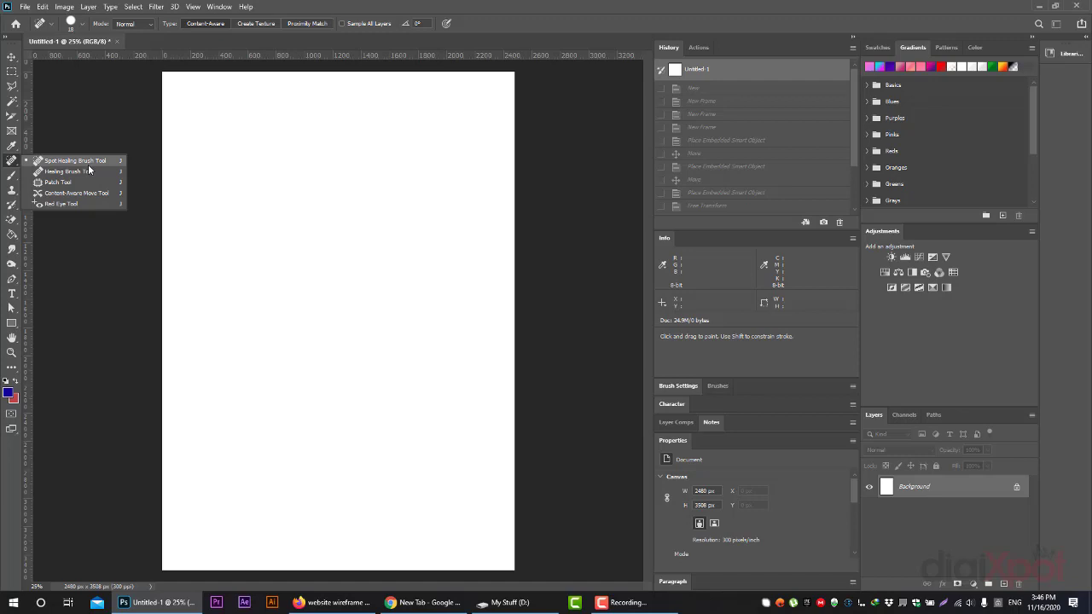
{"action": "left_click", "coordinate": [504, 603]}
{"action": "left_click", "coordinate": [818, 492]}
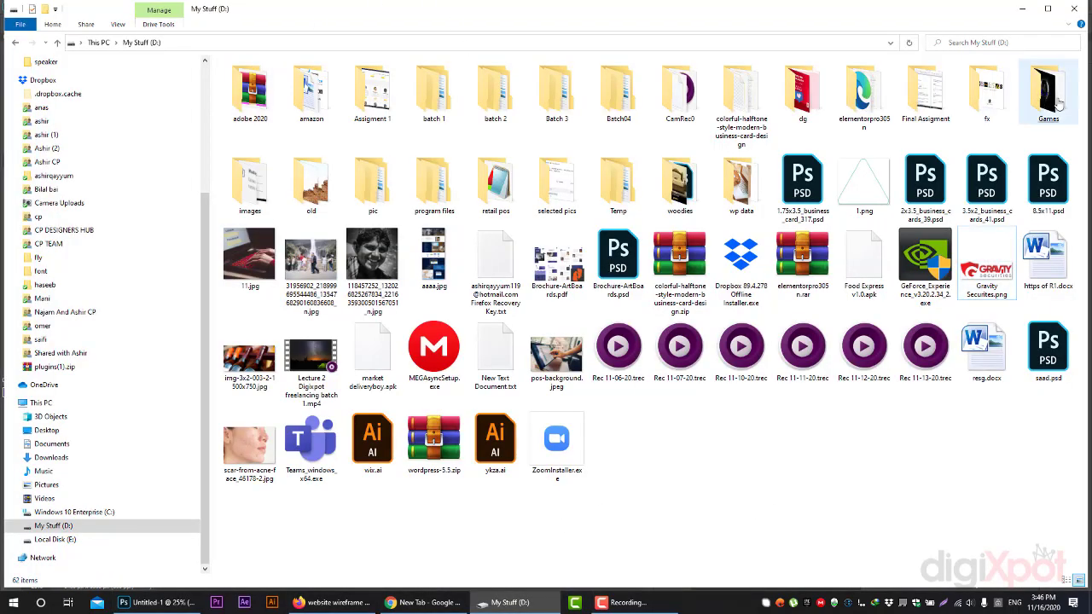
Step: Browse to old > work > My Logos > My Logos - Copy and drag acne-cure-waystocureacne.com-HD-2.jpg into Photoshop
{"action": "double_click", "coordinate": [312, 181]}
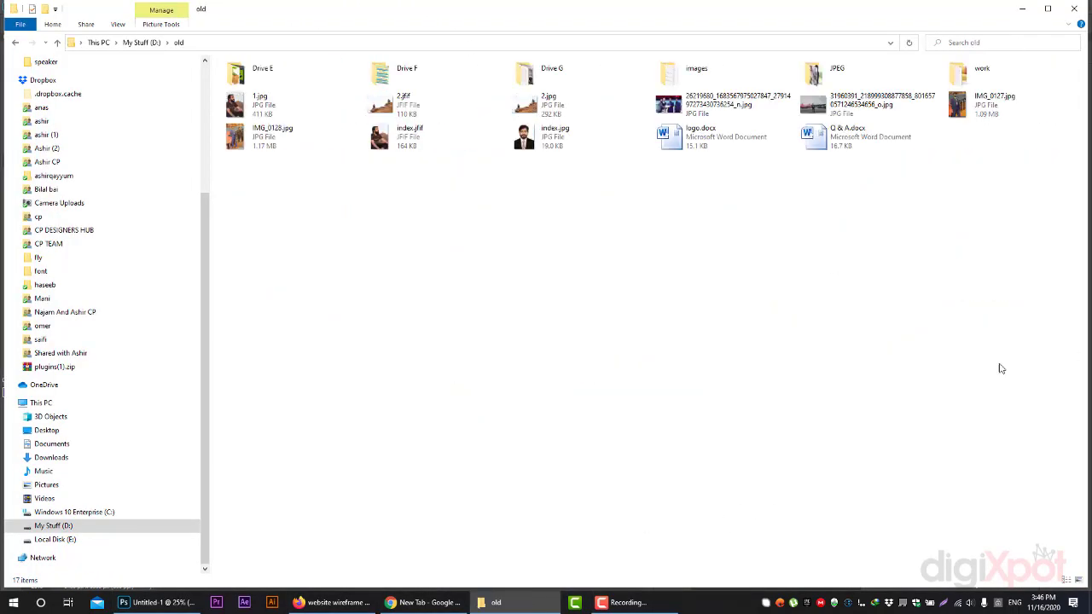
{"action": "double_click", "coordinate": [976, 86]}
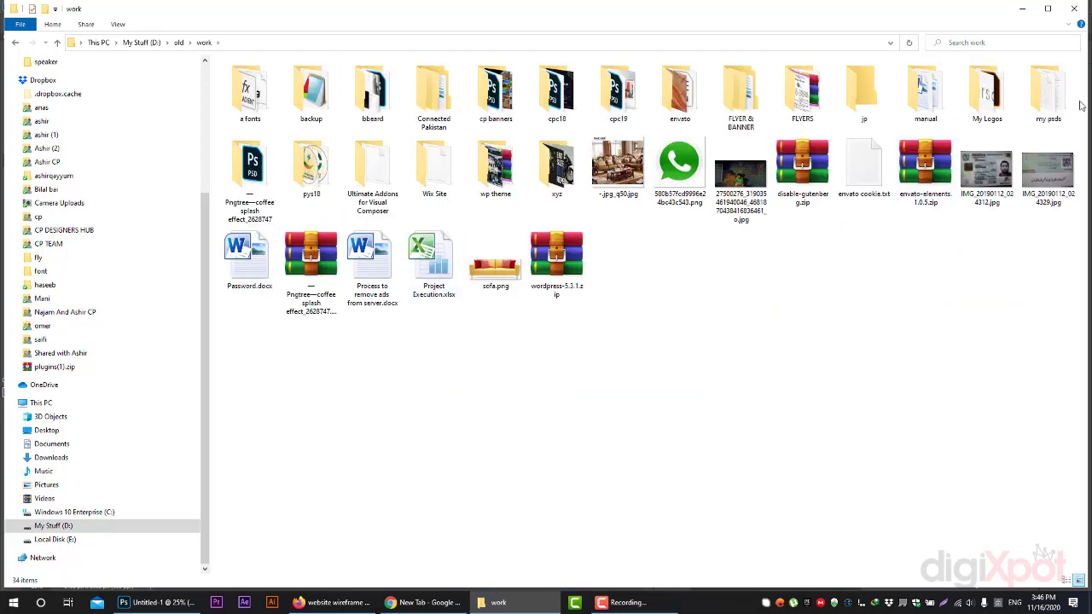
{"action": "double_click", "coordinate": [975, 96]}
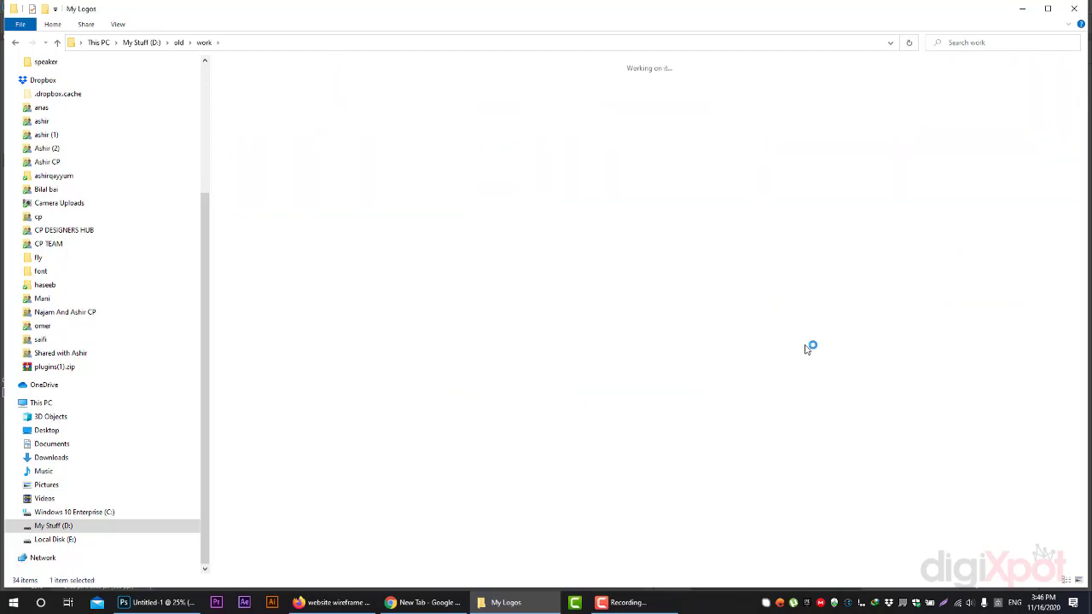
{"action": "left_click", "coordinate": [809, 349]}
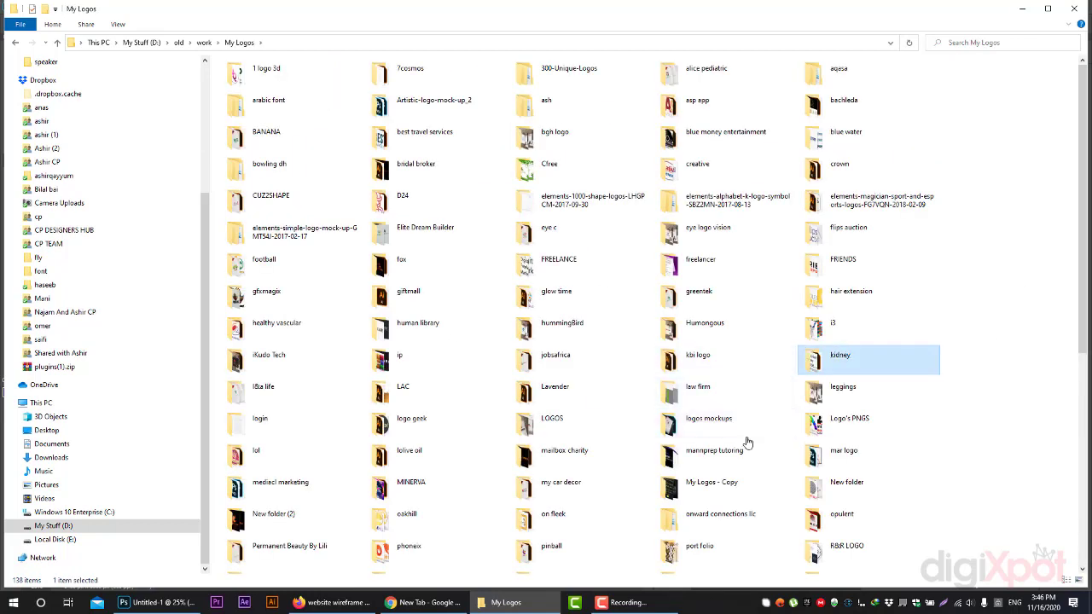
{"action": "double_click", "coordinate": [551, 419]}
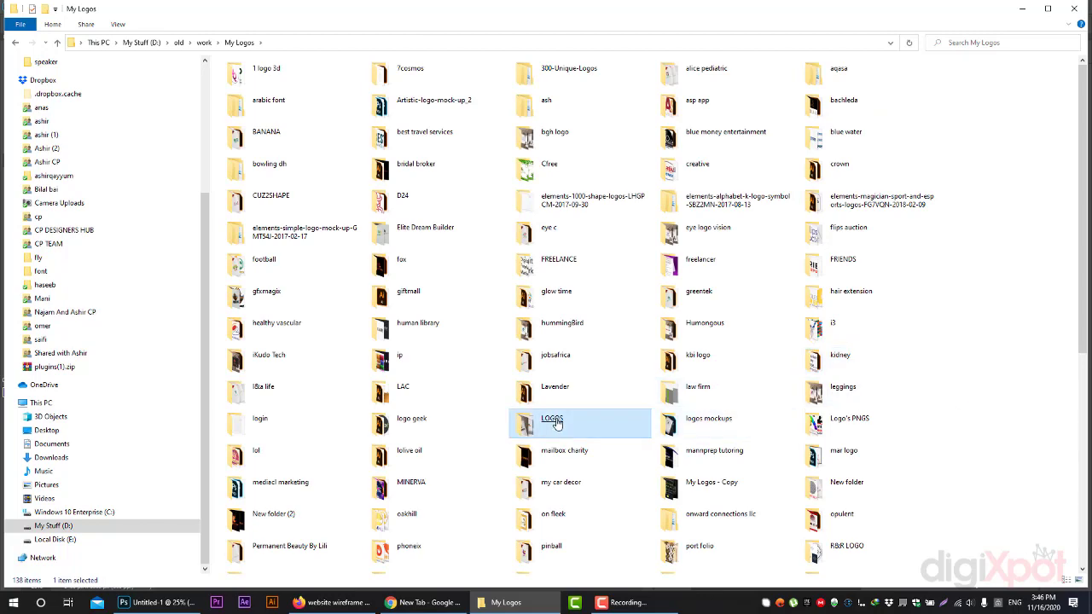
{"action": "key", "text": "alt+Left"}
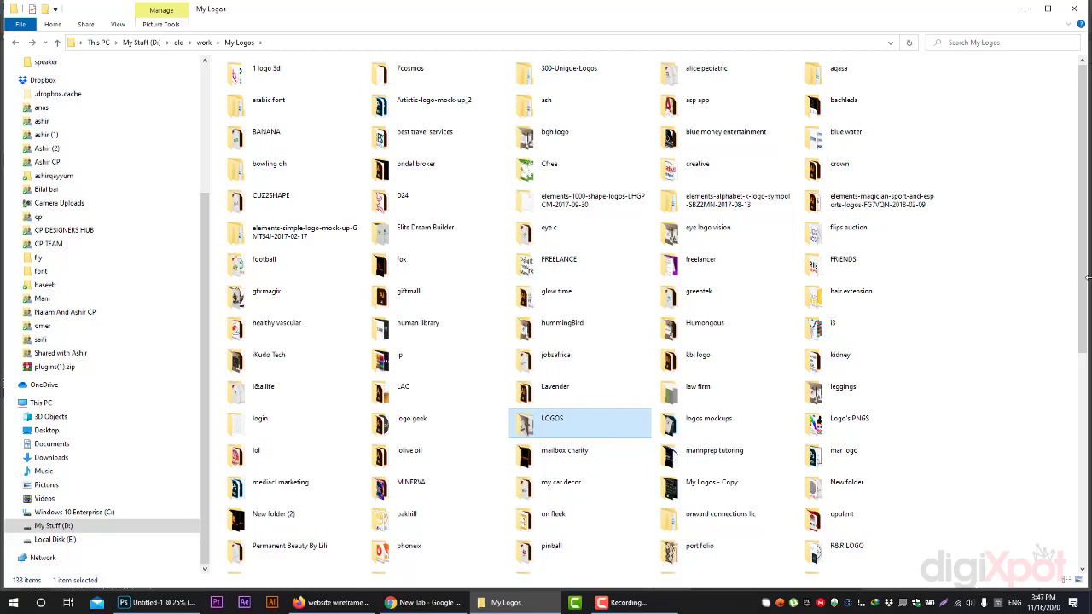
{"action": "left_click_drag", "start_coordinate": [1088, 278], "coordinate": [1086, 281]}
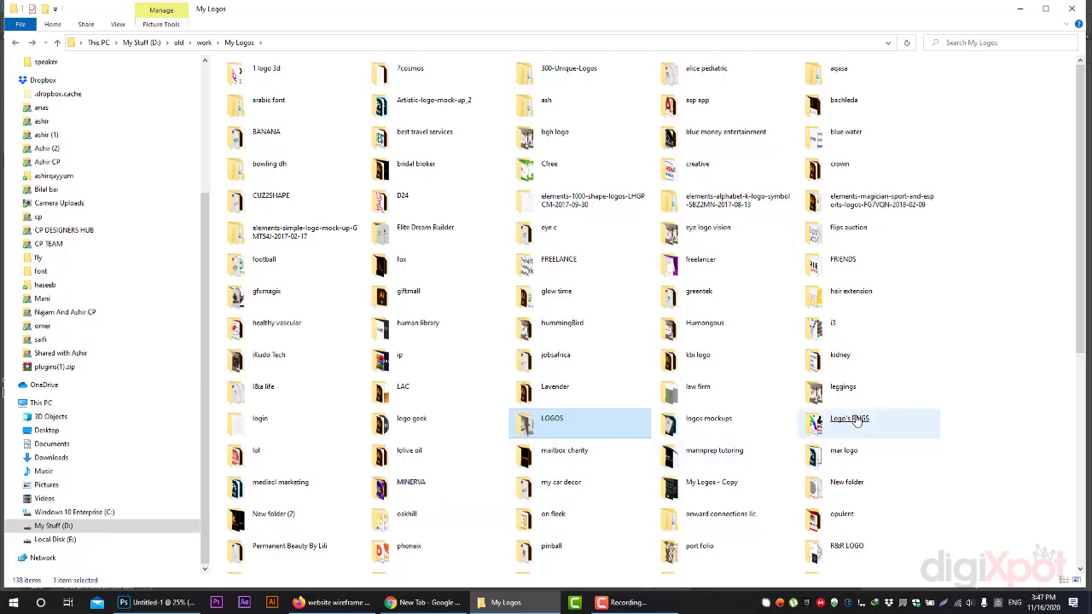
{"action": "left_click", "coordinate": [636, 397]}
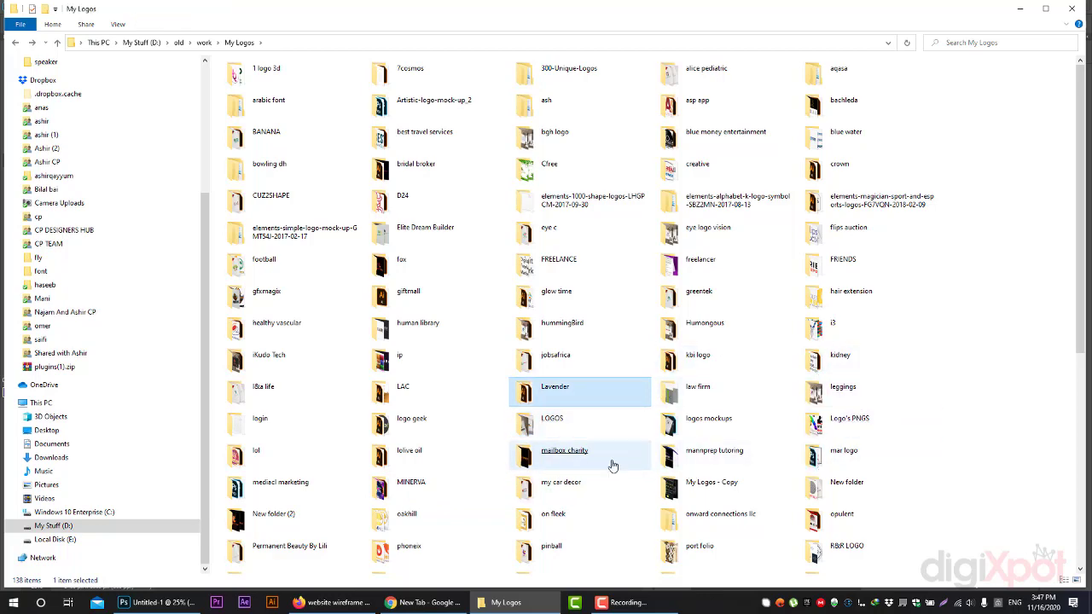
{"action": "double_click", "coordinate": [708, 487]}
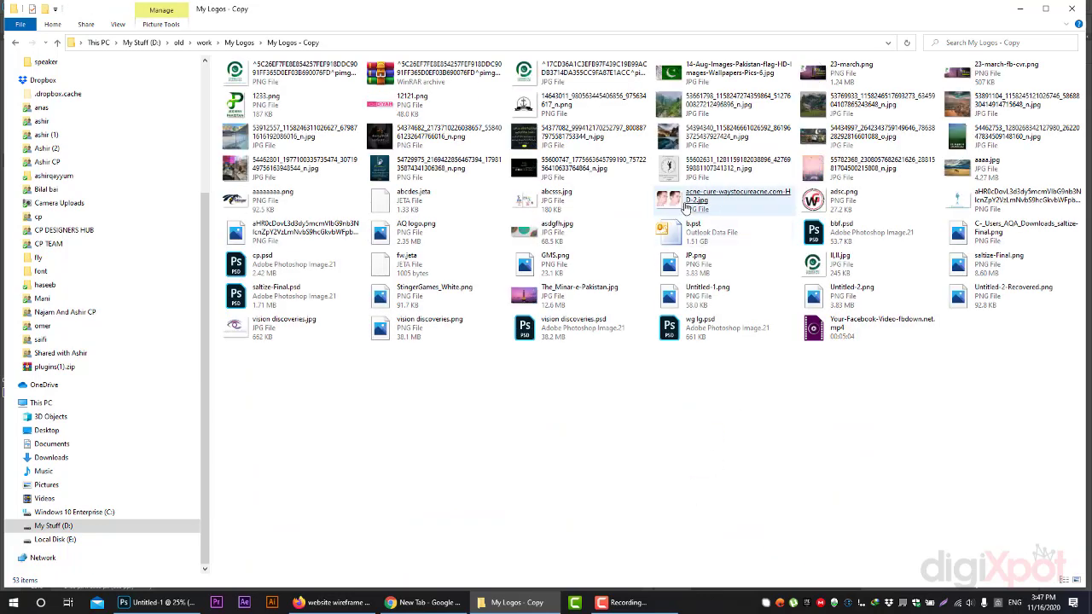
{"action": "left_click_drag", "start_coordinate": [686, 207], "coordinate": [552, 39]}
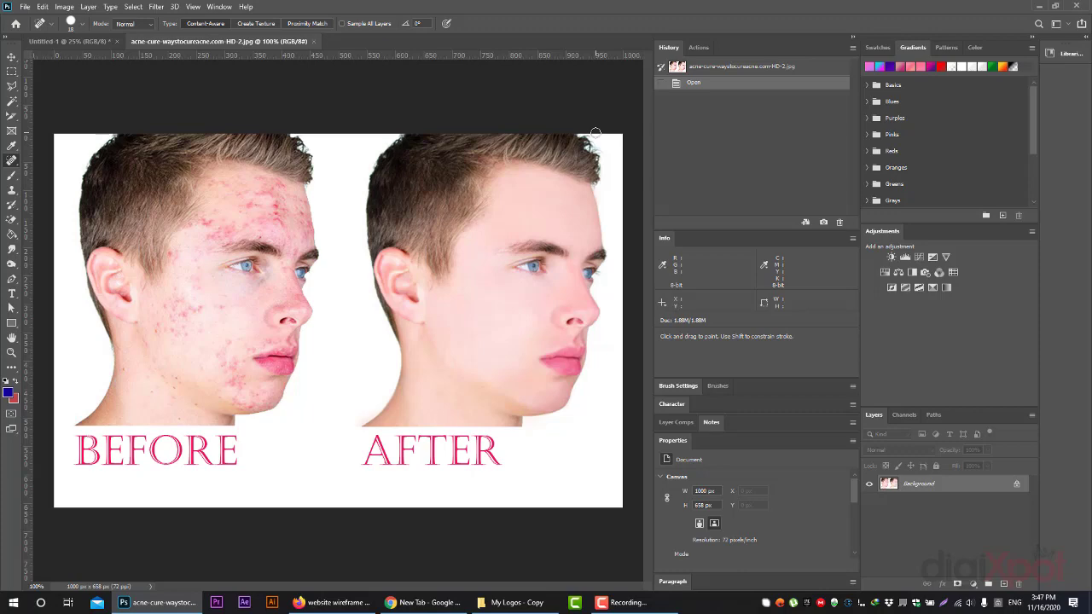
Step: Zoom in on the acne-covered face to about 223%
{"action": "left_click", "coordinate": [12, 352]}
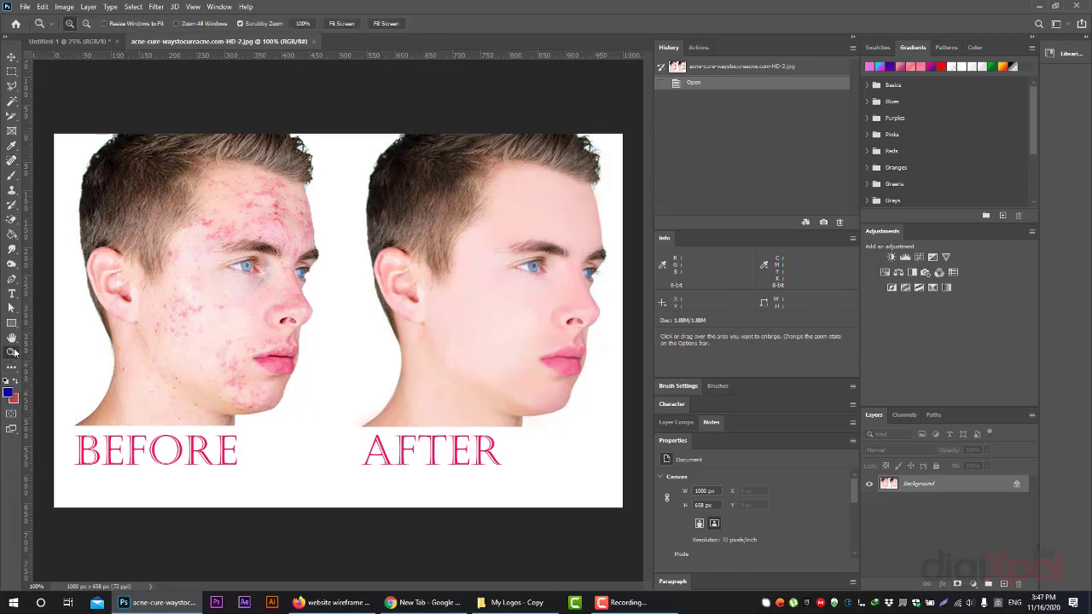
{"action": "left_click_drag", "start_coordinate": [75, 174], "coordinate": [77, 179]}
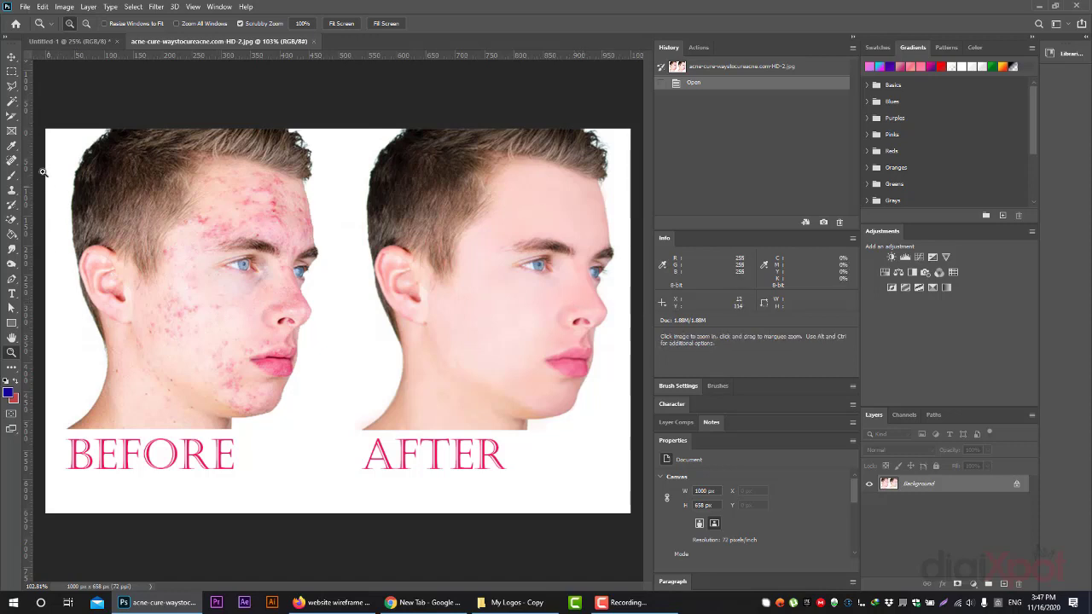
{"action": "left_click", "coordinate": [16, 160]}
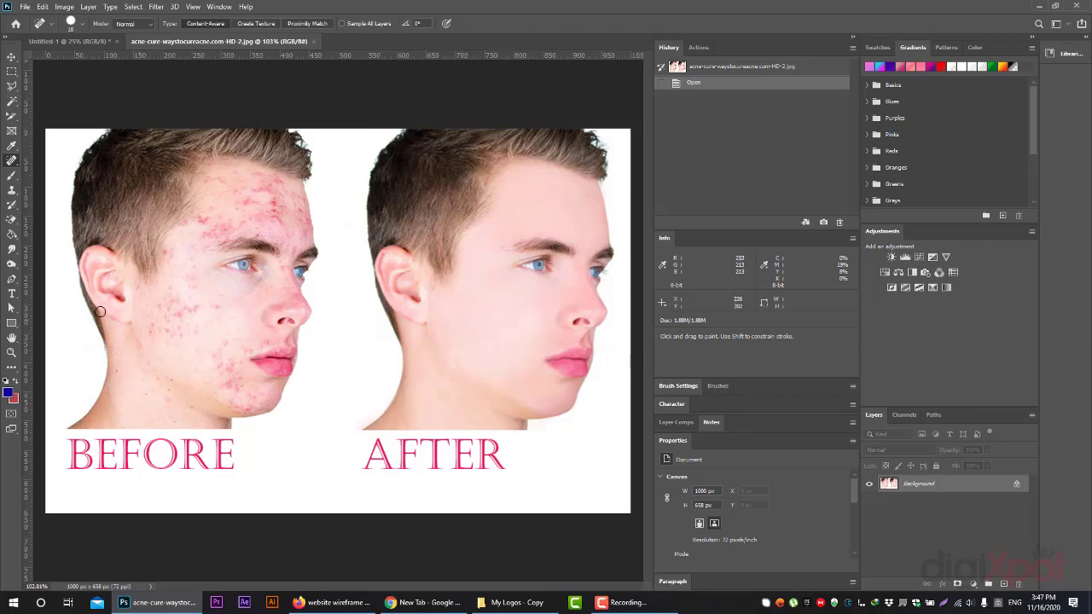
{"action": "left_click", "coordinate": [11, 351]}
{"action": "left_click", "coordinate": [158, 277]}
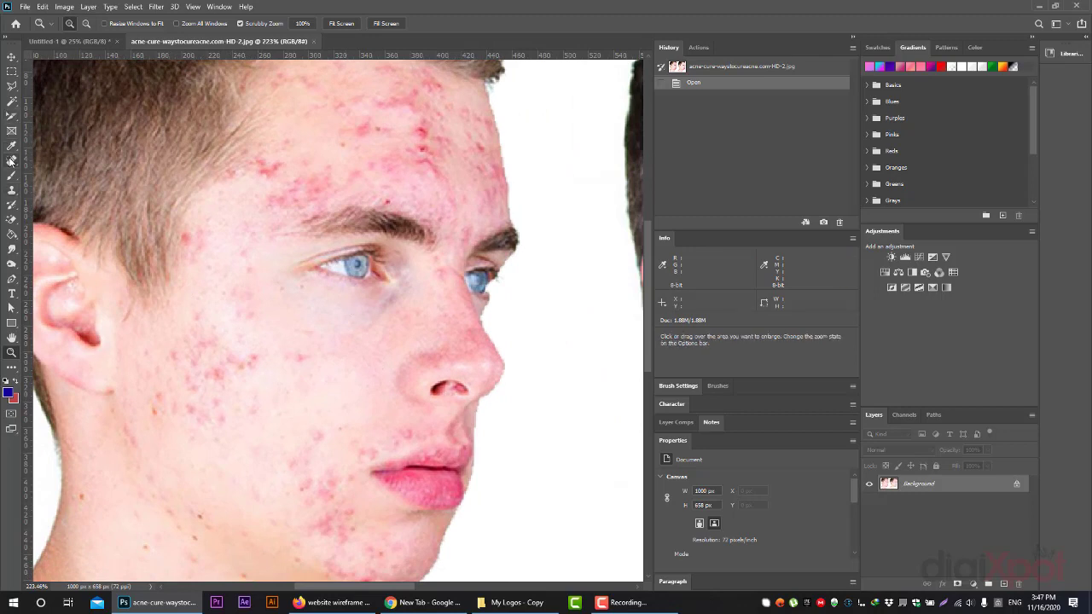
Step: Select the Spot Healing Brush and shrink its size to about 30 px or smaller
{"action": "left_click", "coordinate": [11, 160]}
{"action": "left_click", "coordinate": [70, 26]}
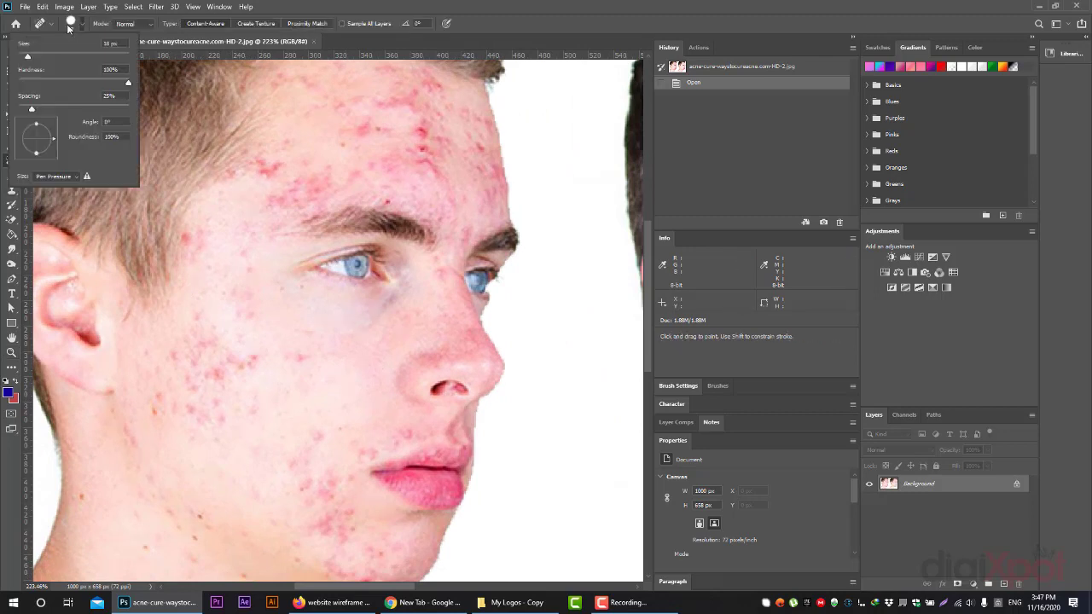
{"action": "left_click", "coordinate": [78, 57]}
{"action": "left_click_drag", "start_coordinate": [38, 57], "coordinate": [28, 58]}
{"action": "left_click_drag", "start_coordinate": [26, 60], "coordinate": [22, 59]}
Step: Heal blemishes on the cheek, chin and lower face with Spot Healing Brush clicks
{"action": "left_click", "coordinate": [299, 357]}
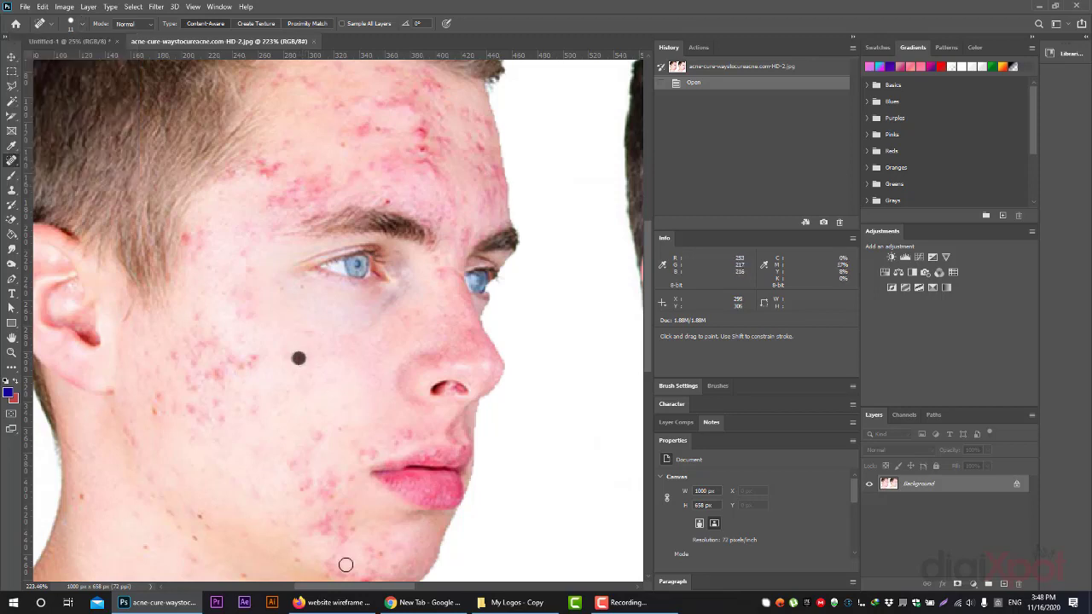
{"action": "left_click", "coordinate": [322, 442]}
{"action": "left_click", "coordinate": [316, 450]}
{"action": "left_click", "coordinate": [319, 441]}
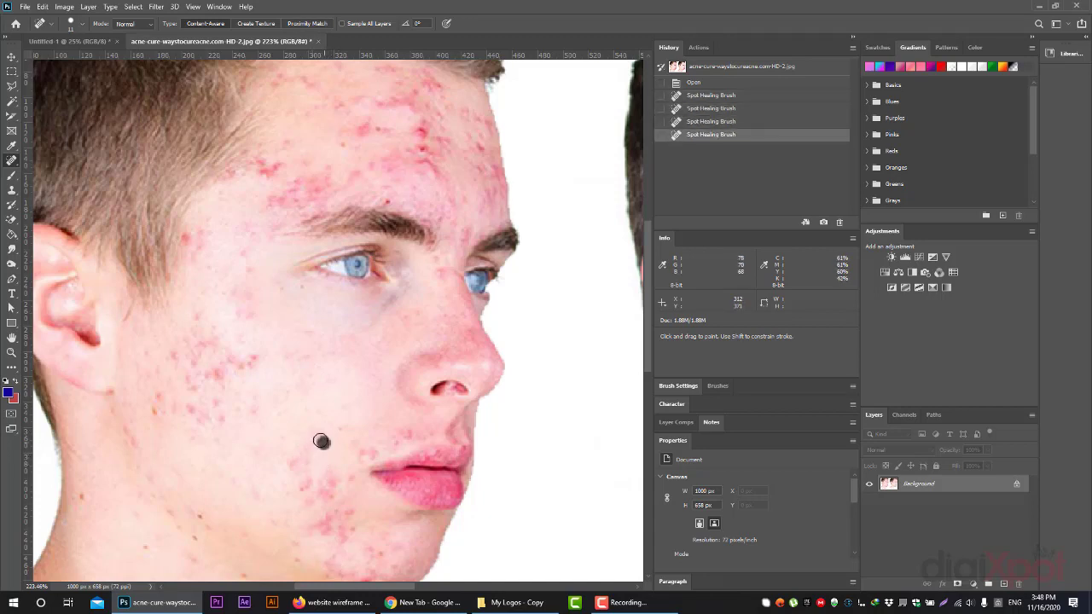
{"action": "left_click", "coordinate": [296, 453]}
{"action": "left_click", "coordinate": [295, 467]}
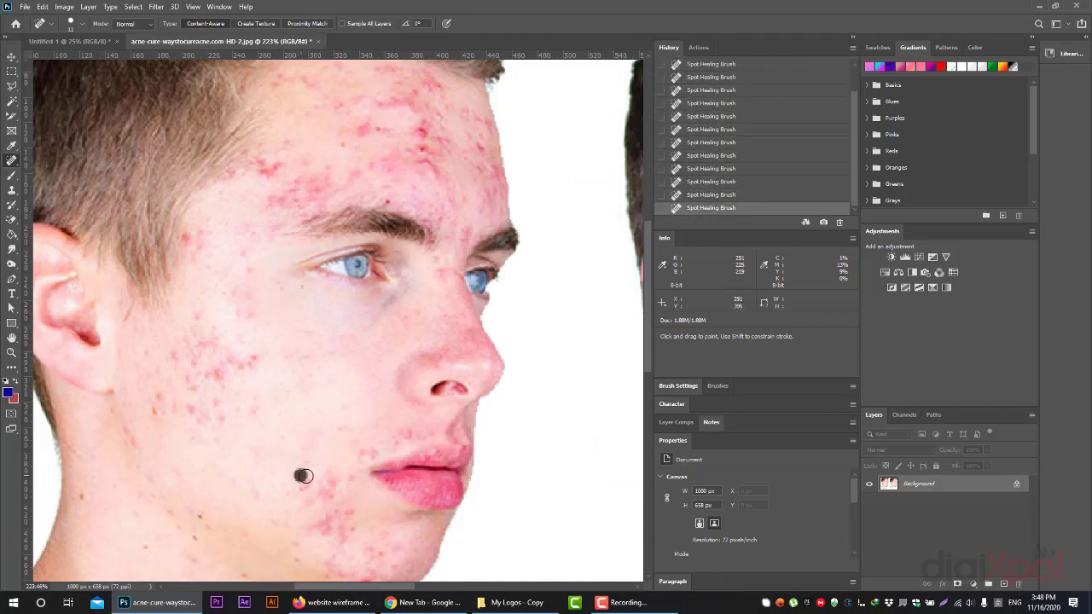
{"action": "left_click", "coordinate": [302, 486]}
{"action": "left_click", "coordinate": [309, 479]}
Step: Paint out more chin blemishes, then bring up the other healing tools
{"action": "left_click", "coordinate": [12, 131]}
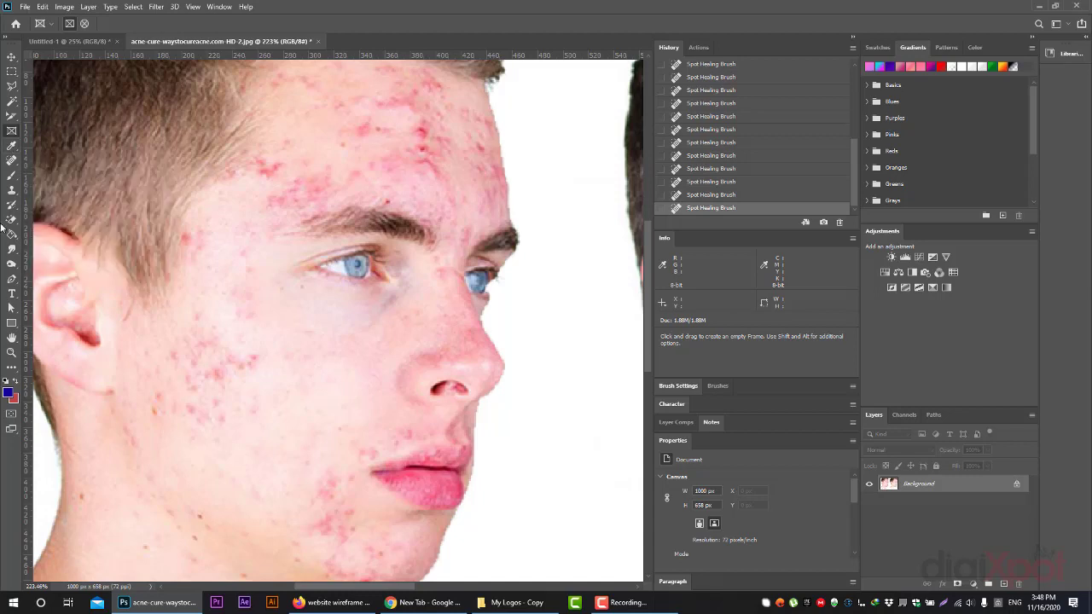
{"action": "left_click", "coordinate": [12, 160]}
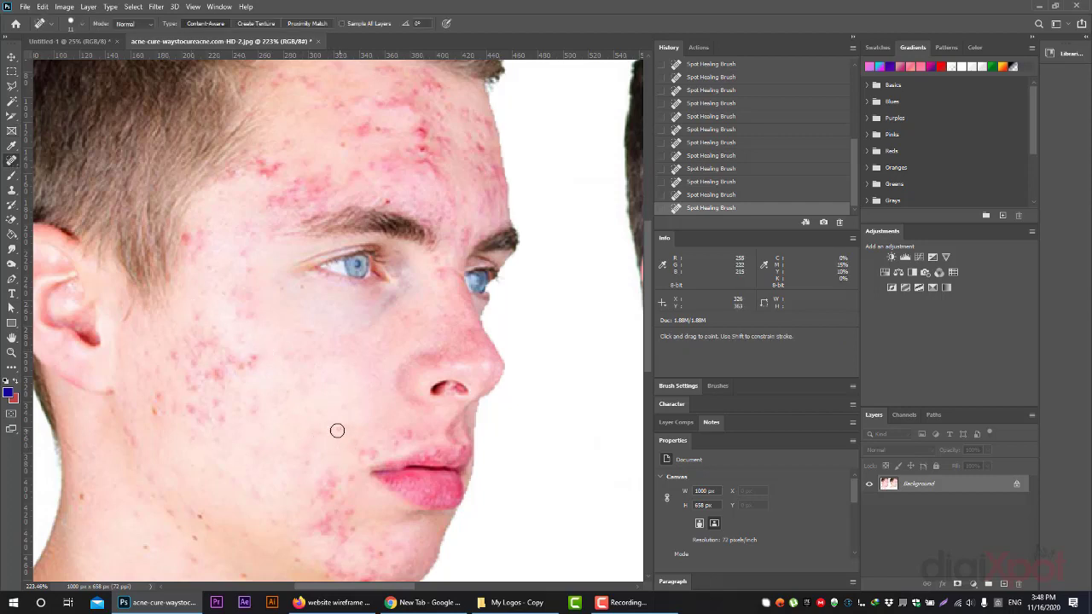
{"action": "mouse_move", "coordinate": [335, 461]}
{"action": "left_mouse_down"}
{"action": "mouse_move", "coordinate": [332, 488]}
{"action": "mouse_move", "coordinate": [341, 482]}
{"action": "left_mouse_up"}
{"action": "left_click", "coordinate": [334, 498]}
{"action": "right_click", "coordinate": [12, 159]}
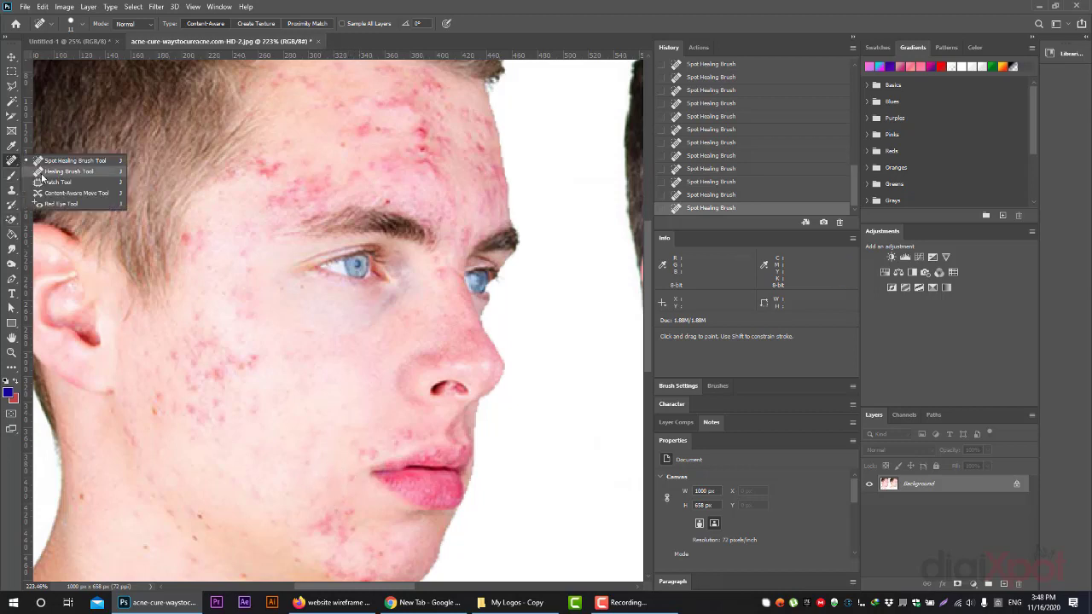
Step: Try the Healing Brush with a cheek source point beside the eye, then undo the stroke
{"action": "left_click", "coordinate": [43, 172]}
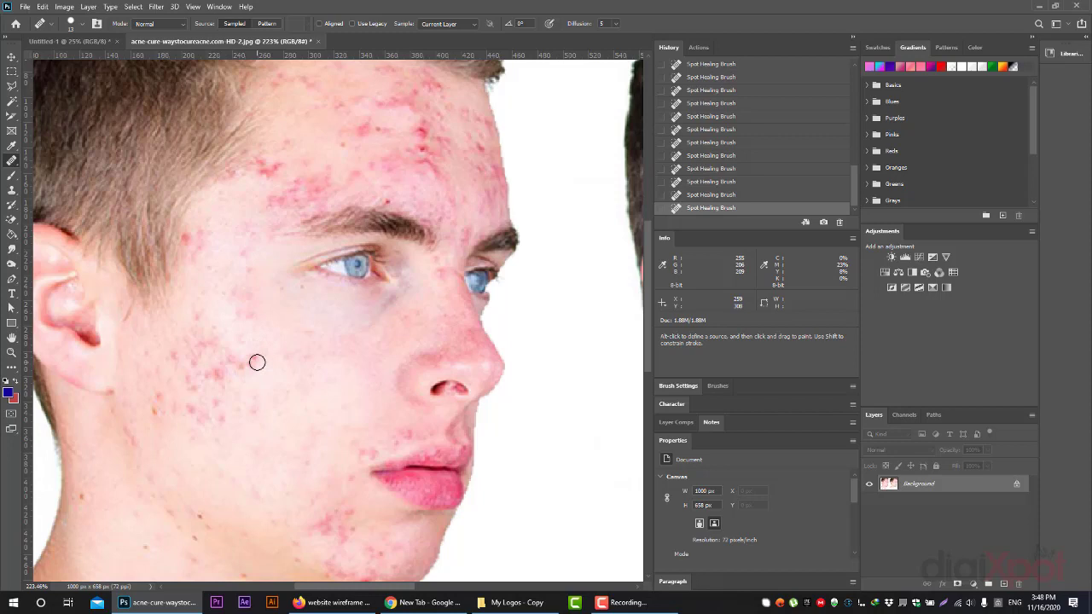
{"action": "left_click", "coordinate": [227, 361]}
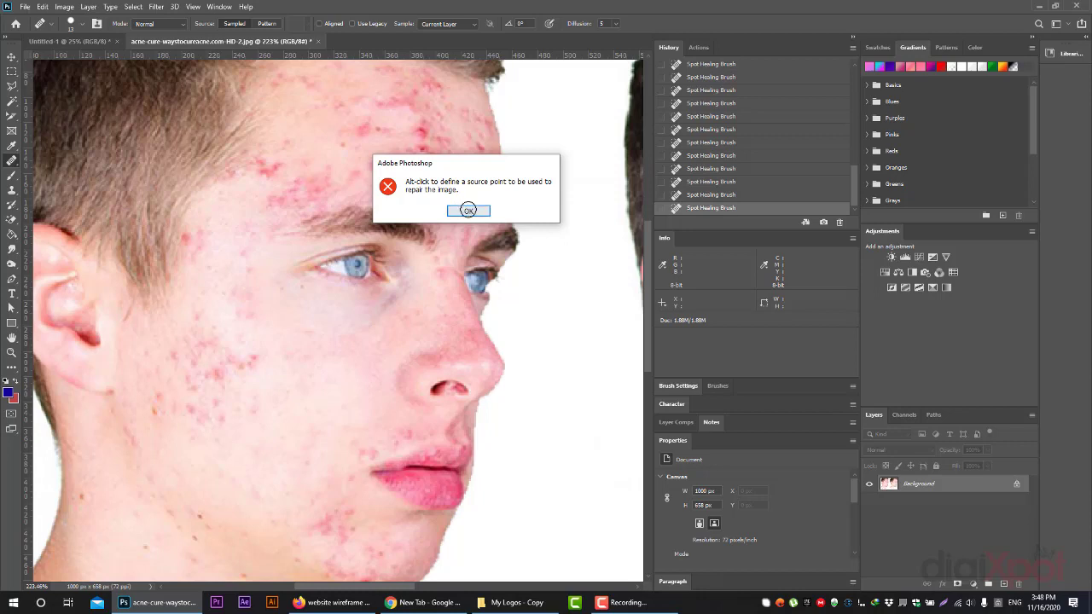
{"action": "left_click", "coordinate": [468, 210]}
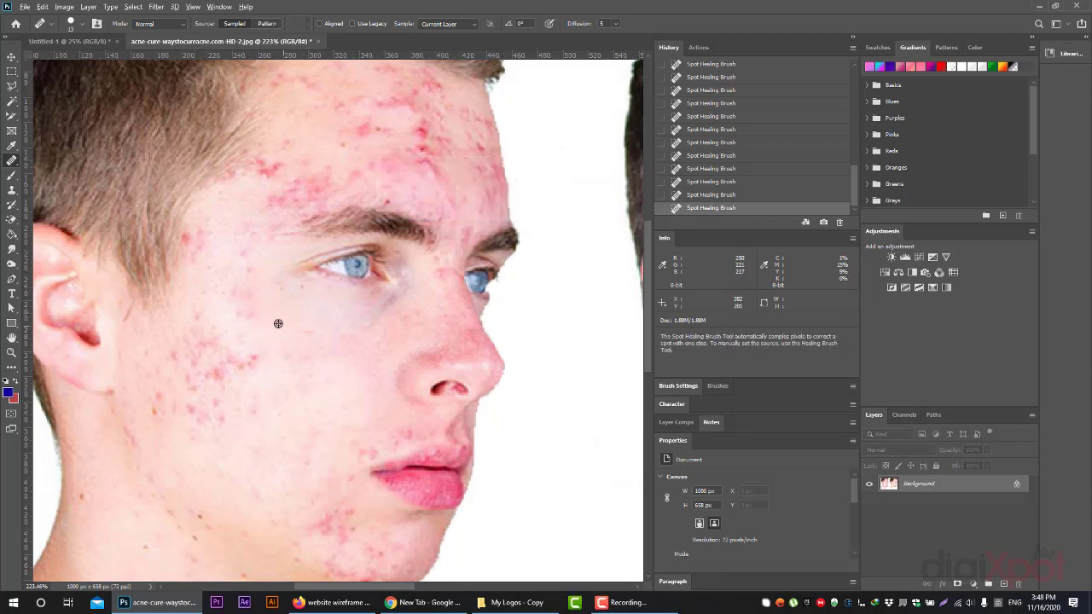
{"action": "left_click", "coordinate": [240, 312], "text": "alt"}
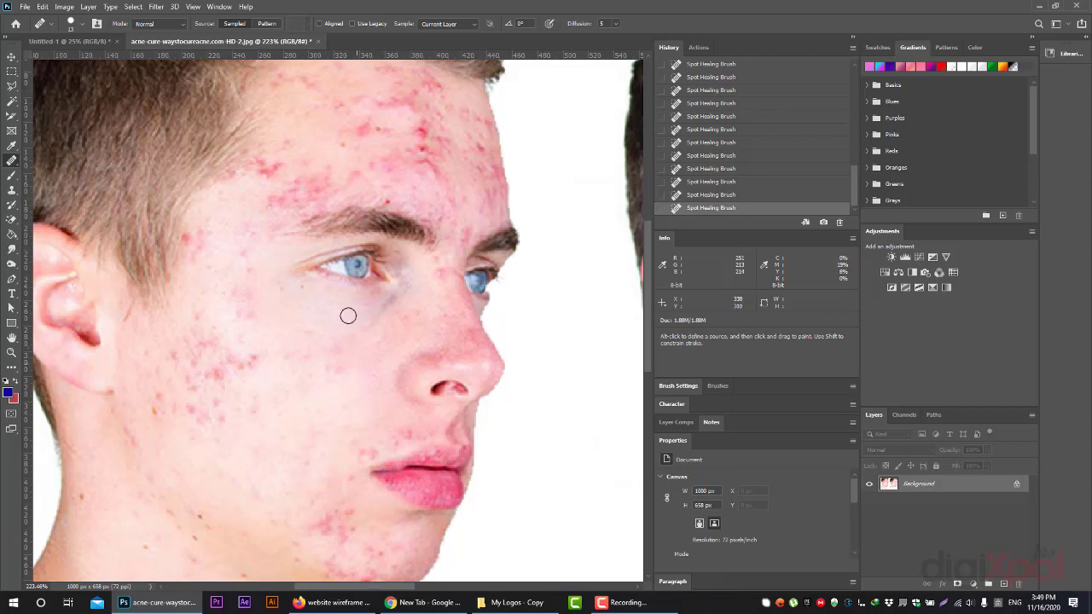
{"action": "left_click_drag", "start_coordinate": [342, 248], "coordinate": [365, 247]}
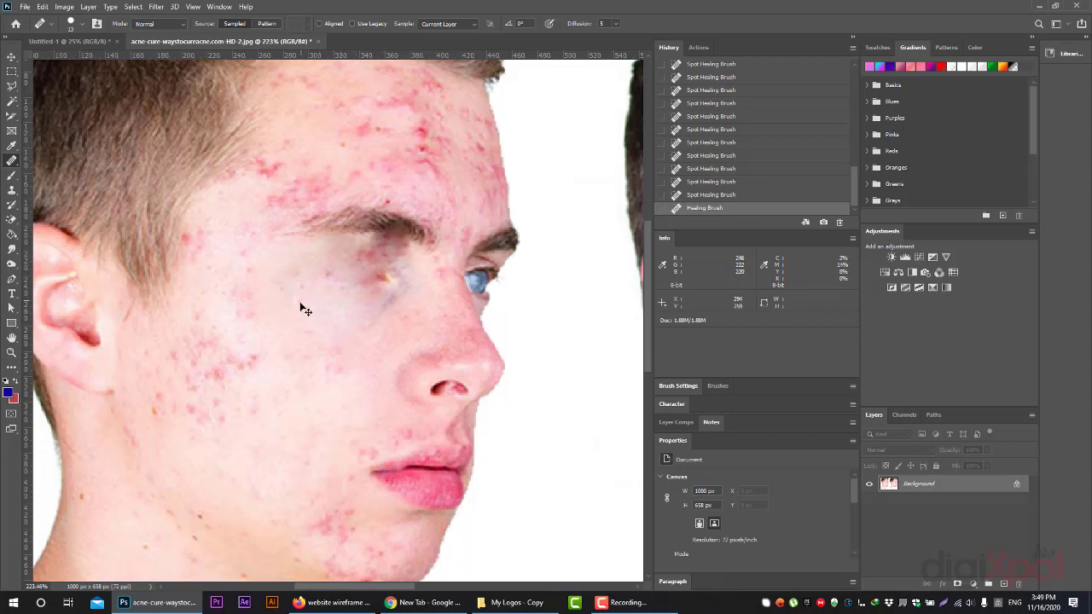
{"action": "key", "text": "ctrl+z"}
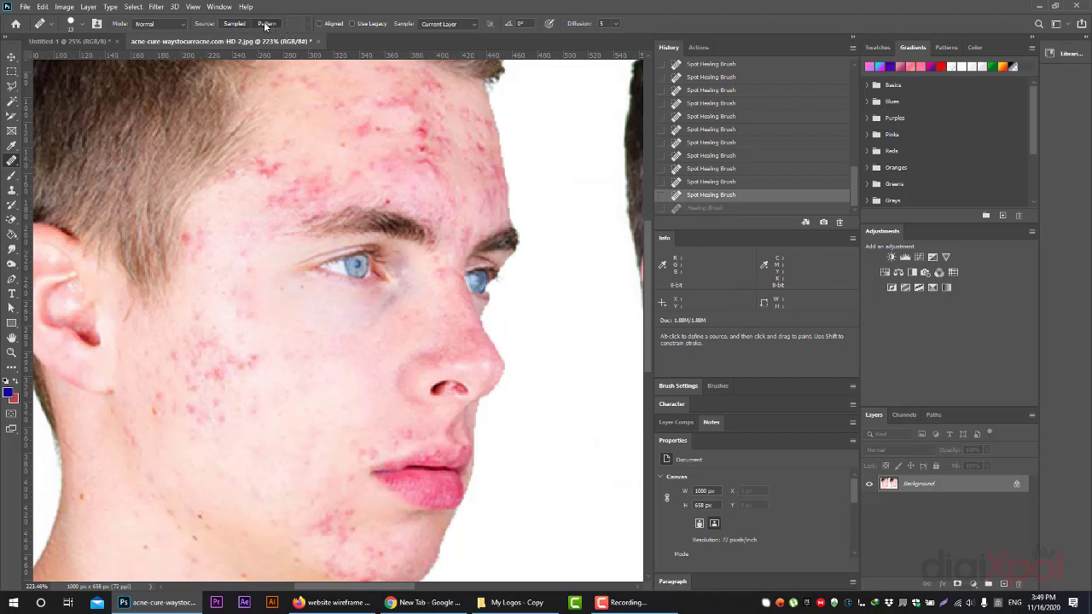
Step: Test a Pattern-source healing stroke on the cheek, return to Sampled, and undo the last two healing steps
{"action": "left_click", "coordinate": [297, 24]}
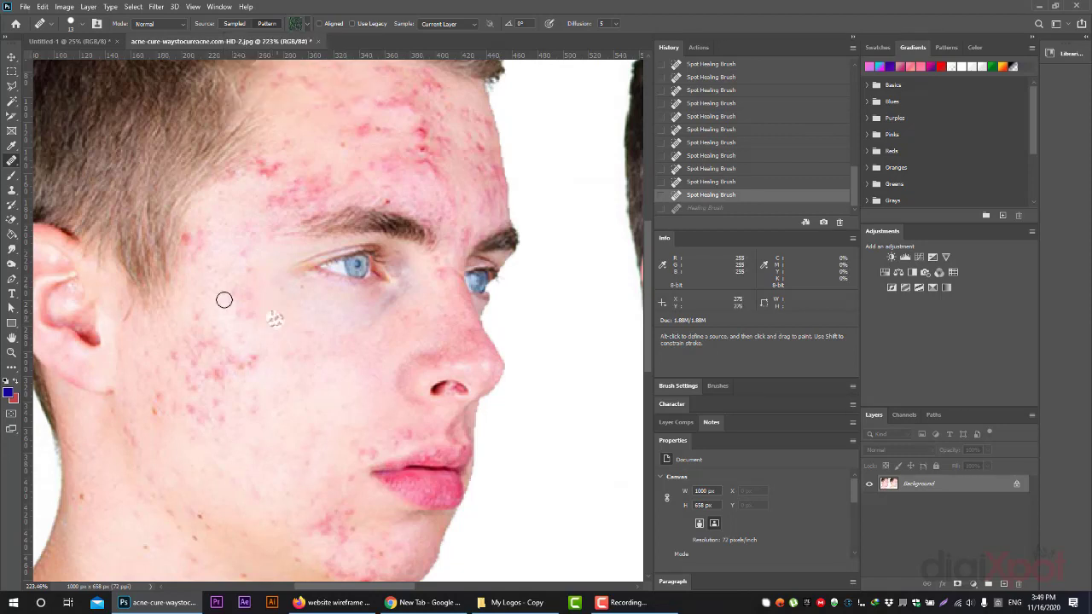
{"action": "mouse_move", "coordinate": [224, 299]}
{"action": "left_mouse_down"}
{"action": "mouse_move", "coordinate": [279, 337]}
{"action": "mouse_move", "coordinate": [286, 371]}
{"action": "left_mouse_up"}
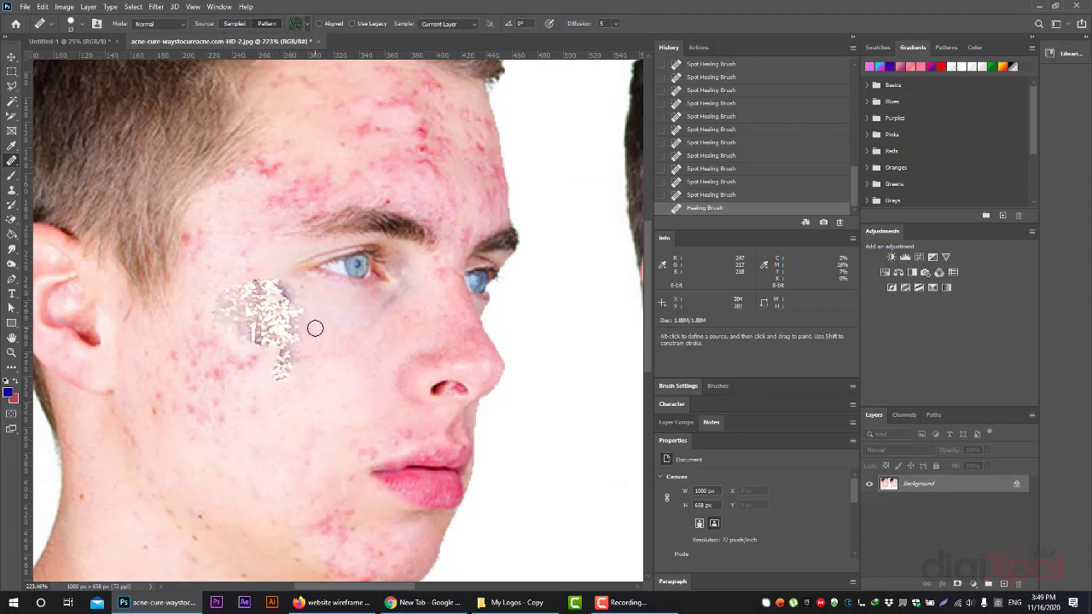
{"action": "left_click", "coordinate": [308, 24]}
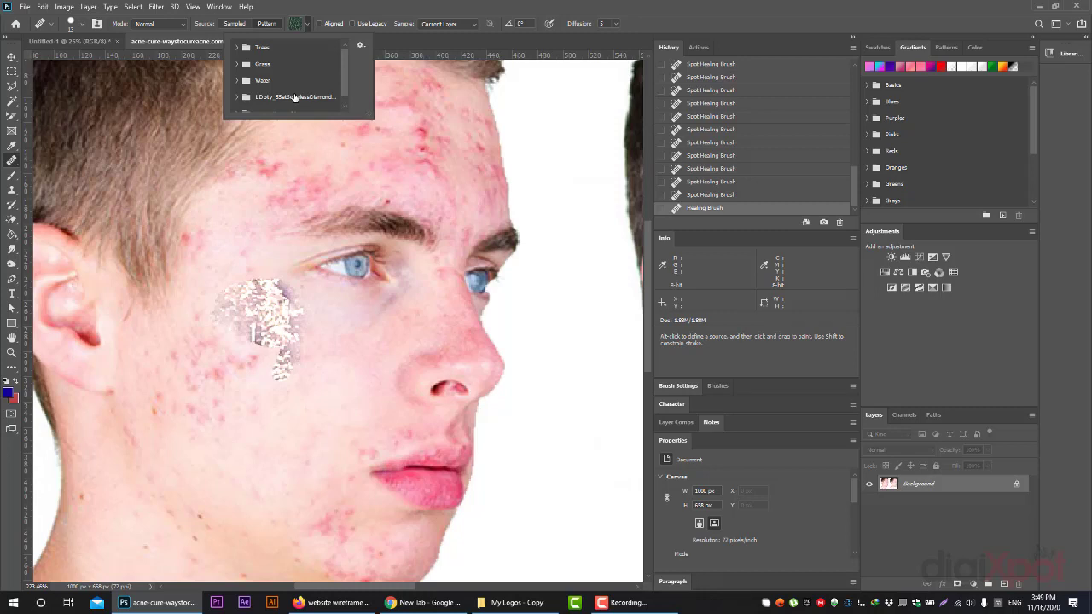
{"action": "left_click", "coordinate": [301, 28]}
{"action": "left_click", "coordinate": [239, 25]}
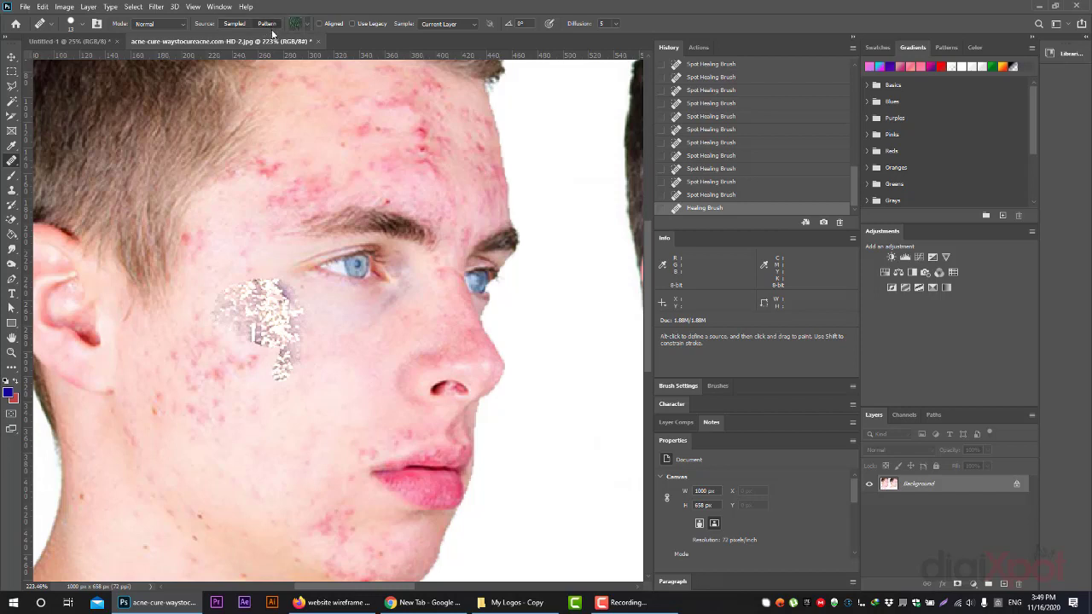
{"action": "key", "text": "ctrl+z"}
{"action": "key", "text": "ctrl+z"}
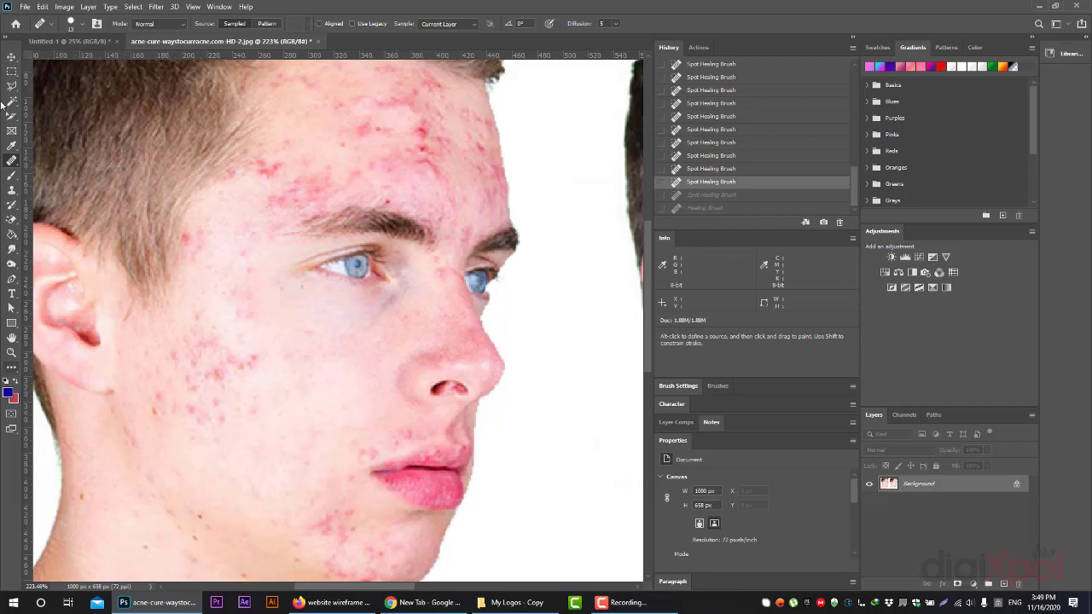
Step: Use the Patch Tool to cover cheek blemishes with nearby clear skin, deselecting afterwards
{"action": "right_click", "coordinate": [11, 161]}
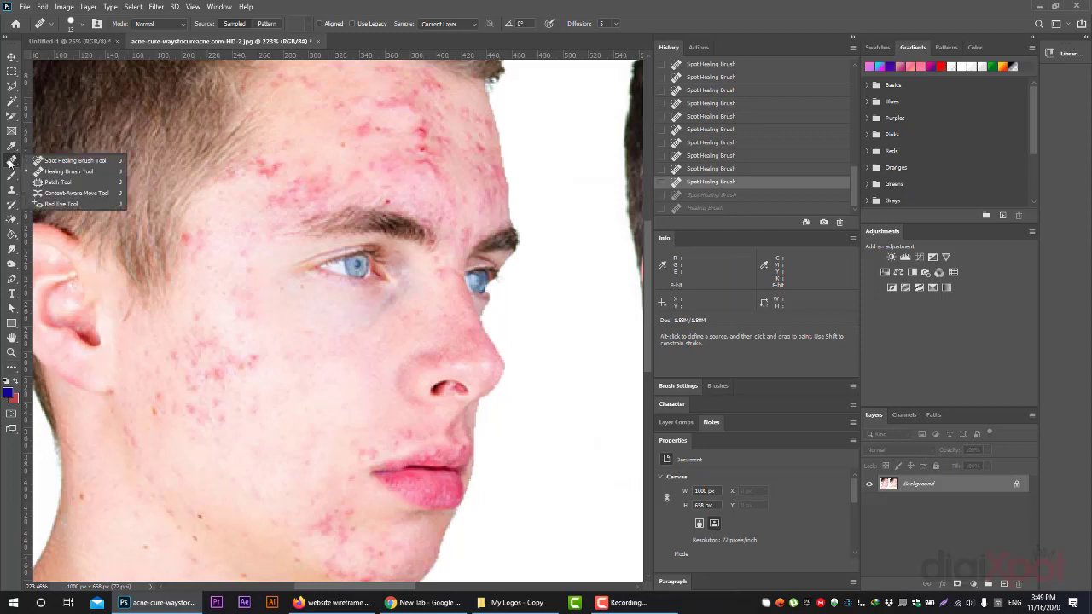
{"action": "left_click", "coordinate": [67, 182]}
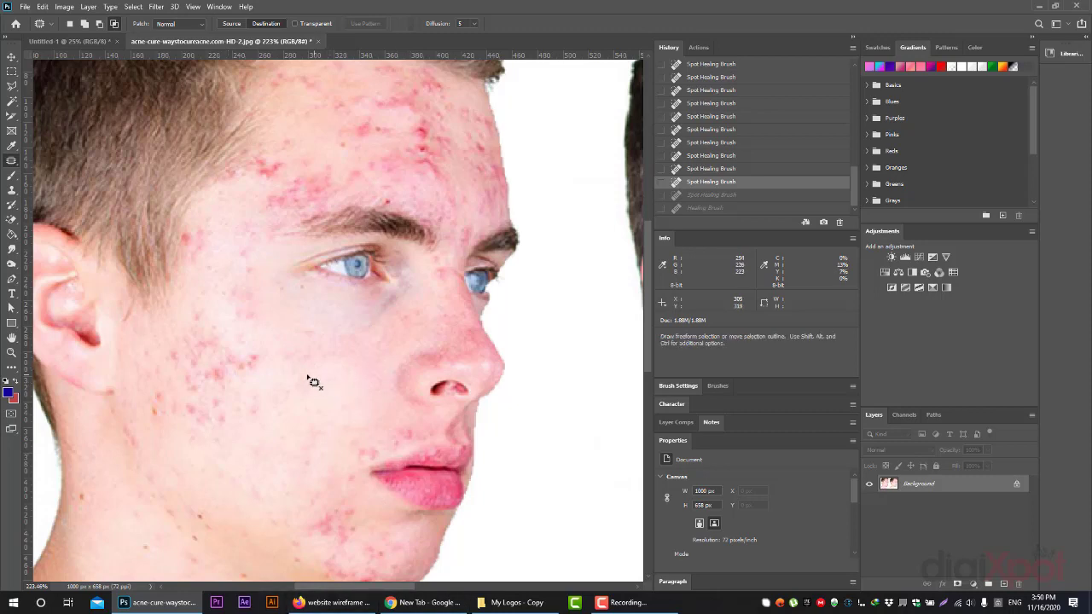
{"action": "left_click_drag", "start_coordinate": [264, 382], "coordinate": [265, 384]}
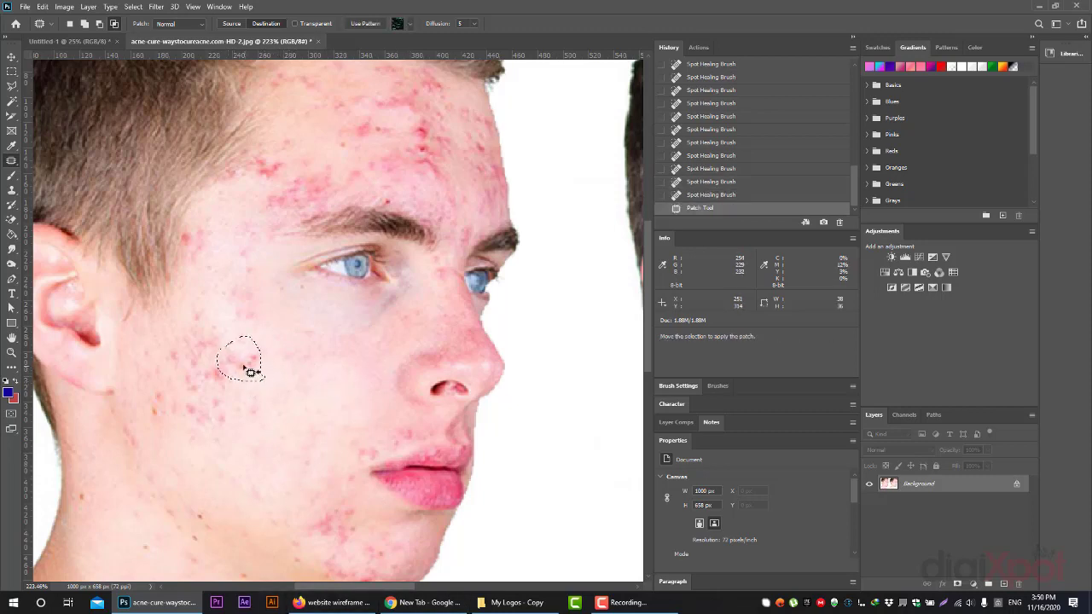
{"action": "mouse_move", "coordinate": [247, 366]}
{"action": "left_mouse_down"}
{"action": "mouse_move", "coordinate": [300, 312]}
{"action": "mouse_move", "coordinate": [362, 358]}
{"action": "left_mouse_up"}
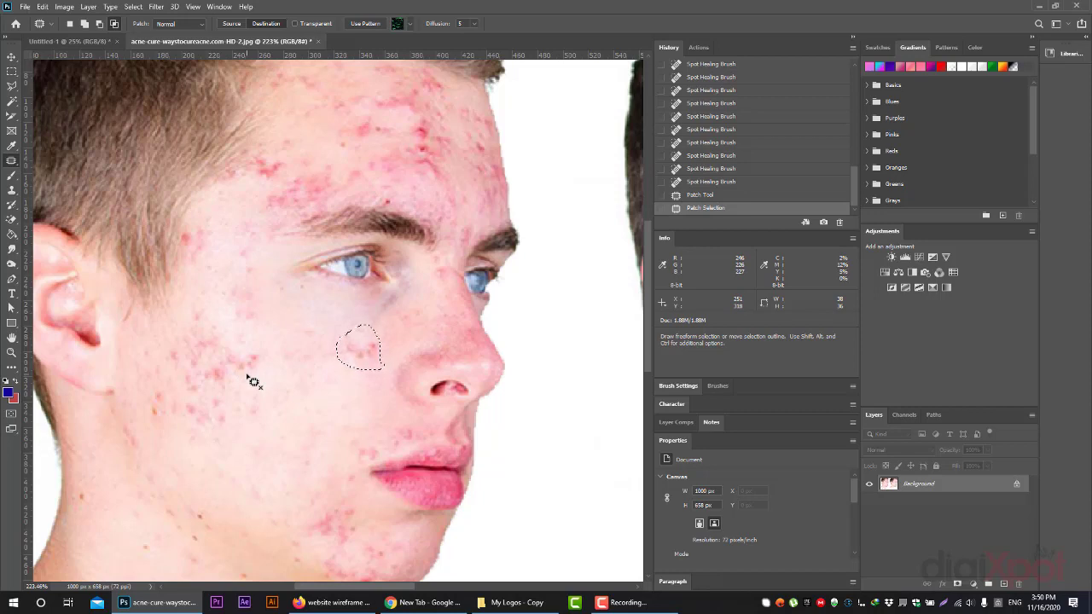
{"action": "key", "text": "ctrl+d"}
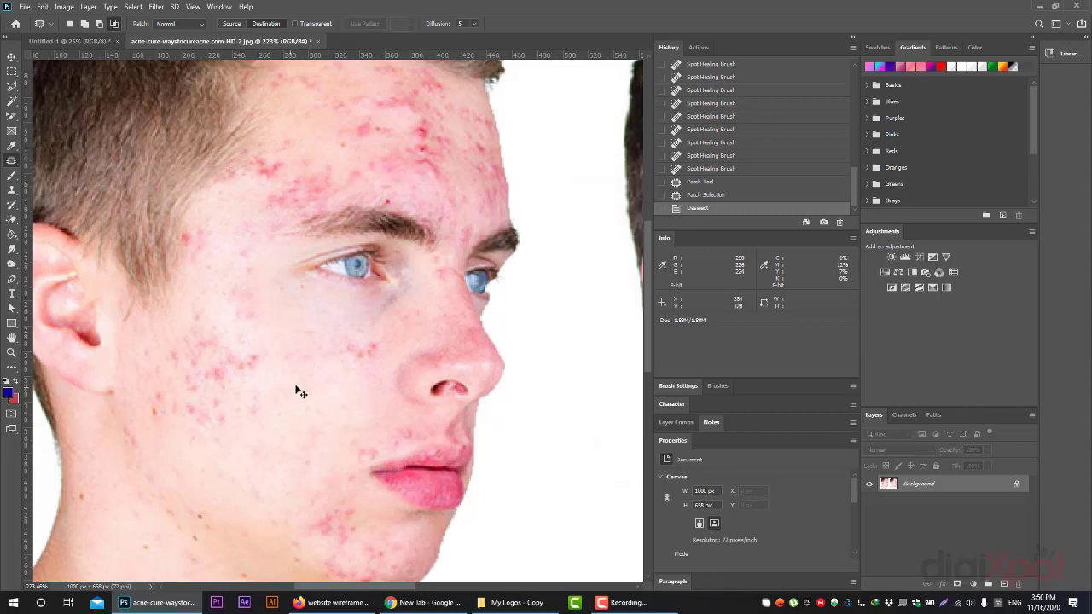
{"action": "key", "text": "ctrl+z"}
{"action": "key", "text": "ctrl+z"}
{"action": "mouse_move", "coordinate": [309, 390]}
{"action": "left_mouse_down"}
{"action": "mouse_move", "coordinate": [324, 410]}
{"action": "mouse_move", "coordinate": [313, 386]}
{"action": "mouse_move", "coordinate": [246, 359]}
{"action": "left_mouse_up"}
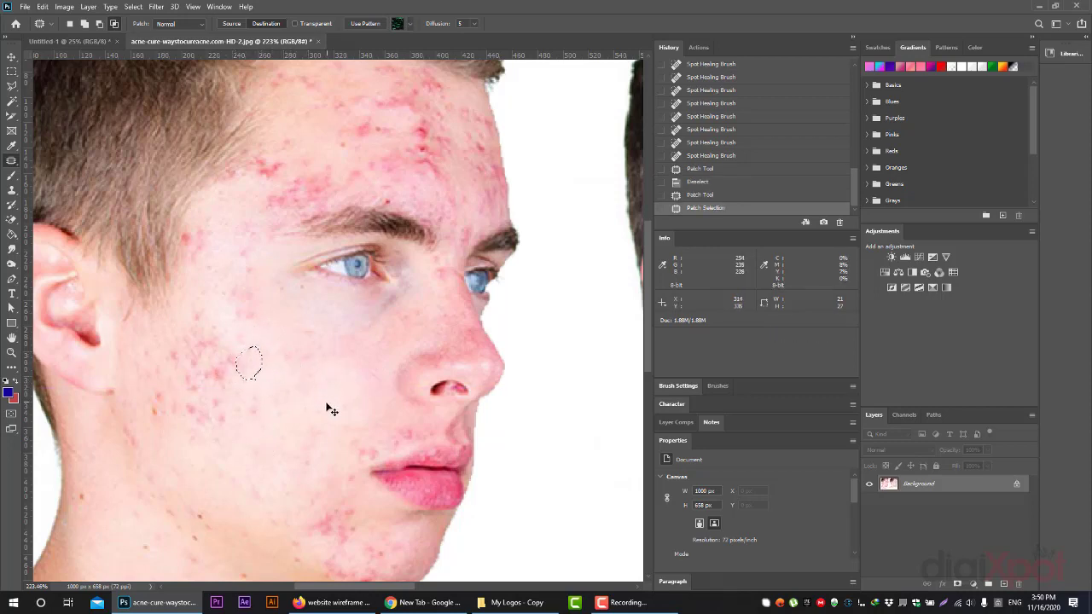
{"action": "key", "text": "ctrl+d"}
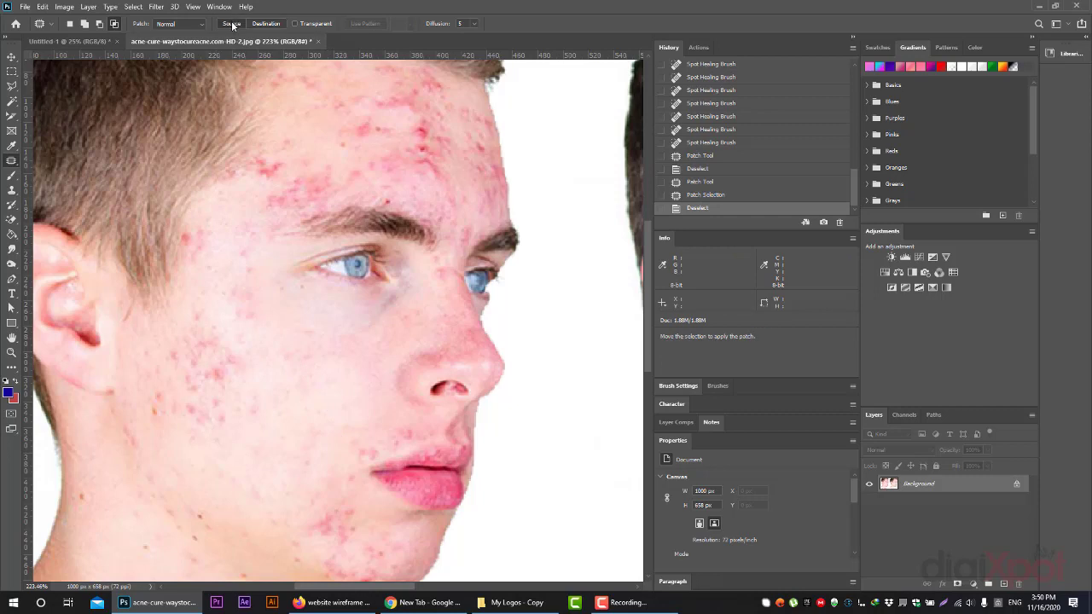
Step: Trial-patch another cheek blemish from forehead, chin and lip skin, then undo it and deselect
{"action": "left_click_drag", "start_coordinate": [273, 348], "coordinate": [262, 362]}
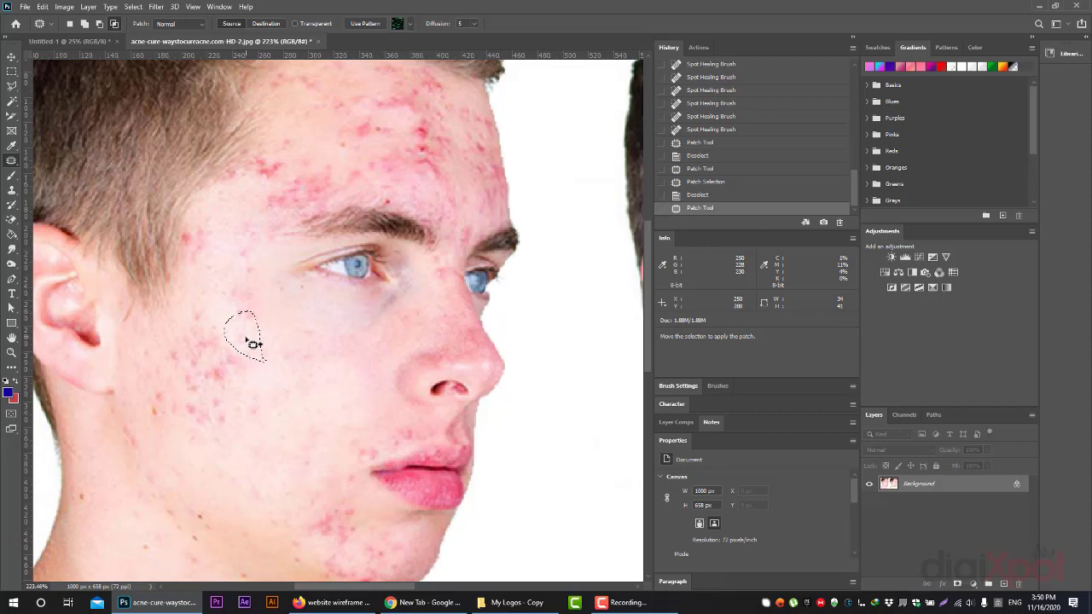
{"action": "left_click_drag", "start_coordinate": [254, 344], "coordinate": [413, 175]}
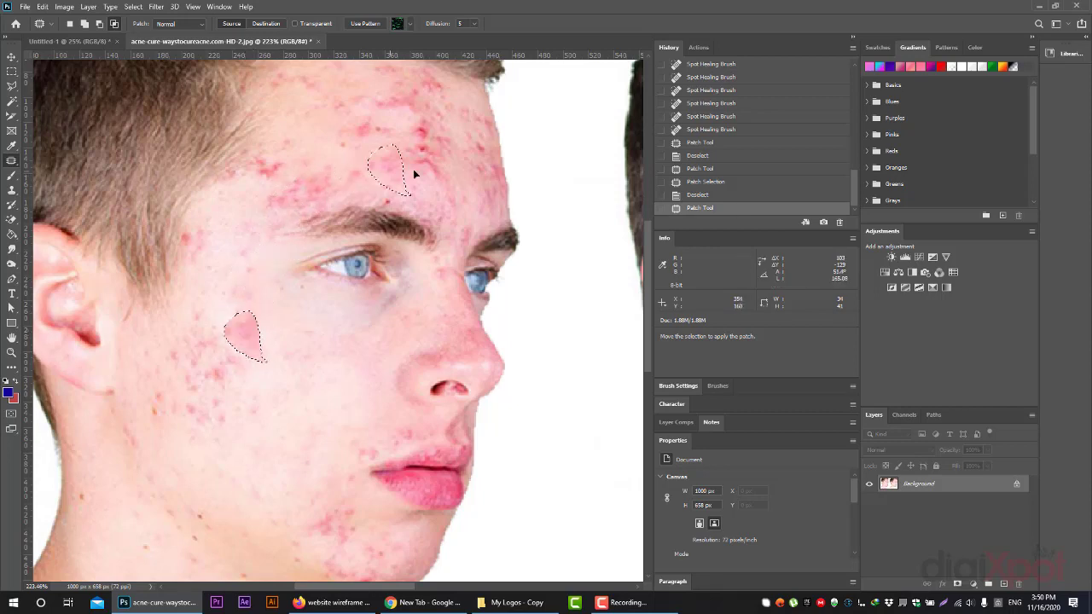
{"action": "mouse_move", "coordinate": [413, 175]}
{"action": "left_mouse_down"}
{"action": "mouse_move", "coordinate": [285, 499]}
{"action": "mouse_move", "coordinate": [371, 273]}
{"action": "left_mouse_up"}
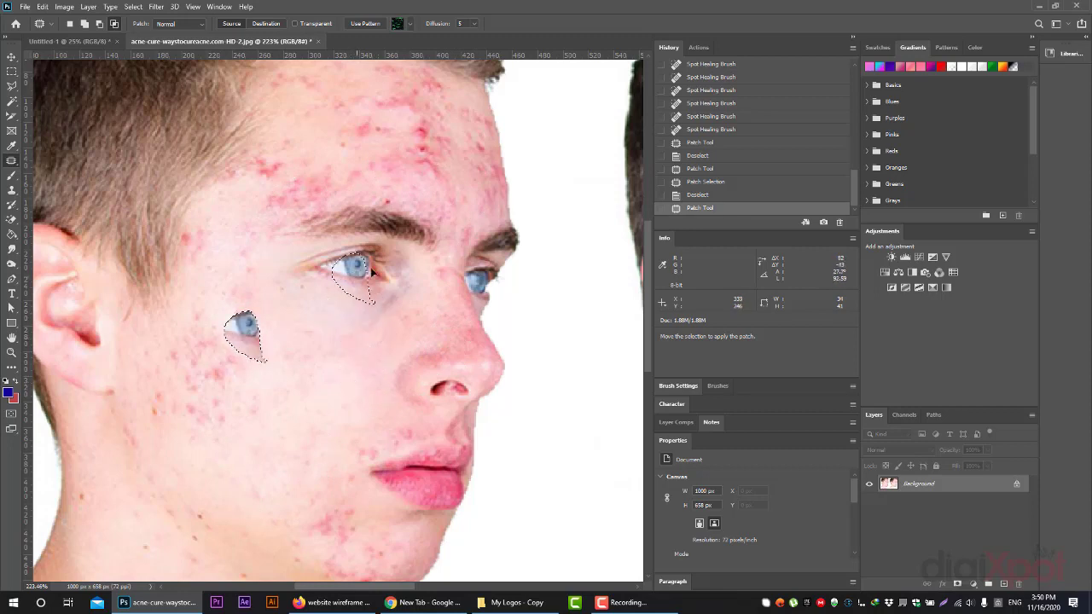
{"action": "mouse_move", "coordinate": [371, 272]}
{"action": "left_mouse_down"}
{"action": "mouse_move", "coordinate": [405, 469]}
{"action": "mouse_move", "coordinate": [329, 550]}
{"action": "left_mouse_up"}
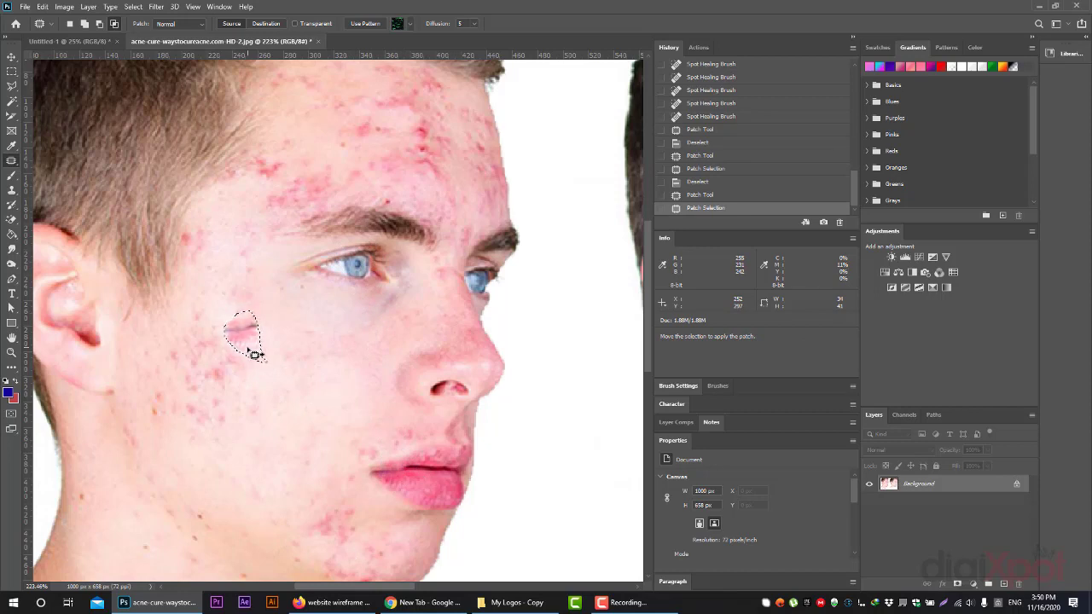
{"action": "key", "text": "ctrl+d"}
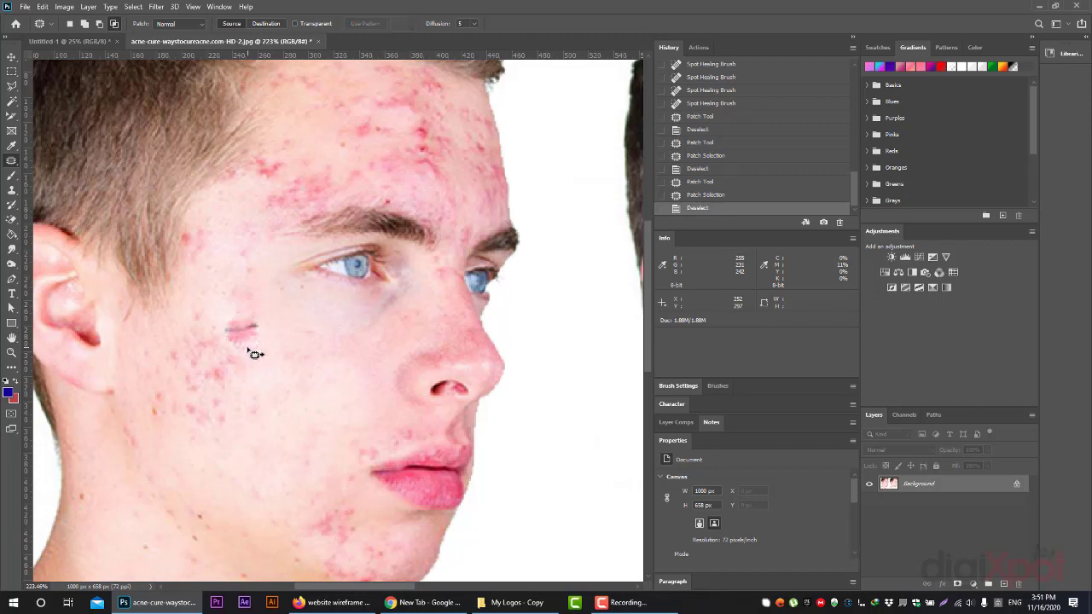
{"action": "key", "text": "ctrl+z"}
{"action": "key", "text": "ctrl+z"}
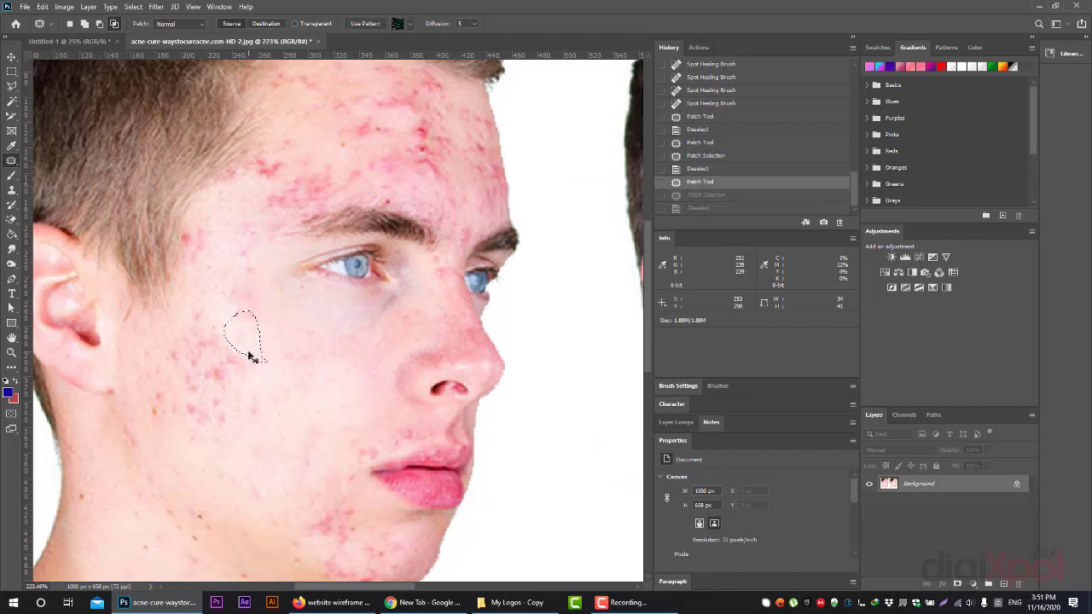
{"action": "key", "text": "ctrl+d"}
{"action": "right_click", "coordinate": [11, 162]}
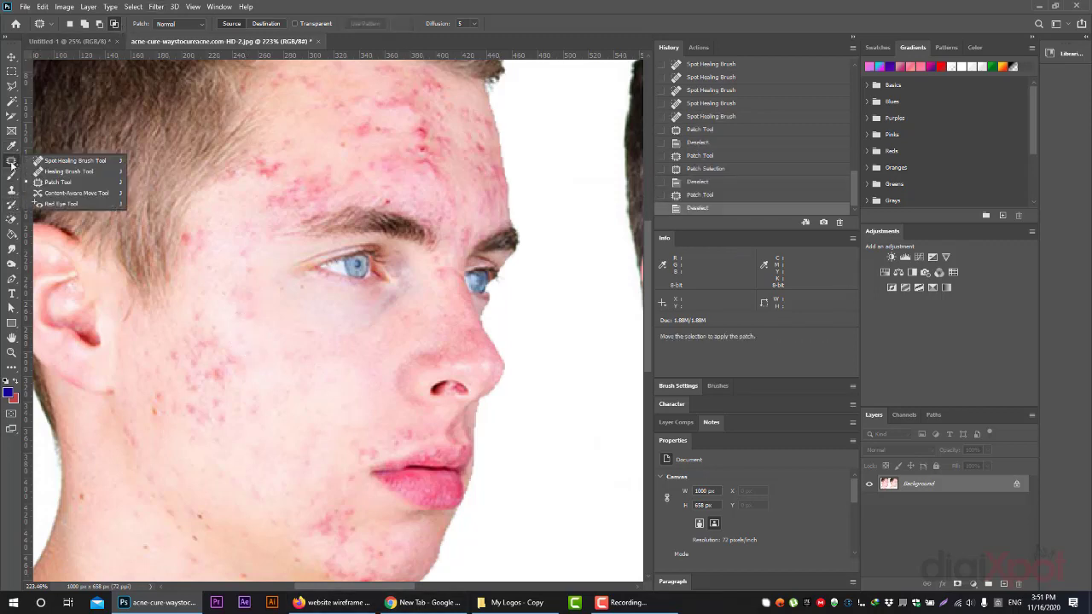
{"action": "left_click", "coordinate": [75, 194]}
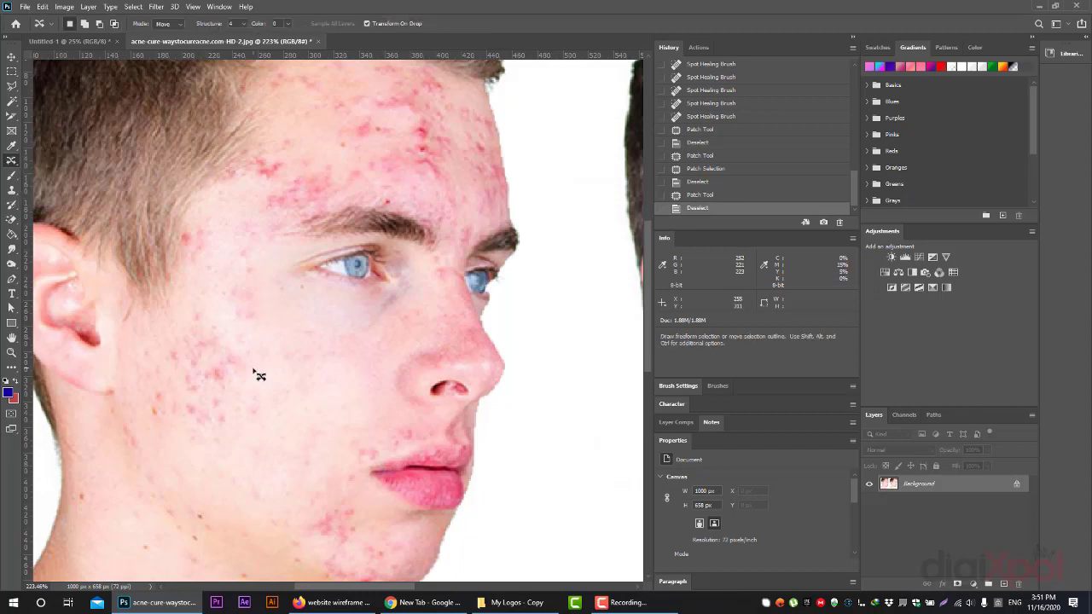
{"action": "left_click_drag", "start_coordinate": [254, 372], "coordinate": [251, 365]}
{"action": "mouse_move", "coordinate": [256, 341]}
{"action": "left_mouse_down"}
{"action": "mouse_move", "coordinate": [410, 113]}
{"action": "mouse_move", "coordinate": [431, 329]}
{"action": "left_mouse_up"}
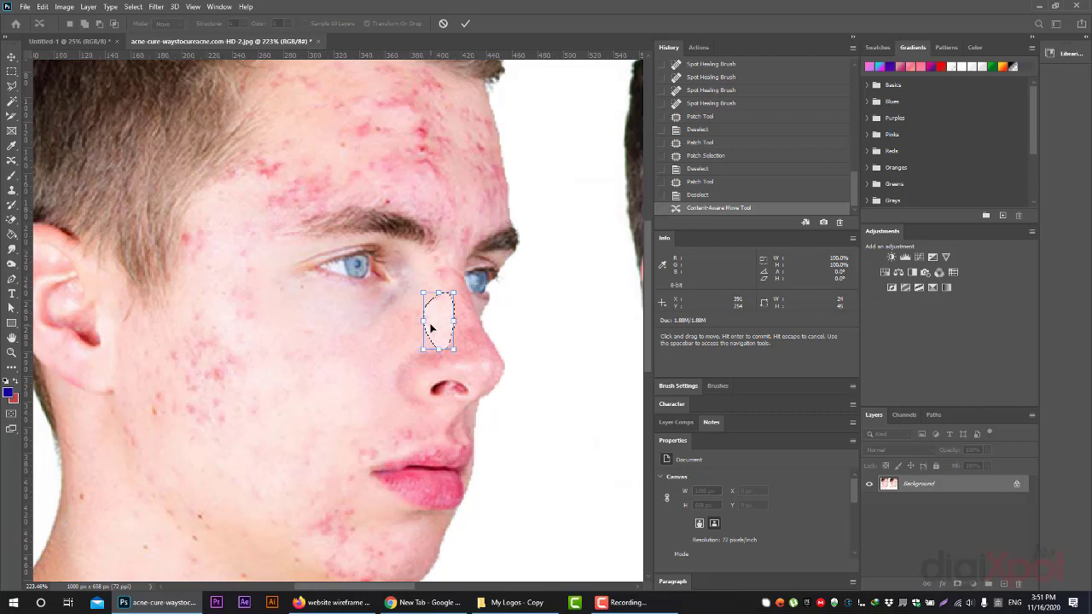
{"action": "left_click", "coordinate": [442, 23]}
{"action": "left_click", "coordinate": [696, 196]}
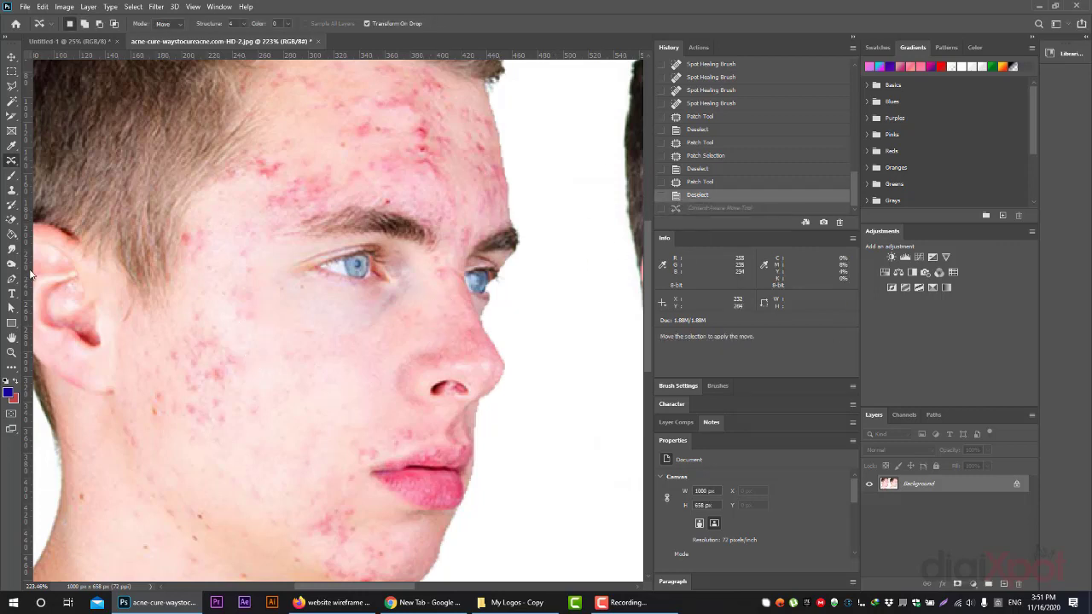
{"action": "right_click", "coordinate": [12, 161]}
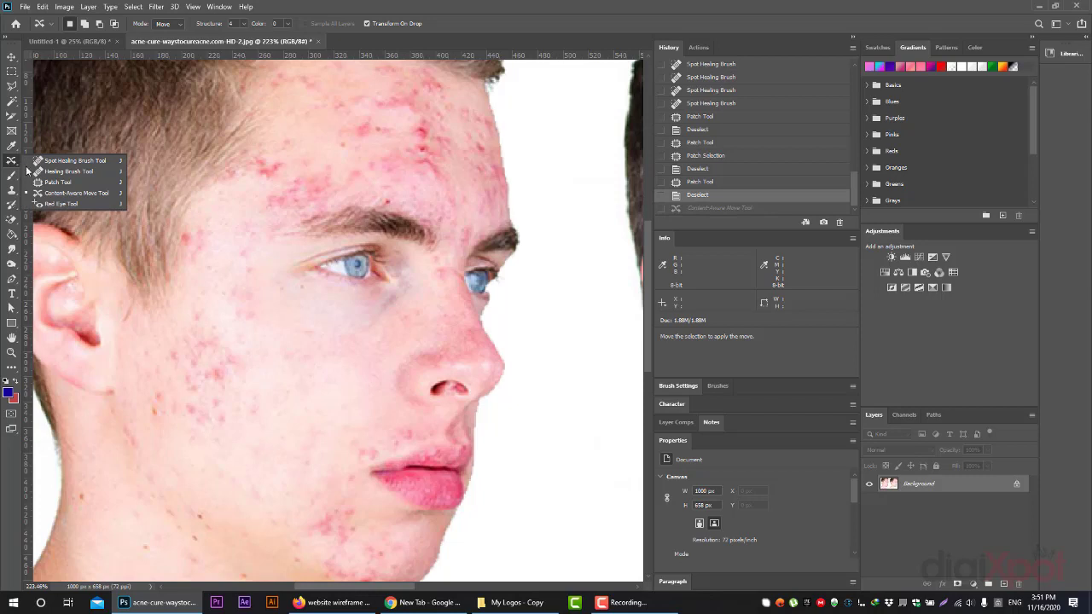
Step: Apply Red Eye removal to the iris and the forehead spot, then zoom out to the full image
{"action": "left_click", "coordinate": [61, 204]}
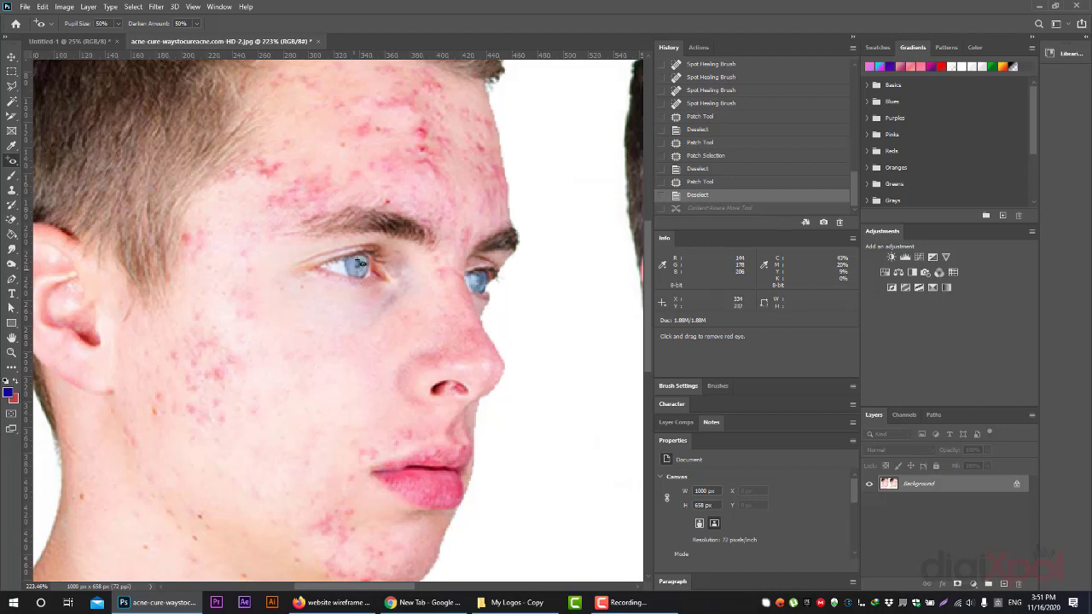
{"action": "left_click_drag", "start_coordinate": [359, 264], "coordinate": [364, 270]}
{"action": "left_click_drag", "start_coordinate": [367, 270], "coordinate": [366, 271]}
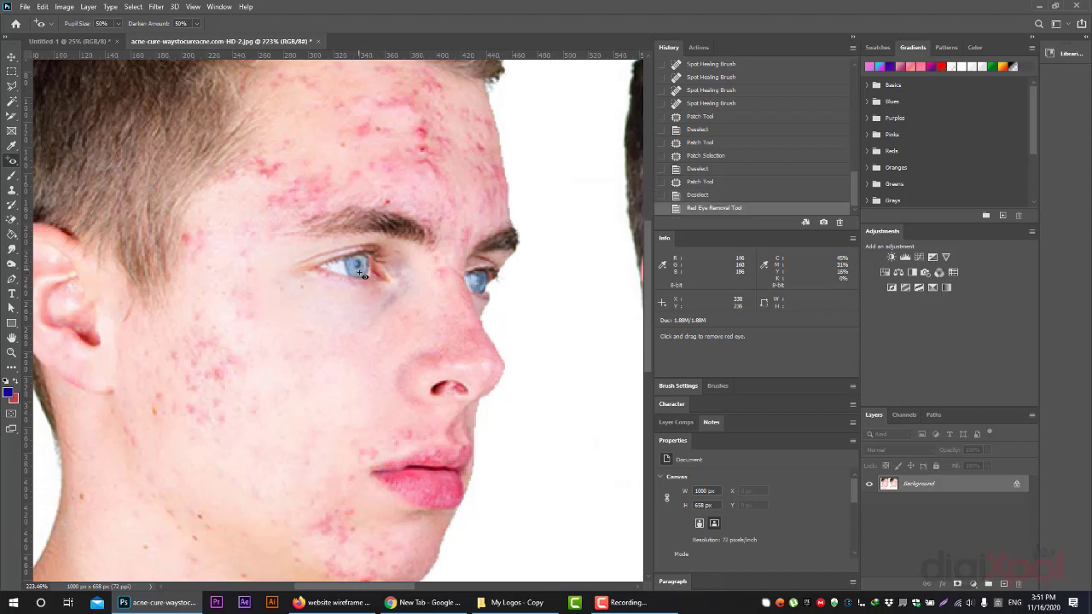
{"action": "mouse_move", "coordinate": [387, 201]}
{"action": "left_mouse_down"}
{"action": "mouse_move", "coordinate": [400, 210]}
{"action": "mouse_move", "coordinate": [385, 207]}
{"action": "left_mouse_up"}
{"action": "left_click", "coordinate": [393, 205]}
{"action": "key", "text": "z"}
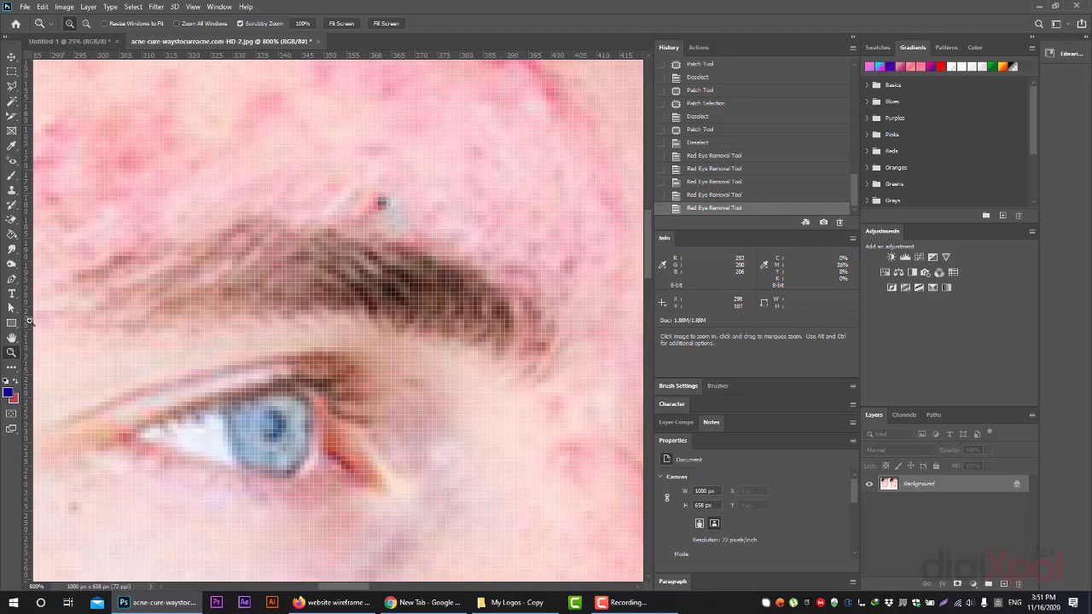
{"action": "mouse_move", "coordinate": [283, 276]}
{"action": "left_mouse_down"}
{"action": "mouse_move", "coordinate": [301, 410]}
{"action": "mouse_move", "coordinate": [316, 358]}
{"action": "left_mouse_up"}
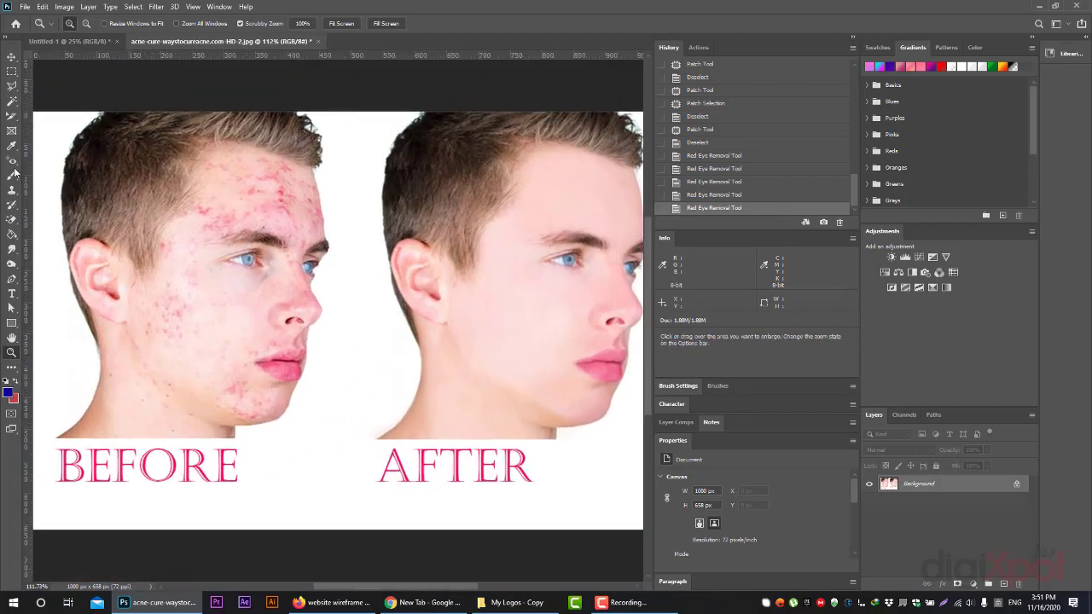
Step: Choose the standard Brush Tool and paint a broad soft blue 120 px stroke across both faces
{"action": "left_click", "coordinate": [12, 175]}
{"action": "right_click", "coordinate": [12, 175]}
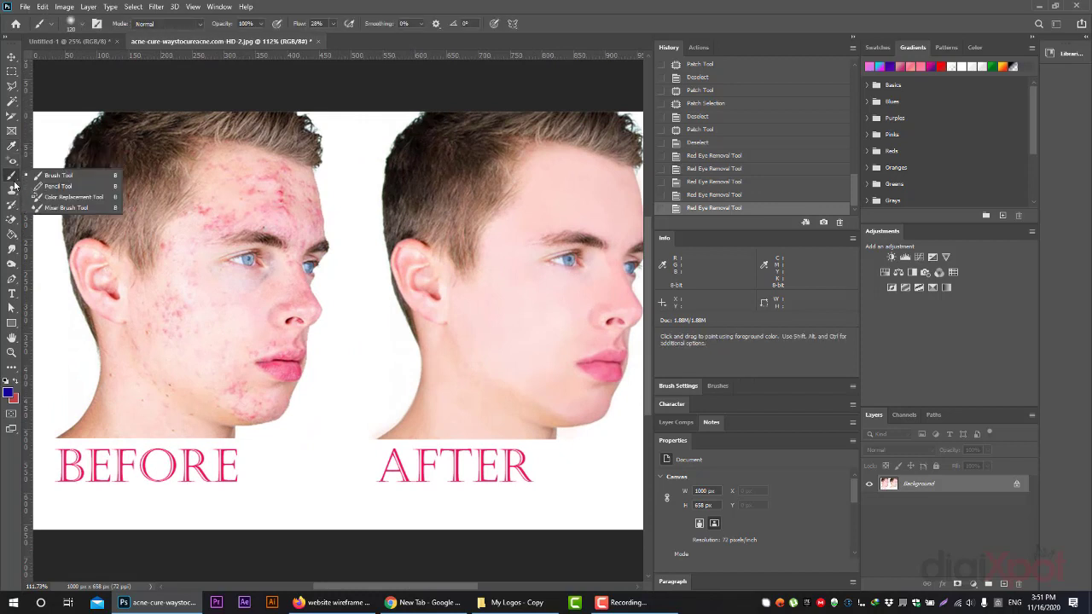
{"action": "left_click", "coordinate": [12, 160]}
{"action": "right_click", "coordinate": [12, 161]}
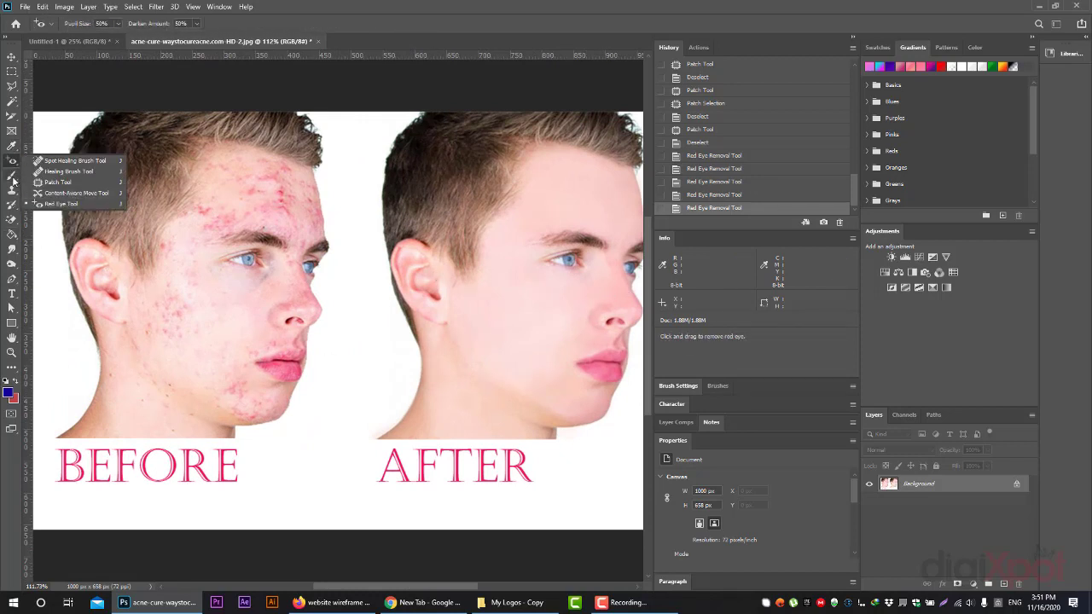
{"action": "left_click", "coordinate": [14, 179]}
{"action": "right_click", "coordinate": [14, 179]}
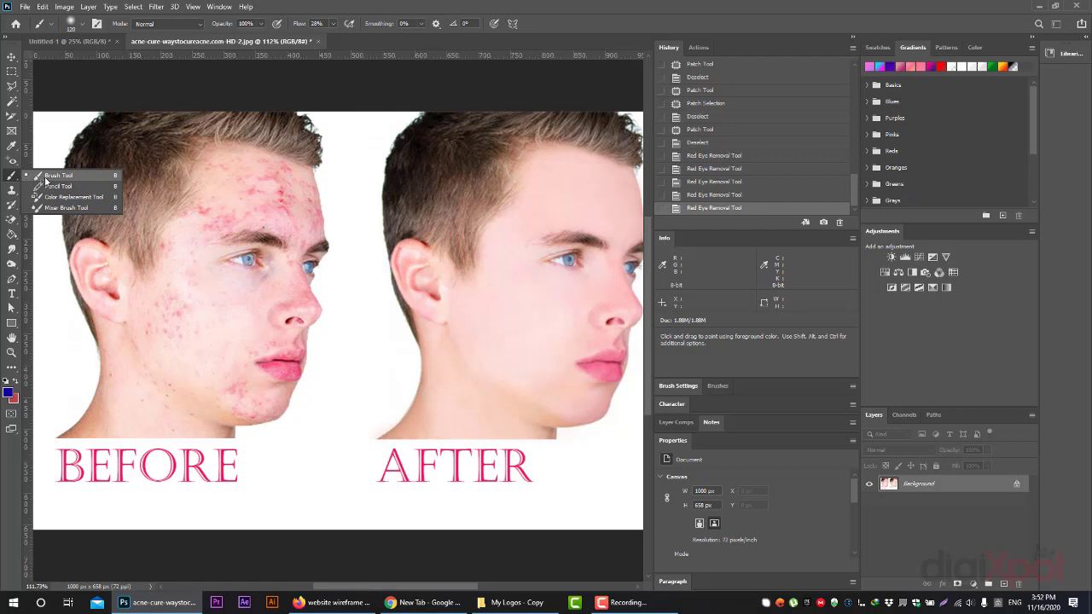
{"action": "left_click", "coordinate": [53, 176]}
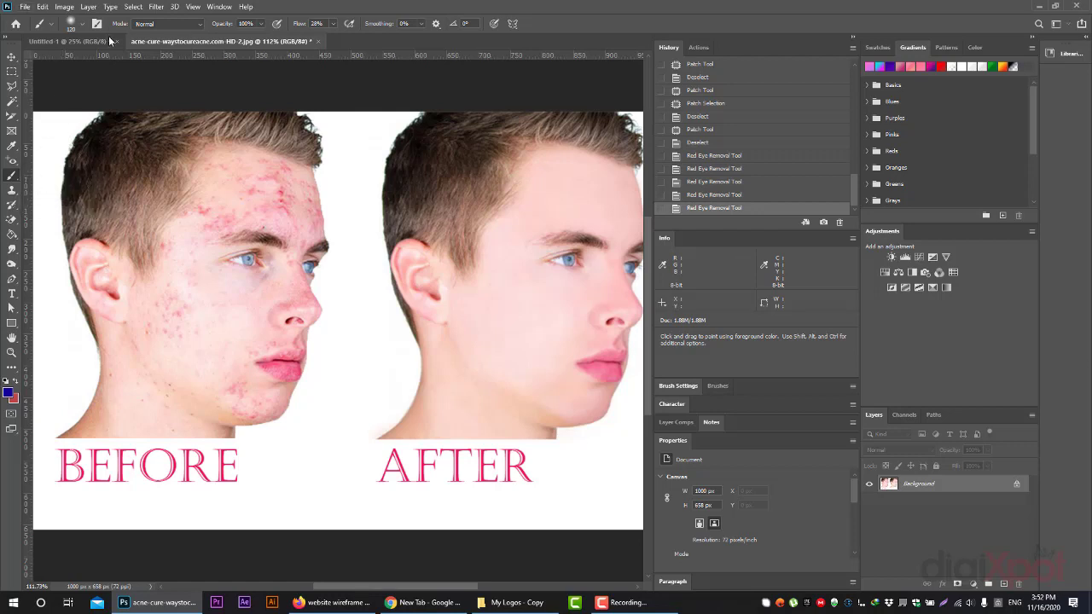
{"action": "mouse_move", "coordinate": [239, 235]}
{"action": "left_mouse_down"}
{"action": "mouse_move", "coordinate": [371, 275]}
{"action": "mouse_move", "coordinate": [412, 345]}
{"action": "left_mouse_up"}
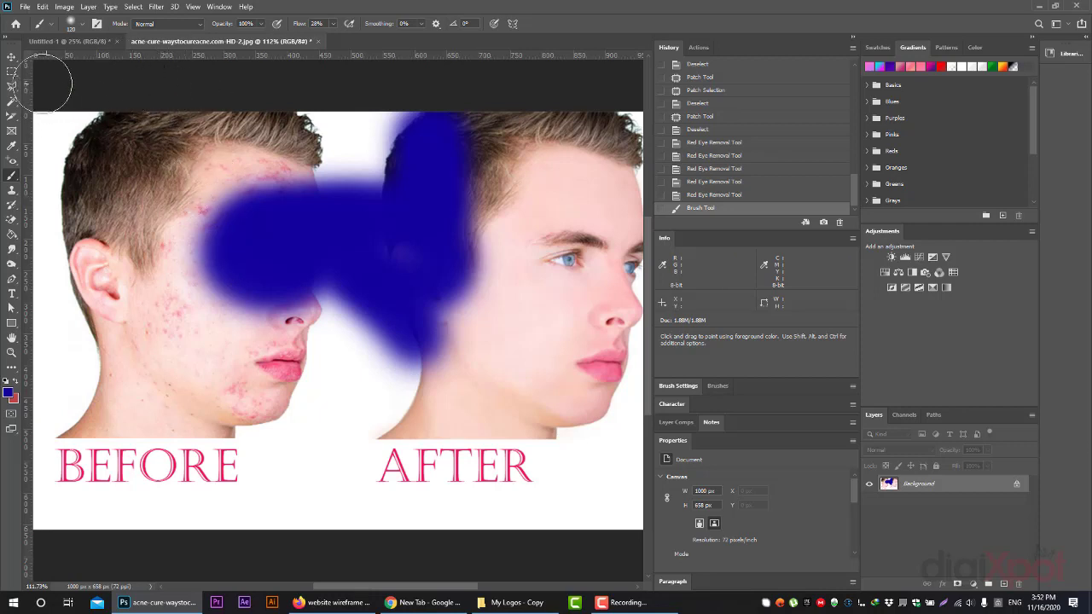
{"action": "left_click", "coordinate": [84, 26]}
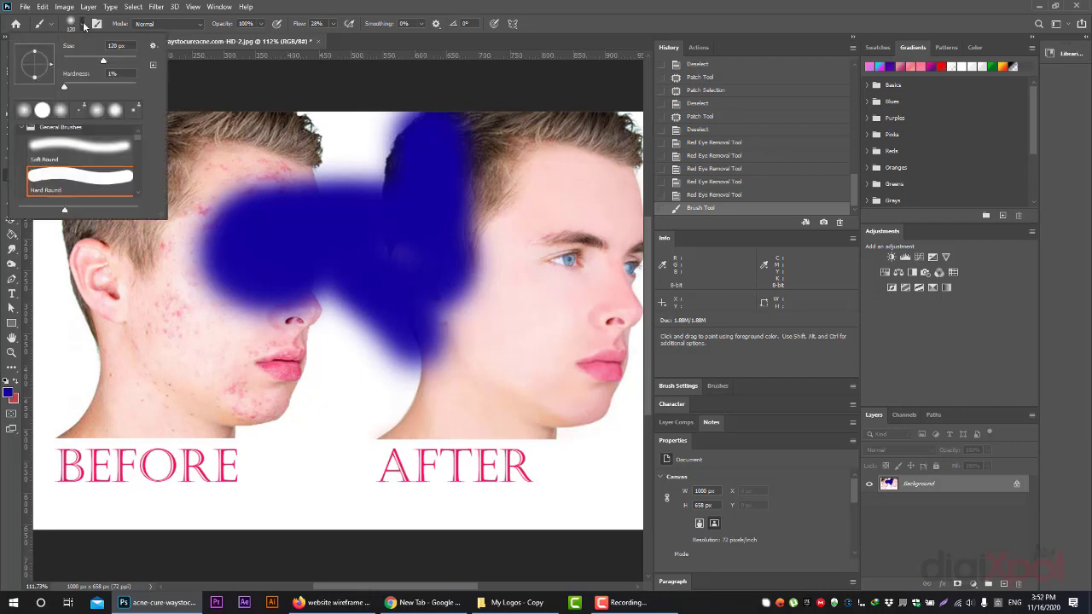
Step: Scroll the Brush Preset picker and enlarge it to show more presets
{"action": "scroll", "coordinate": [90, 155], "scroll_direction": "down", "scroll_amount": 1}
{"action": "scroll", "coordinate": [92, 157], "scroll_direction": "down", "scroll_amount": 2}
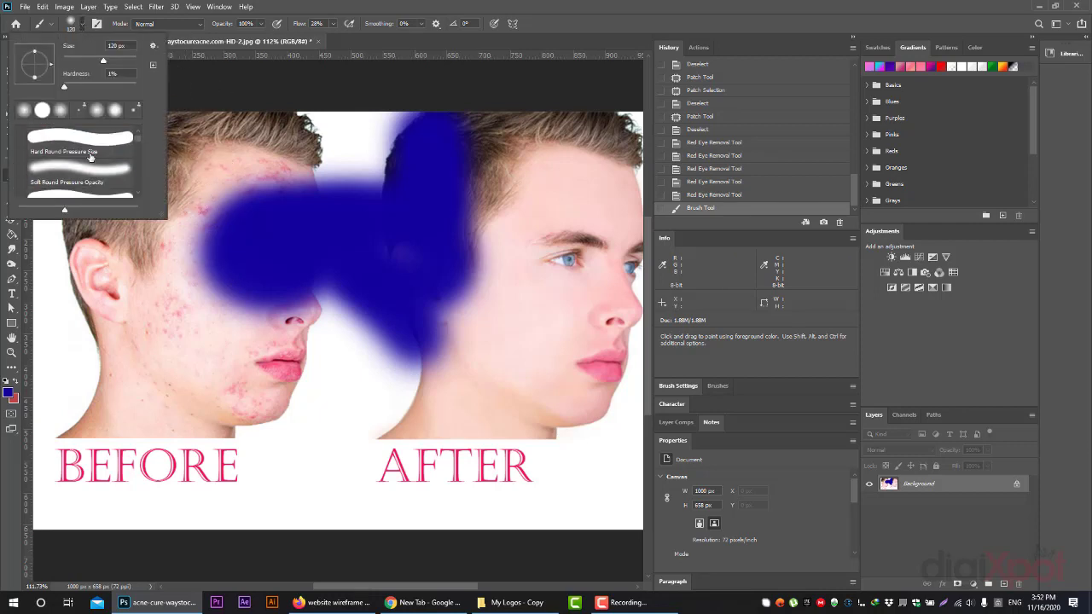
{"action": "scroll", "coordinate": [98, 160], "scroll_direction": "down", "scroll_amount": 1}
{"action": "scroll", "coordinate": [99, 161], "scroll_direction": "down", "scroll_amount": 1}
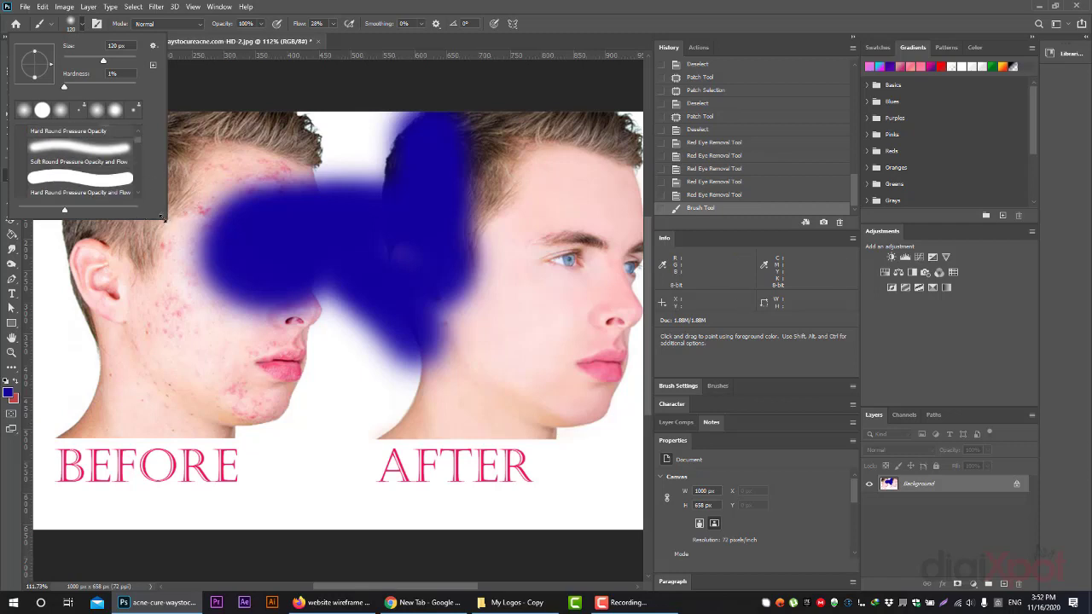
{"action": "left_click_drag", "start_coordinate": [162, 217], "coordinate": [295, 448]}
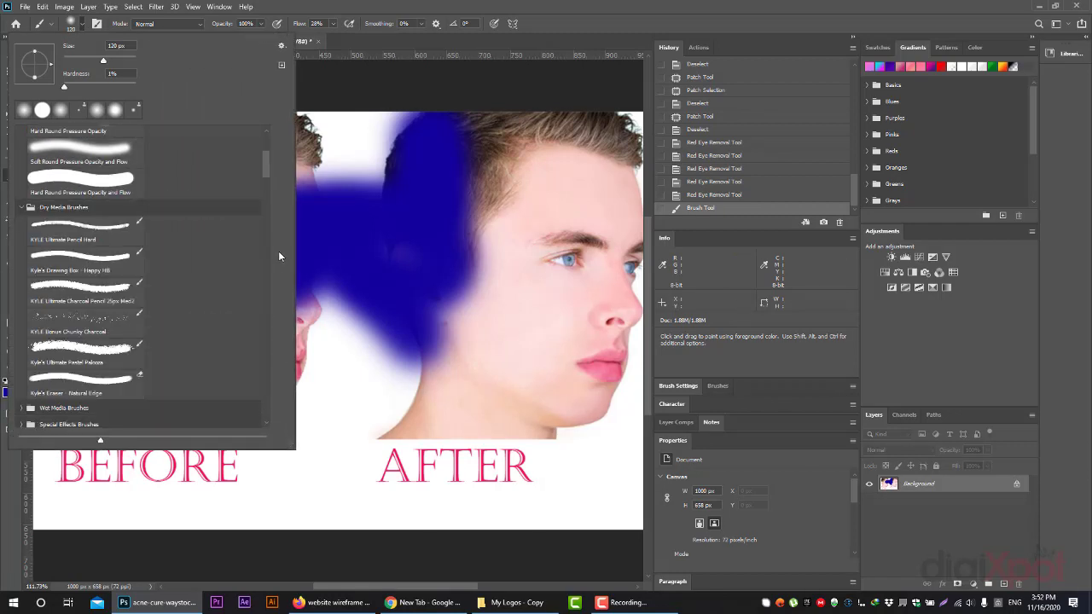
{"action": "left_click_drag", "start_coordinate": [266, 159], "coordinate": [263, 172]}
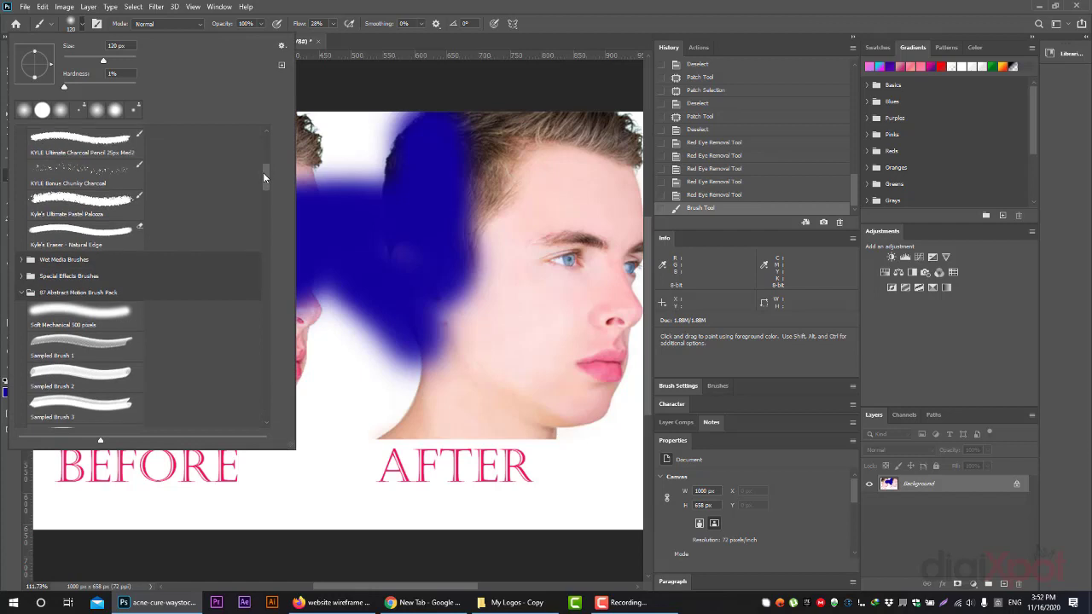
Step: Collapse the General and Dry Media Brushes folders to reveal the 87 Abstract Motion Brush Pack, then close the picker
{"action": "scroll", "coordinate": [154, 189], "scroll_direction": "up", "scroll_amount": 1}
{"action": "scroll", "coordinate": [155, 190], "scroll_direction": "up", "scroll_amount": 2}
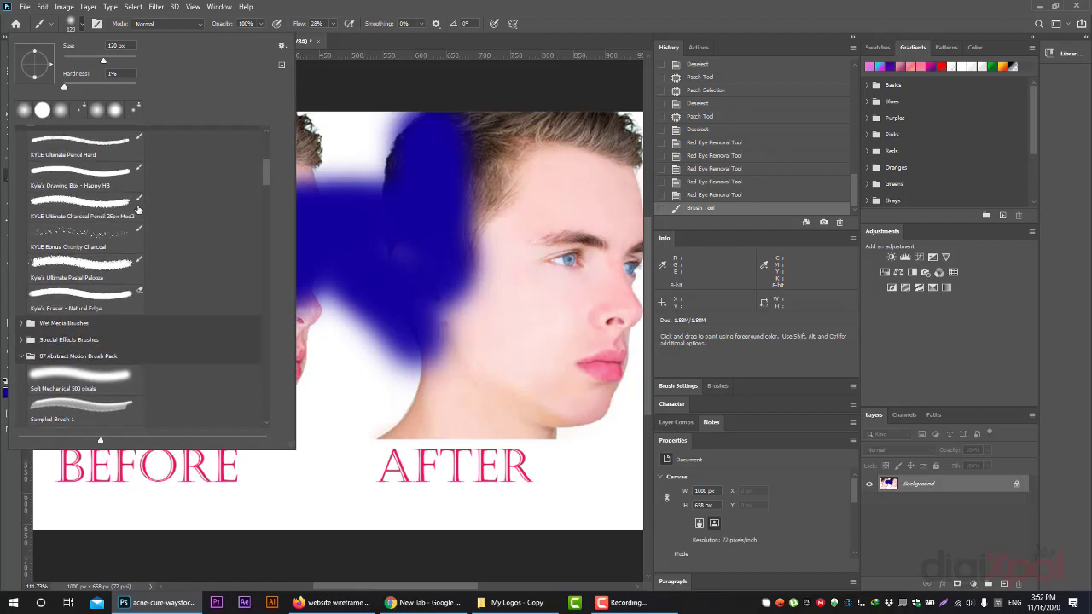
{"action": "scroll", "coordinate": [133, 184], "scroll_direction": "up", "scroll_amount": 1}
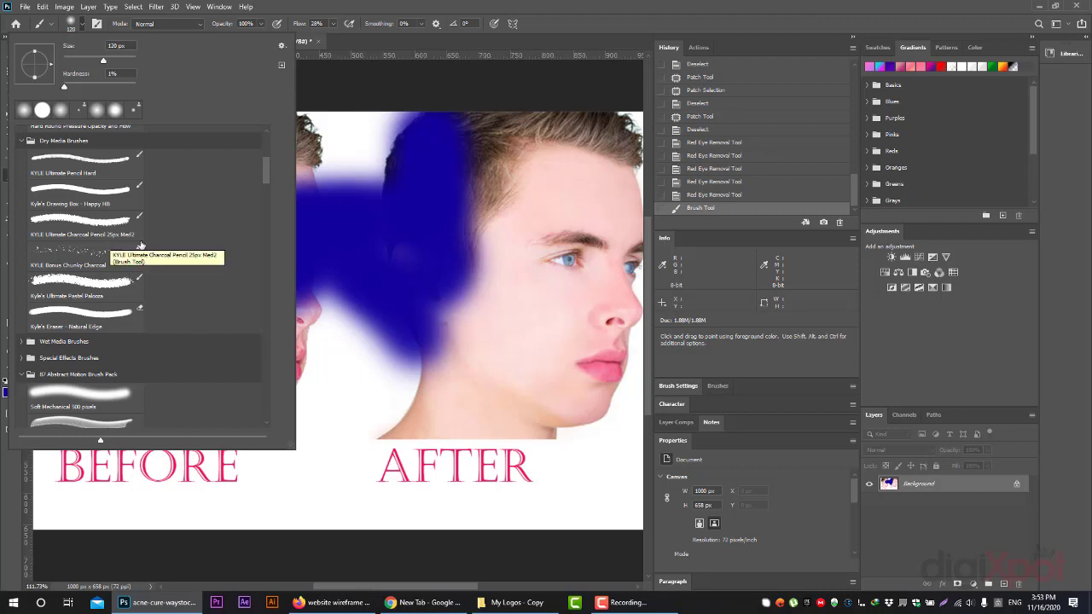
{"action": "scroll", "coordinate": [175, 205], "scroll_direction": "up", "scroll_amount": 1}
{"action": "scroll", "coordinate": [176, 205], "scroll_direction": "up", "scroll_amount": 3}
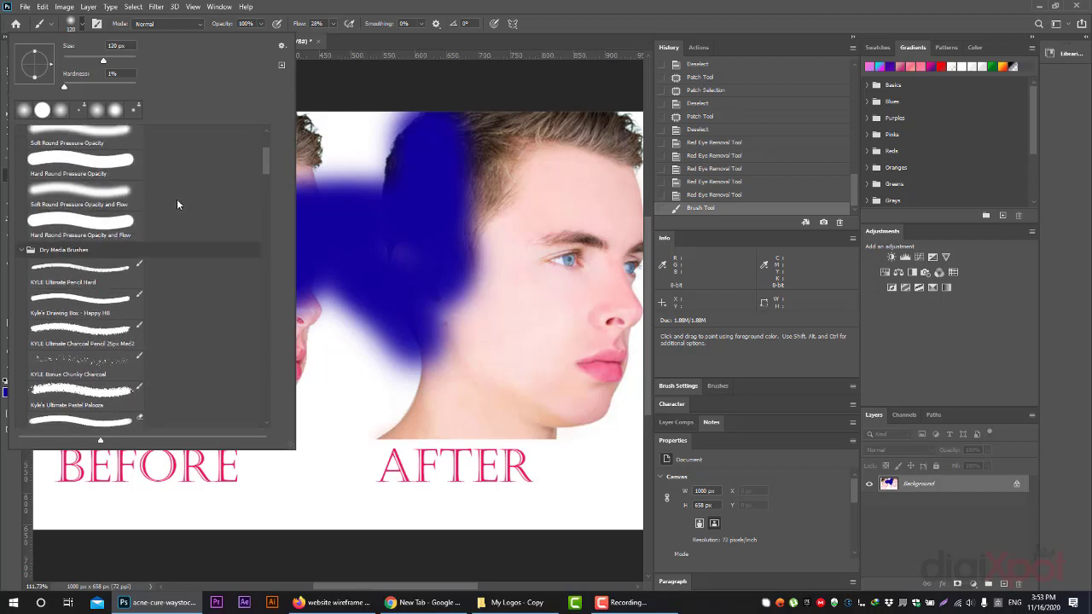
{"action": "scroll", "coordinate": [264, 136], "scroll_direction": "up", "scroll_amount": 3}
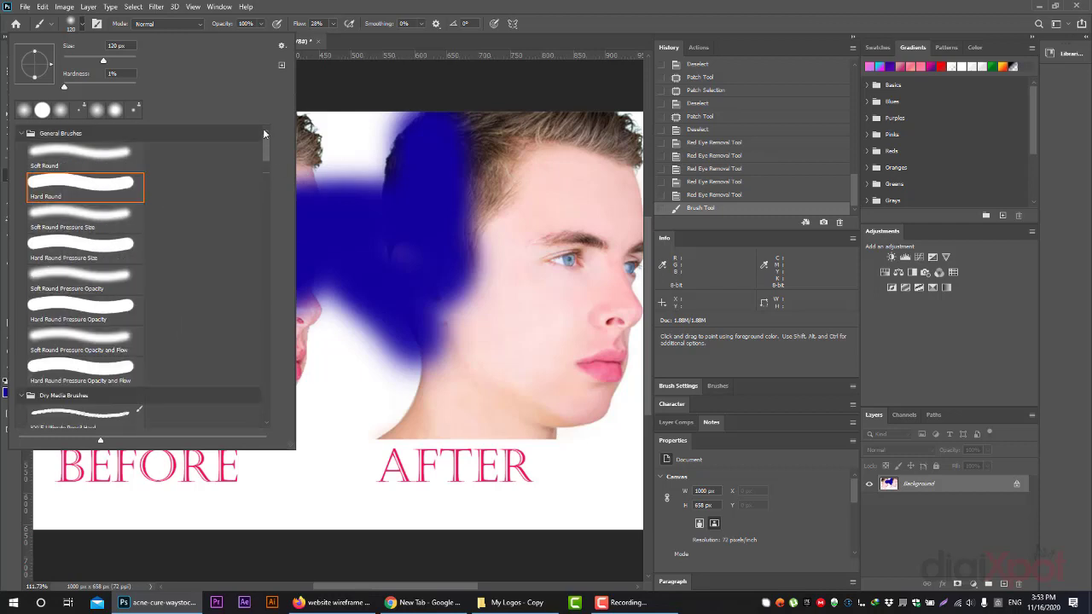
{"action": "left_click", "coordinate": [21, 133]}
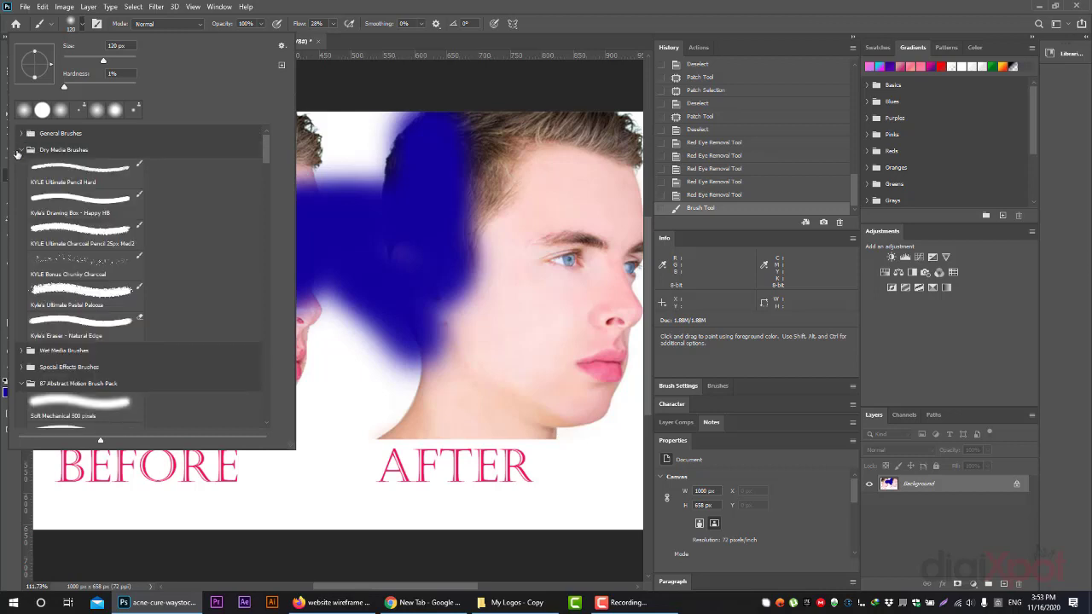
{"action": "left_click", "coordinate": [22, 150]}
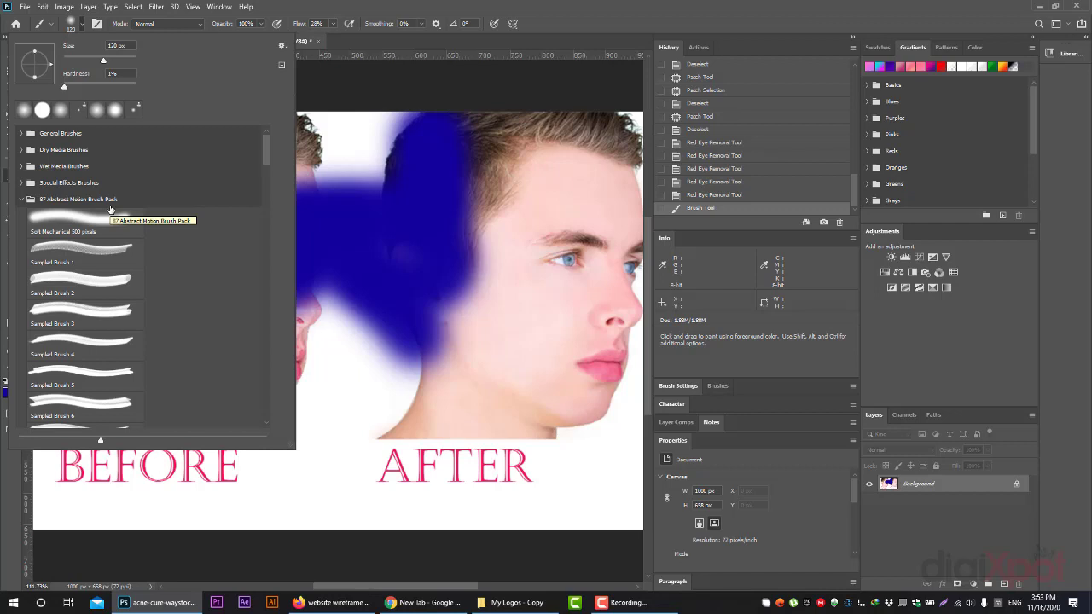
{"action": "key", "text": "Return"}
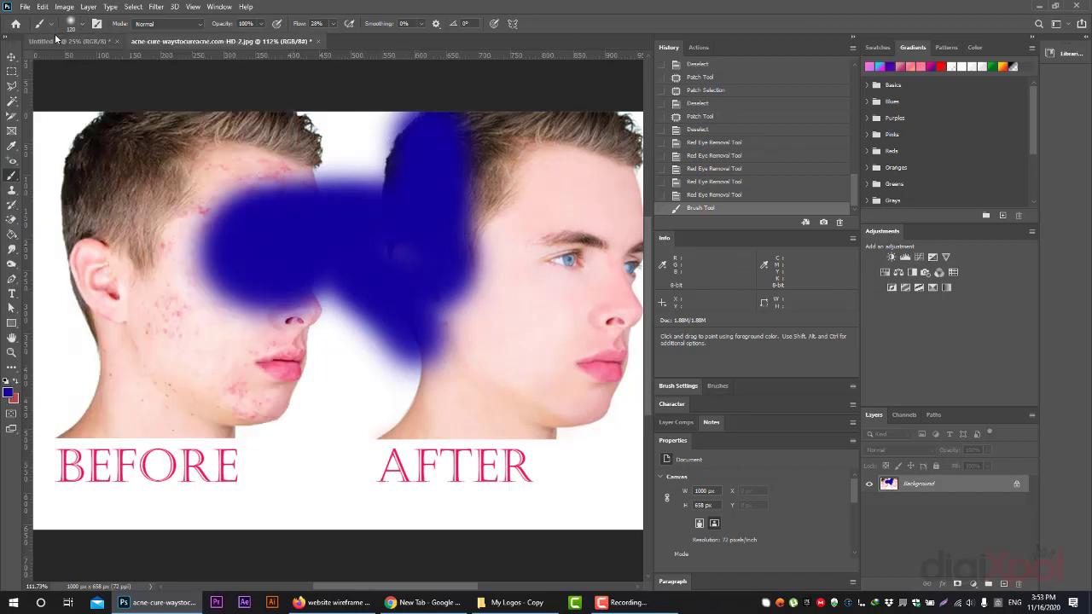
{"action": "left_click", "coordinate": [59, 40]}
Step: Drag the aerial city JPG from the My Logos - Copy folder into Photoshop to open it
{"action": "left_click", "coordinate": [512, 604]}
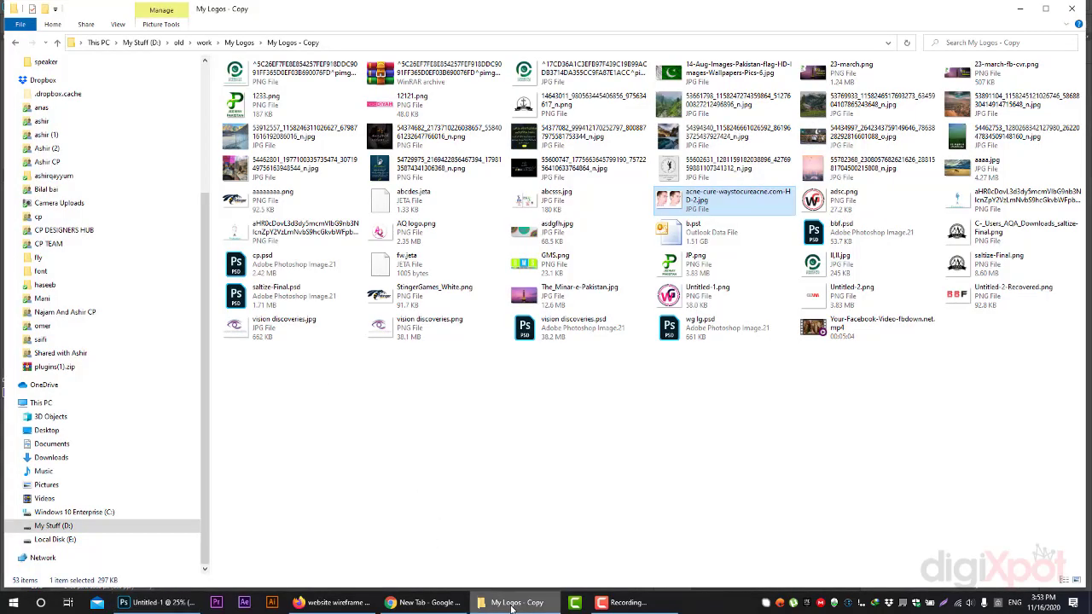
{"action": "left_click", "coordinate": [455, 494]}
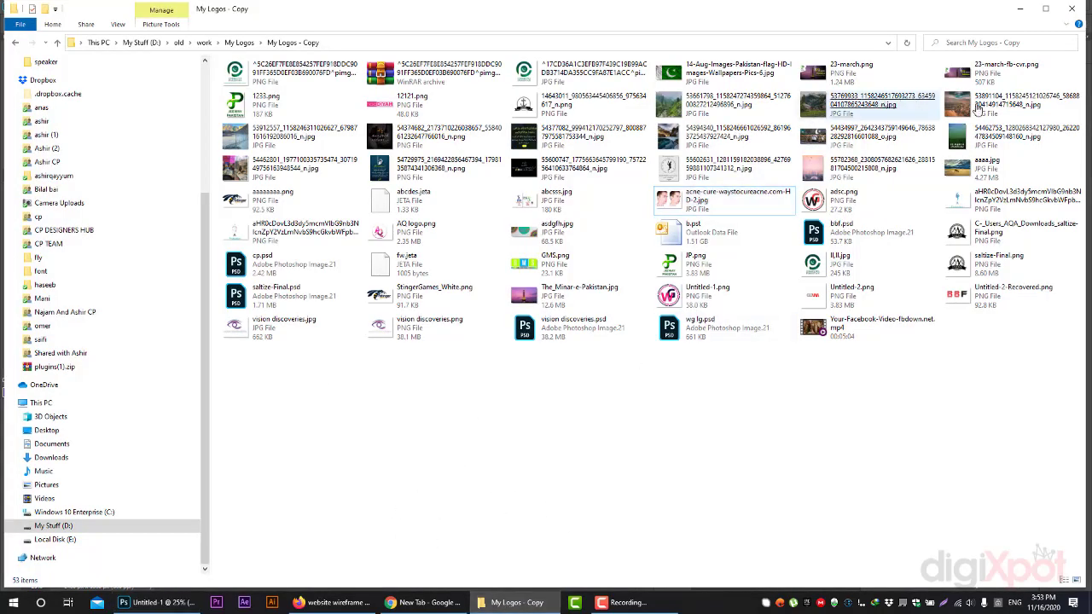
{"action": "left_click", "coordinate": [960, 105]}
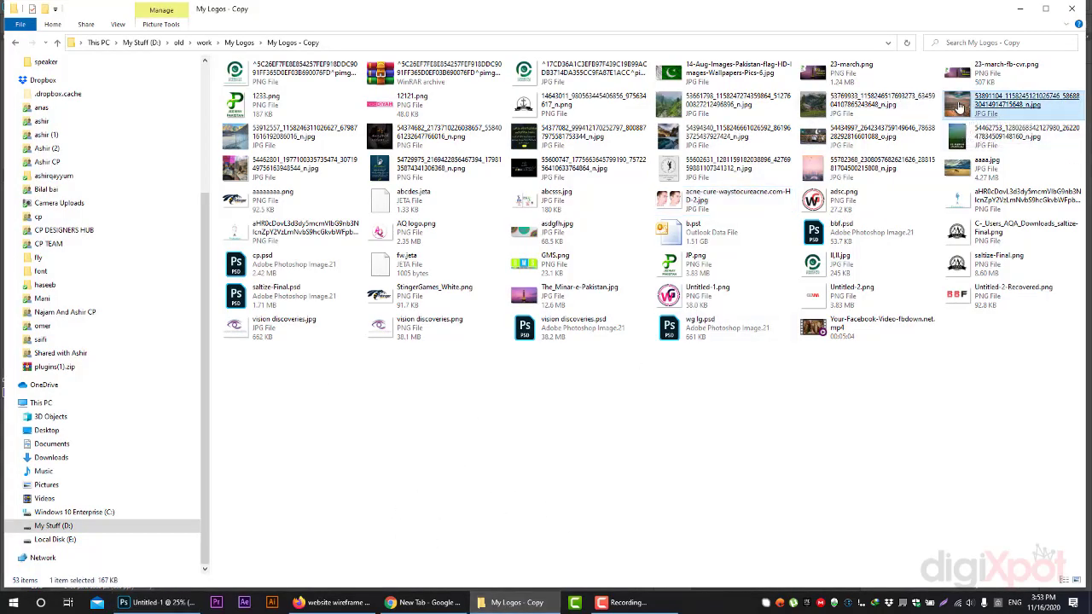
{"action": "mouse_move", "coordinate": [960, 105]}
{"action": "left_mouse_down"}
{"action": "mouse_move", "coordinate": [459, 55]}
{"action": "mouse_move", "coordinate": [475, 36]}
{"action": "left_mouse_up"}
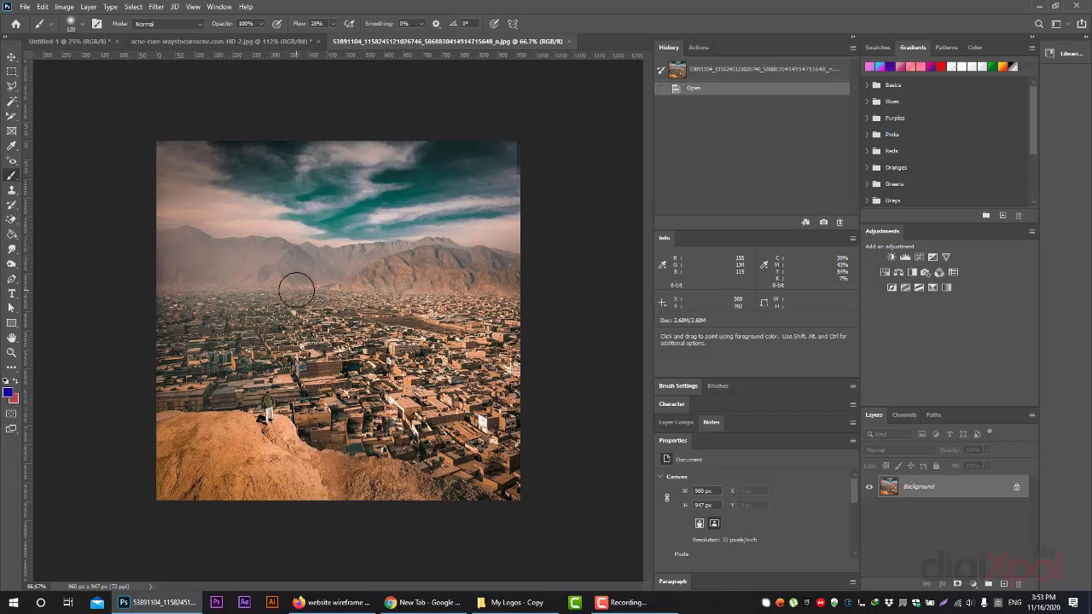
Step: Open the brush presets and select the Soft Mechanical 500 px brush
{"action": "right_click", "coordinate": [17, 177]}
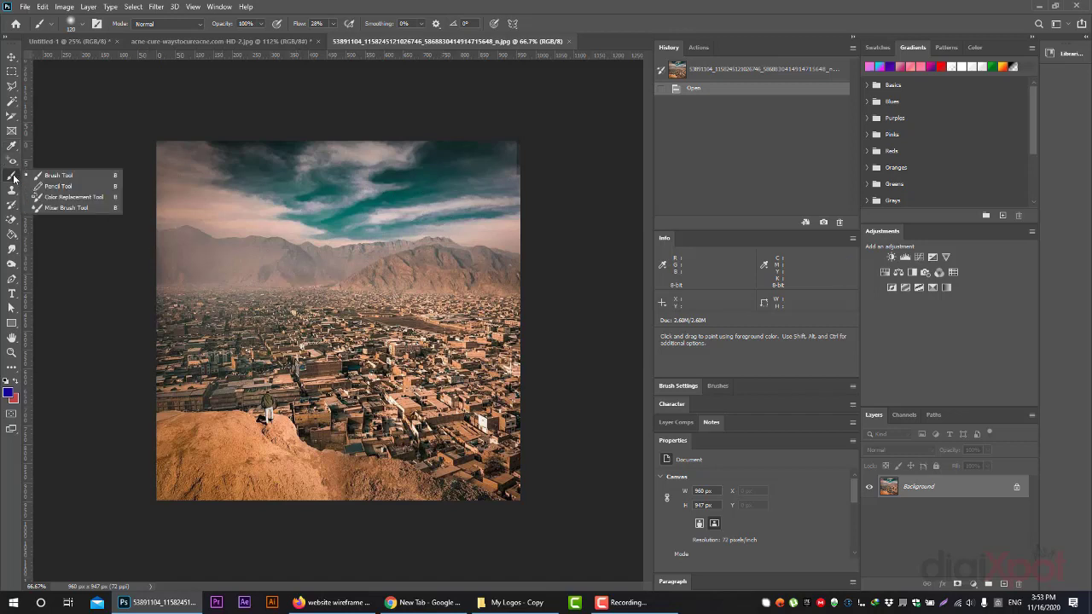
{"action": "left_click", "coordinate": [73, 23]}
{"action": "scroll", "coordinate": [108, 256], "scroll_direction": "down", "scroll_amount": 3}
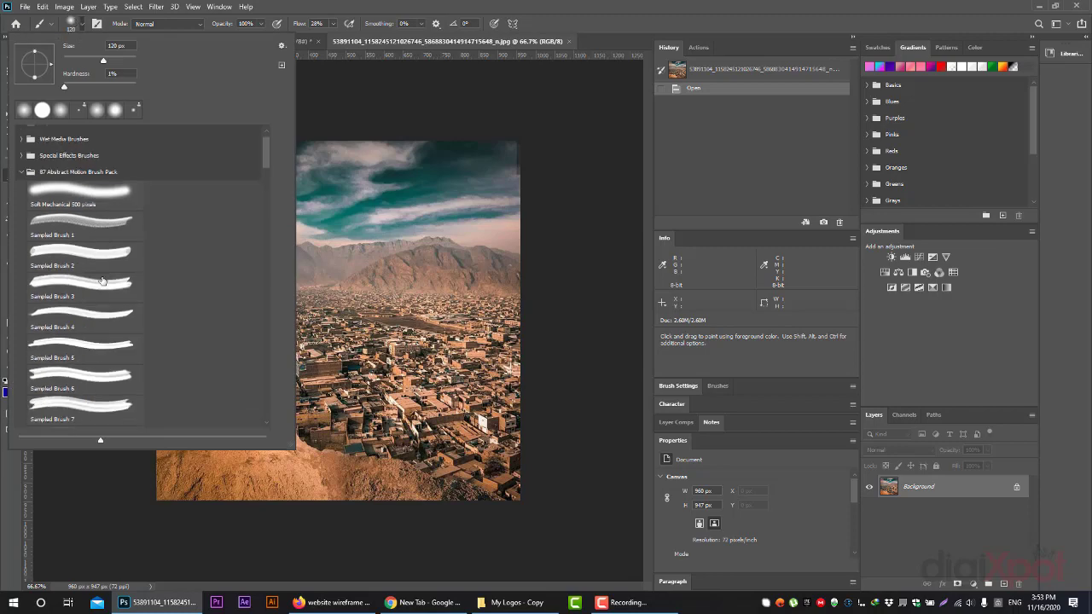
{"action": "scroll", "coordinate": [107, 282], "scroll_direction": "down", "scroll_amount": 2}
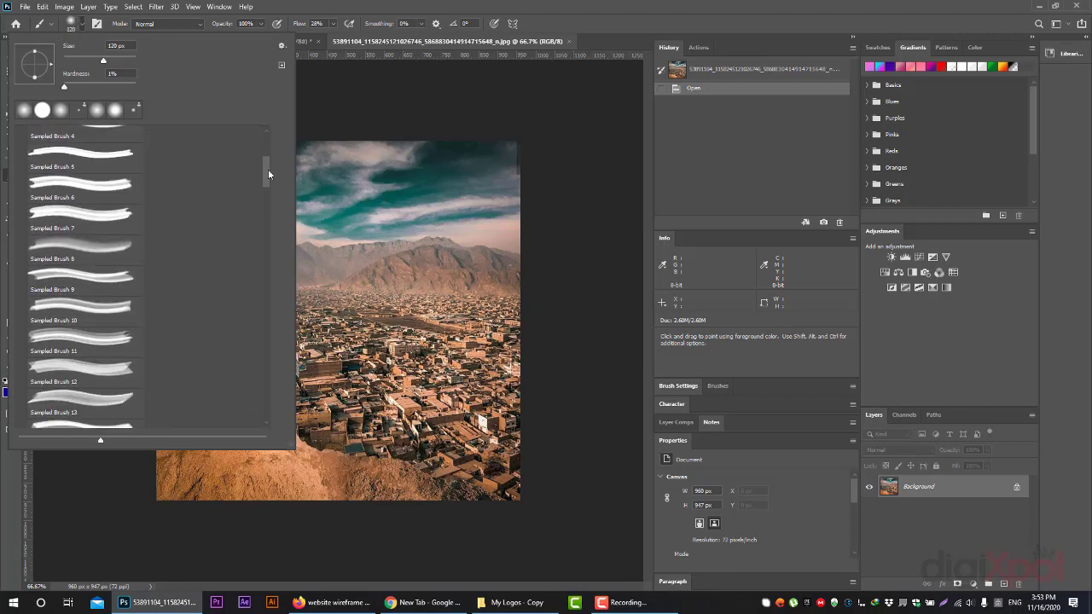
{"action": "left_click_drag", "start_coordinate": [268, 175], "coordinate": [278, 134]}
{"action": "left_click", "coordinate": [109, 231]}
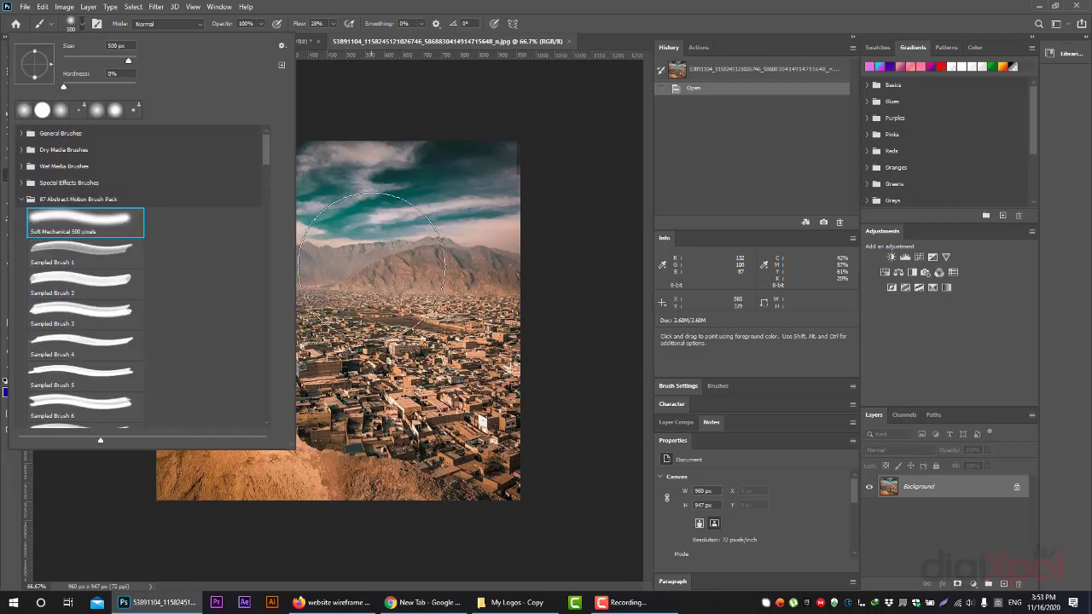
Step: Preview Abstract Motion Sampled Brushes 1–7 and choose Sampled Brush 8 at 1518 px
{"action": "left_click", "coordinate": [53, 254]}
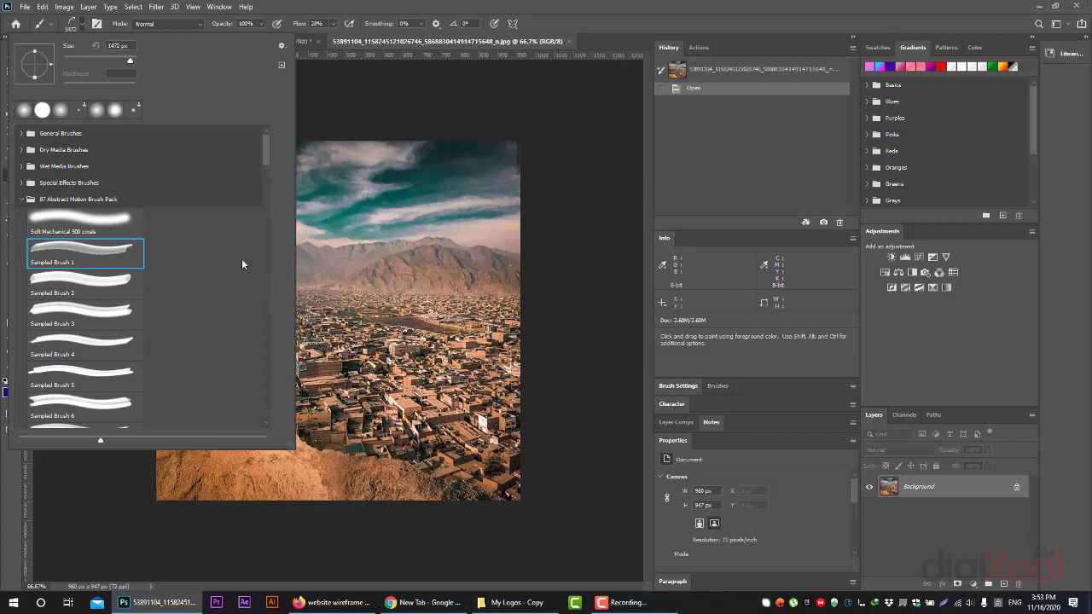
{"action": "left_click", "coordinate": [110, 288]}
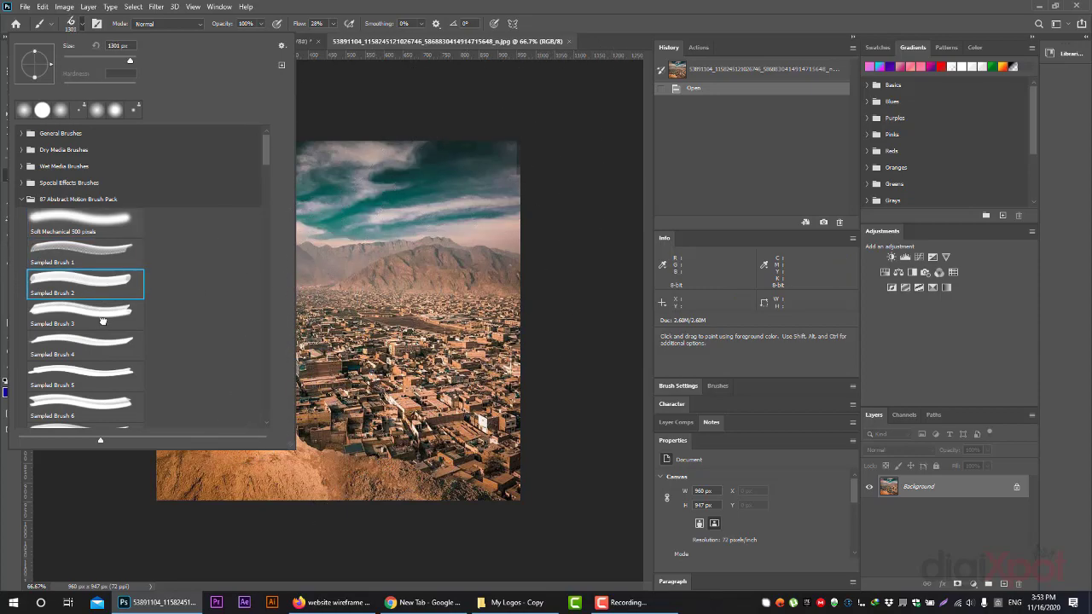
{"action": "left_click", "coordinate": [102, 321]}
{"action": "left_click", "coordinate": [62, 343]}
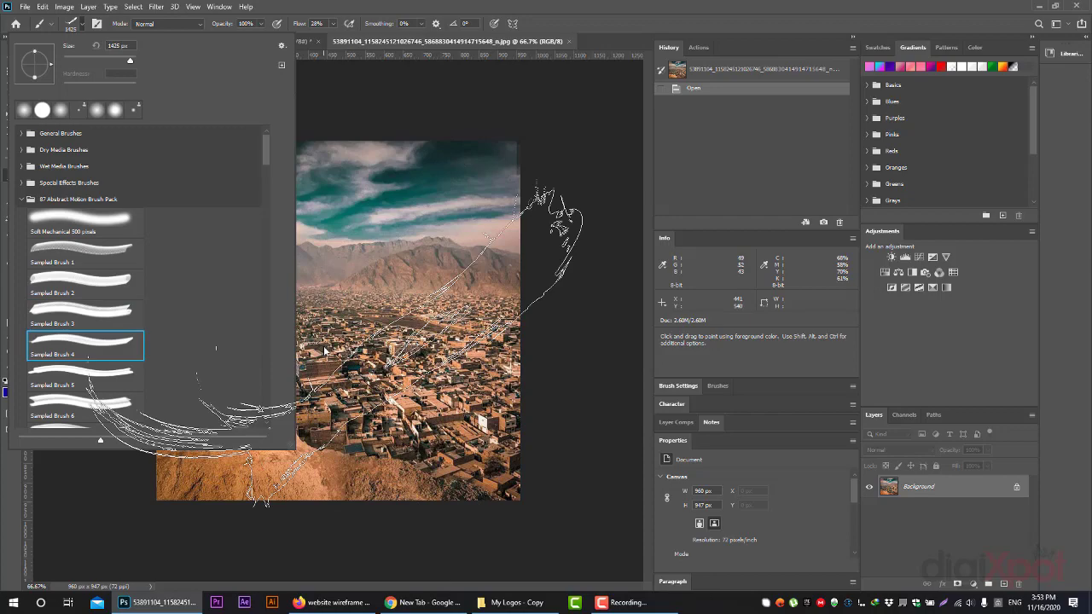
{"action": "left_click", "coordinate": [83, 376]}
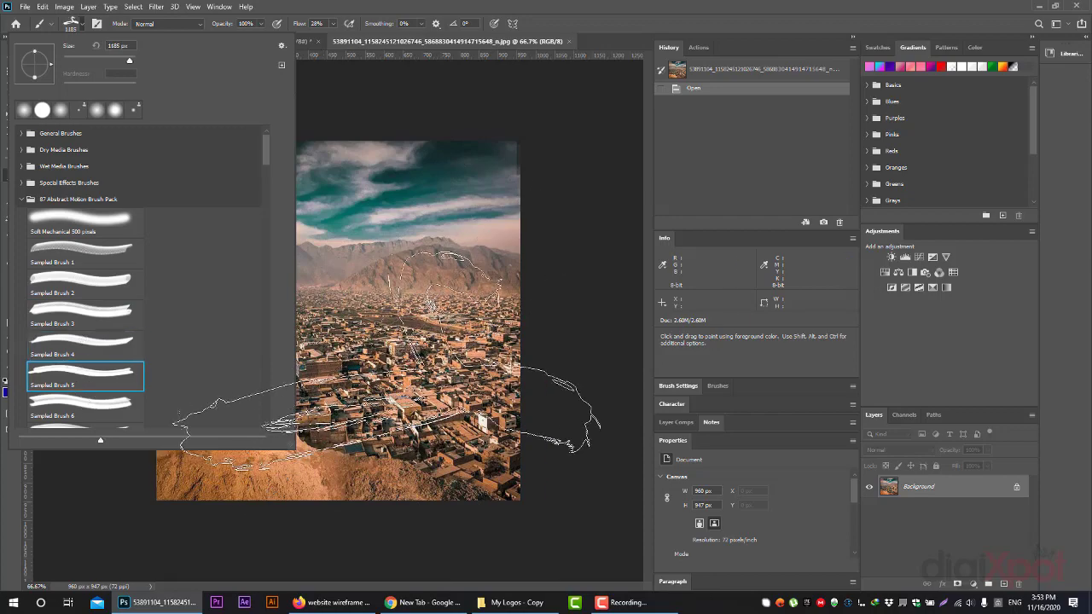
{"action": "left_click", "coordinate": [94, 412]}
{"action": "scroll", "coordinate": [109, 367], "scroll_direction": "down", "scroll_amount": 2}
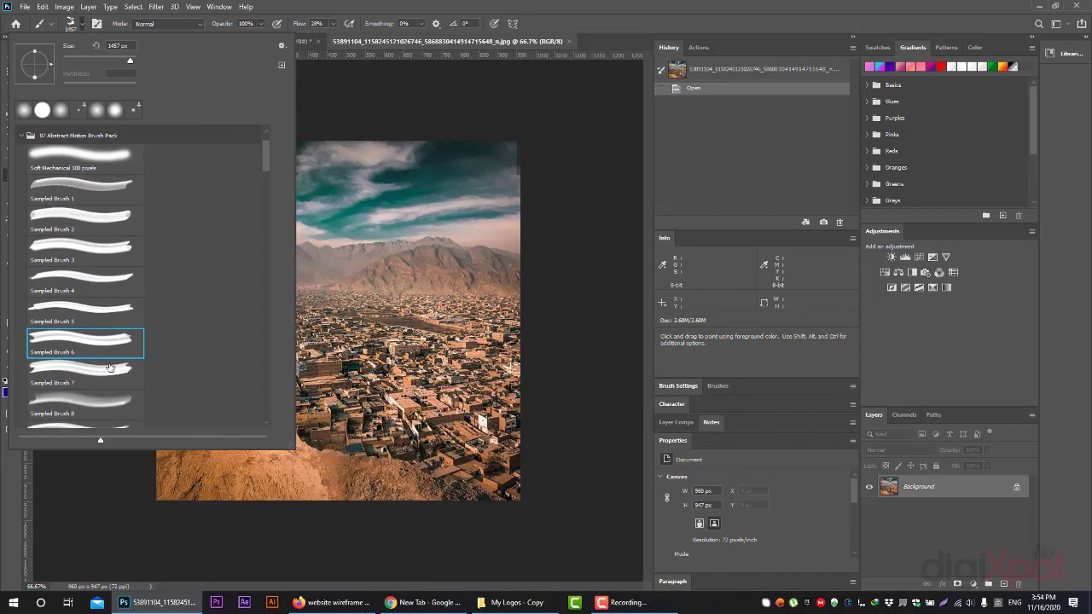
{"action": "left_click", "coordinate": [109, 367]}
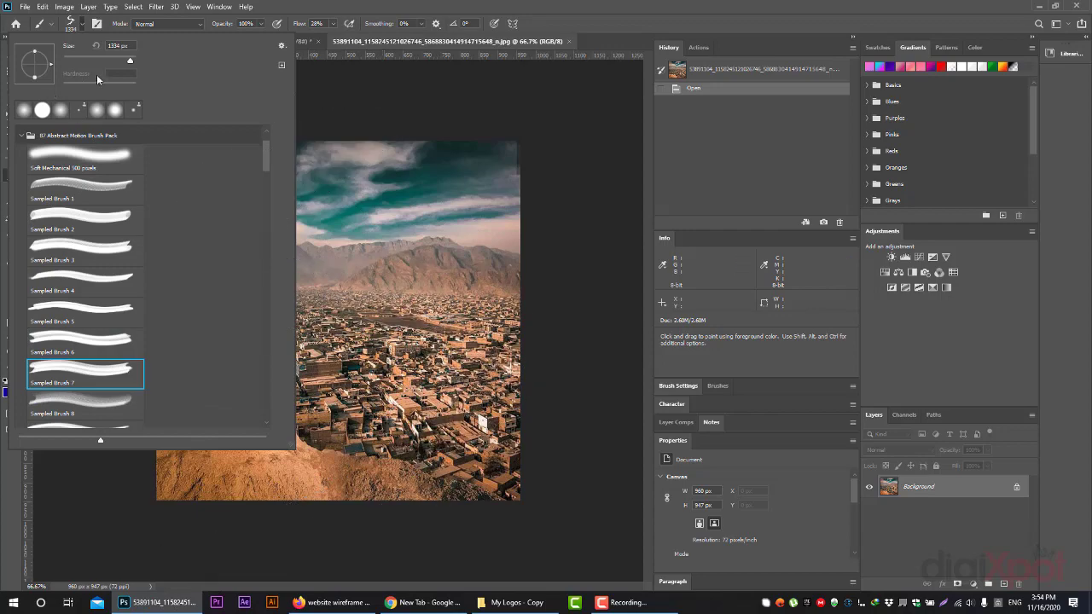
{"action": "left_click", "coordinate": [118, 415]}
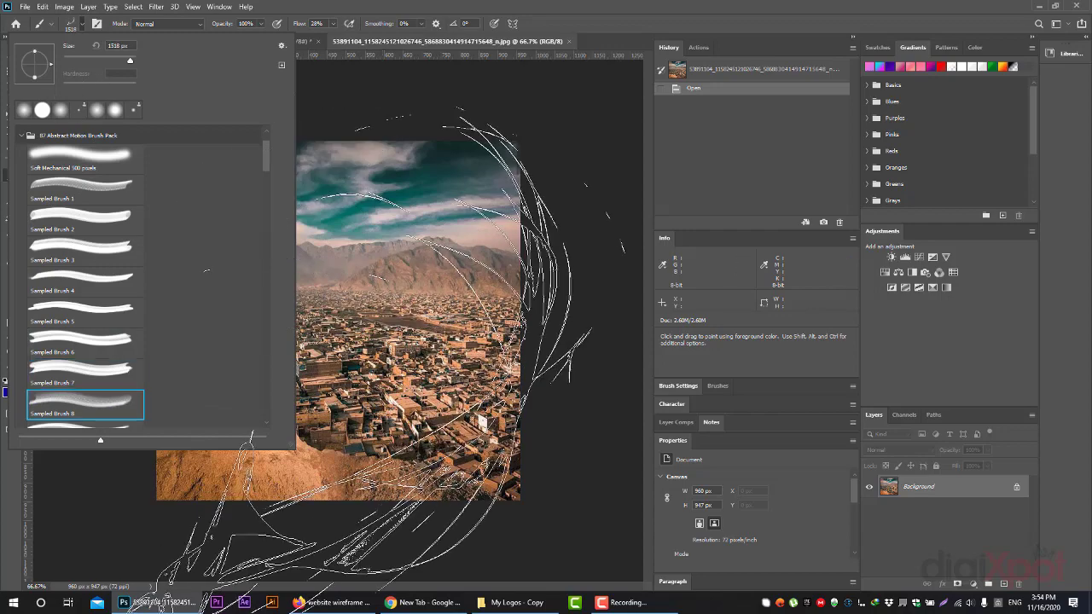
{"action": "left_click", "coordinate": [78, 28]}
Step: Set the foreground colour to orange #ff9000
{"action": "left_click", "coordinate": [8, 393]}
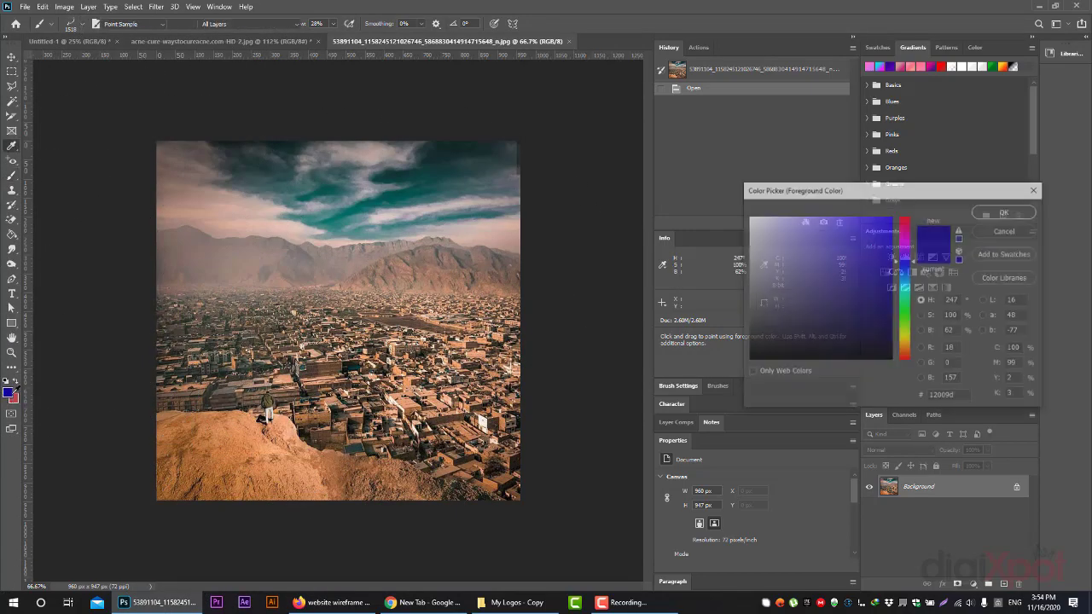
{"action": "mouse_move", "coordinate": [903, 261]}
{"action": "left_mouse_down"}
{"action": "mouse_move", "coordinate": [909, 231]}
{"action": "mouse_move", "coordinate": [914, 256]}
{"action": "left_mouse_up"}
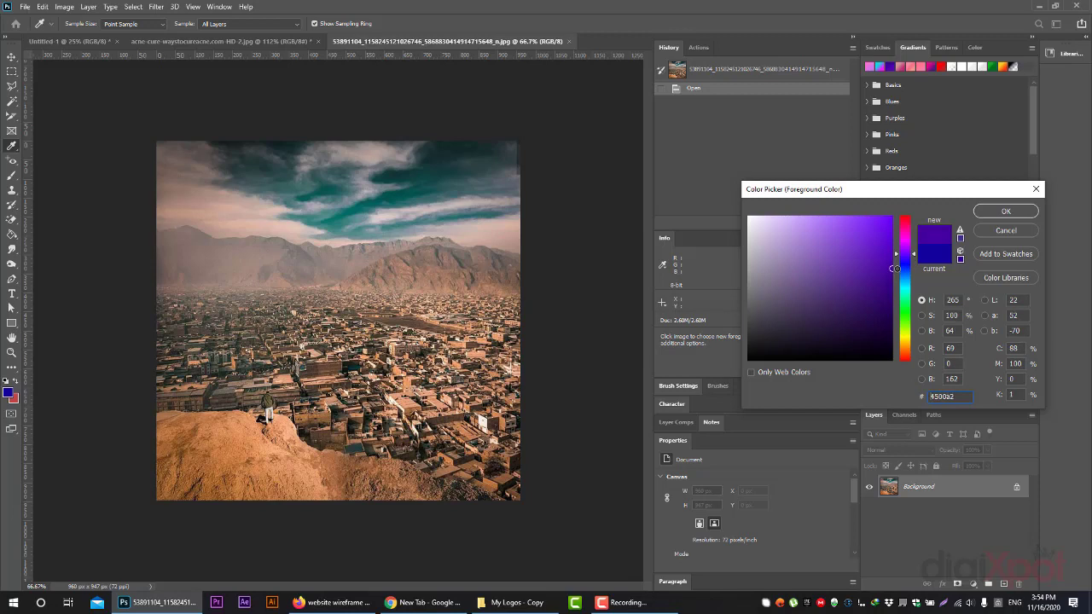
{"action": "mouse_move", "coordinate": [906, 254]}
{"action": "left_mouse_down"}
{"action": "mouse_move", "coordinate": [906, 353]}
{"action": "mouse_move", "coordinate": [911, 211]}
{"action": "left_mouse_up"}
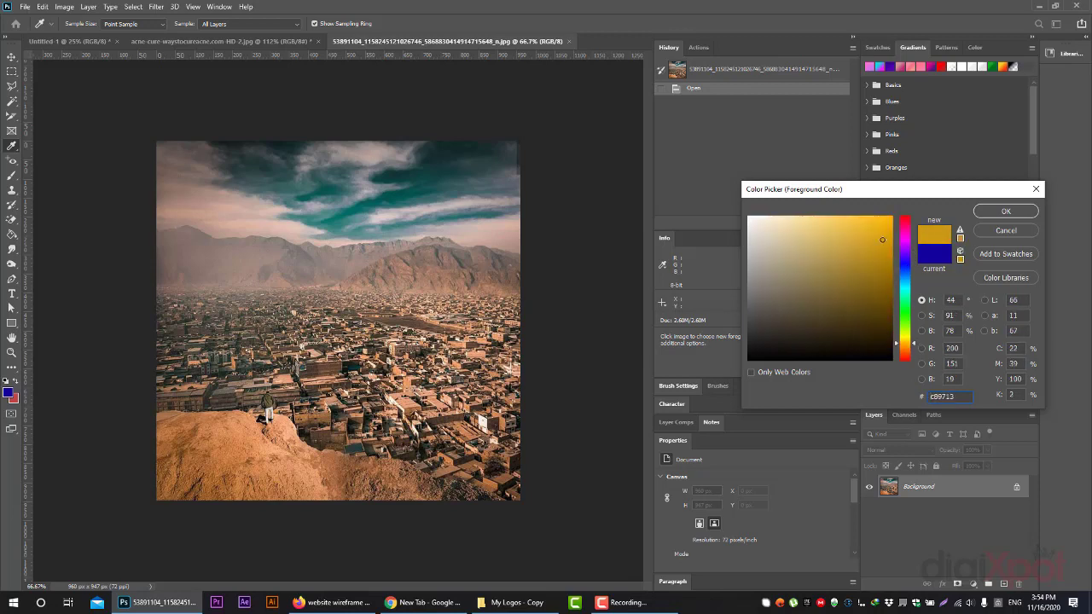
{"action": "left_click_drag", "start_coordinate": [909, 347], "coordinate": [909, 351]}
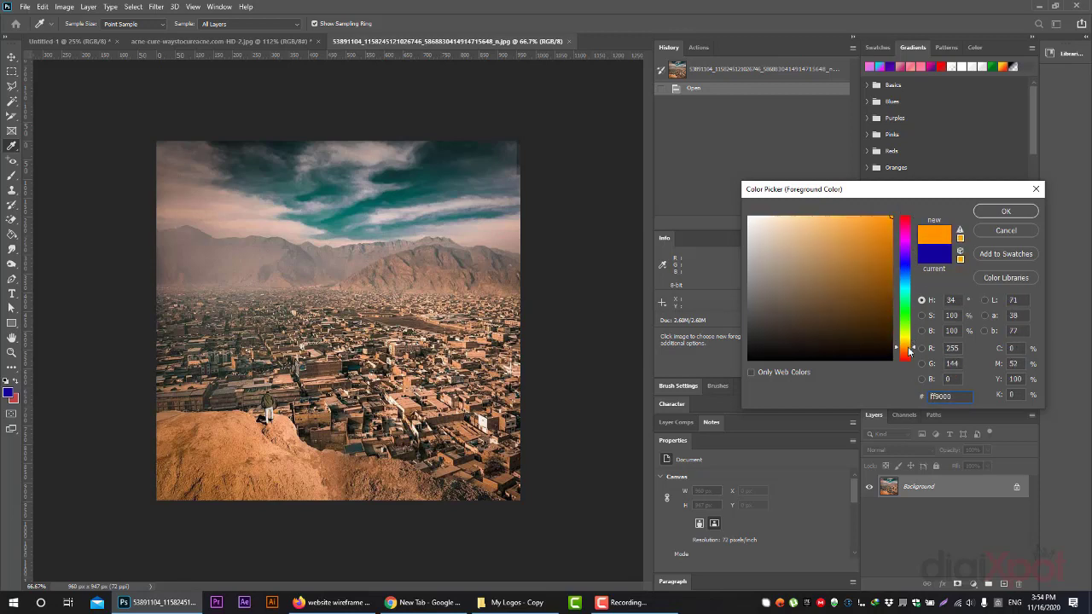
{"action": "left_click", "coordinate": [1005, 211]}
Step: Cover the photo with a black rectangle at 70% opacity and add an empty Layer 1 above it
{"action": "key", "text": "u"}
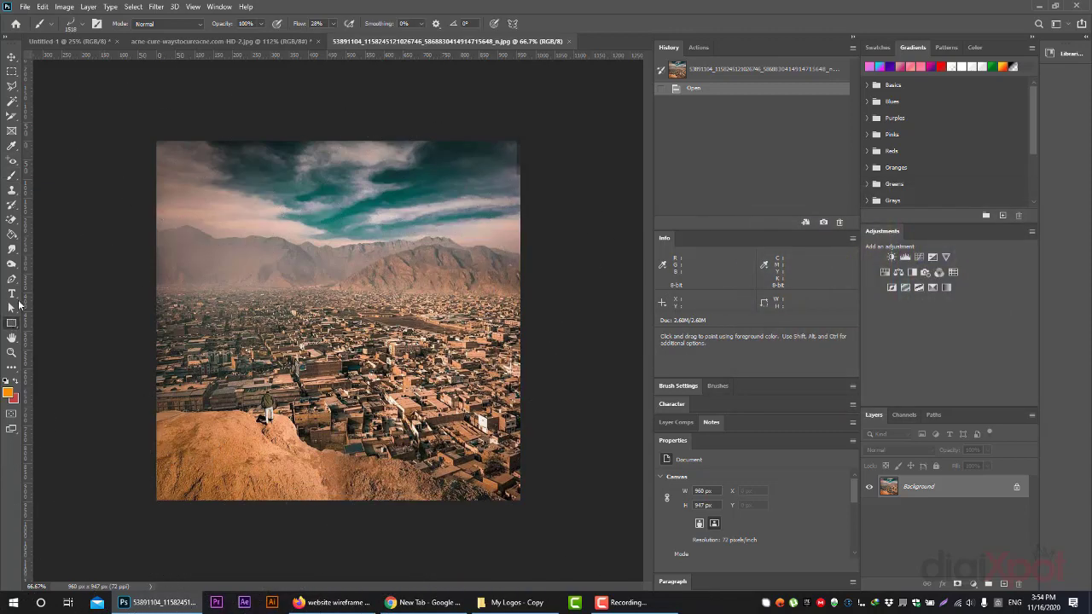
{"action": "left_click_drag", "start_coordinate": [149, 134], "coordinate": [534, 517]}
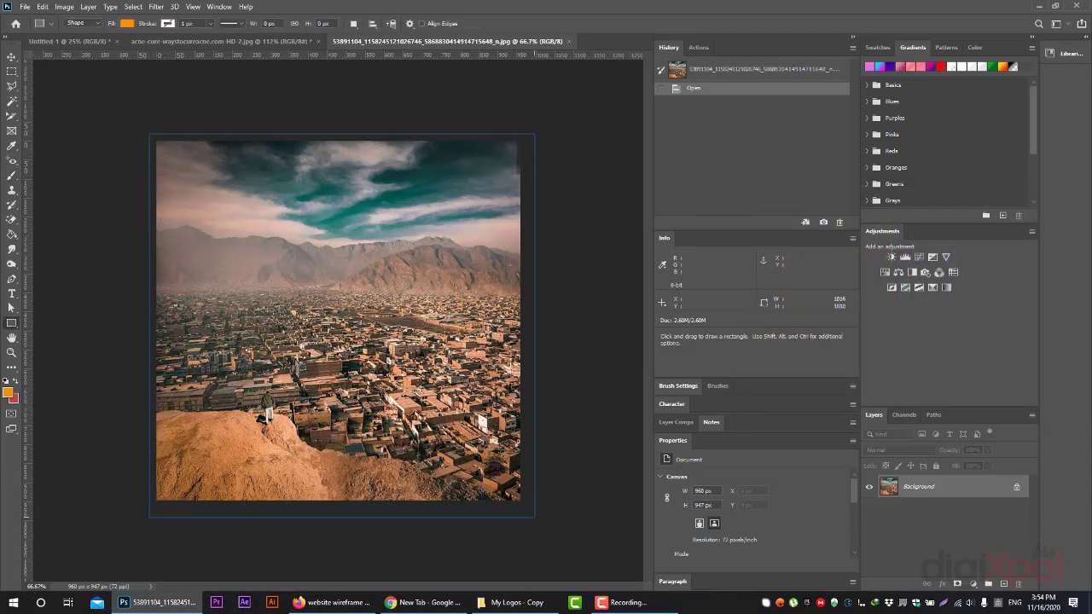
{"action": "left_click", "coordinate": [131, 24]}
{"action": "left_click", "coordinate": [116, 83]}
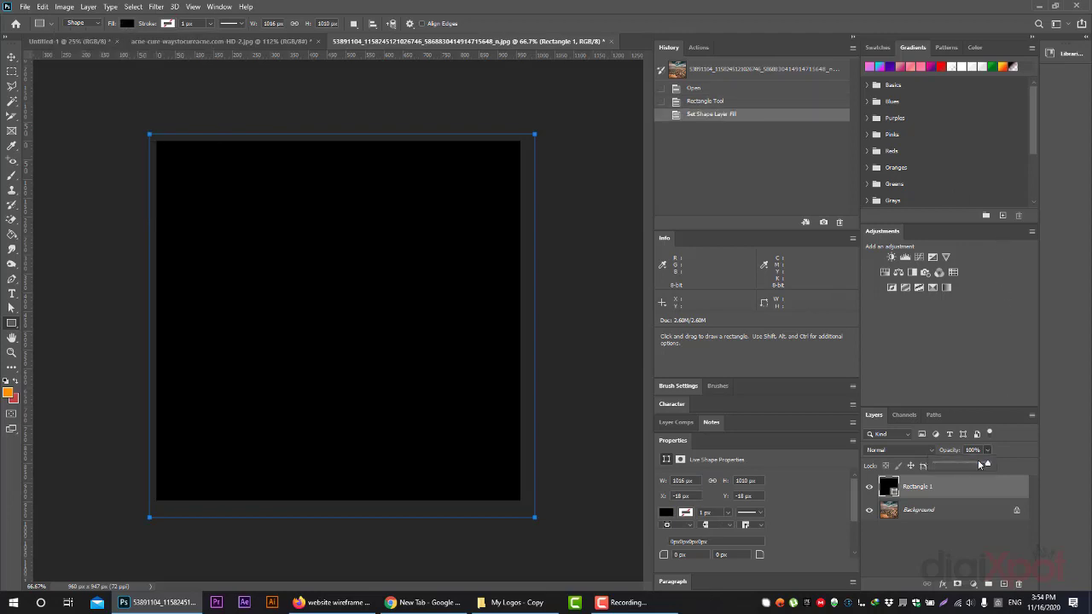
{"action": "left_click_drag", "start_coordinate": [972, 463], "coordinate": [972, 463]}
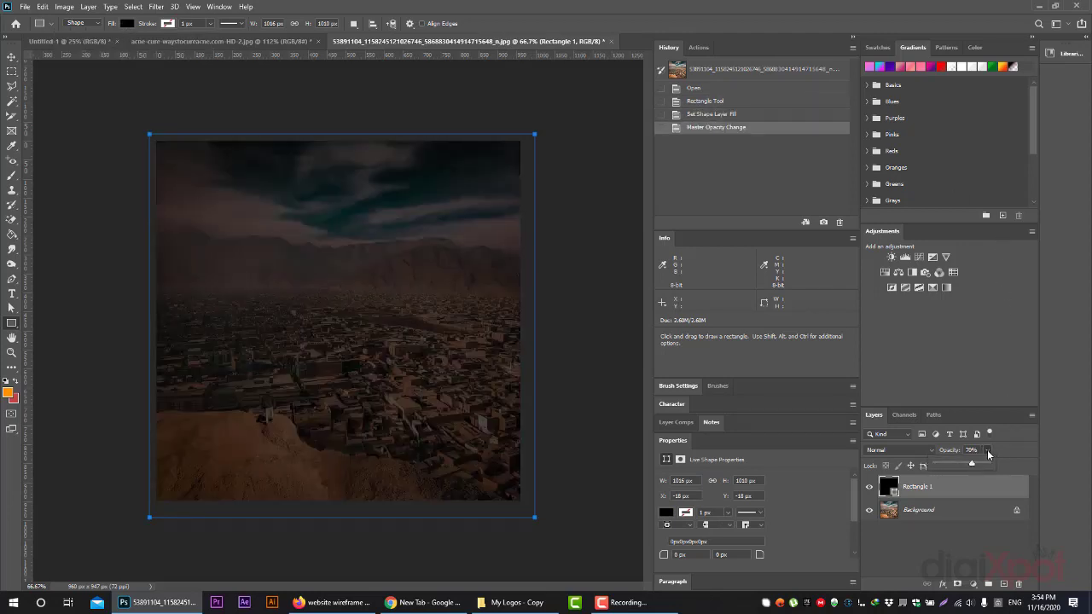
{"action": "left_click", "coordinate": [1002, 586]}
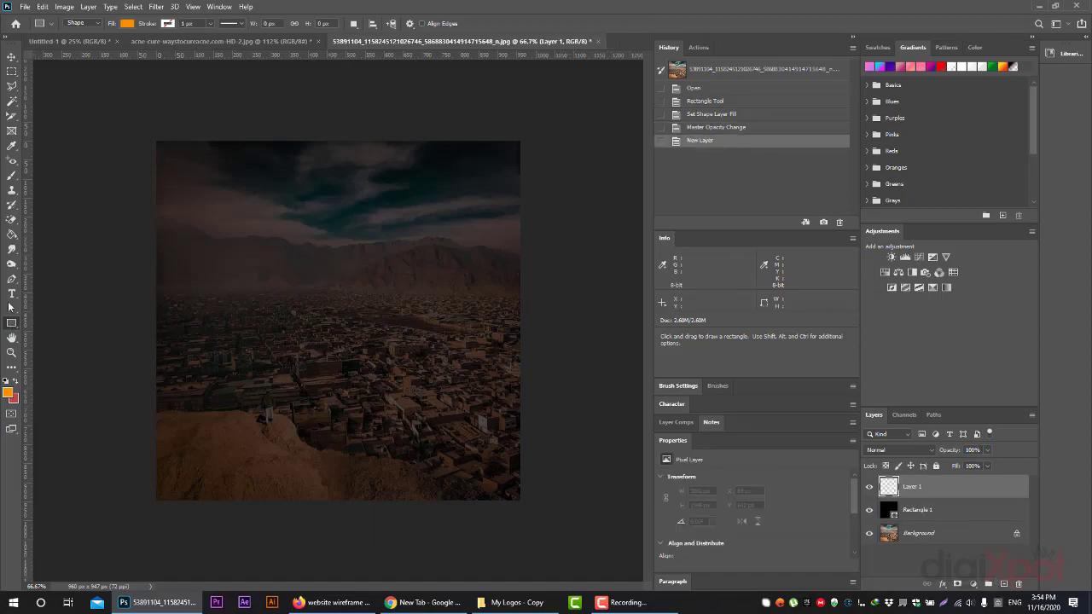
Step: Set brush Flow to 100% and test orange motion stamps on the photo, undoing each
{"action": "left_click", "coordinate": [12, 175]}
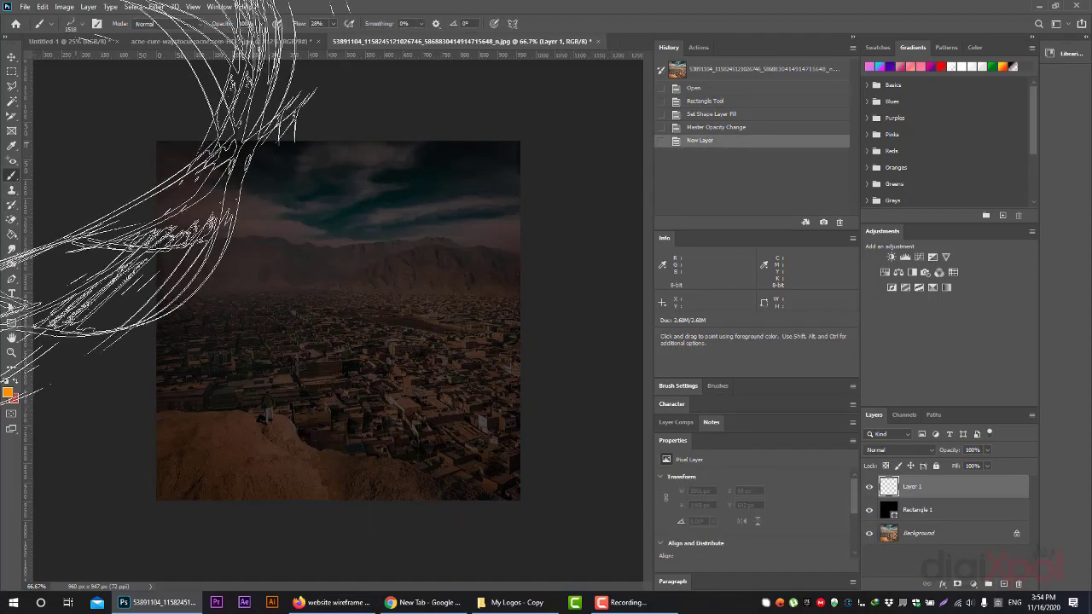
{"action": "left_click", "coordinate": [384, 367]}
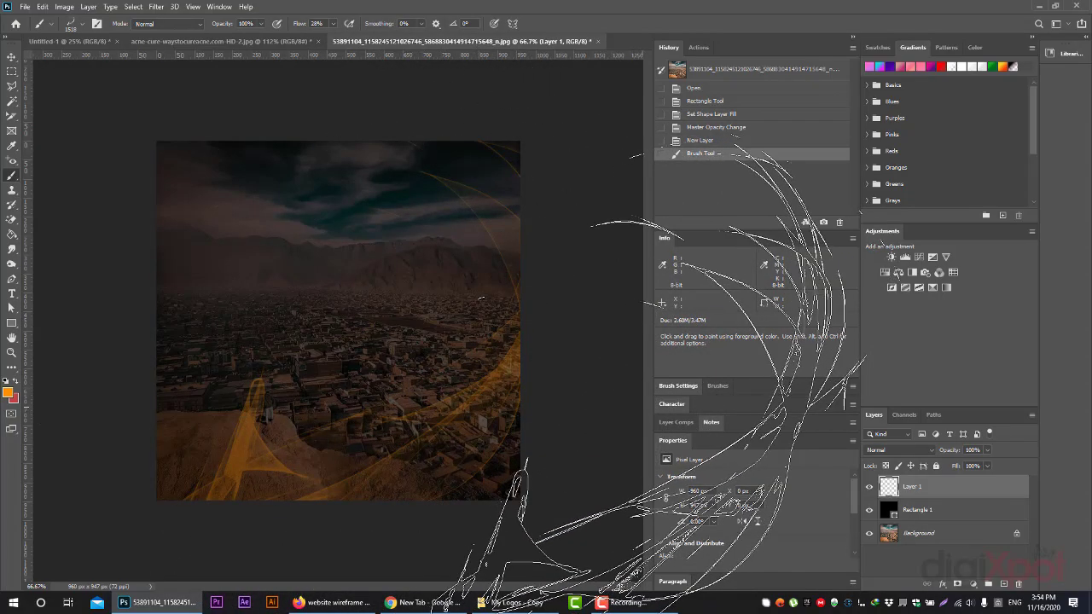
{"action": "key", "text": "ctrl+z"}
{"action": "left_click", "coordinate": [332, 24]}
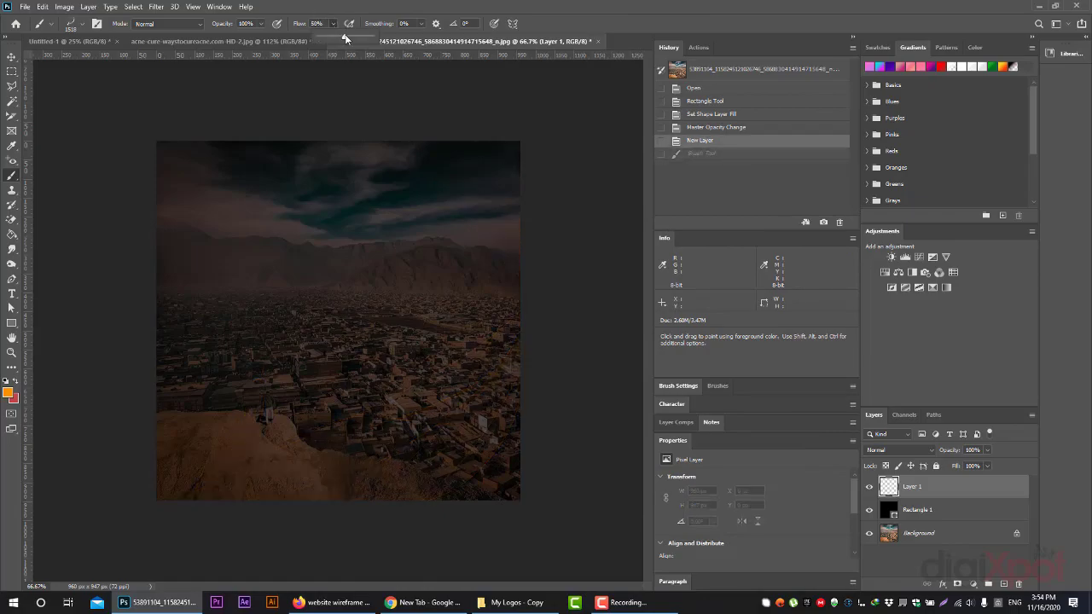
{"action": "left_click_drag", "start_coordinate": [345, 38], "coordinate": [372, 38]}
{"action": "left_click", "coordinate": [341, 350]}
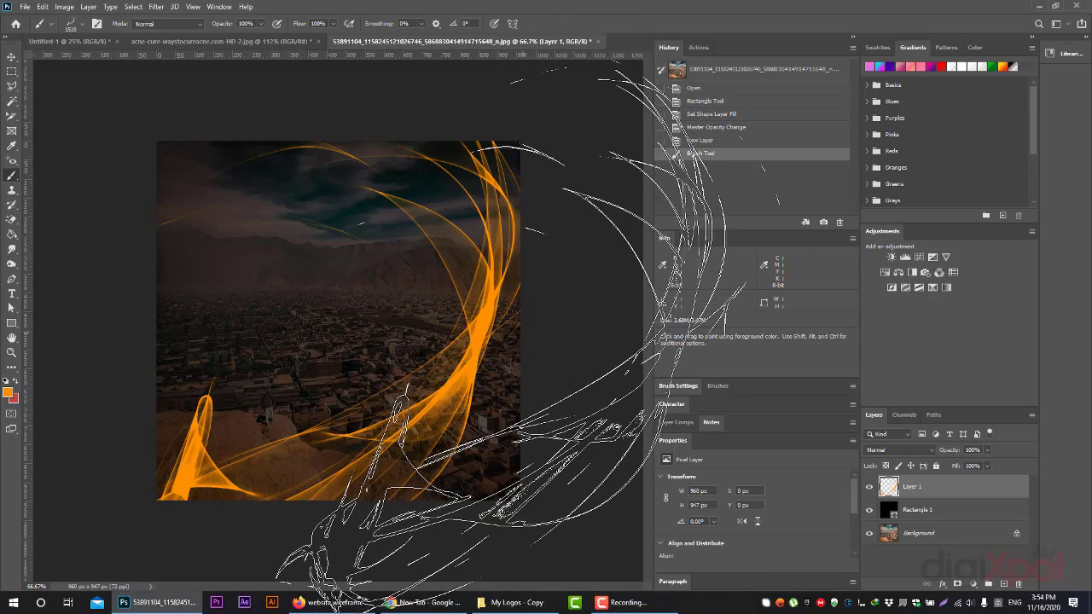
{"action": "key", "text": "ctrl+z"}
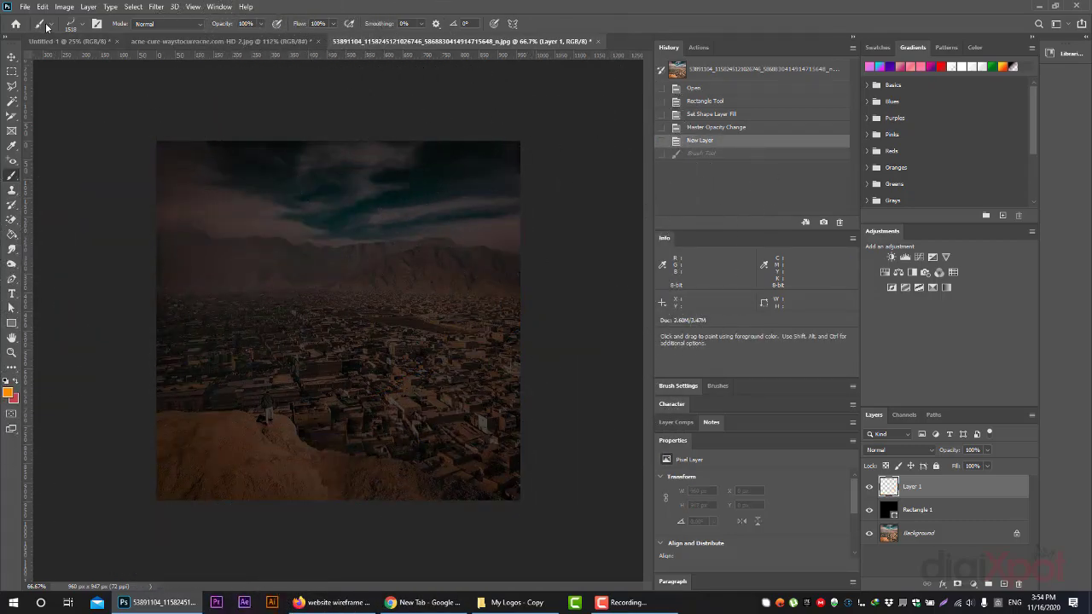
Step: Try Sampled Brushes 9 and 10 as orange stamps, undoing each stroke
{"action": "left_click", "coordinate": [83, 26]}
{"action": "scroll", "coordinate": [160, 344], "scroll_direction": "down", "scroll_amount": 2}
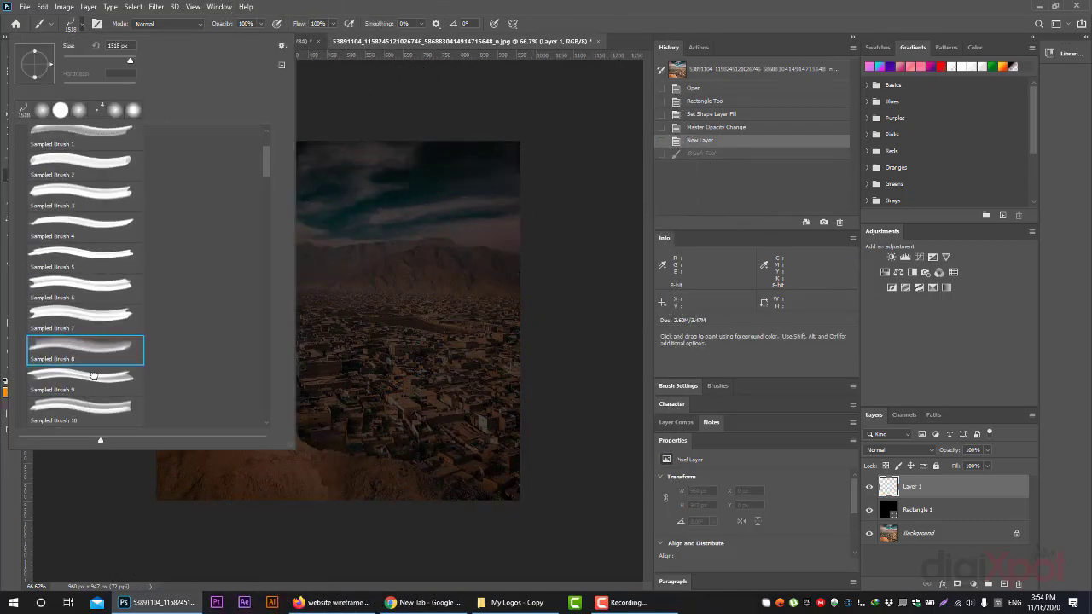
{"action": "left_click", "coordinate": [92, 375]}
{"action": "left_click", "coordinate": [83, 26]}
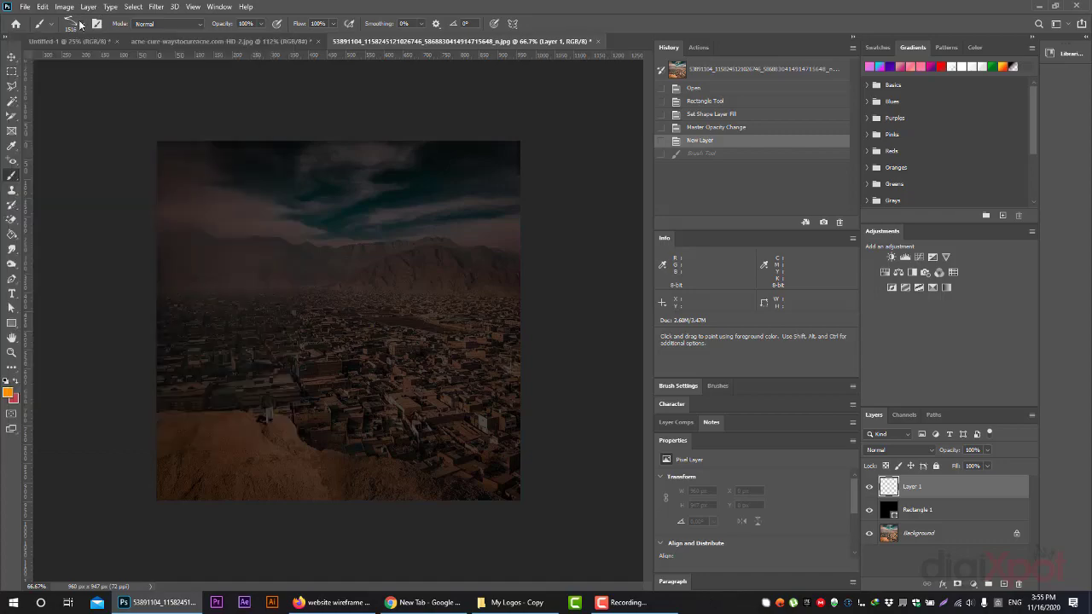
{"action": "left_click", "coordinate": [337, 251]}
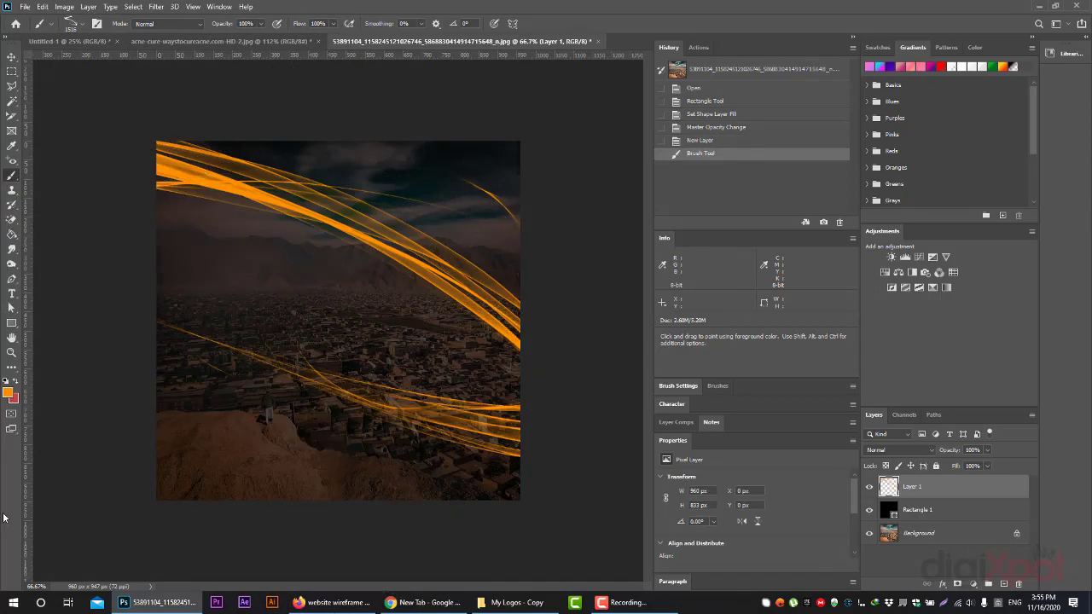
{"action": "key", "text": "ctrl+z"}
{"action": "left_click", "coordinate": [79, 25]}
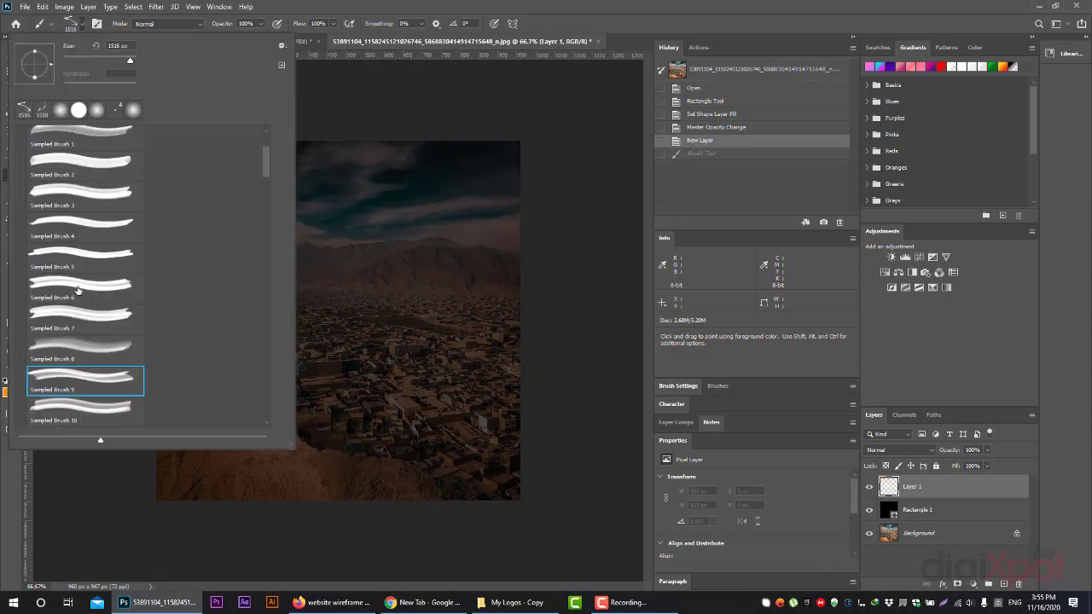
{"action": "double_click", "coordinate": [85, 378]}
{"action": "left_click", "coordinate": [358, 342]}
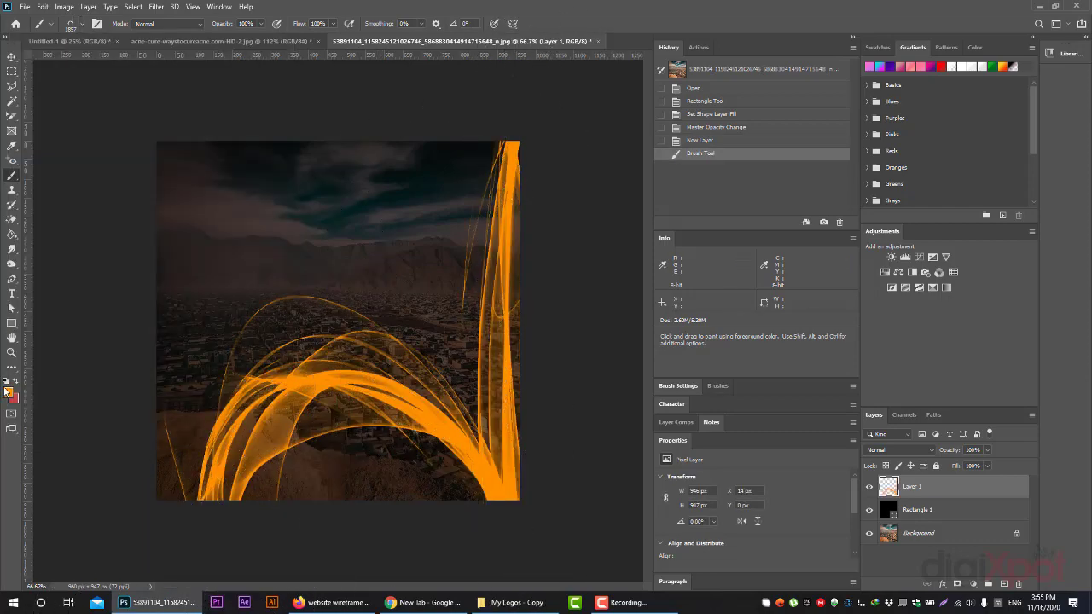
{"action": "key", "text": "ctrl+z"}
Step: Retry Sampled Brush 9 and test Sampled Brush 12, undoing each stroke
{"action": "left_click", "coordinate": [79, 24]}
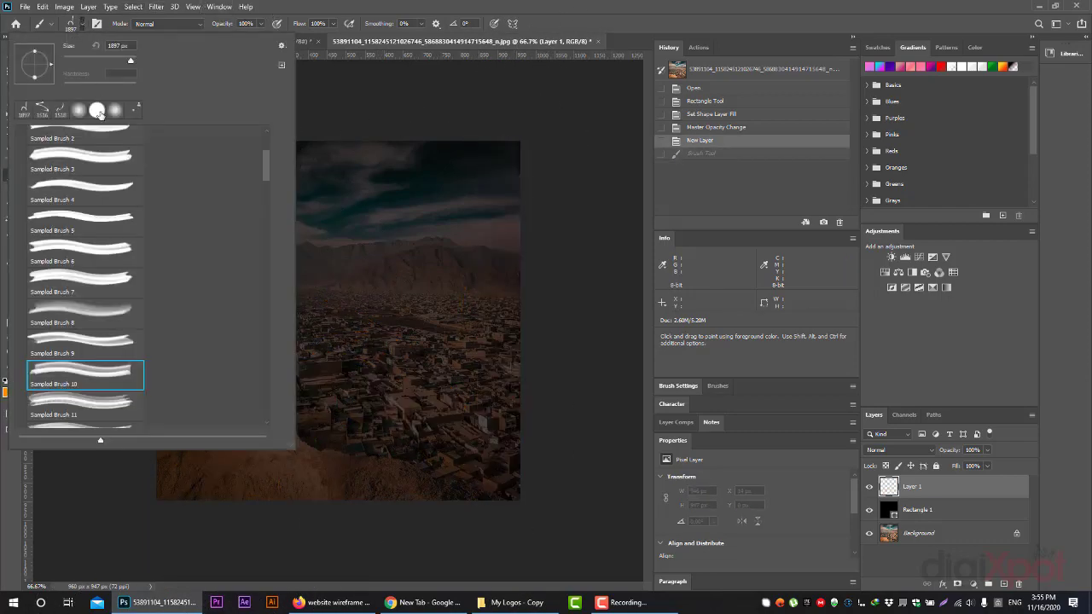
{"action": "scroll", "coordinate": [93, 300], "scroll_direction": "down", "scroll_amount": 1}
{"action": "left_click", "coordinate": [93, 314]}
{"action": "left_click", "coordinate": [350, 380]}
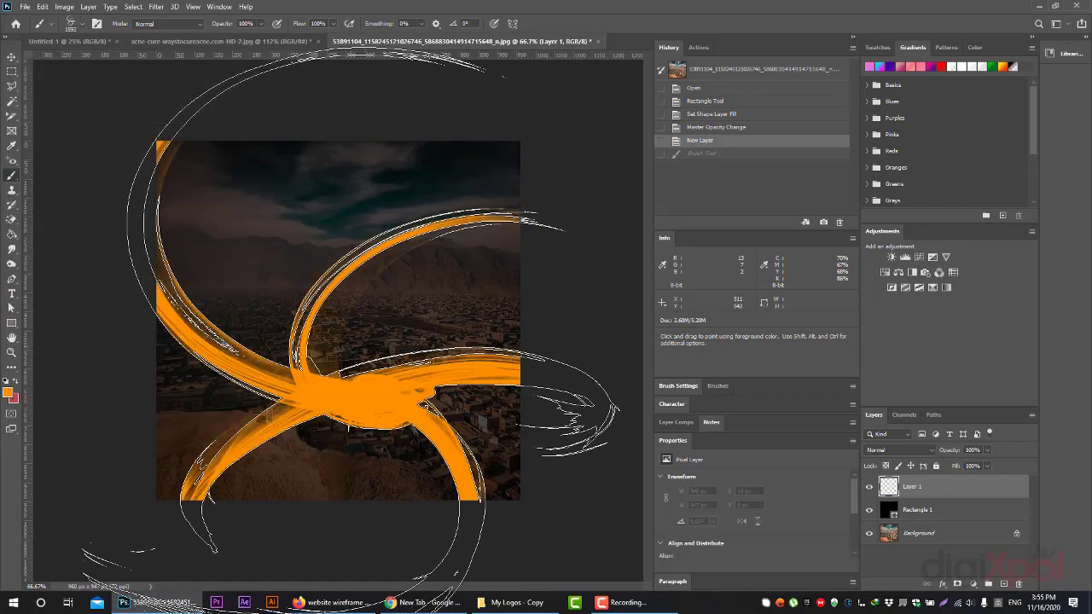
{"action": "key", "text": "ctrl+z"}
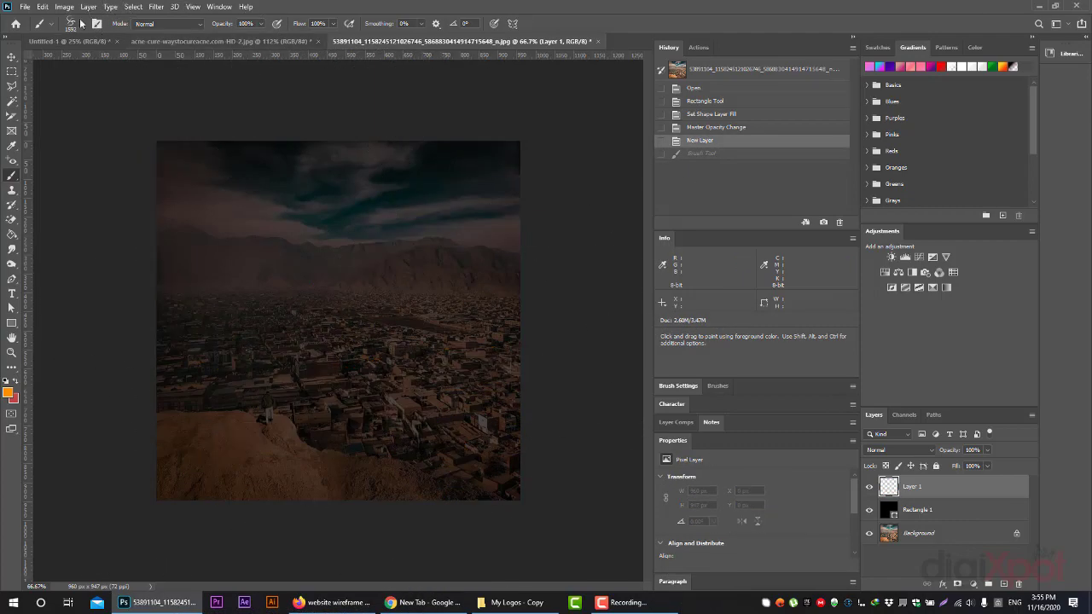
{"action": "left_click", "coordinate": [82, 23]}
{"action": "scroll", "coordinate": [111, 320], "scroll_direction": "down", "scroll_amount": 1}
{"action": "left_click", "coordinate": [101, 346]}
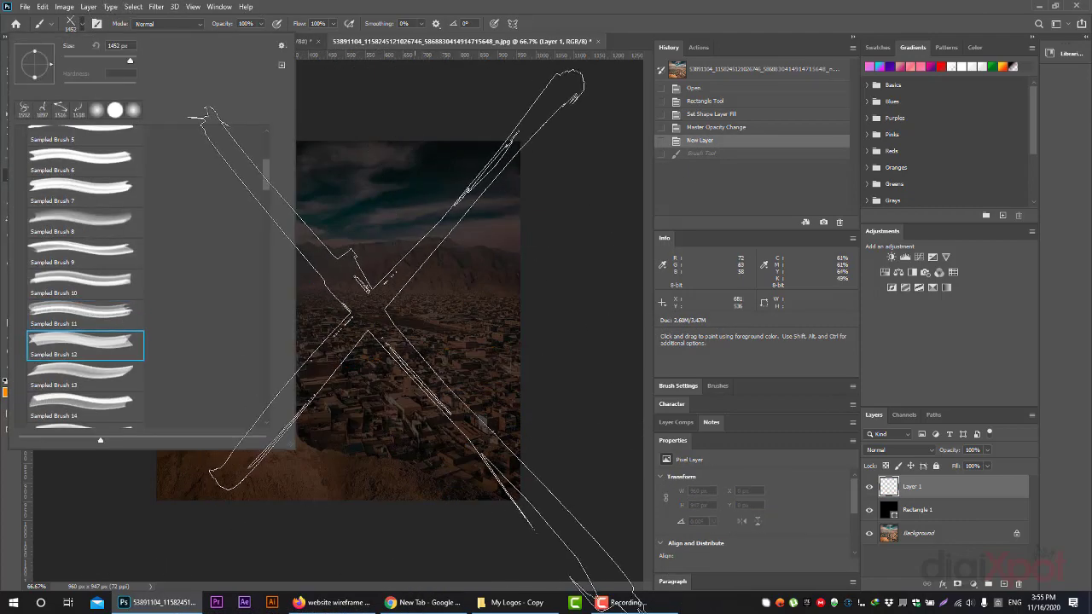
{"action": "left_click", "coordinate": [375, 316]}
{"action": "key", "text": "ctrl+z"}
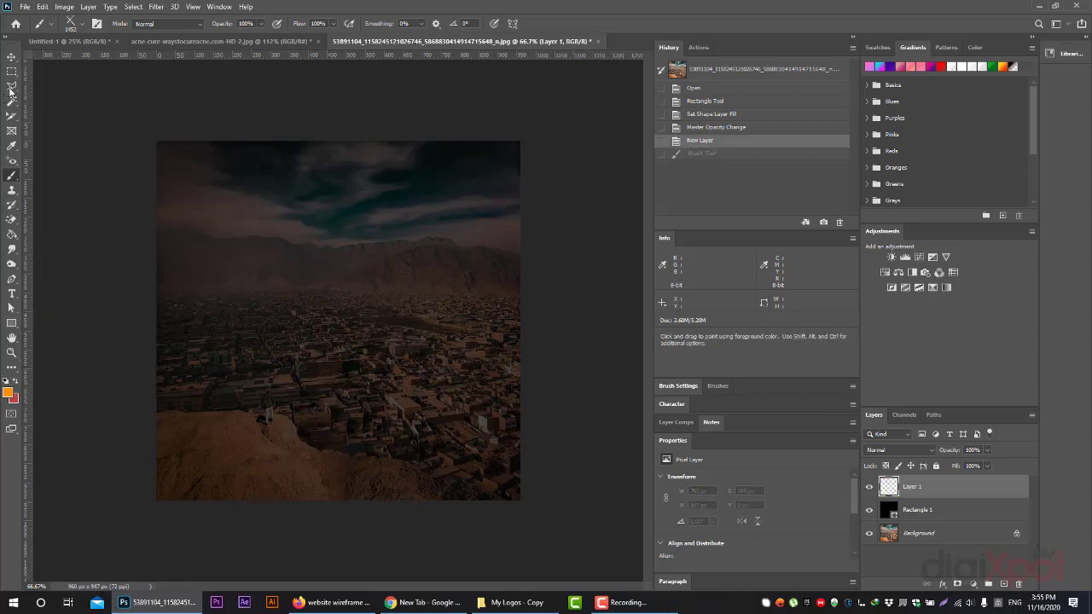
Step: Stamp orange ribbon strokes at lower right with a 1278 px sampled brush, then start a text layer
{"action": "left_click", "coordinate": [88, 6]}
{"action": "scroll", "coordinate": [77, 359], "scroll_direction": "down", "scroll_amount": 1}
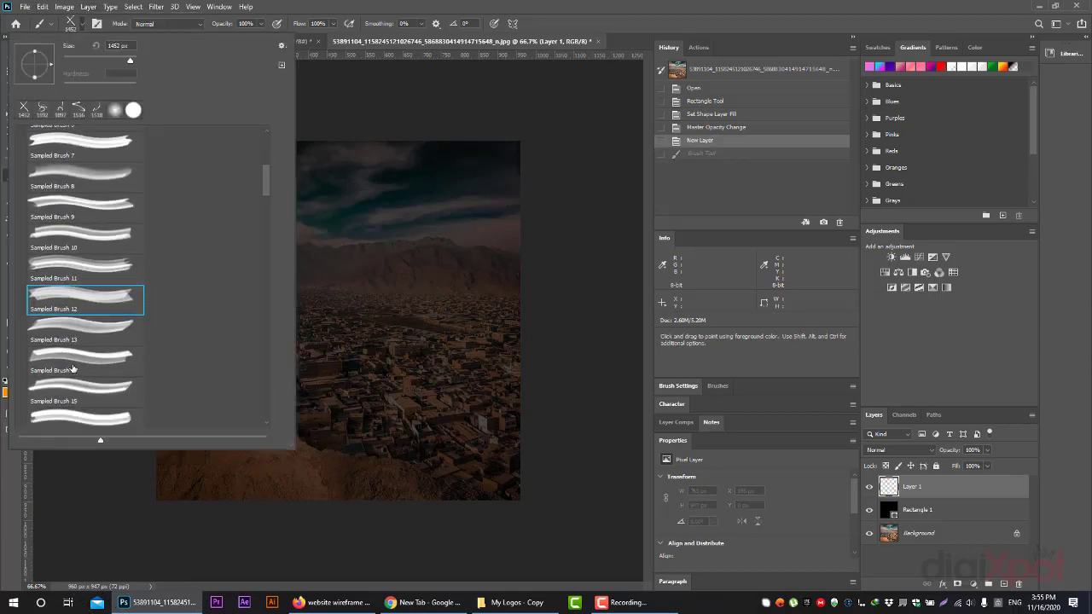
{"action": "scroll", "coordinate": [73, 368], "scroll_direction": "down", "scroll_amount": 1}
{"action": "left_click", "coordinate": [81, 303]}
{"action": "left_click", "coordinate": [426, 371]}
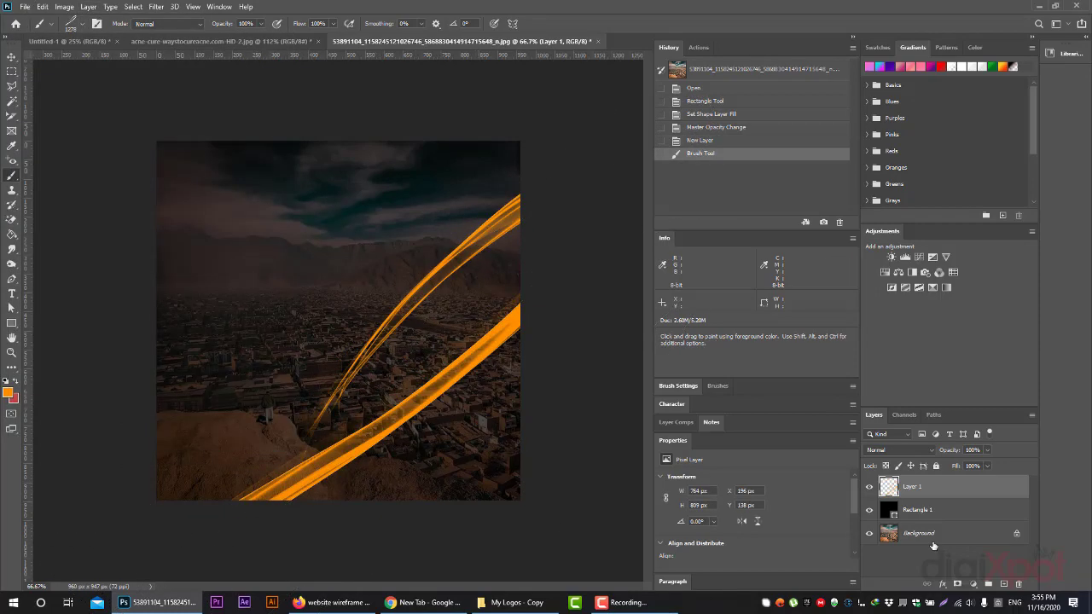
{"action": "left_click", "coordinate": [11, 294]}
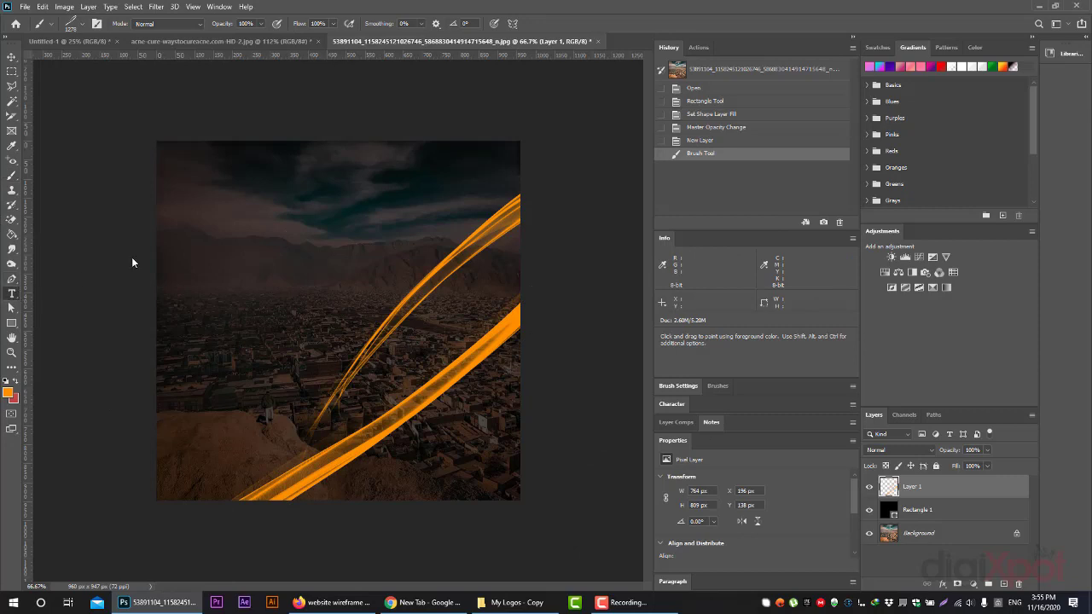
{"action": "left_click", "coordinate": [221, 225]}
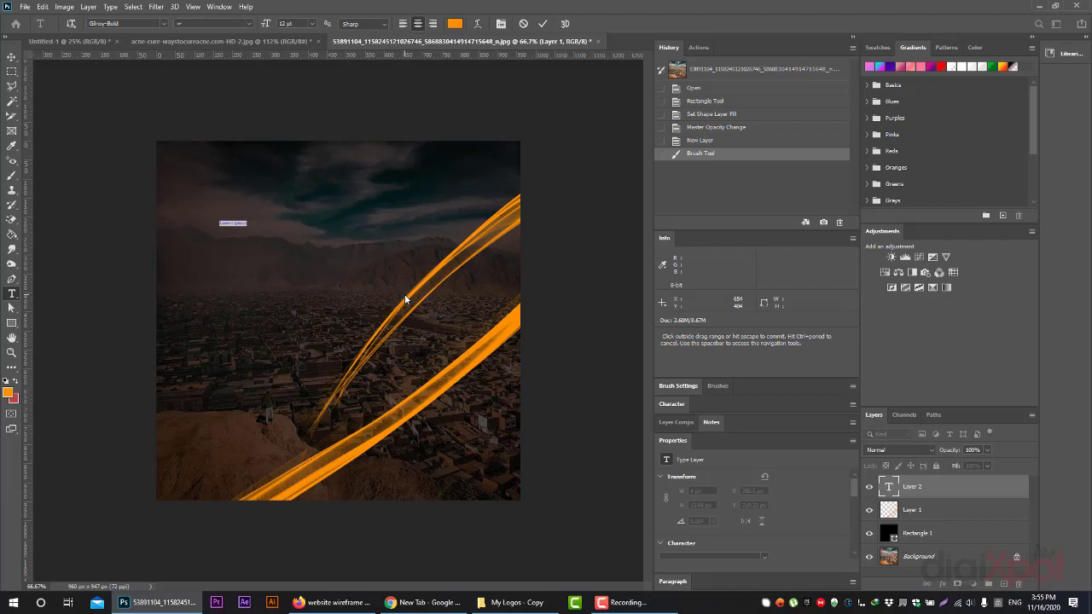
Step: Type the PAKISTAN title and set its colour to white
{"action": "type", "text": "Dai"}
{"action": "key", "text": "ctrl+a"}
{"action": "left_click", "coordinate": [454, 23]}
{"action": "left_click", "coordinate": [748, 217]}
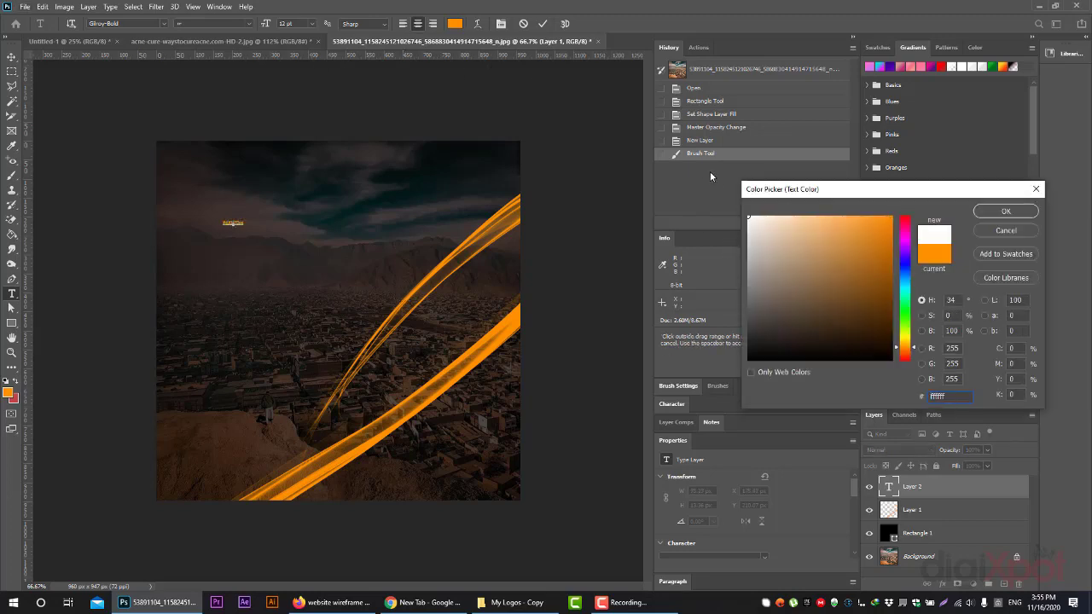
{"action": "left_click", "coordinate": [1006, 210]}
{"action": "left_click", "coordinate": [12, 56]}
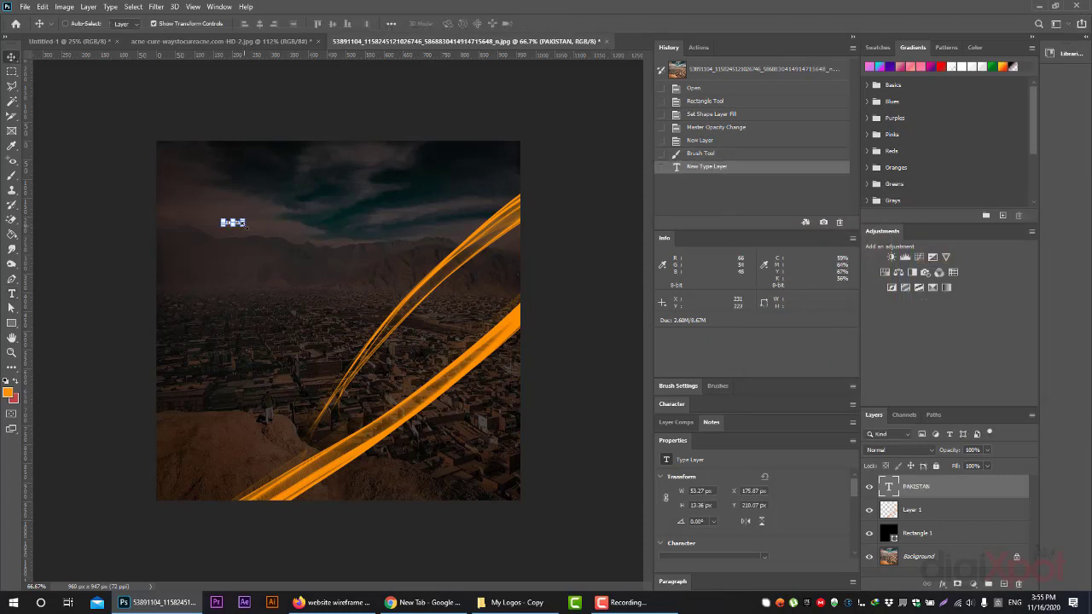
Step: Scale the PAKISTAN title up about eightfold and move it left and down
{"action": "key", "text": "ctrl+t"}
{"action": "left_click_drag", "start_coordinate": [245, 228], "coordinate": [394, 263]}
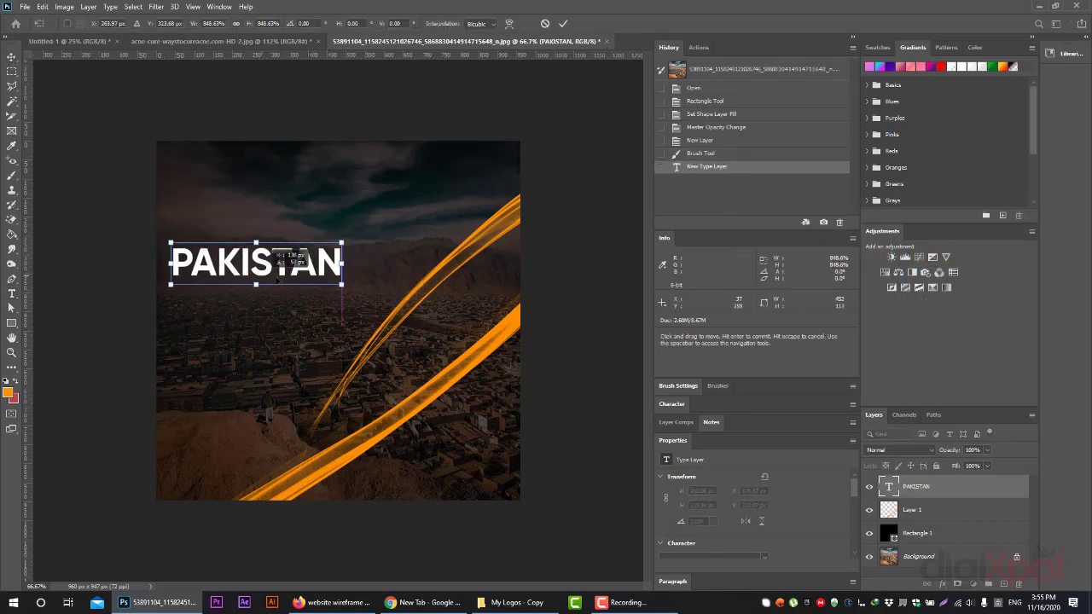
{"action": "mouse_move", "coordinate": [307, 242]}
{"action": "left_mouse_down"}
{"action": "mouse_move", "coordinate": [274, 257]}
{"action": "mouse_move", "coordinate": [321, 289]}
{"action": "left_mouse_up"}
{"action": "key", "text": "Return"}
Step: Change the duplicated line's text to 'lorem ipsum dollor'
{"action": "left_click", "coordinate": [11, 294]}
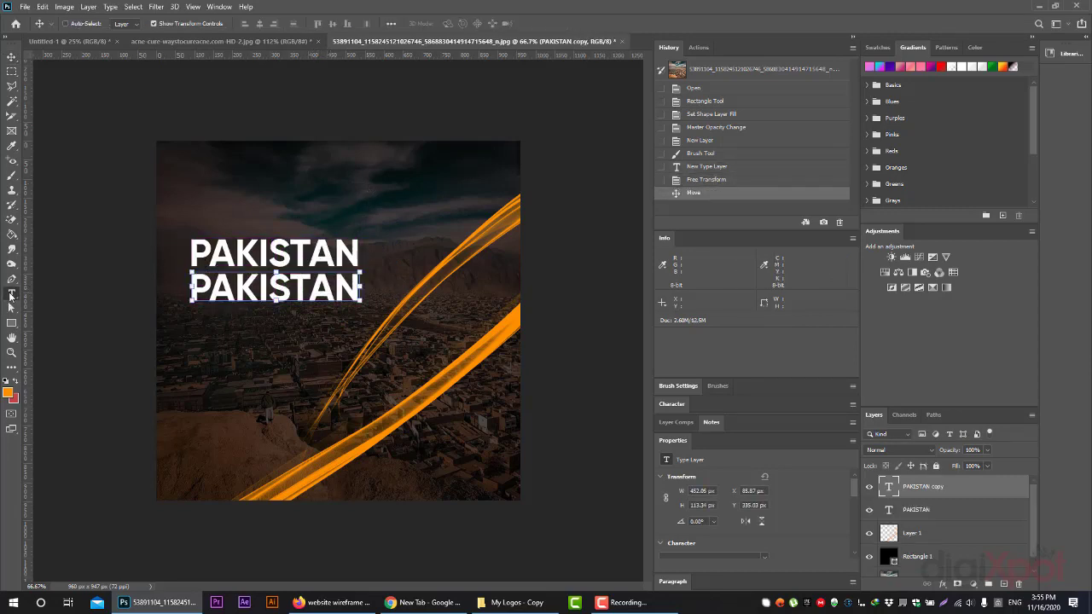
{"action": "left_click", "coordinate": [301, 279]}
{"action": "key", "text": "ctrl+a"}
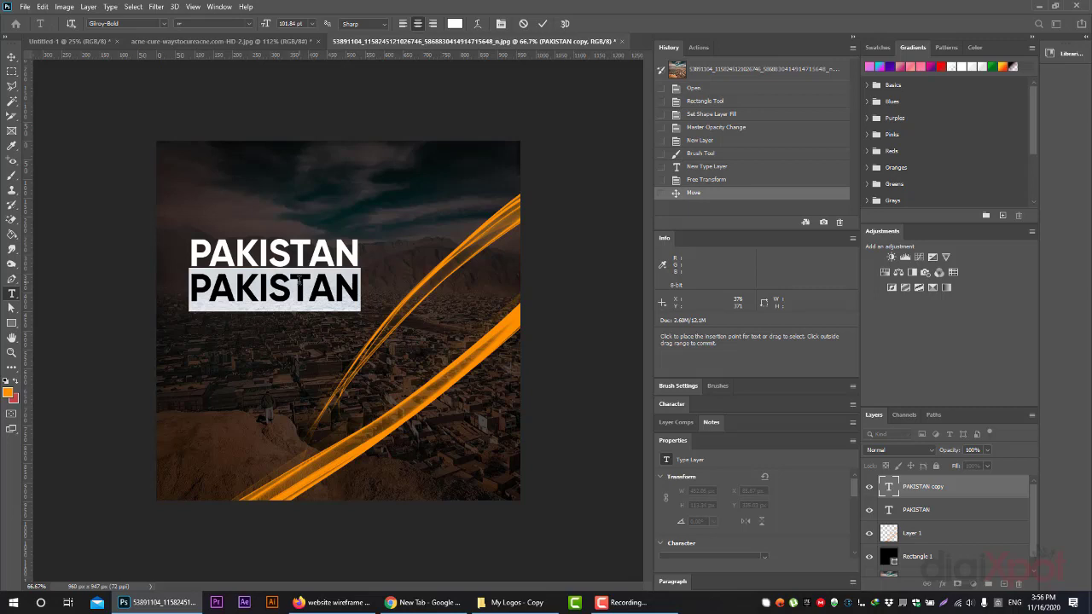
{"action": "type", "text": "lor"}
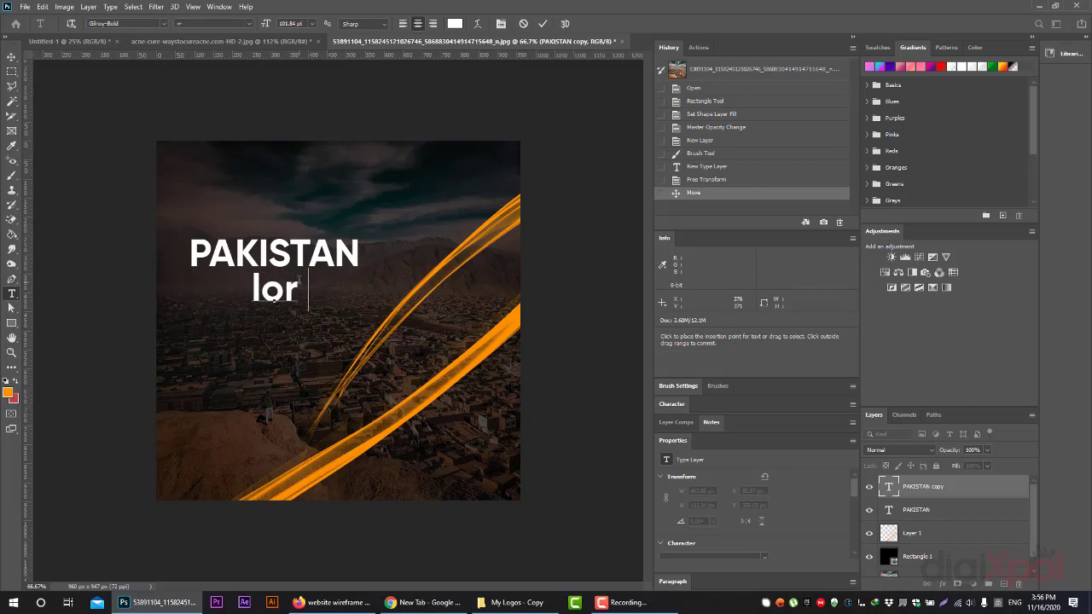
{"action": "type", "text": "em ipsu"}
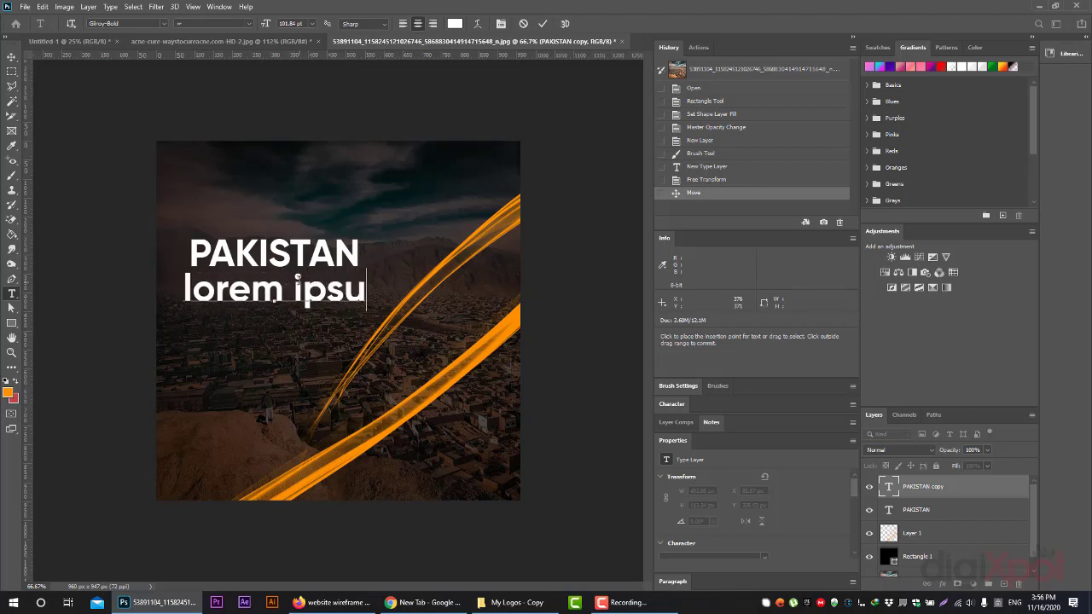
{"action": "type", "text": "m dollo"}
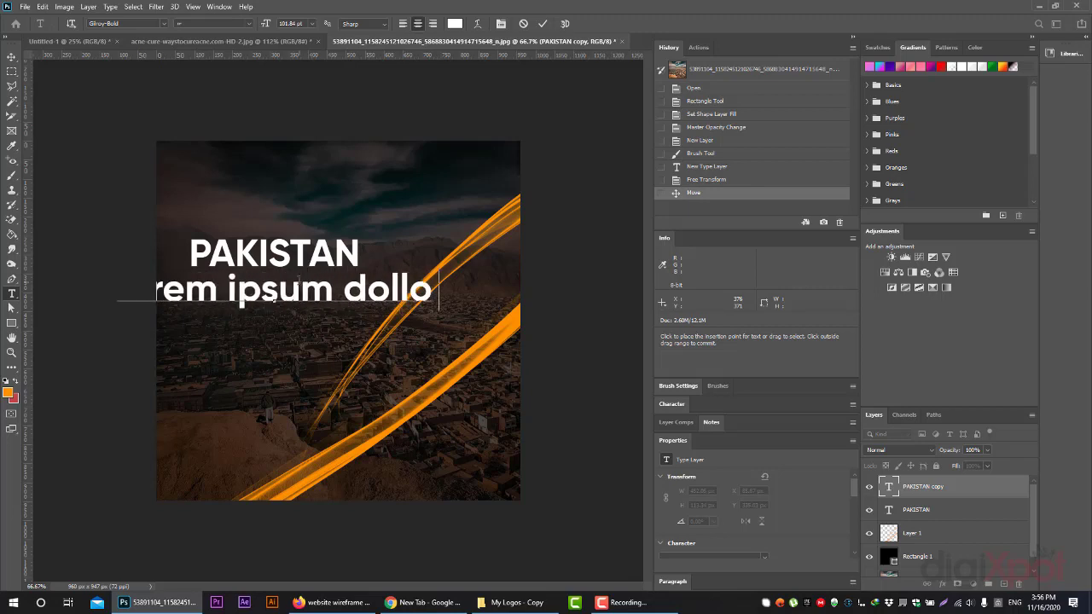
{"action": "type", "text": "r"}
Step: Give the 'lorem ipsum dollor' line a lighter font, Gilroy-Light
{"action": "key", "text": "ctrl+a"}
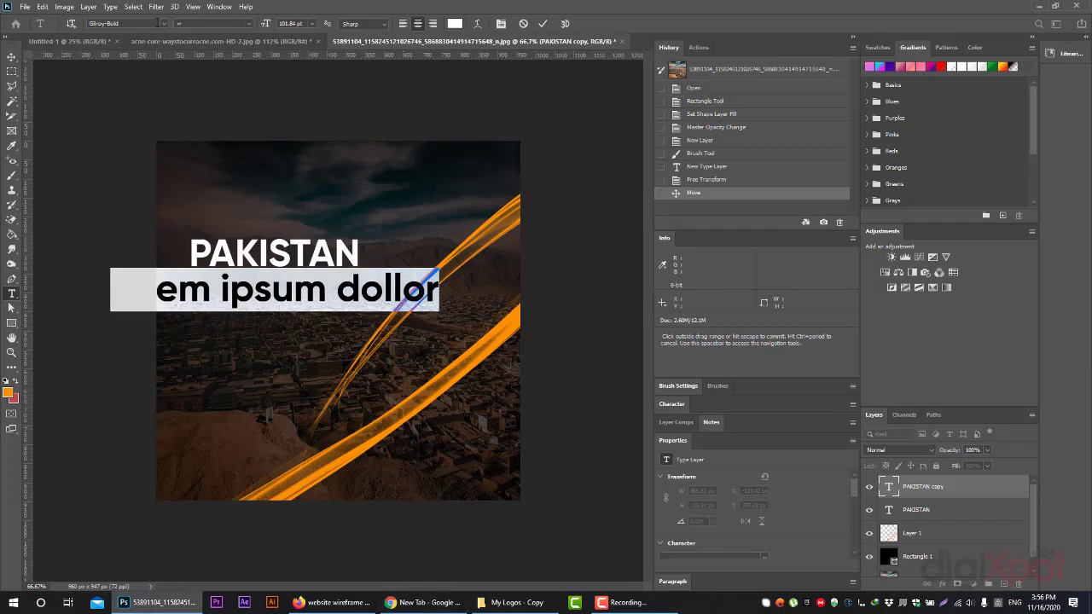
{"action": "left_click", "coordinate": [161, 25]}
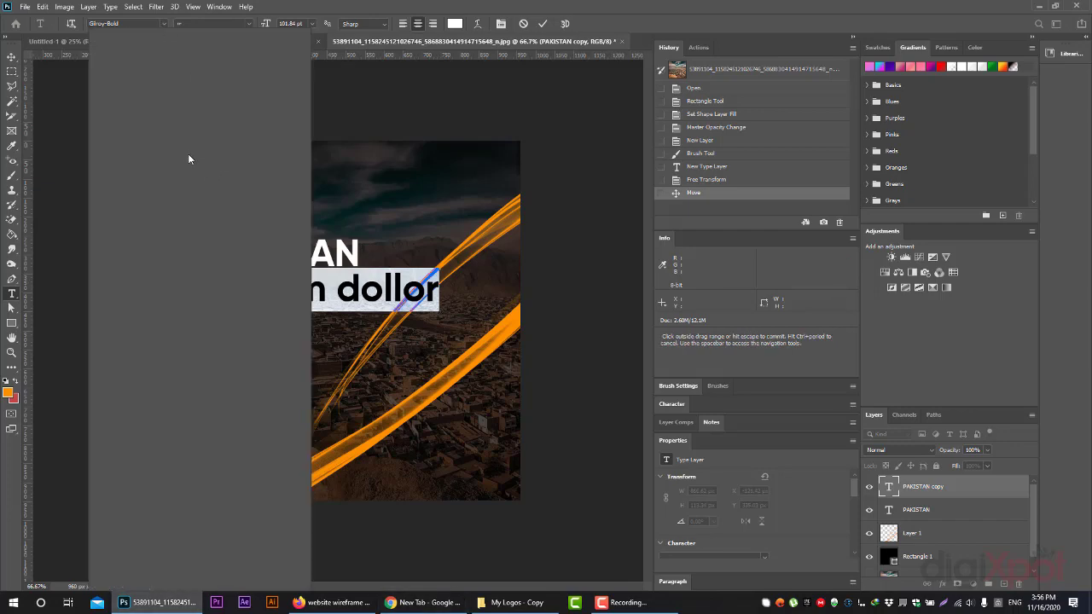
{"action": "type", "text": "Arial"}
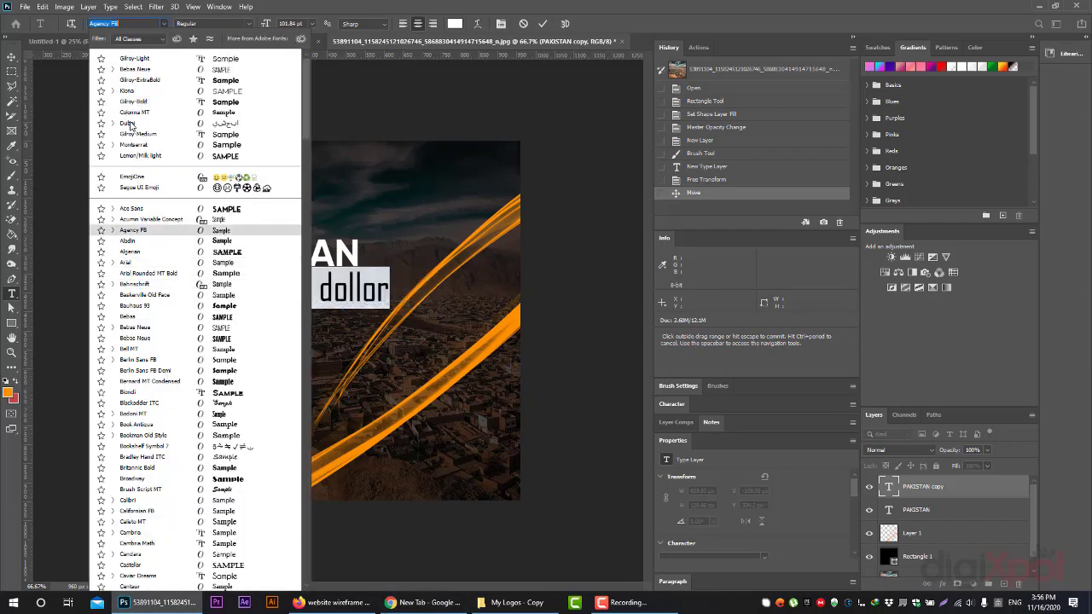
{"action": "left_click", "coordinate": [150, 56]}
{"action": "key", "text": "ctrl+Return"}
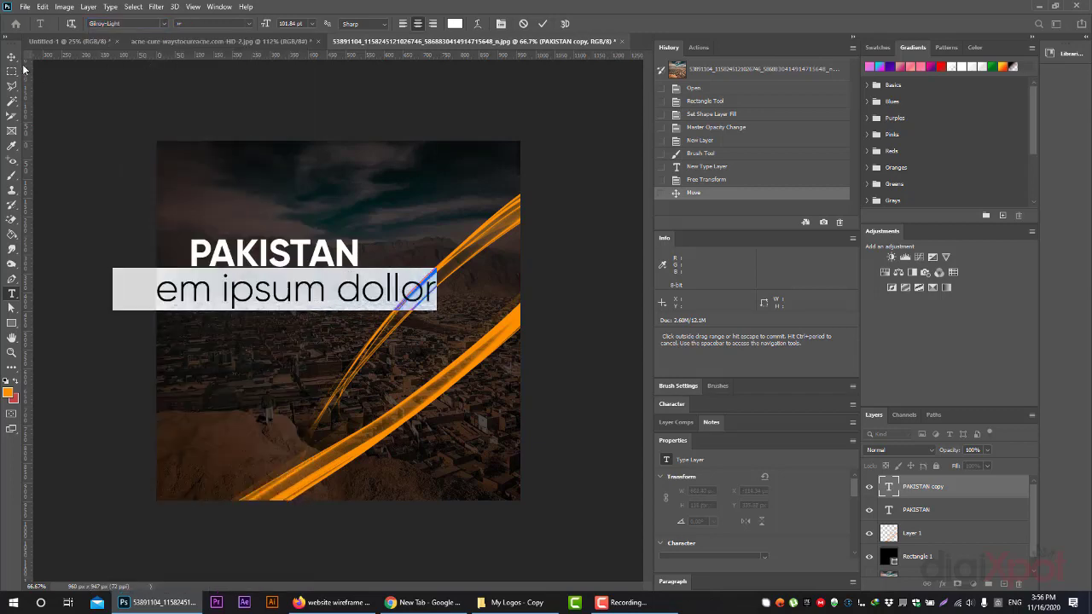
Step: Shrink the subtitle to about 62% and fit PAKISTAN just above it
{"action": "key", "text": "v"}
{"action": "left_click_drag", "start_coordinate": [437, 288], "coordinate": [317, 288]}
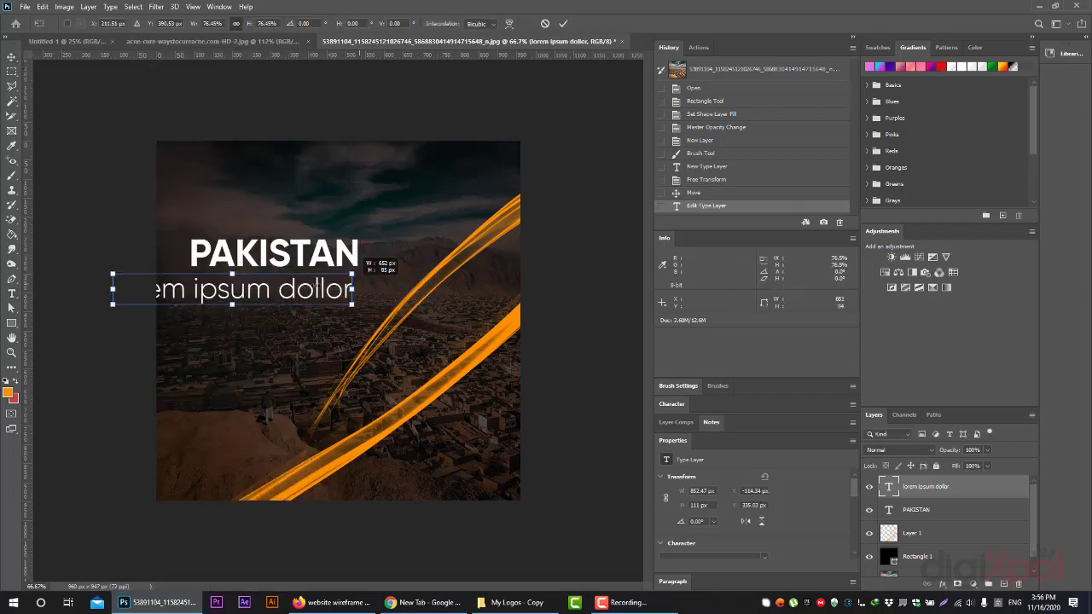
{"action": "left_click_drag", "start_coordinate": [261, 264], "coordinate": [335, 271]}
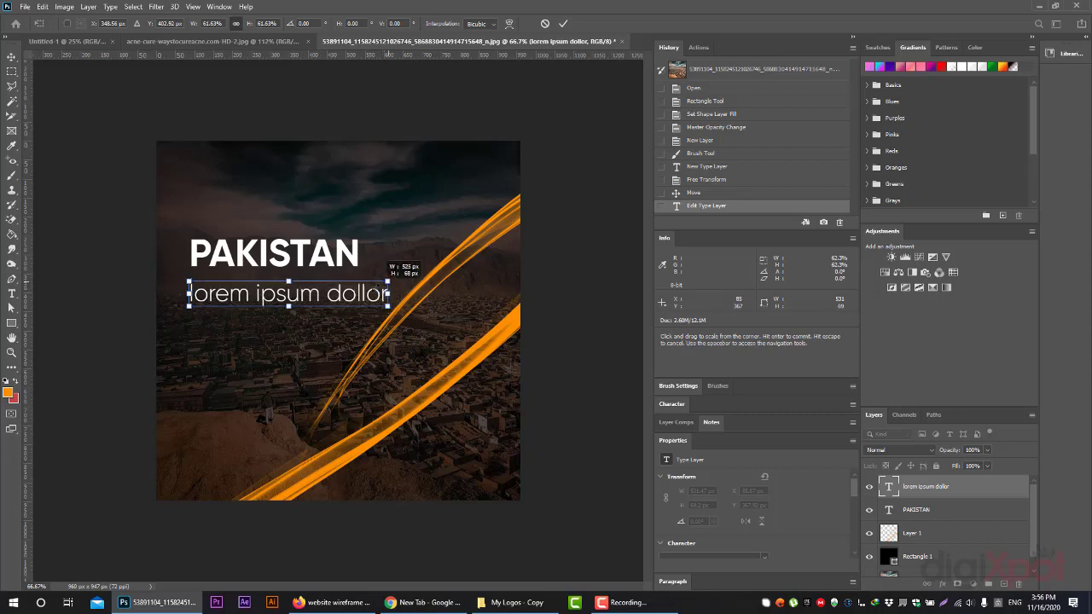
{"action": "mouse_move", "coordinate": [389, 281]}
{"action": "left_mouse_down"}
{"action": "mouse_move", "coordinate": [355, 285]}
{"action": "mouse_move", "coordinate": [322, 315]}
{"action": "left_mouse_up"}
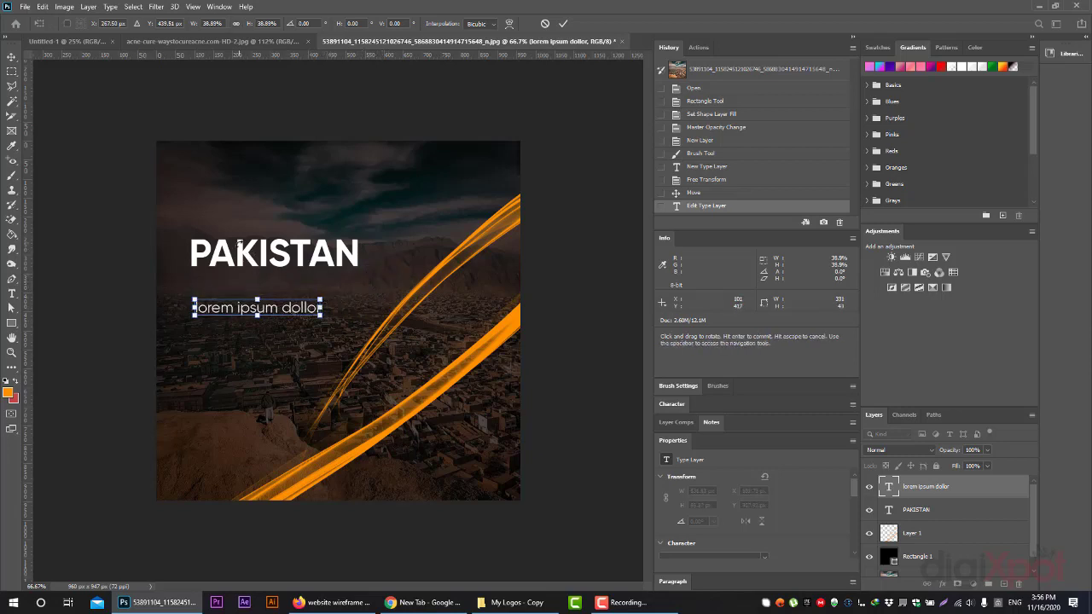
{"action": "left_click", "coordinate": [562, 22]}
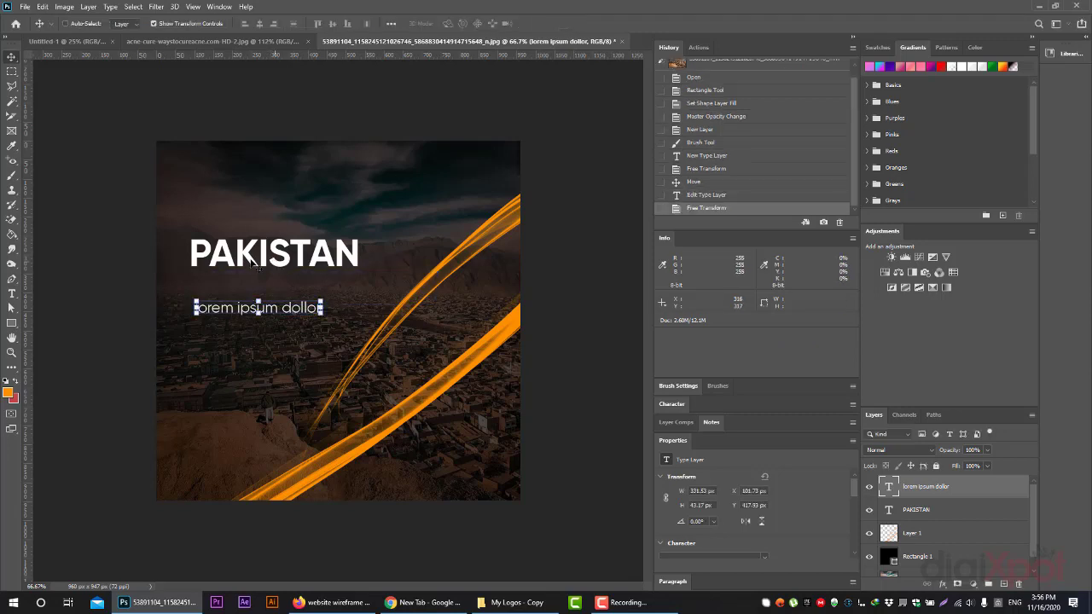
{"action": "left_click_drag", "start_coordinate": [264, 255], "coordinate": [268, 282]}
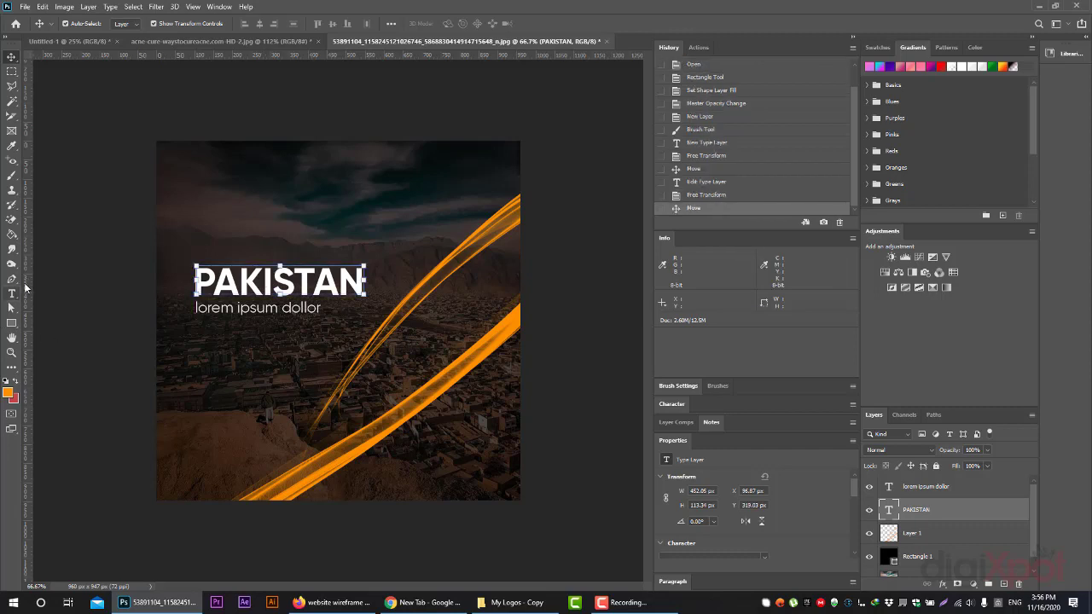
Step: Choose the Sampled Brush 15 preset for the Brush tool
{"action": "left_click", "coordinate": [13, 174]}
{"action": "left_click", "coordinate": [74, 24]}
{"action": "scroll", "coordinate": [104, 298], "scroll_direction": "down", "scroll_amount": 2}
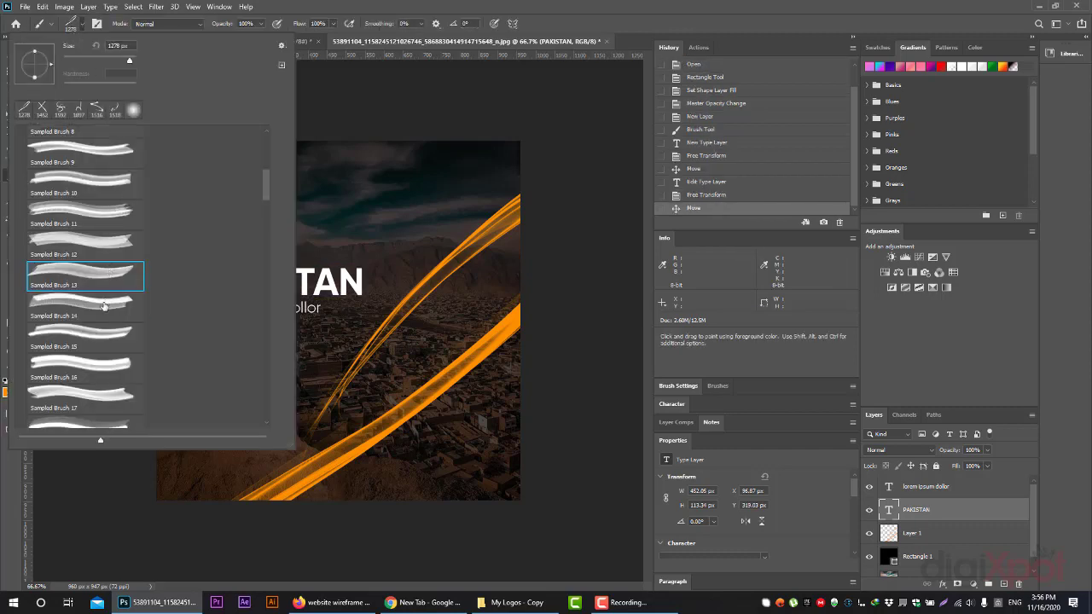
{"action": "scroll", "coordinate": [104, 305], "scroll_direction": "down", "scroll_amount": 1}
{"action": "left_click", "coordinate": [102, 315]}
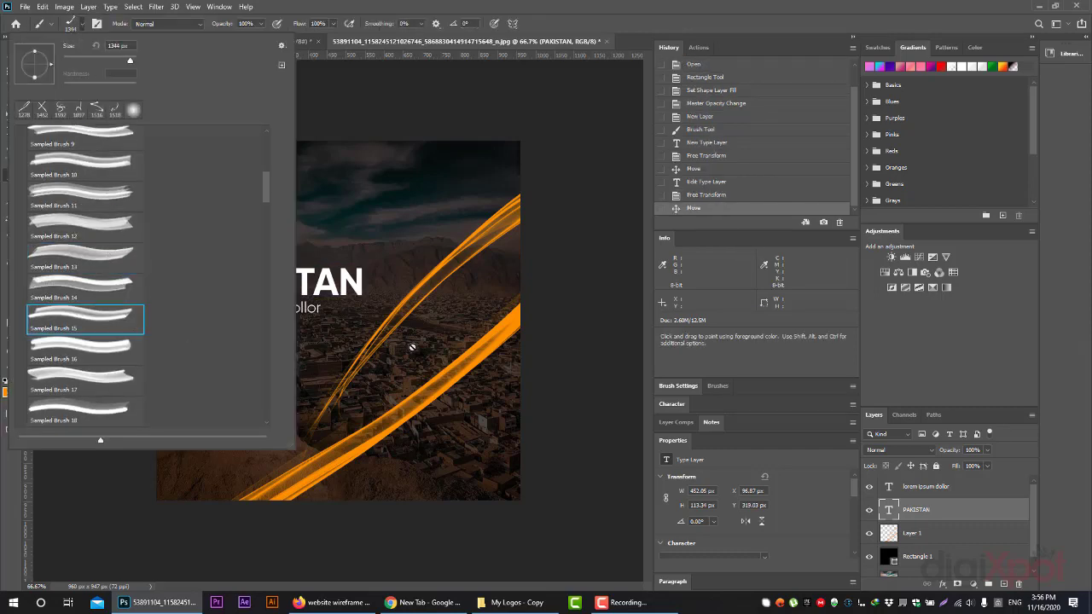
{"action": "scroll", "coordinate": [871, 520], "scroll_direction": "down", "scroll_amount": 1}
Step: Hide the orange-streak layer, add a new layer, and pick another sampled brush
{"action": "left_click", "coordinate": [871, 519]}
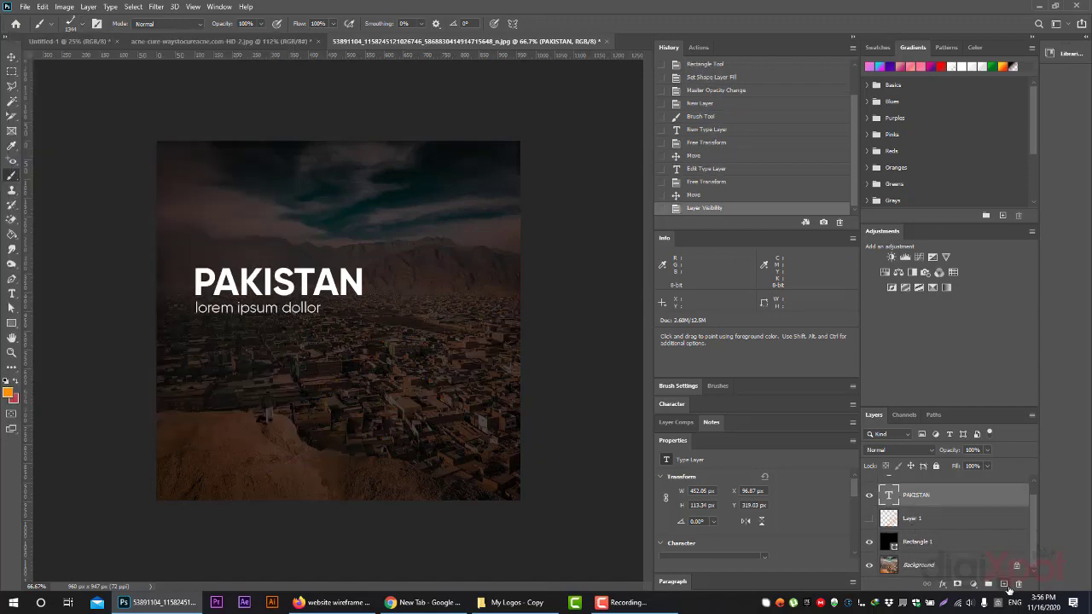
{"action": "left_click", "coordinate": [1005, 585]}
{"action": "left_click", "coordinate": [77, 27]}
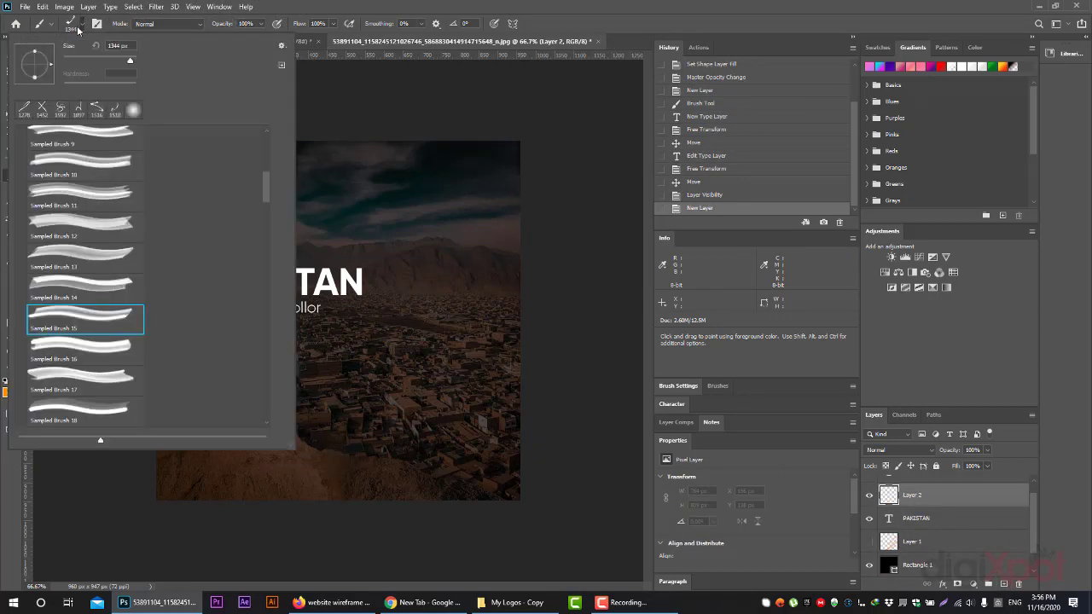
{"action": "scroll", "coordinate": [85, 290], "scroll_direction": "down", "scroll_amount": 1}
{"action": "left_click", "coordinate": [85, 314]}
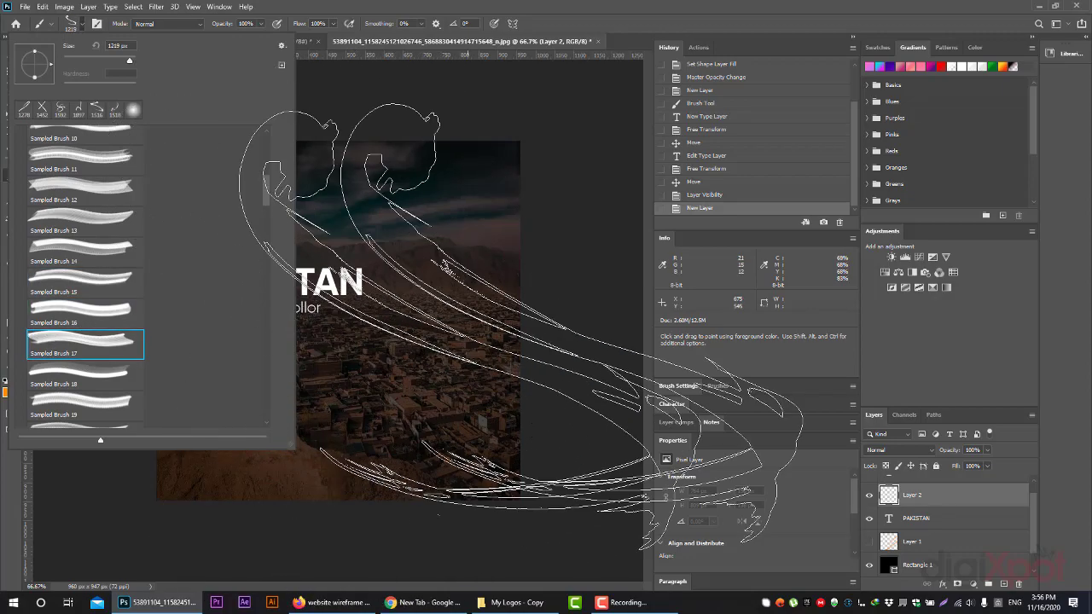
{"action": "left_click", "coordinate": [77, 25]}
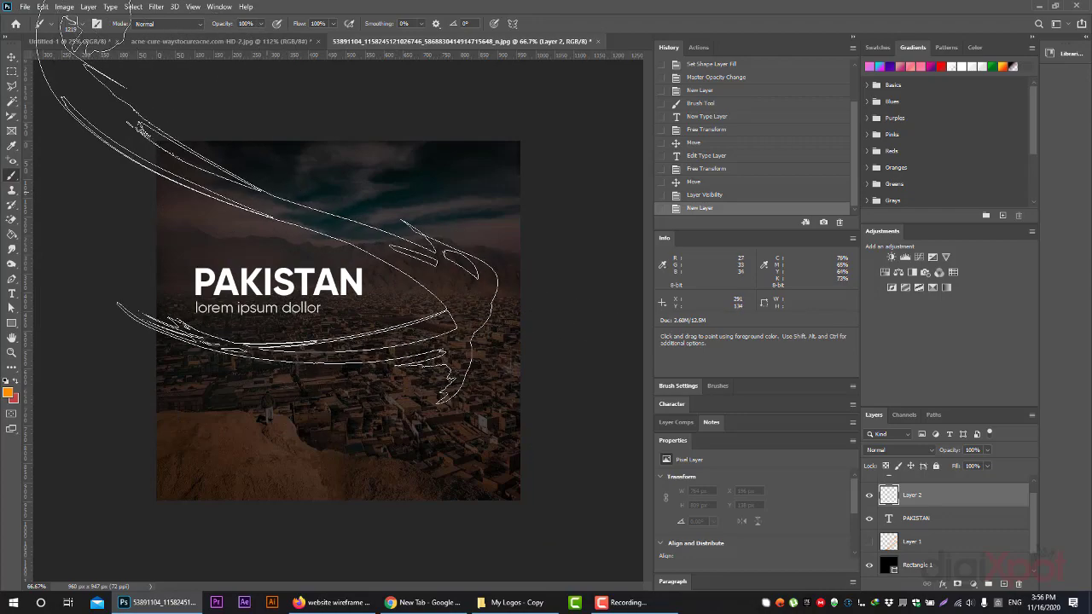
Step: Replace the orange stamp with a red swoosh stamped around the title
{"action": "left_click", "coordinate": [266, 216]}
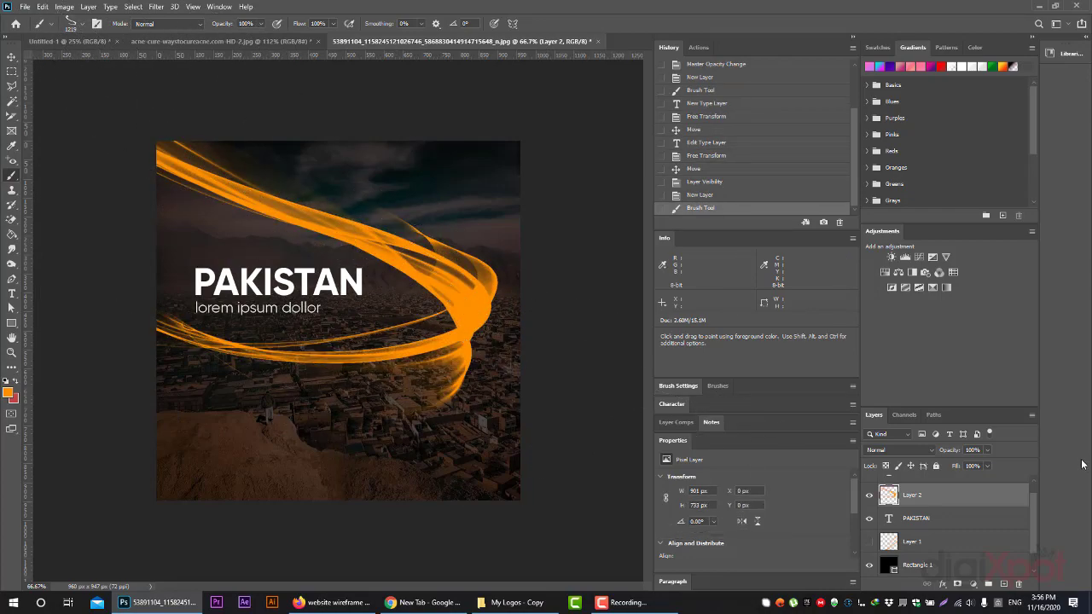
{"action": "key", "text": "ctrl+z"}
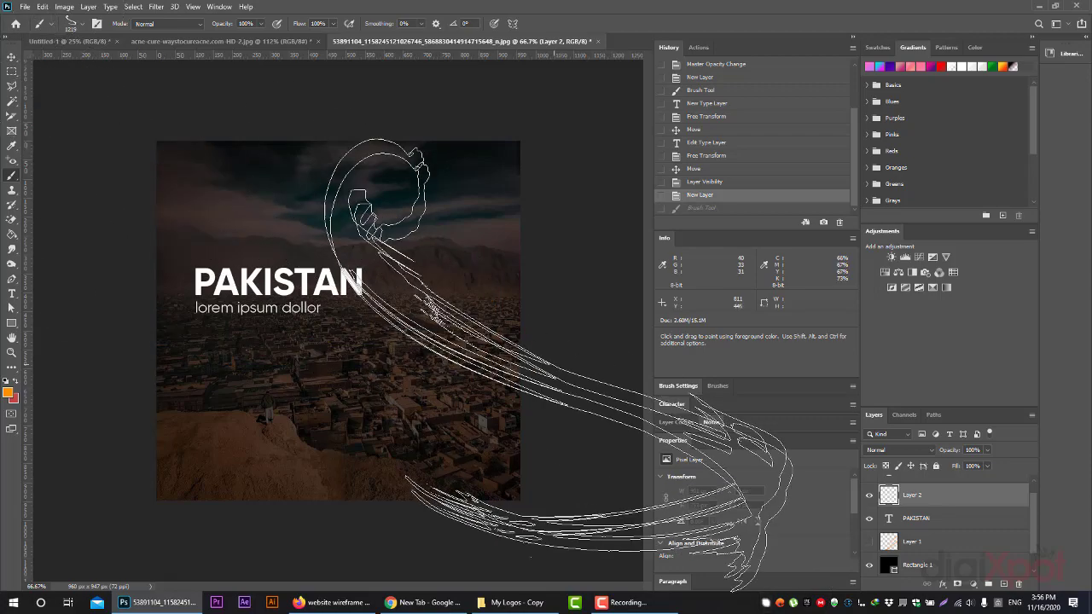
{"action": "left_click", "coordinate": [10, 395]}
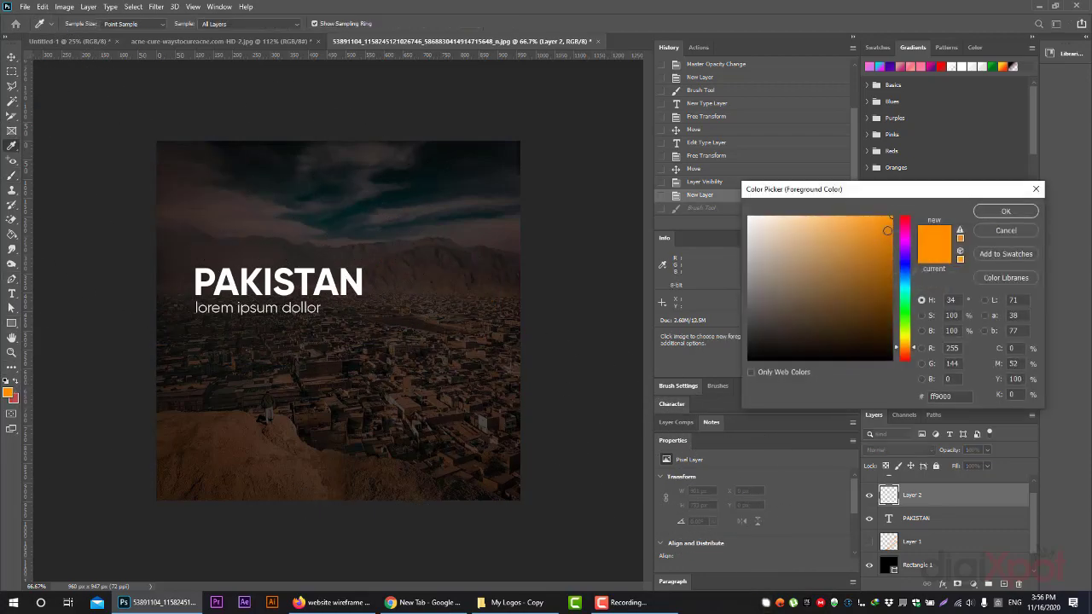
{"action": "left_click", "coordinate": [906, 219]}
{"action": "left_click", "coordinate": [1028, 210]}
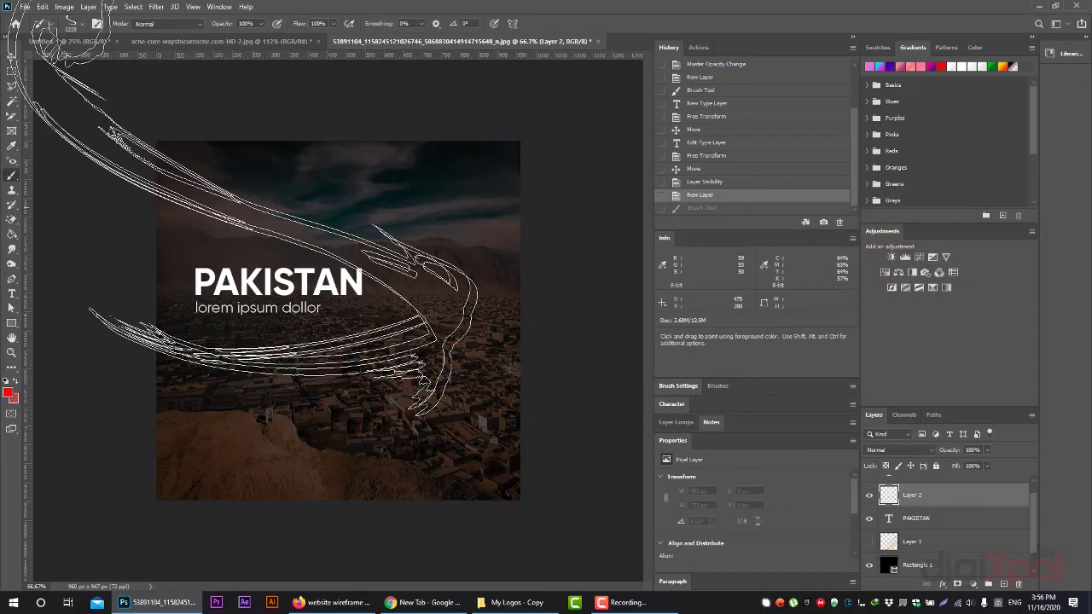
{"action": "left_click", "coordinate": [253, 203]}
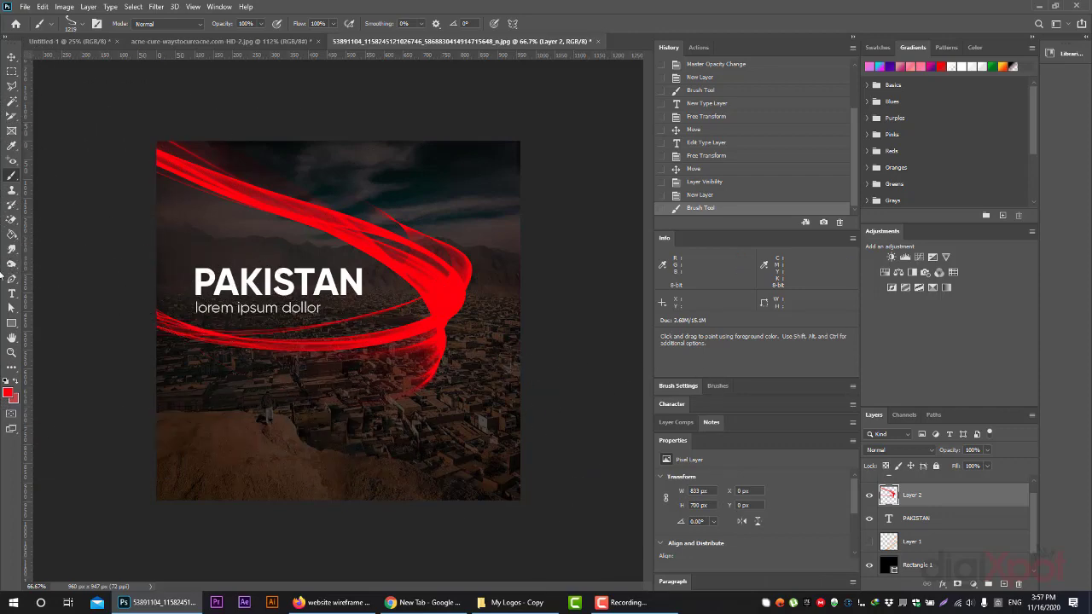
Step: Draw a wide white-filled rectangle across the bottom of the photo
{"action": "left_click", "coordinate": [12, 324]}
{"action": "left_click_drag", "start_coordinate": [93, 403], "coordinate": [614, 525]}
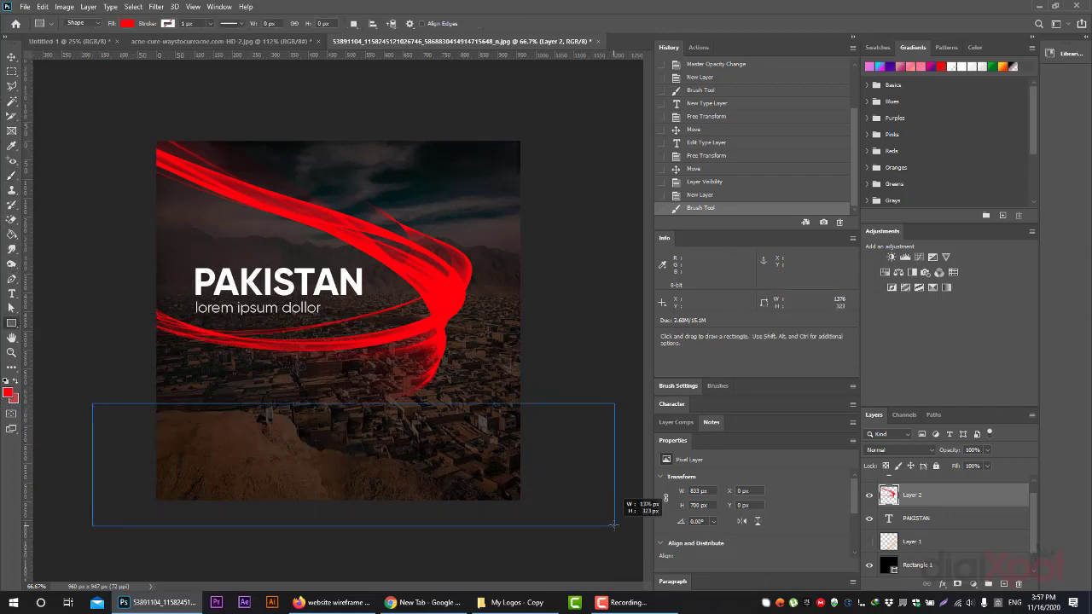
{"action": "left_click", "coordinate": [127, 23]}
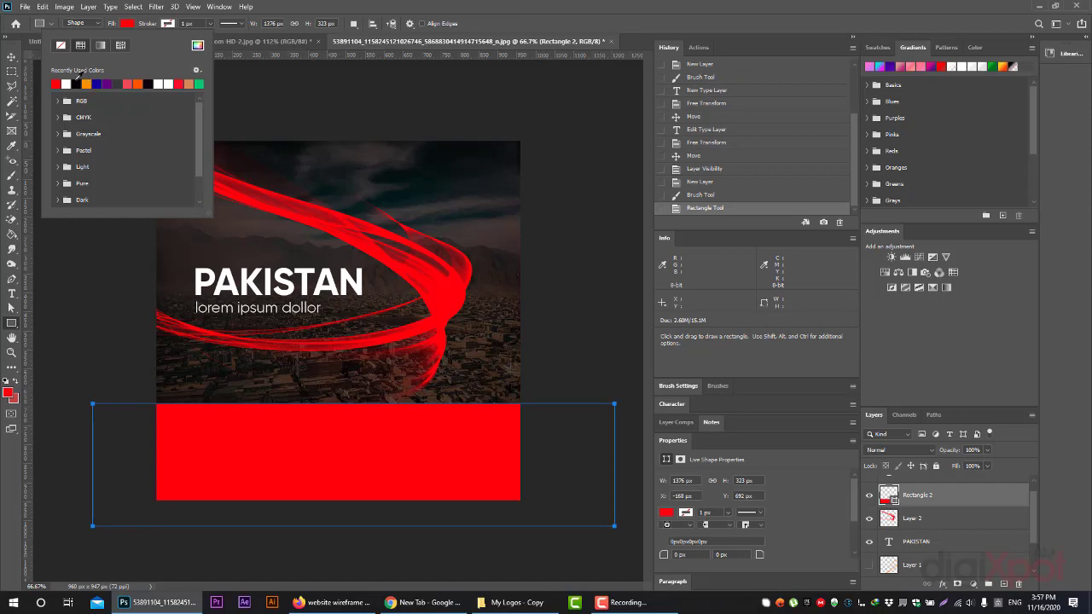
{"action": "left_click", "coordinate": [67, 83]}
Step: Slant the white rectangle's top edge upward to the right and lower it
{"action": "left_click", "coordinate": [12, 58]}
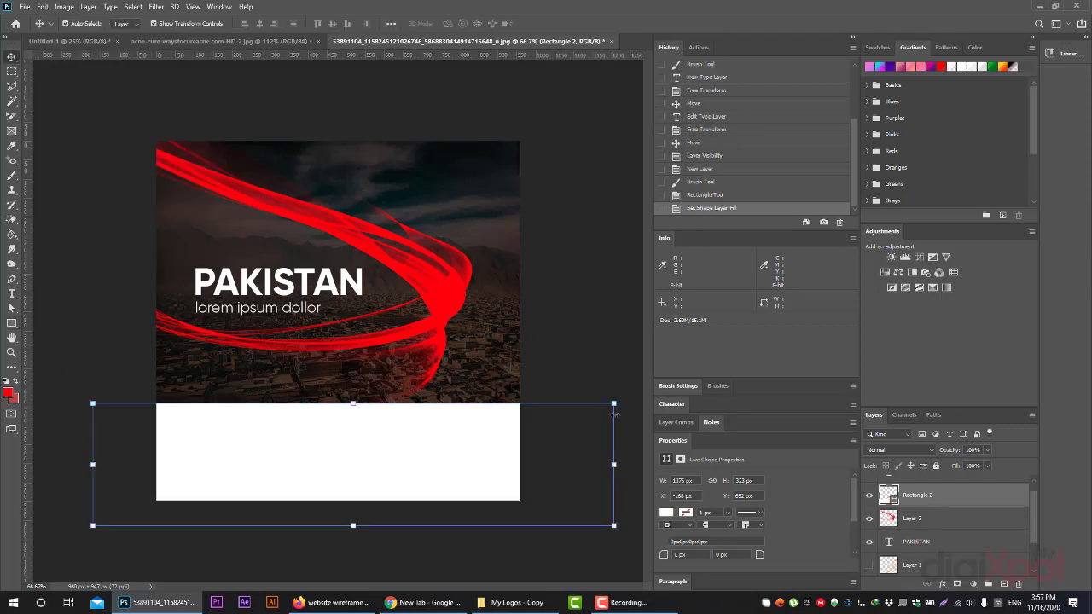
{"action": "left_click_drag", "start_coordinate": [615, 404], "coordinate": [586, 290]}
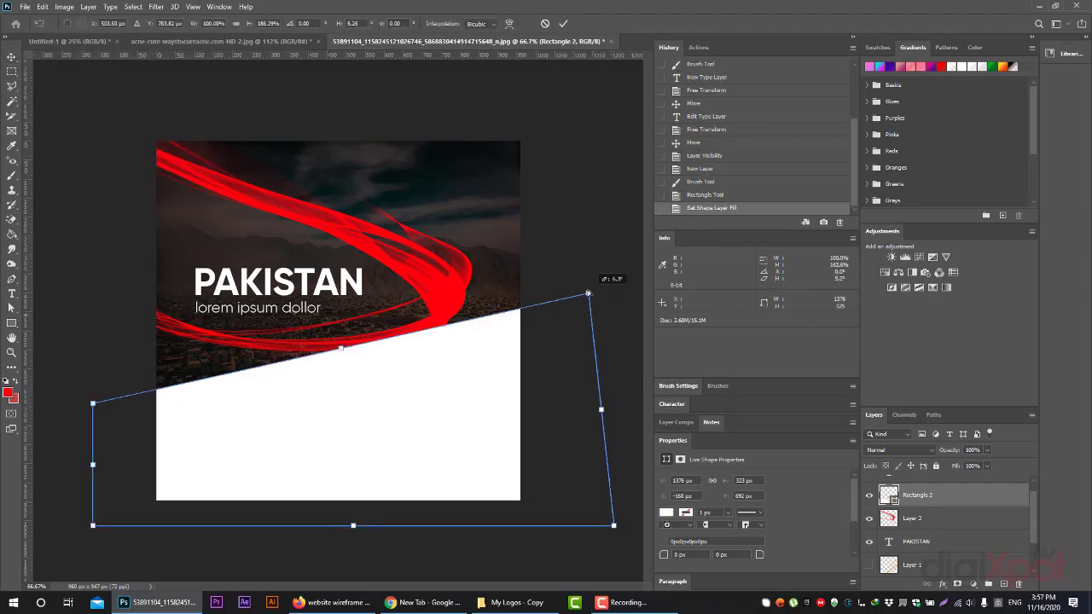
{"action": "left_click_drag", "start_coordinate": [342, 395], "coordinate": [334, 458]}
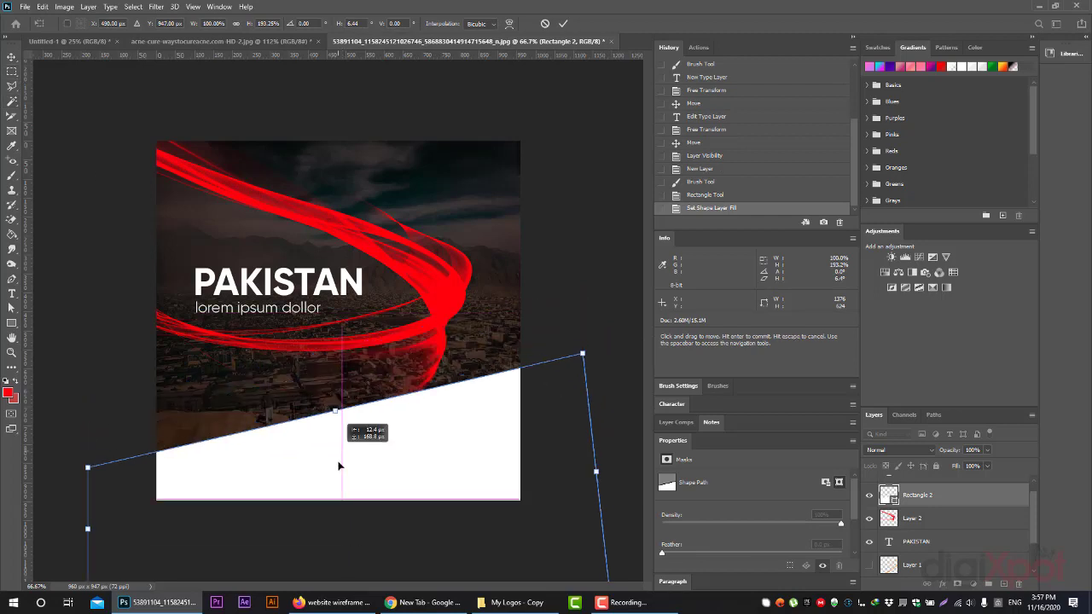
{"action": "left_click", "coordinate": [563, 24]}
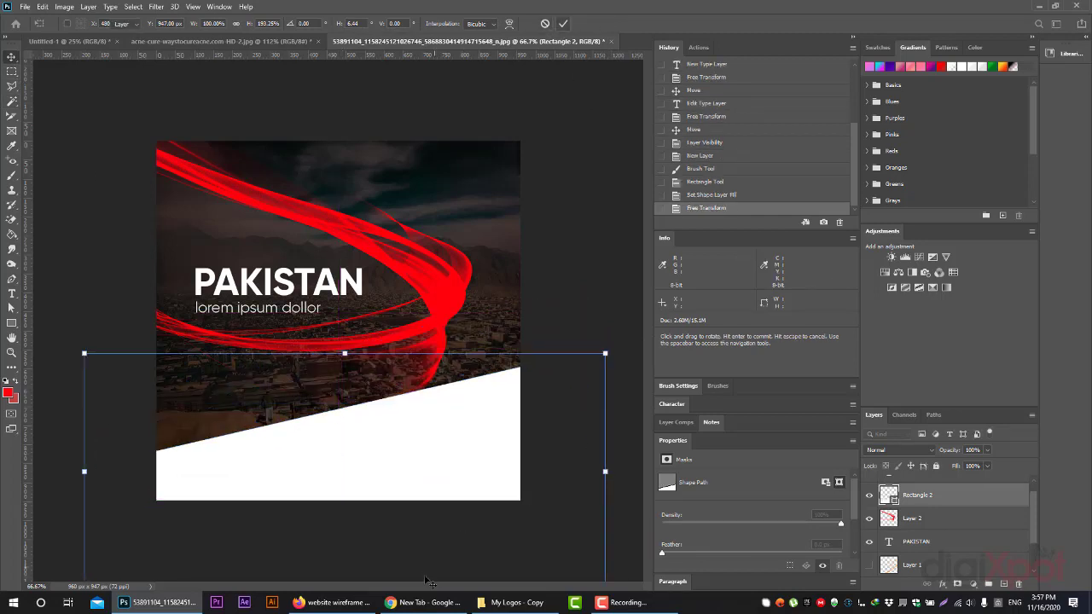
{"action": "left_click", "coordinate": [512, 602]}
Step: Browse to the dg folder on My Stuff (D:) and select Digixpot-Recovered.png
{"action": "left_click", "coordinate": [288, 425]}
{"action": "left_click", "coordinate": [168, 42]}
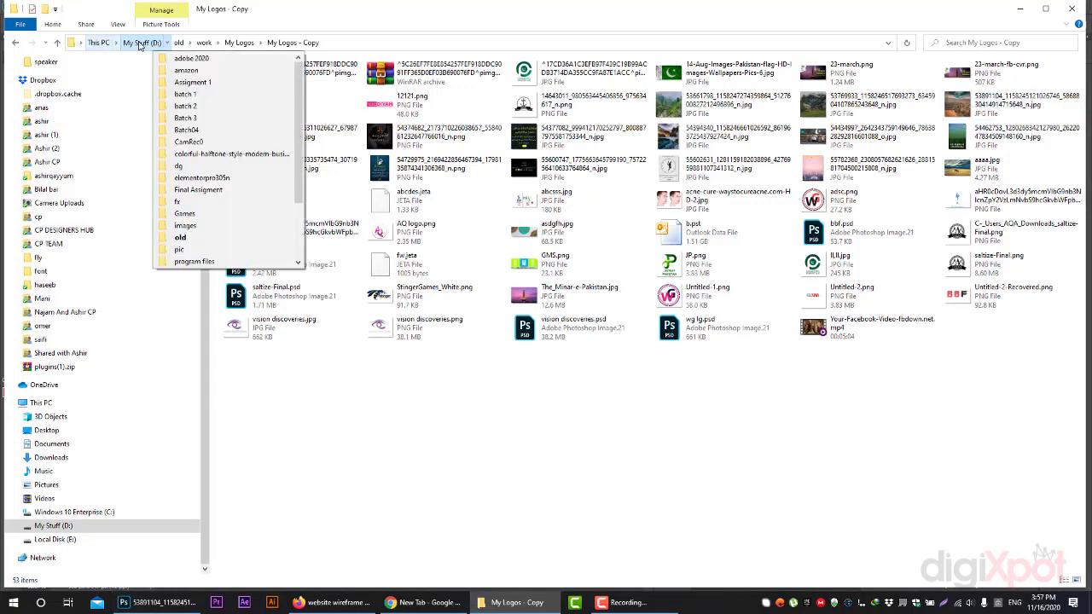
{"action": "left_click", "coordinate": [141, 42]}
{"action": "double_click", "coordinate": [807, 92]}
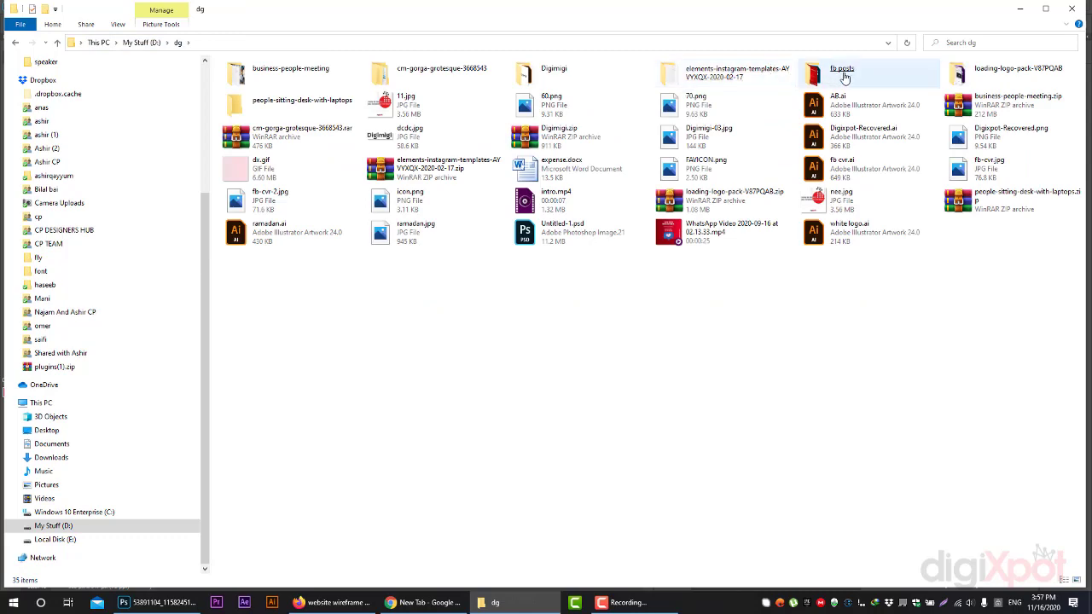
{"action": "double_click", "coordinate": [832, 75]}
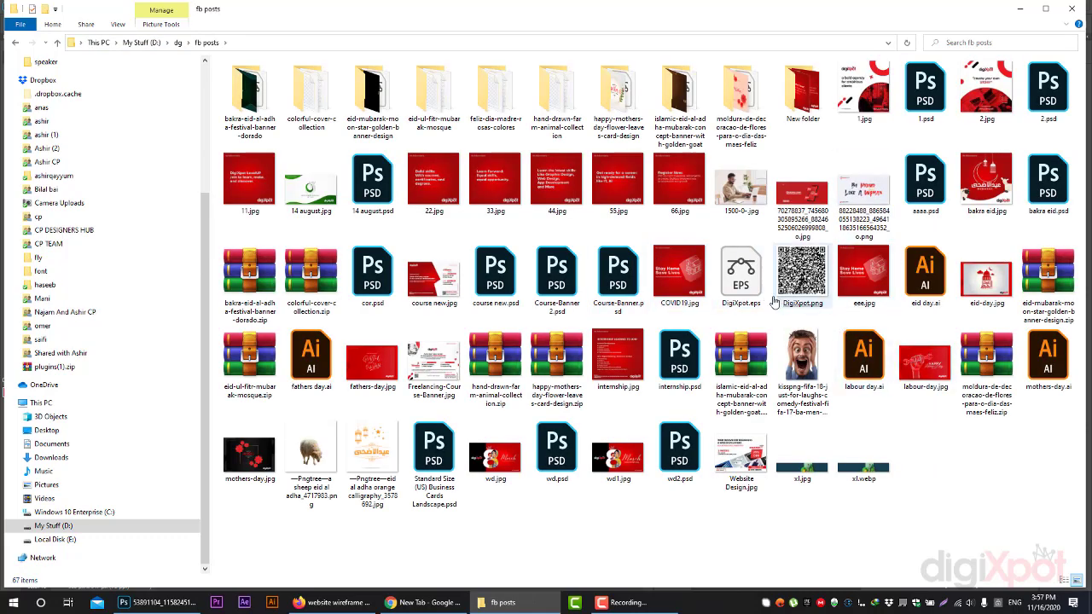
{"action": "key", "text": "BackSpace"}
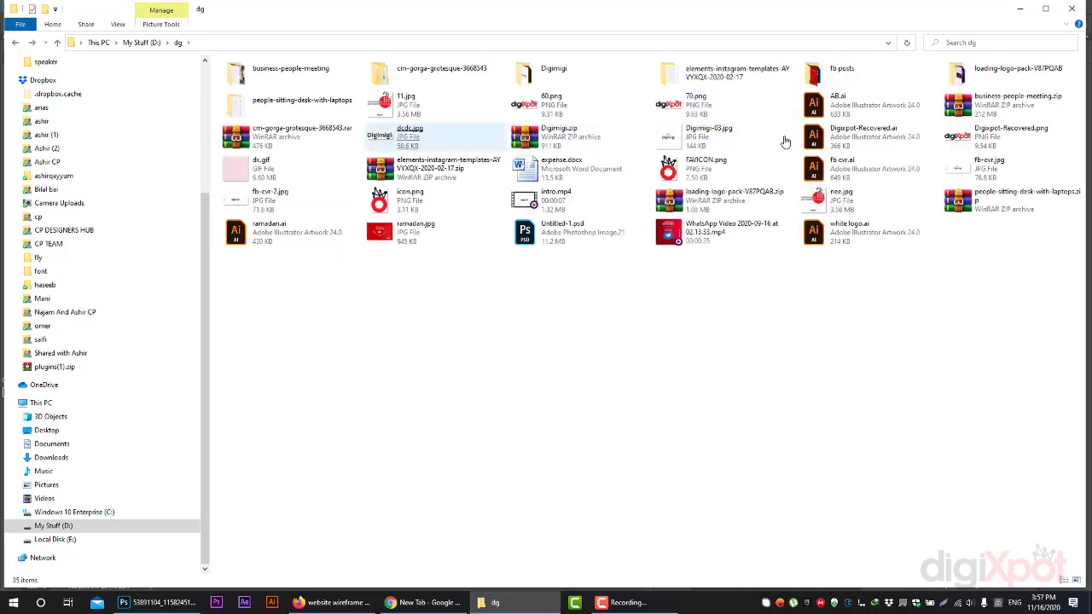
{"action": "left_click", "coordinate": [1029, 134]}
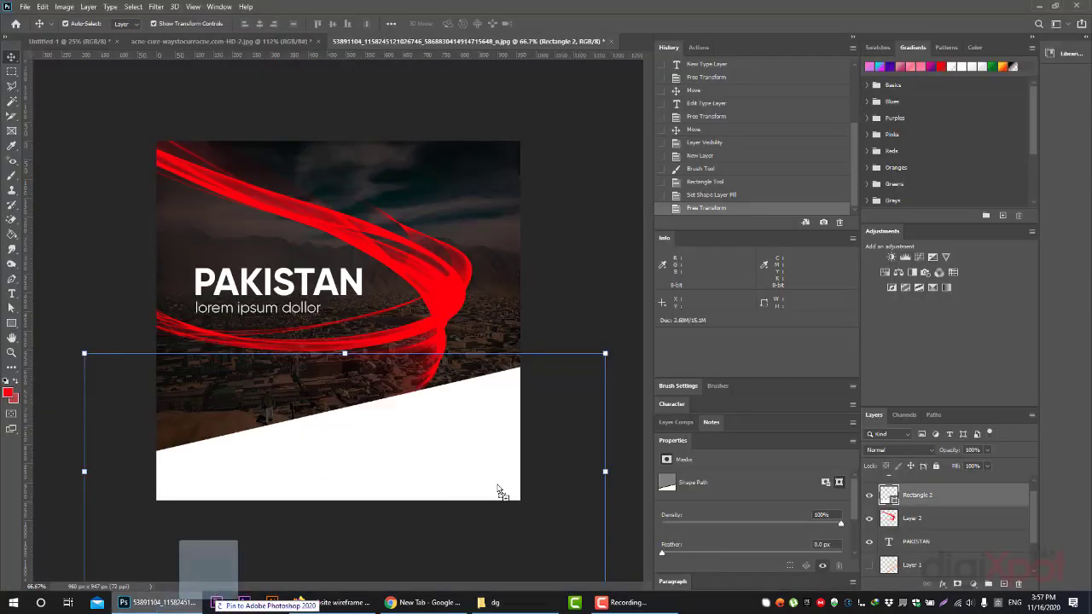
Step: Place Digixpot-Recovered.png, scaled small, in the poster's bottom-right white area
{"action": "mouse_move", "coordinate": [189, 608]}
{"action": "left_mouse_down"}
{"action": "mouse_move", "coordinate": [405, 324]}
{"action": "mouse_move", "coordinate": [467, 455]}
{"action": "left_mouse_up"}
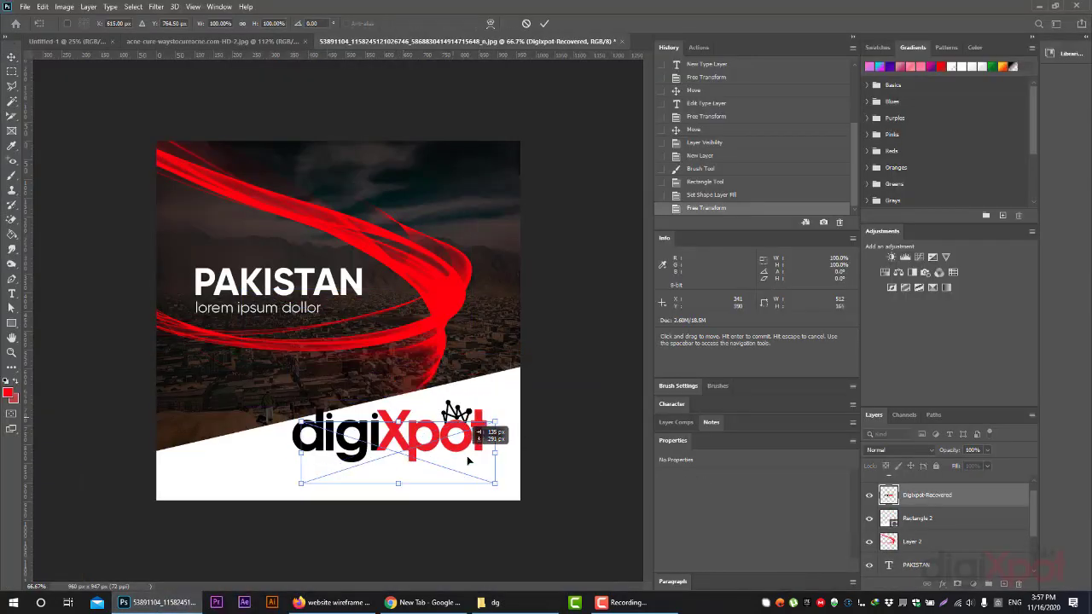
{"action": "mouse_move", "coordinate": [500, 416]}
{"action": "left_mouse_down"}
{"action": "mouse_move", "coordinate": [448, 449]}
{"action": "mouse_move", "coordinate": [483, 453]}
{"action": "left_mouse_up"}
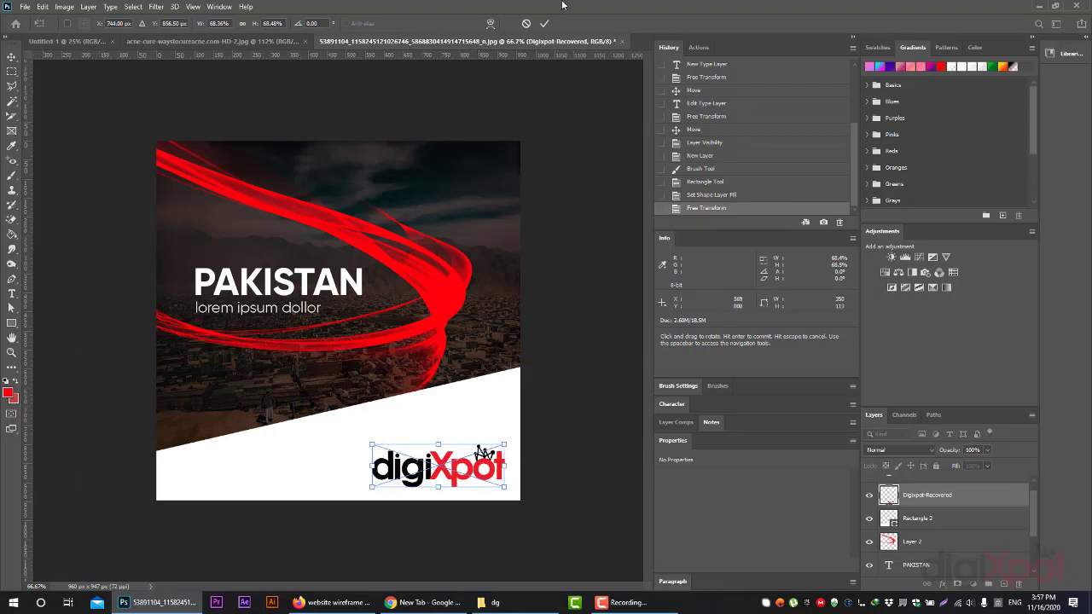
{"action": "left_click", "coordinate": [546, 23]}
Step: Duplicate the white diagonal shape beneath itself and fill the copy red
{"action": "left_click", "coordinate": [917, 522]}
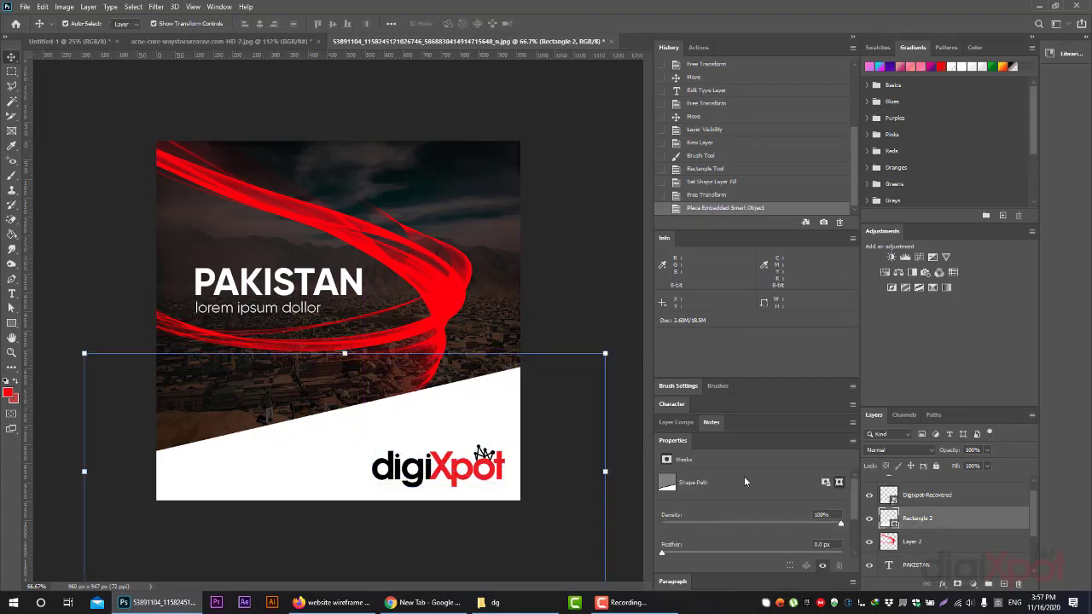
{"action": "mouse_move", "coordinate": [504, 407]}
{"action": "left_mouse_down"}
{"action": "mouse_move", "coordinate": [487, 445]}
{"action": "mouse_move", "coordinate": [501, 421]}
{"action": "left_mouse_up"}
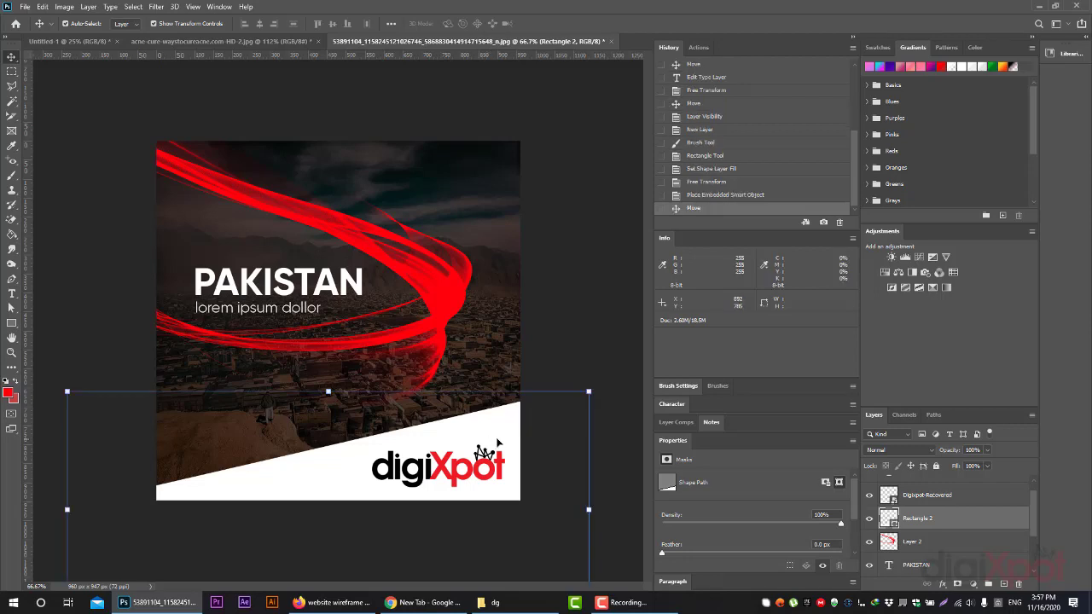
{"action": "left_click", "coordinate": [501, 421], "text": "alt"}
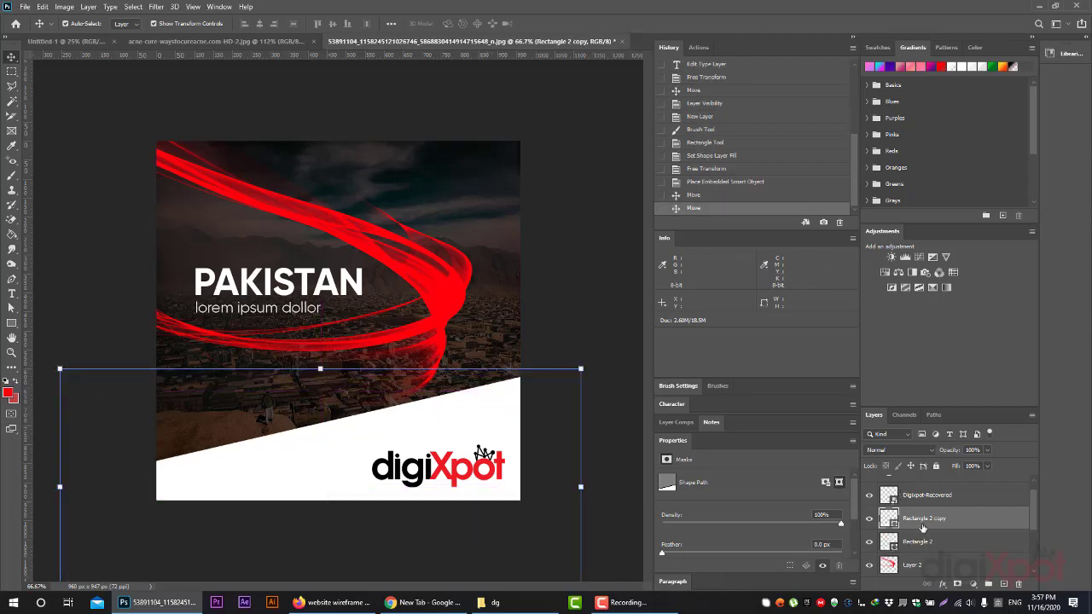
{"action": "key", "text": "ctrl+bracketleft"}
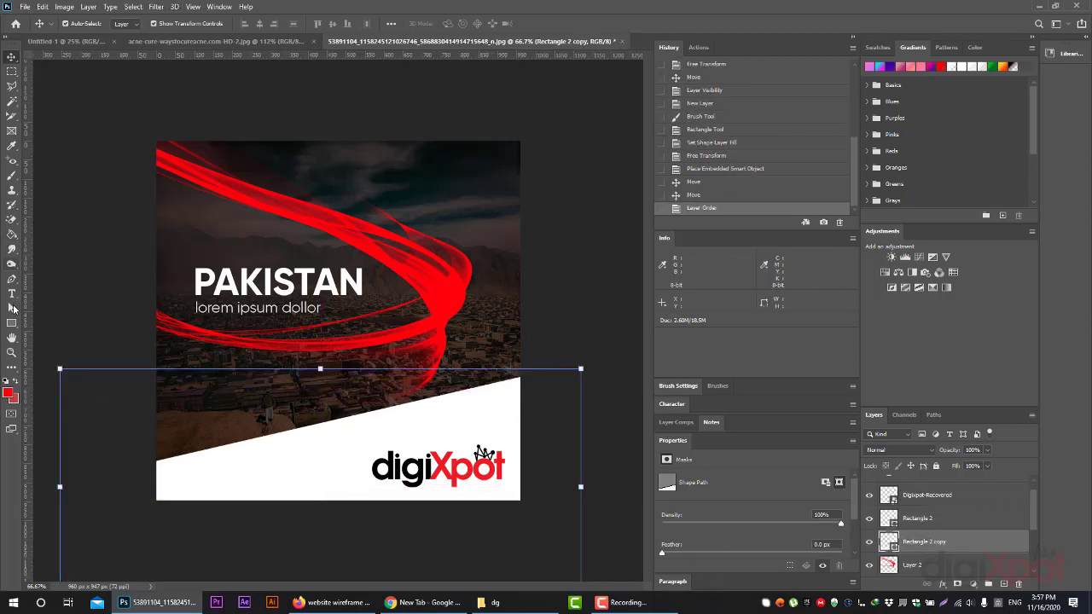
{"action": "left_click", "coordinate": [11, 323]}
{"action": "left_click", "coordinate": [128, 23]}
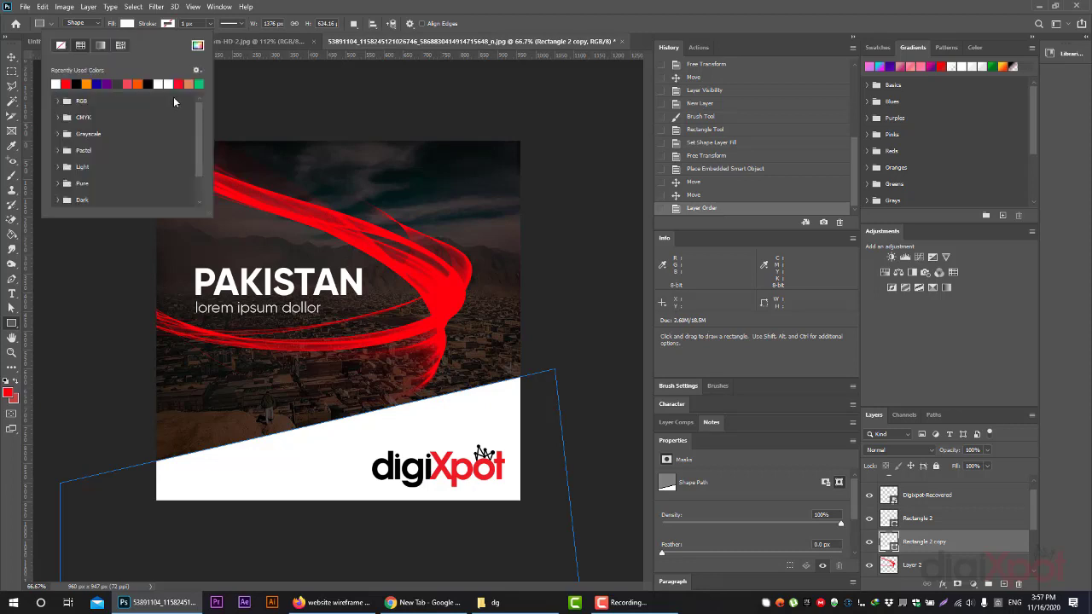
{"action": "left_click", "coordinate": [67, 83]}
{"action": "key", "text": "Return"}
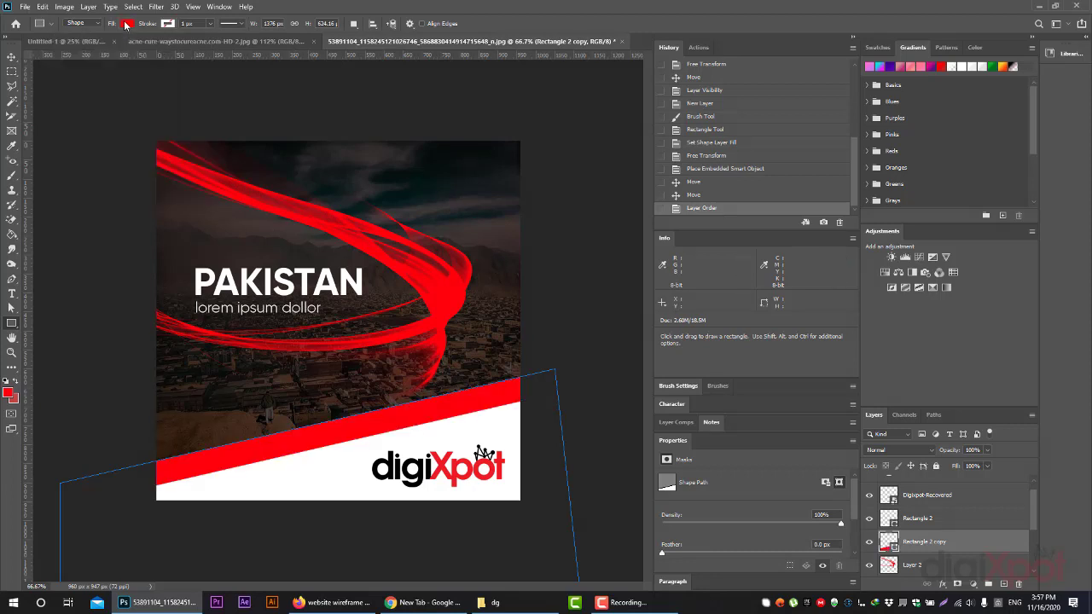
Step: Lower the red shape slightly and rotate it about 7 degrees
{"action": "key", "text": "v"}
{"action": "left_click_drag", "start_coordinate": [480, 430], "coordinate": [480, 444]}
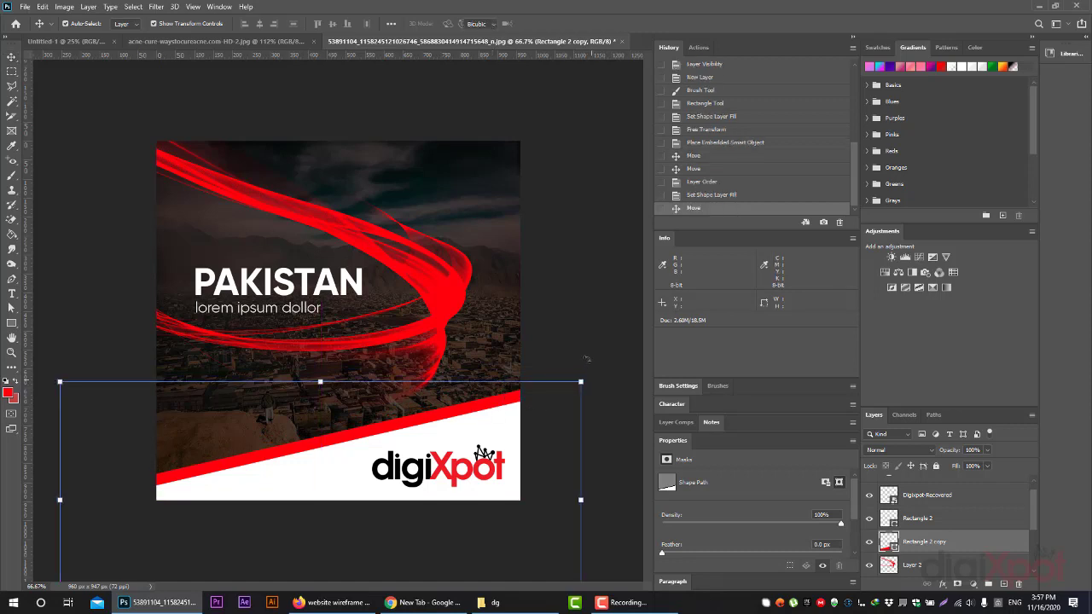
{"action": "left_click_drag", "start_coordinate": [586, 359], "coordinate": [555, 416]}
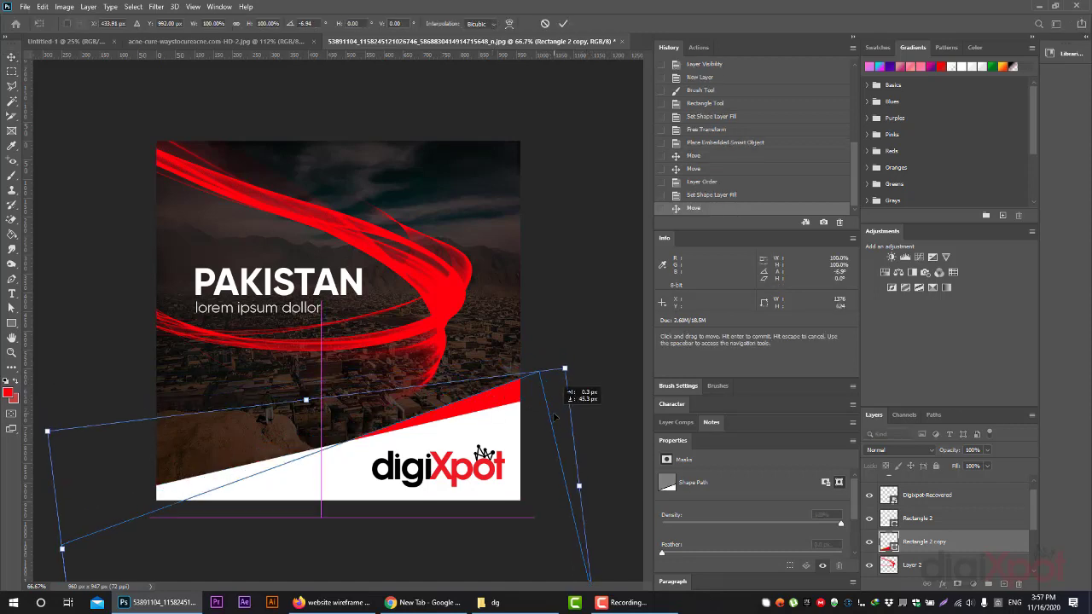
{"action": "left_click", "coordinate": [563, 23]}
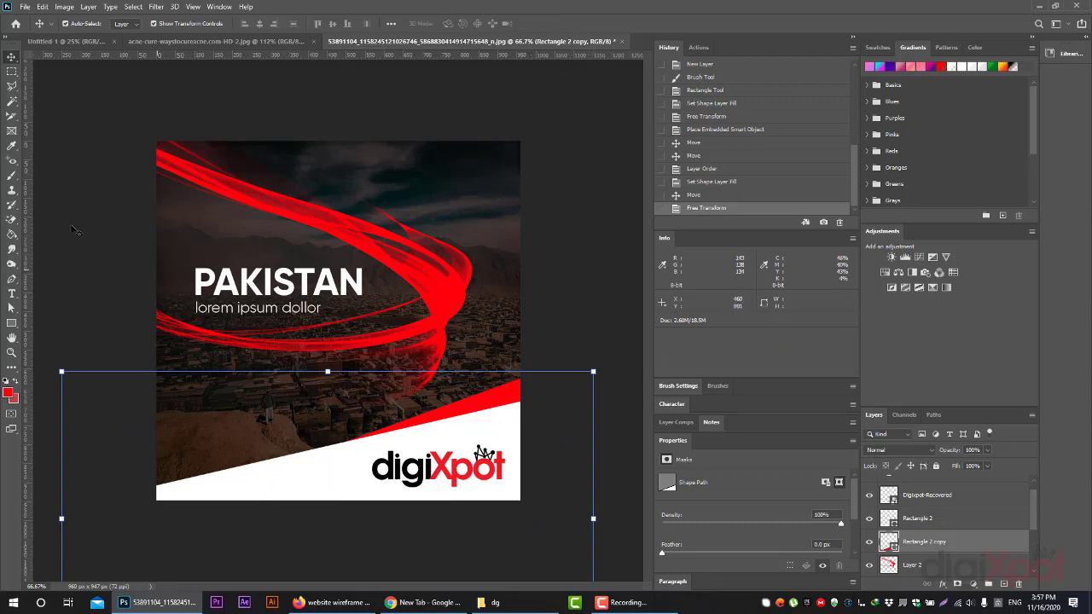
{"action": "left_click", "coordinate": [333, 603]}
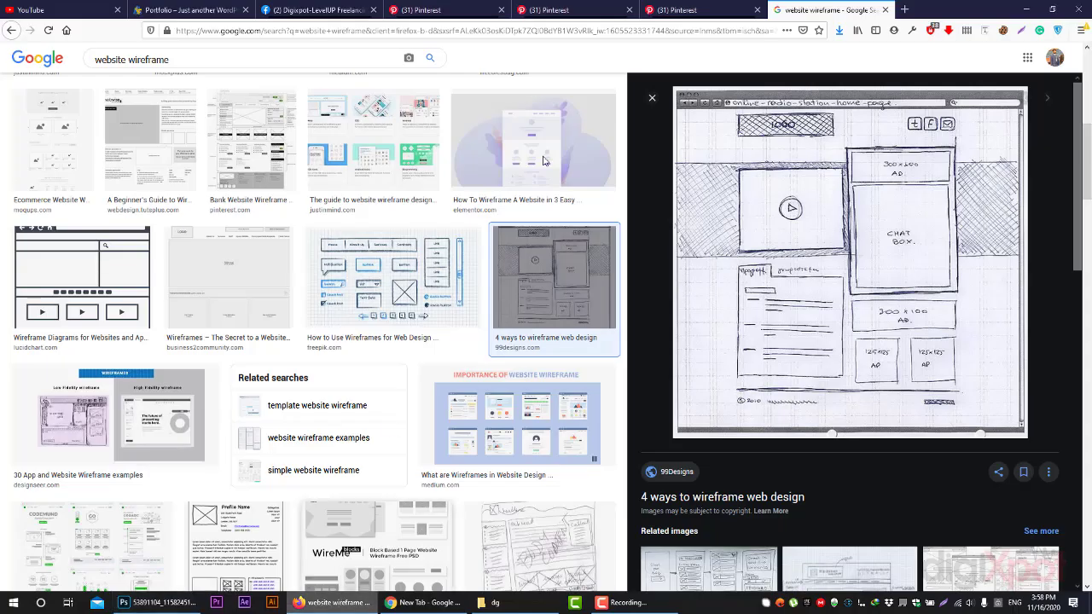
{"action": "left_click", "coordinate": [607, 8]}
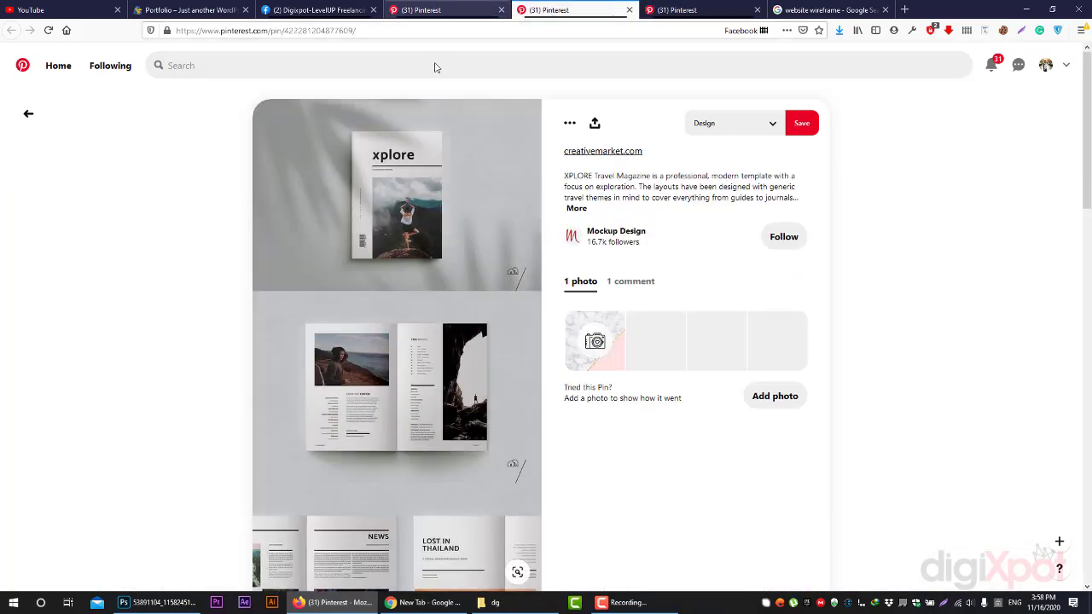
{"action": "left_click", "coordinate": [422, 10]}
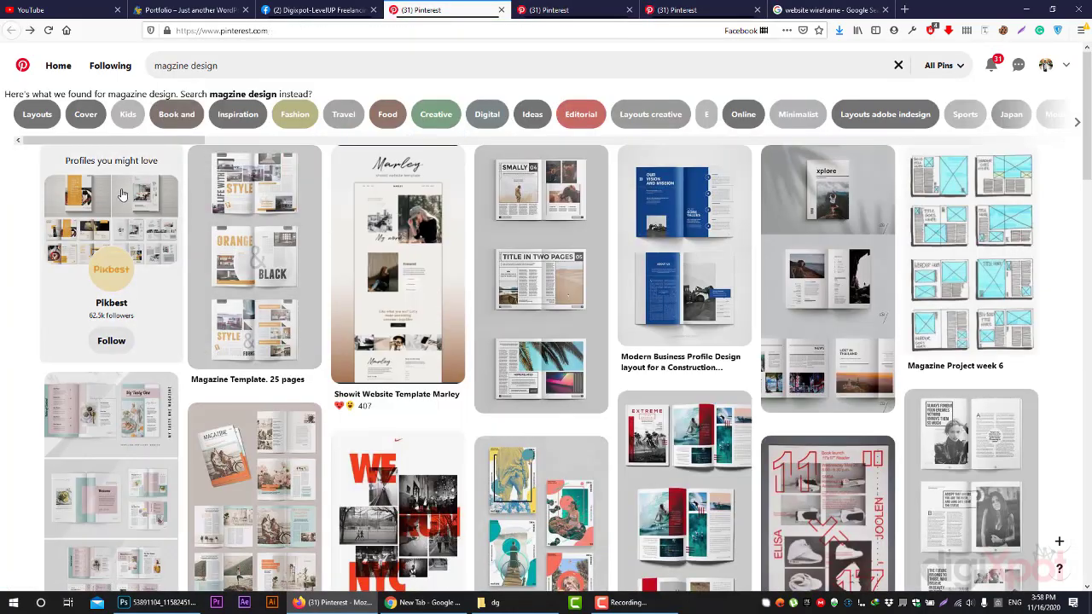
{"action": "key", "text": "alt+Left"}
{"action": "scroll", "coordinate": [125, 194], "scroll_direction": "down", "scroll_amount": 5}
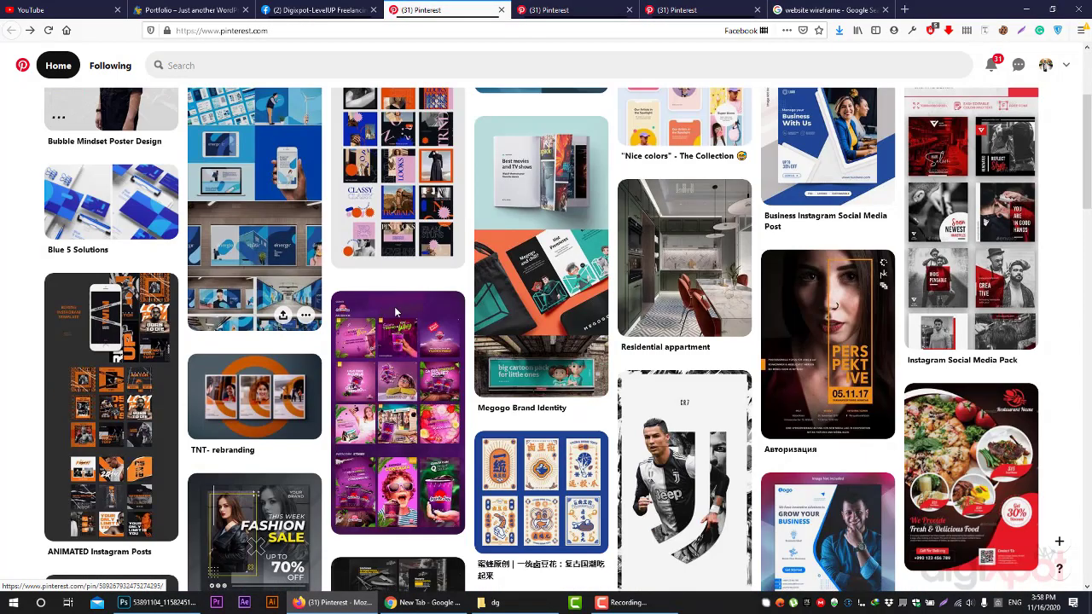
{"action": "scroll", "coordinate": [463, 307], "scroll_direction": "down", "scroll_amount": 1}
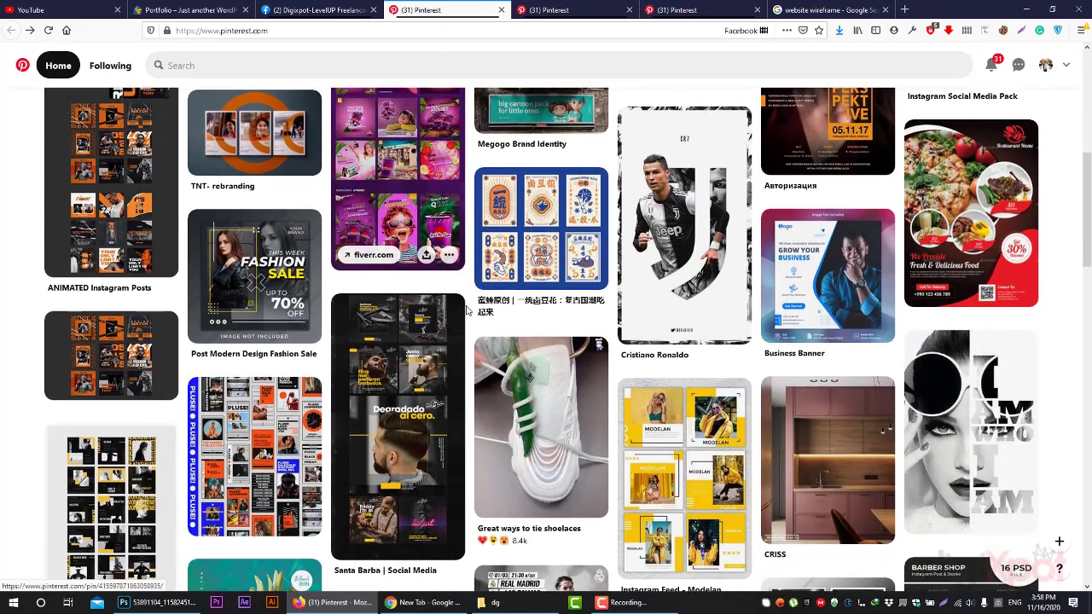
{"action": "scroll", "coordinate": [467, 310], "scroll_direction": "down", "scroll_amount": 2}
{"action": "scroll", "coordinate": [467, 310], "scroll_direction": "down", "scroll_amount": 3}
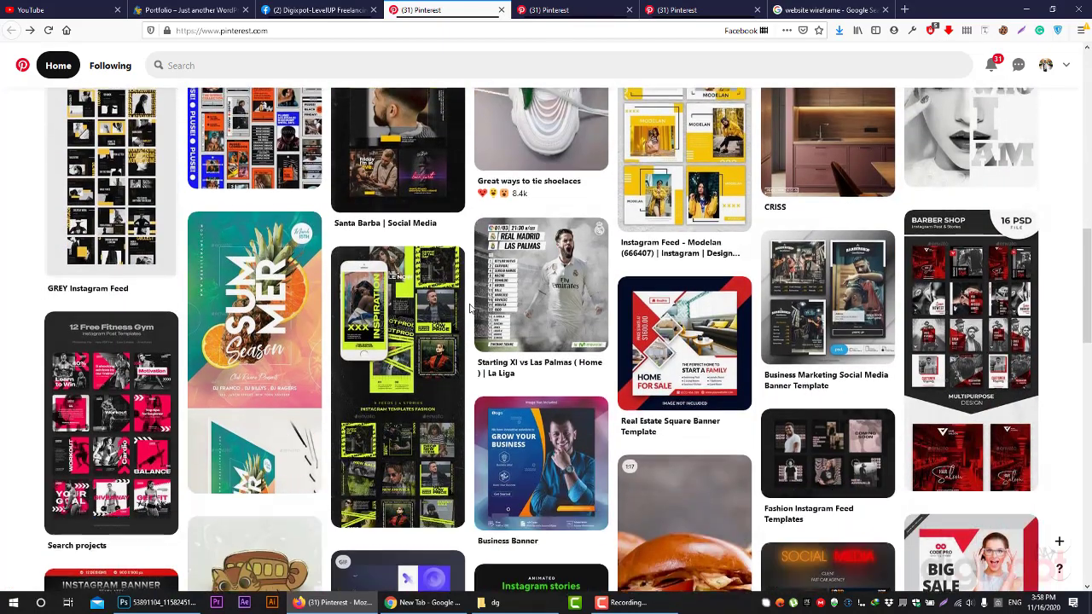
{"action": "scroll", "coordinate": [227, 357], "scroll_direction": "down", "scroll_amount": 2}
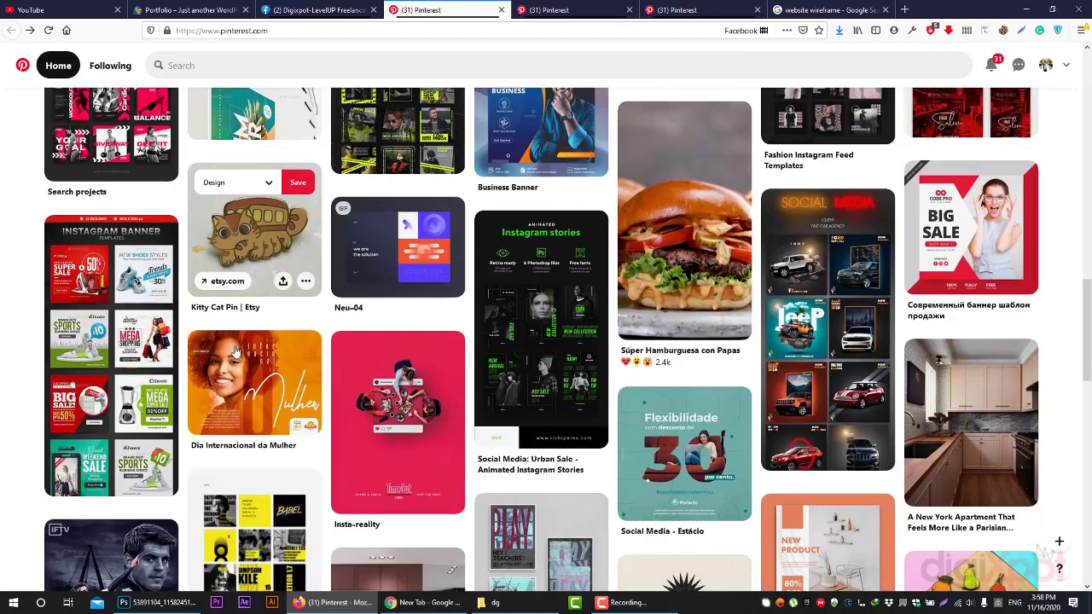
{"action": "scroll", "coordinate": [546, 183], "scroll_direction": "down", "scroll_amount": 2}
{"action": "mouse_move", "coordinate": [685, 453]}
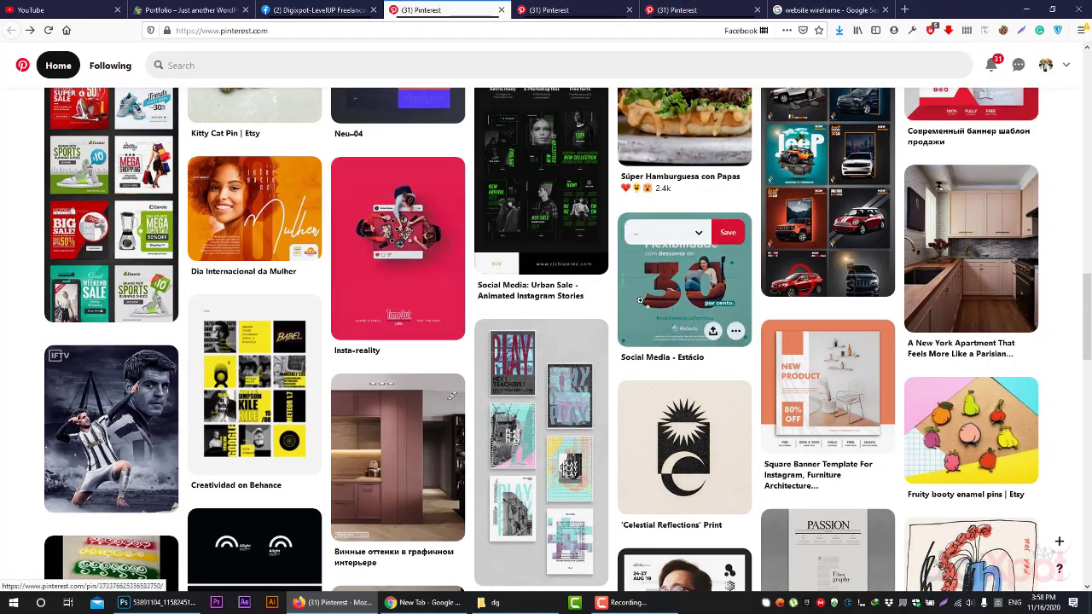
{"action": "left_click", "coordinate": [147, 607]}
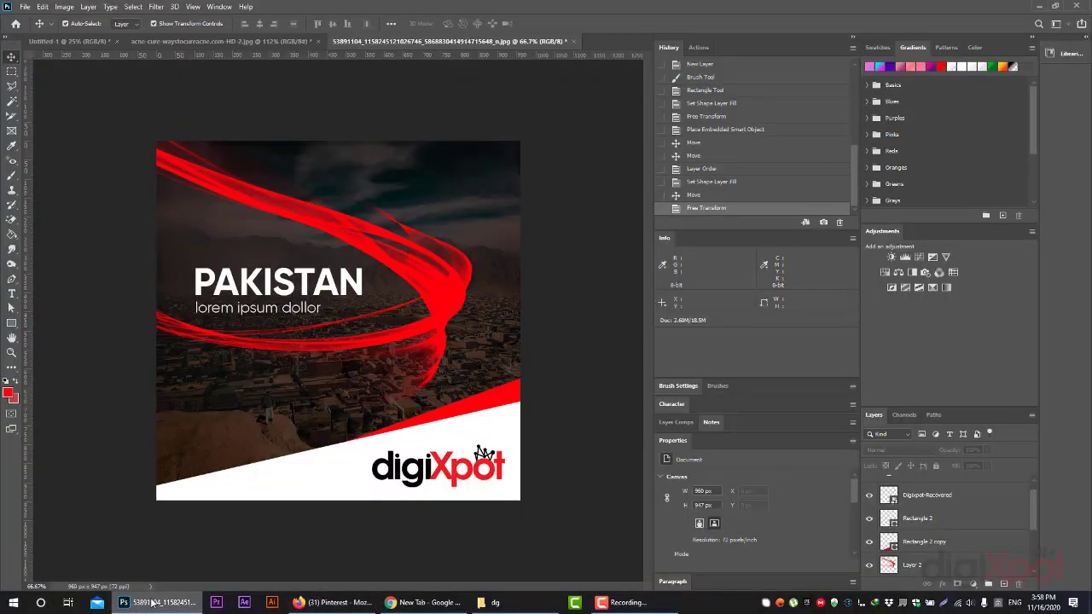
Step: Open the wp data folder on My Stuff (D:), preview the Santex signing photo, then close it
{"action": "left_click", "coordinate": [493, 603]}
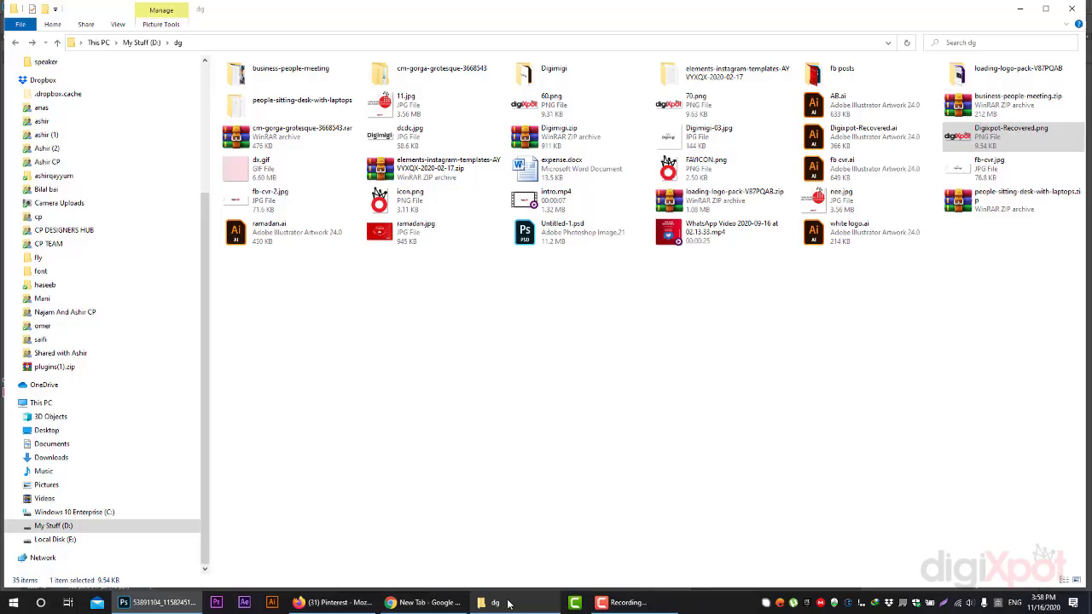
{"action": "left_click", "coordinate": [141, 45]}
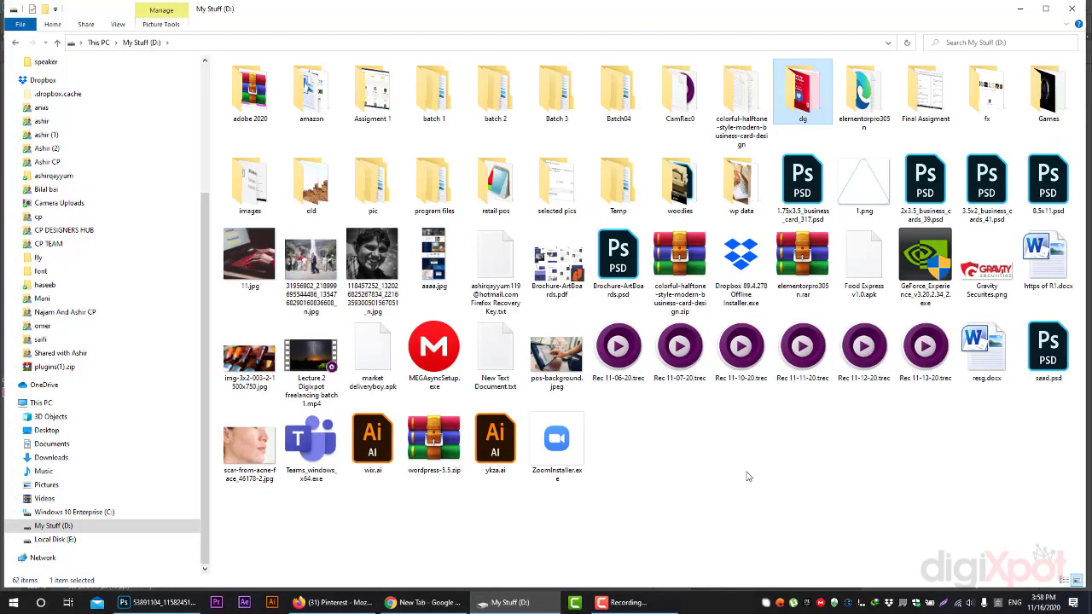
{"action": "double_click", "coordinate": [748, 183]}
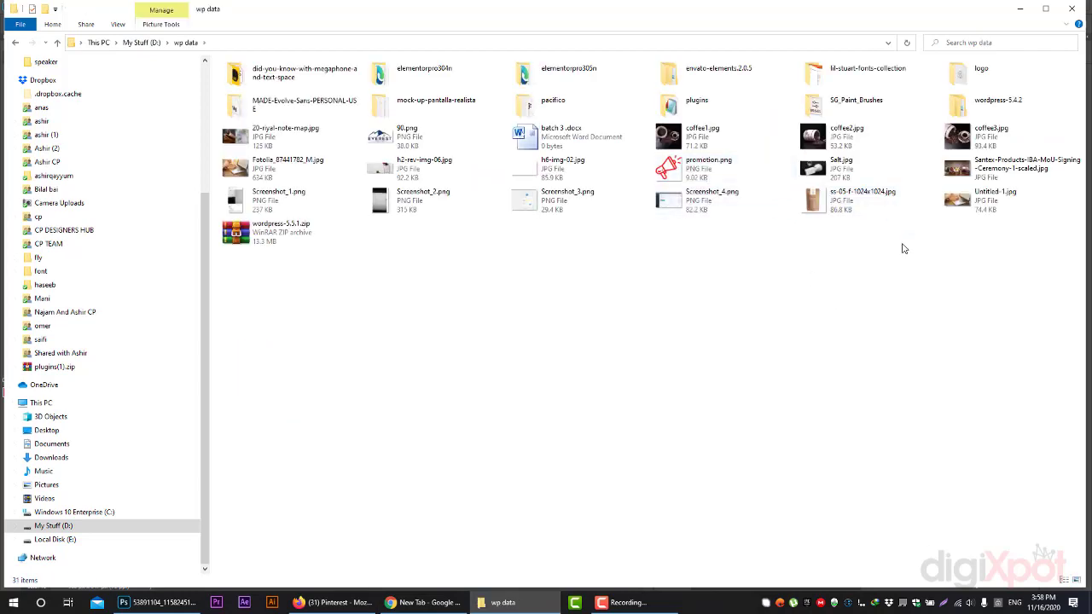
{"action": "left_click", "coordinate": [1009, 178]}
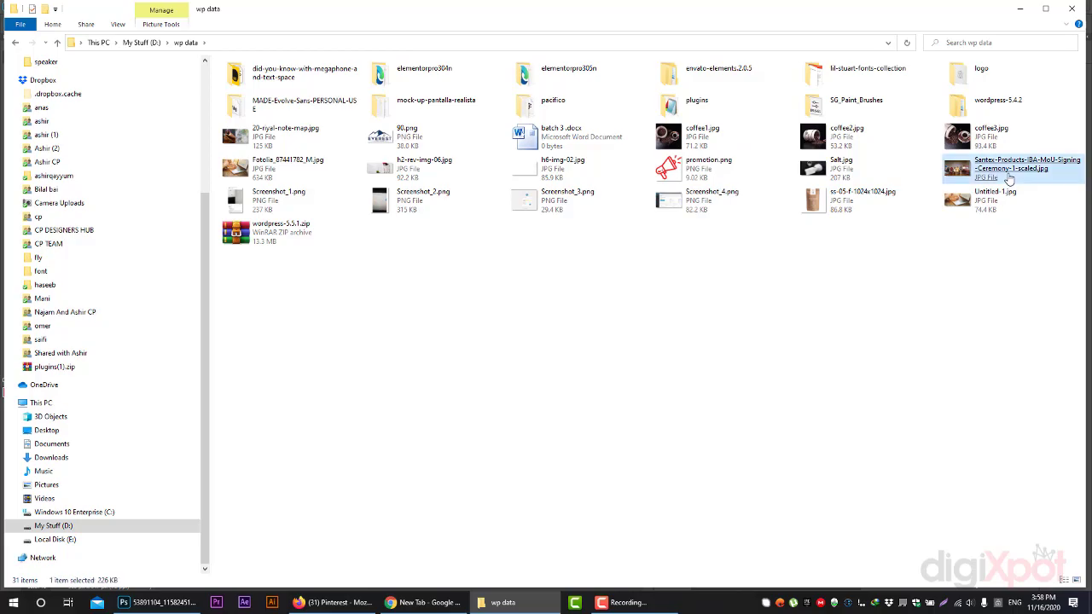
{"action": "double_click", "coordinate": [1010, 177]}
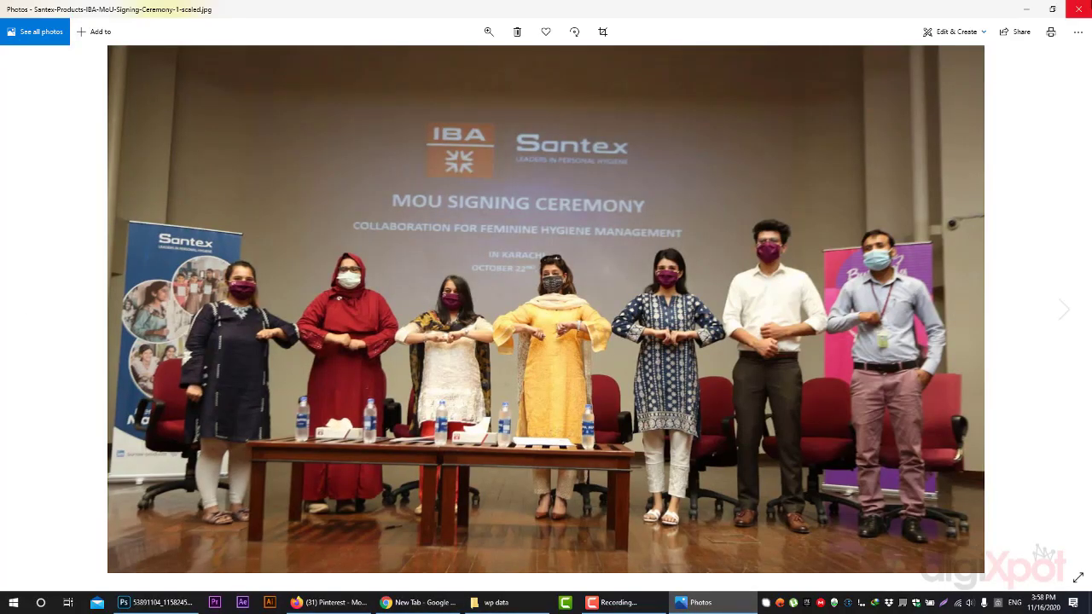
{"action": "left_click", "coordinate": [1078, 8]}
Step: Place coffee1.jpg and enlarge it to cover the whole canvas
{"action": "mouse_move", "coordinate": [691, 139]}
{"action": "left_mouse_down"}
{"action": "mouse_move", "coordinate": [166, 586]}
{"action": "mouse_move", "coordinate": [404, 472]}
{"action": "left_mouse_up"}
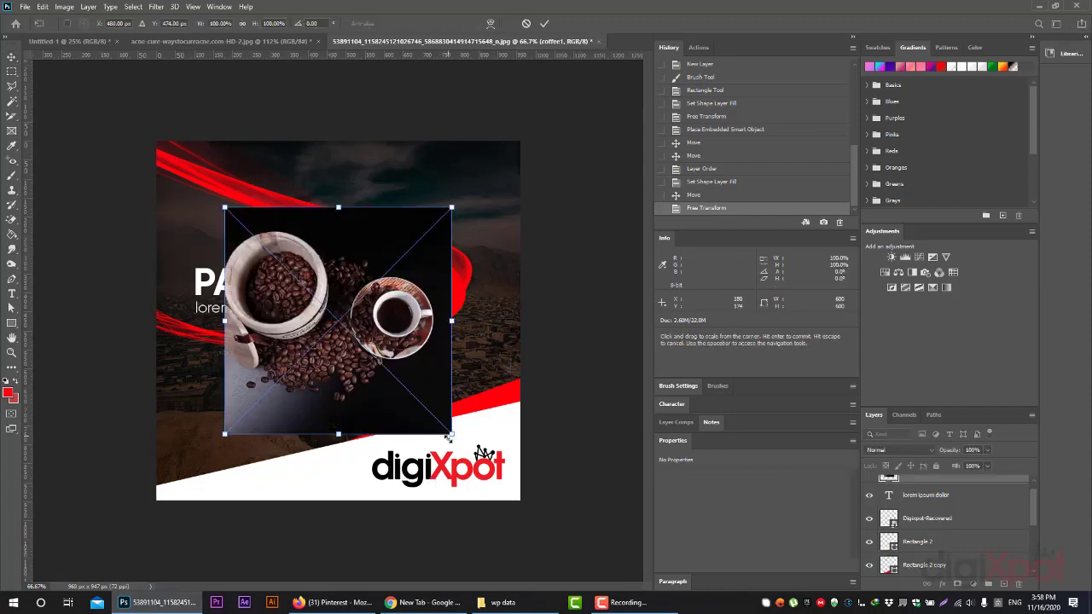
{"action": "left_click_drag", "start_coordinate": [449, 437], "coordinate": [523, 505]}
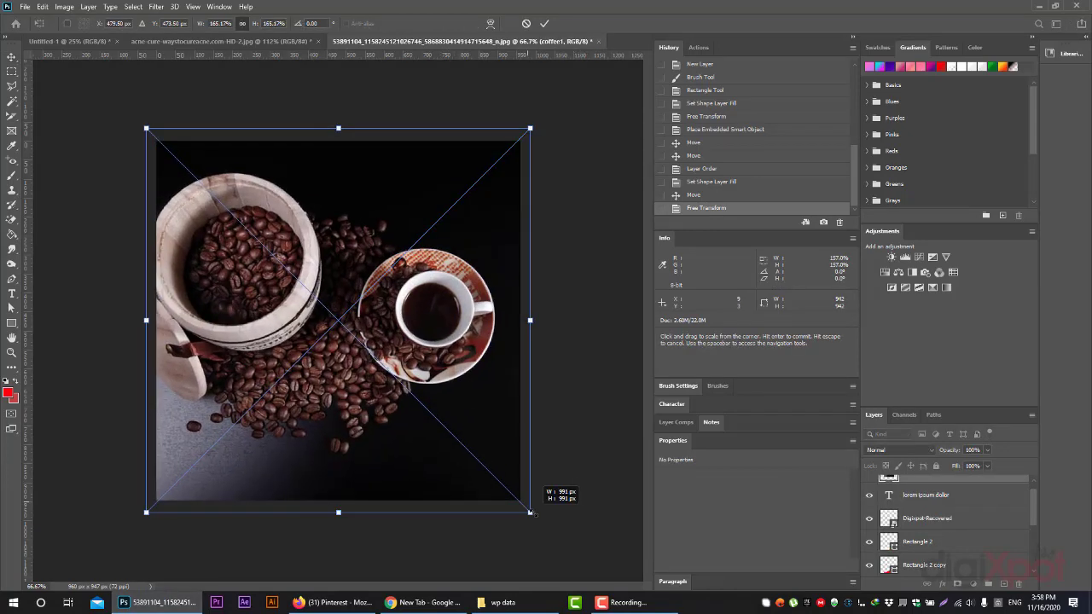
{"action": "left_click", "coordinate": [545, 23]}
Step: Move coffee1 above Rectangle 1, show orange Layer 1, and hide red Layer 2
{"action": "left_click_drag", "start_coordinate": [939, 487], "coordinate": [933, 579]}
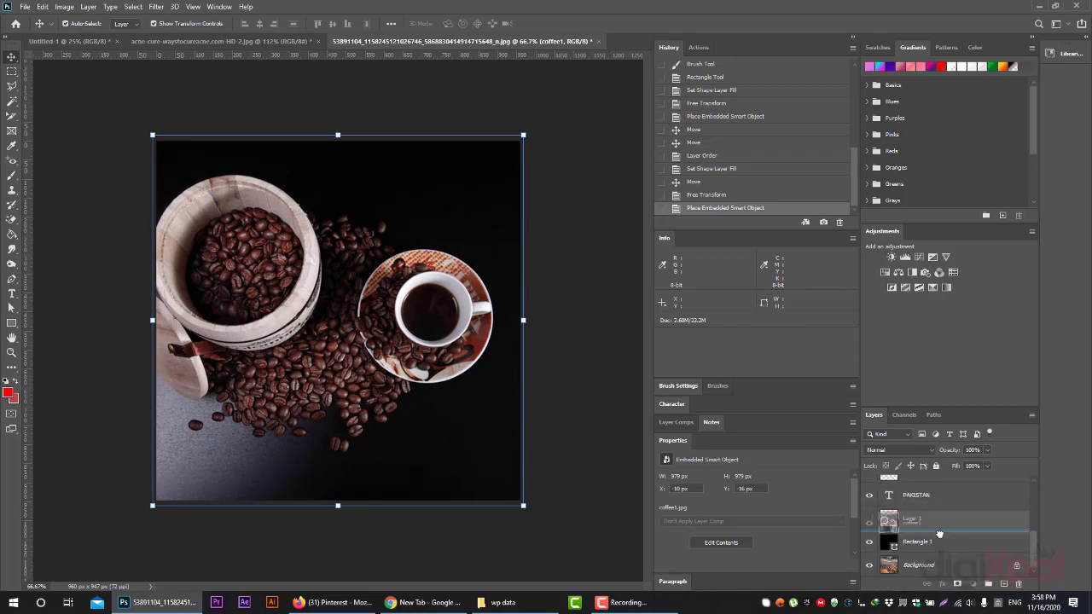
{"action": "mouse_move", "coordinate": [934, 578]}
{"action": "left_mouse_down"}
{"action": "mouse_move", "coordinate": [879, 527]}
{"action": "mouse_move", "coordinate": [927, 552]}
{"action": "left_mouse_up"}
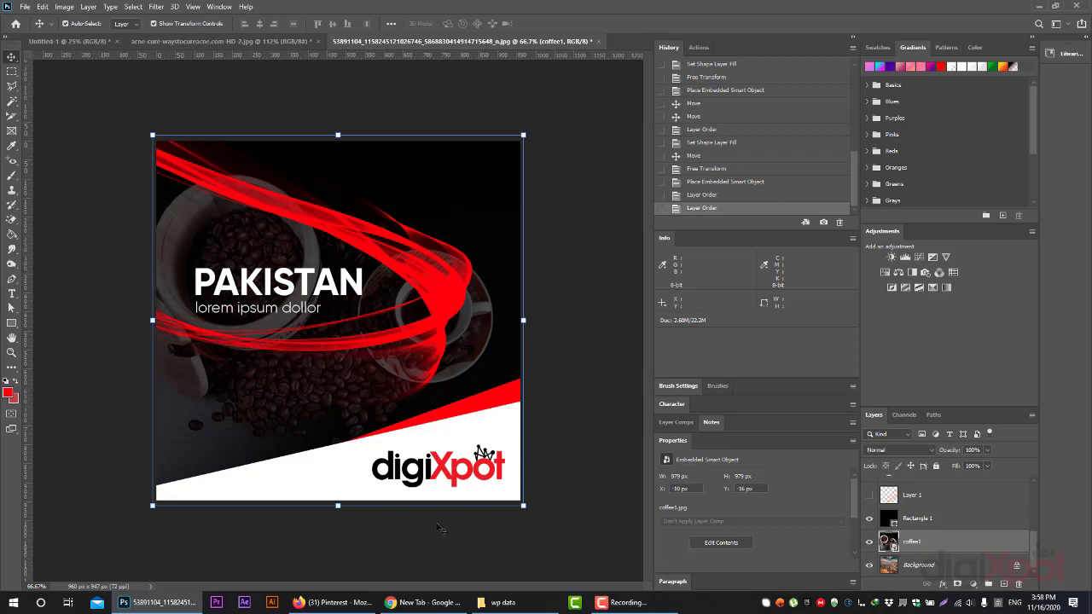
{"action": "left_click", "coordinate": [870, 495]}
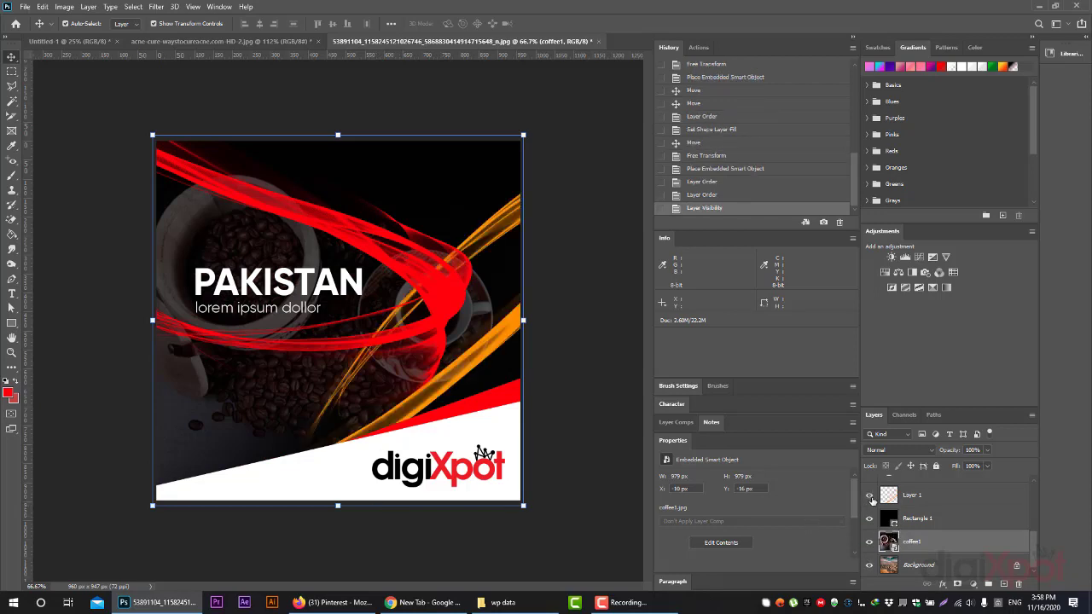
{"action": "scroll", "coordinate": [890, 495], "scroll_direction": "up", "scroll_amount": 3}
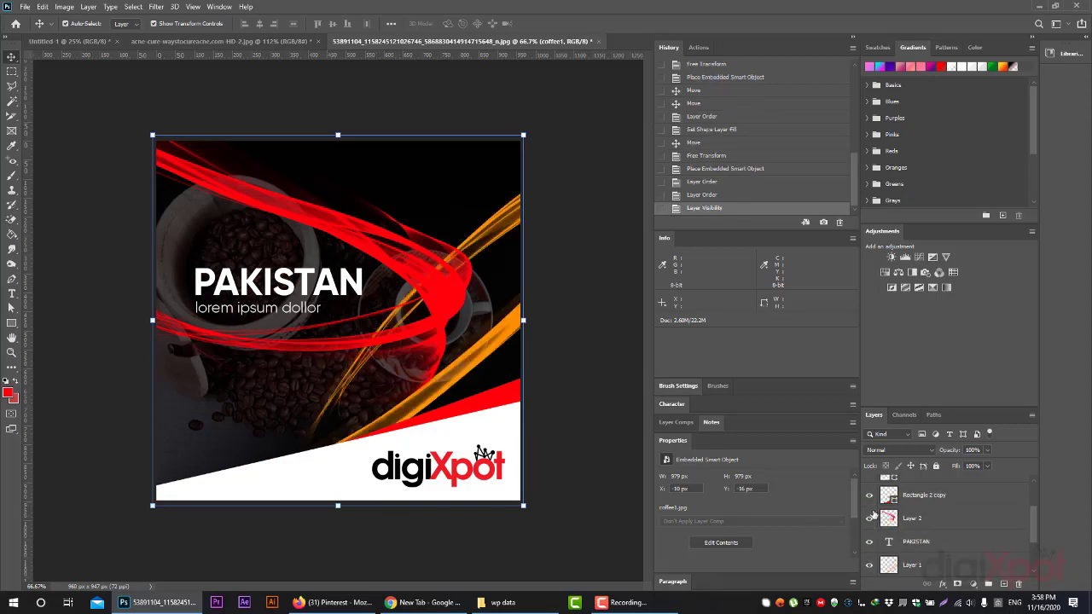
{"action": "left_click", "coordinate": [870, 510]}
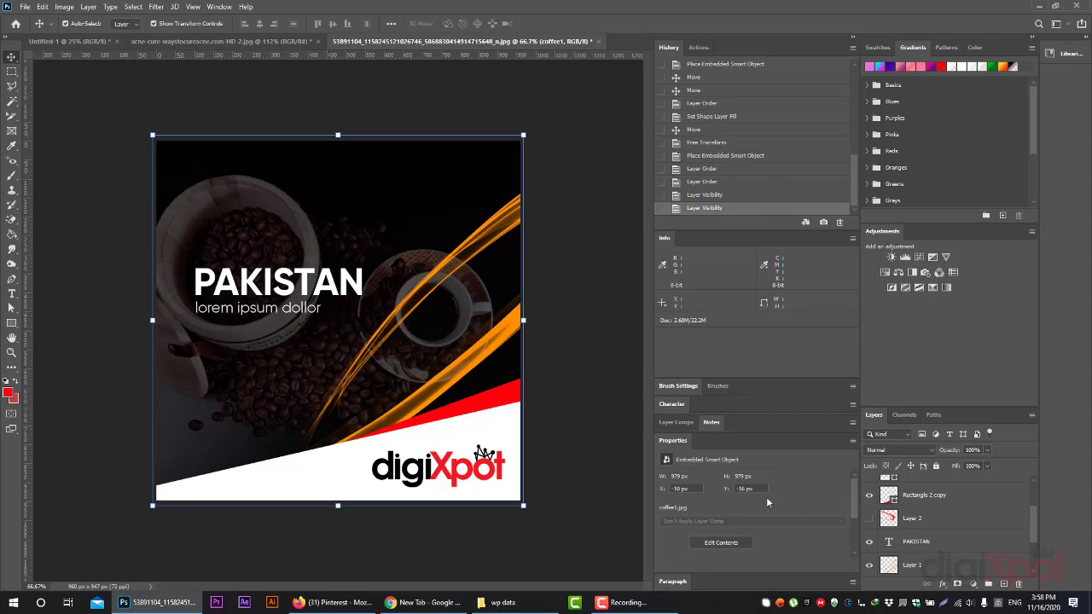
{"action": "left_click", "coordinate": [76, 41]}
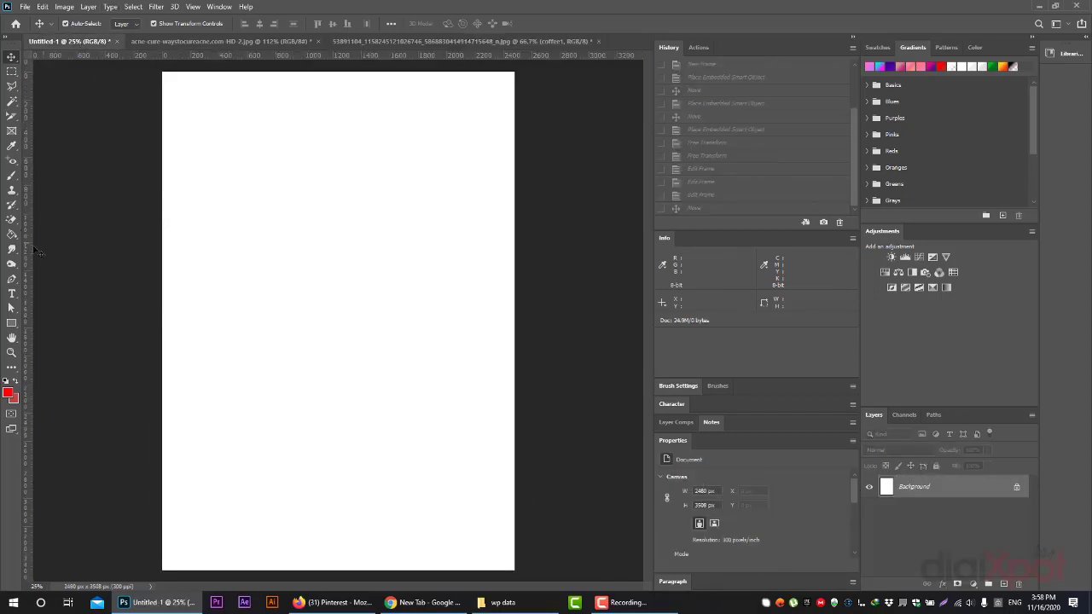
Step: Browse Special Effects brush presets: Scratch Blend, Foliage Mix 2, Screentones 35
{"action": "left_click", "coordinate": [12, 176]}
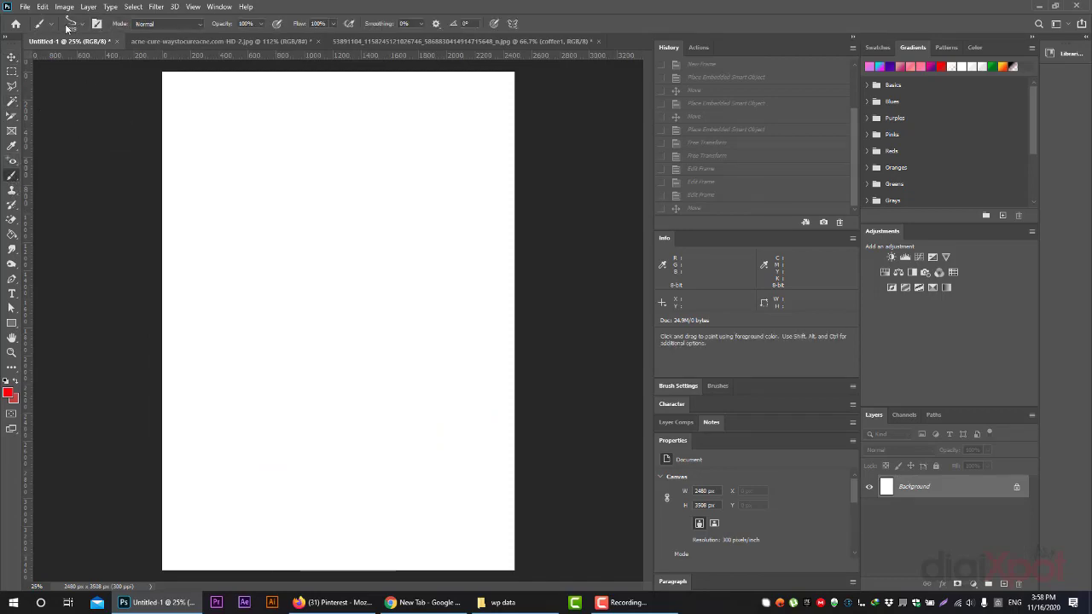
{"action": "left_click", "coordinate": [73, 24]}
{"action": "scroll", "coordinate": [90, 270], "scroll_direction": "up", "scroll_amount": 3}
{"action": "scroll", "coordinate": [89, 268], "scroll_direction": "up", "scroll_amount": 3}
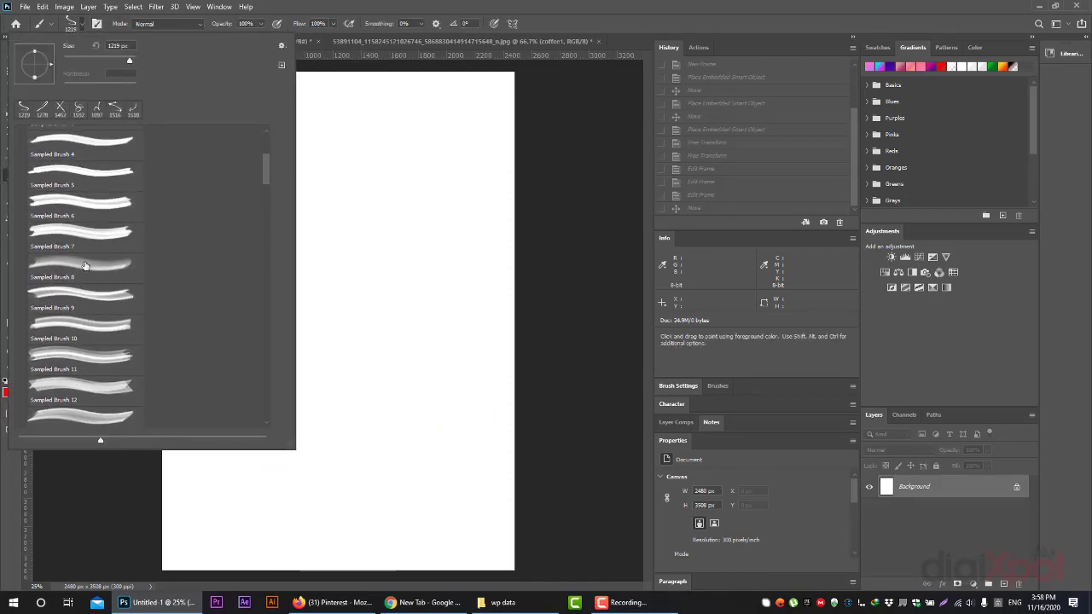
{"action": "scroll", "coordinate": [88, 267], "scroll_direction": "up", "scroll_amount": 2}
{"action": "scroll", "coordinate": [86, 265], "scroll_direction": "up", "scroll_amount": 2}
{"action": "scroll", "coordinate": [86, 266], "scroll_direction": "up", "scroll_amount": 1}
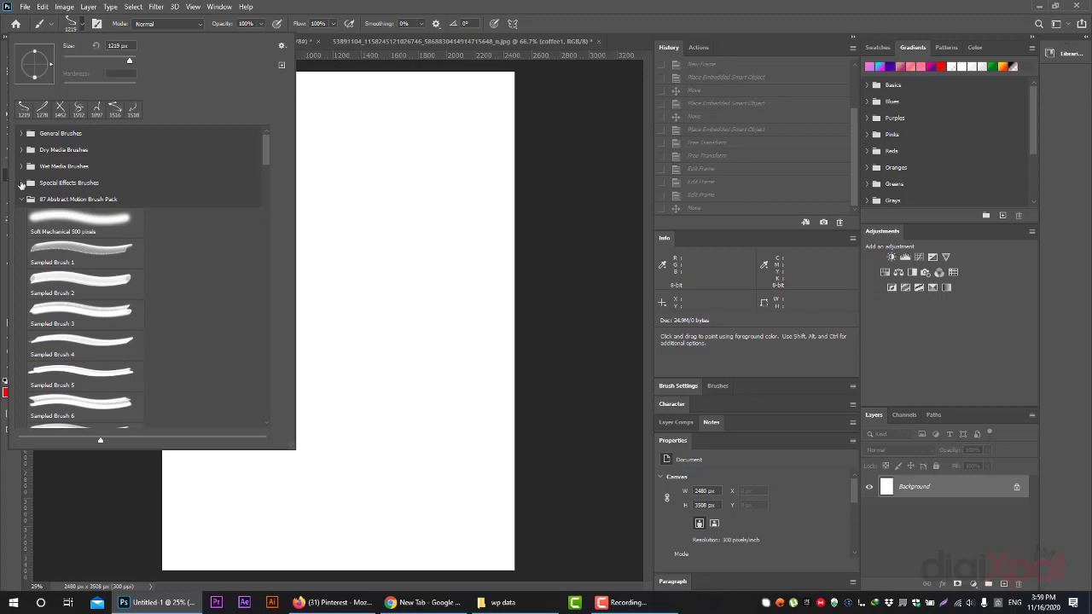
{"action": "left_click", "coordinate": [21, 183]}
{"action": "scroll", "coordinate": [72, 291], "scroll_direction": "down", "scroll_amount": 1}
{"action": "left_click", "coordinate": [75, 295]}
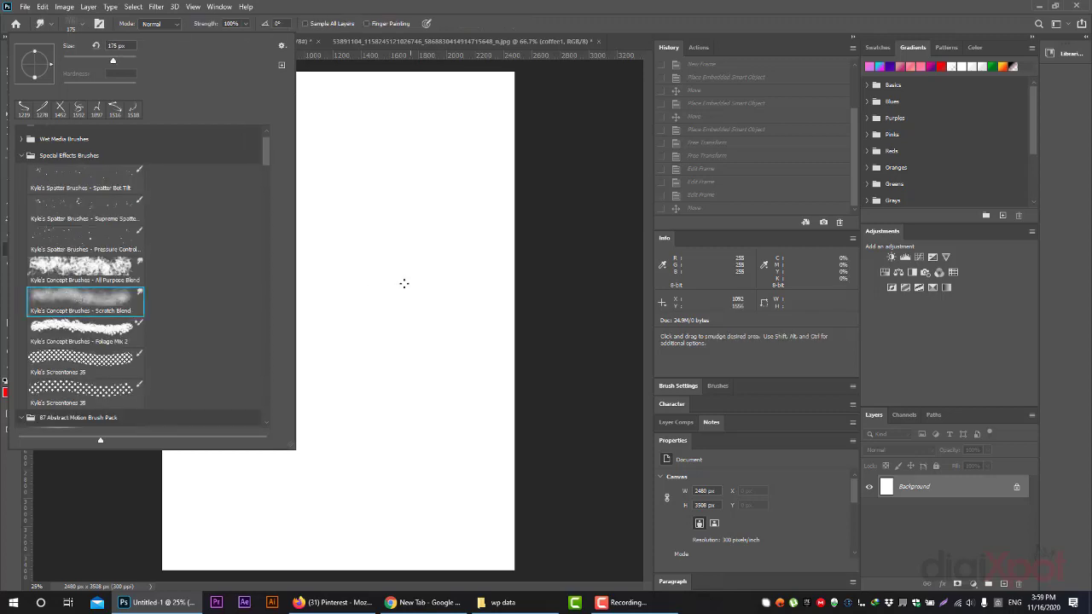
{"action": "left_click", "coordinate": [102, 327]}
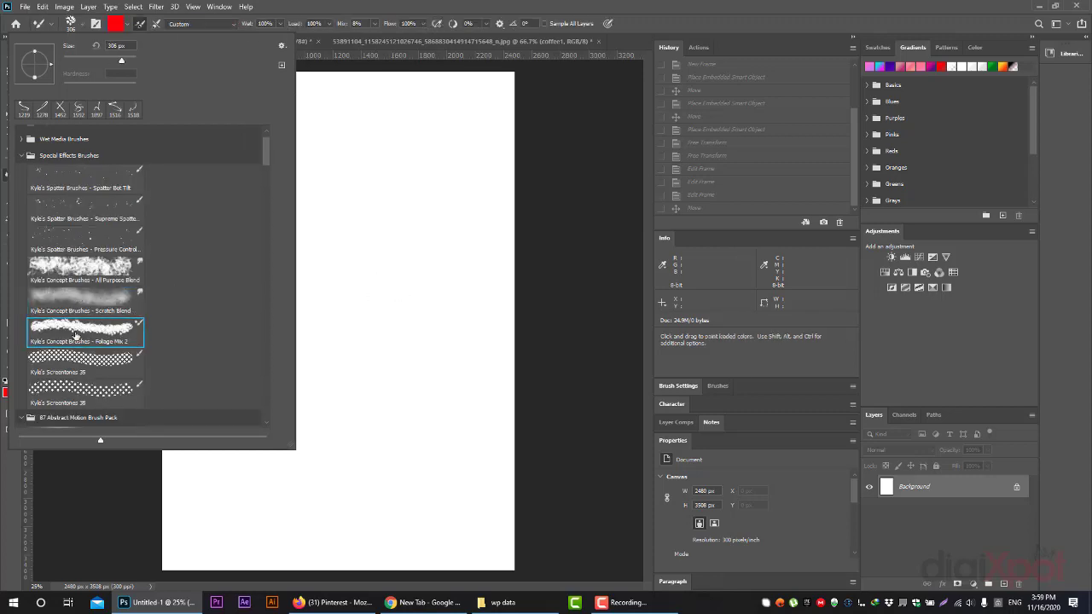
{"action": "scroll", "coordinate": [79, 359], "scroll_direction": "down", "scroll_amount": 1}
{"action": "left_click", "coordinate": [81, 351]}
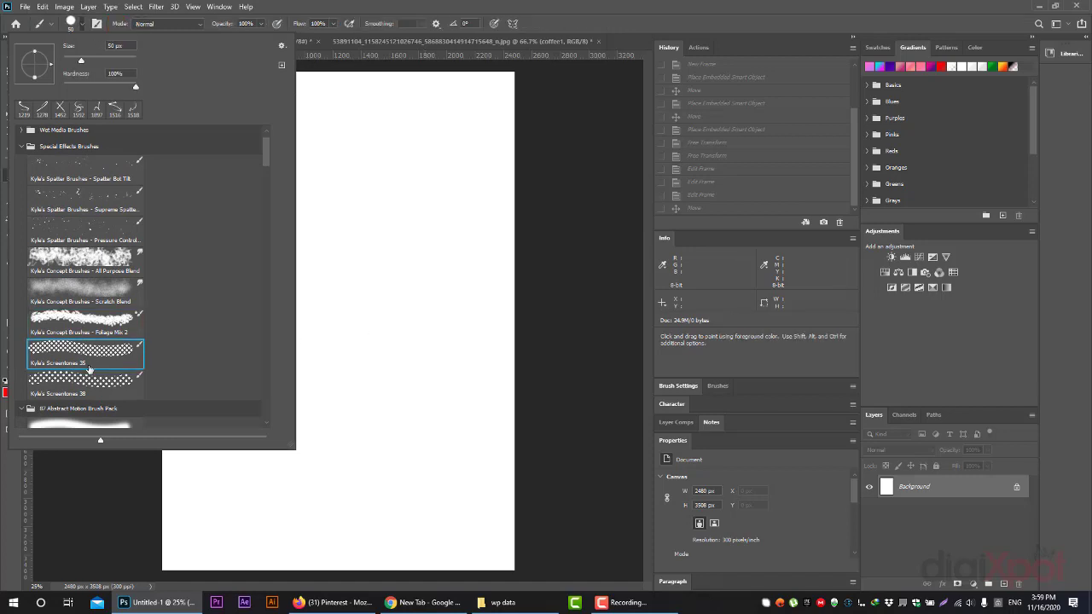
{"action": "scroll", "coordinate": [89, 369], "scroll_direction": "down", "scroll_amount": 1}
{"action": "scroll", "coordinate": [94, 362], "scroll_direction": "up", "scroll_amount": 1}
{"action": "scroll", "coordinate": [90, 353], "scroll_direction": "up", "scroll_amount": 1}
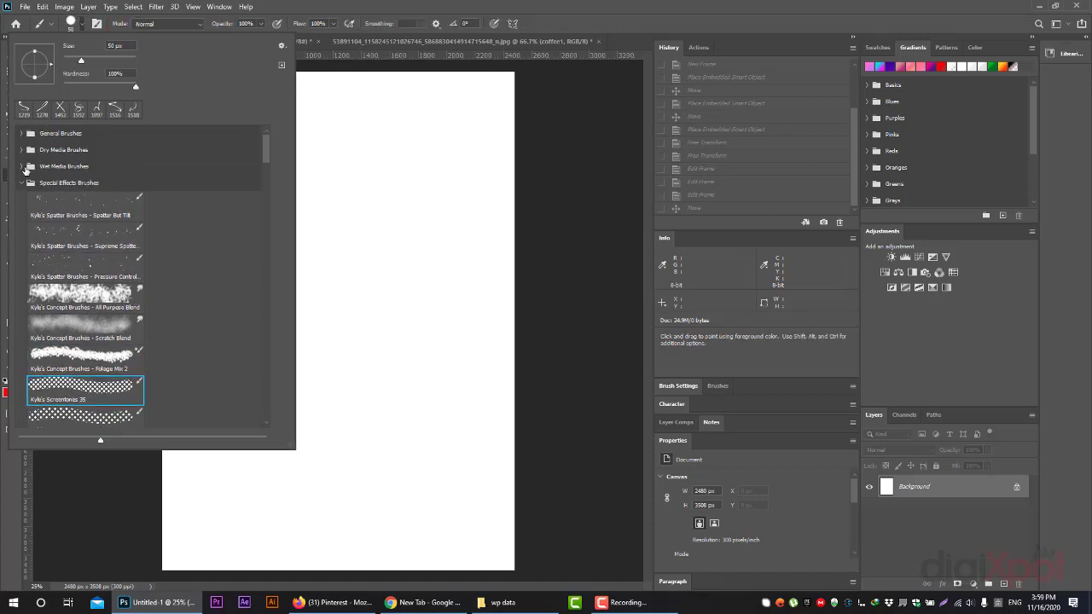
Step: Try Wet and Dry Media brushes, then pick Bonus Chunky Charcoal at 495 px
{"action": "left_click", "coordinate": [24, 167]}
{"action": "left_click", "coordinate": [103, 251]}
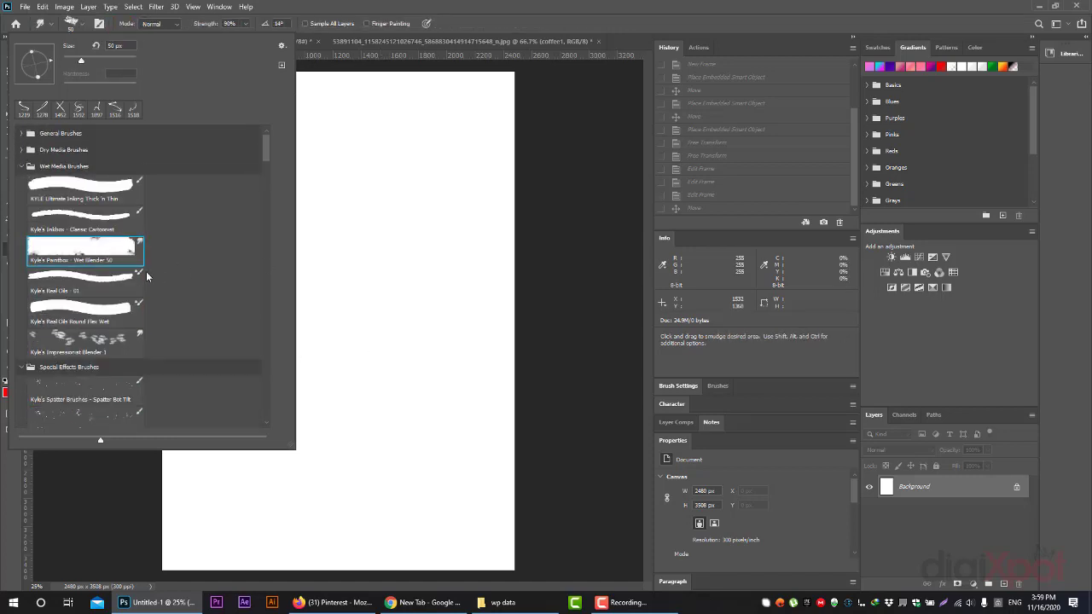
{"action": "left_click", "coordinate": [86, 337]}
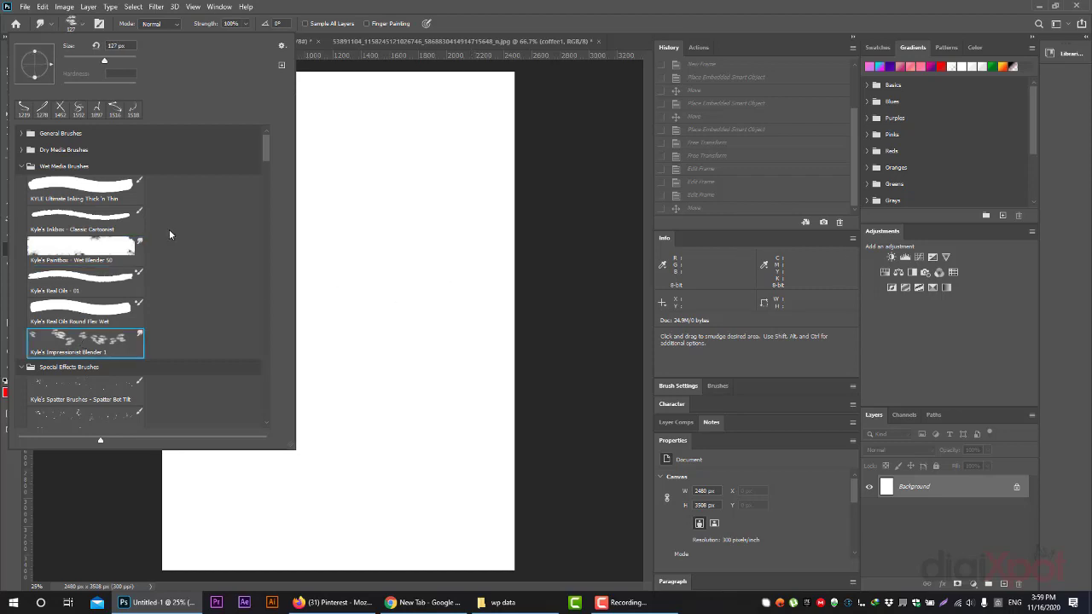
{"action": "left_click", "coordinate": [23, 150]}
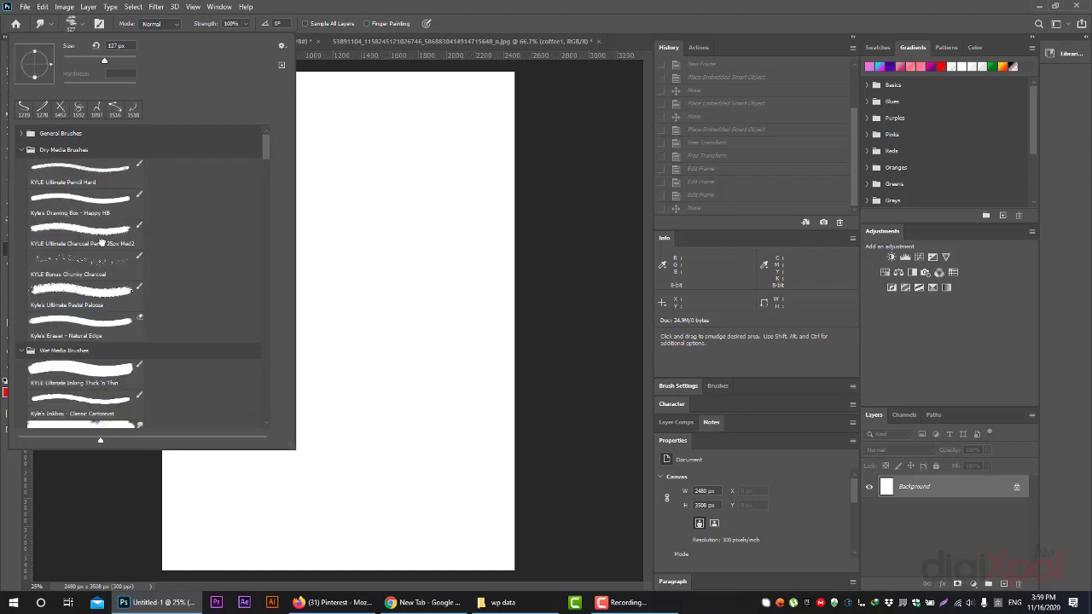
{"action": "left_click", "coordinate": [100, 243]}
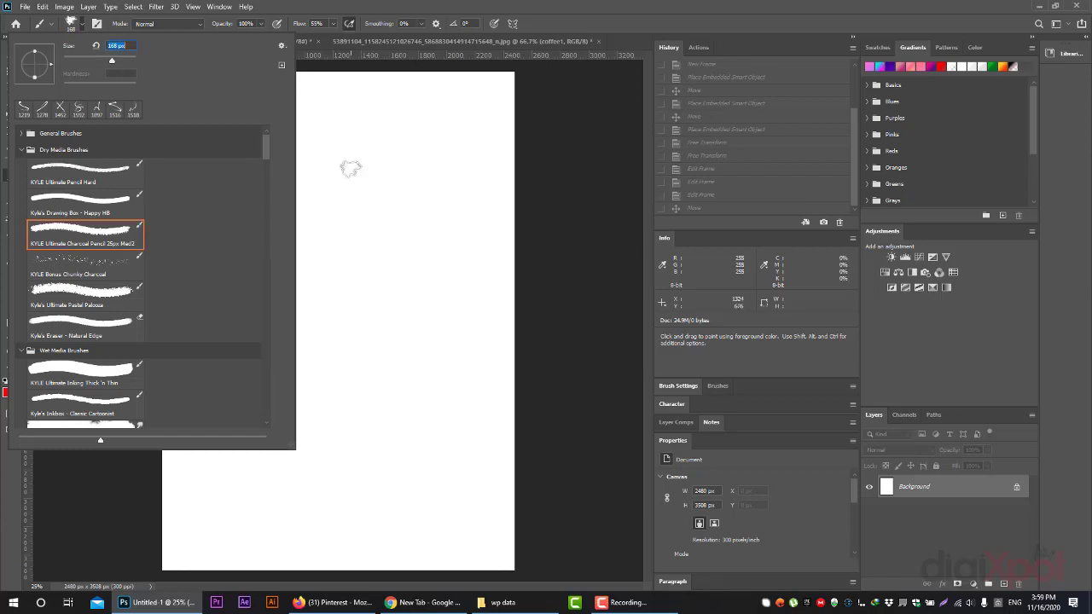
{"action": "left_click_drag", "start_coordinate": [122, 61], "coordinate": [128, 62]}
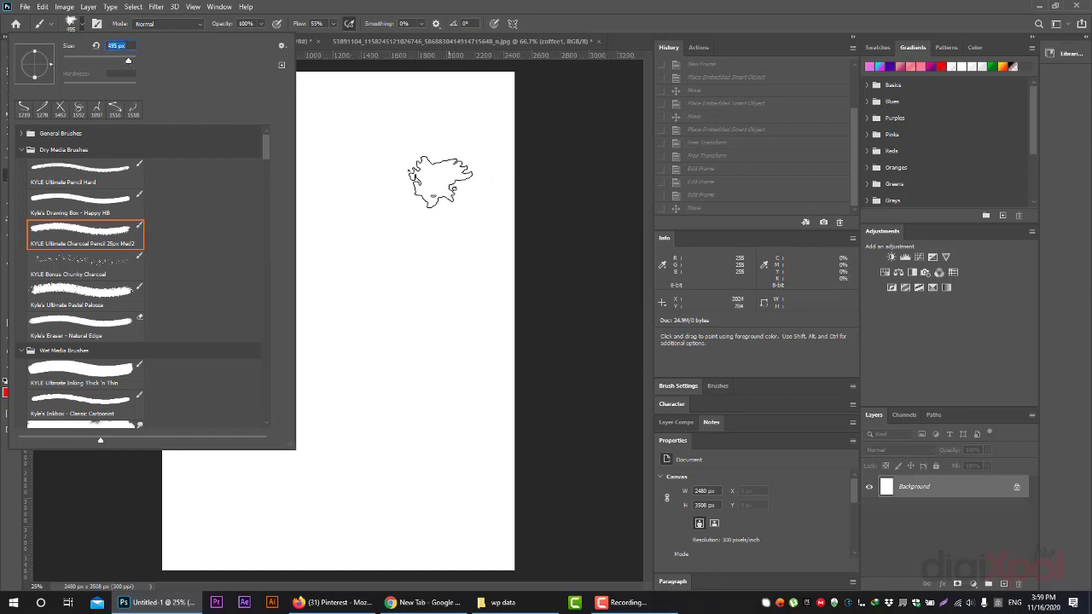
{"action": "left_click", "coordinate": [74, 295]}
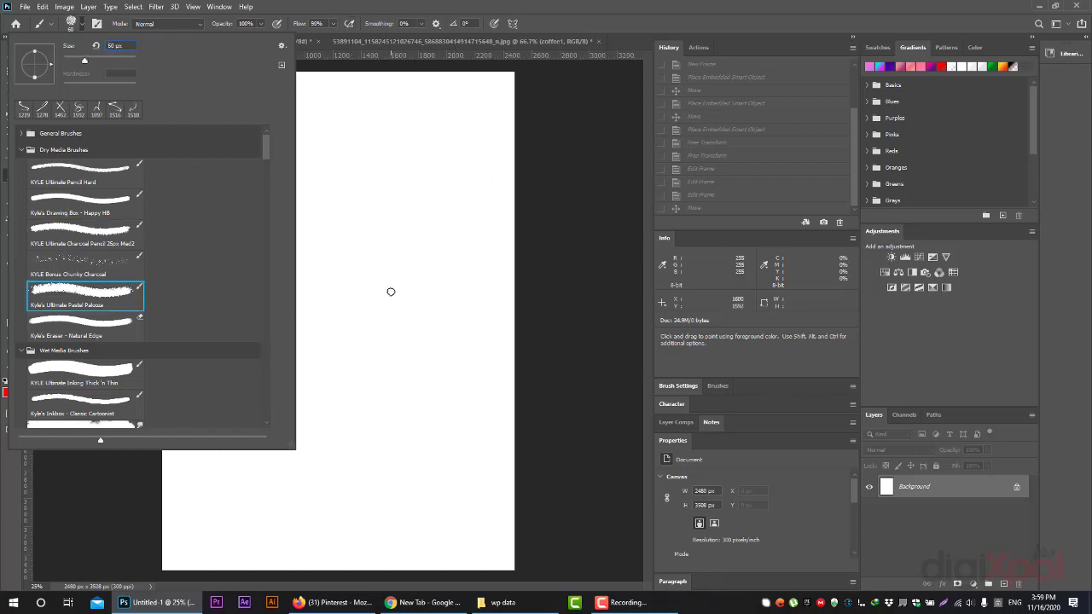
{"action": "left_click", "coordinate": [74, 259]}
Step: On a new layer, paint broad red chunky-charcoal strokes across the canvas
{"action": "scroll", "coordinate": [100, 298], "scroll_direction": "down", "scroll_amount": 1}
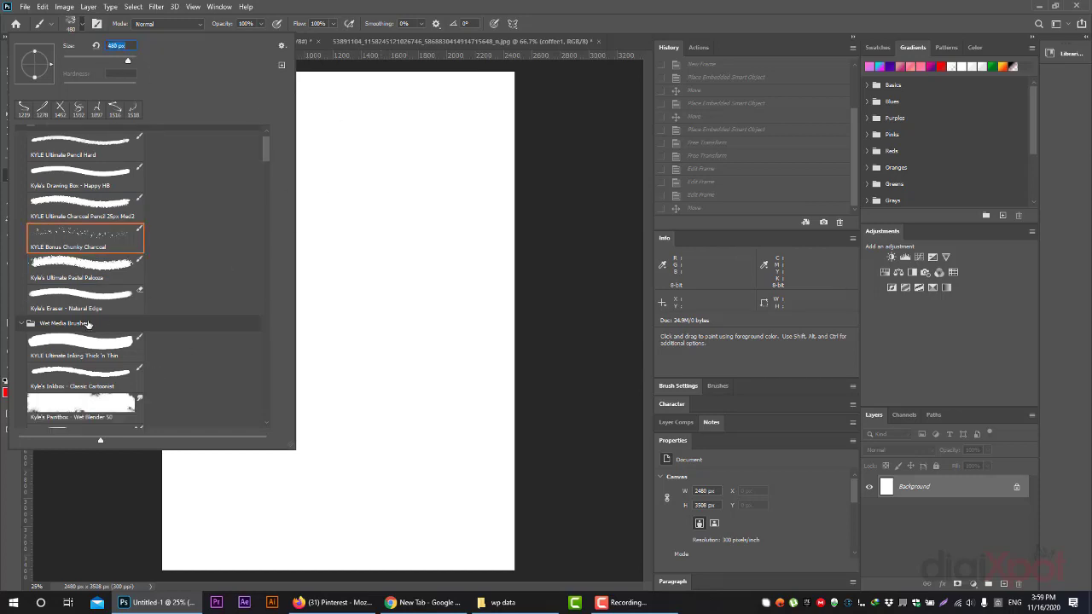
{"action": "key", "text": "Return"}
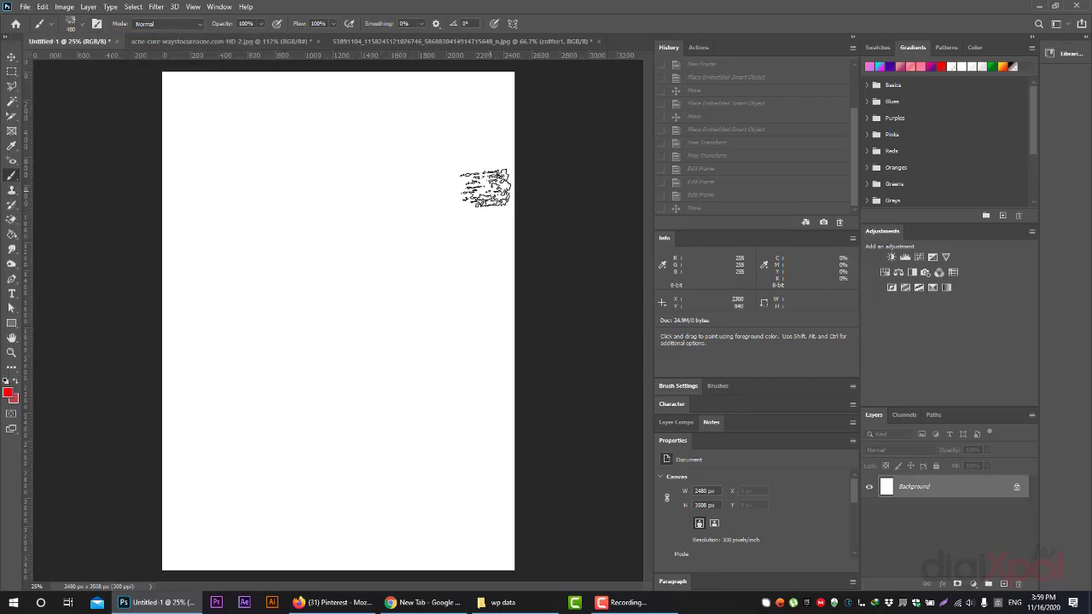
{"action": "left_click", "coordinate": [77, 28]}
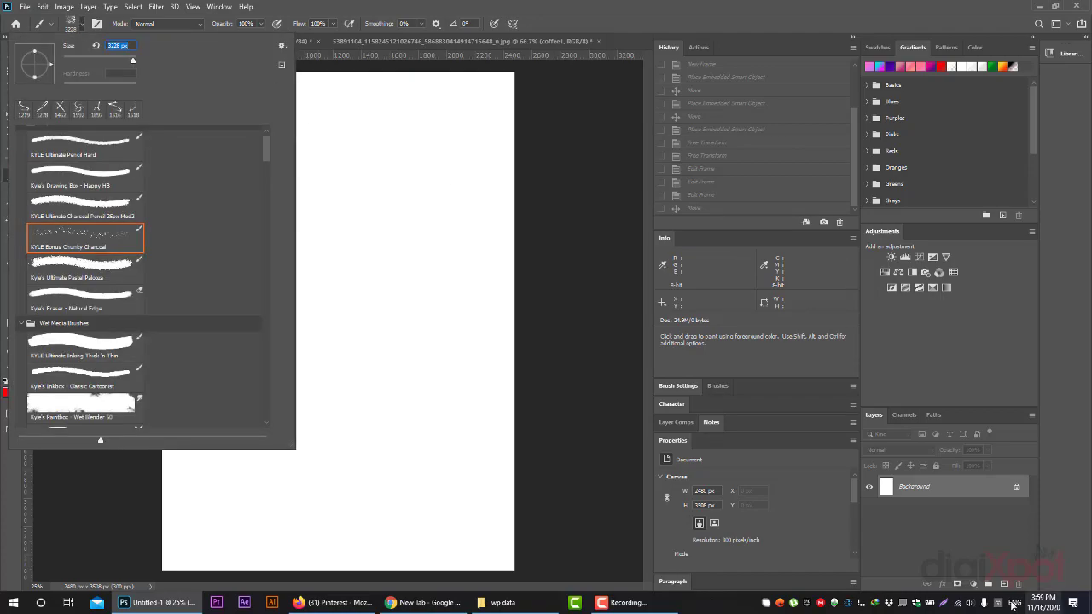
{"action": "key", "text": "Return"}
{"action": "key", "text": "ctrl+shift+alt+n"}
{"action": "mouse_move", "coordinate": [446, 236]}
{"action": "left_mouse_down"}
{"action": "mouse_move", "coordinate": [421, 256]}
{"action": "mouse_move", "coordinate": [381, 247]}
{"action": "mouse_move", "coordinate": [415, 238]}
{"action": "left_mouse_up"}
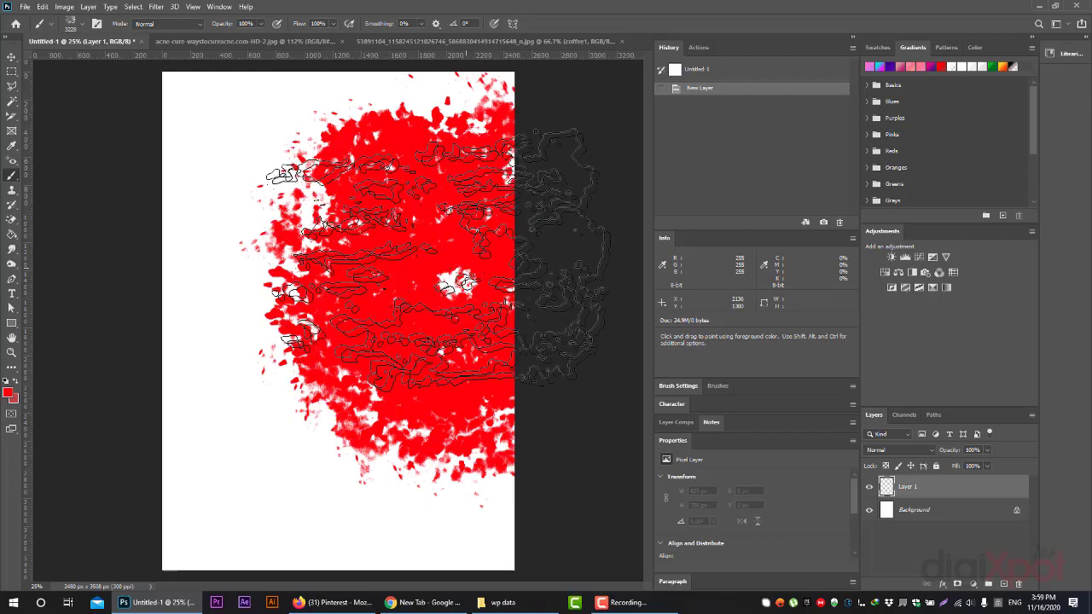
Step: Drag coffee1.jpg from the wp data folder onto the red-painted Untitled-1 canvas
{"action": "left_click", "coordinate": [499, 602]}
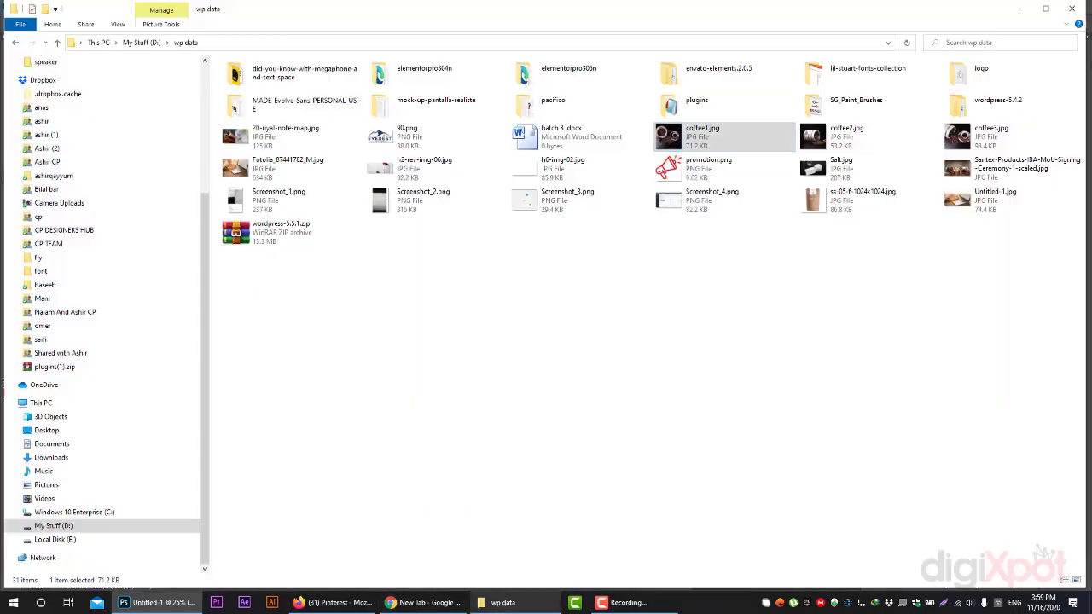
{"action": "mouse_move", "coordinate": [699, 140]}
{"action": "left_mouse_down"}
{"action": "mouse_move", "coordinate": [232, 560]}
{"action": "mouse_move", "coordinate": [437, 271]}
{"action": "mouse_move", "coordinate": [465, 288]}
{"action": "mouse_move", "coordinate": [470, 273]}
{"action": "left_mouse_up"}
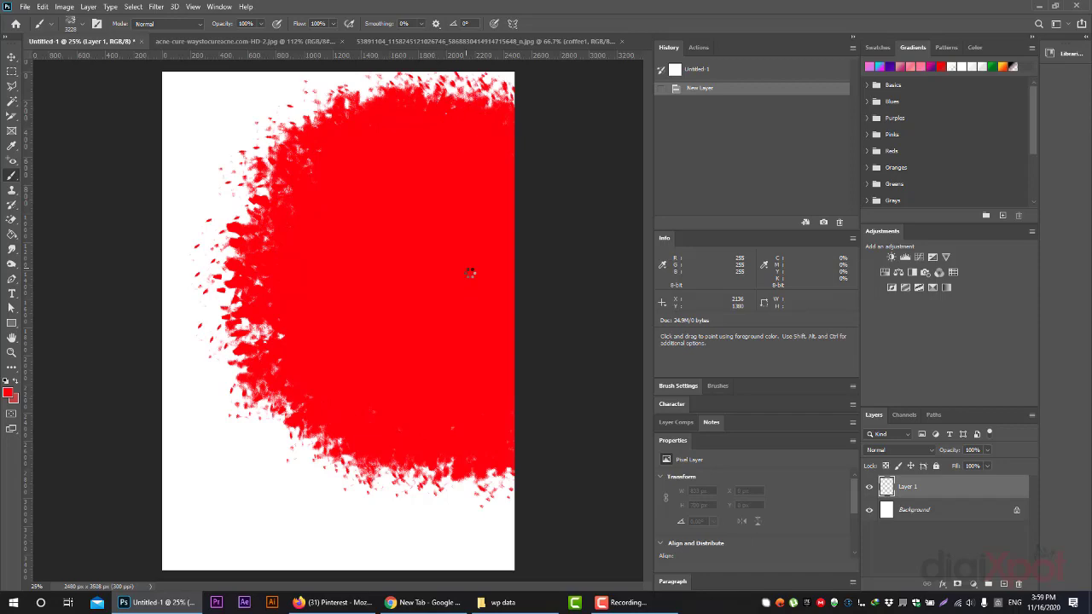
Step: Place coffee1 into Untitled-1, position and enlarge it, and clip it to the red paint shape
{"action": "left_click_drag", "start_coordinate": [470, 273], "coordinate": [471, 273]}
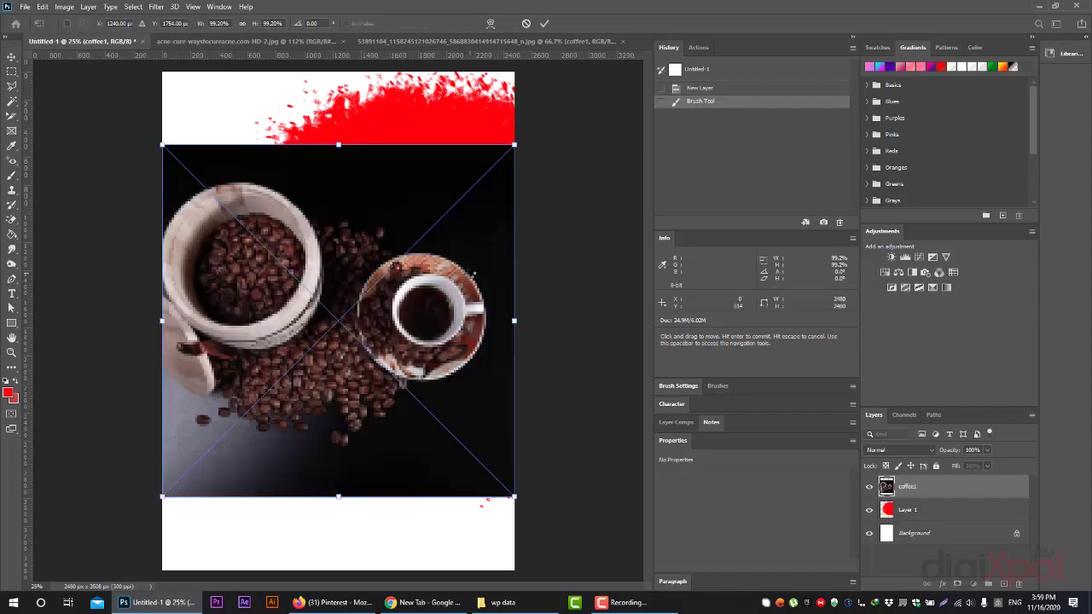
{"action": "left_click_drag", "start_coordinate": [389, 235], "coordinate": [425, 161]}
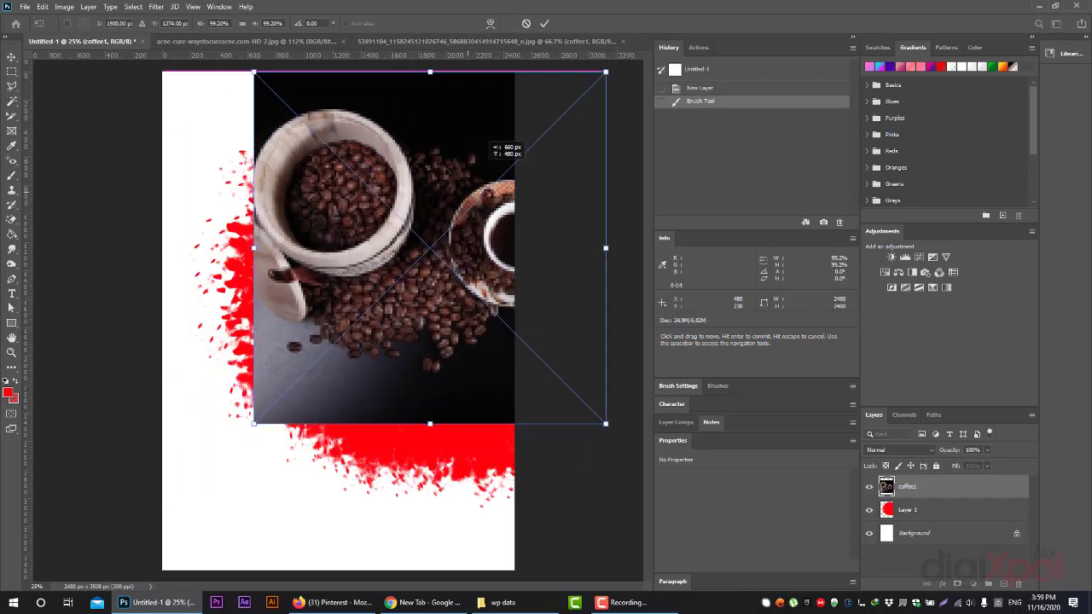
{"action": "left_click_drag", "start_coordinate": [550, 423], "coordinate": [631, 505]}
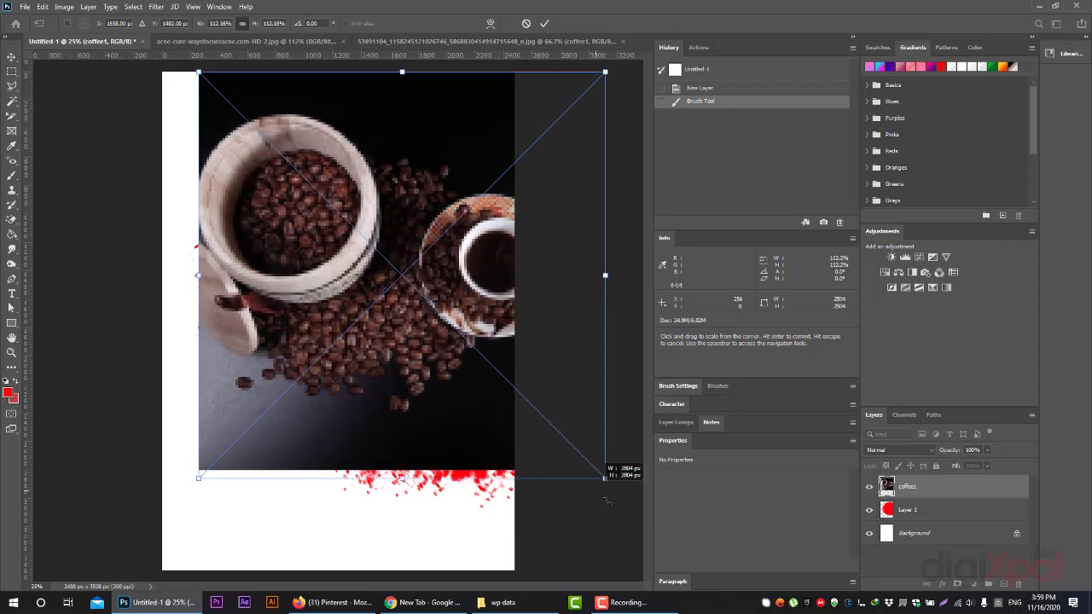
{"action": "left_click", "coordinate": [545, 24]}
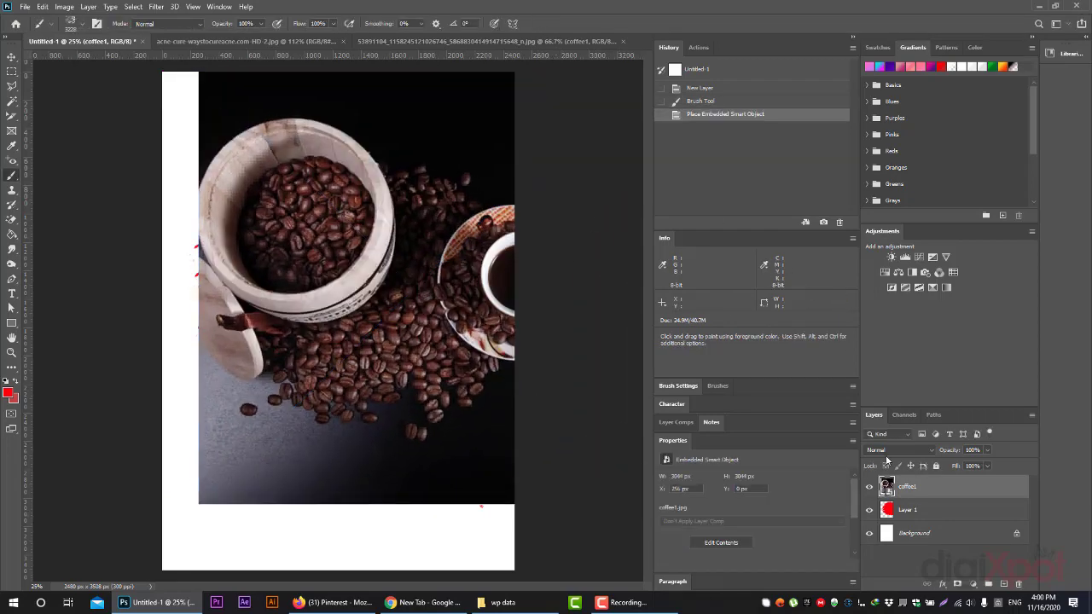
{"action": "left_click", "coordinate": [973, 495], "text": "alt"}
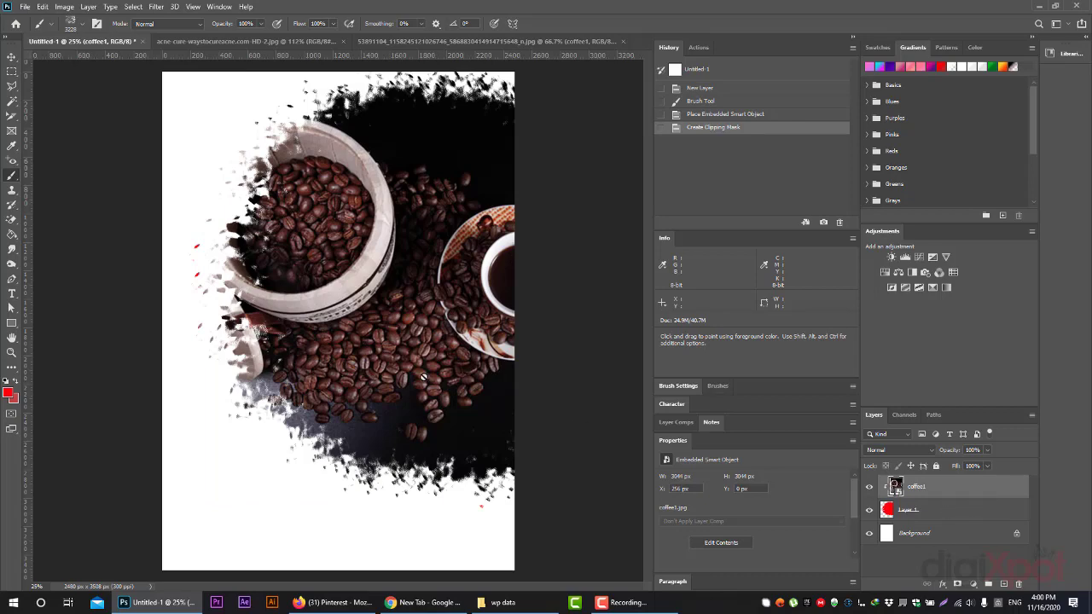
Step: Shift the clipped coffee photo right and down and scale it to about 131%
{"action": "key", "text": "v"}
{"action": "mouse_move", "coordinate": [195, 85]}
{"action": "left_mouse_down"}
{"action": "mouse_move", "coordinate": [220, 90]}
{"action": "mouse_move", "coordinate": [182, 65]}
{"action": "left_mouse_up"}
{"action": "key", "text": "ctrl+t"}
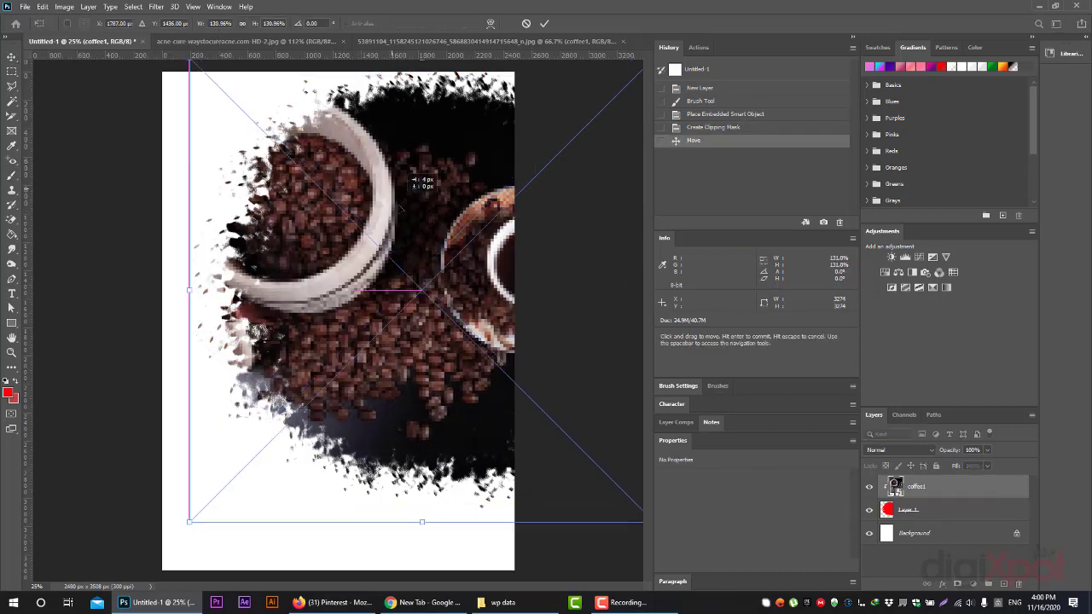
{"action": "left_click", "coordinate": [544, 23]}
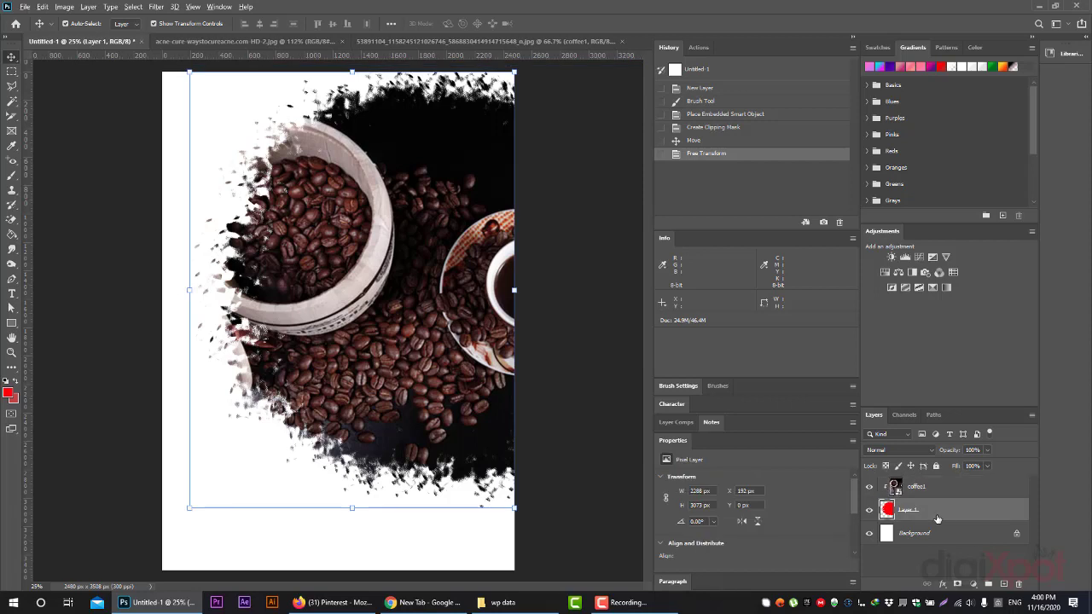
Step: Duplicate the splatter layer beneath itself and give the copy a 7e5c00 gold Color Overlay
{"action": "left_click_drag", "start_coordinate": [908, 510], "coordinate": [922, 544]}
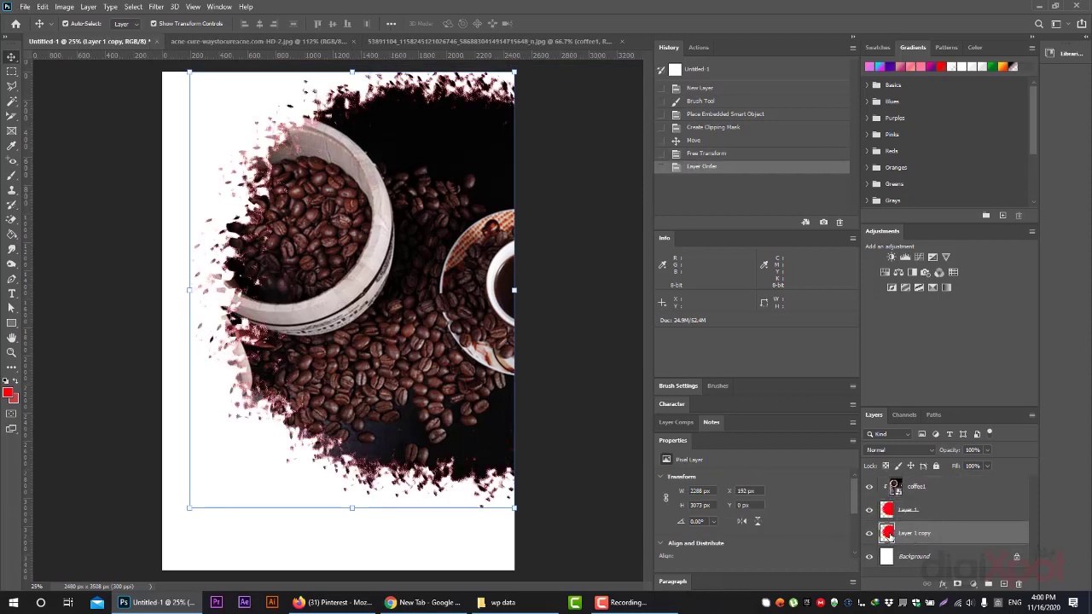
{"action": "left_click", "coordinate": [943, 585]}
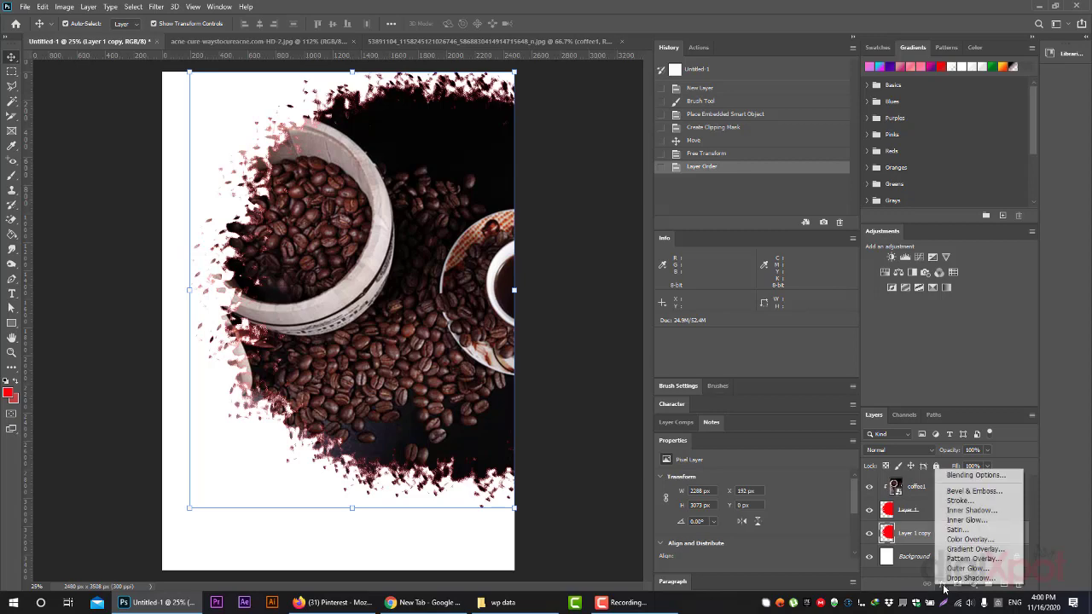
{"action": "left_click", "coordinate": [973, 541]}
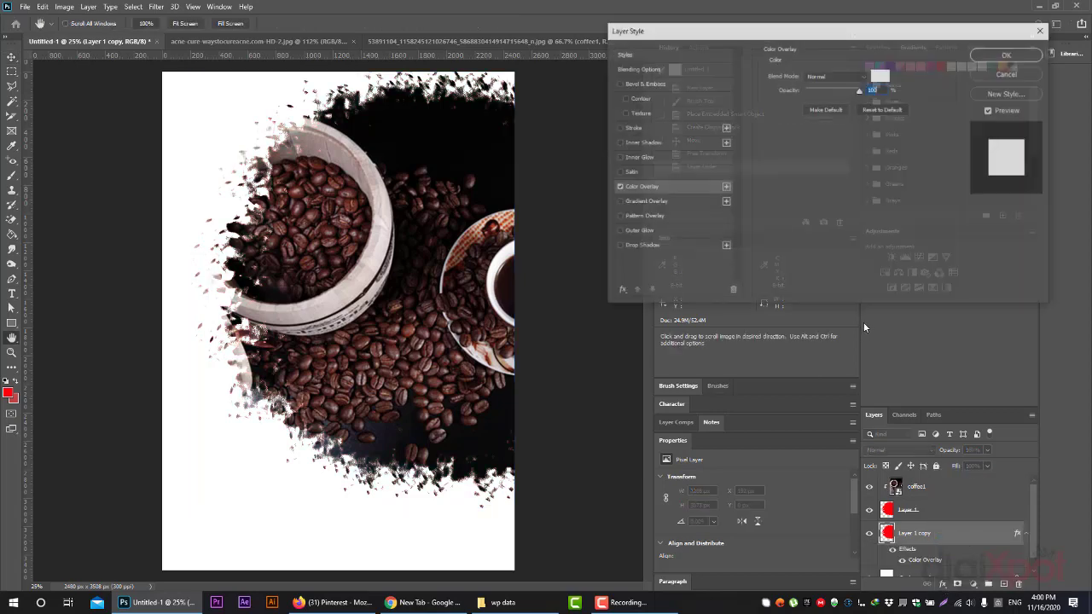
{"action": "left_click", "coordinate": [883, 77]}
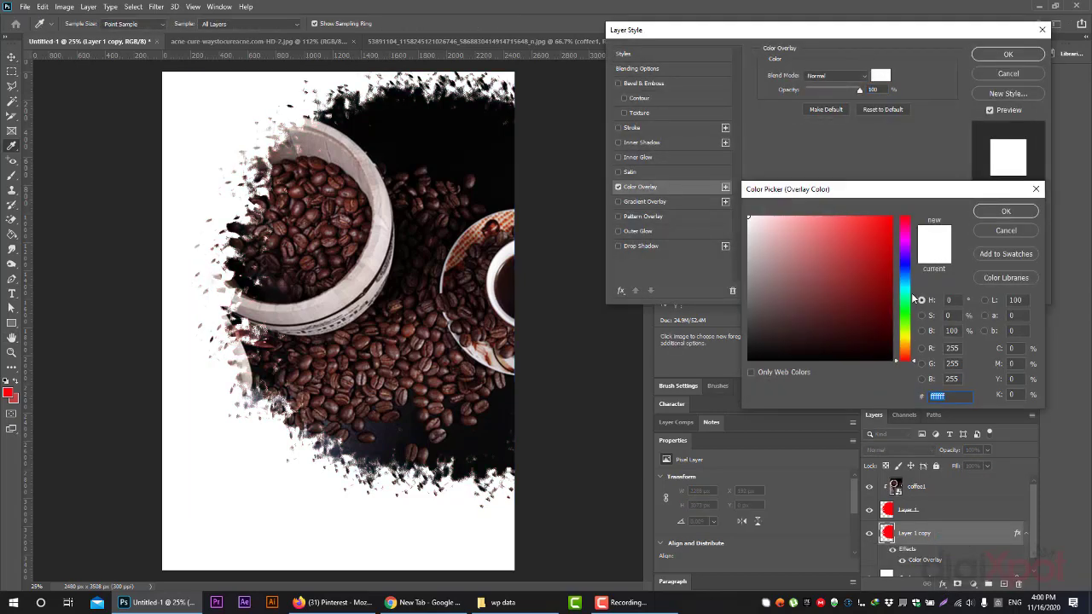
{"action": "left_click_drag", "start_coordinate": [913, 297], "coordinate": [907, 343]}
{"action": "left_click", "coordinate": [866, 292]}
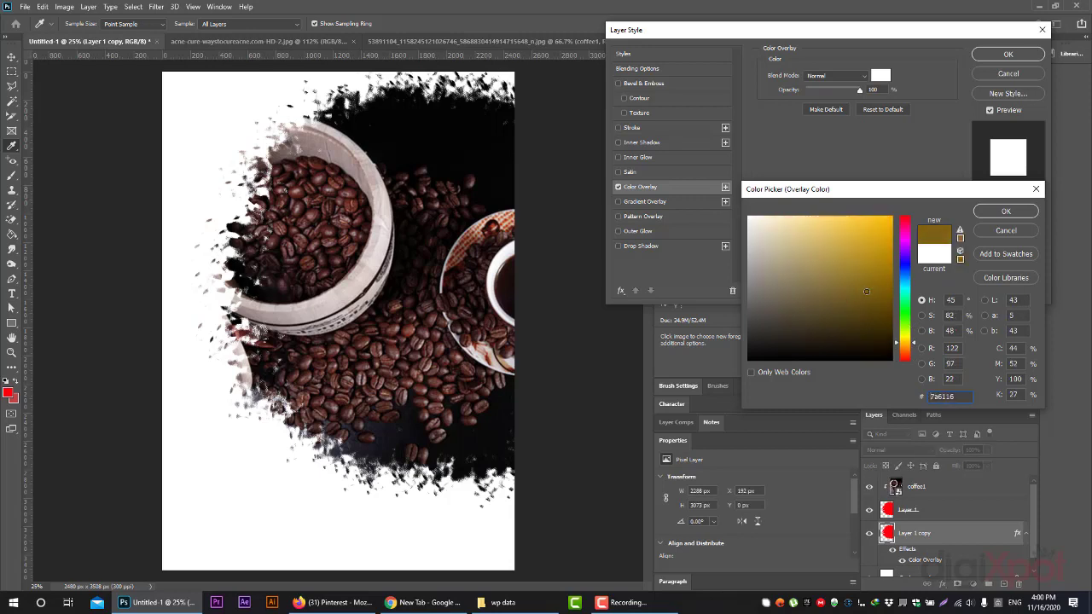
{"action": "left_click", "coordinate": [866, 302]}
{"action": "left_click", "coordinate": [905, 346]}
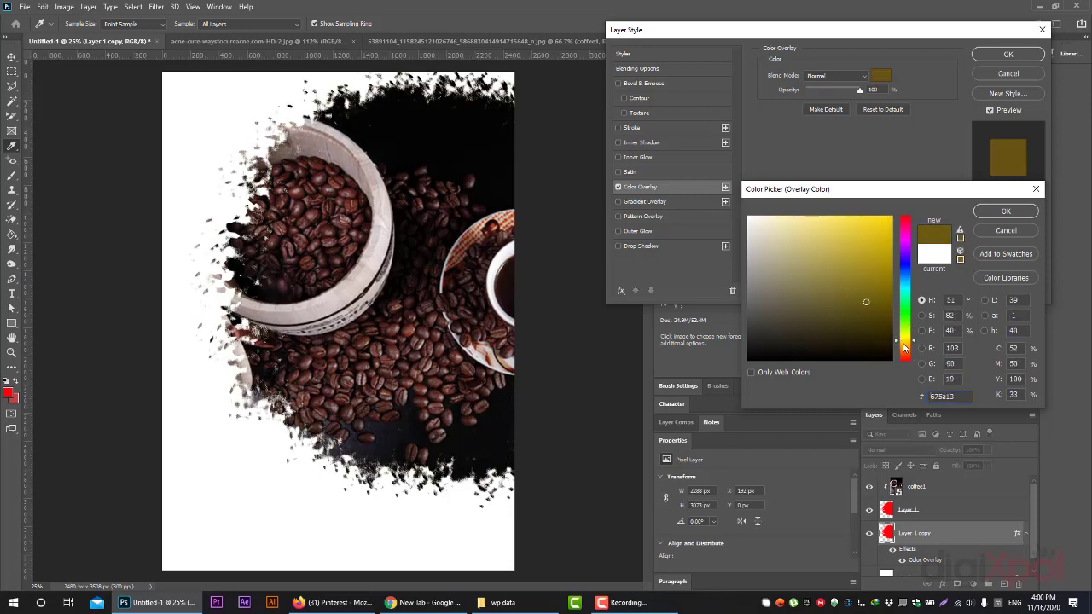
{"action": "left_click_drag", "start_coordinate": [894, 296], "coordinate": [891, 290]}
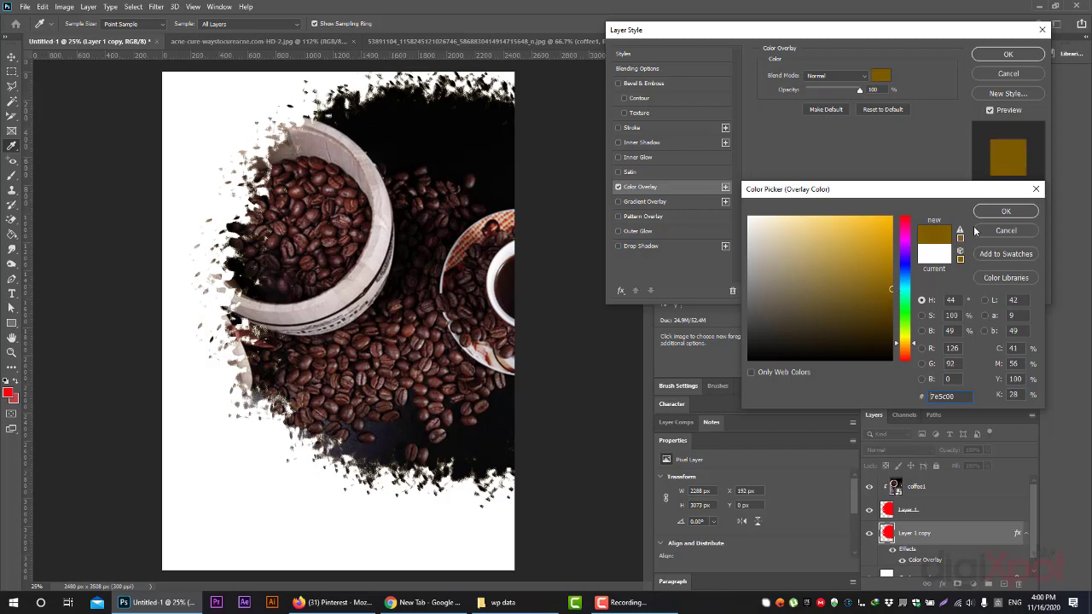
{"action": "left_click", "coordinate": [1004, 213]}
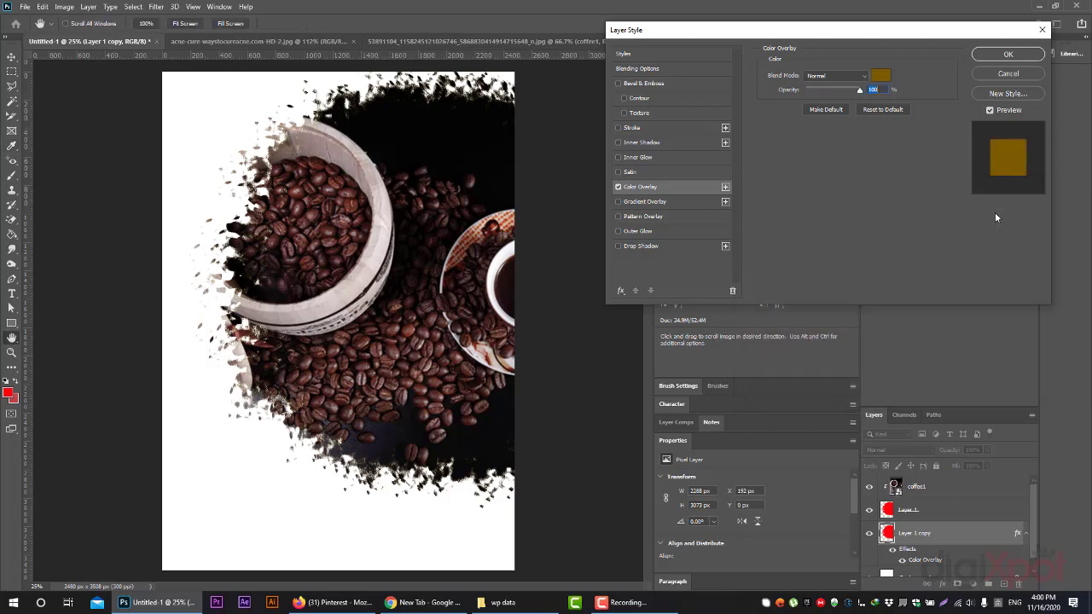
{"action": "left_click", "coordinate": [1009, 57]}
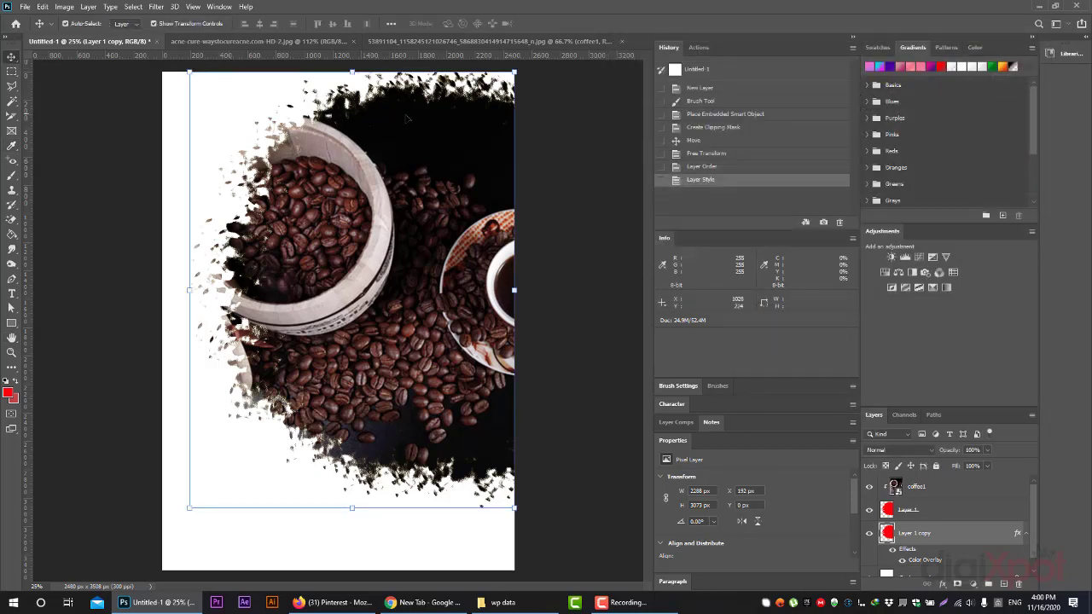
Step: Rotate the gold splatter copy about -7° and enlarge it into a ragged border
{"action": "key", "text": "ctrl+t"}
{"action": "mouse_move", "coordinate": [547, 62]}
{"action": "left_mouse_down"}
{"action": "mouse_move", "coordinate": [518, 40]}
{"action": "mouse_move", "coordinate": [550, 53]}
{"action": "mouse_move", "coordinate": [554, 77]}
{"action": "mouse_move", "coordinate": [597, 51]}
{"action": "left_mouse_up"}
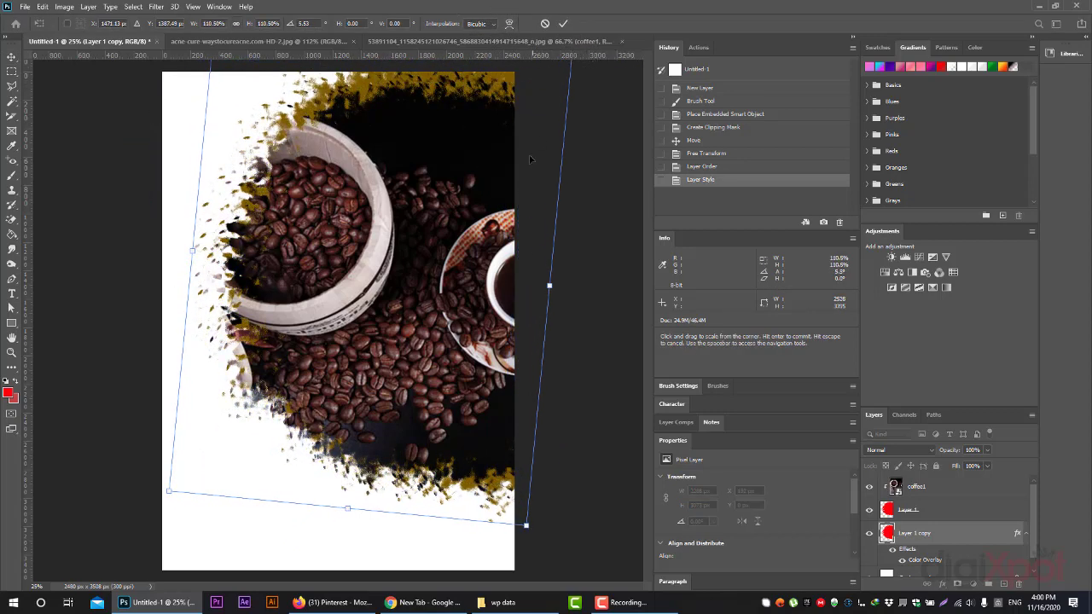
{"action": "left_click_drag", "start_coordinate": [534, 156], "coordinate": [510, 158]}
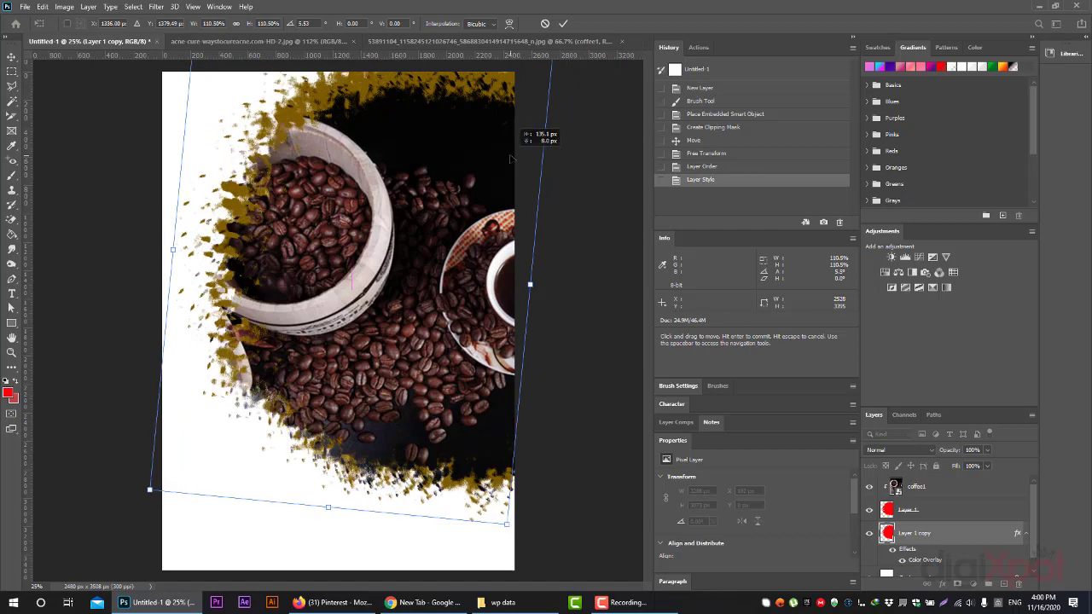
{"action": "left_click", "coordinate": [562, 23]}
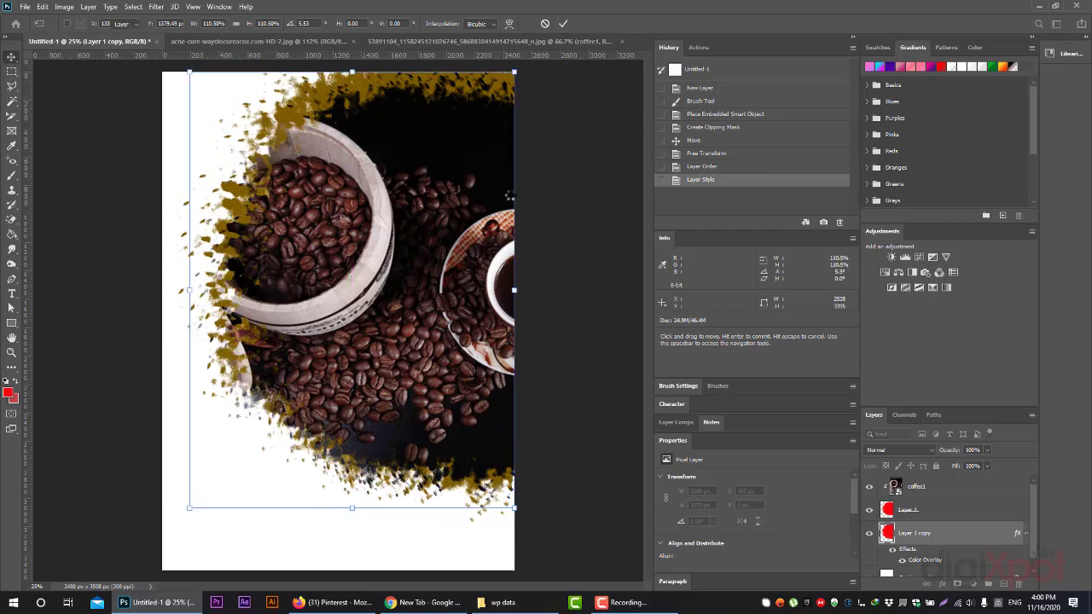
{"action": "left_click", "coordinate": [587, 269]}
Step: Add COFFEE text at the bottom-left, coloured gold-brown sampled from the splatter
{"action": "key", "text": "t"}
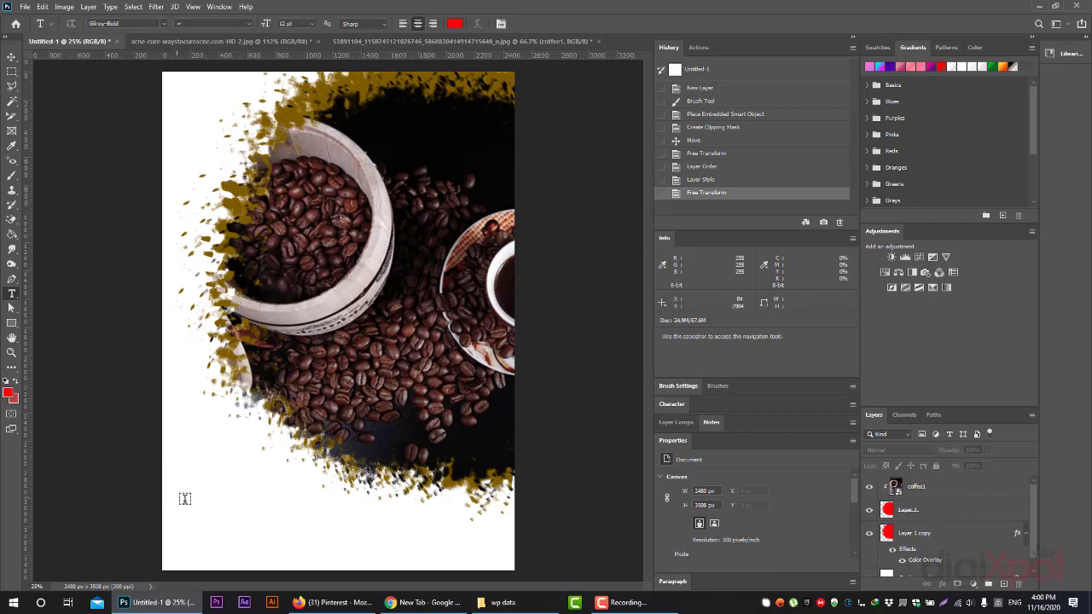
{"action": "left_click", "coordinate": [194, 513]}
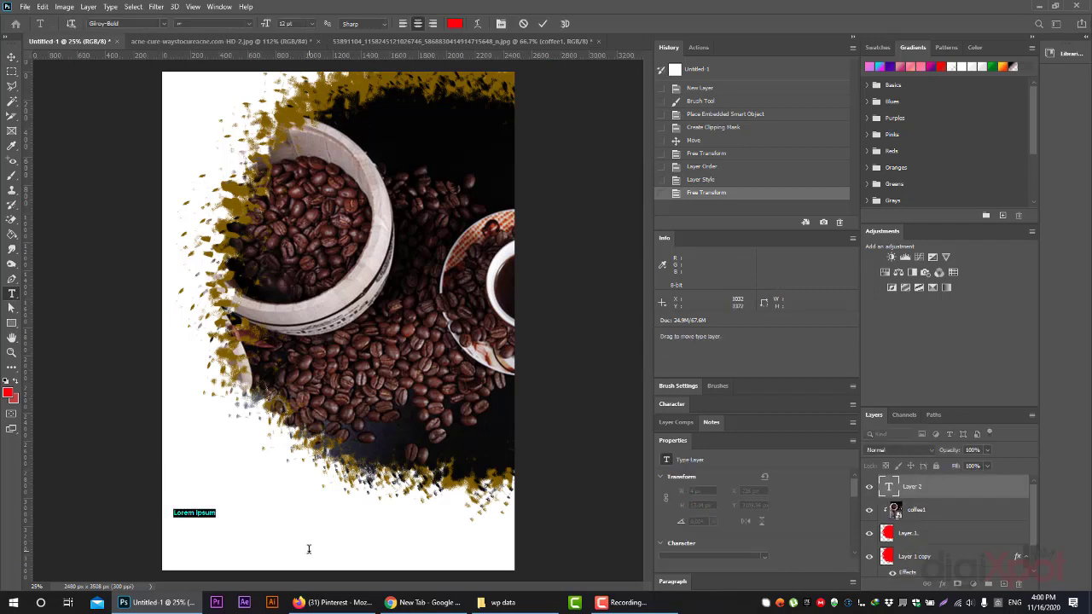
{"action": "type", "text": "a"}
{"action": "left_click", "coordinate": [456, 23]}
{"action": "left_click", "coordinate": [360, 82]}
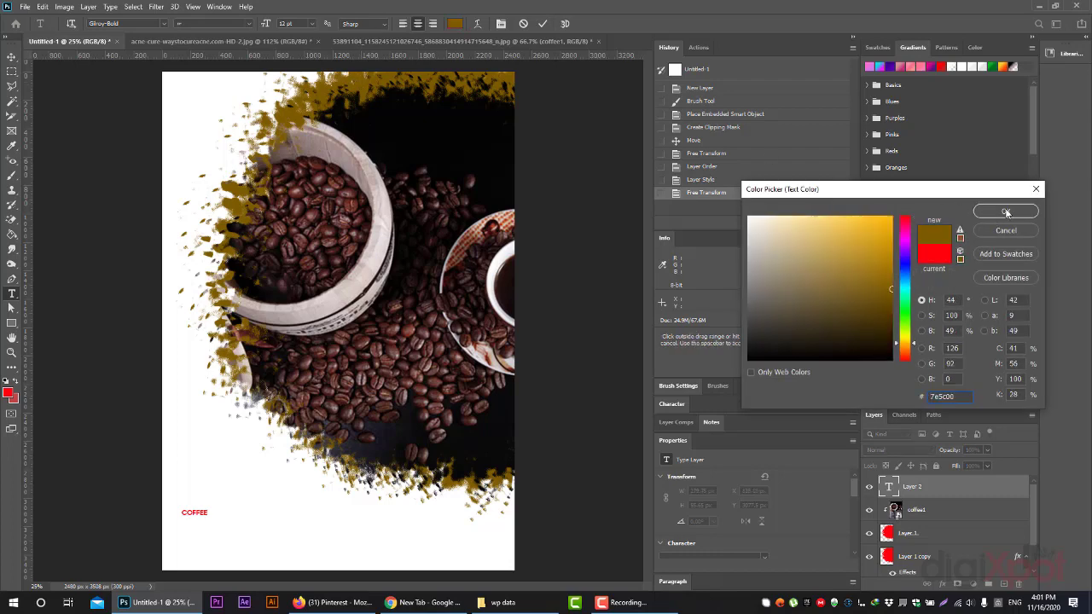
{"action": "key", "text": "Escape"}
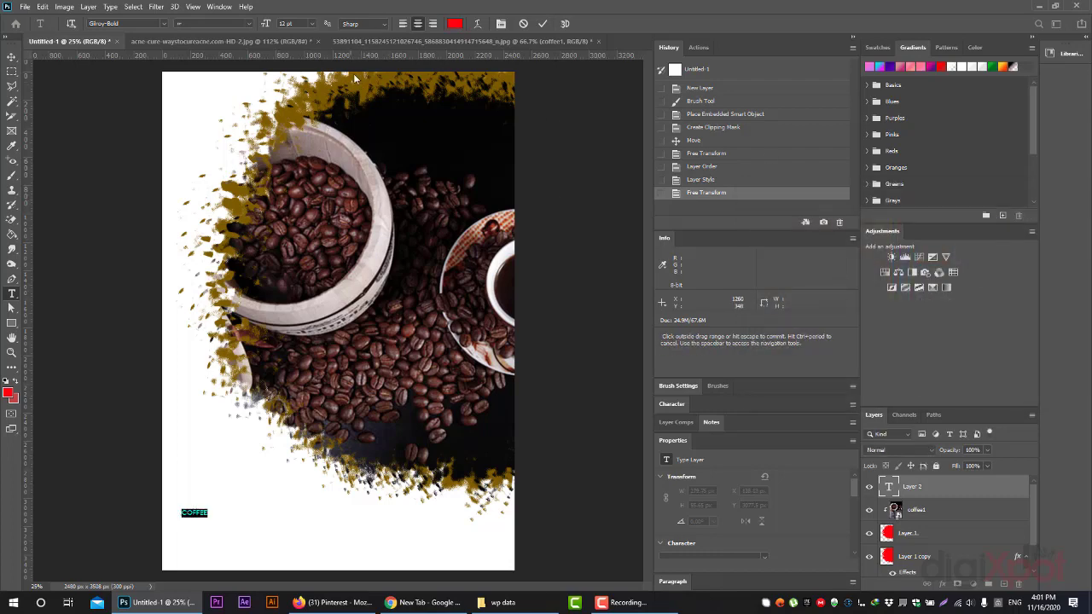
{"action": "left_click", "coordinate": [454, 24]}
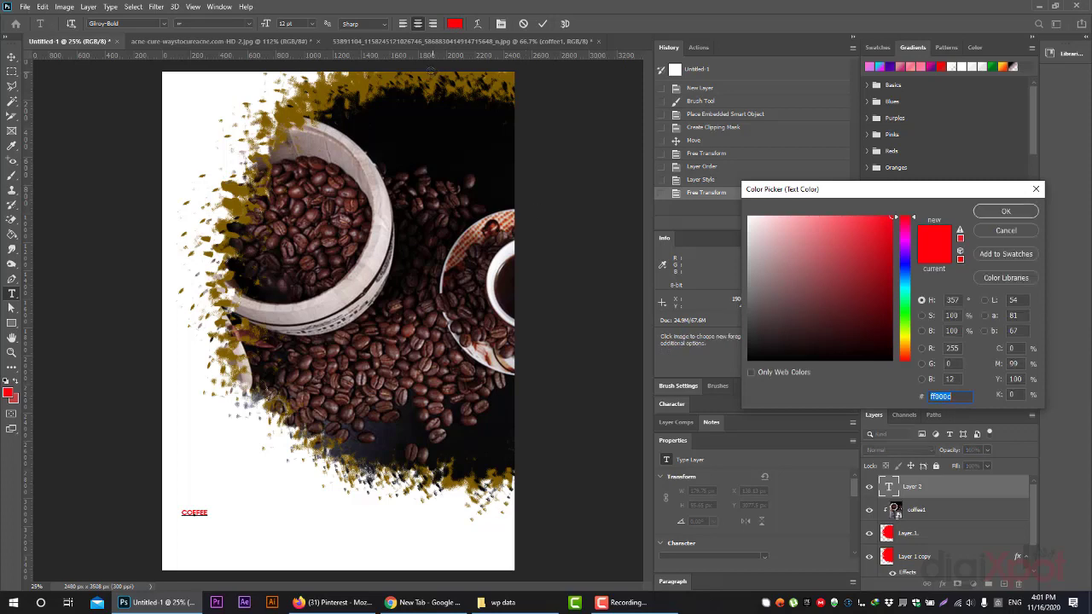
{"action": "left_click", "coordinate": [362, 82]}
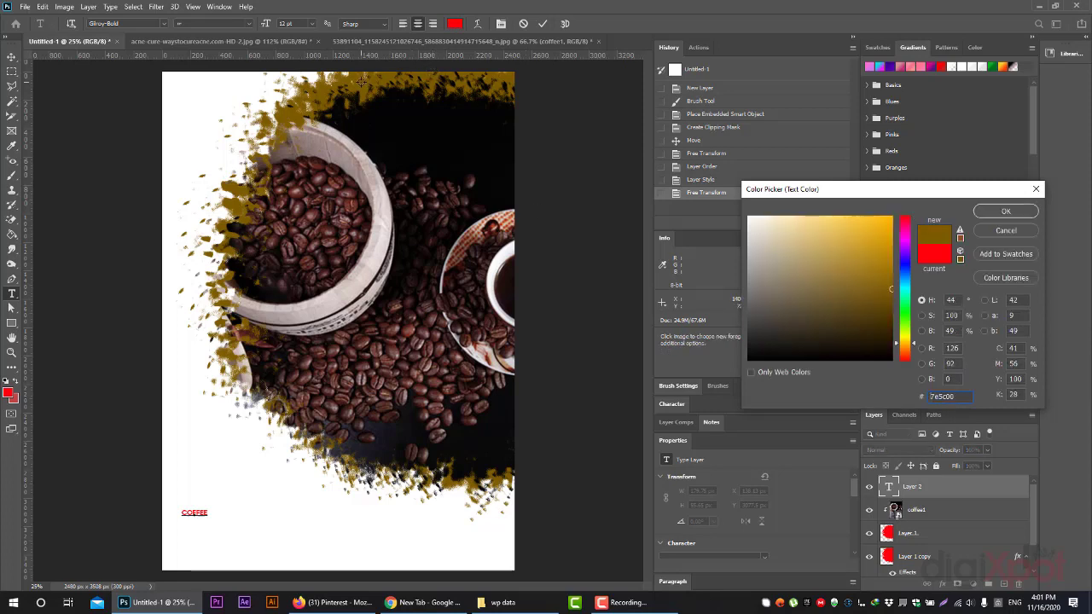
{"action": "left_click", "coordinate": [1006, 211]}
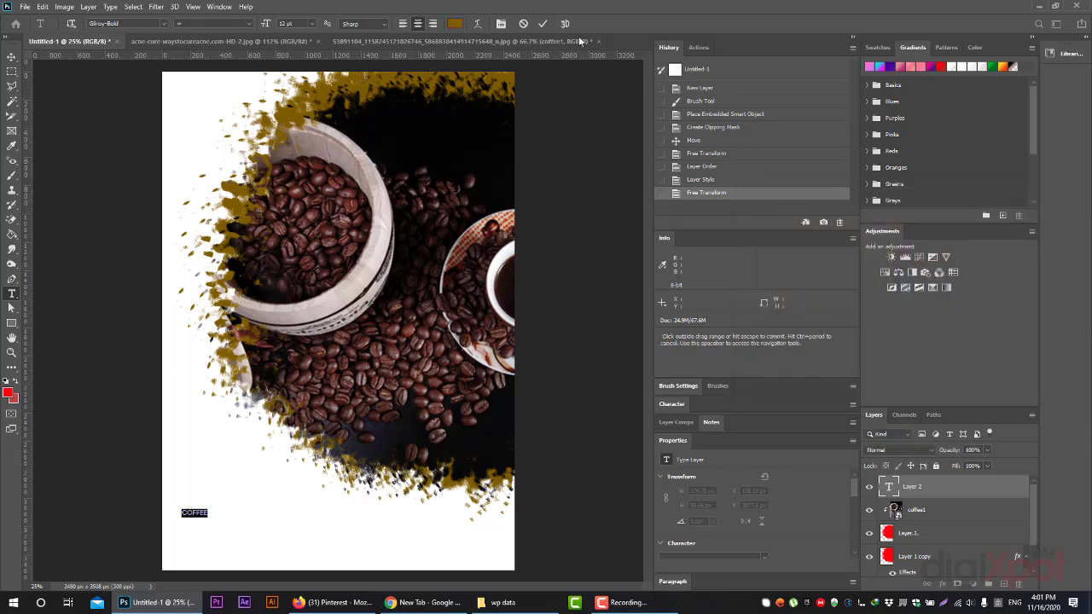
{"action": "left_click", "coordinate": [12, 56]}
Step: Enlarge the COFFEE text to about 544%, then bring up the PAKISTAN design document
{"action": "mouse_move", "coordinate": [224, 497]}
{"action": "left_mouse_down"}
{"action": "mouse_move", "coordinate": [284, 522]}
{"action": "mouse_move", "coordinate": [281, 538]}
{"action": "left_mouse_up"}
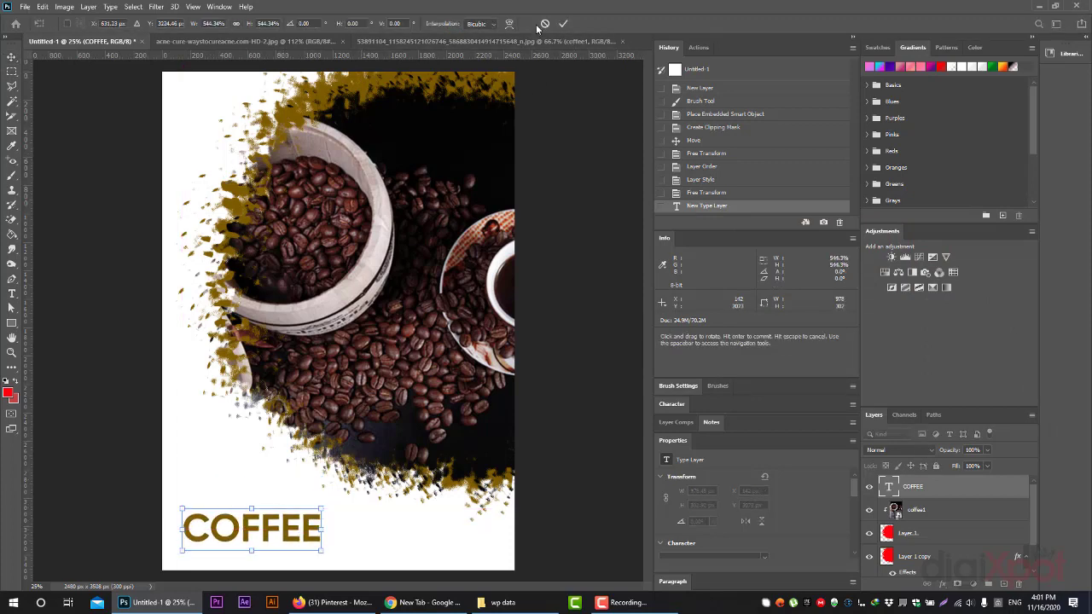
{"action": "left_click", "coordinate": [564, 24]}
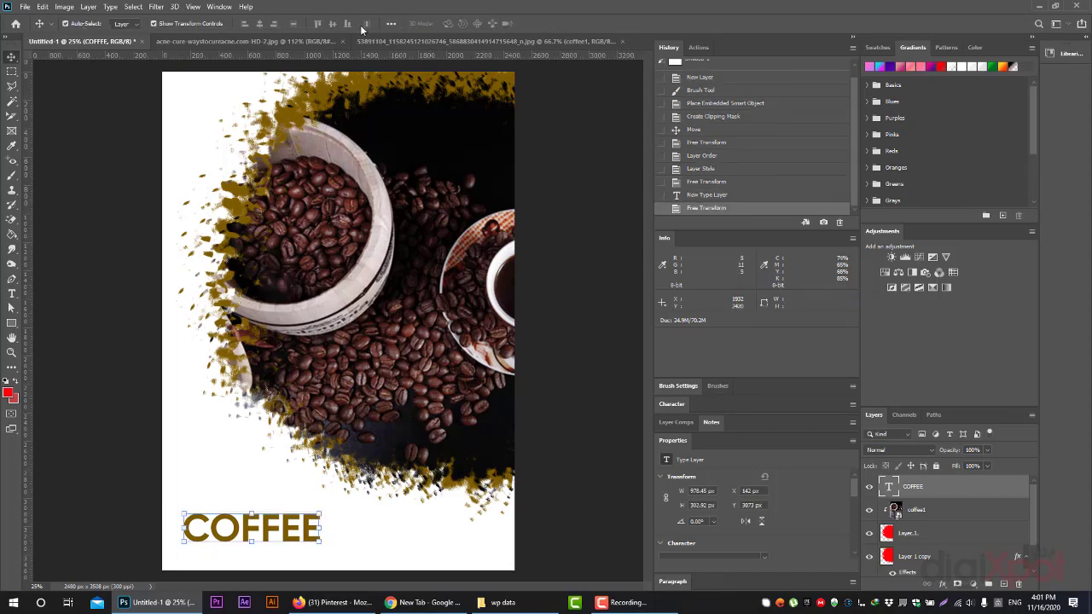
{"action": "left_click", "coordinate": [434, 43]}
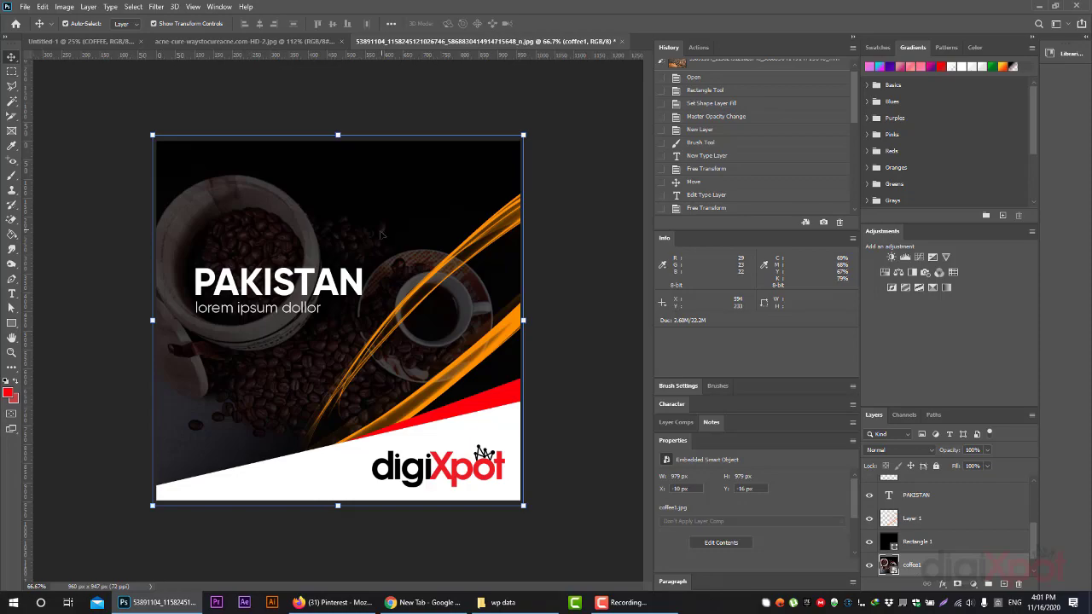
Step: Search Google Images in Firefox for 'PHOTOSHOP BRUSHES DOWNLOAD FREE'
{"action": "left_click", "coordinate": [332, 602]}
{"action": "left_click", "coordinate": [853, 10]}
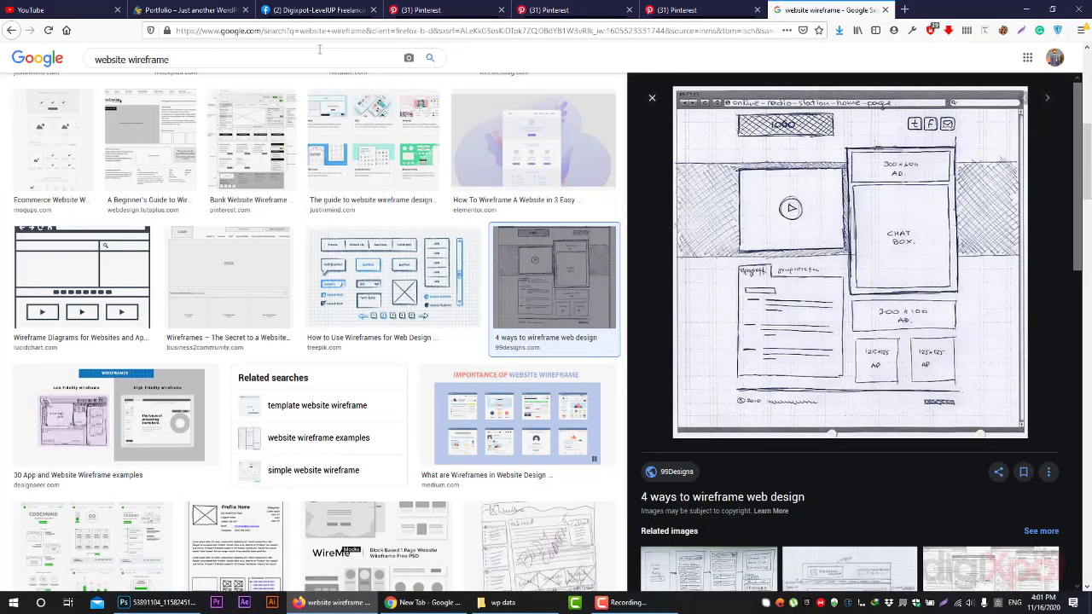
{"action": "left_click", "coordinate": [907, 10]}
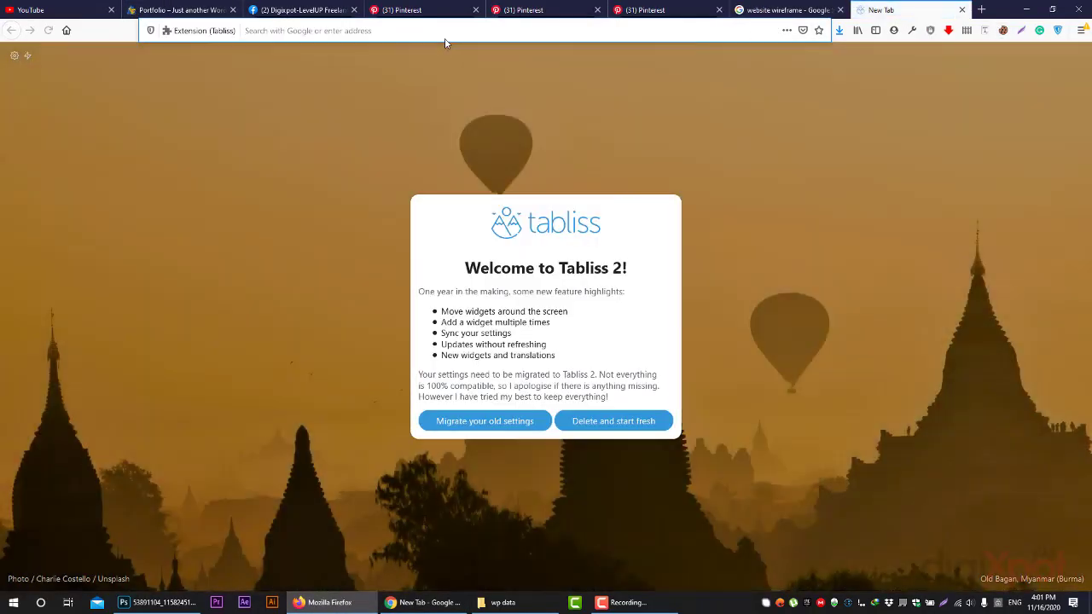
{"action": "type", "text": "PH"}
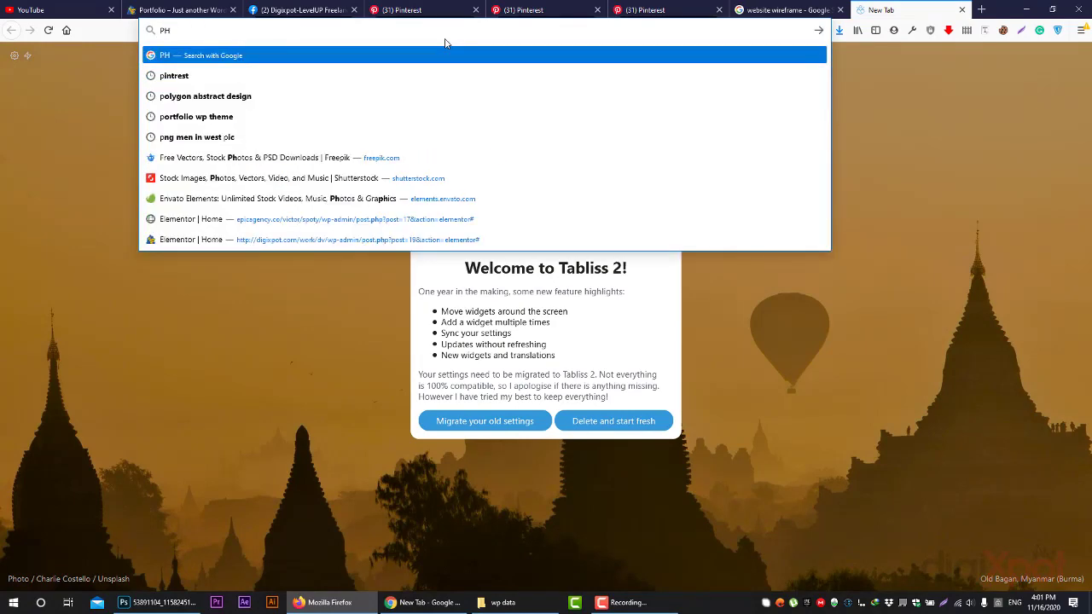
{"action": "type", "text": "OTOSHOP"}
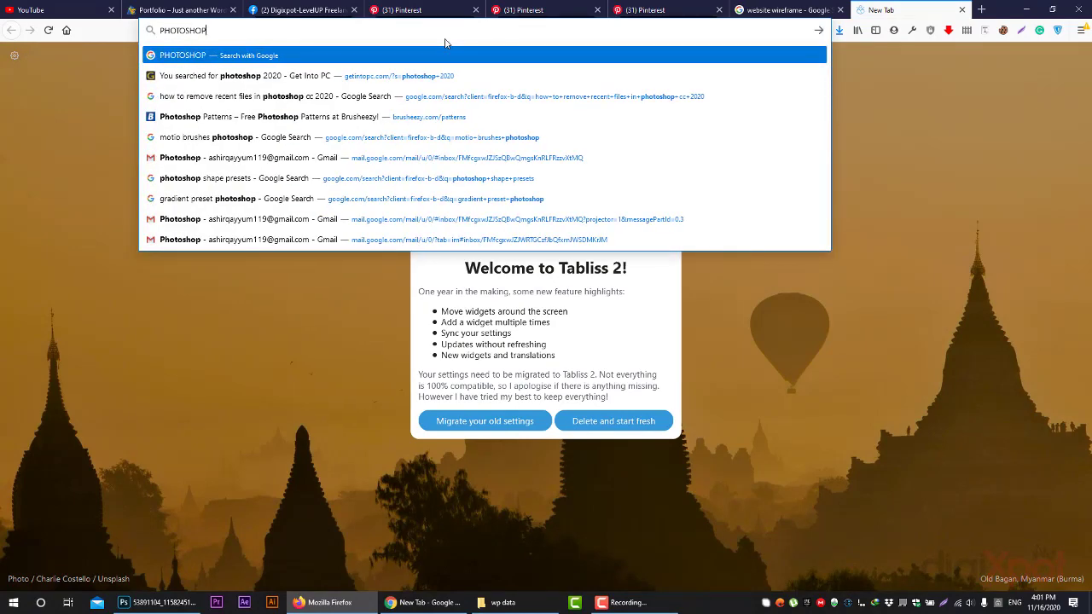
{"action": "type", "text": " BR"}
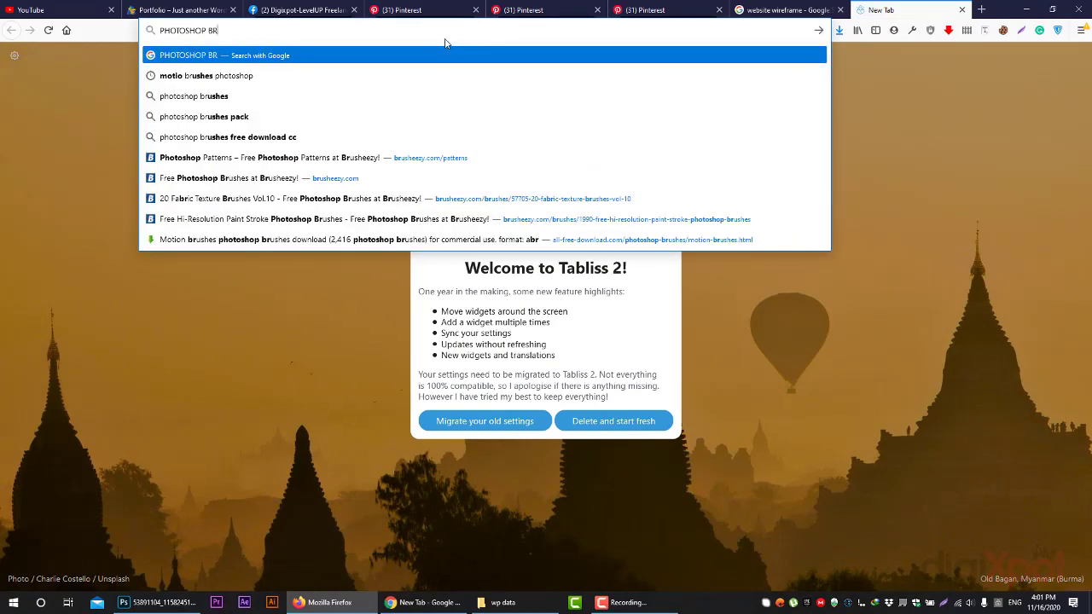
{"action": "type", "text": "USHES "}
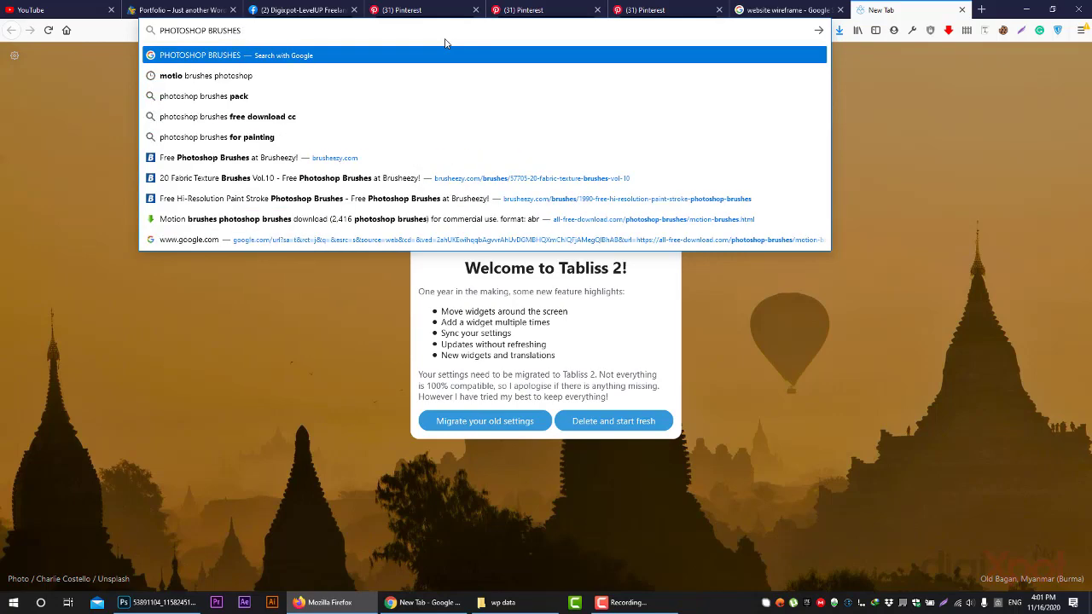
{"action": "type", "text": "DEV"}
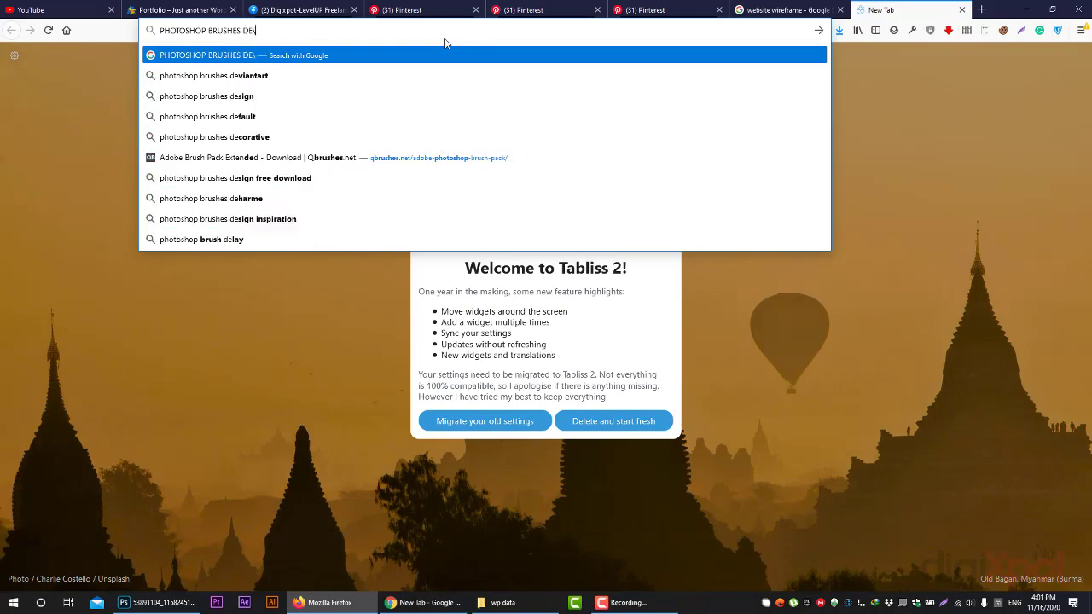
{"action": "key", "text": "BackSpace"}
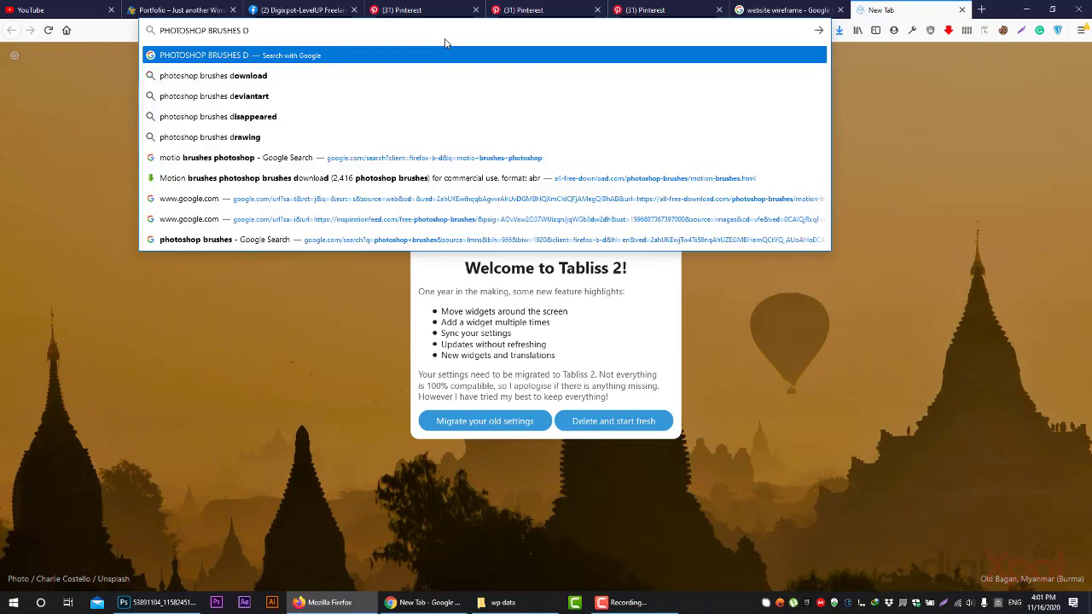
{"action": "type", "text": "OWNLOAD FR"}
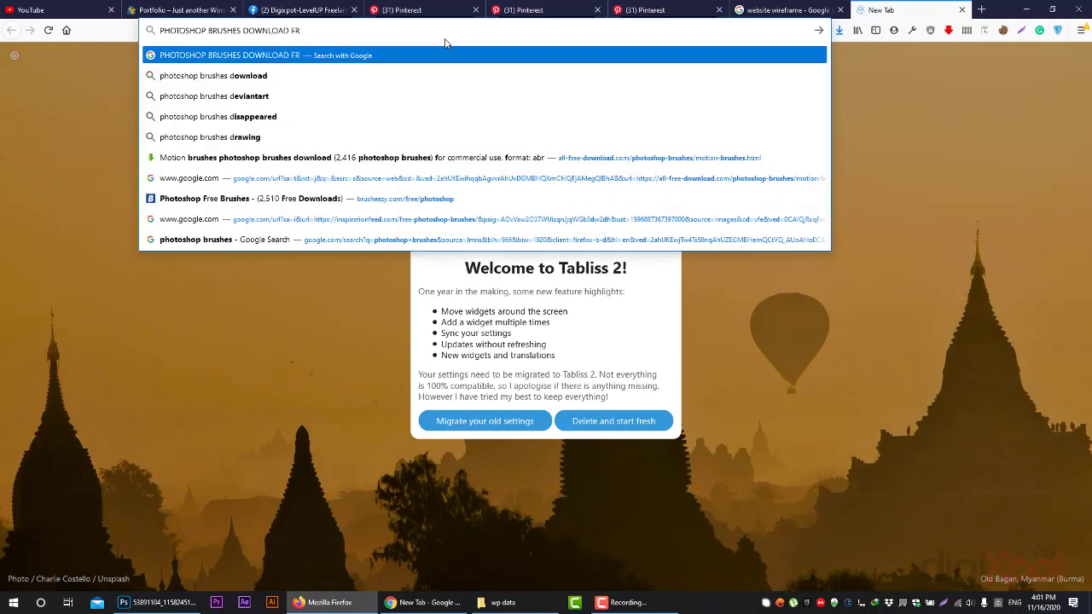
{"action": "type", "text": "EE"}
{"action": "key", "text": "Return"}
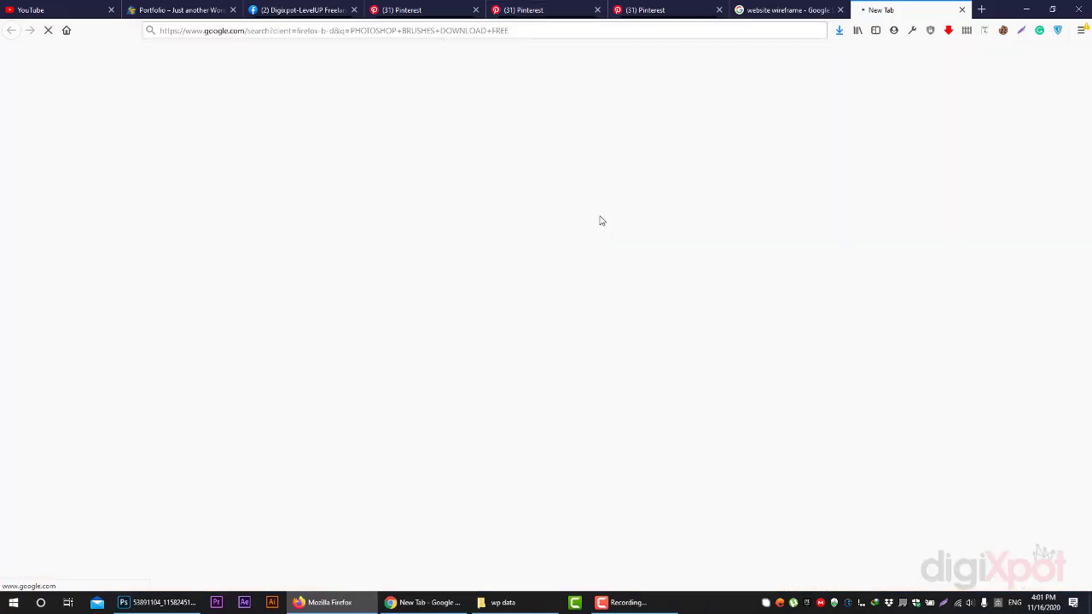
{"action": "left_click", "coordinate": [160, 101]}
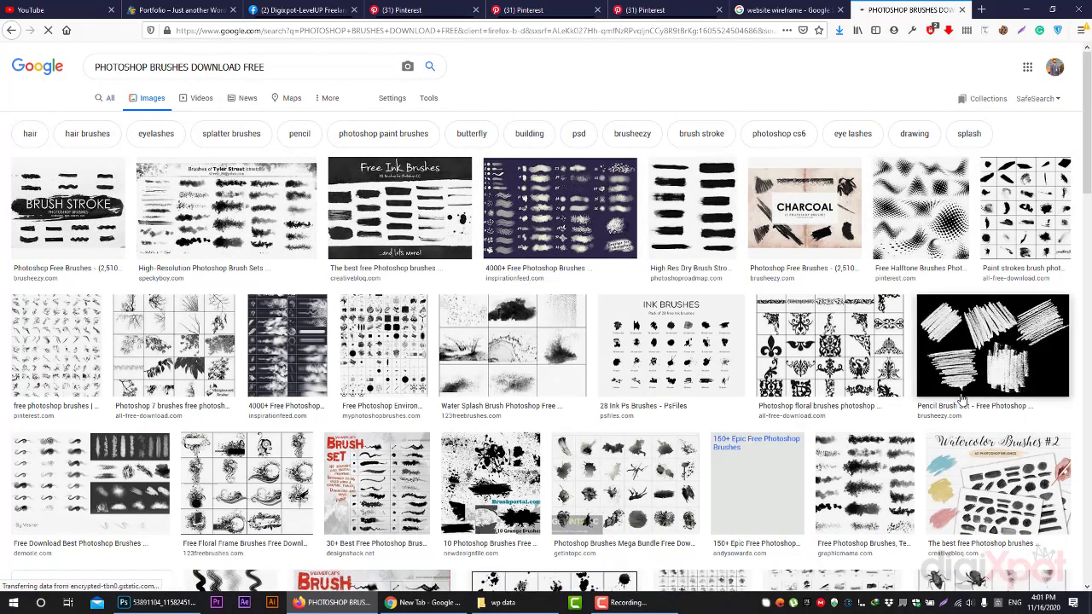
Step: Check the COFFEE poster in Photoshop, then return to the brush image results
{"action": "scroll", "coordinate": [968, 392], "scroll_direction": "down", "scroll_amount": 1}
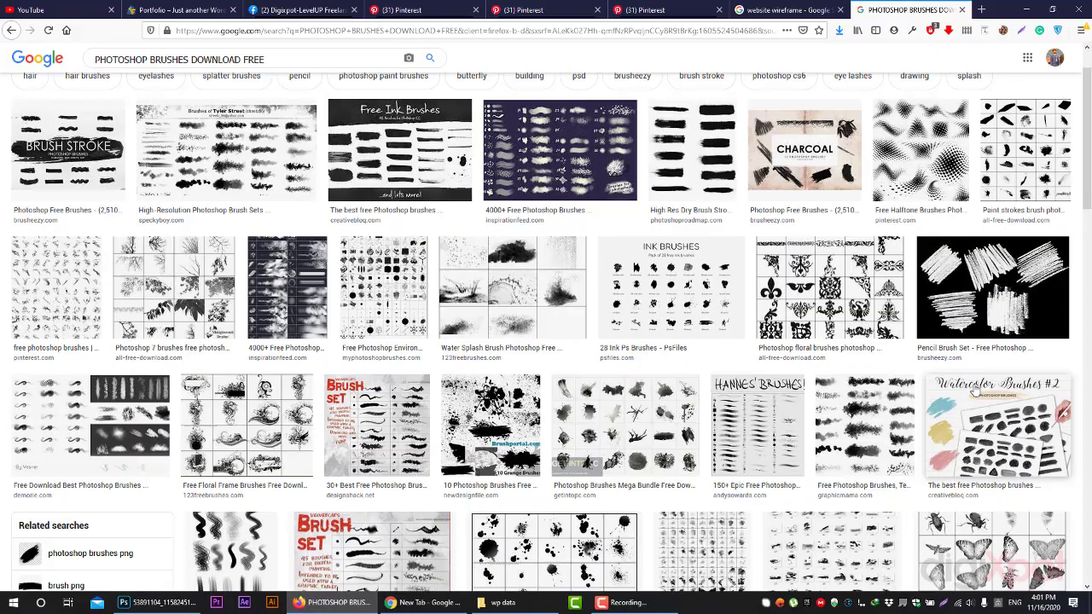
{"action": "left_click", "coordinate": [160, 602]}
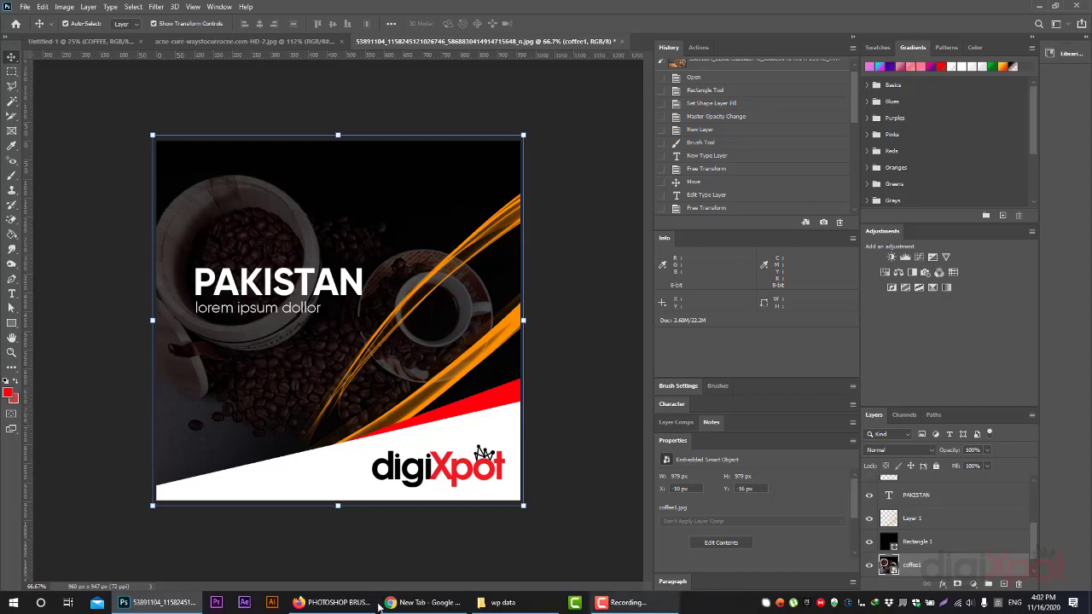
{"action": "left_click", "coordinate": [333, 603]}
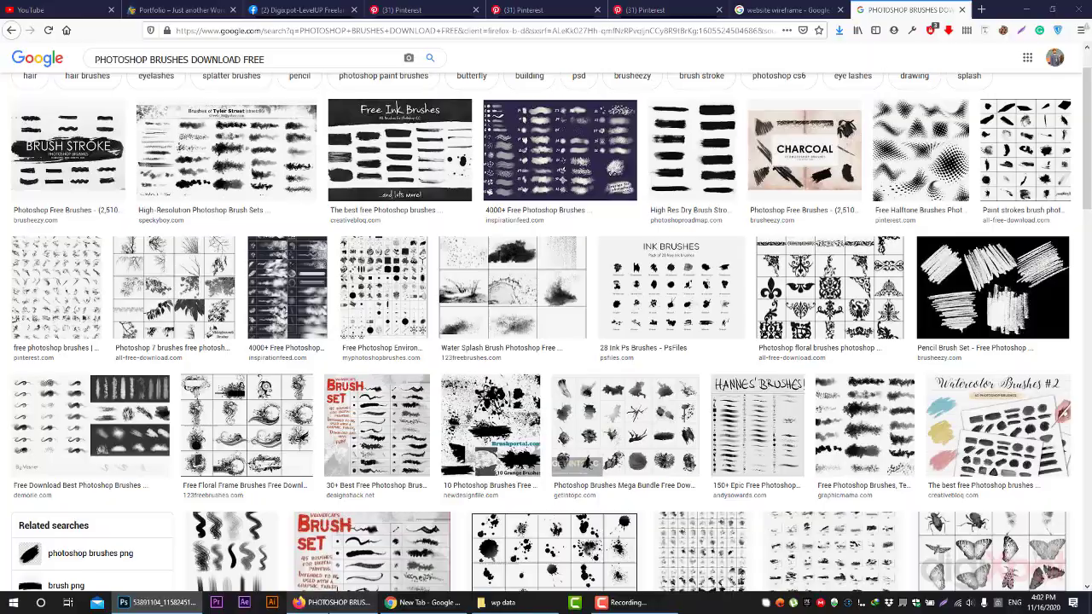
{"action": "left_click", "coordinate": [158, 603]}
{"action": "left_click", "coordinate": [123, 42]}
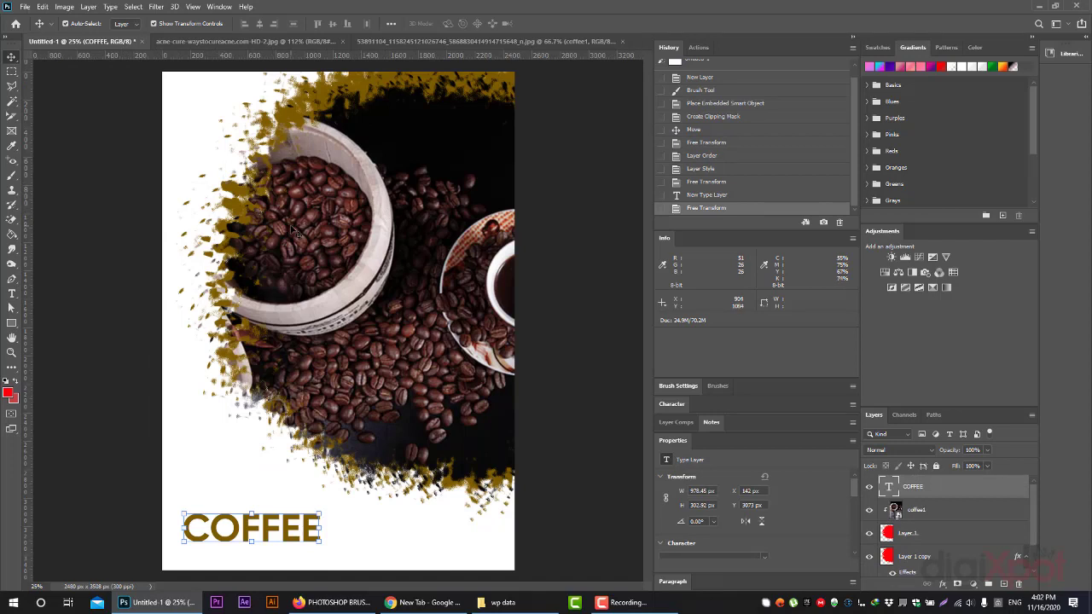
{"action": "left_click", "coordinate": [333, 602]}
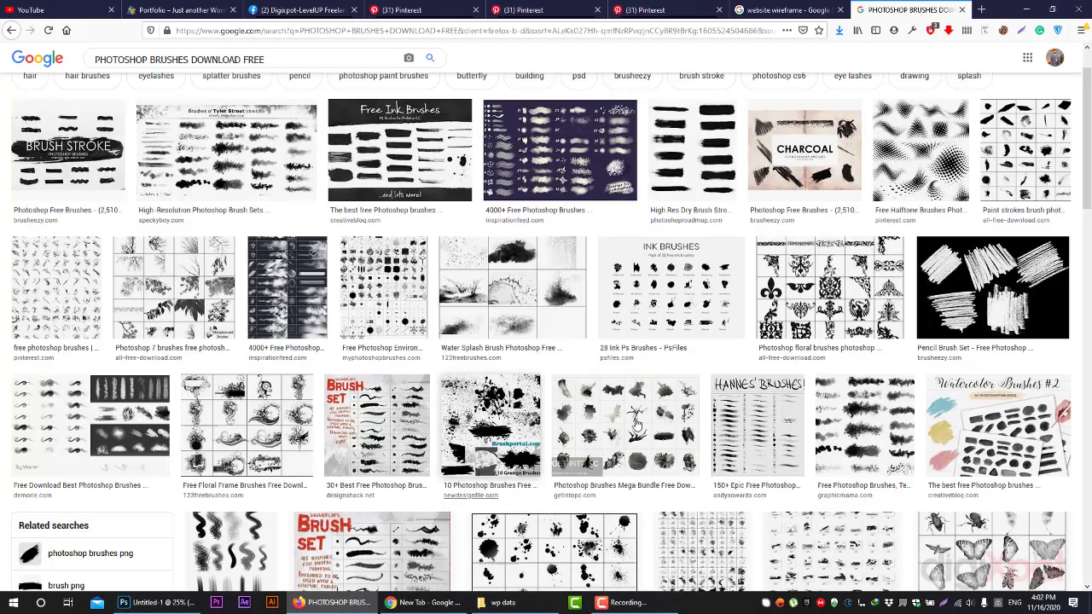
Step: Scroll through the free Photoshop brush image results
{"action": "scroll", "coordinate": [512, 167], "scroll_direction": "down", "scroll_amount": 1}
{"action": "scroll", "coordinate": [512, 166], "scroll_direction": "down", "scroll_amount": 2}
{"action": "scroll", "coordinate": [994, 341], "scroll_direction": "down", "scroll_amount": 3}
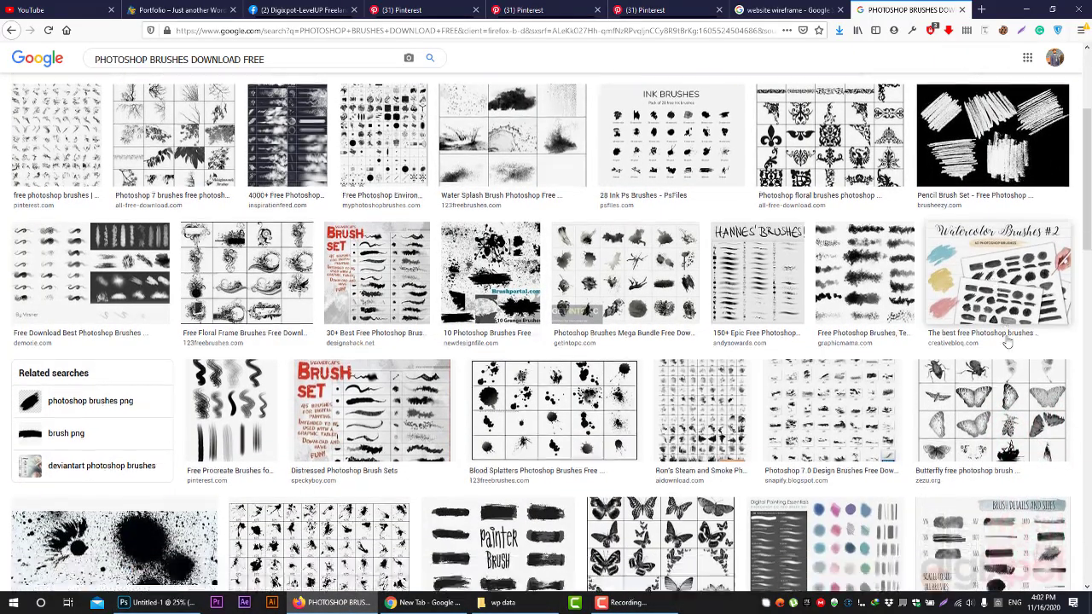
{"action": "scroll", "coordinate": [866, 348], "scroll_direction": "down", "scroll_amount": 2}
{"action": "scroll", "coordinate": [510, 333], "scroll_direction": "down", "scroll_amount": 2}
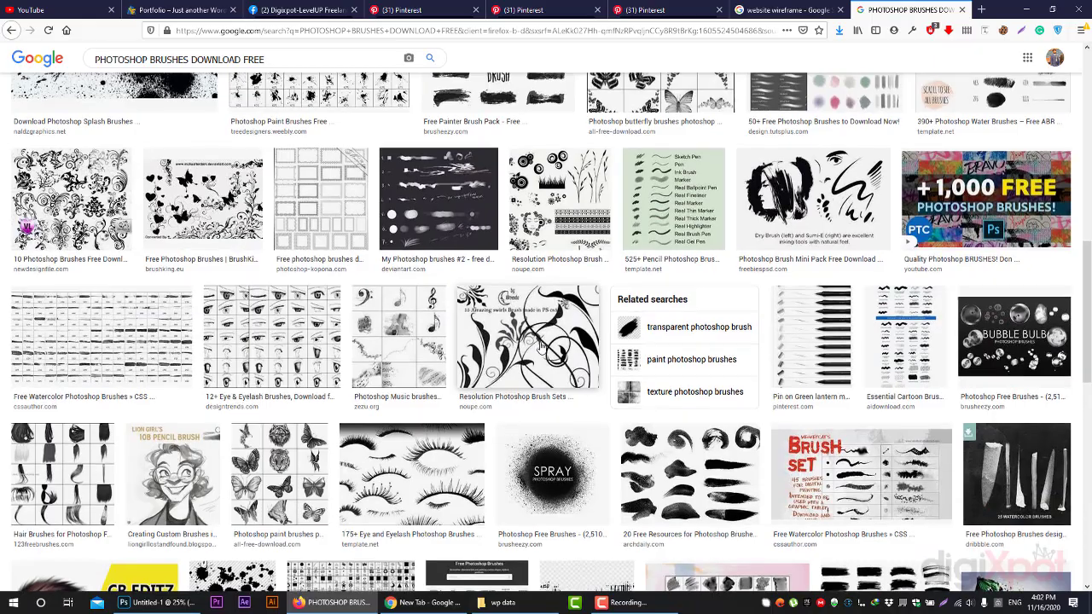
{"action": "scroll", "coordinate": [539, 345], "scroll_direction": "down", "scroll_amount": 2}
{"action": "scroll", "coordinate": [539, 346], "scroll_direction": "up", "scroll_amount": 2}
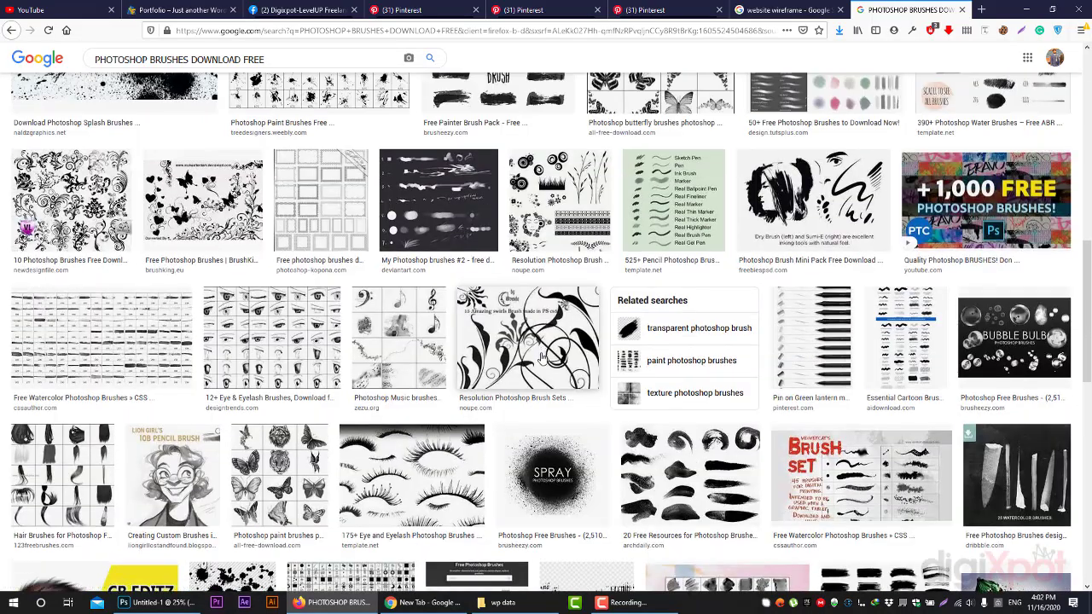
{"action": "scroll", "coordinate": [539, 350], "scroll_direction": "down", "scroll_amount": 3}
{"action": "scroll", "coordinate": [540, 365], "scroll_direction": "down", "scroll_amount": 1}
{"action": "scroll", "coordinate": [539, 365], "scroll_direction": "down", "scroll_amount": 1}
{"action": "scroll", "coordinate": [546, 369], "scroll_direction": "down", "scroll_amount": 3}
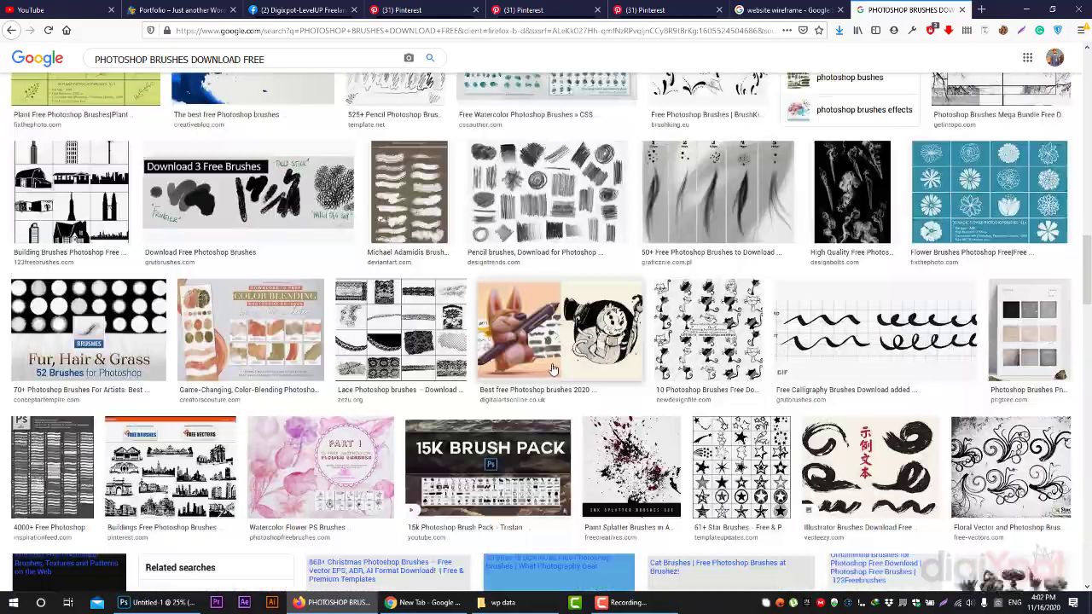
{"action": "scroll", "coordinate": [546, 368], "scroll_direction": "down", "scroll_amount": 2}
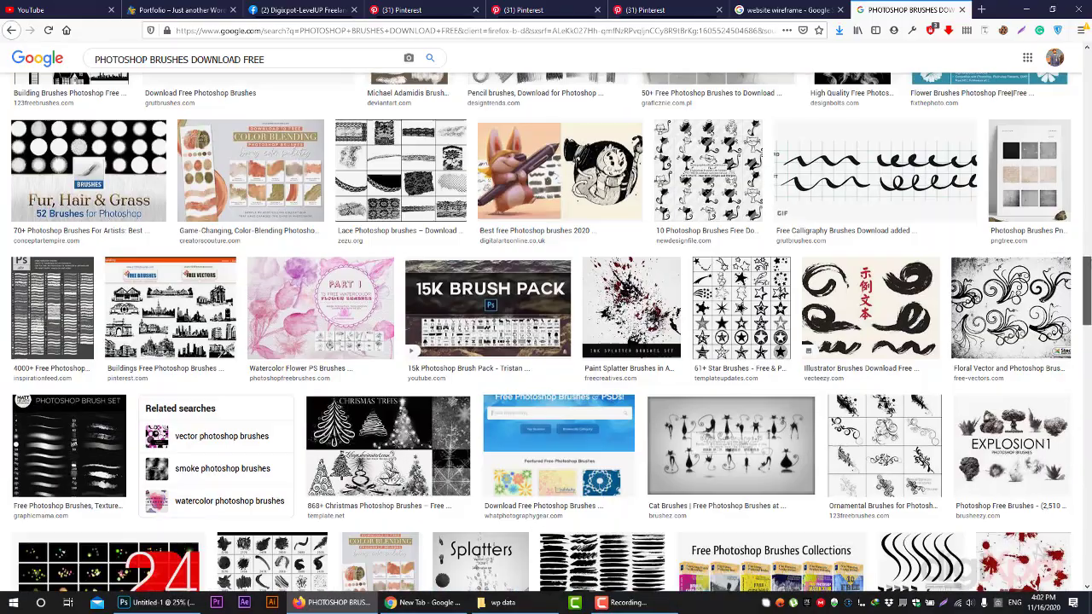
{"action": "scroll", "coordinate": [546, 368], "scroll_direction": "down", "scroll_amount": 3}
{"action": "scroll", "coordinate": [547, 368], "scroll_direction": "down", "scroll_amount": 3}
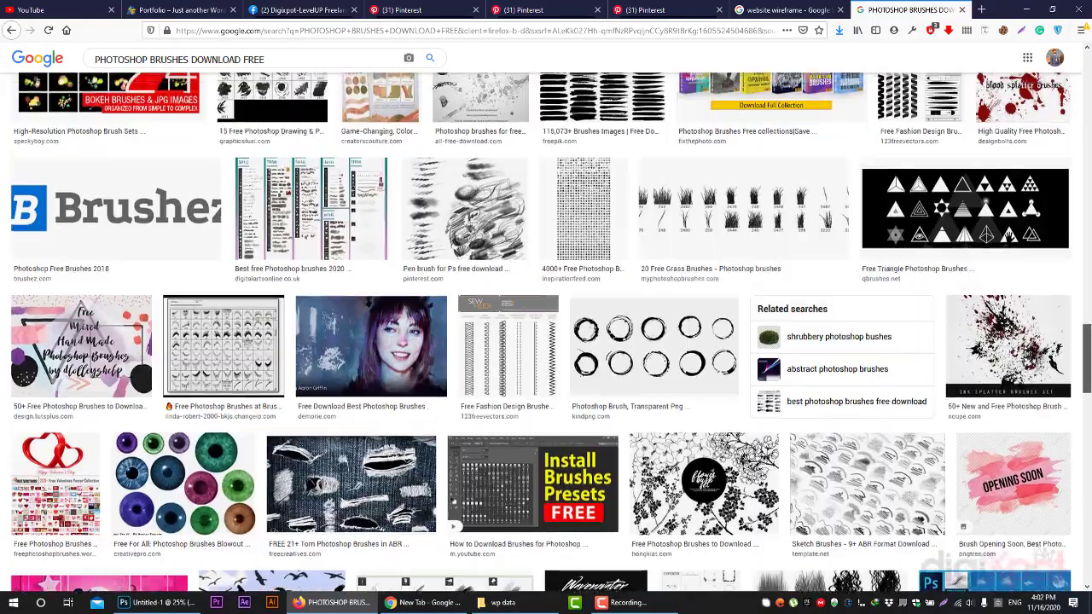
{"action": "scroll", "coordinate": [546, 369], "scroll_direction": "down", "scroll_amount": 5}
{"action": "scroll", "coordinate": [546, 342], "scroll_direction": "up", "scroll_amount": 4}
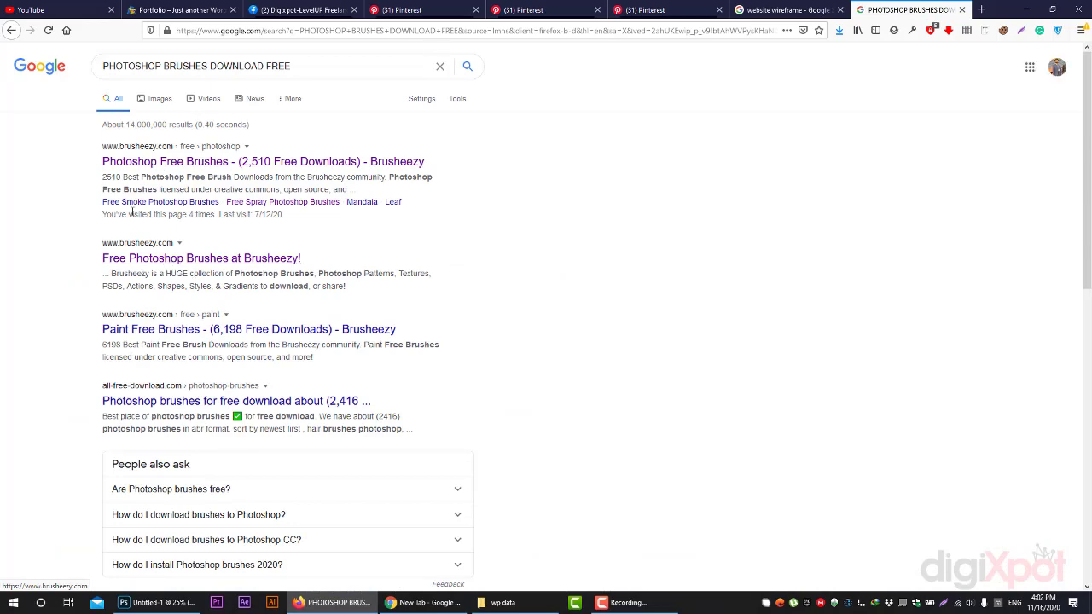
Step: Open the Brusheezy, all-free-download and BrushLovers results in background tabs
{"action": "middle_click", "coordinate": [164, 268]}
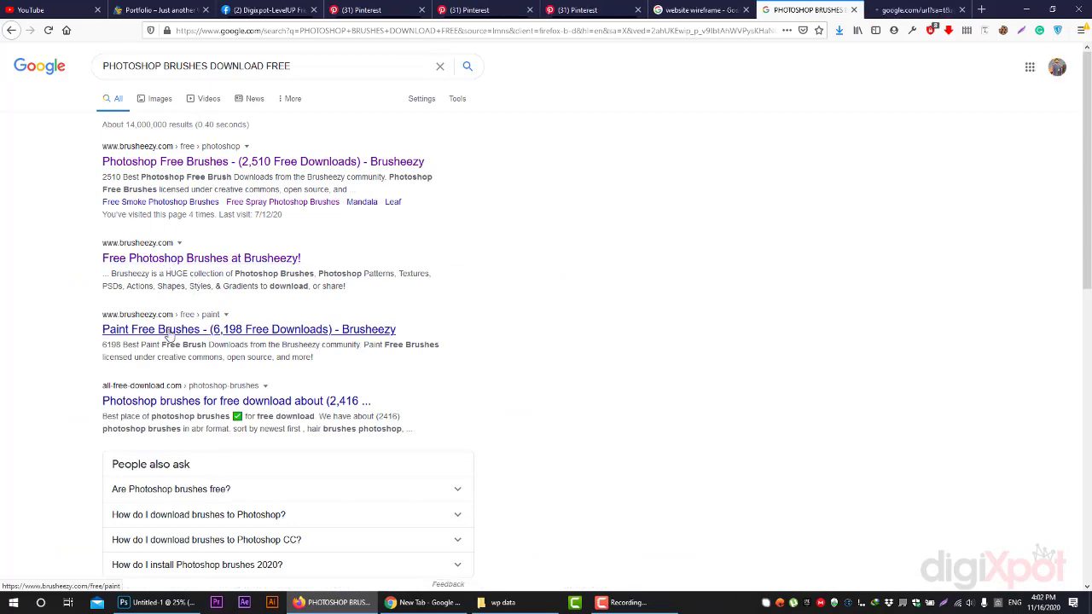
{"action": "scroll", "coordinate": [205, 338], "scroll_direction": "down", "scroll_amount": 2}
{"action": "middle_click", "coordinate": [147, 286]}
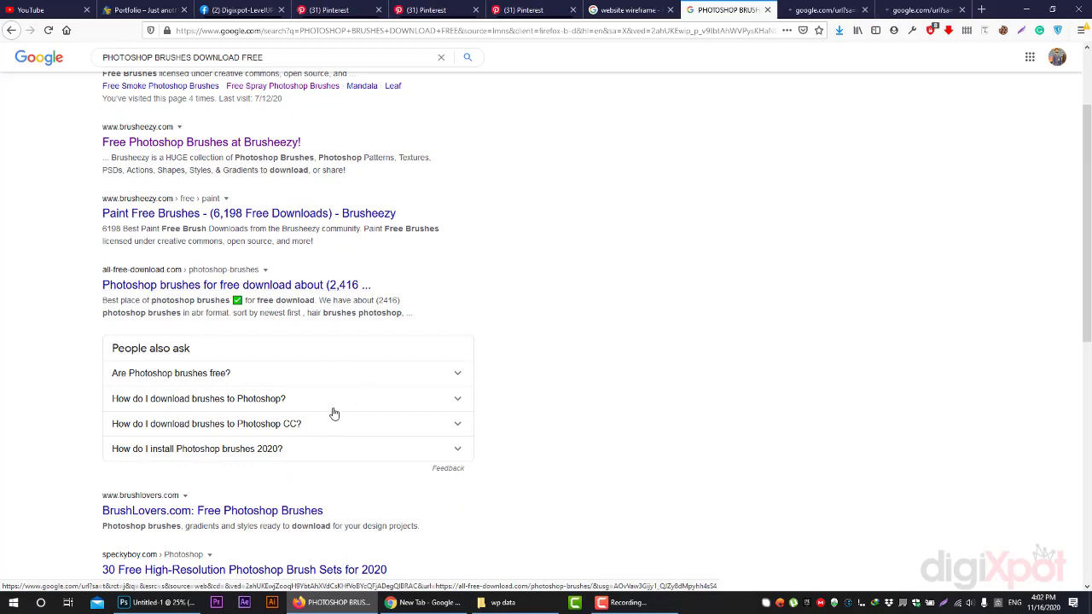
{"action": "scroll", "coordinate": [333, 410], "scroll_direction": "down", "scroll_amount": 4}
{"action": "middle_click", "coordinate": [150, 290]}
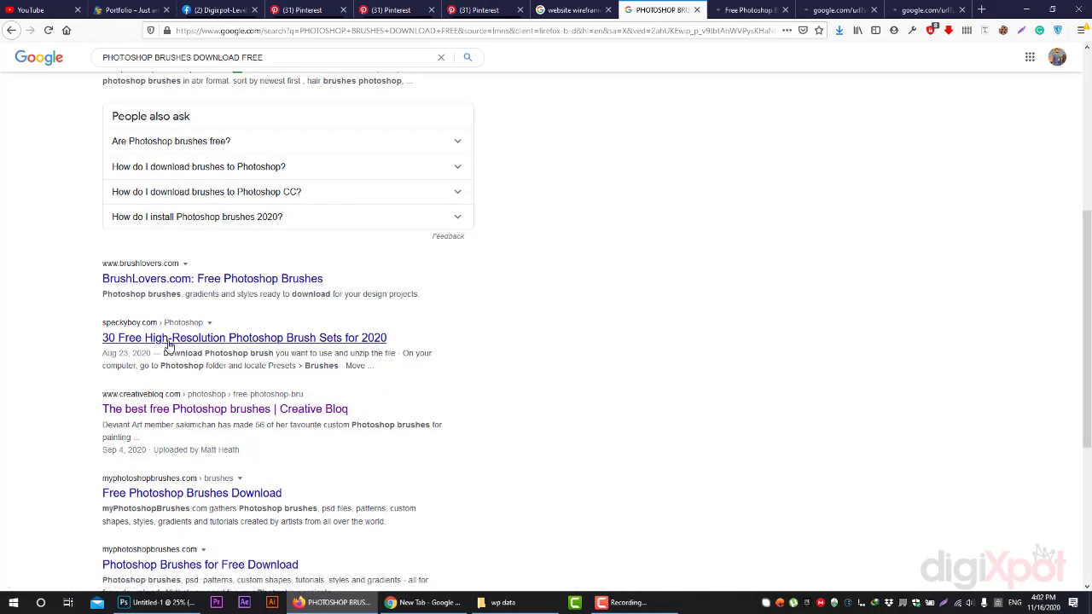
Step: Browse the Brusheezy gallery and open the Finger Paints brush set page
{"action": "left_click", "coordinate": [768, 7]}
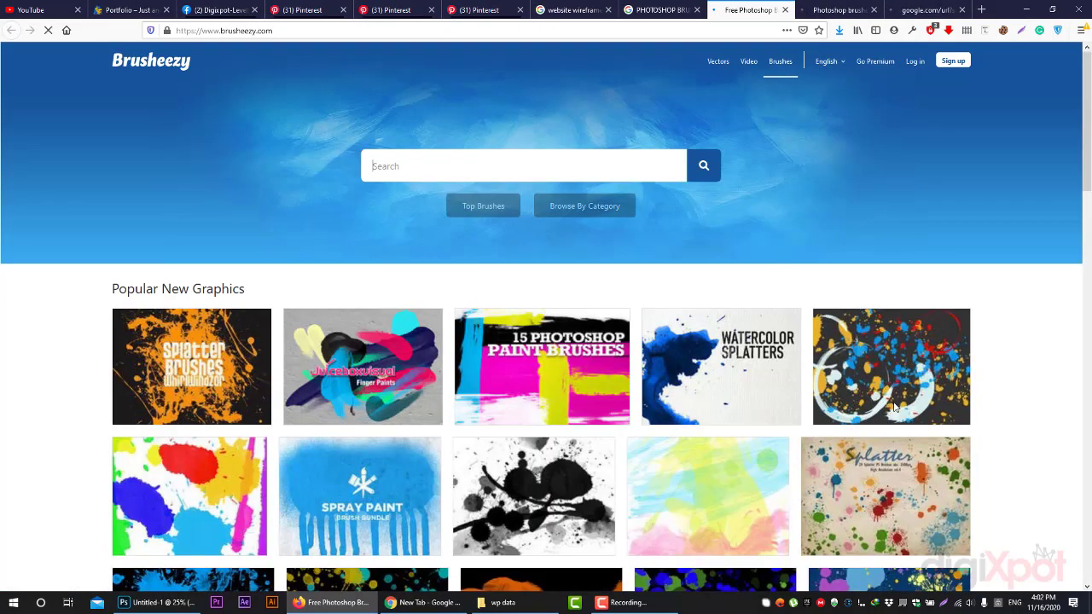
{"action": "scroll", "coordinate": [650, 368], "scroll_direction": "down", "scroll_amount": 3}
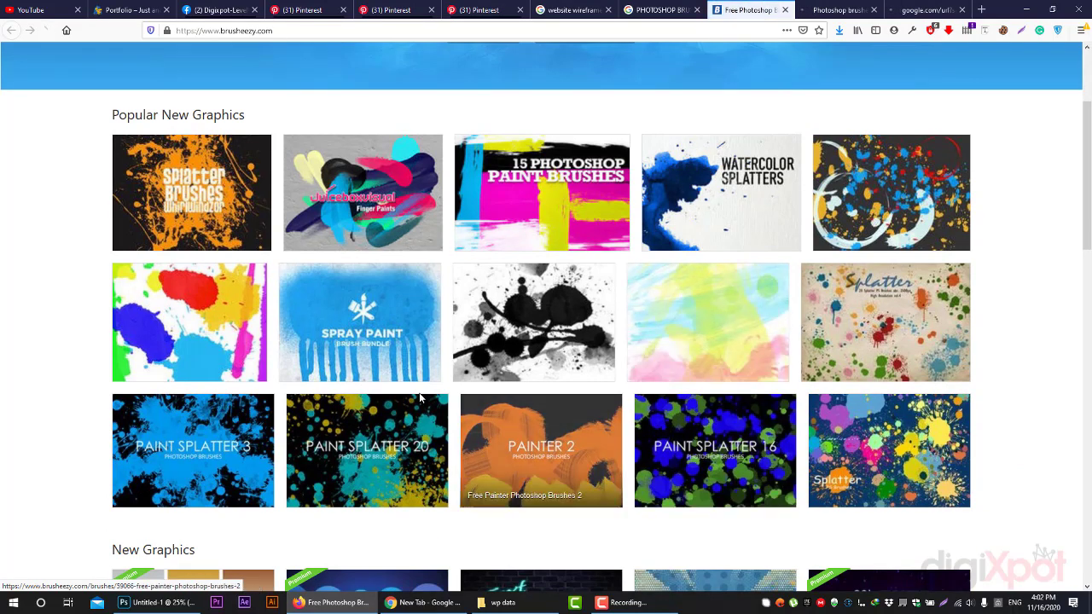
{"action": "scroll", "coordinate": [407, 364], "scroll_direction": "down", "scroll_amount": 3}
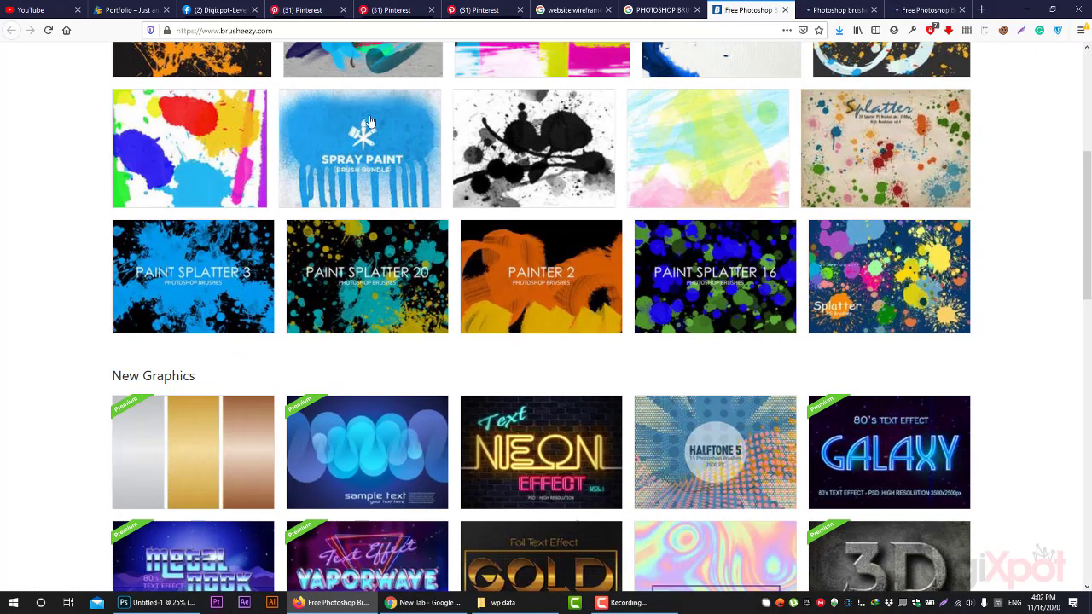
{"action": "left_click", "coordinate": [627, 603]}
{"action": "scroll", "coordinate": [682, 443], "scroll_direction": "down", "scroll_amount": 5}
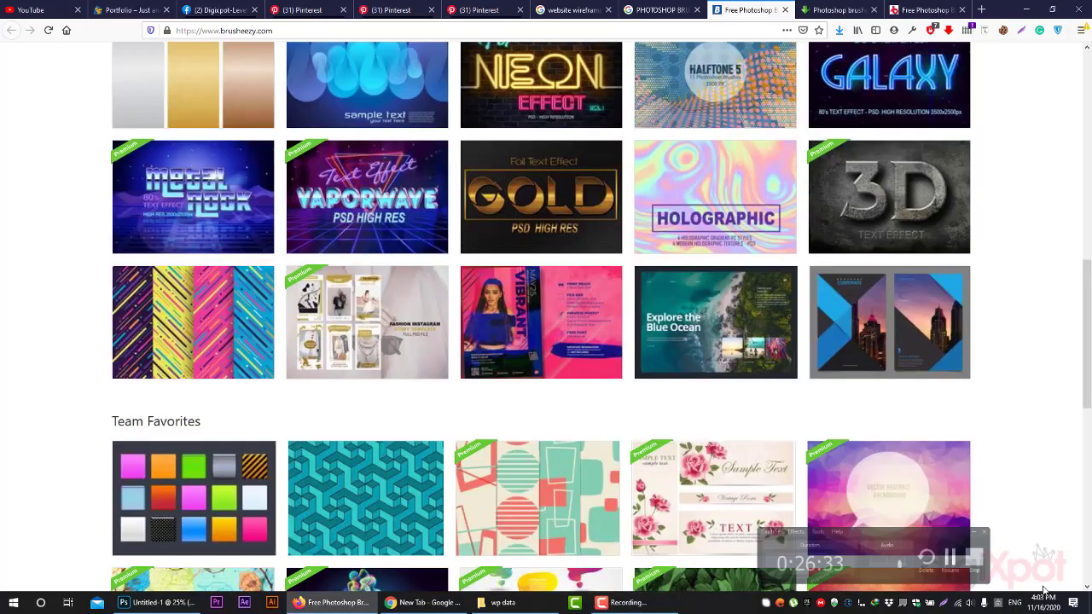
{"action": "scroll", "coordinate": [943, 385], "scroll_direction": "down", "scroll_amount": 2}
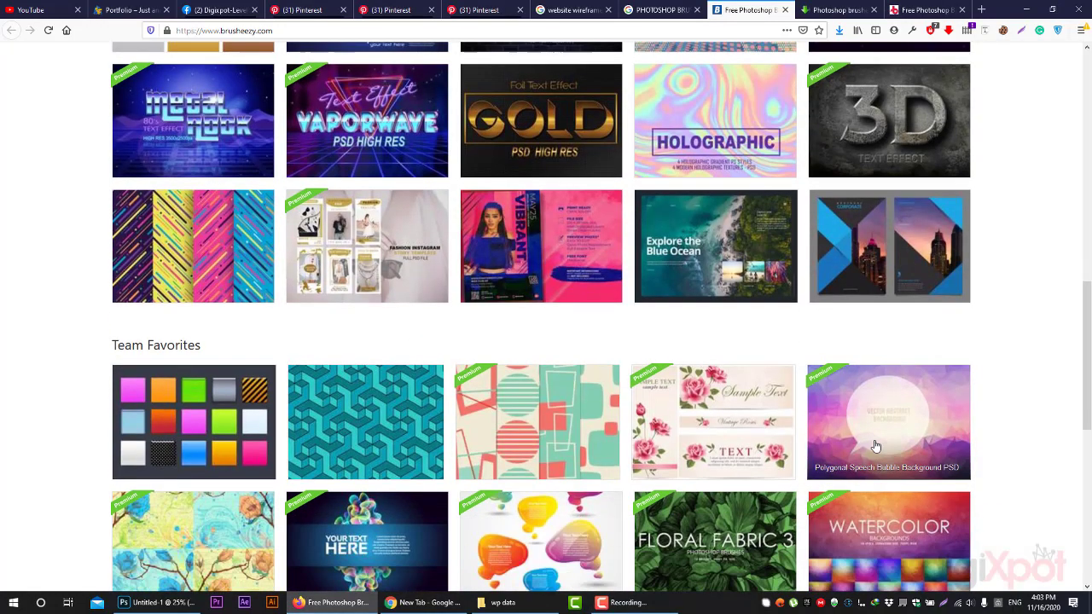
{"action": "scroll", "coordinate": [854, 389], "scroll_direction": "down", "scroll_amount": 3}
{"action": "scroll", "coordinate": [768, 392], "scroll_direction": "up", "scroll_amount": 3}
{"action": "scroll", "coordinate": [685, 397], "scroll_direction": "up", "scroll_amount": 3}
{"action": "scroll", "coordinate": [614, 367], "scroll_direction": "up", "scroll_amount": 3}
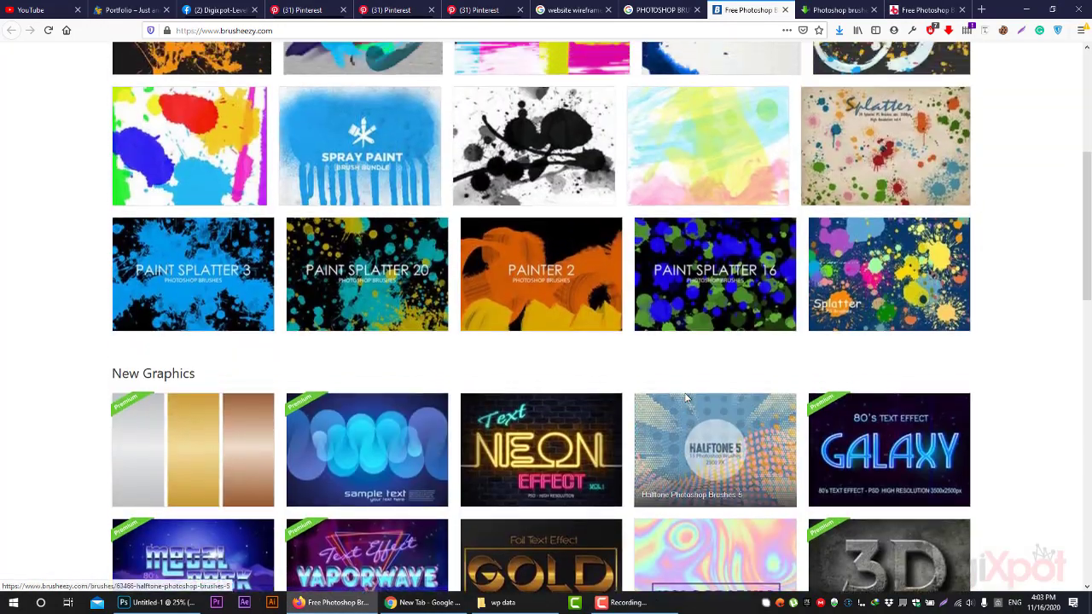
{"action": "scroll", "coordinate": [478, 324], "scroll_direction": "up", "scroll_amount": 1}
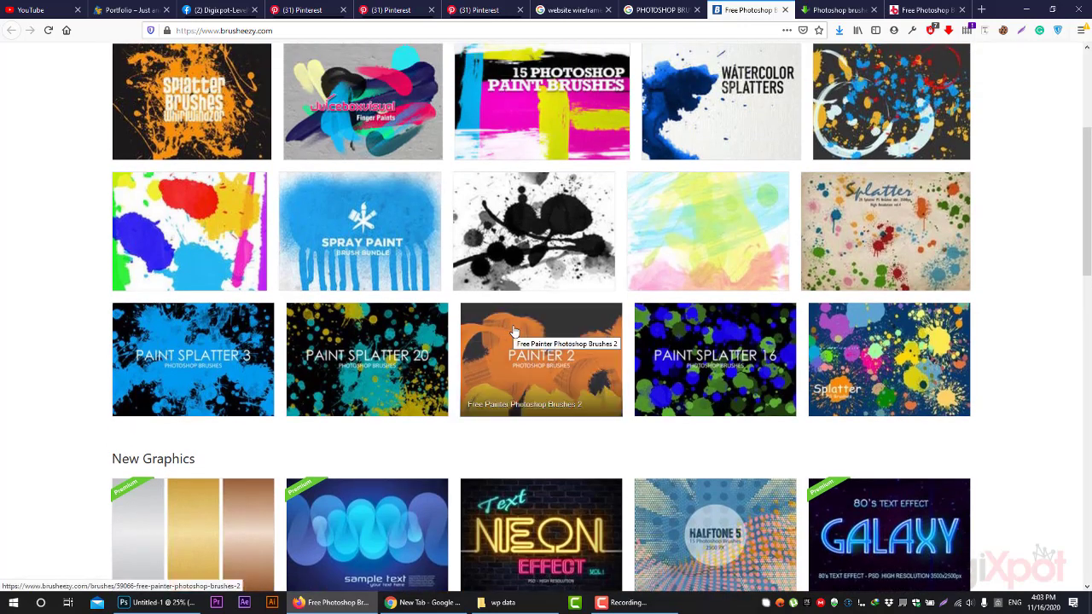
{"action": "scroll", "coordinate": [495, 320], "scroll_direction": "up", "scroll_amount": 2}
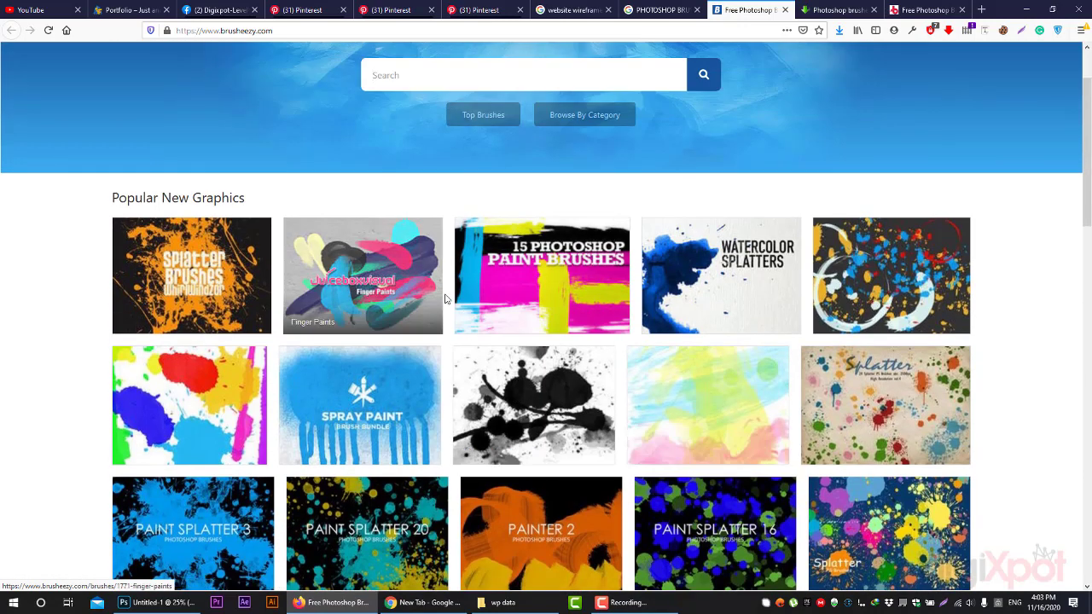
{"action": "left_click", "coordinate": [339, 274]}
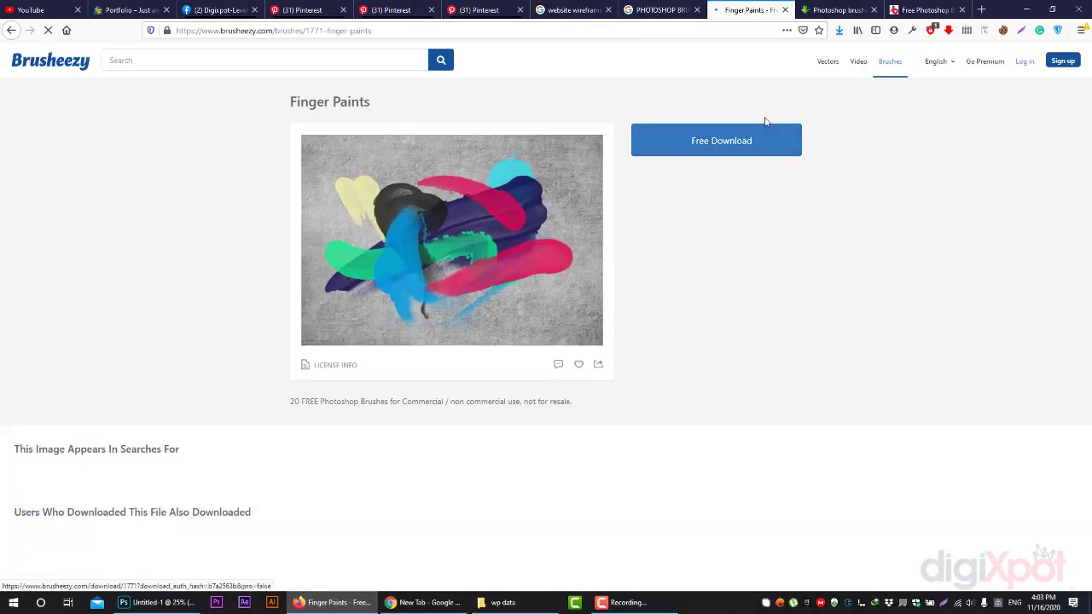
{"action": "key", "text": "alt+Tab"}
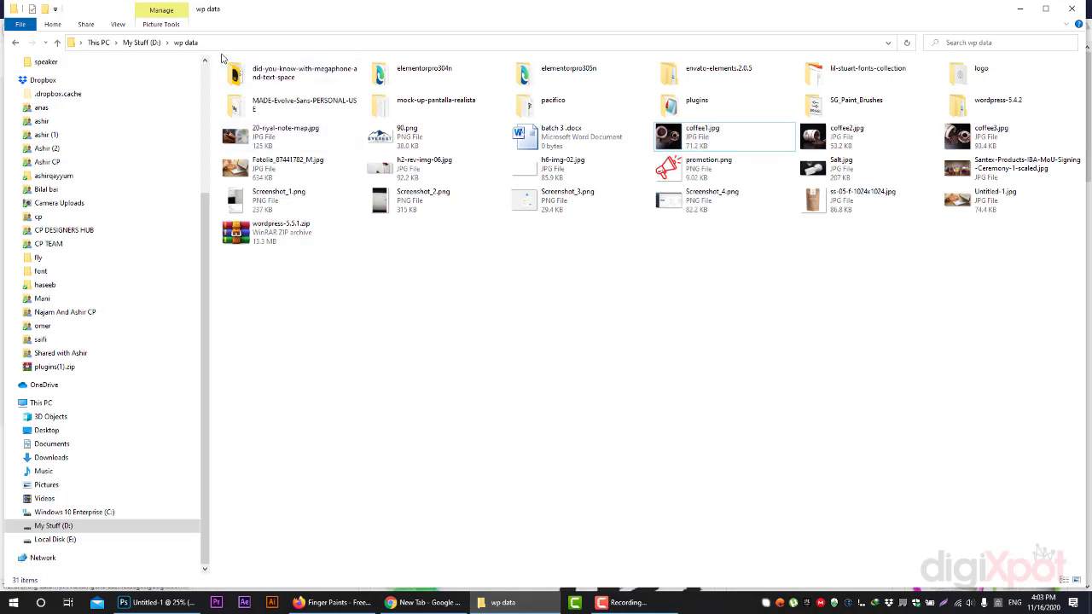
Step: Navigate from D: through old, work, FLYER & BANNER and brushes to select 87 Abstract Motion Brush Pack.abr
{"action": "left_click", "coordinate": [145, 44]}
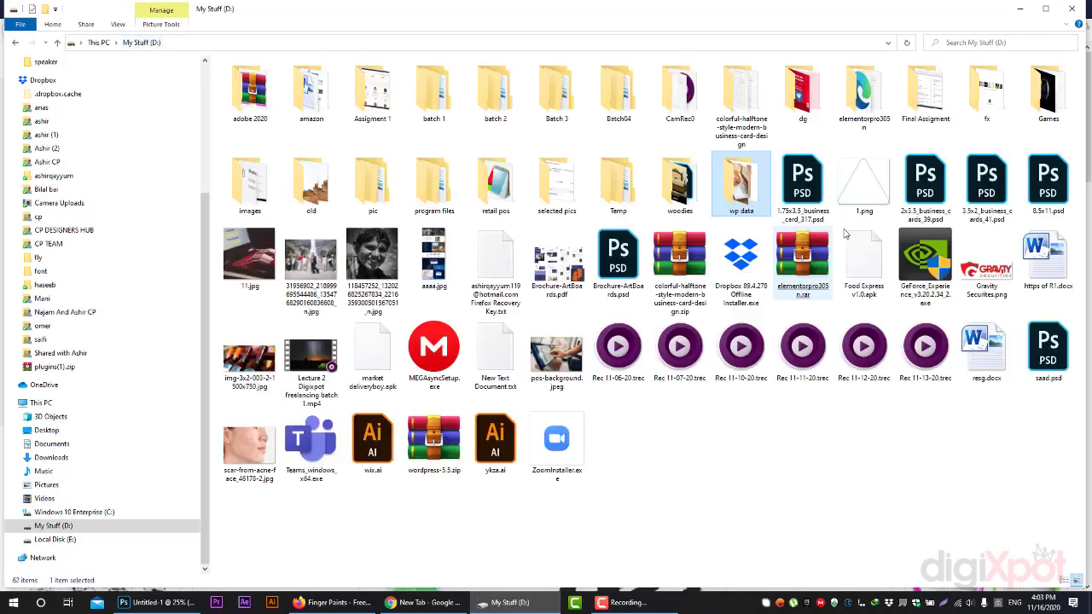
{"action": "double_click", "coordinate": [301, 195]}
{"action": "double_click", "coordinate": [973, 72]}
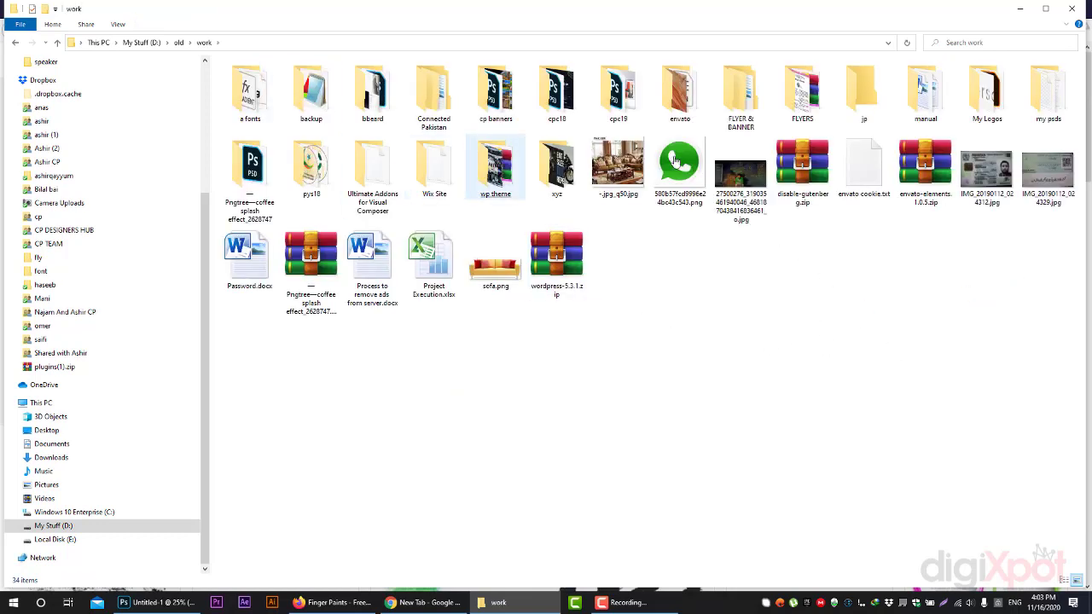
{"action": "double_click", "coordinate": [719, 117]}
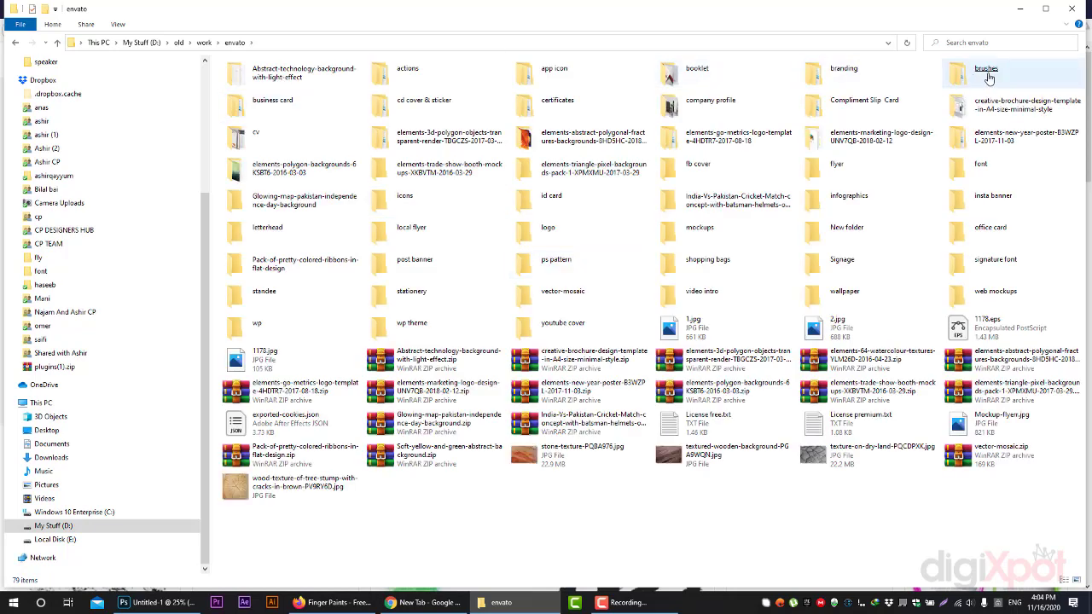
{"action": "double_click", "coordinate": [986, 74]}
{"action": "double_click", "coordinate": [298, 70]}
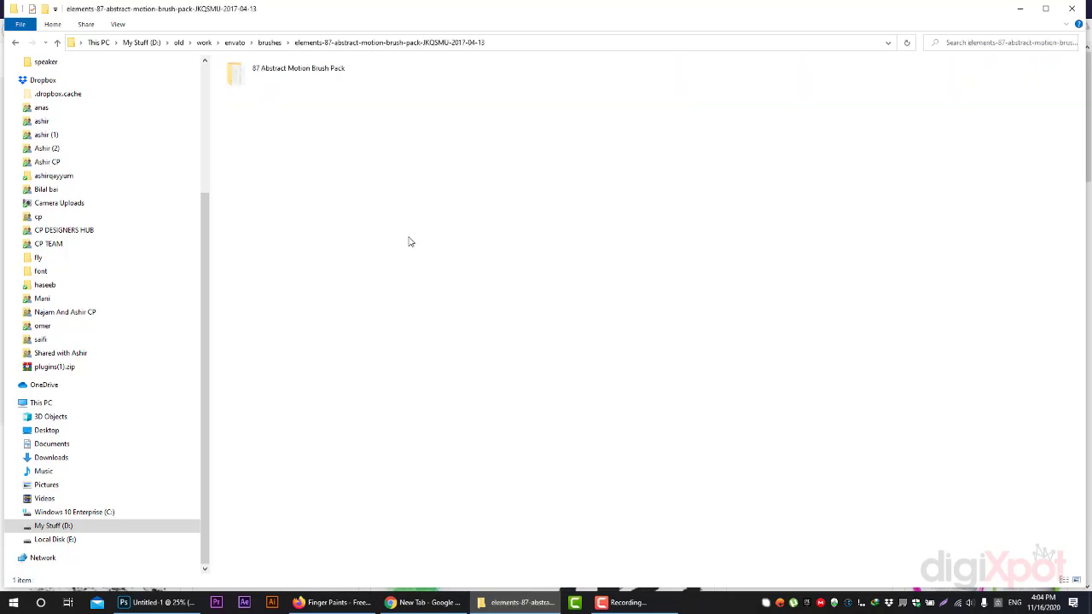
{"action": "double_click", "coordinate": [287, 74]}
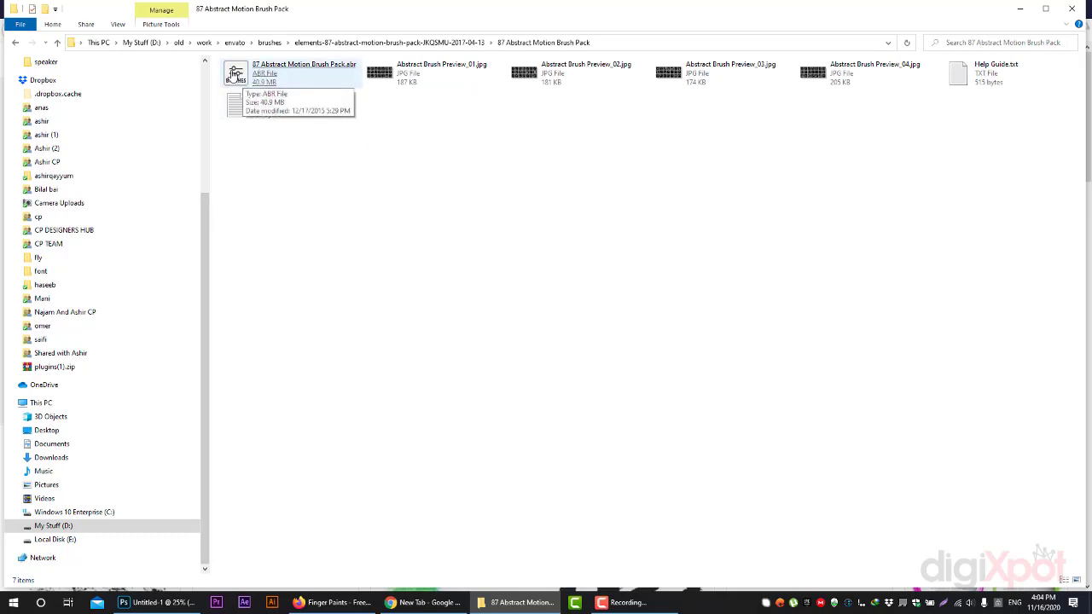
{"action": "left_click", "coordinate": [239, 76]}
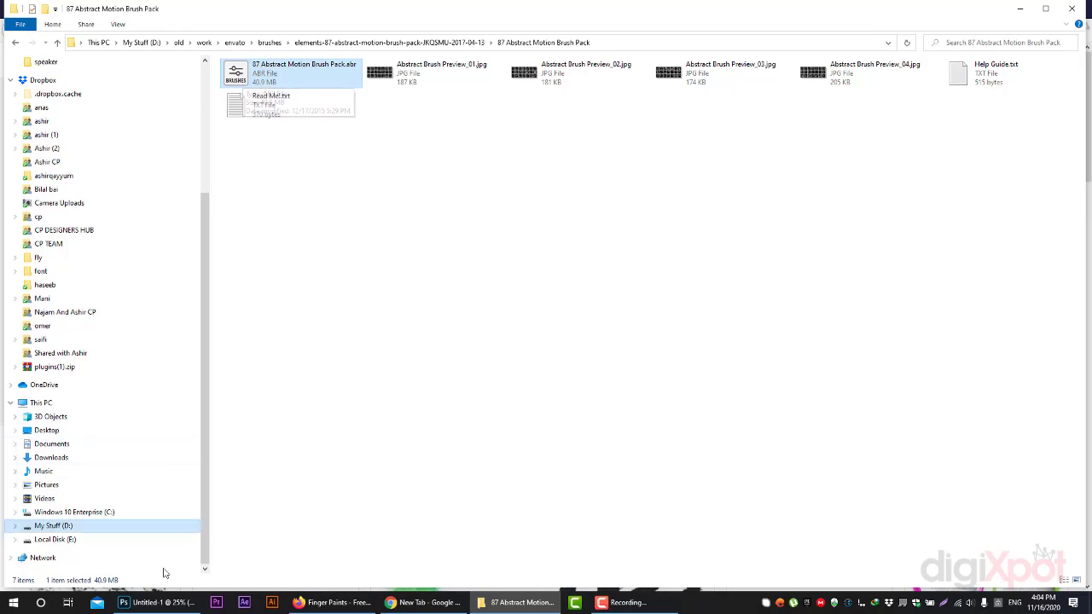
{"action": "left_click", "coordinate": [162, 602]}
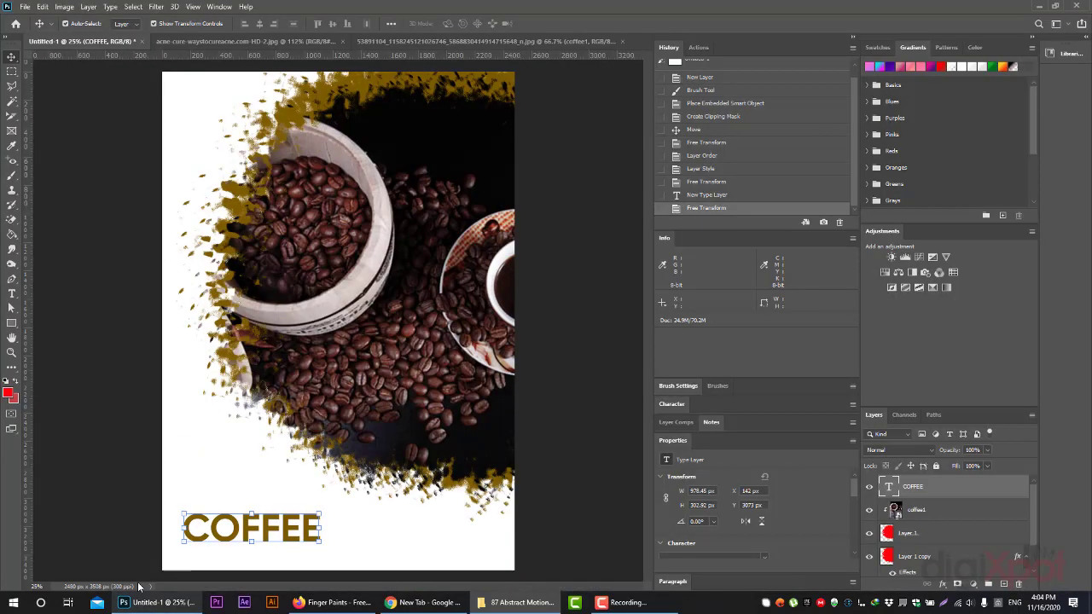
Step: Activate the Brush tool, scroll its presets, then go back up to Explorer's brushes folder
{"action": "left_click", "coordinate": [12, 176]}
{"action": "left_click", "coordinate": [75, 24]}
{"action": "scroll", "coordinate": [110, 245], "scroll_direction": "down", "scroll_amount": 2}
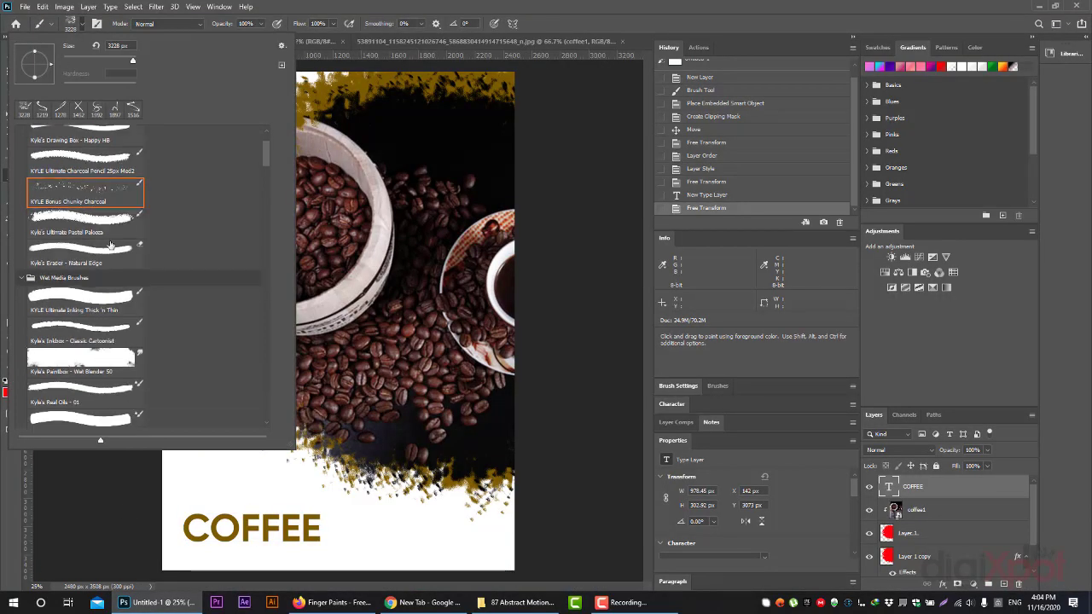
{"action": "scroll", "coordinate": [109, 245], "scroll_direction": "down", "scroll_amount": 2}
{"action": "scroll", "coordinate": [86, 281], "scroll_direction": "down", "scroll_amount": 1}
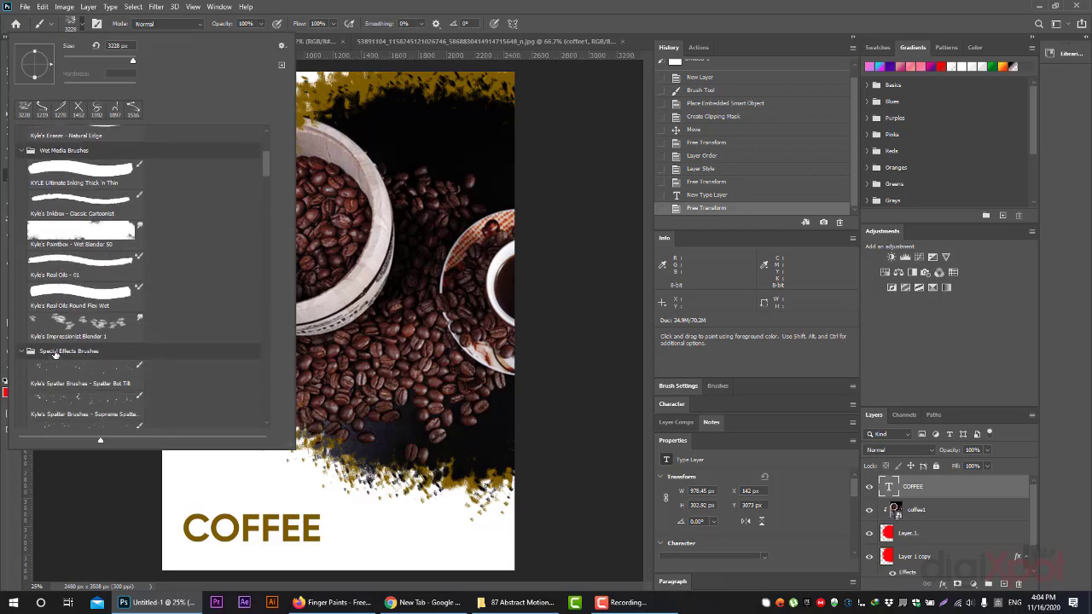
{"action": "left_click", "coordinate": [500, 606]}
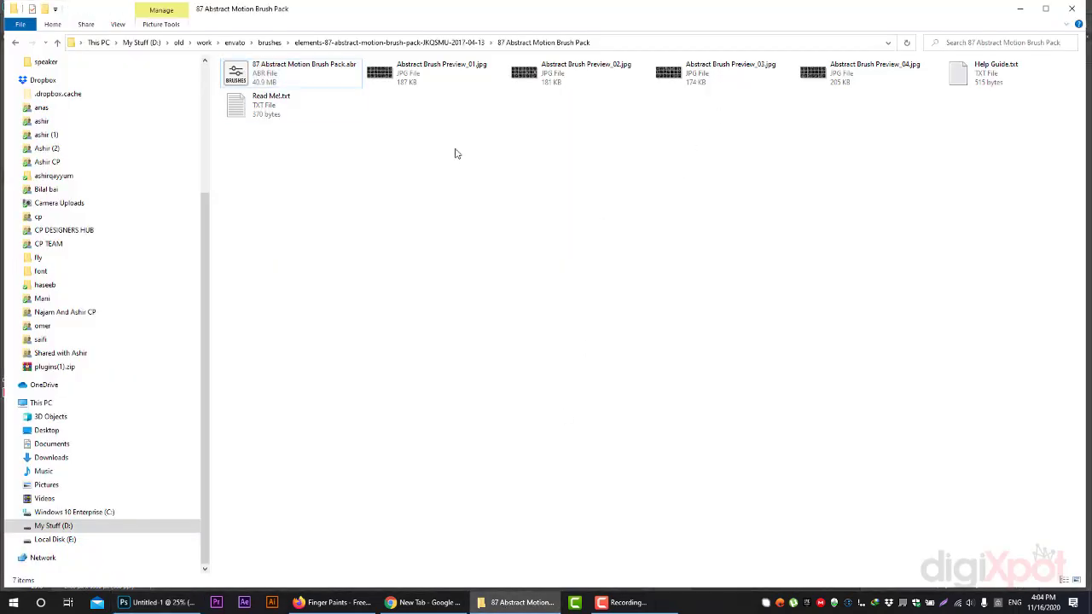
{"action": "key", "text": "BackSpace"}
{"action": "key", "text": "BackSpace"}
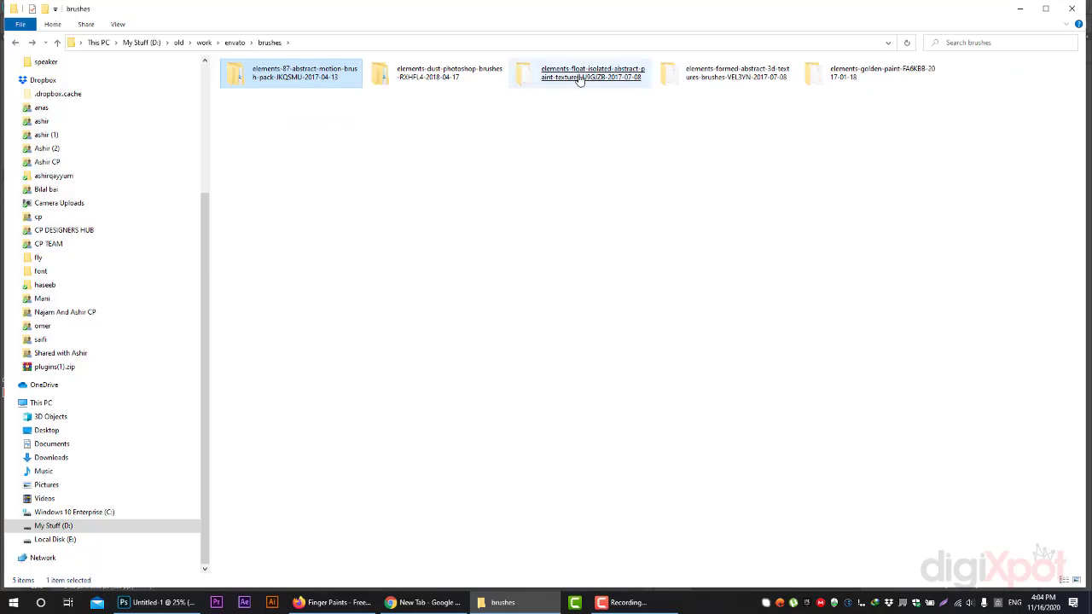
Step: Preview Float_01.png, then load Float-Paint-Textures.abr from the 02-Photoshop bushes folder
{"action": "double_click", "coordinate": [570, 85]}
{"action": "double_click", "coordinate": [407, 91]}
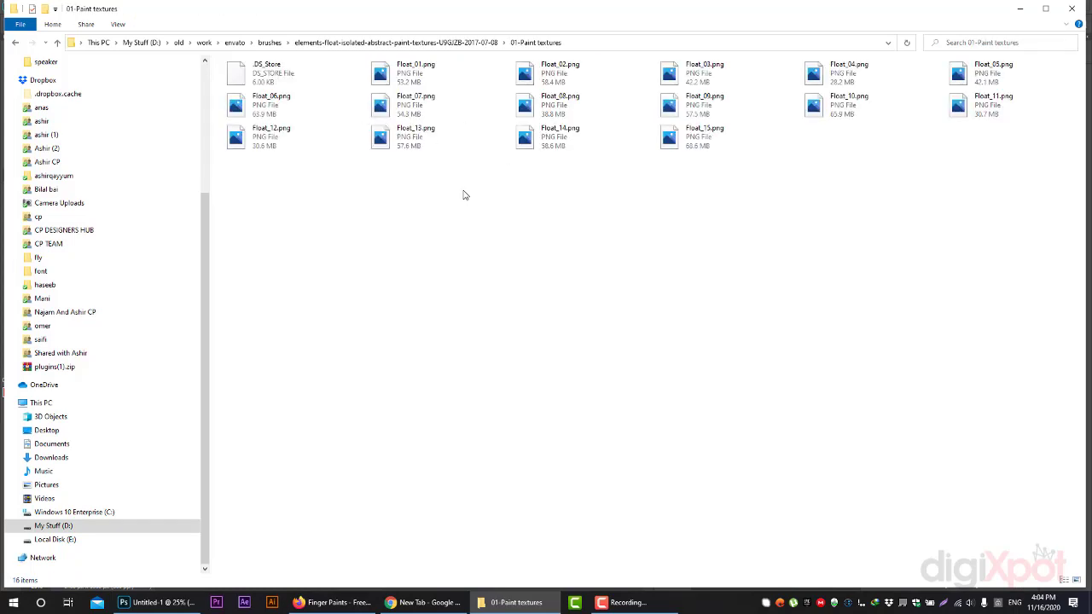
{"action": "double_click", "coordinate": [410, 72]}
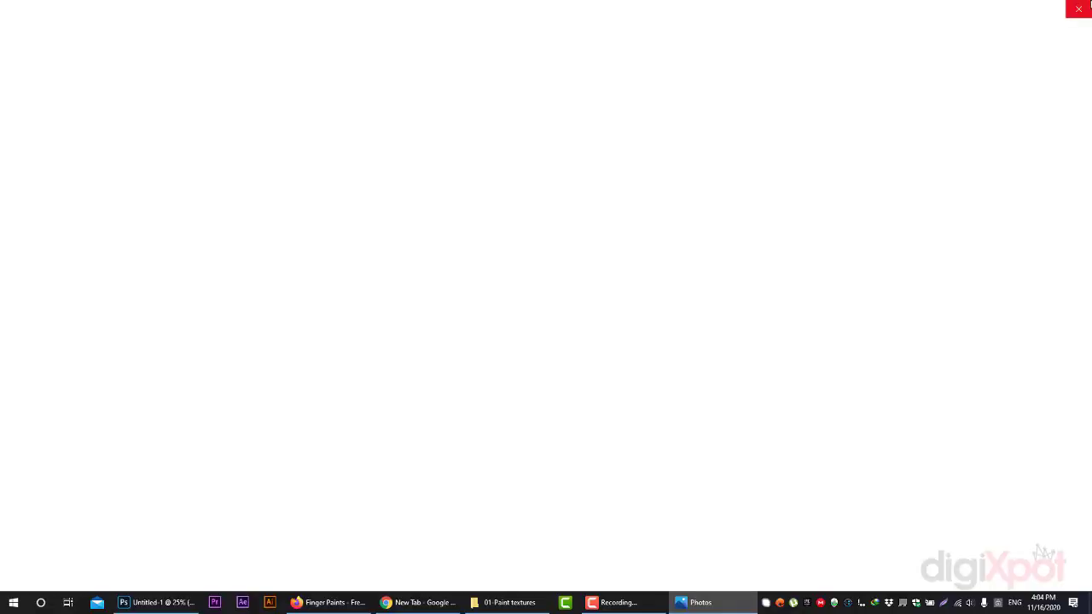
{"action": "left_click", "coordinate": [1078, 9]}
{"action": "key", "text": "alt+Up"}
{"action": "double_click", "coordinate": [626, 85]}
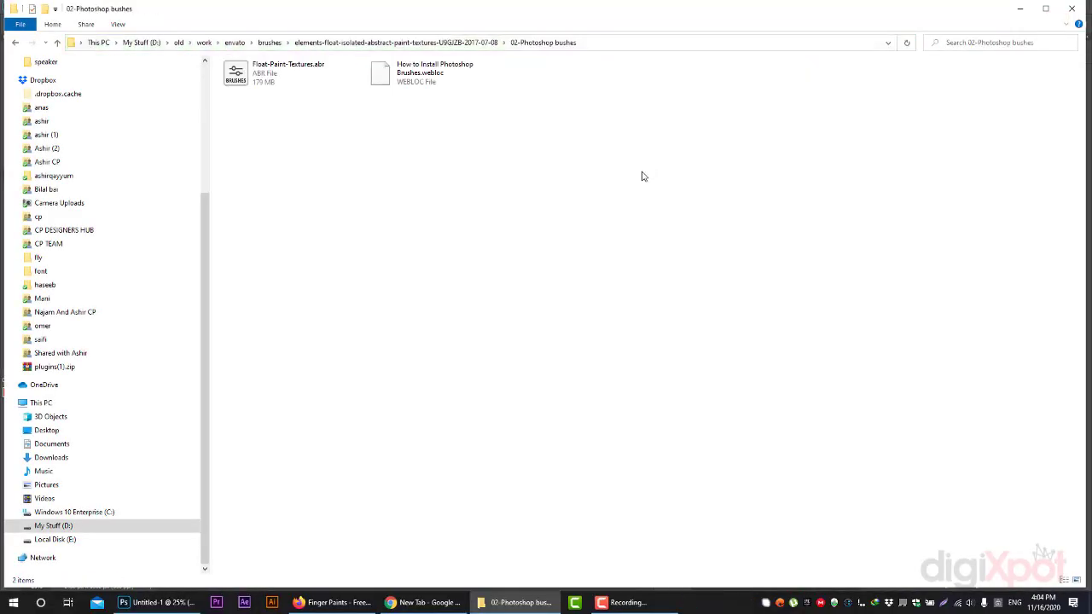
{"action": "double_click", "coordinate": [249, 85]}
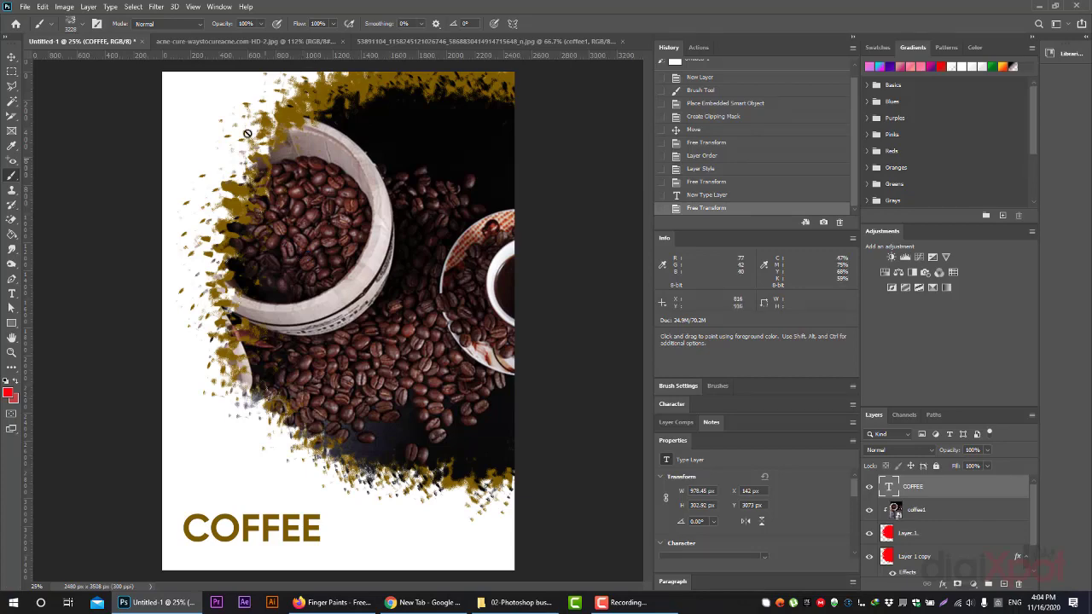
Step: Load the Float-Paint-Textures brush group and select the Float 01 brush
{"action": "left_click", "coordinate": [71, 28]}
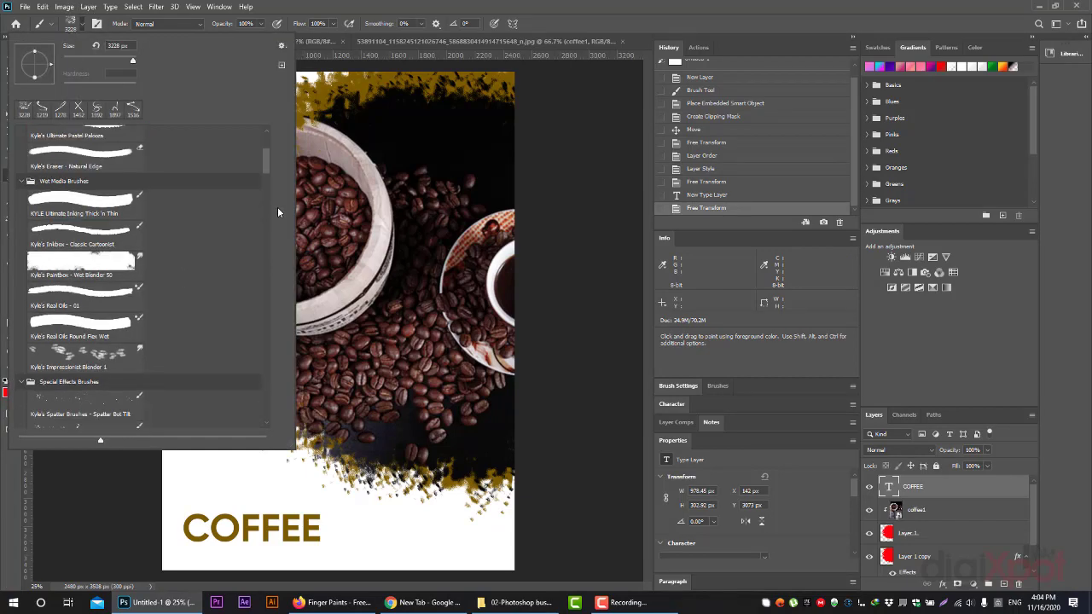
{"action": "left_click_drag", "start_coordinate": [267, 162], "coordinate": [248, 434]}
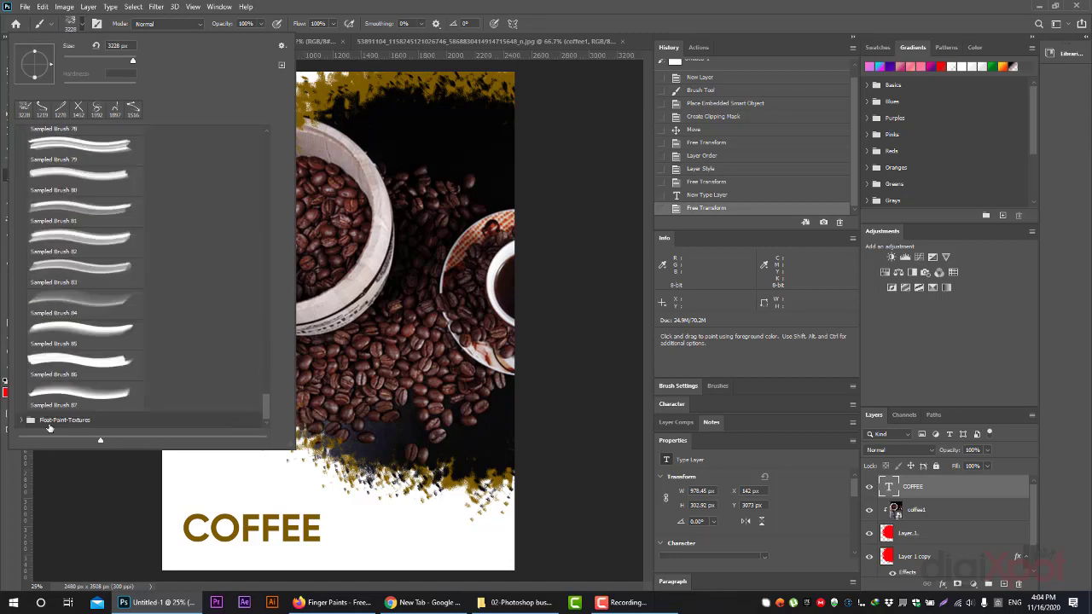
{"action": "left_click", "coordinate": [30, 420]}
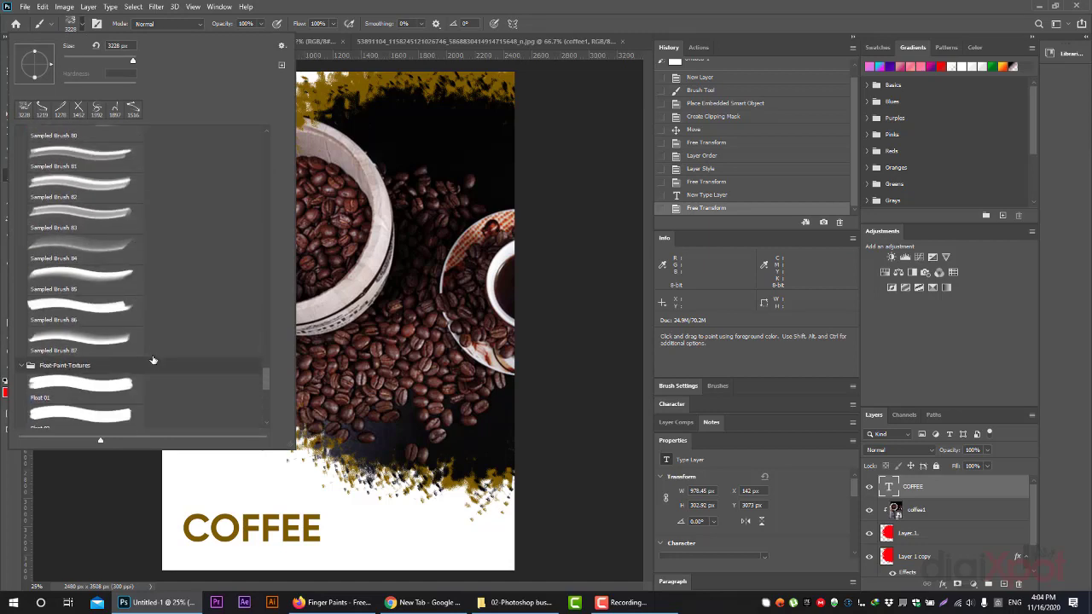
{"action": "scroll", "coordinate": [85, 341], "scroll_direction": "down", "scroll_amount": 3}
{"action": "left_click", "coordinate": [97, 295]}
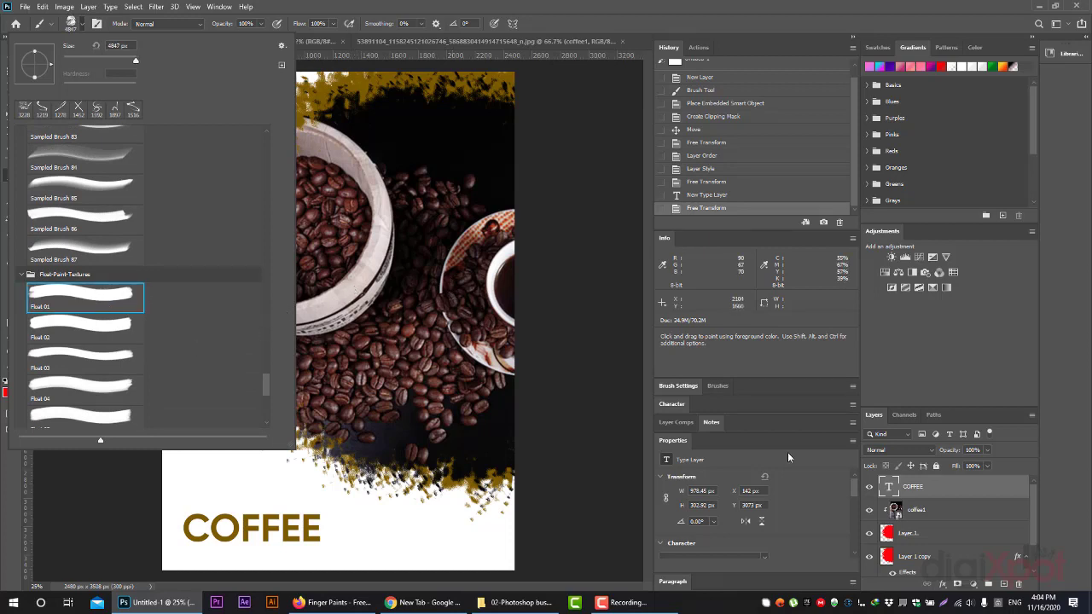
Step: Add an empty Layer 2 and hide the coffee1, Layer 1 and Layer 1 copy layers
{"action": "left_click", "coordinate": [1003, 586]}
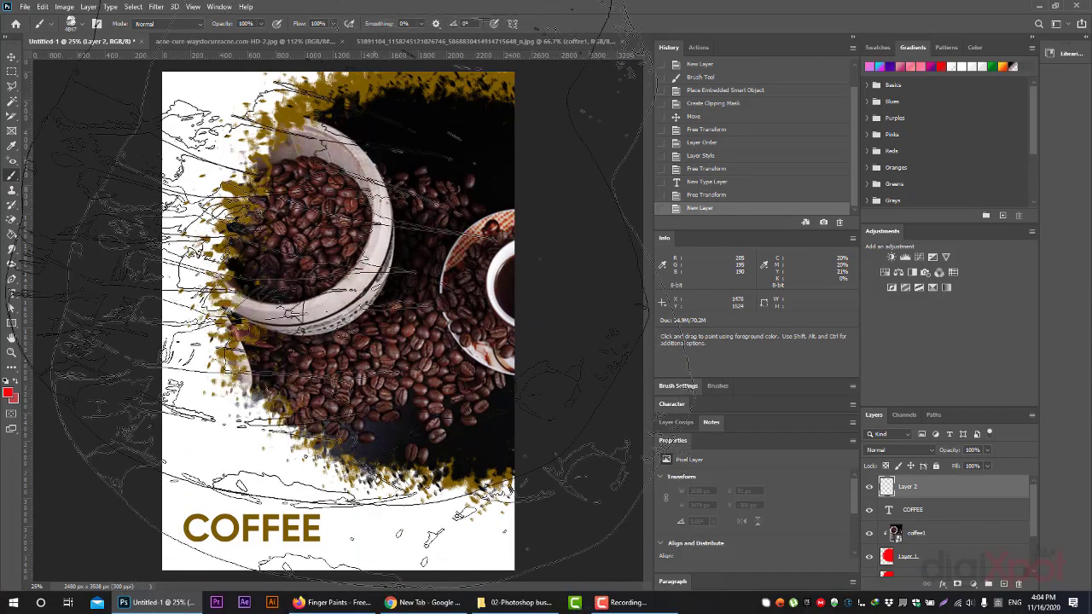
{"action": "left_click", "coordinate": [871, 533]}
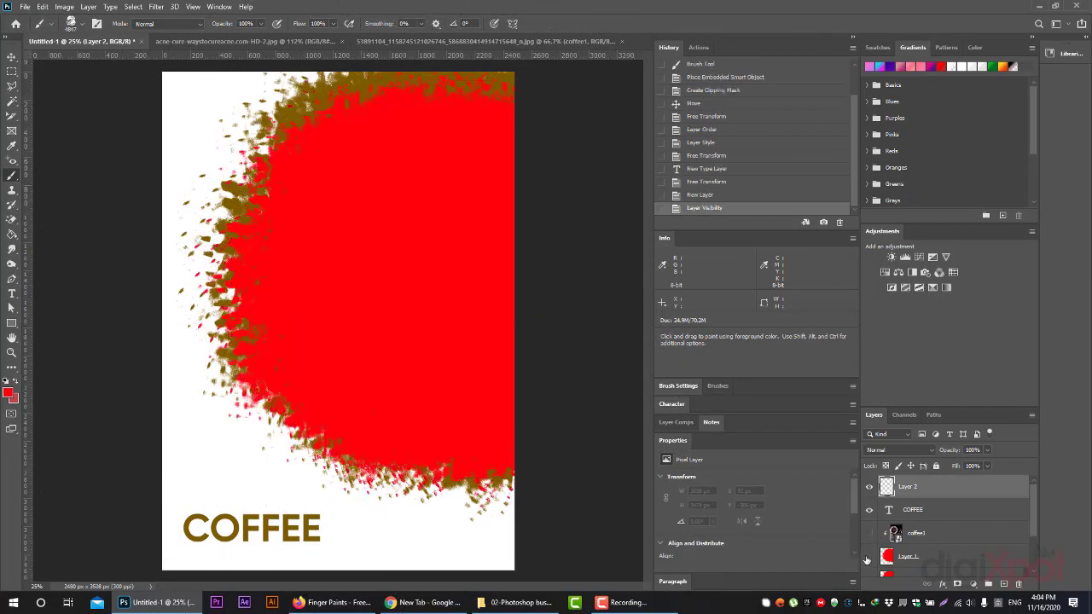
{"action": "left_click", "coordinate": [869, 556]}
{"action": "left_click", "coordinate": [870, 579]}
{"action": "scroll", "coordinate": [875, 553], "scroll_direction": "down", "scroll_amount": 1}
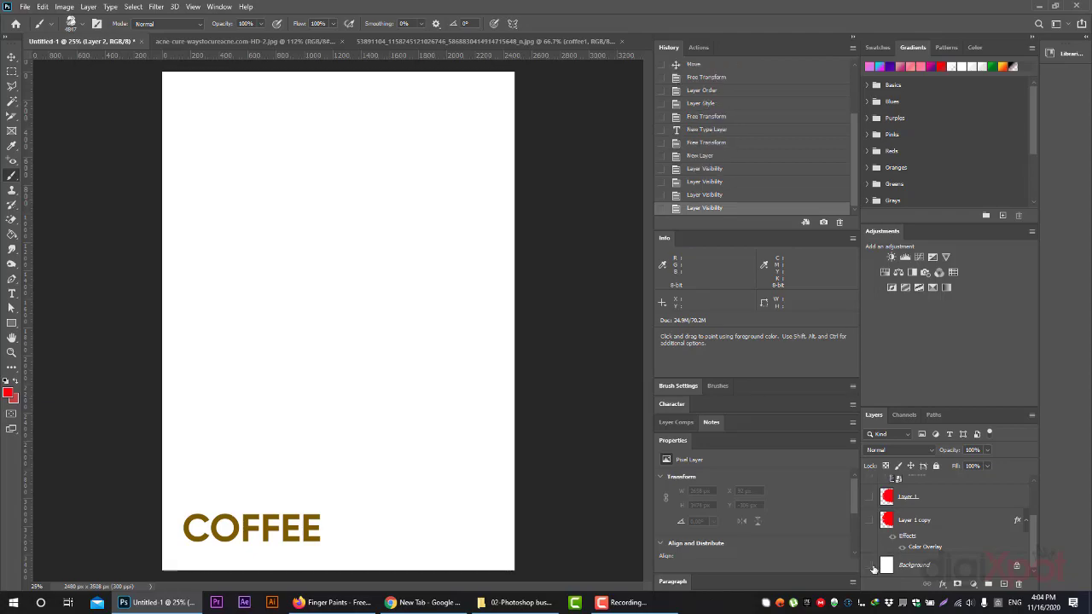
{"action": "left_click", "coordinate": [869, 565]}
{"action": "left_click", "coordinate": [870, 565]}
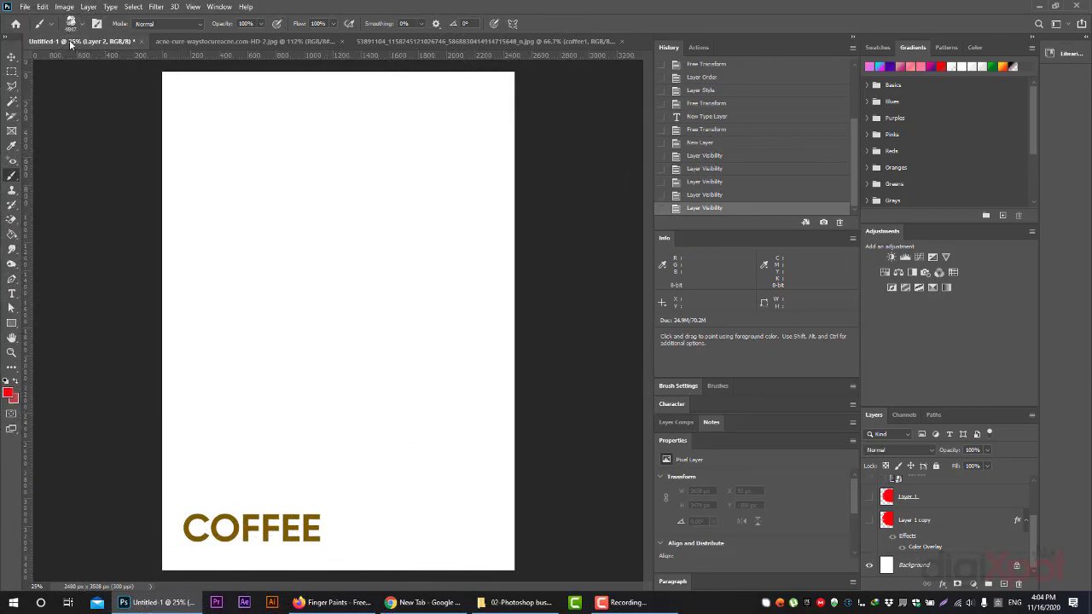
{"action": "left_click", "coordinate": [72, 23]}
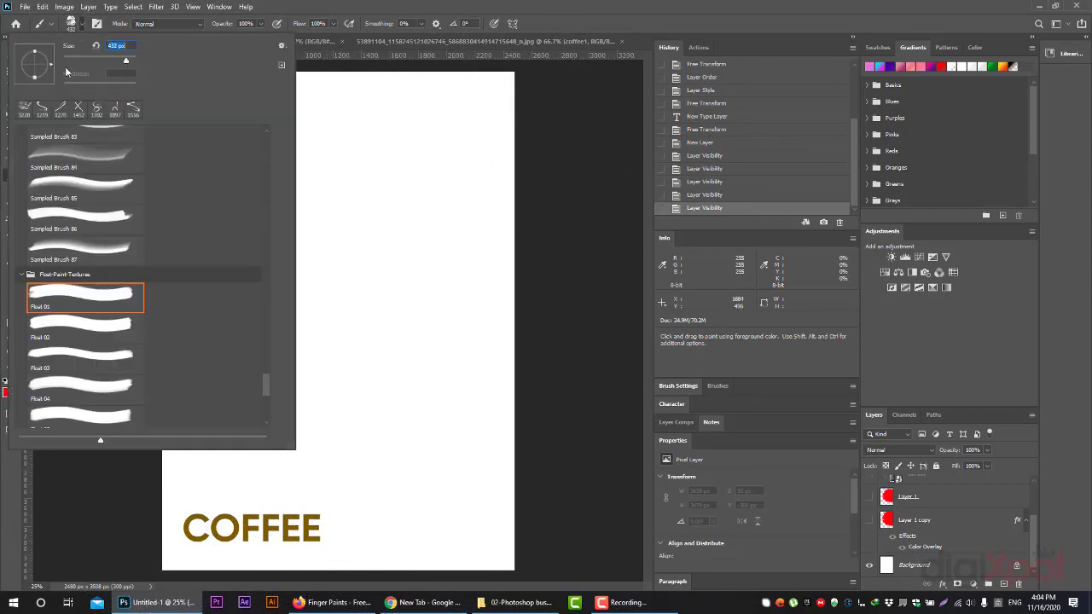
Step: Stamp a very large red paint texture on the upper right of Layer 2
{"action": "left_click_drag", "start_coordinate": [129, 60], "coordinate": [155, 71]}
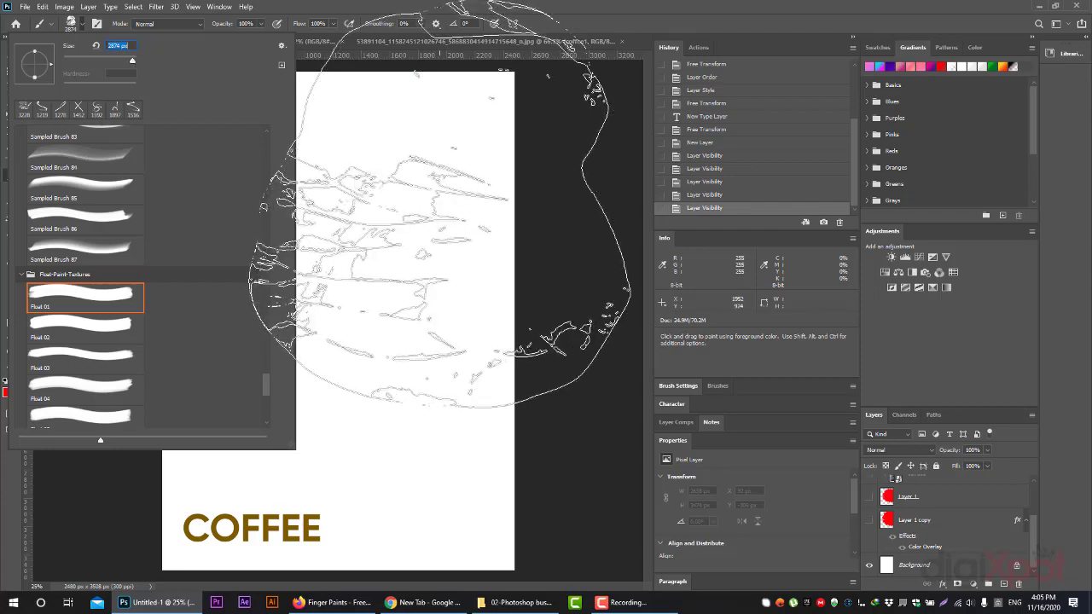
{"action": "left_click", "coordinate": [439, 249]}
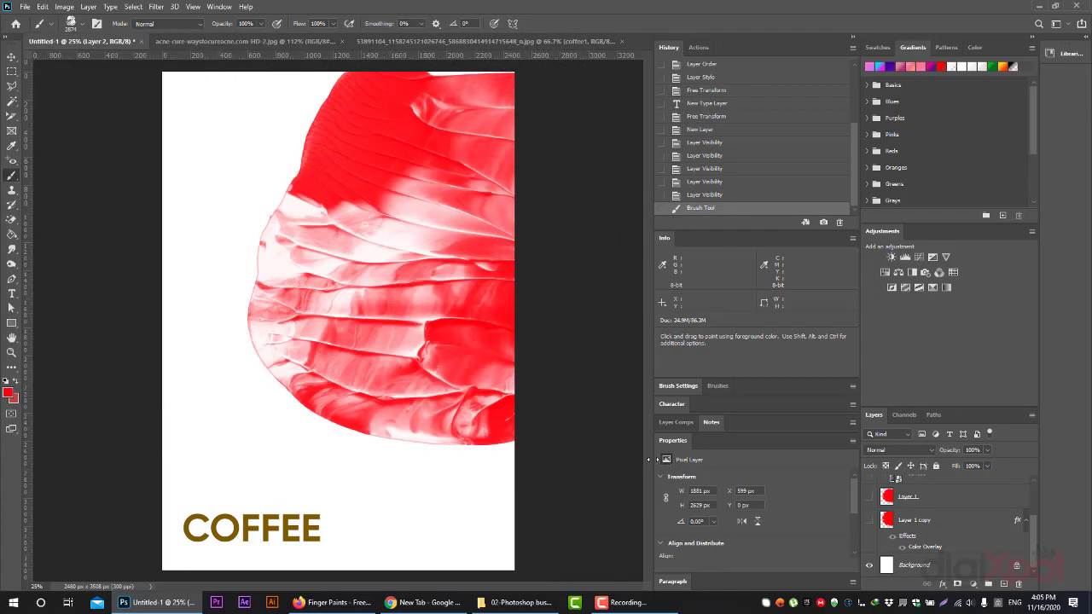
{"action": "left_click", "coordinate": [70, 24]}
{"action": "scroll", "coordinate": [106, 354], "scroll_direction": "down", "scroll_amount": 1}
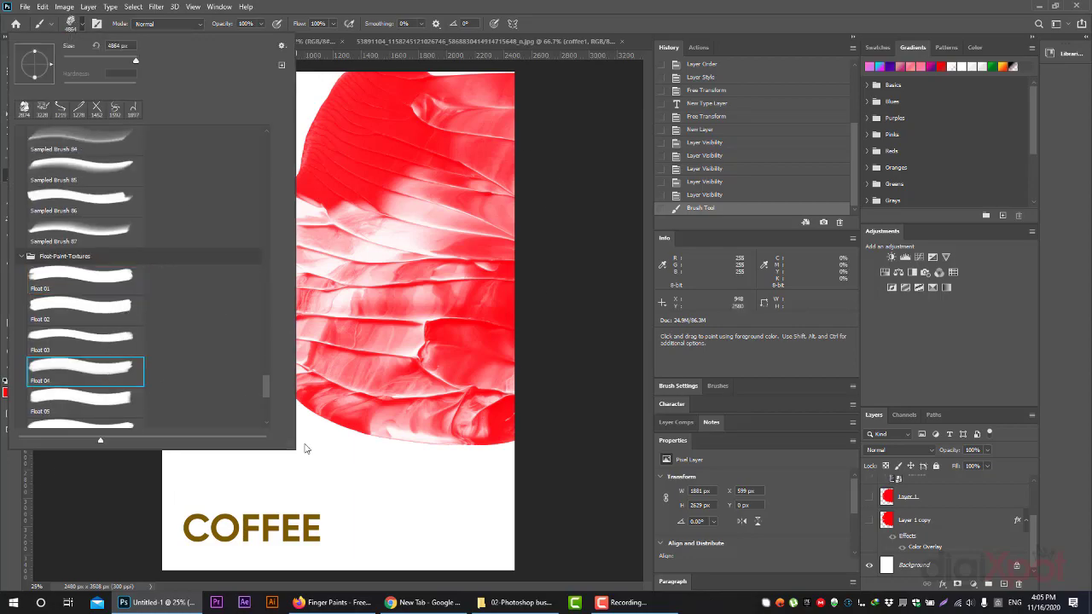
{"action": "left_click", "coordinate": [79, 24]}
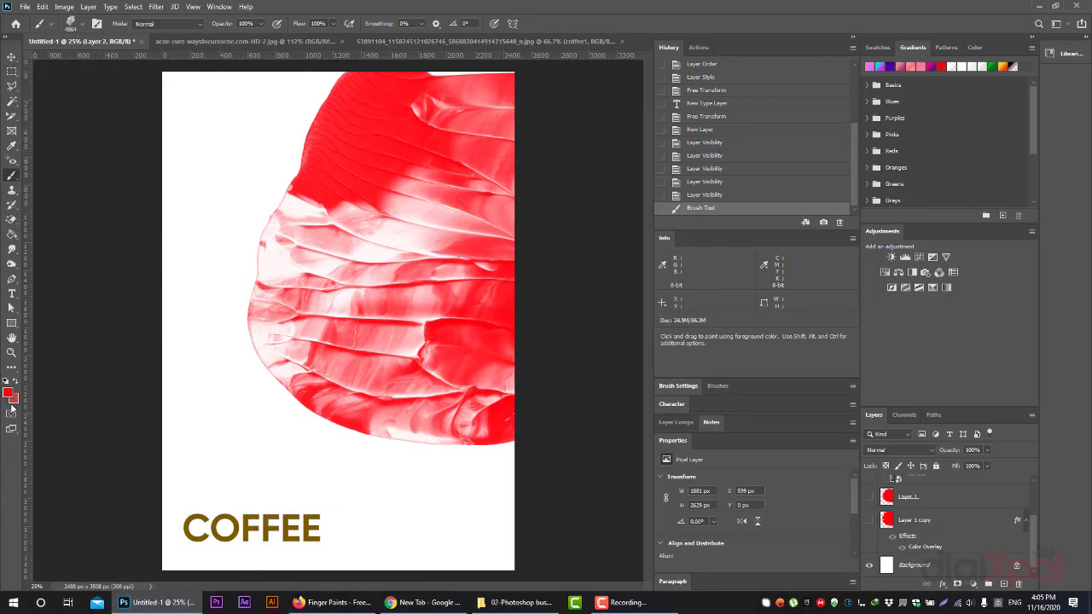
Step: Try a black Float 04 paint stamp across the left side, then undo it
{"action": "left_click", "coordinate": [9, 395]}
{"action": "left_click_drag", "start_coordinate": [833, 354], "coordinate": [833, 393]}
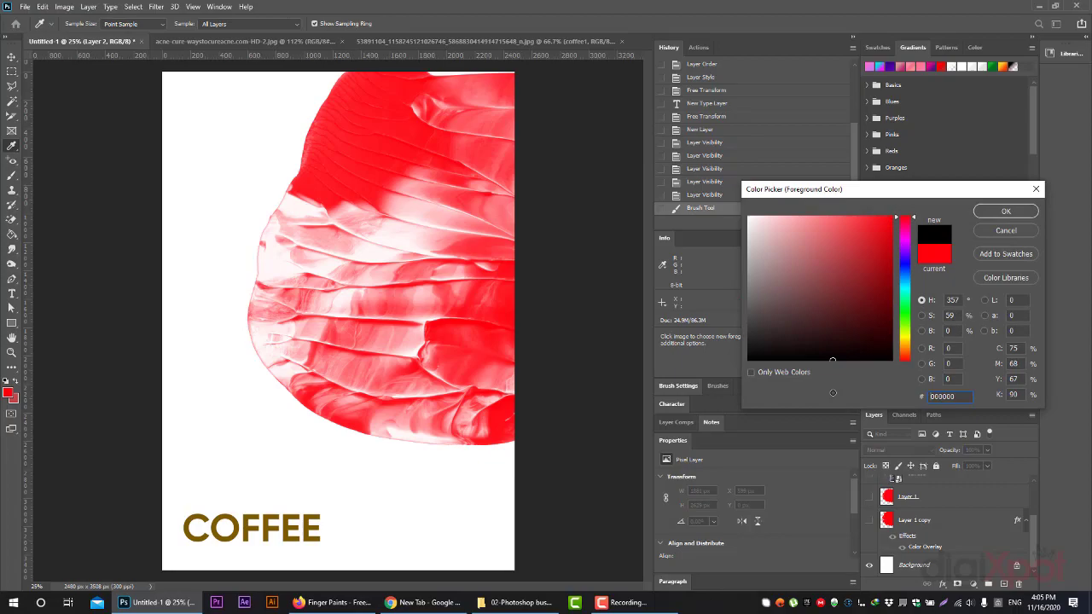
{"action": "left_click", "coordinate": [1007, 212]}
{"action": "left_click", "coordinate": [333, 359]}
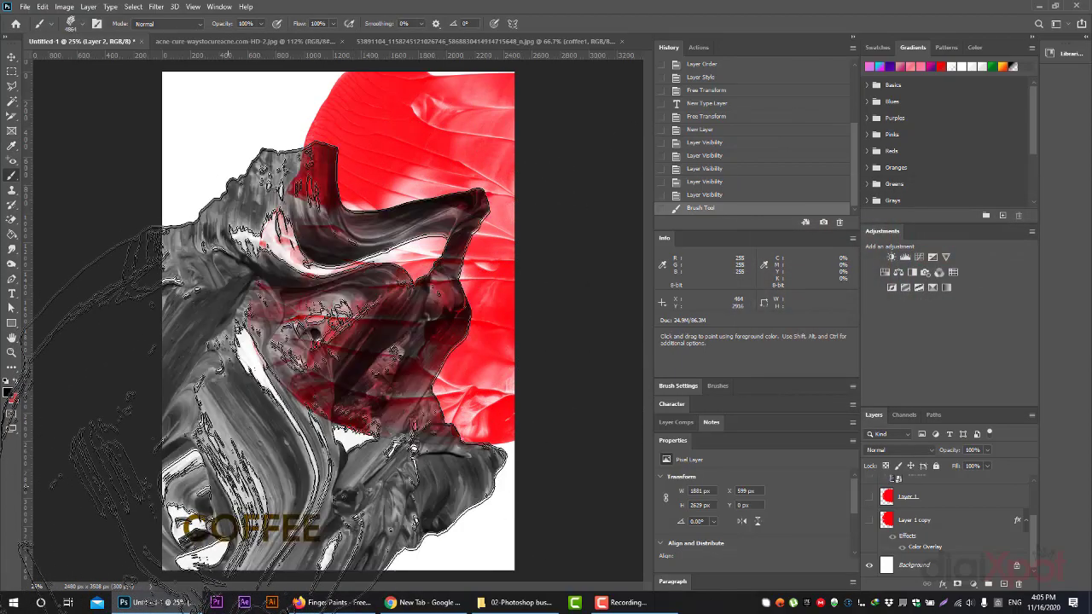
{"action": "scroll", "coordinate": [959, 513], "scroll_direction": "up", "scroll_amount": 3}
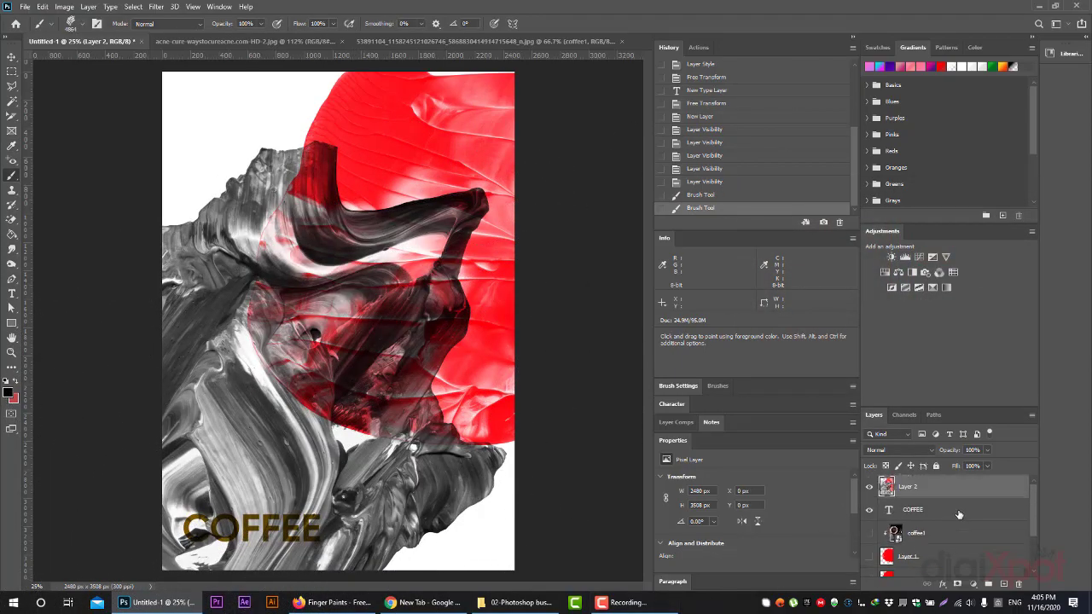
{"action": "key", "text": "ctrl+z"}
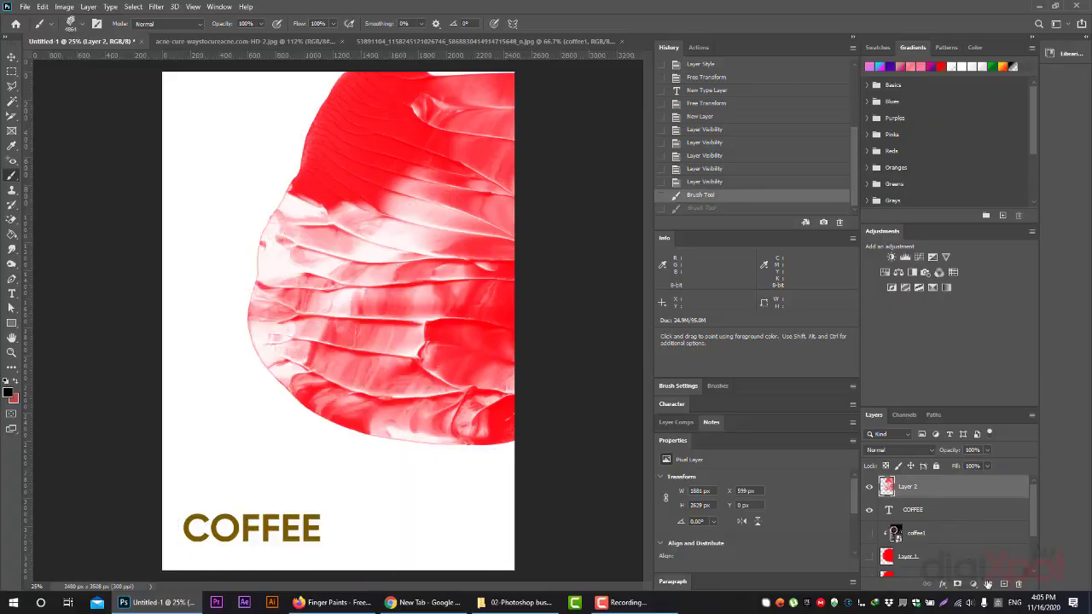
Step: Stamp grey paint on a new Layer 3, move it below Layer 2, and select Layer 2
{"action": "left_click", "coordinate": [1005, 587]}
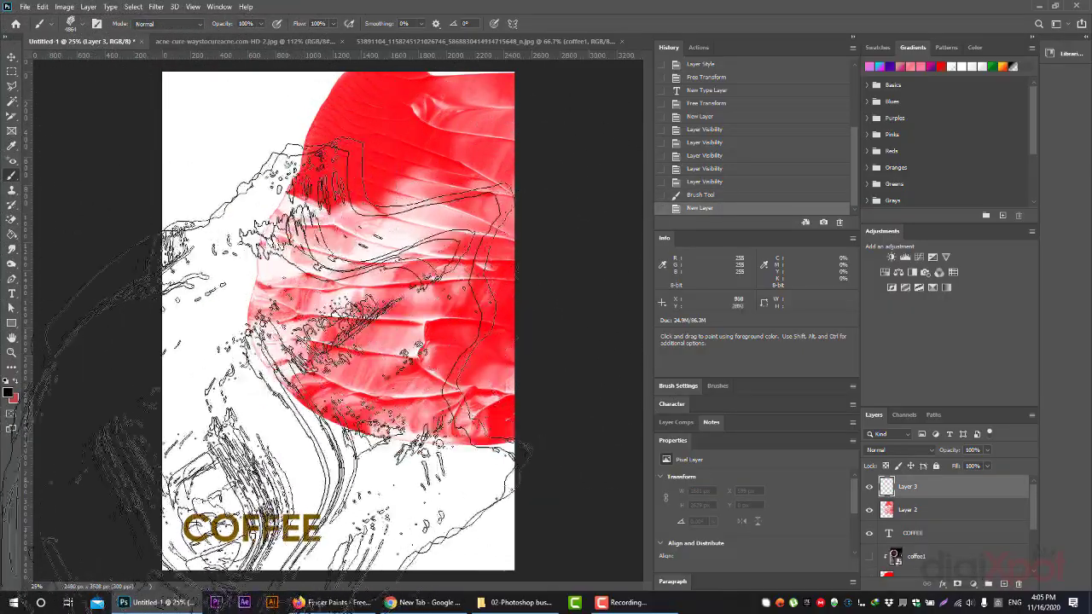
{"action": "left_click", "coordinate": [180, 360]}
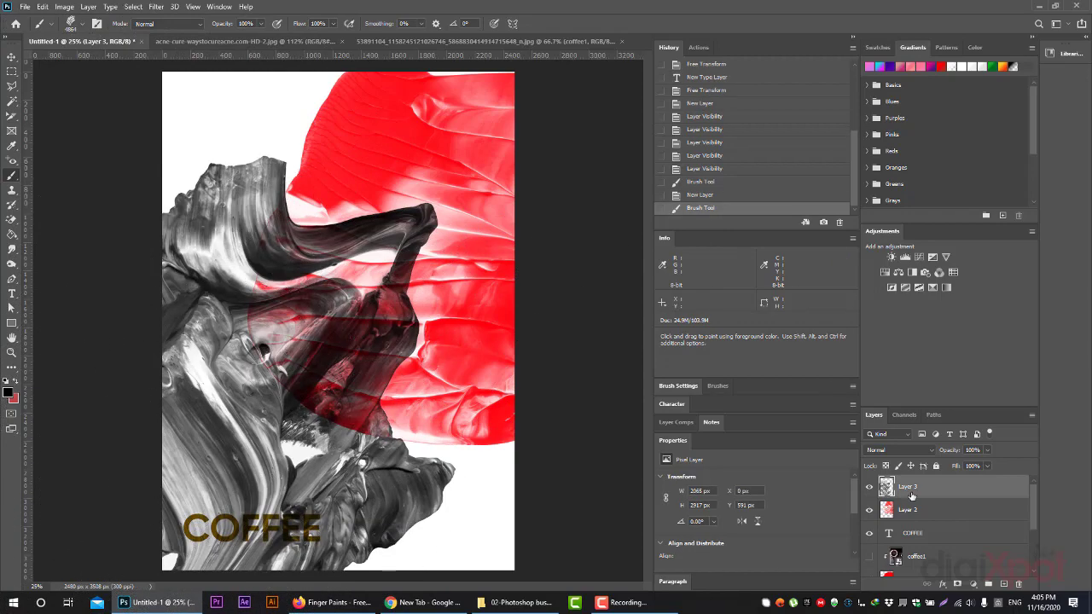
{"action": "left_click_drag", "start_coordinate": [911, 495], "coordinate": [909, 511]}
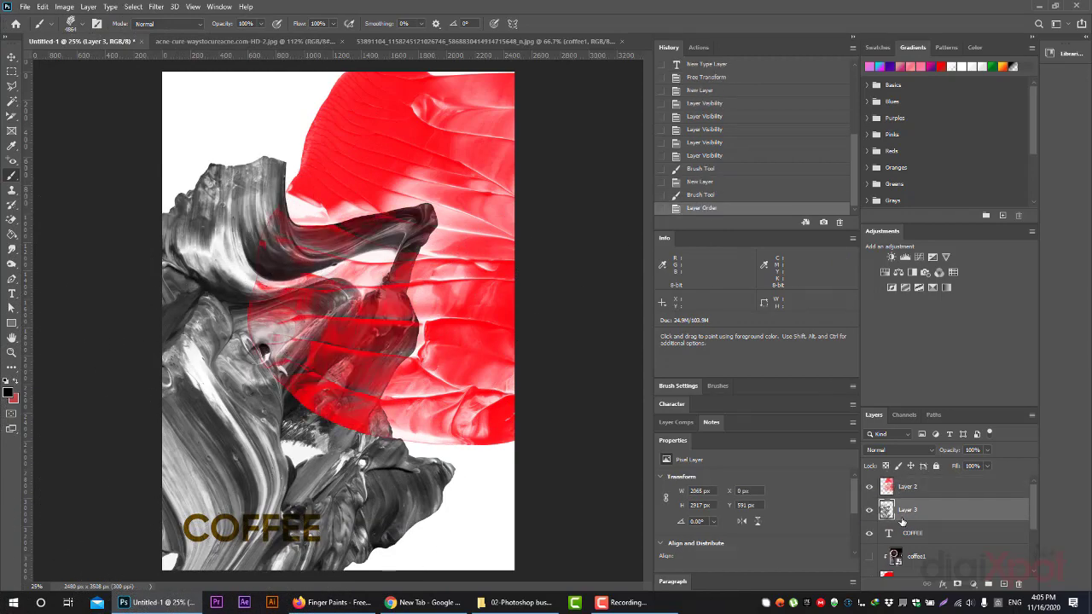
{"action": "left_click", "coordinate": [921, 495]}
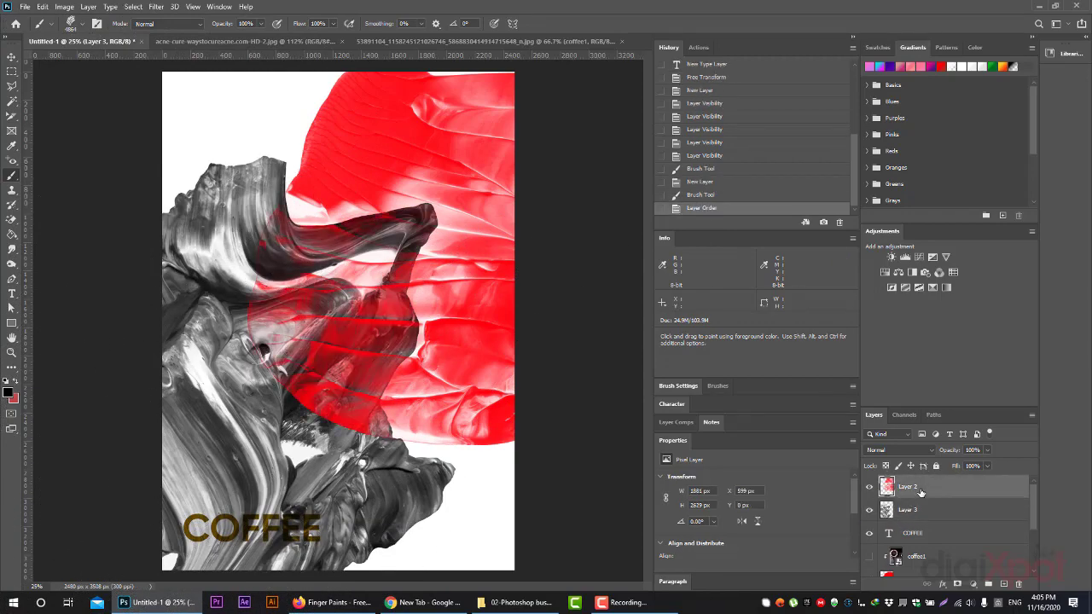
{"action": "left_click", "coordinate": [512, 604]}
Step: Open the wp data folder on My Stuff (D:) and select Fotolia_87441782_M.jpg
{"action": "left_click", "coordinate": [150, 41]}
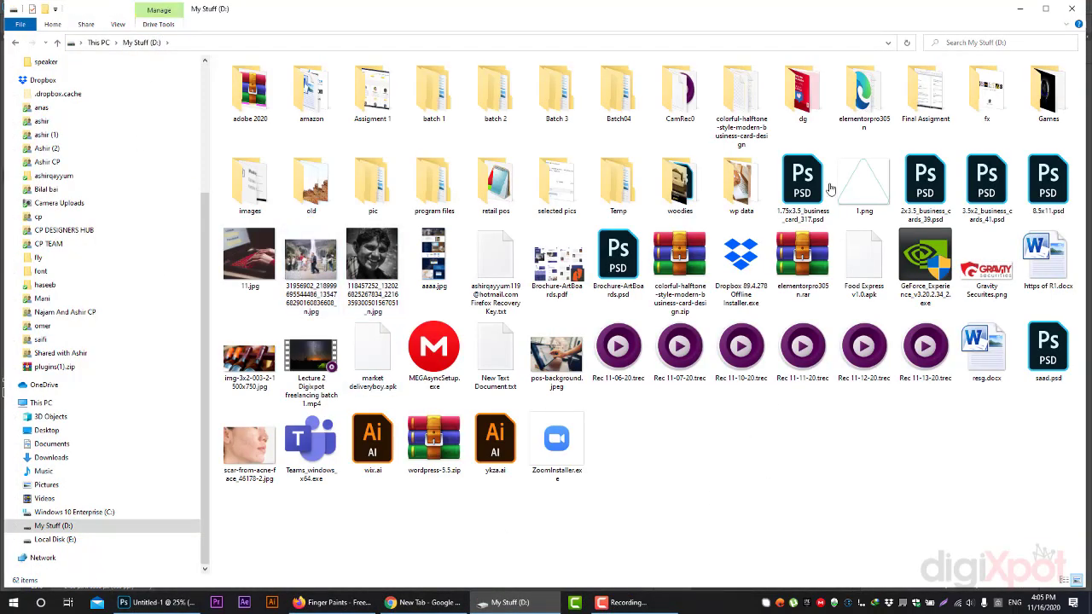
{"action": "double_click", "coordinate": [740, 181]}
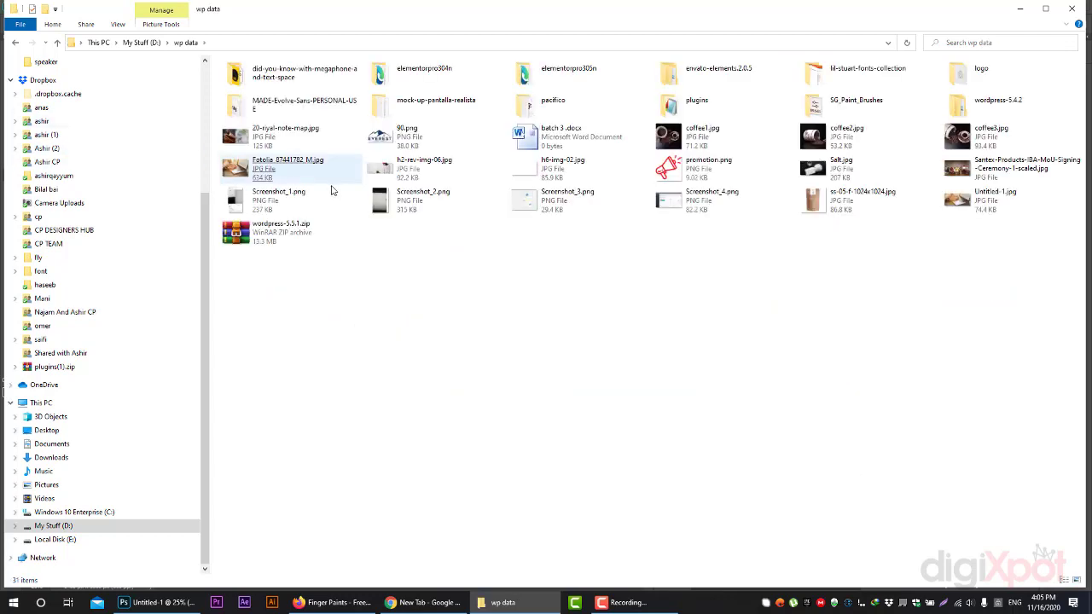
{"action": "left_click", "coordinate": [289, 175]}
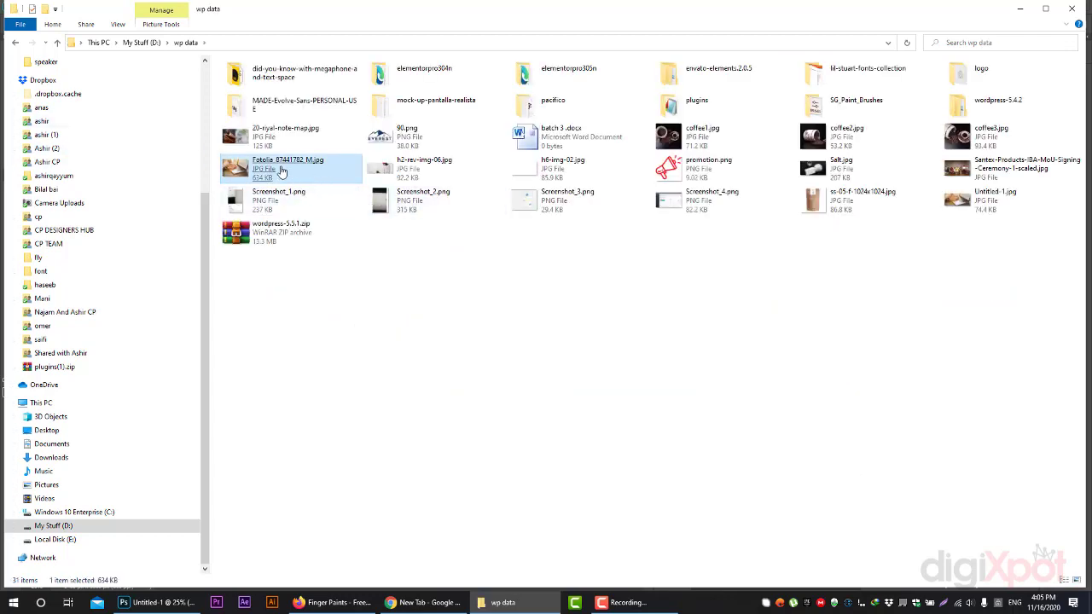
Step: Place the Fotolia laptop photo, scale it to fill the canvas, and move it below the paint layers
{"action": "left_click_drag", "start_coordinate": [281, 171], "coordinate": [517, 390]}
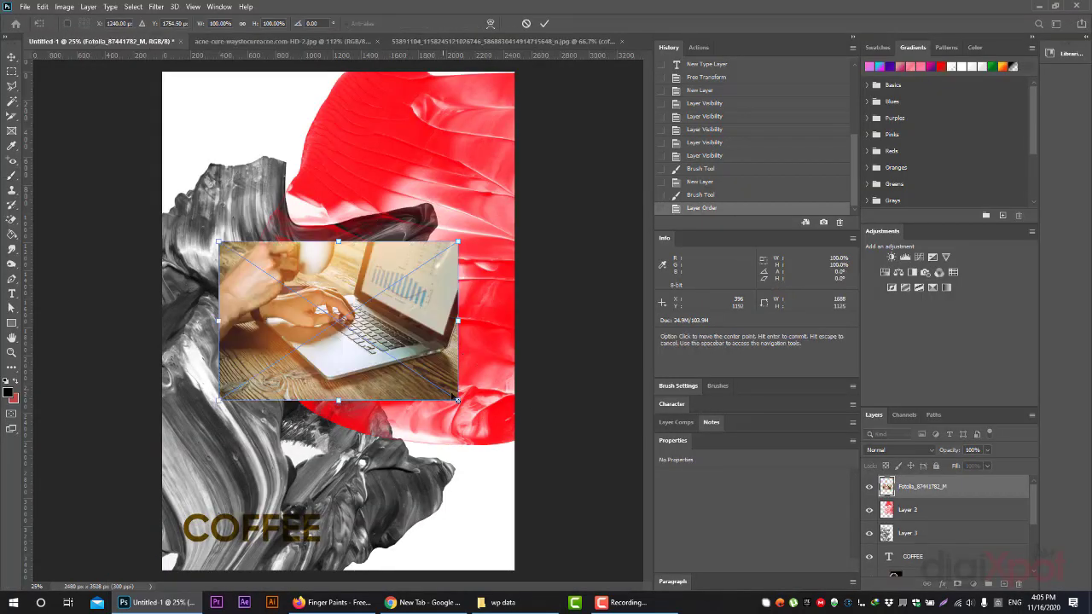
{"action": "mouse_move", "coordinate": [458, 400]}
{"action": "left_mouse_down"}
{"action": "mouse_move", "coordinate": [743, 579]}
{"action": "mouse_move", "coordinate": [708, 580]}
{"action": "left_mouse_up"}
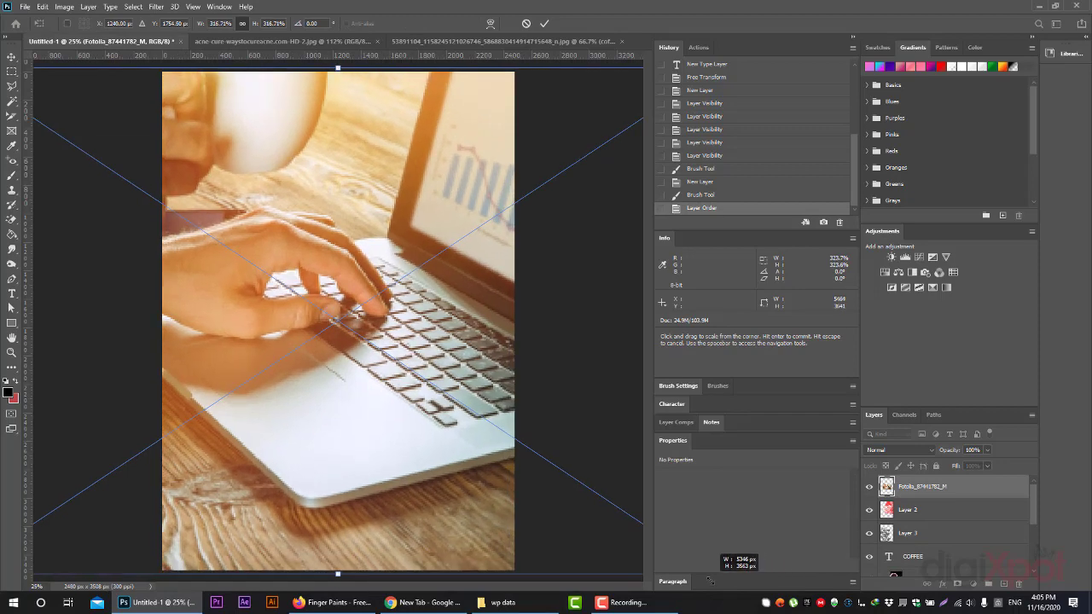
{"action": "key", "text": "Return"}
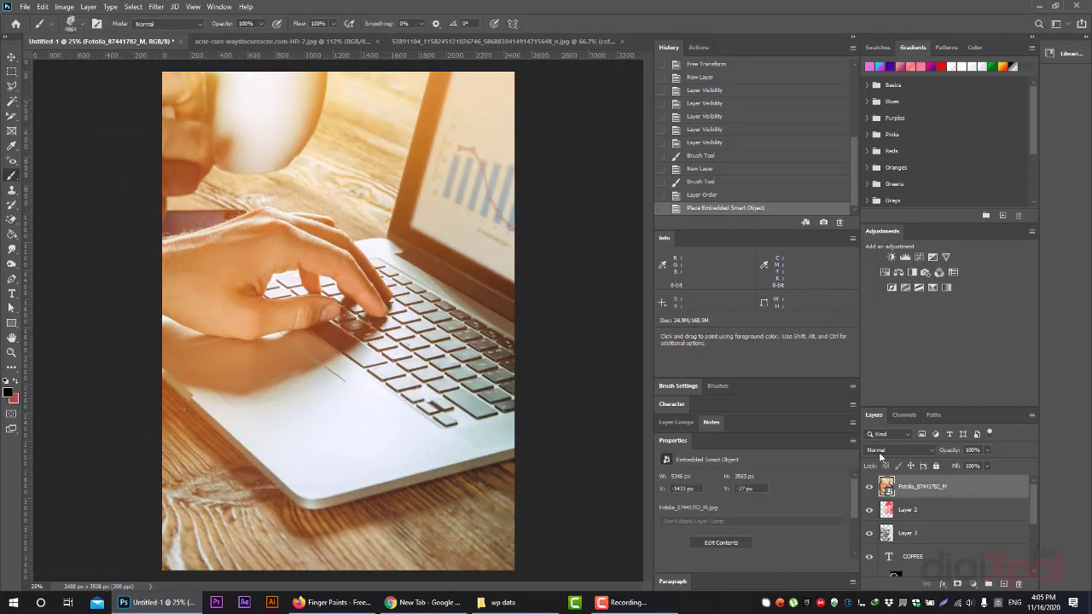
{"action": "left_click_drag", "start_coordinate": [906, 491], "coordinate": [905, 544]}
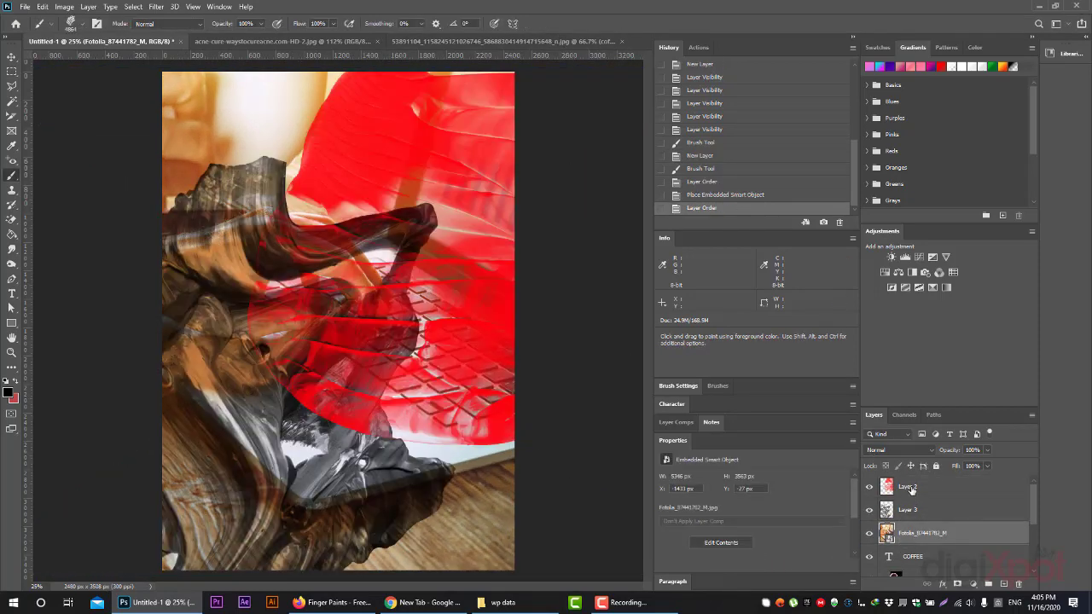
Step: Set Layer 2's blend mode to Multiply and hide Layer 3
{"action": "left_click", "coordinate": [909, 449]}
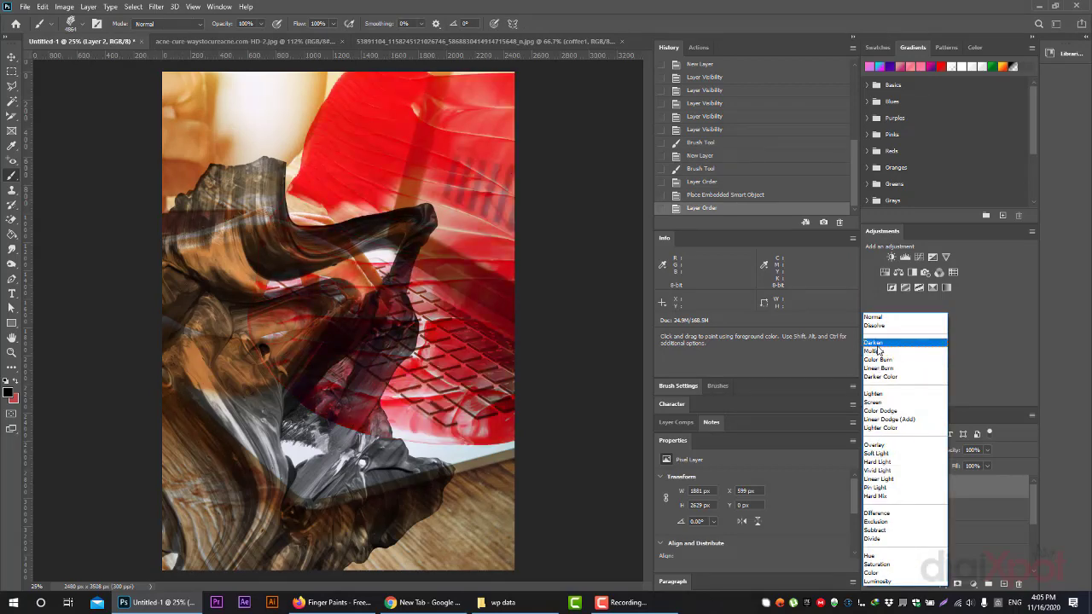
{"action": "left_click", "coordinate": [877, 351]}
{"action": "left_click", "coordinate": [869, 510]}
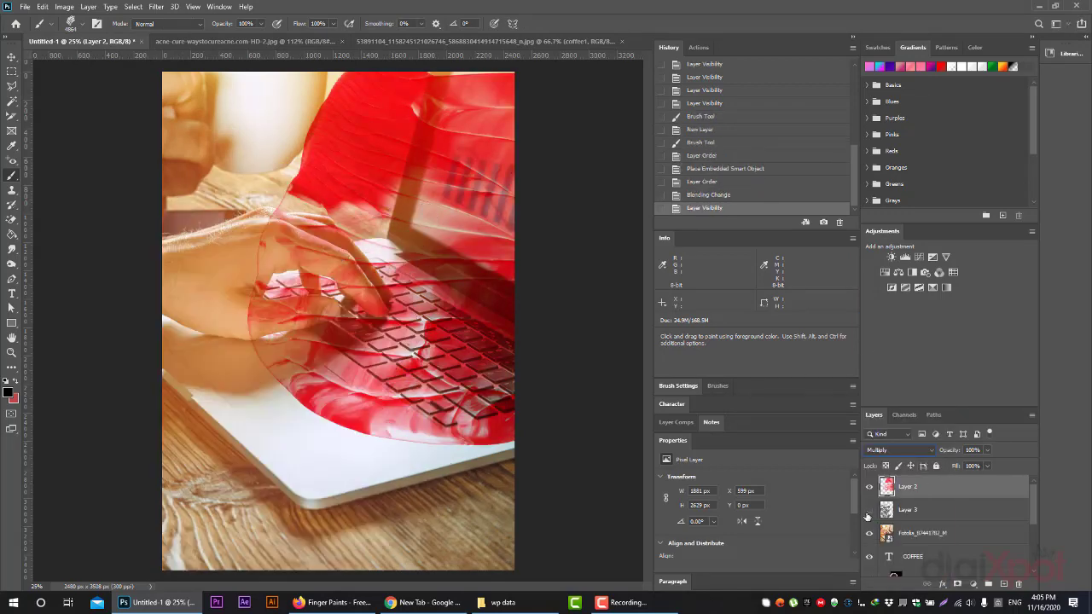
{"action": "left_click", "coordinate": [534, 605]}
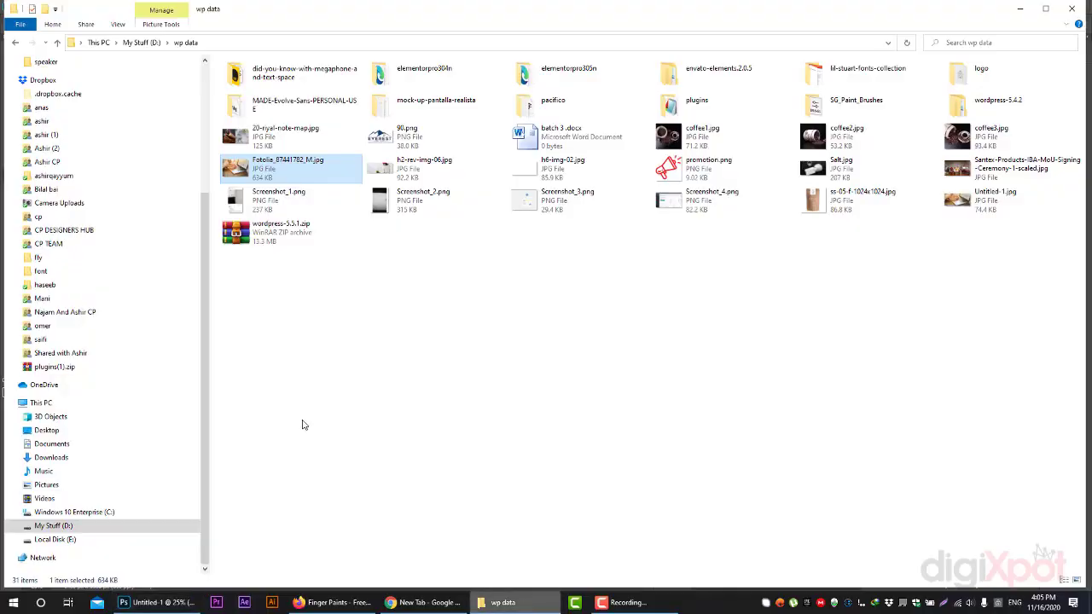
Step: Browse My Stuff (D:) through the aamish, adnan and July-2020 folders looking for a photo
{"action": "left_click", "coordinate": [141, 42]}
{"action": "left_click", "coordinate": [787, 454]}
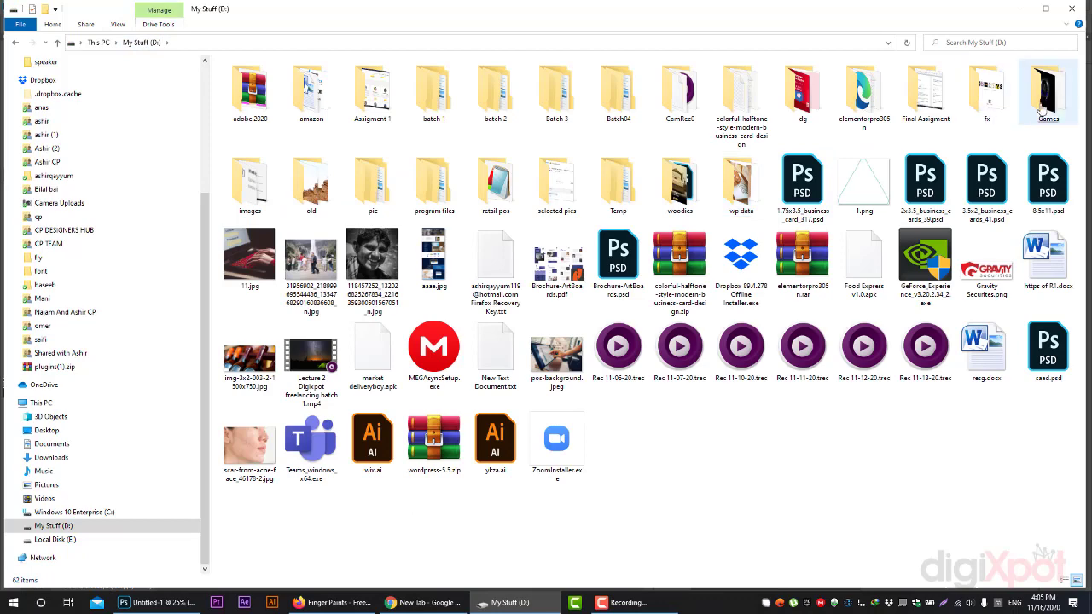
{"action": "scroll", "coordinate": [80, 183], "scroll_direction": "up", "scroll_amount": 3}
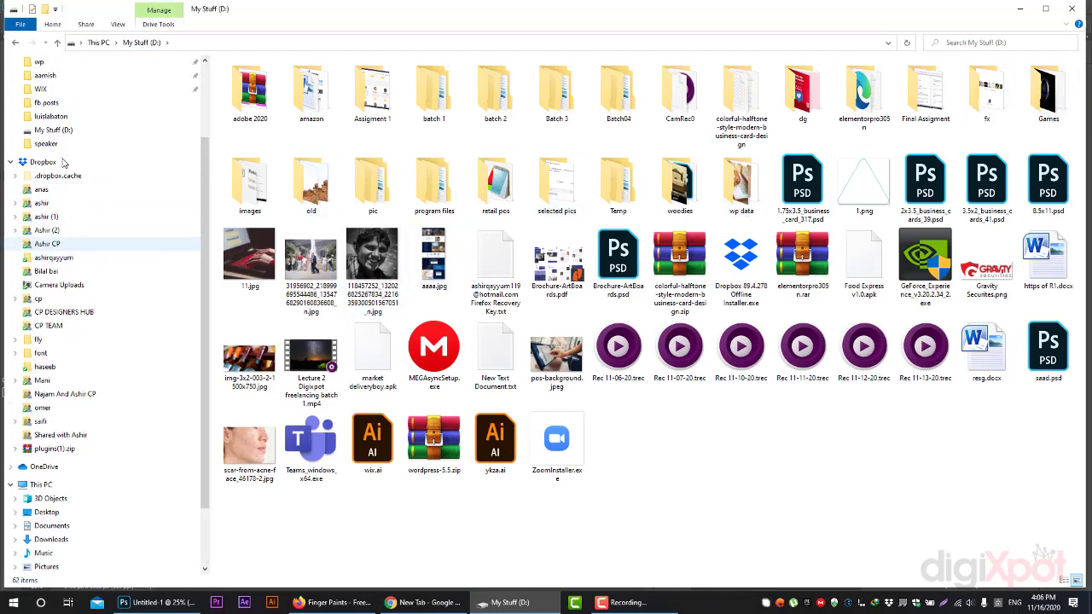
{"action": "left_click", "coordinate": [49, 129]}
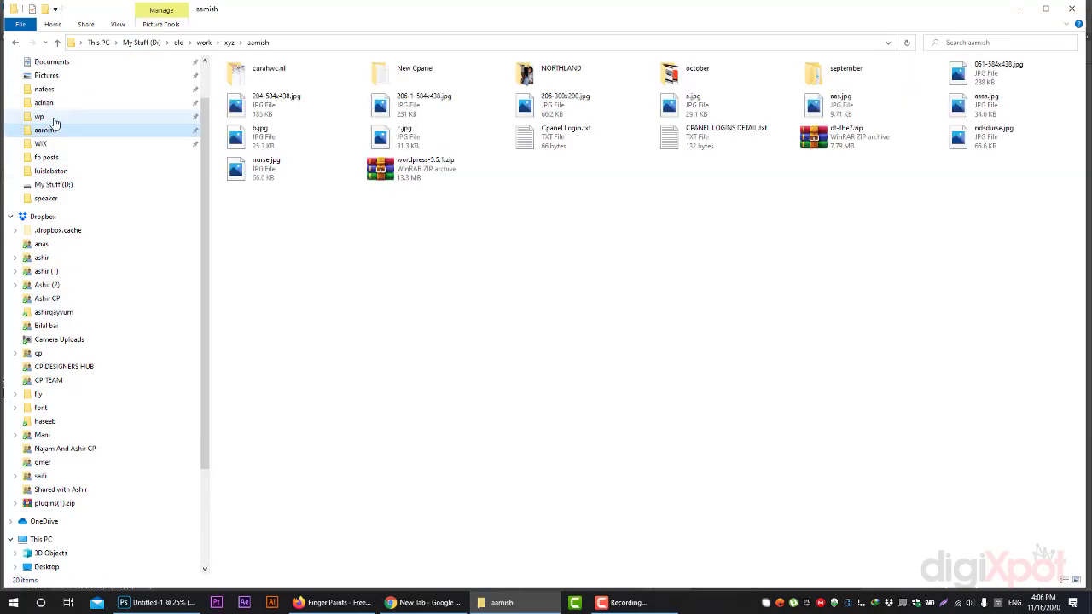
{"action": "left_click", "coordinate": [423, 114]}
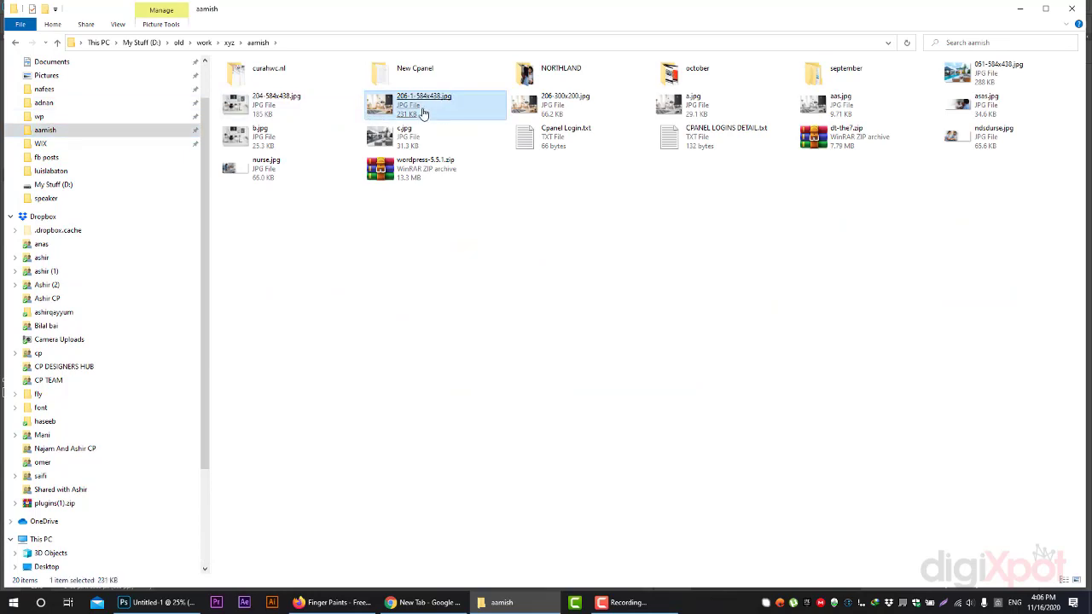
{"action": "left_click", "coordinate": [1005, 79]}
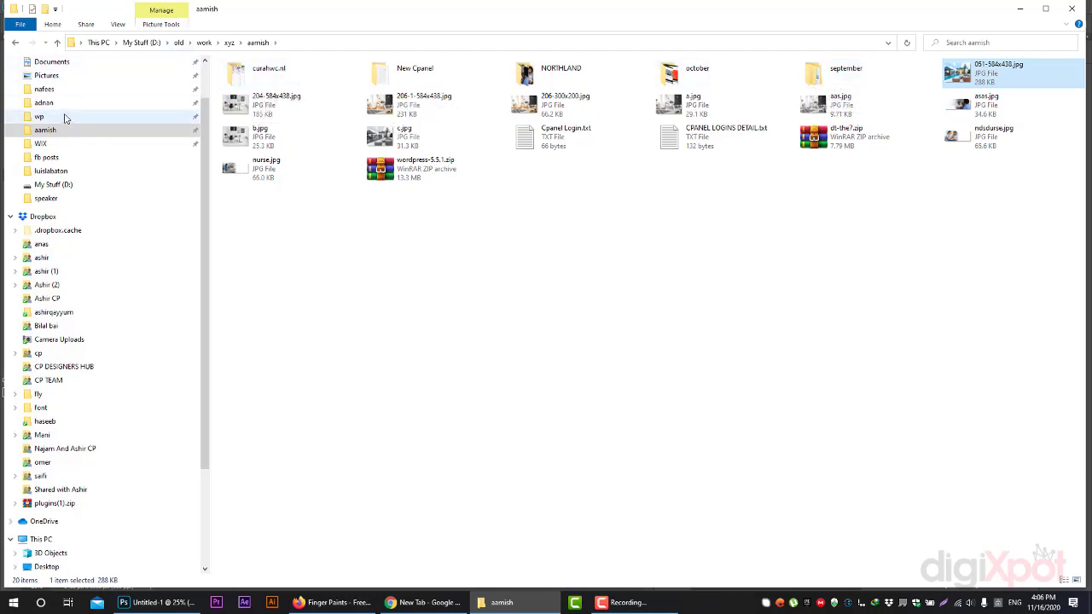
{"action": "left_click", "coordinate": [125, 102]}
{"action": "left_click", "coordinate": [430, 79]}
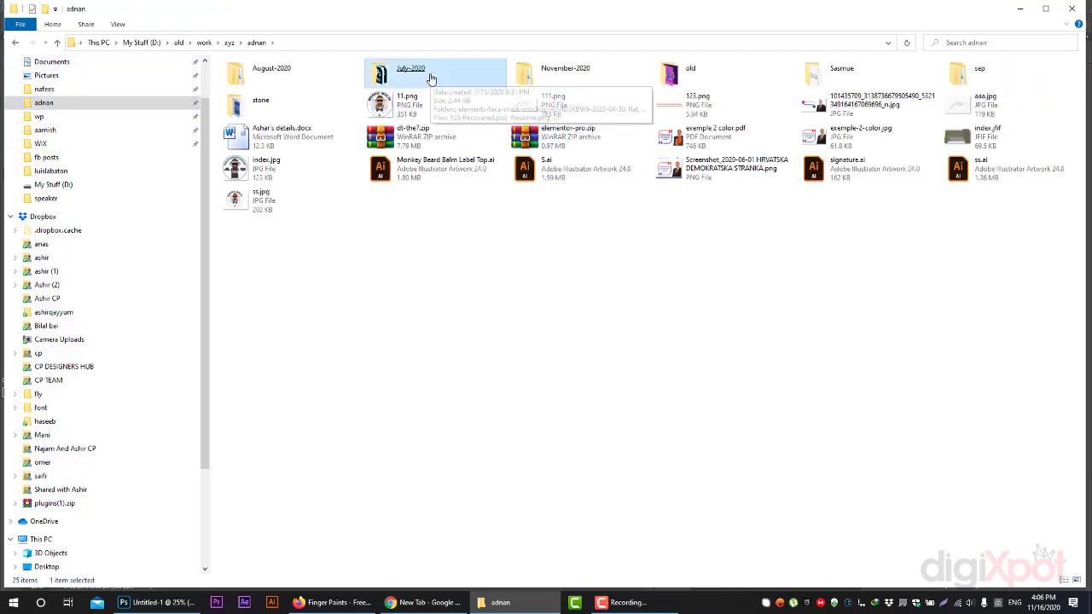
{"action": "double_click", "coordinate": [431, 78]}
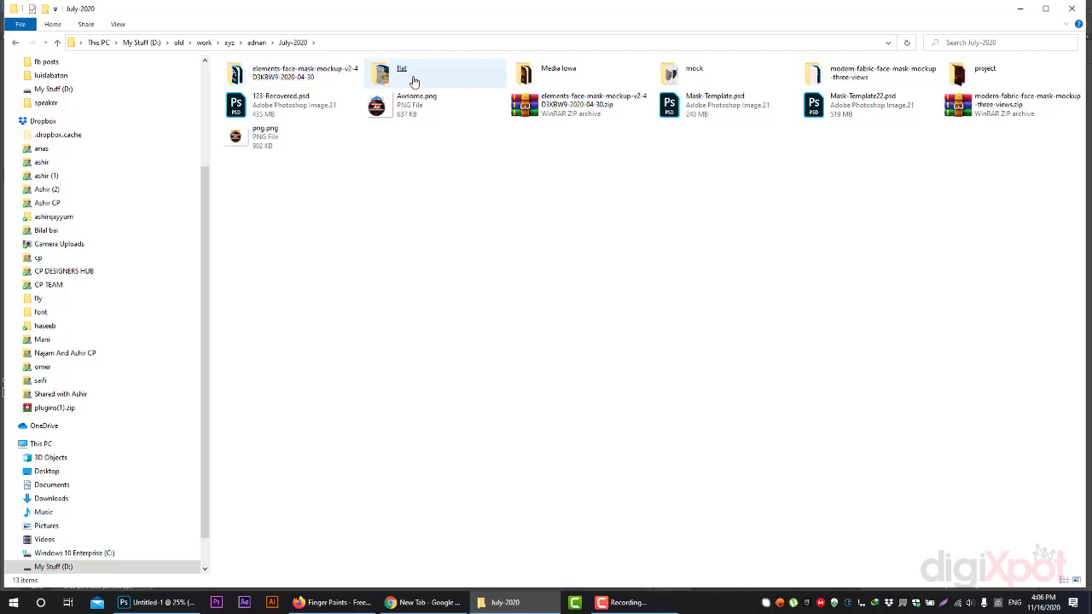
{"action": "double_click", "coordinate": [414, 82]}
{"action": "key", "text": "BackSpace"}
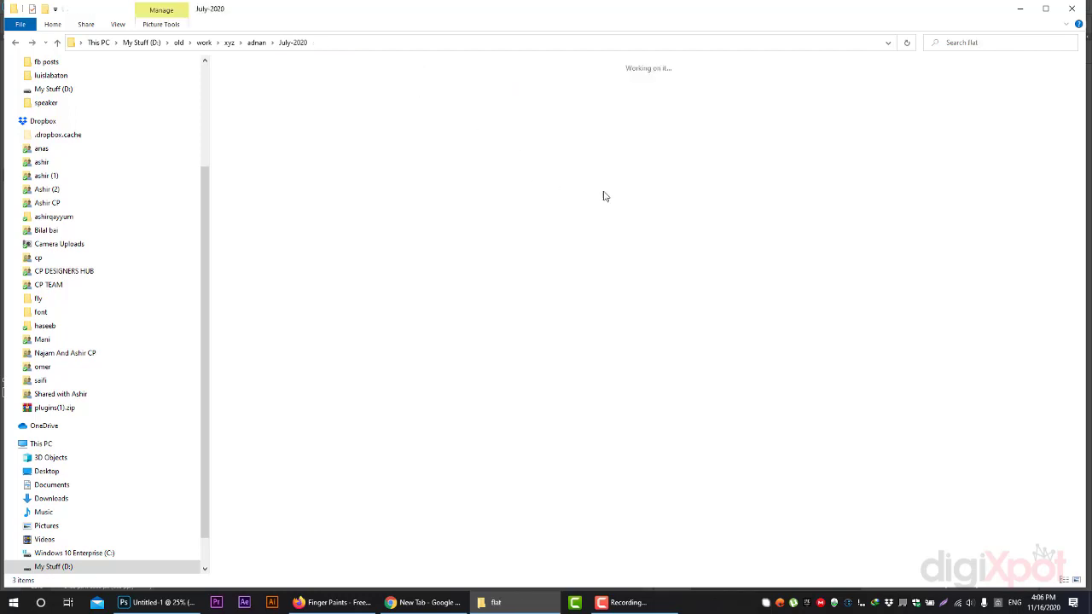
{"action": "key", "text": "BackSpace"}
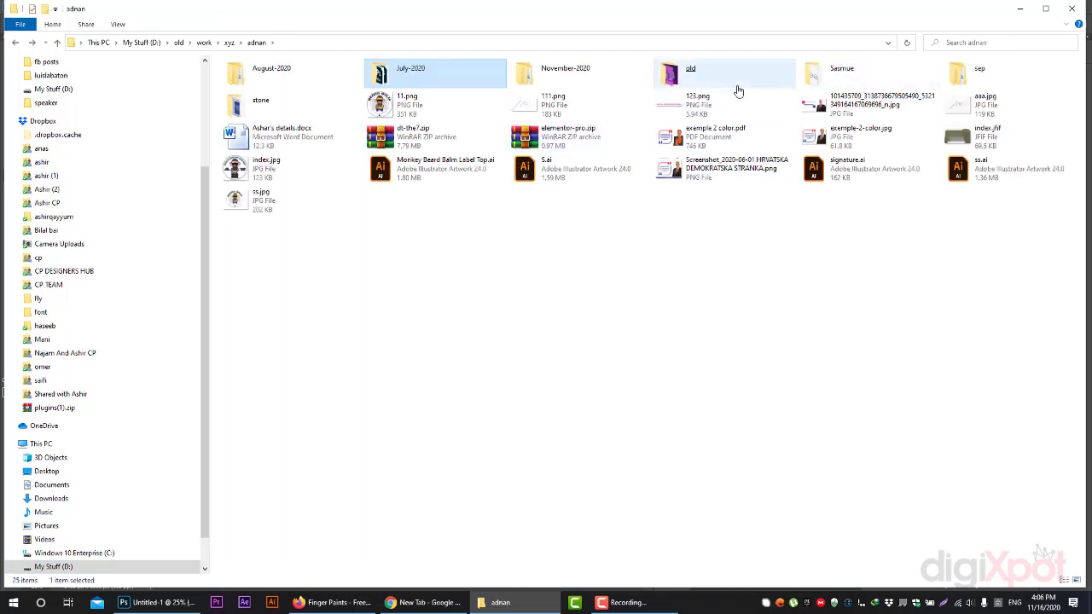
Step: Open Gameforreal in adnan's old folder, switch to Medium icons, and select the barn reception photo
{"action": "double_click", "coordinate": [736, 85]}
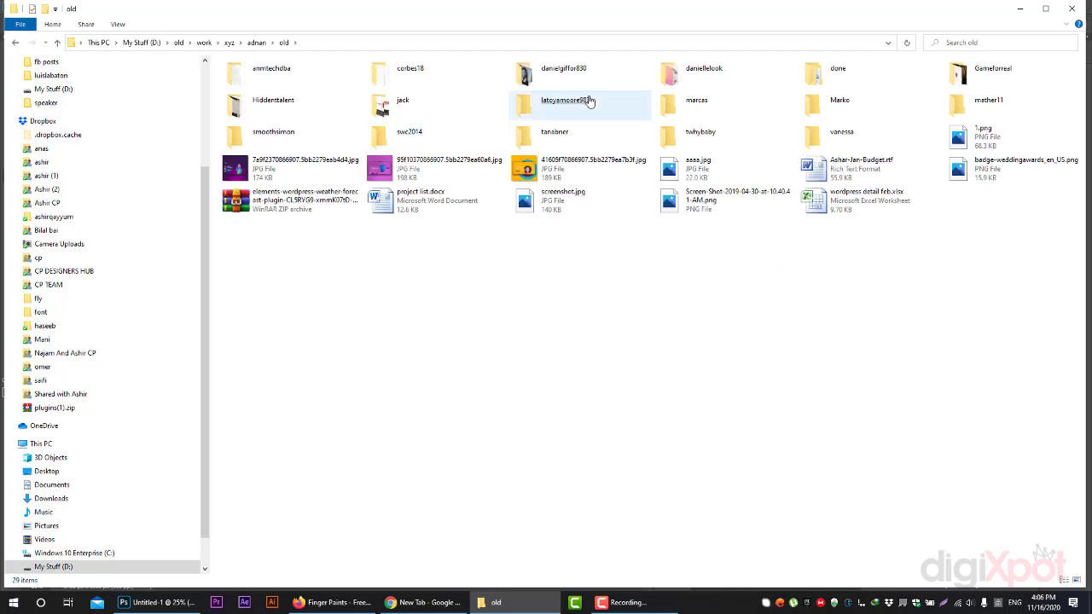
{"action": "double_click", "coordinate": [563, 101]}
{"action": "key", "text": "BackSpace"}
{"action": "double_click", "coordinate": [834, 112]}
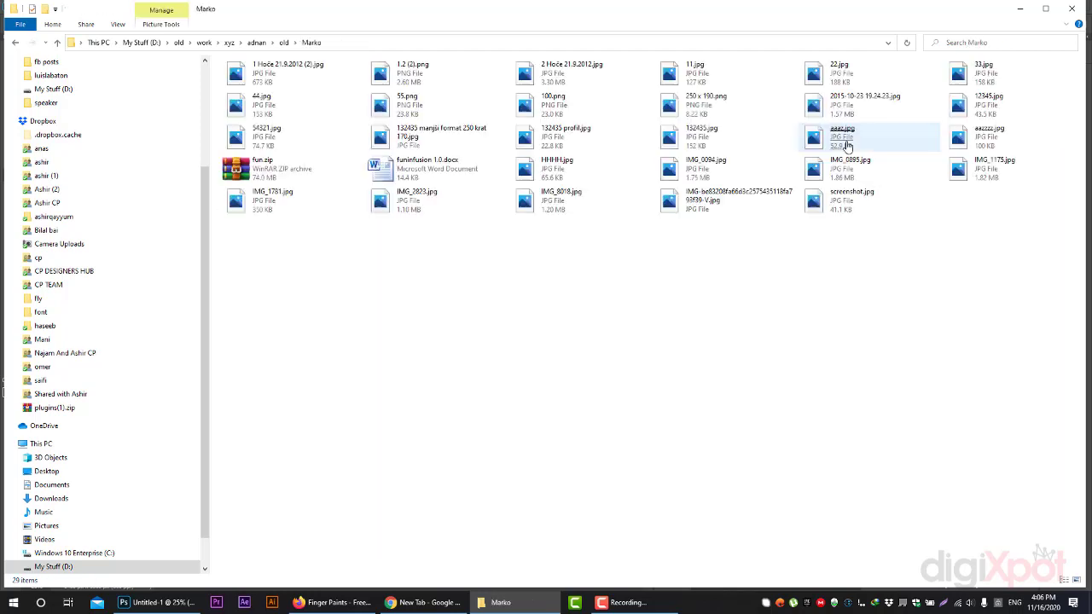
{"action": "right_click", "coordinate": [795, 336]}
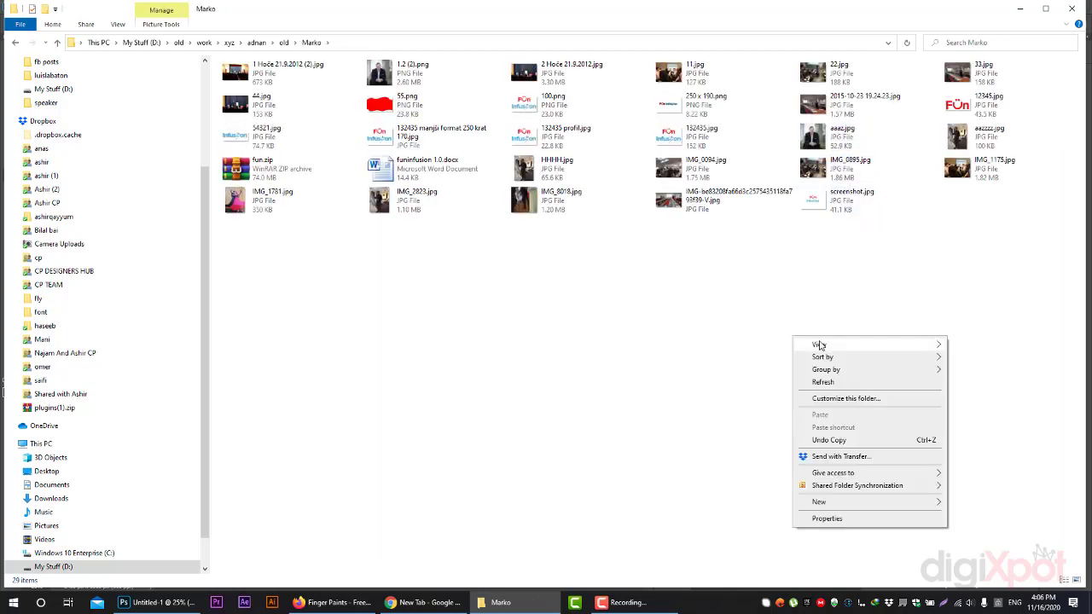
{"action": "key", "text": "BackSpace"}
{"action": "double_click", "coordinate": [982, 74]}
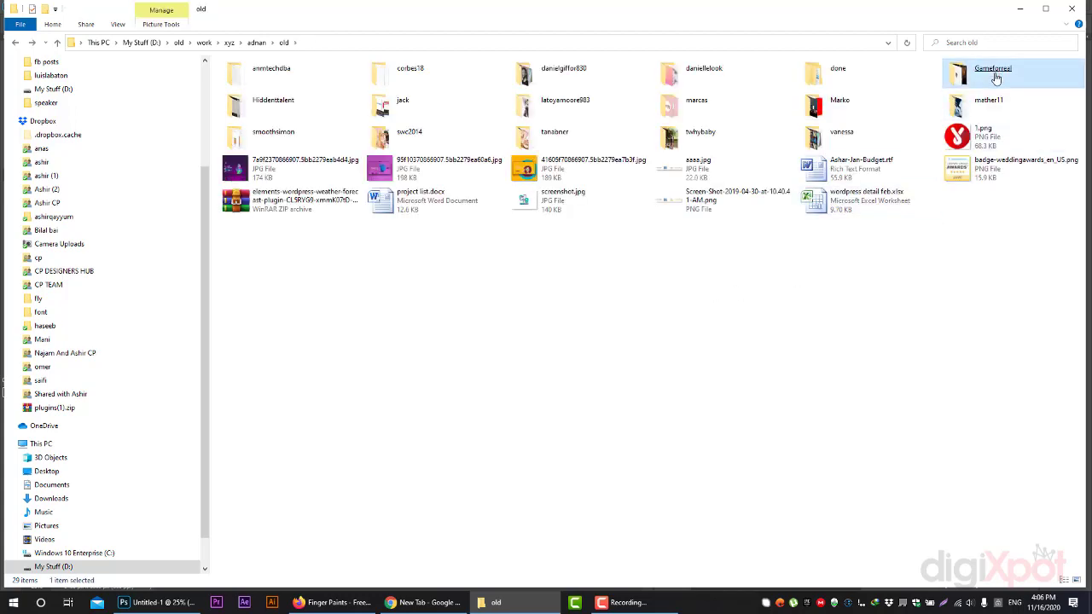
{"action": "right_click", "coordinate": [941, 244]}
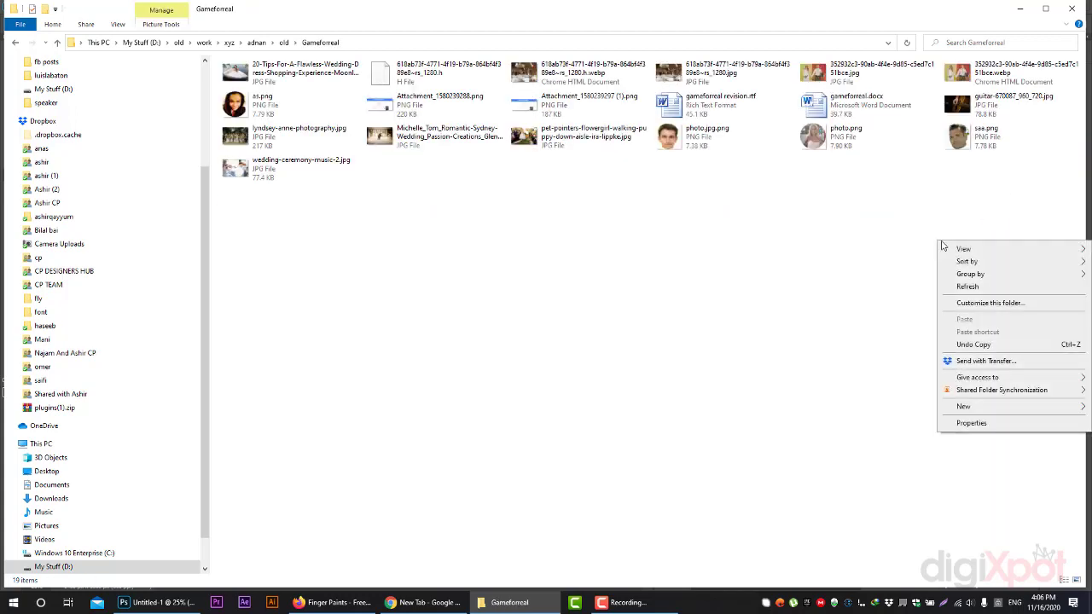
{"action": "mouse_move", "coordinate": [965, 249]}
{"action": "left_click", "coordinate": [869, 266]}
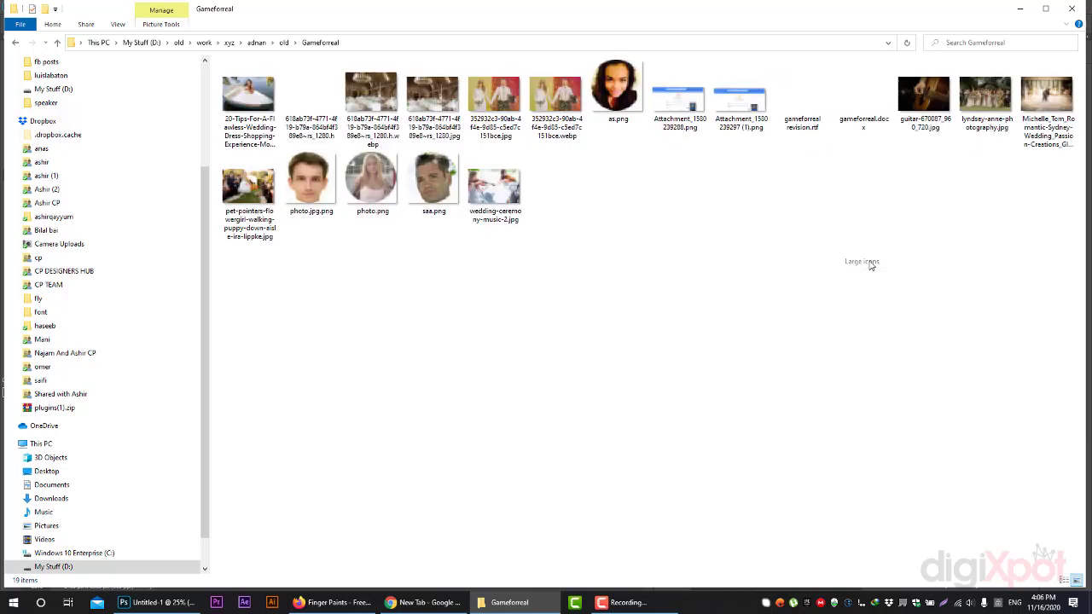
{"action": "left_click", "coordinate": [373, 117]}
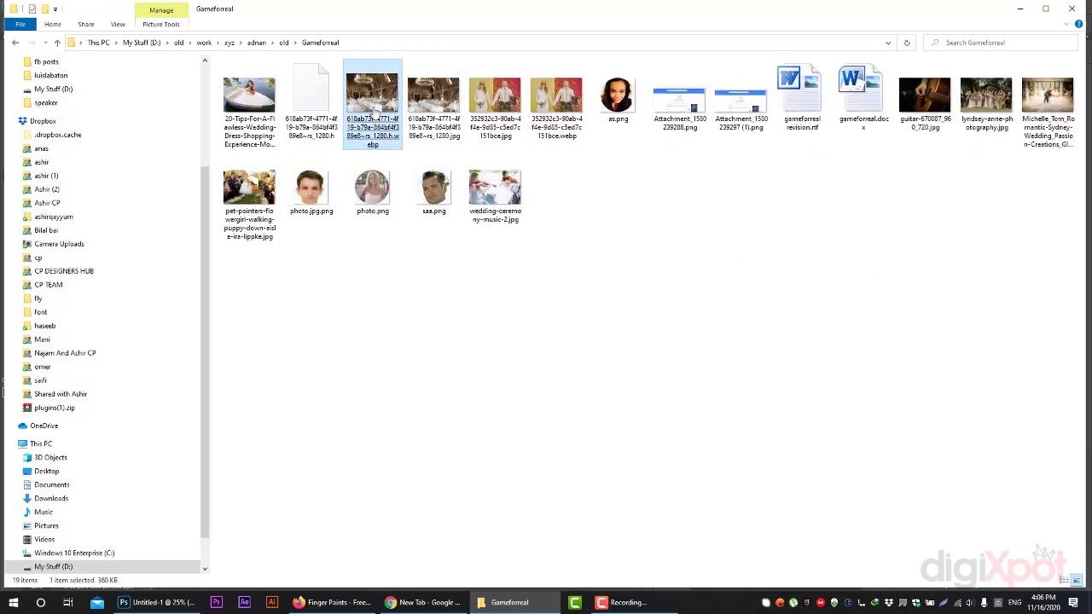
Step: Open the barn photo as a new document and choose the Float 05 brush
{"action": "left_click_drag", "start_coordinate": [373, 117], "coordinate": [325, 232]}
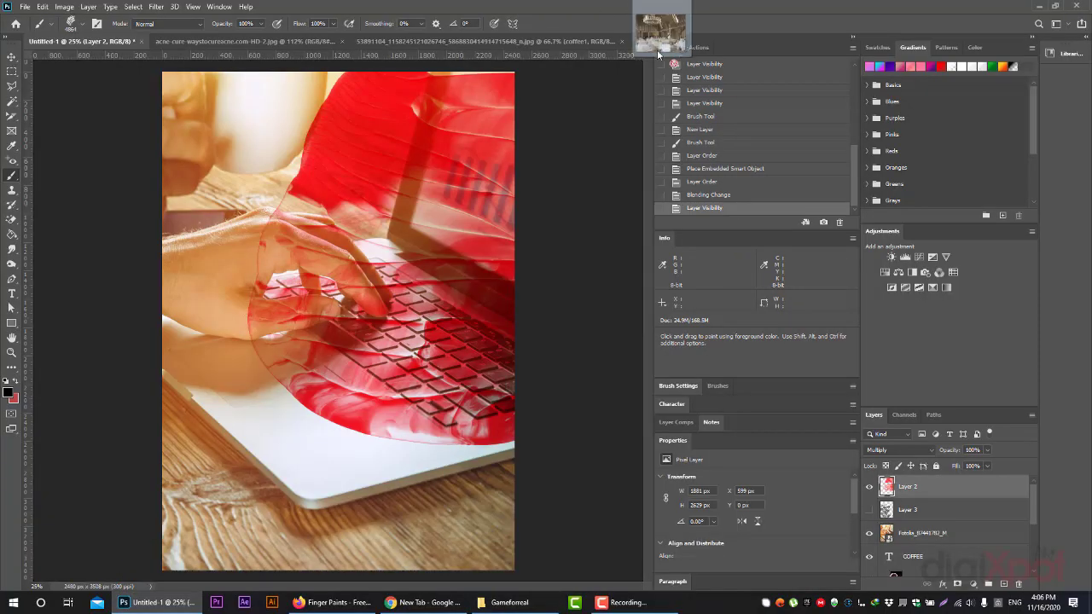
{"action": "left_click_drag", "start_coordinate": [324, 230], "coordinate": [640, 48]}
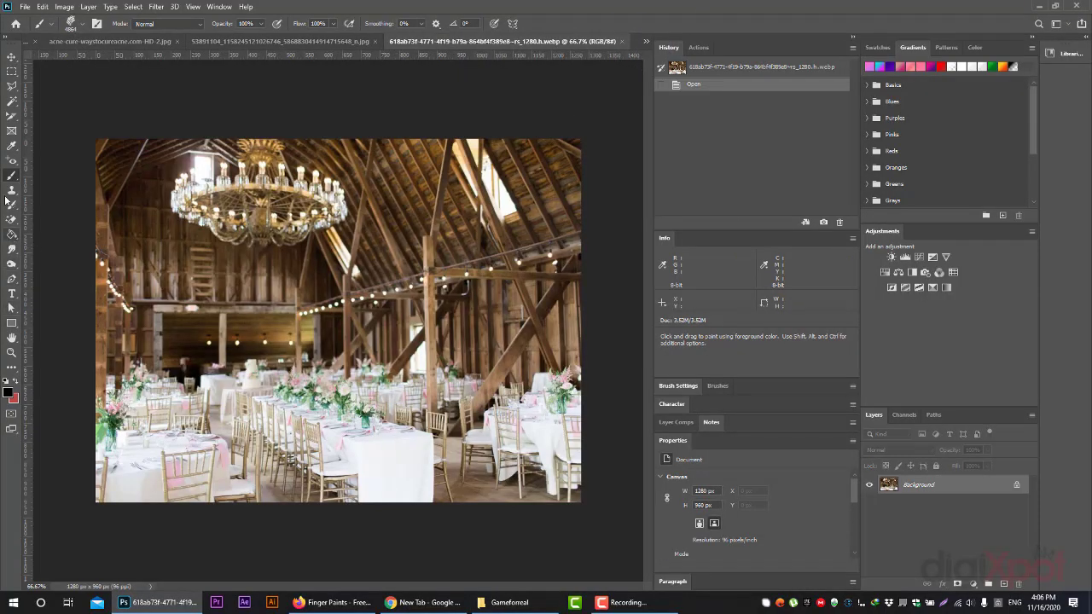
{"action": "left_click", "coordinate": [77, 23]}
{"action": "scroll", "coordinate": [85, 376], "scroll_direction": "down", "scroll_amount": 3}
{"action": "scroll", "coordinate": [86, 379], "scroll_direction": "down", "scroll_amount": 2}
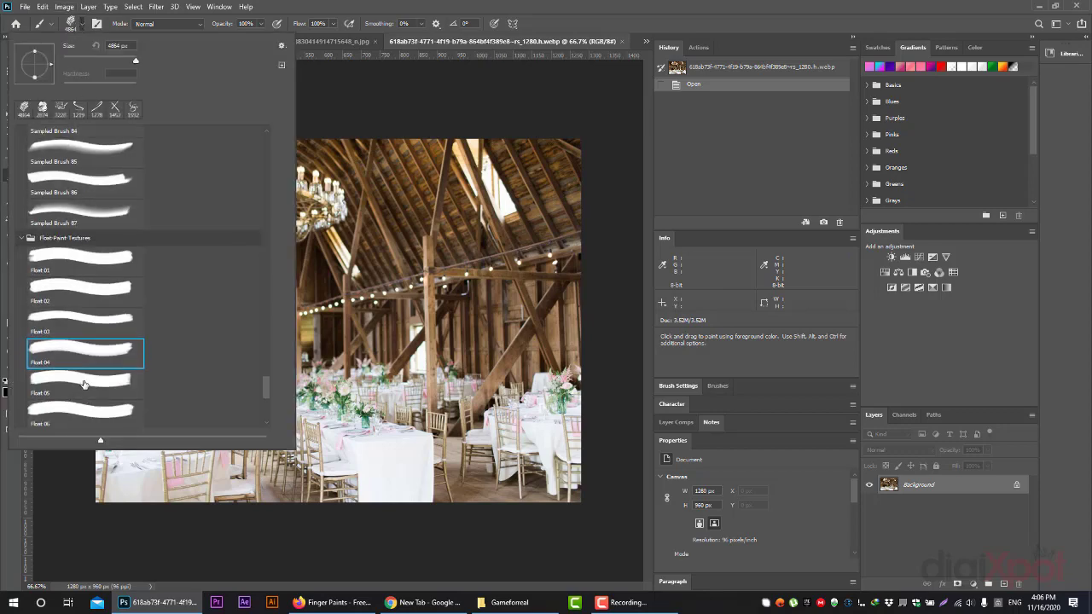
{"action": "left_click", "coordinate": [86, 384]}
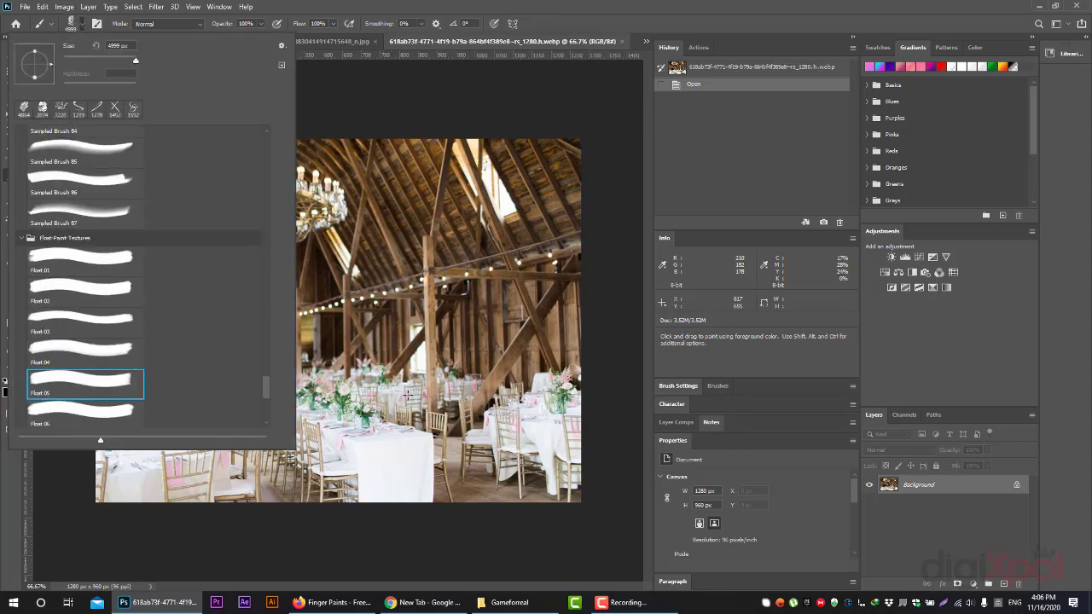
Step: Paint dark texture strokes across the barn photo on a new layer
{"action": "left_click", "coordinate": [991, 568]}
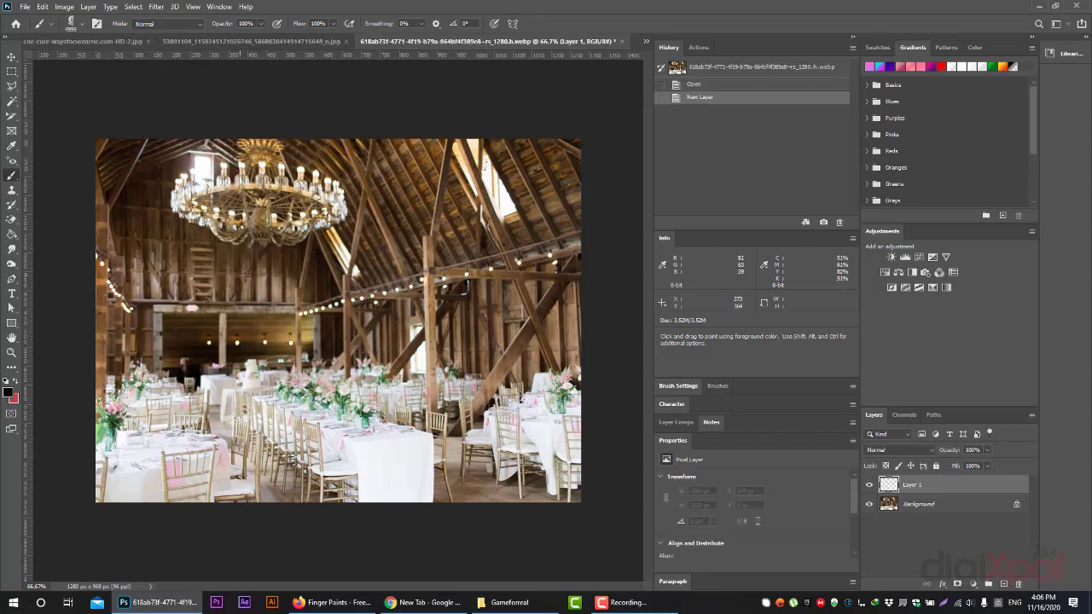
{"action": "left_click", "coordinate": [69, 27]}
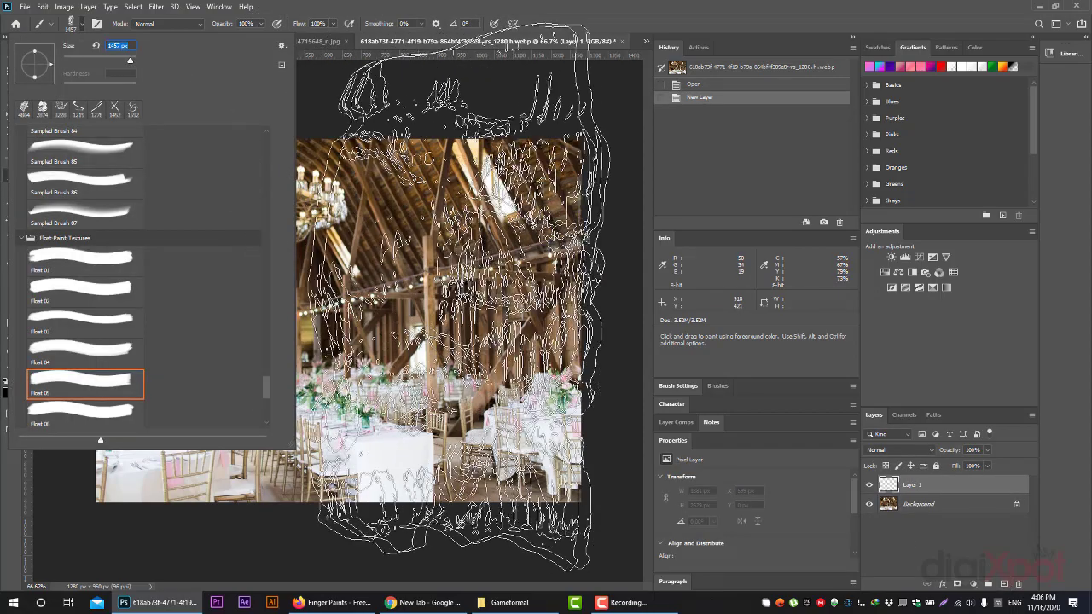
{"action": "left_click", "coordinate": [486, 298]}
{"action": "mouse_move", "coordinate": [488, 299]}
{"action": "left_mouse_down"}
{"action": "mouse_move", "coordinate": [162, 299]}
{"action": "mouse_move", "coordinate": [241, 299]}
{"action": "left_mouse_up"}
{"action": "left_click", "coordinate": [512, 307]}
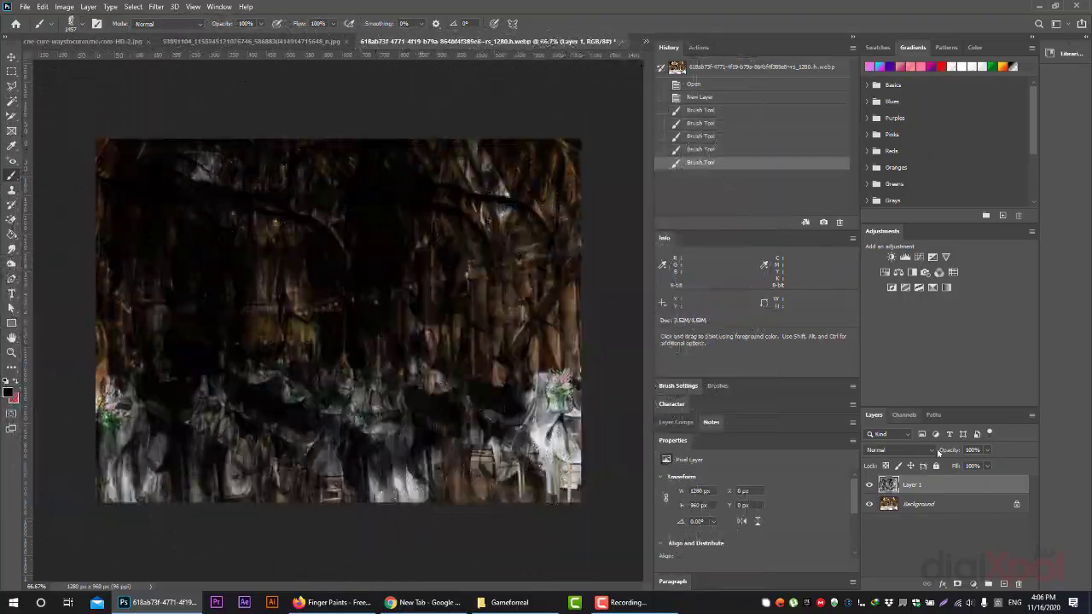
Step: Preview blend modes and lower opacity, then step back to remove the painted strokes
{"action": "left_click", "coordinate": [896, 449]}
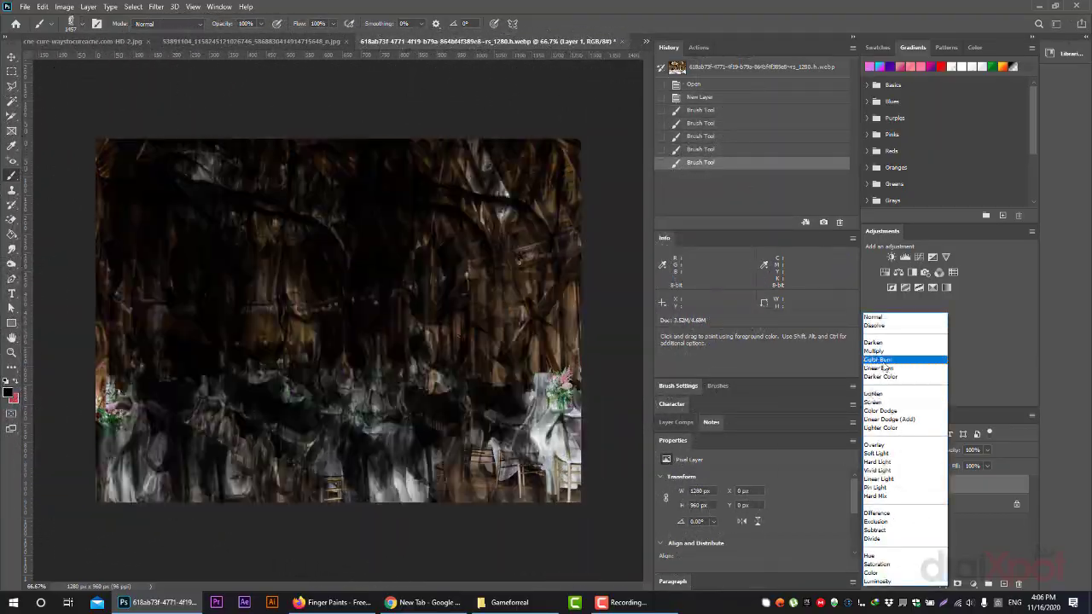
{"action": "left_click", "coordinate": [985, 453]}
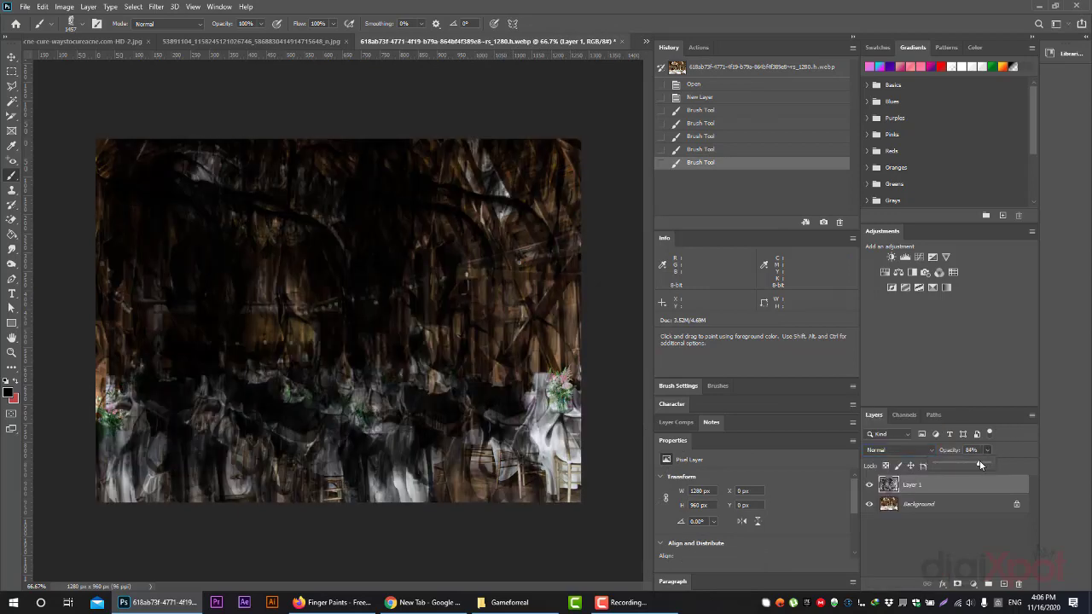
{"action": "left_click_drag", "start_coordinate": [981, 465], "coordinate": [1033, 461]}
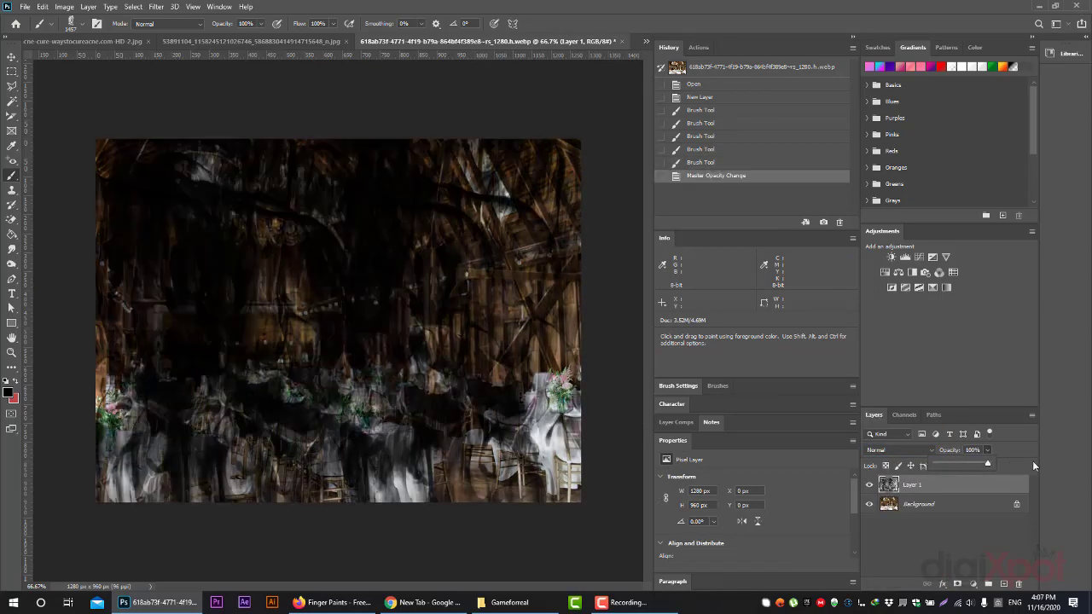
{"action": "key", "text": "ctrl+z"}
{"action": "key", "text": "ctrl+z"}
{"action": "key", "text": "ctrl+z"}
{"action": "key", "text": "ctrl+z"}
{"action": "key", "text": "ctrl+z"}
{"action": "key", "text": "ctrl+z"}
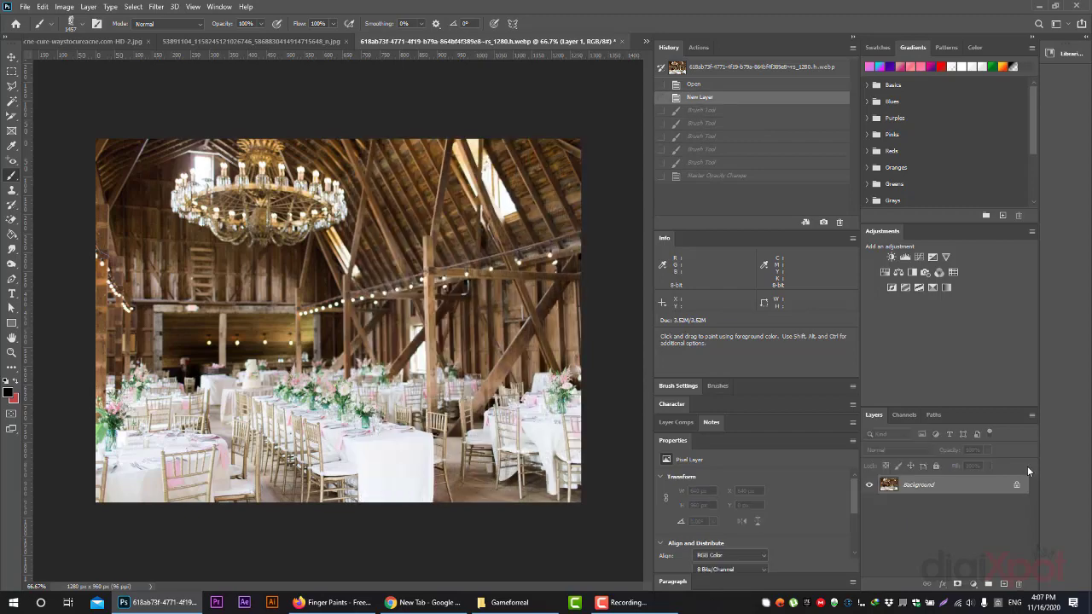
{"action": "key", "text": "ctrl+z"}
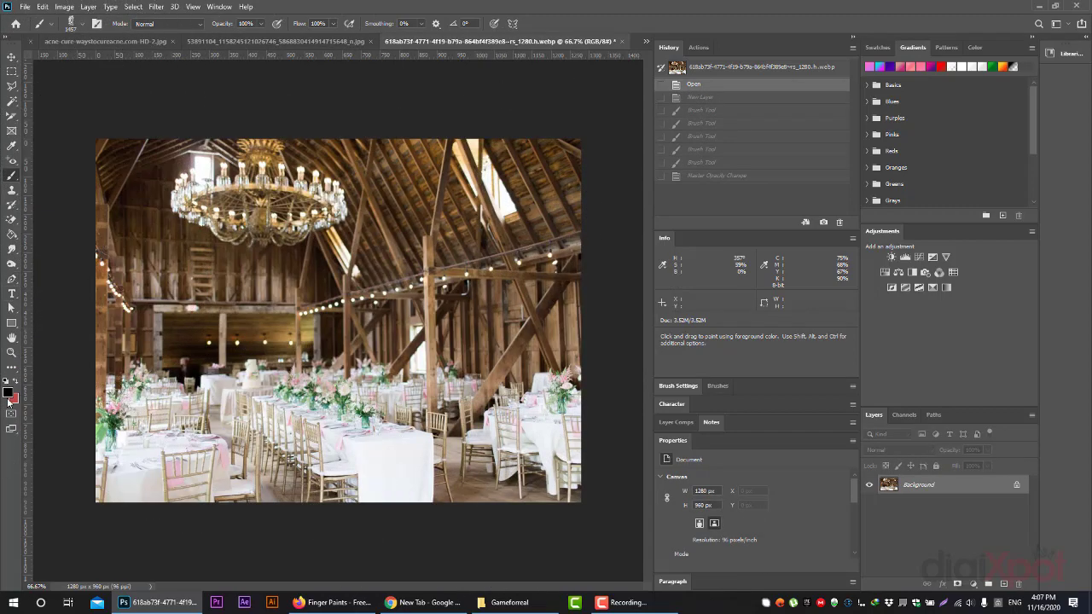
Step: Set the foreground colour to bright orange #ee6500
{"action": "left_click", "coordinate": [8, 392]}
{"action": "left_click", "coordinate": [892, 315]}
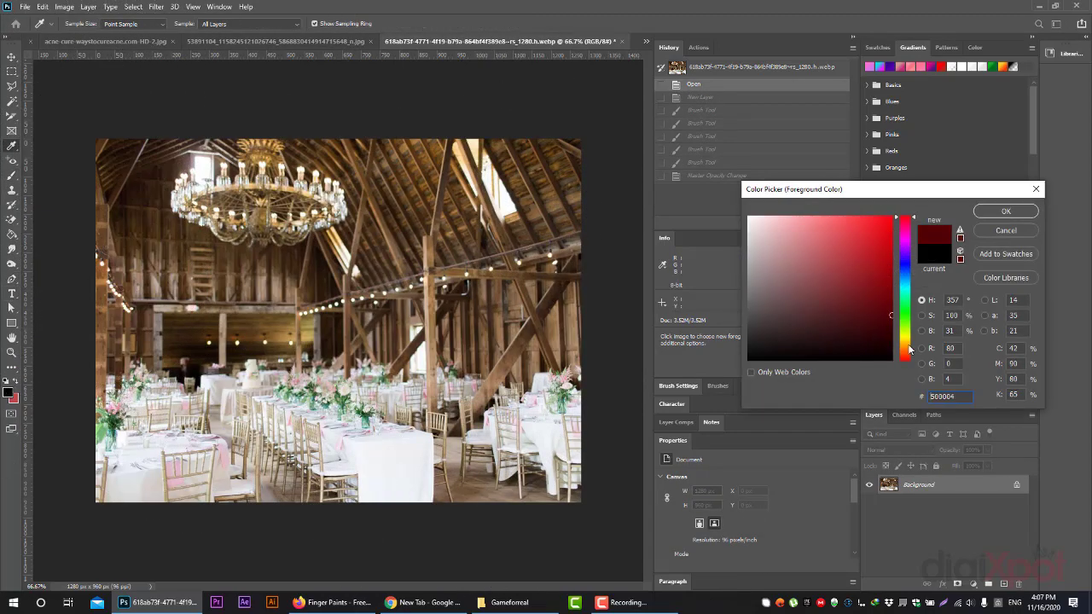
{"action": "left_click", "coordinate": [906, 350]}
{"action": "left_click_drag", "start_coordinate": [882, 283], "coordinate": [935, 226]}
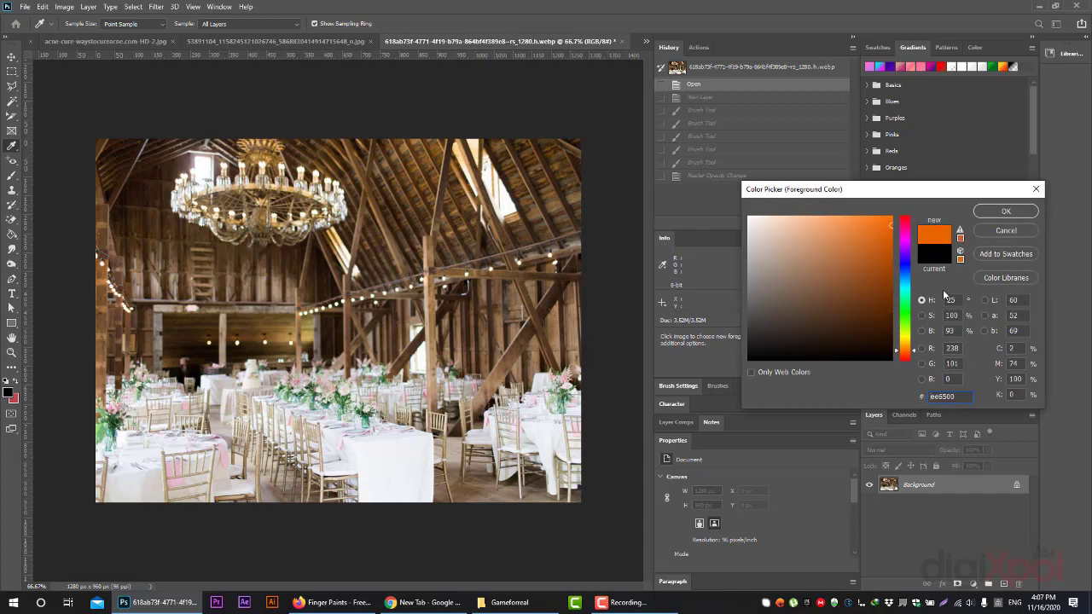
{"action": "left_click", "coordinate": [1006, 211]}
Step: Choose the Float 07 brush, test orange strokes on the photo, then undo them
{"action": "left_click", "coordinate": [71, 23]}
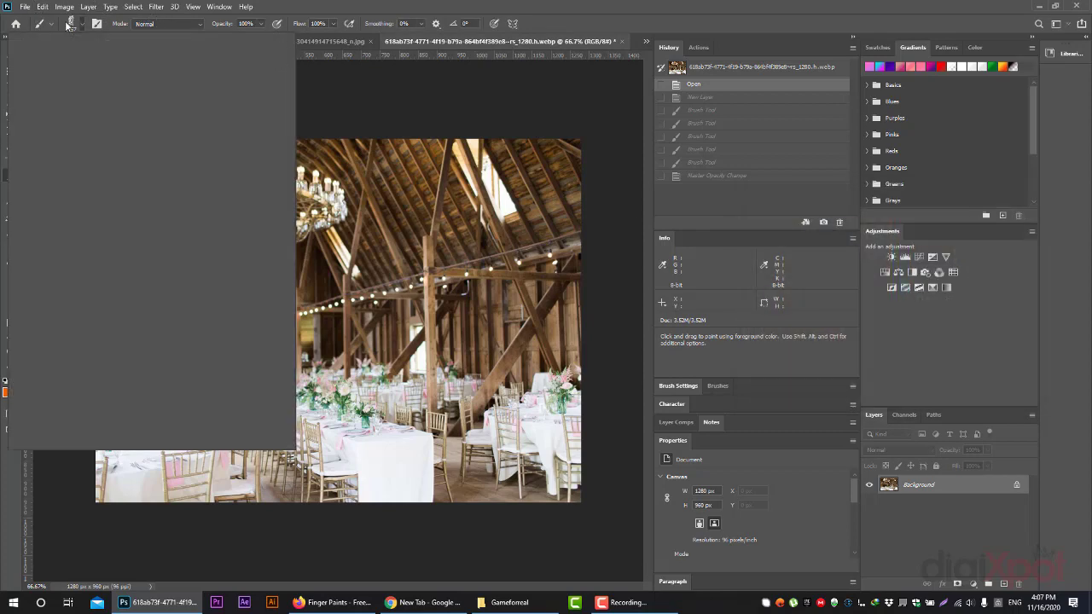
{"action": "scroll", "coordinate": [99, 334], "scroll_direction": "down", "scroll_amount": 3}
{"action": "scroll", "coordinate": [99, 333], "scroll_direction": "down", "scroll_amount": 2}
{"action": "left_click", "coordinate": [91, 368]}
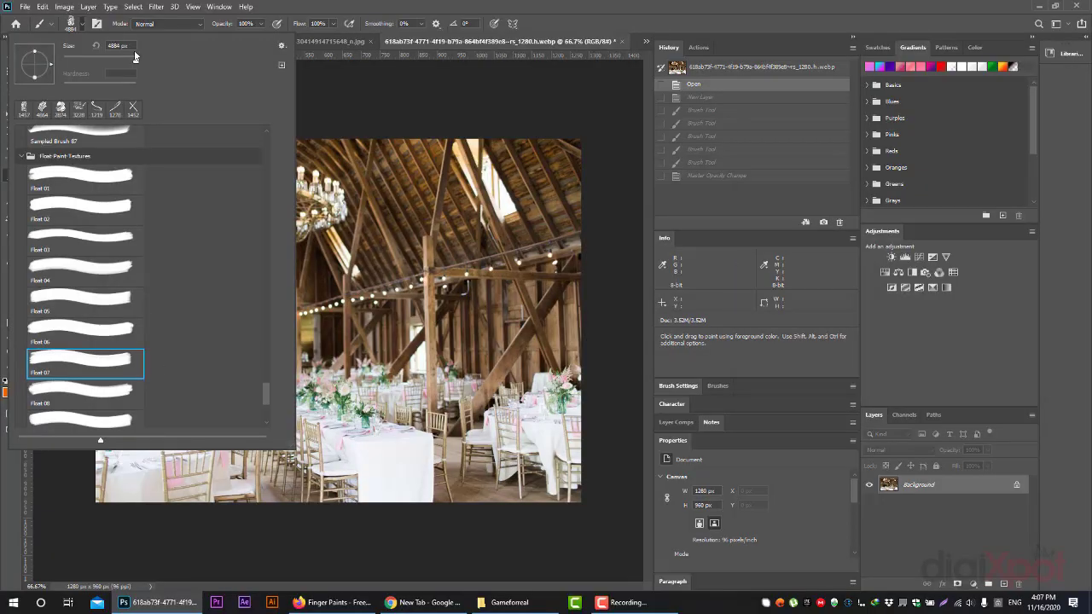
{"action": "key", "text": "Return"}
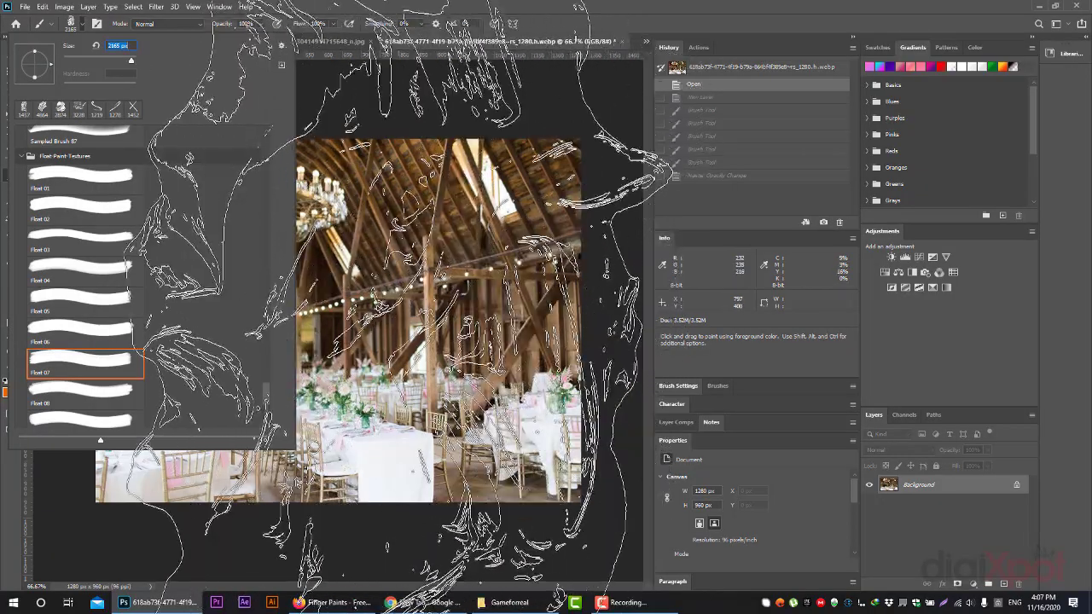
{"action": "mouse_move", "coordinate": [367, 307]}
{"action": "left_mouse_down"}
{"action": "mouse_move", "coordinate": [398, 290]}
{"action": "mouse_move", "coordinate": [833, 498]}
{"action": "left_mouse_up"}
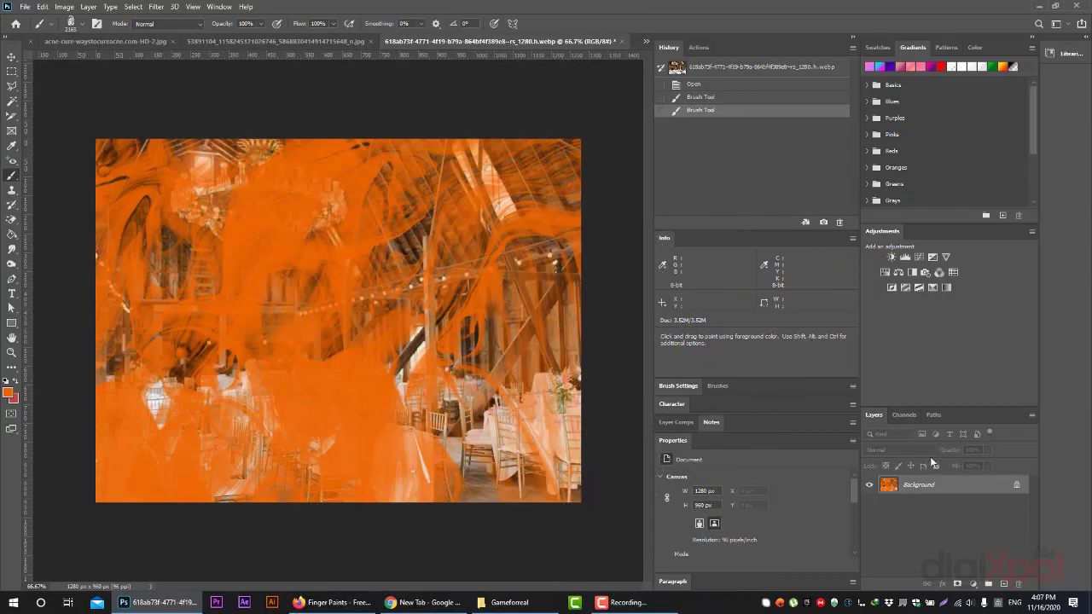
{"action": "key", "text": "ctrl+z"}
{"action": "key", "text": "ctrl+z"}
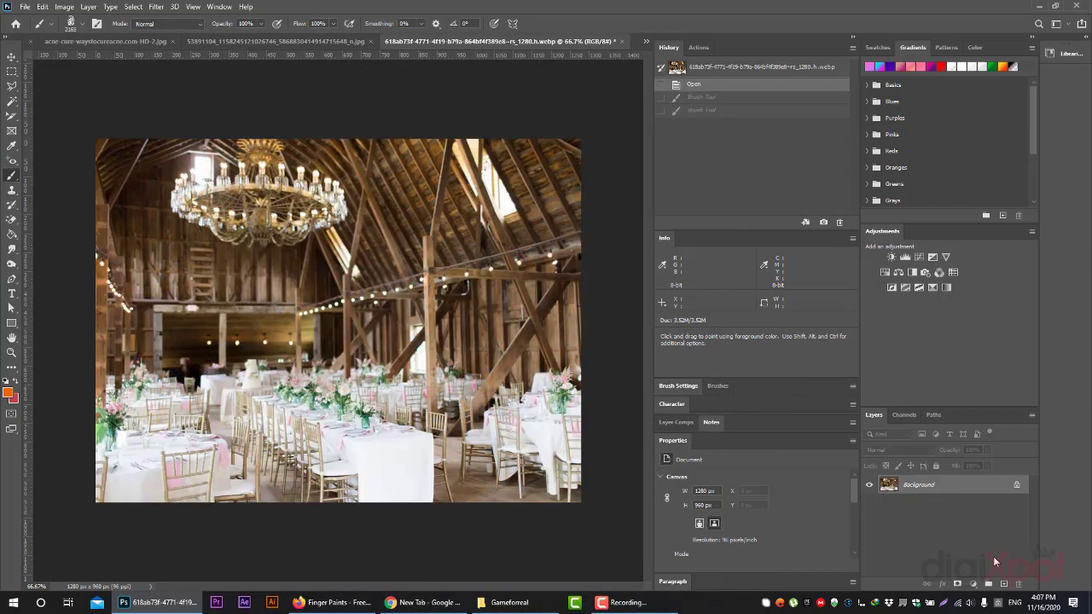
Step: Paint orange texture strokes on a new layer and set that layer to Multiply
{"action": "left_click", "coordinate": [1005, 584]}
{"action": "left_click_drag", "start_coordinate": [341, 256], "coordinate": [444, 384]}
{"action": "left_click_drag", "start_coordinate": [256, 342], "coordinate": [469, 444]}
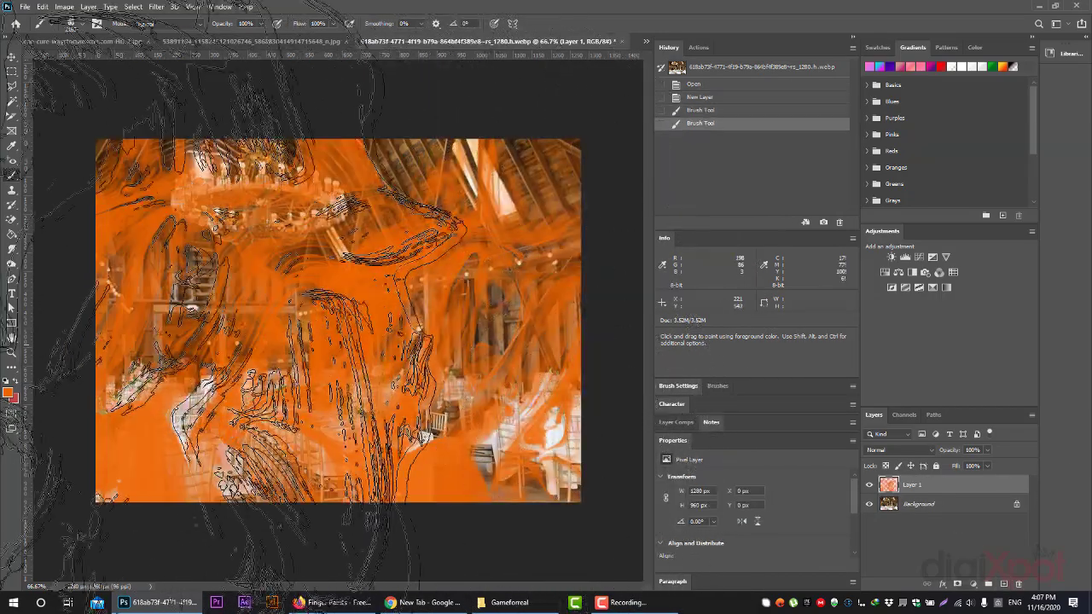
{"action": "left_click", "coordinate": [911, 452]}
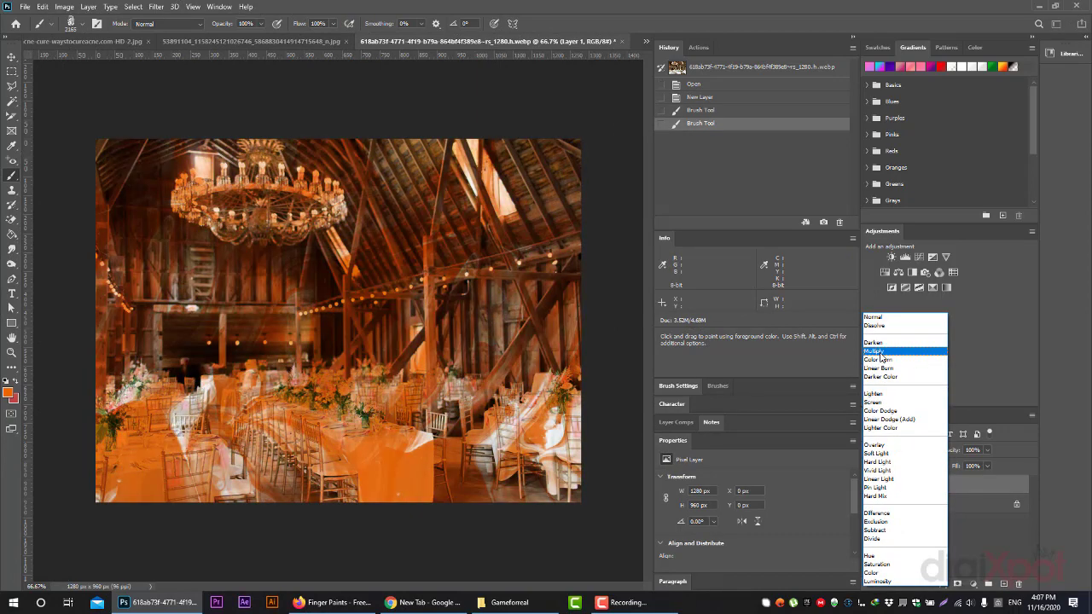
{"action": "left_click", "coordinate": [880, 357]}
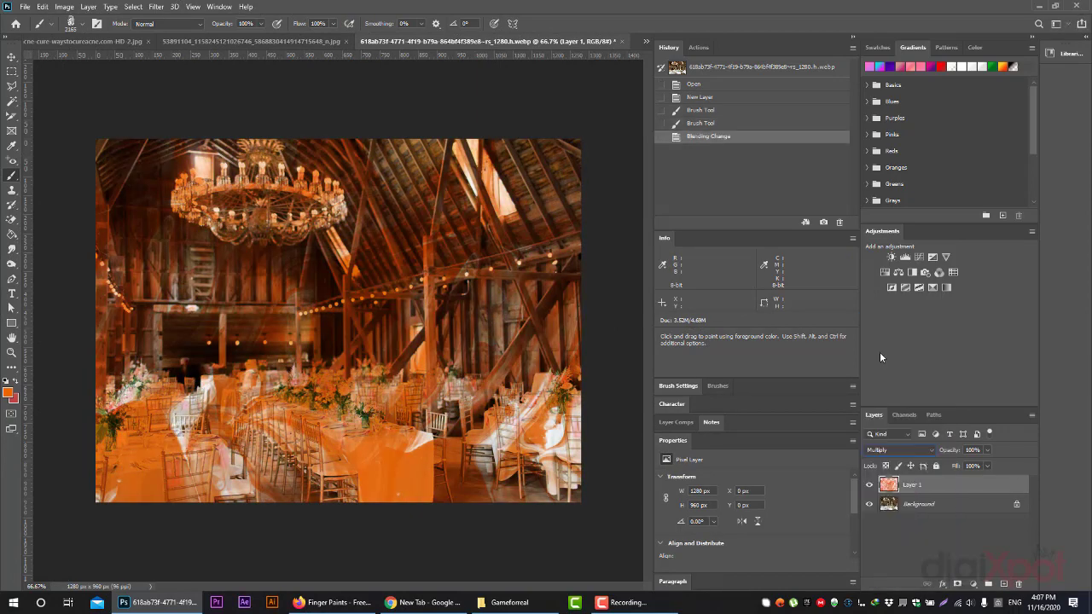
{"action": "left_click", "coordinate": [12, 294]}
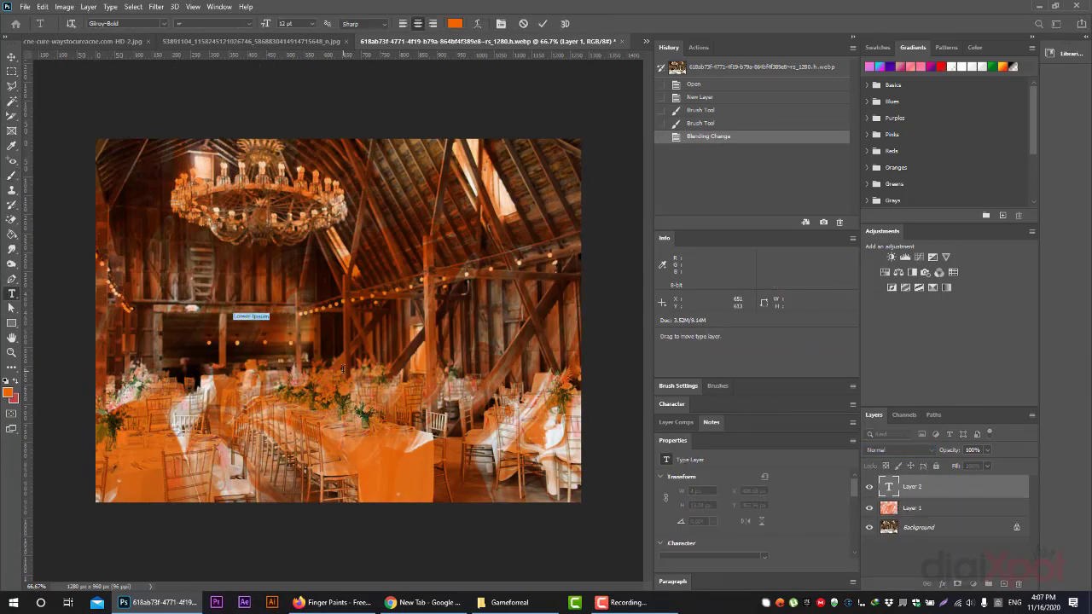
Step: Make the EVENTS MANAGEMENT text white in Bebas Neue Bold and commit it as a layer
{"action": "key", "text": "BackSpace"}
{"action": "type", "text": "EVENTS MANAGEMENT"}
{"action": "left_click", "coordinate": [454, 23]}
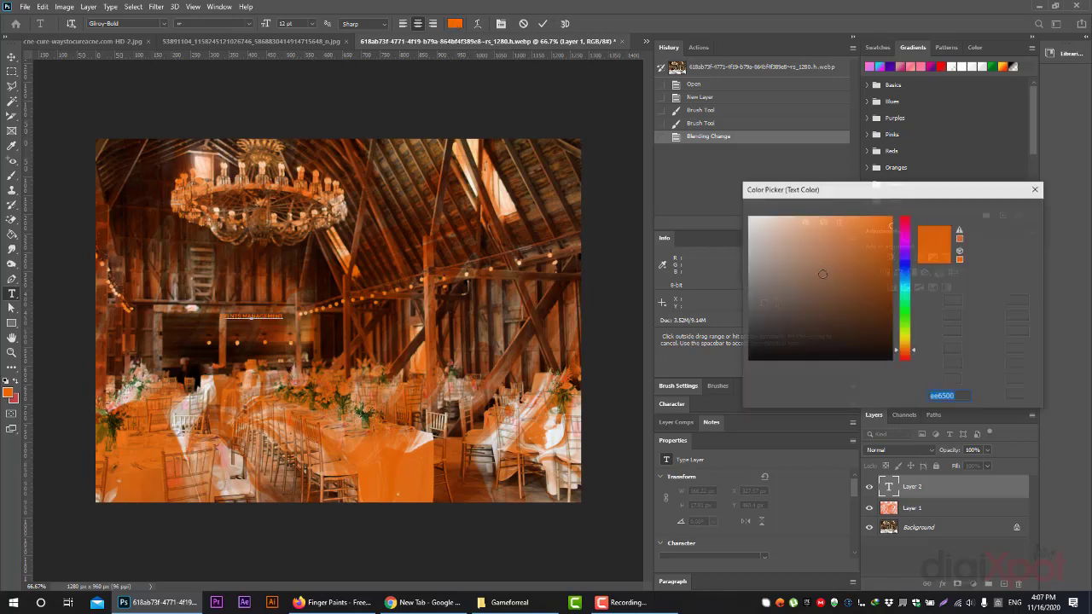
{"action": "left_click", "coordinate": [756, 211]}
{"action": "left_click", "coordinate": [1007, 211]}
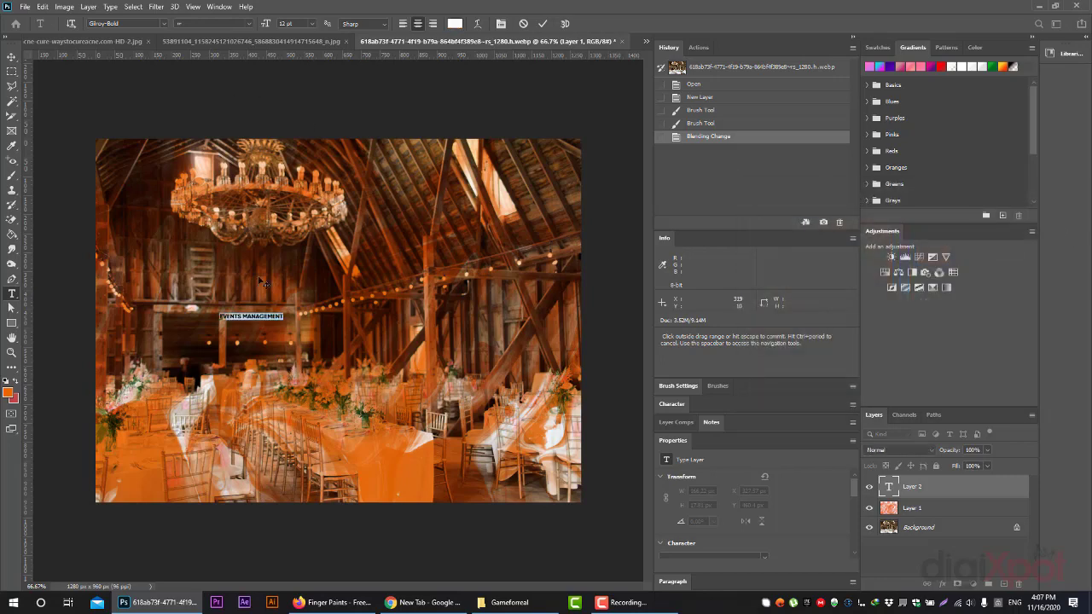
{"action": "left_click", "coordinate": [97, 24]}
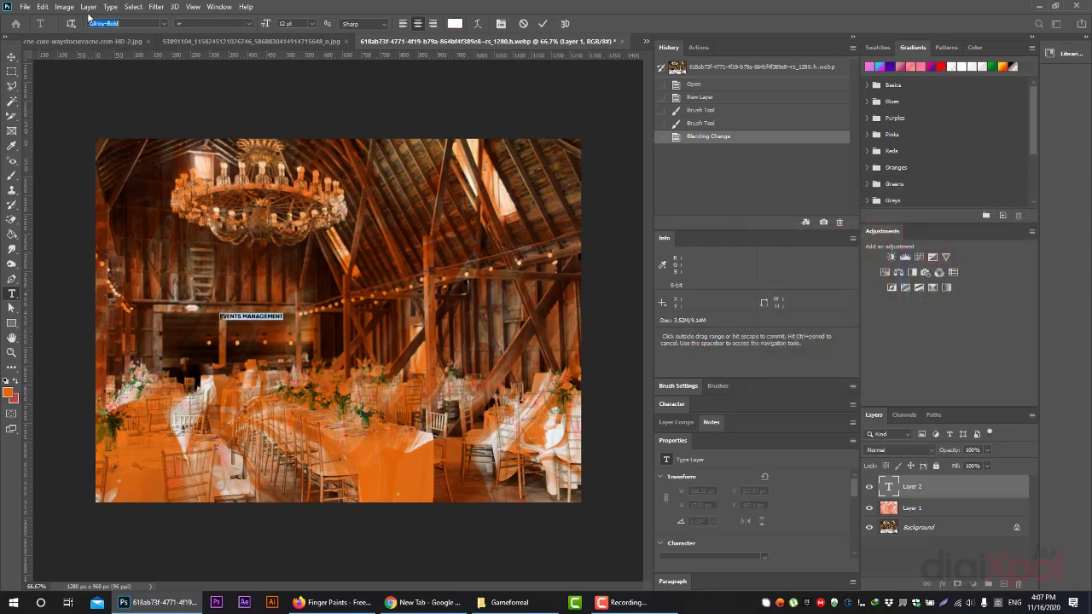
{"action": "type", "text": "bebas"}
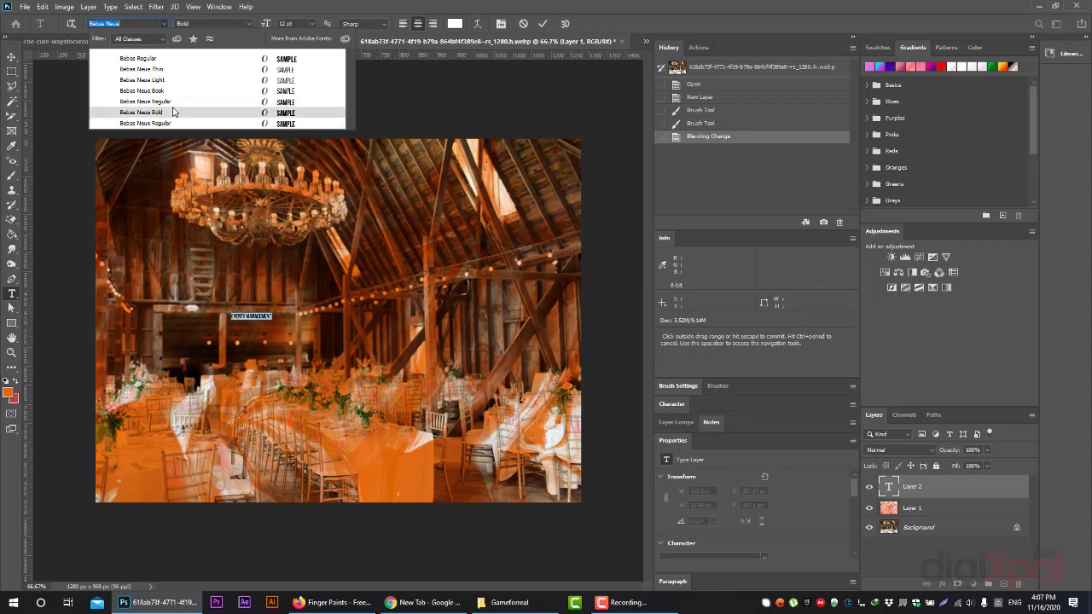
{"action": "left_click", "coordinate": [174, 111]}
{"action": "left_click", "coordinate": [12, 55]}
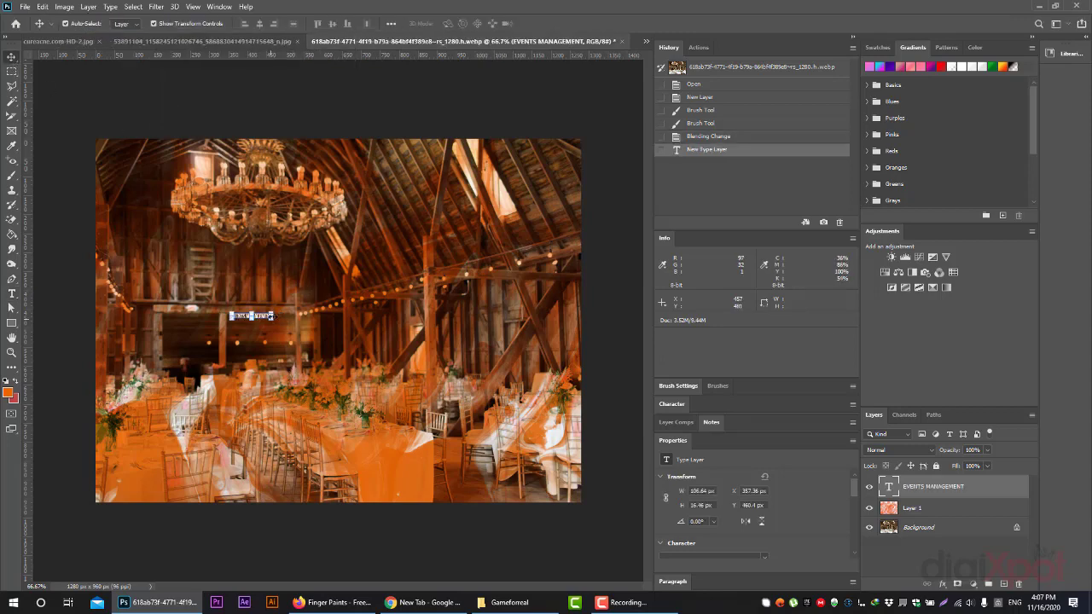
Step: Scale the heading up to span the image, shift it left and lower, and commit
{"action": "key", "text": "ctrl+t"}
{"action": "left_click_drag", "start_coordinate": [272, 313], "coordinate": [568, 209]}
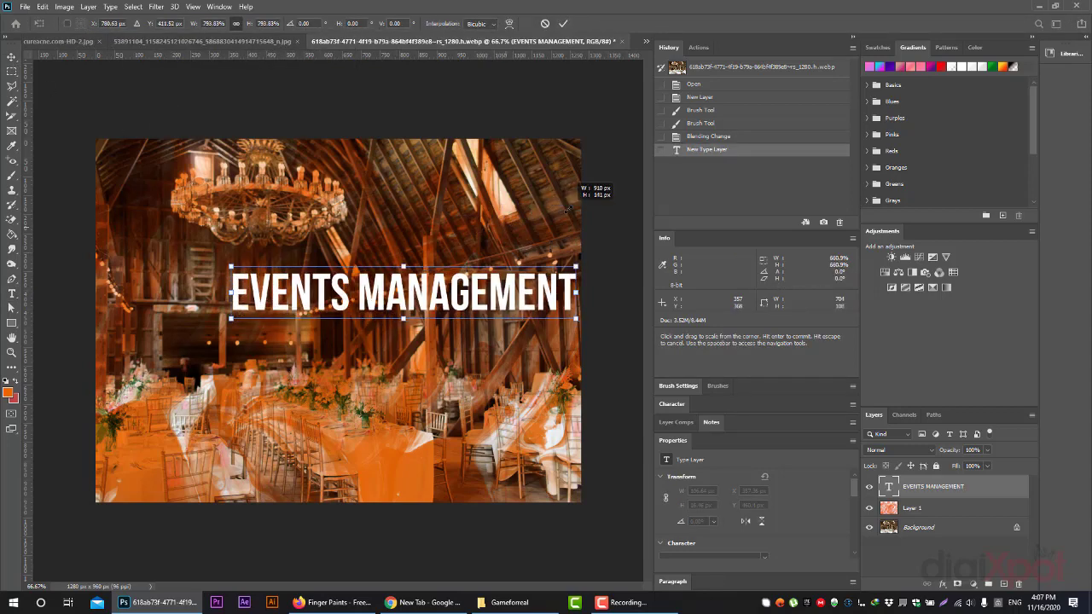
{"action": "mouse_move", "coordinate": [437, 283]}
{"action": "left_mouse_down"}
{"action": "mouse_move", "coordinate": [414, 441]}
{"action": "mouse_move", "coordinate": [365, 301]}
{"action": "mouse_move", "coordinate": [375, 322]}
{"action": "left_mouse_up"}
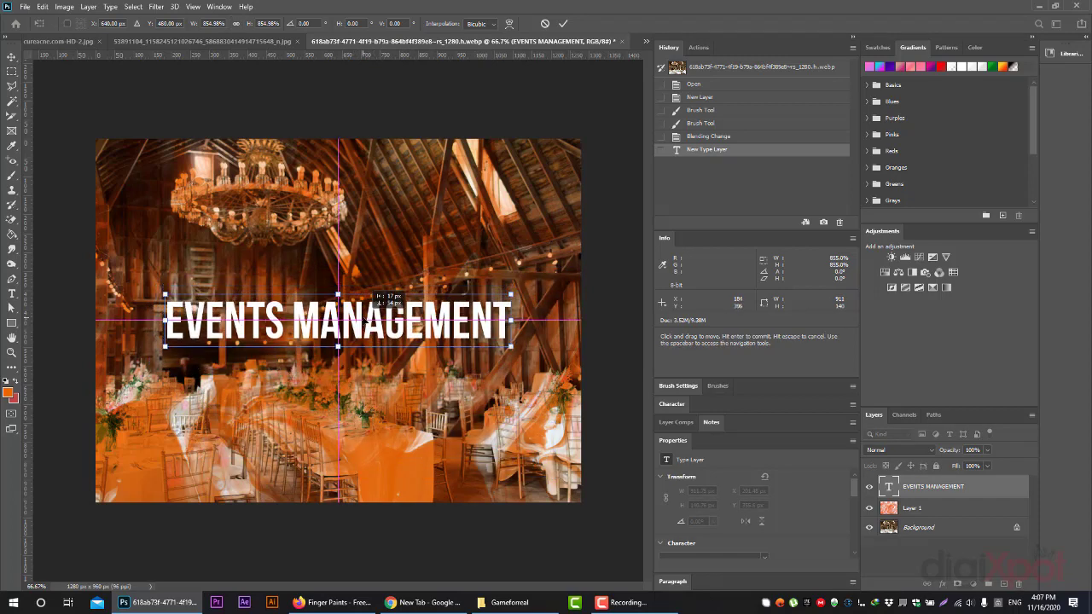
{"action": "left_click", "coordinate": [564, 24]}
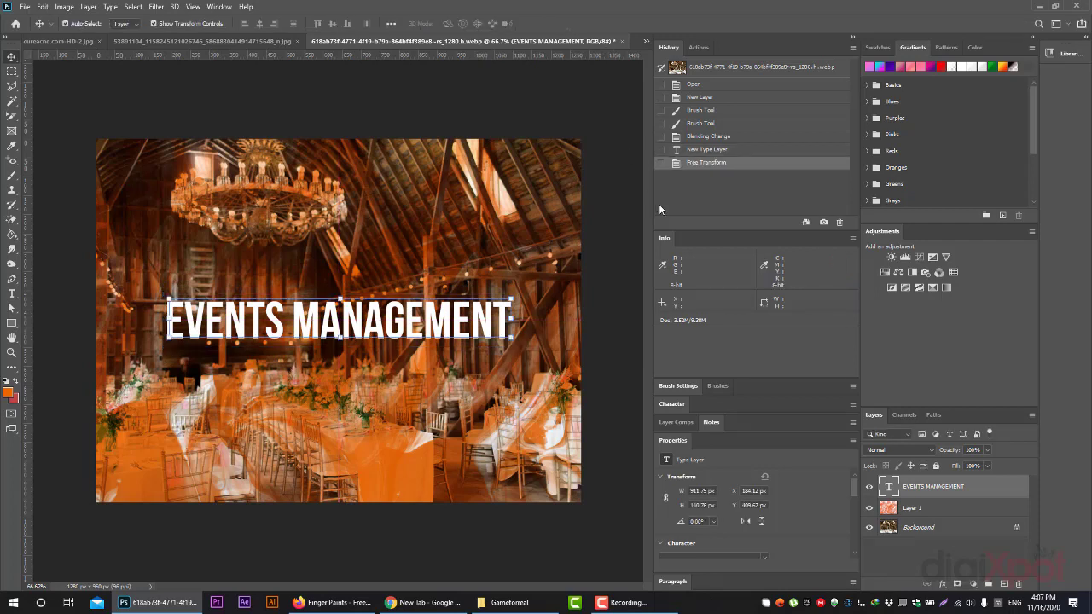
Step: Choose the Float 11 brush and rasterize the EVENTS MANAGEMENT type layer
{"action": "left_click", "coordinate": [13, 176]}
{"action": "left_click", "coordinate": [73, 25]}
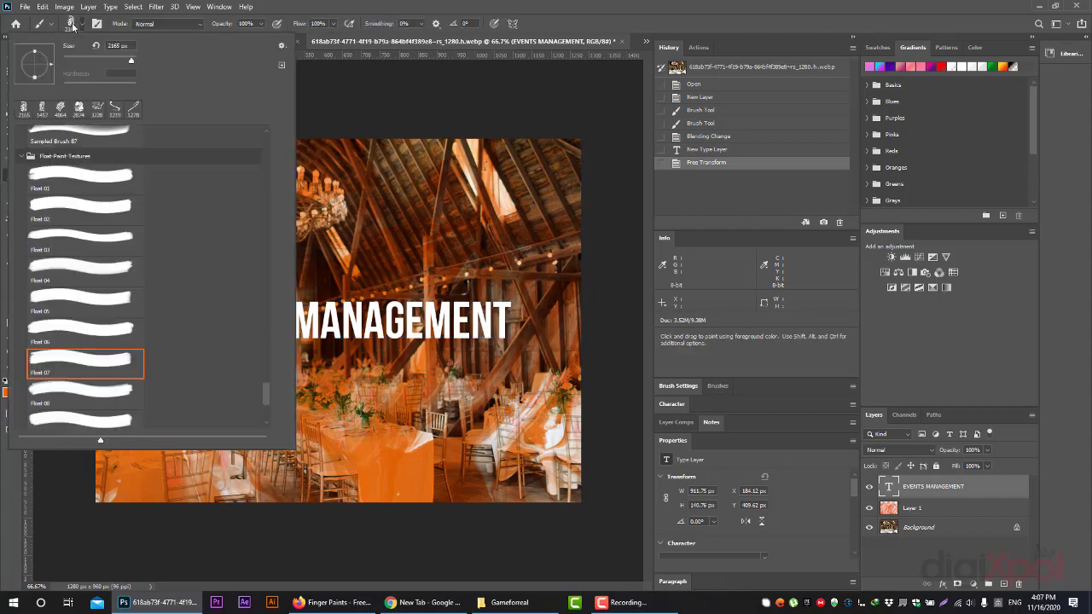
{"action": "scroll", "coordinate": [103, 324], "scroll_direction": "down", "scroll_amount": 3}
{"action": "left_click", "coordinate": [85, 396]}
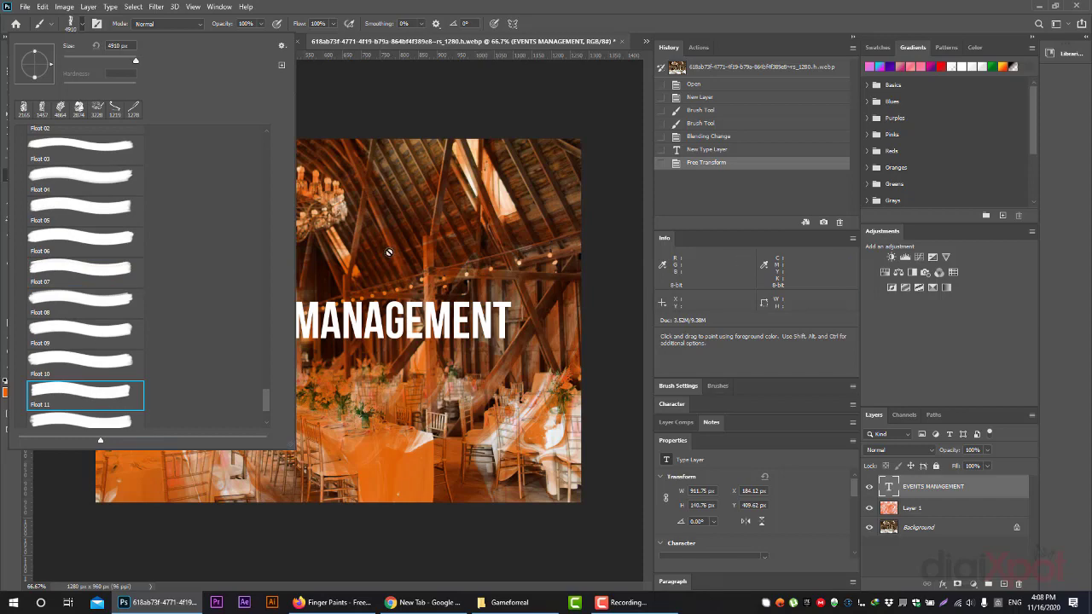
{"action": "left_click", "coordinate": [386, 256]}
{"action": "left_click", "coordinate": [457, 219]}
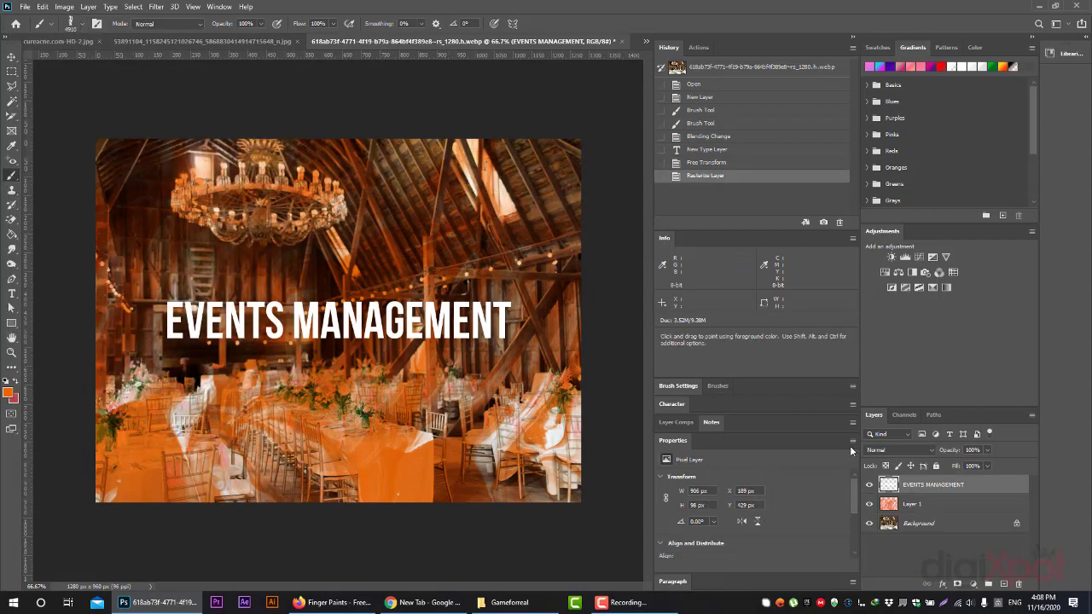
Step: With a smaller brush, paint an orange stroke over the chandelier on new Layer 2, then view the Brusheezy page
{"action": "left_click", "coordinate": [72, 24]}
{"action": "left_click", "coordinate": [125, 60]}
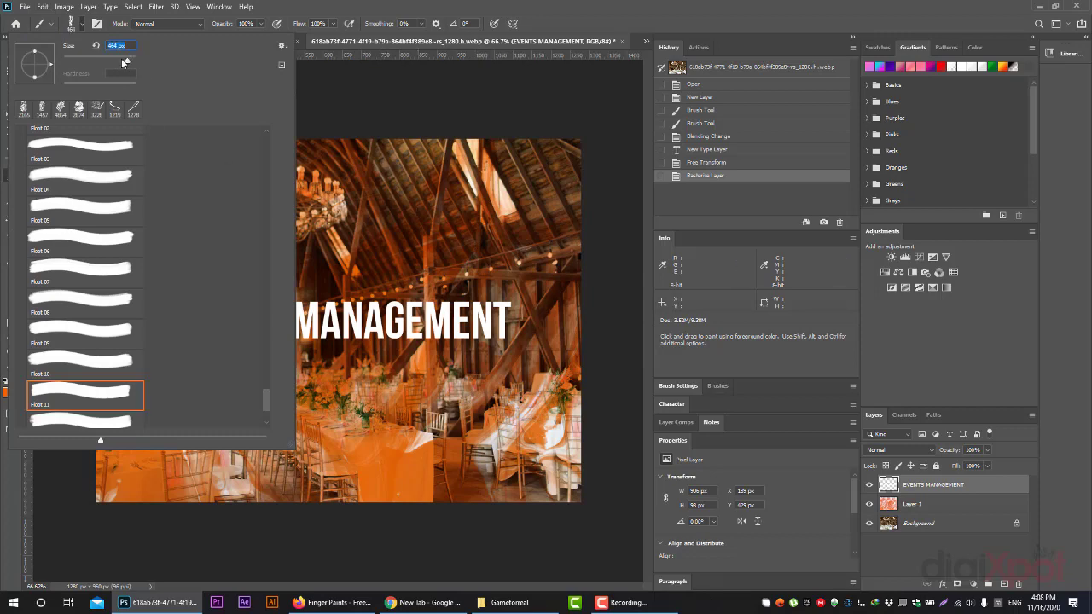
{"action": "left_click", "coordinate": [1005, 584]}
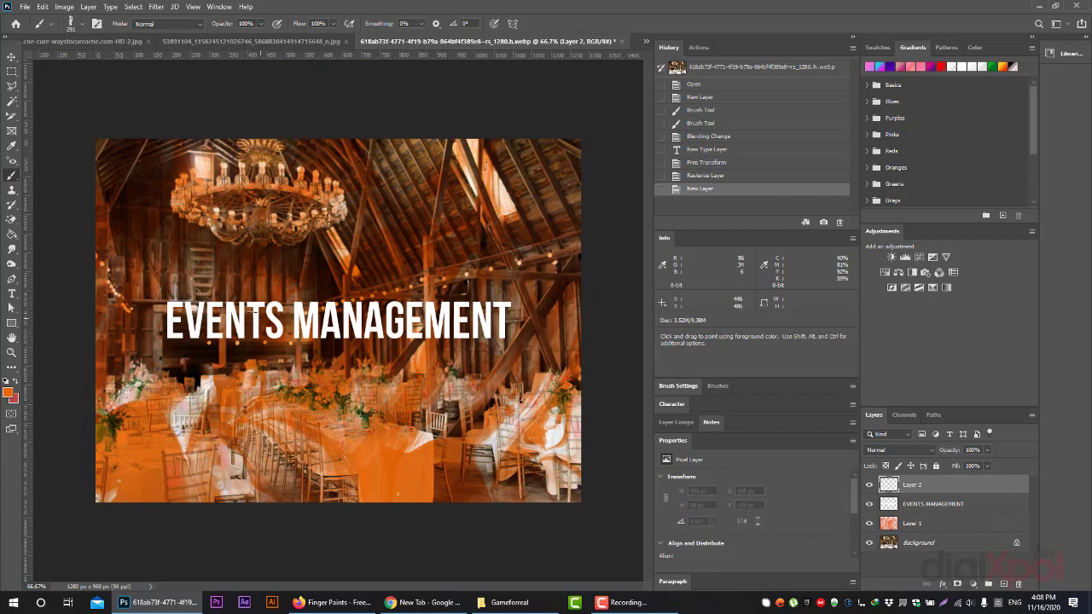
{"action": "left_click_drag", "start_coordinate": [264, 194], "coordinate": [271, 290]}
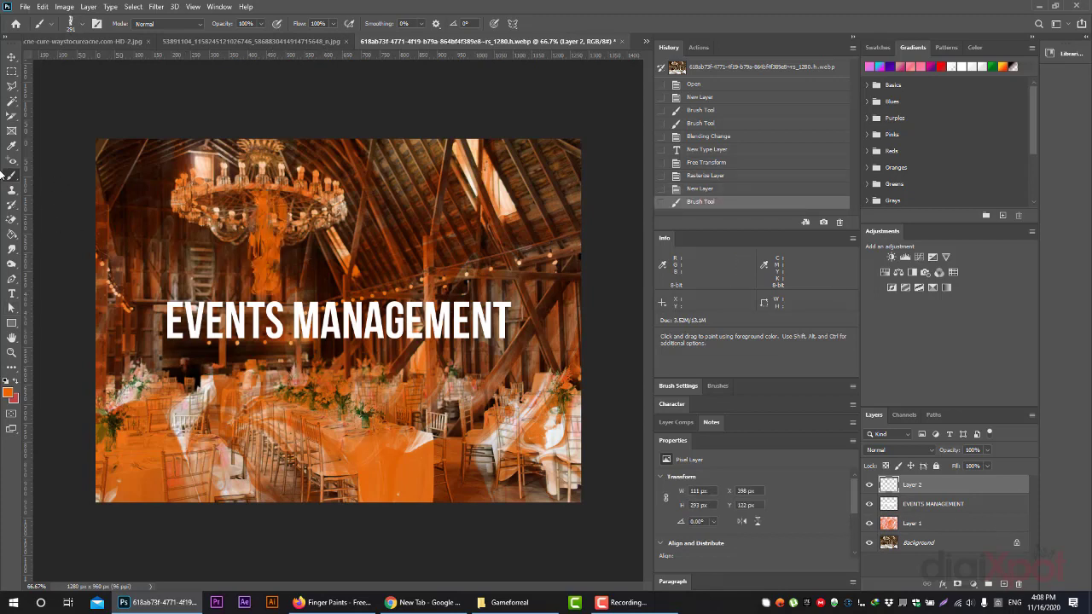
{"action": "left_click", "coordinate": [342, 604]}
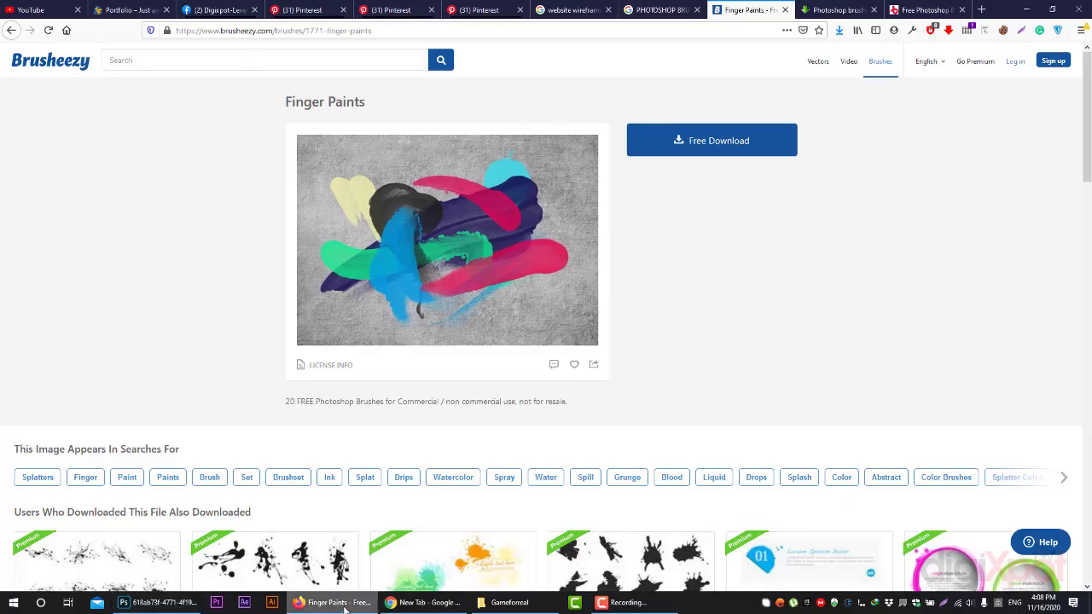
Step: Back in Photoshop, go to Untitled-1 and step its history back to the clipping mask state
{"action": "left_click", "coordinate": [345, 607]}
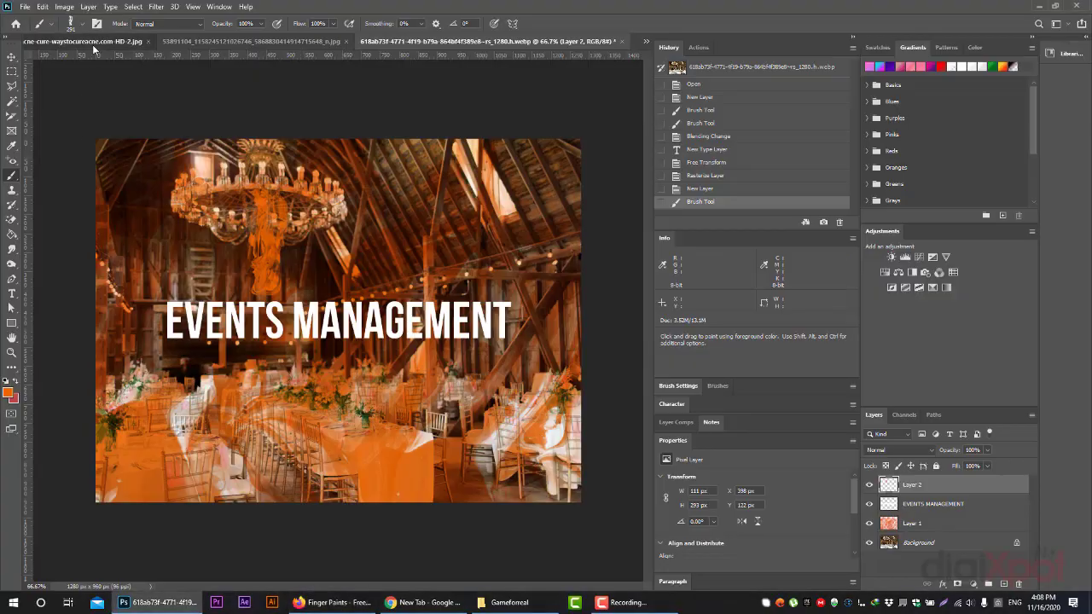
{"action": "key", "text": "ctrl+Tab"}
{"action": "left_click", "coordinate": [40, 38]}
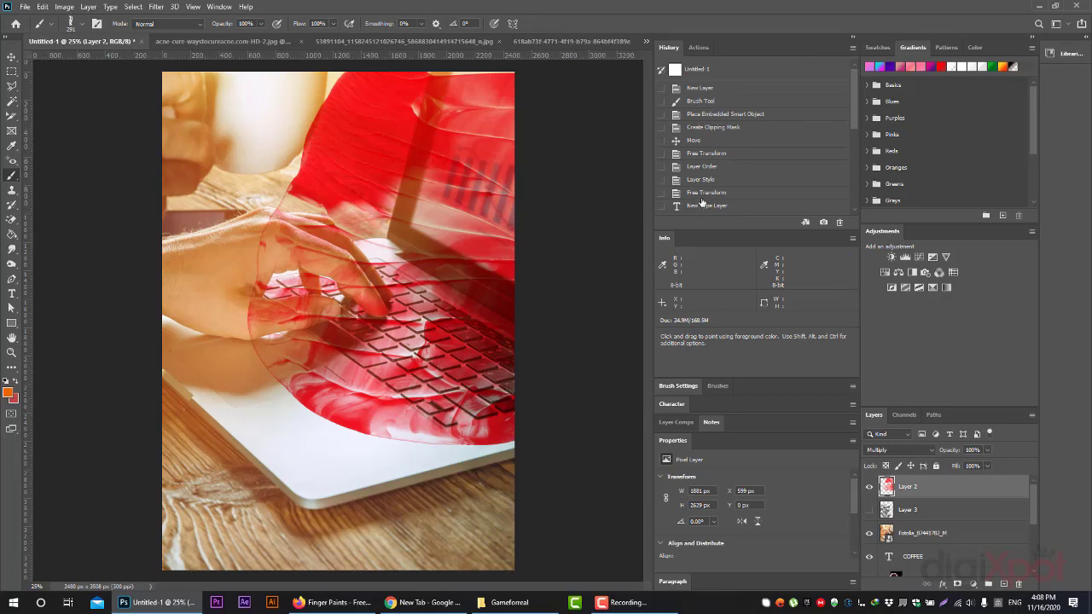
{"action": "key", "text": "ctrl+alt+z"}
{"action": "key", "text": "ctrl+alt+z"}
{"action": "key", "text": "ctrl+alt+z"}
{"action": "key", "text": "ctrl+alt+z"}
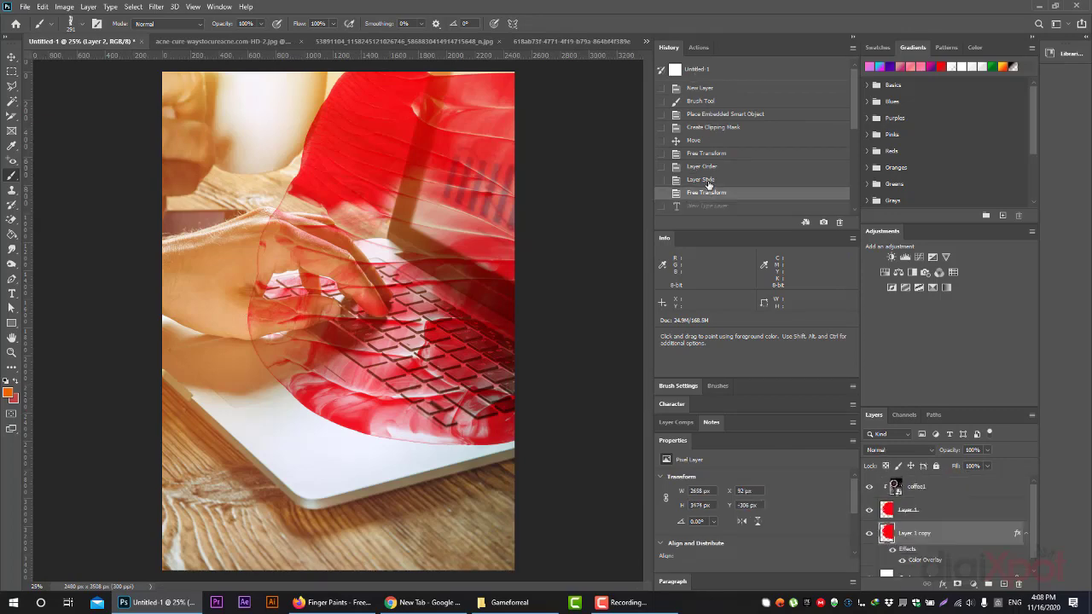
{"action": "key", "text": "ctrl+alt+z"}
{"action": "key", "text": "ctrl+alt+z"}
{"action": "key", "text": "ctrl+alt+z"}
Step: Restore the later transform history state, then move to the PAKISTAN coffee poster
{"action": "left_click", "coordinate": [709, 155]}
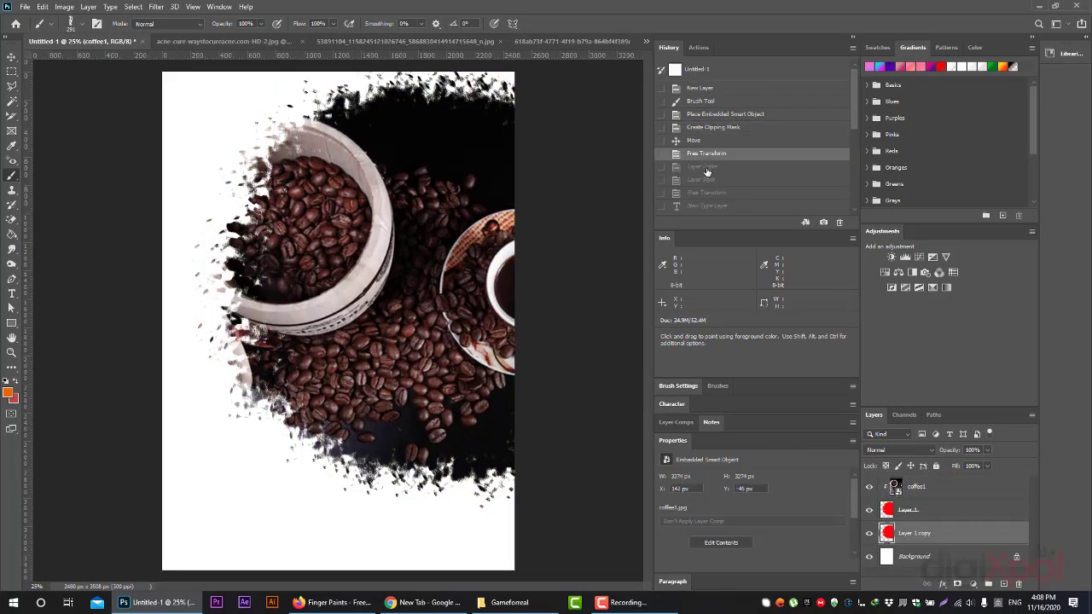
{"action": "left_click", "coordinate": [701, 179]}
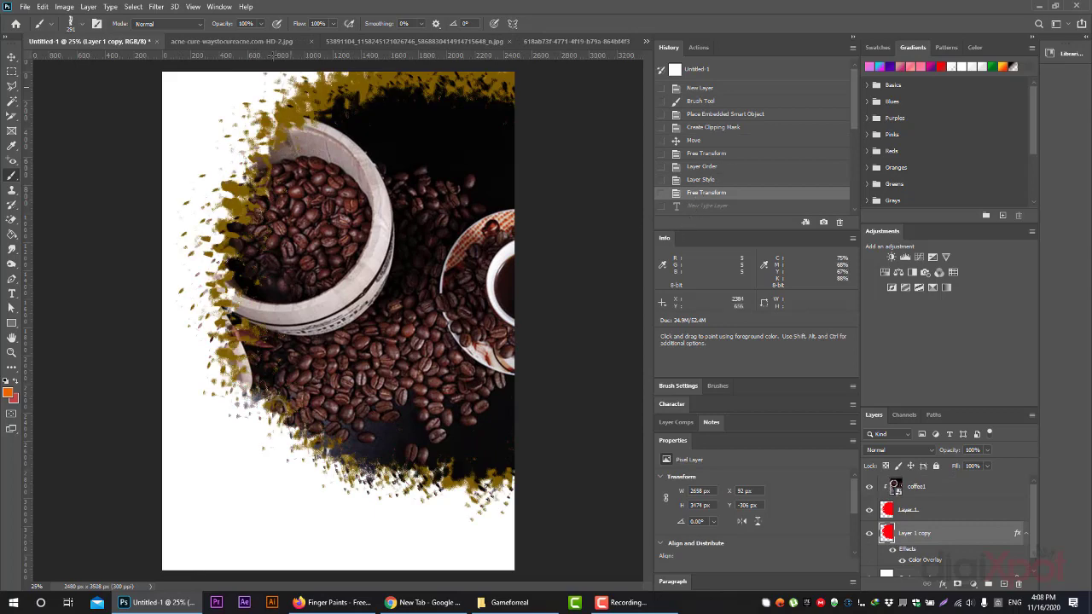
{"action": "left_click", "coordinate": [589, 42]}
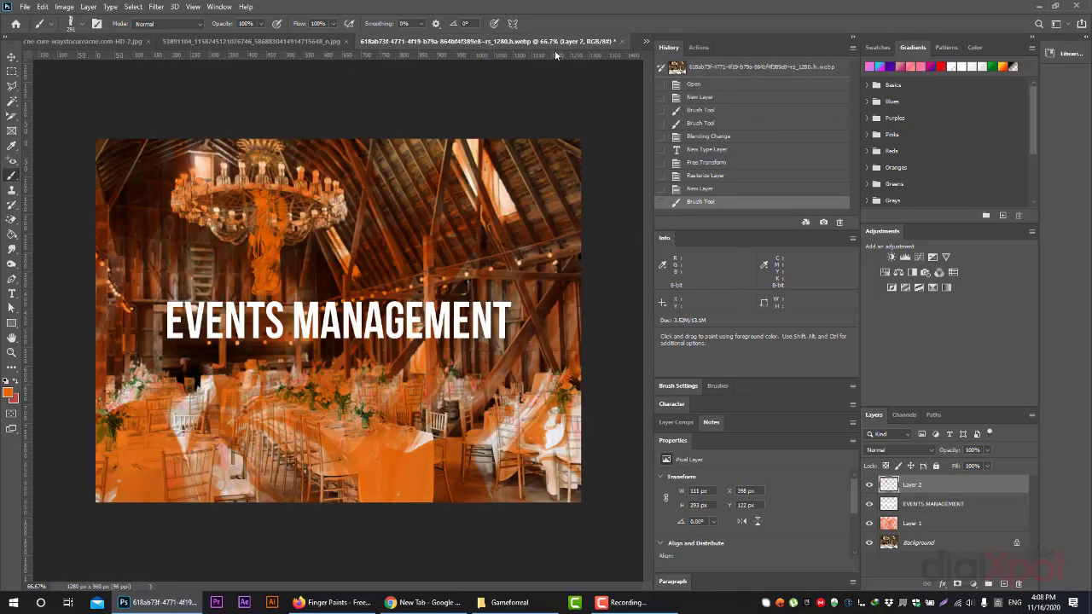
{"action": "left_click", "coordinate": [284, 42]}
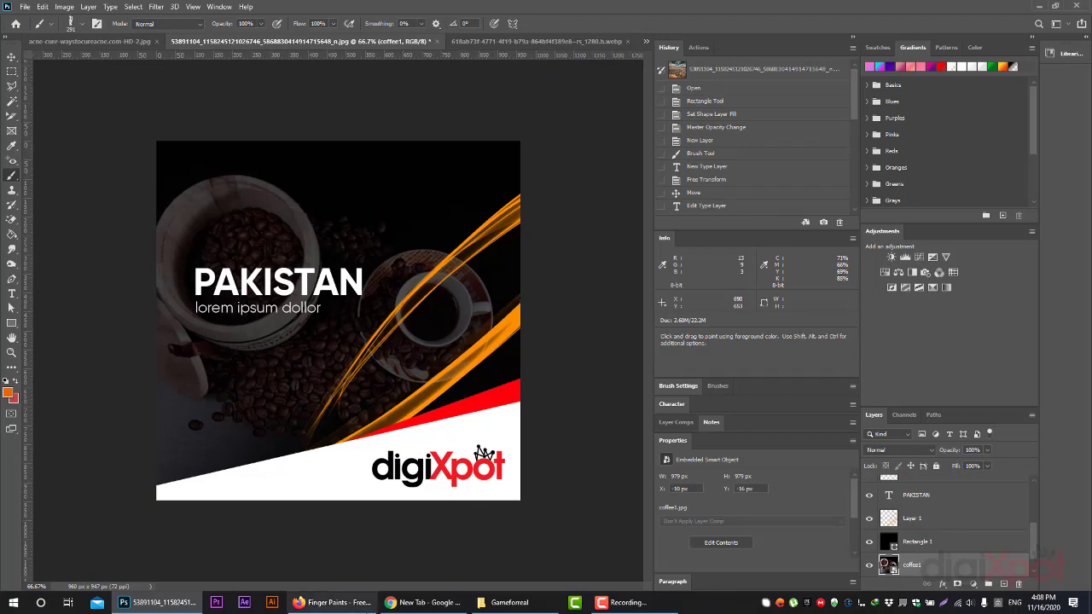
{"action": "left_click", "coordinate": [333, 603]}
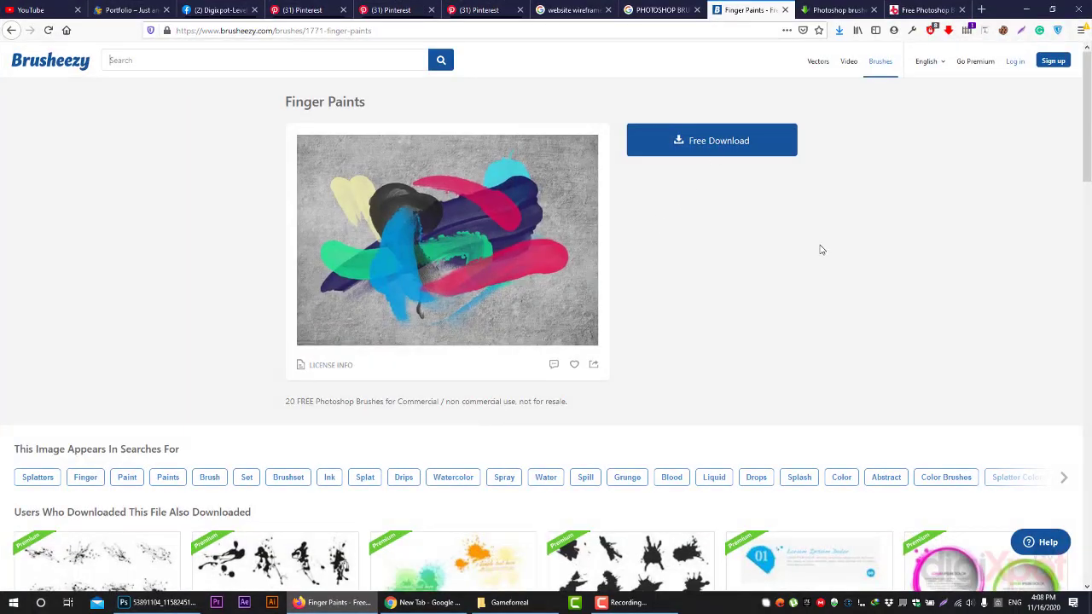
{"action": "scroll", "coordinate": [821, 250], "scroll_direction": "down", "scroll_amount": 3}
{"action": "scroll", "coordinate": [774, 250], "scroll_direction": "down", "scroll_amount": 3}
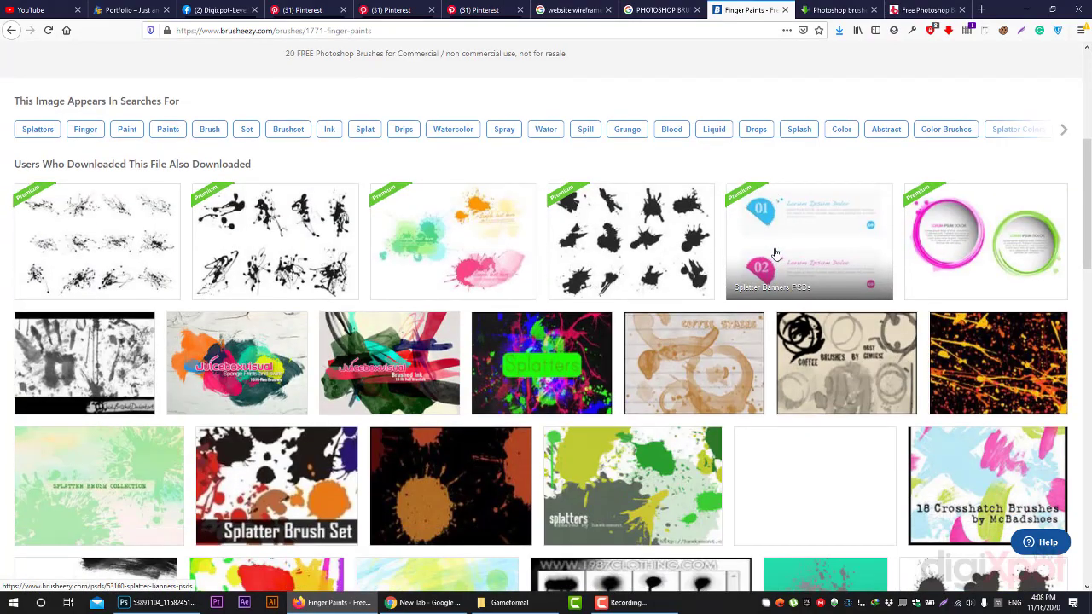
{"action": "scroll", "coordinate": [778, 252], "scroll_direction": "down", "scroll_amount": 3}
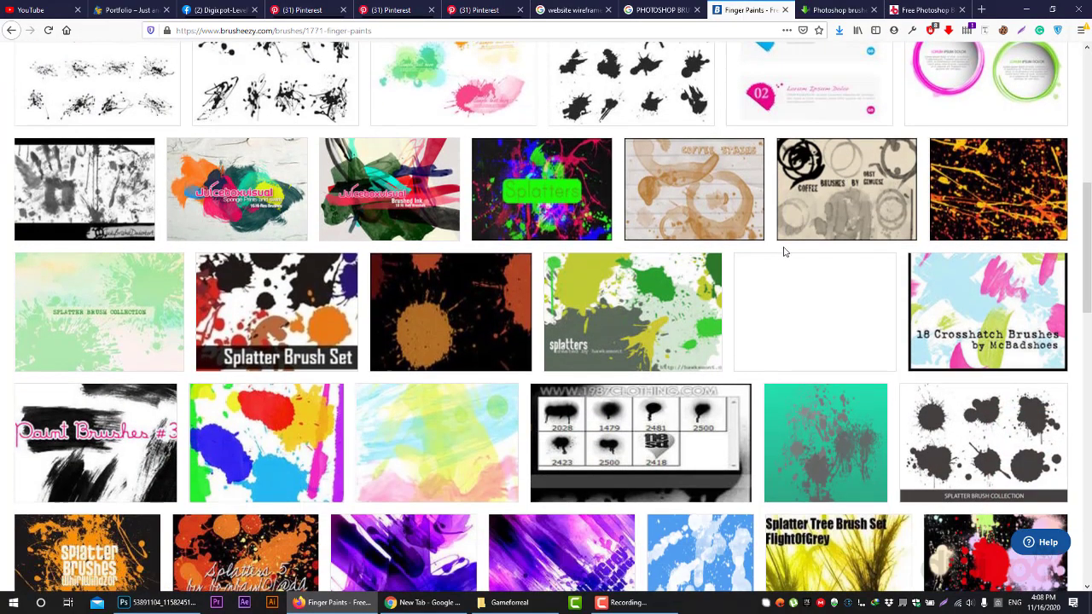
{"action": "scroll", "coordinate": [786, 251], "scroll_direction": "down", "scroll_amount": 2}
{"action": "scroll", "coordinate": [790, 250], "scroll_direction": "down", "scroll_amount": 3}
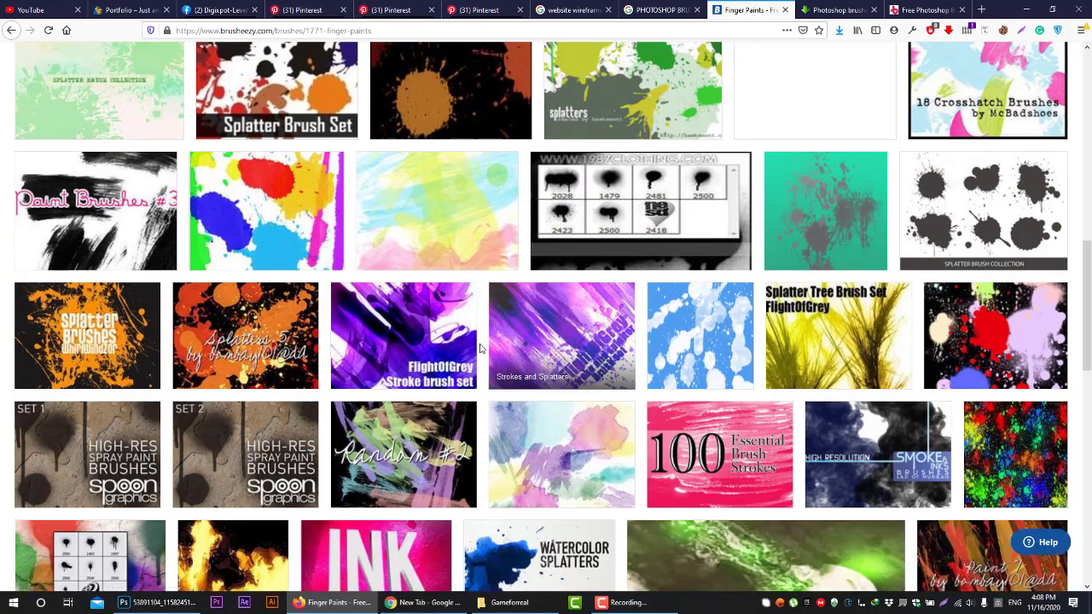
{"action": "mouse_move", "coordinate": [491, 290]}
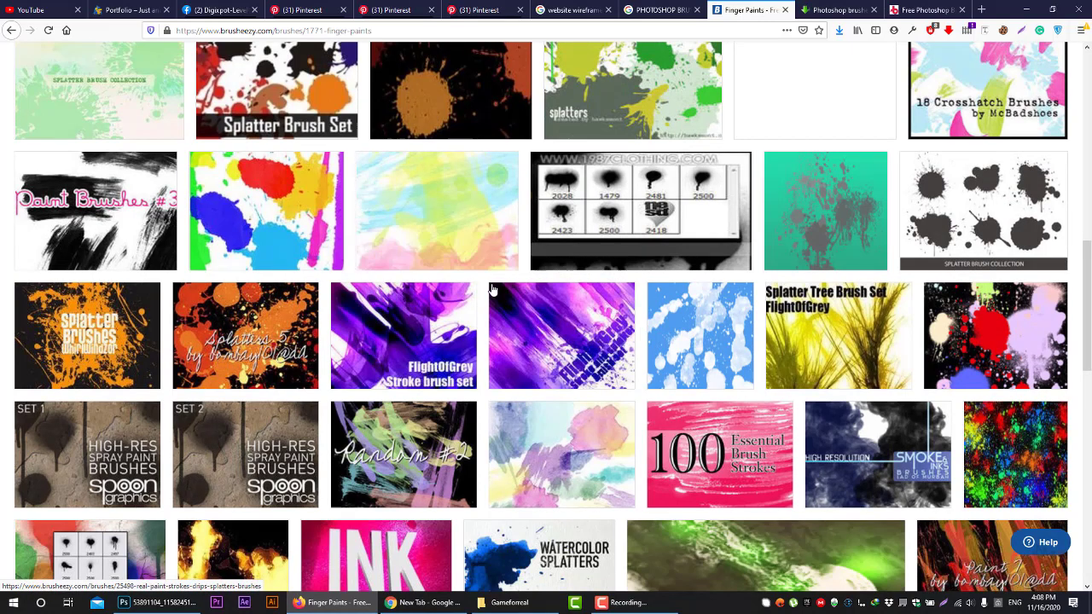
{"action": "scroll", "coordinate": [495, 273], "scroll_direction": "down", "scroll_amount": 5}
{"action": "scroll", "coordinate": [537, 318], "scroll_direction": "down", "scroll_amount": 5}
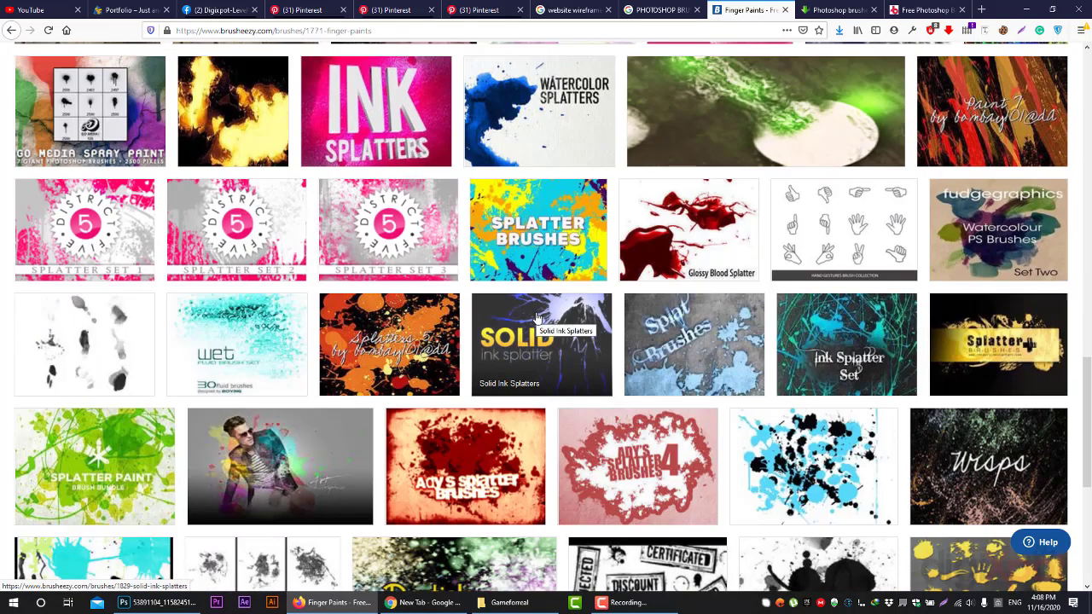
{"action": "scroll", "coordinate": [536, 319], "scroll_direction": "down", "scroll_amount": 1}
{"action": "key", "text": "alt+Tab"}
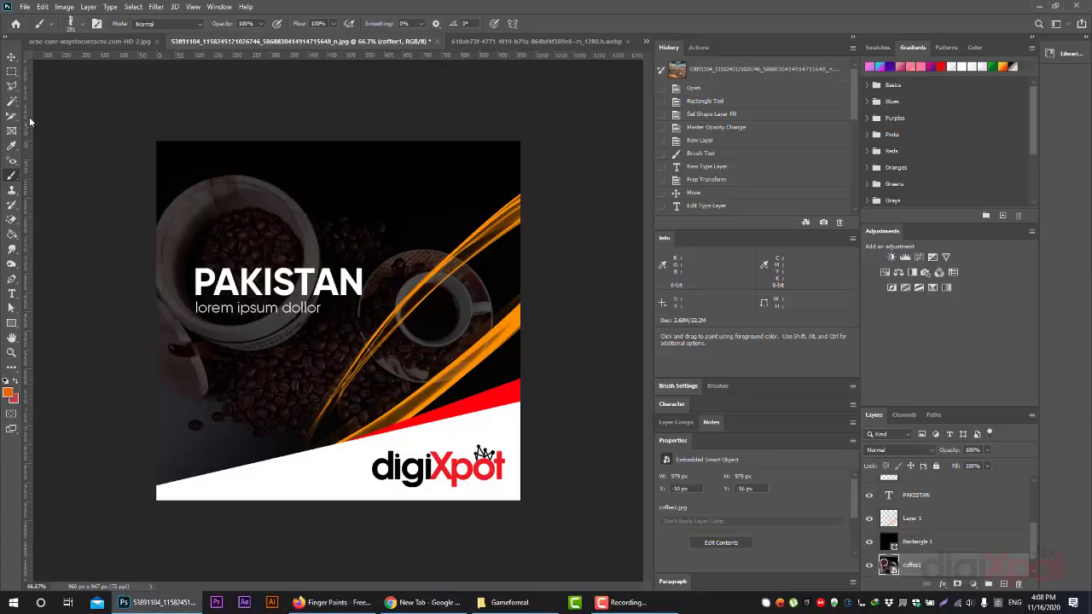
Step: Keep the brush blend mode Normal, select Layer 1 and set brush opacity to 100%
{"action": "right_click", "coordinate": [12, 175]}
{"action": "left_click", "coordinate": [38, 175]}
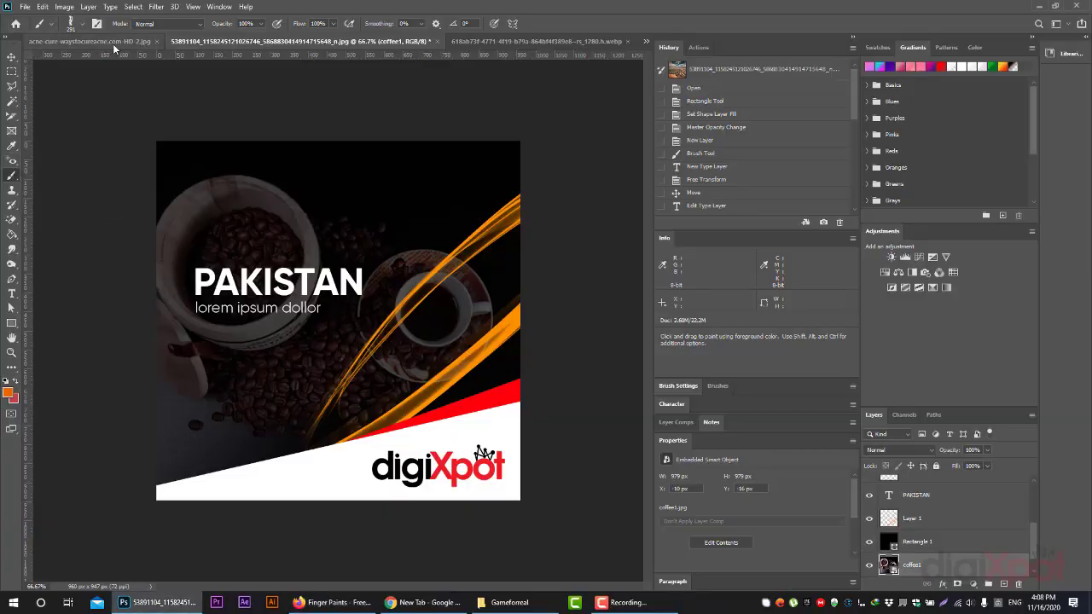
{"action": "left_click", "coordinate": [195, 25]}
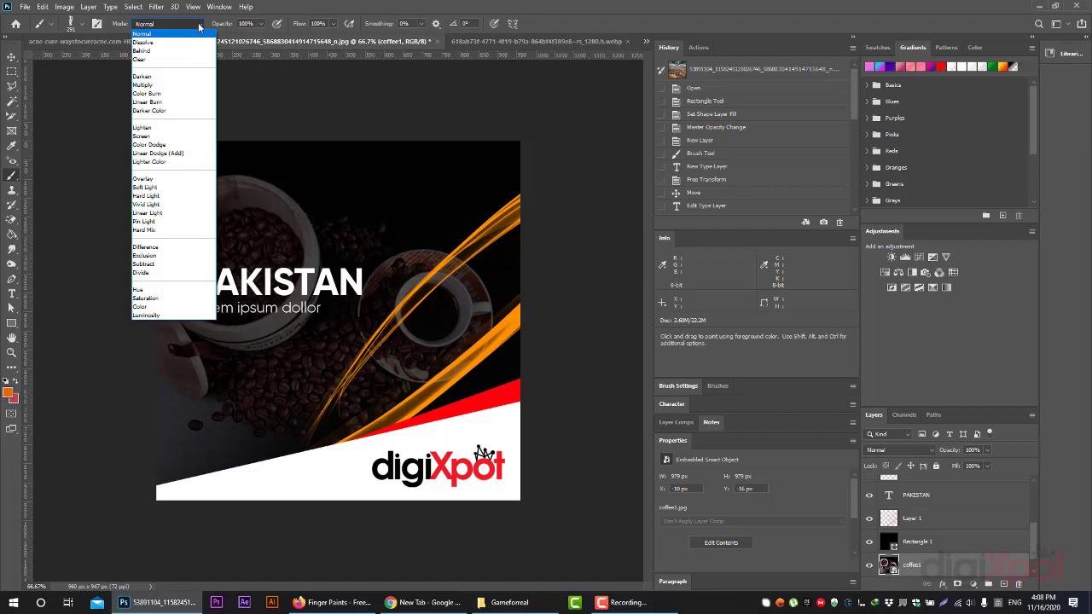
{"action": "left_click", "coordinate": [271, 42]}
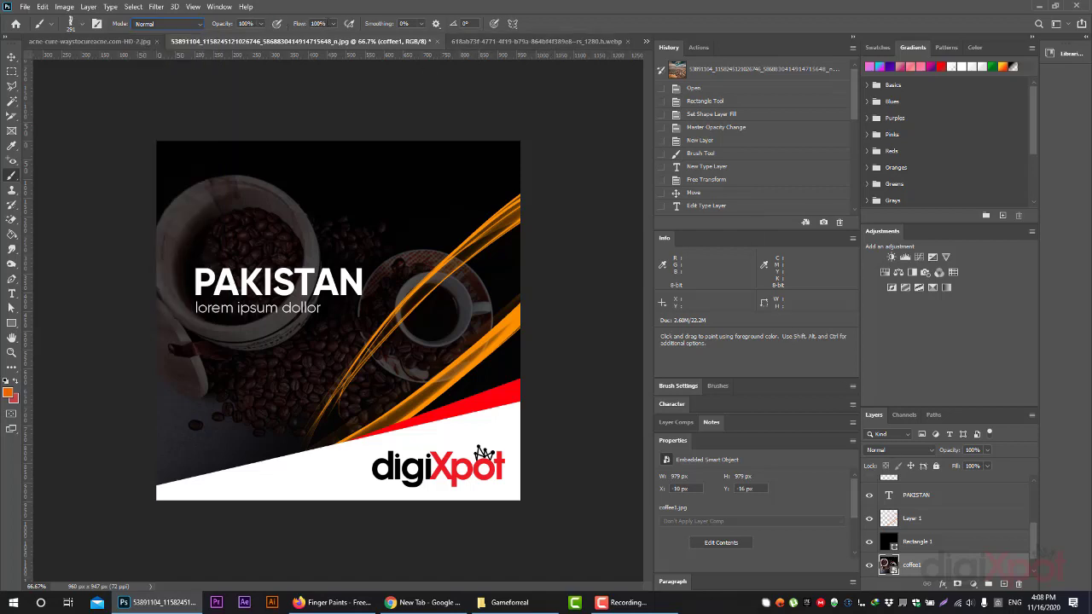
{"action": "left_click", "coordinate": [926, 518]}
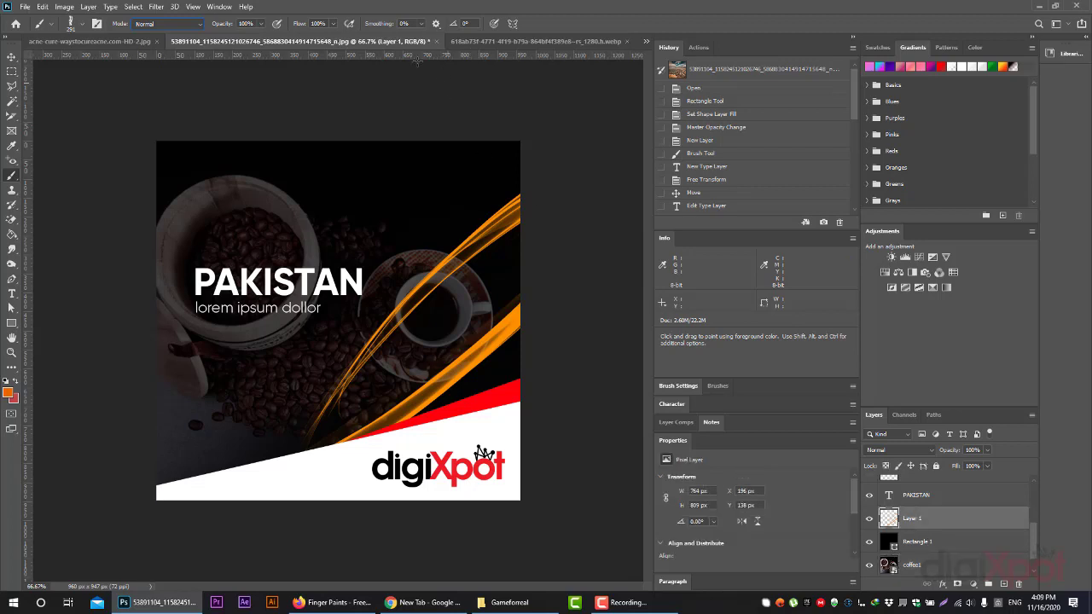
{"action": "left_click", "coordinate": [260, 26]}
{"action": "left_click_drag", "start_coordinate": [213, 36], "coordinate": [265, 36]}
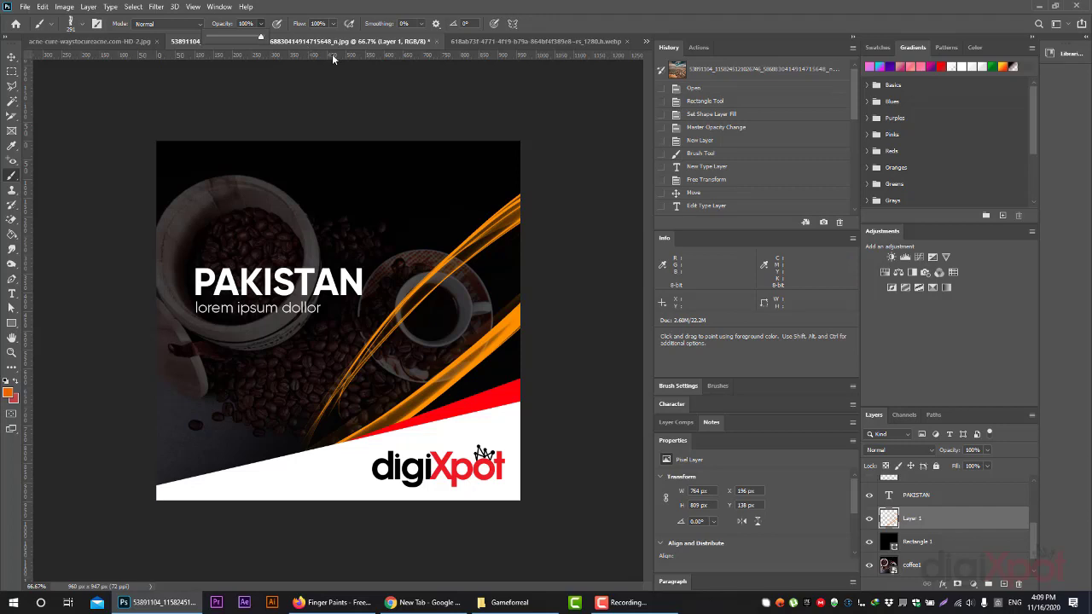
Step: Set Layer 1's opacity to 52% and its fill to 77%
{"action": "left_click", "coordinate": [987, 451]}
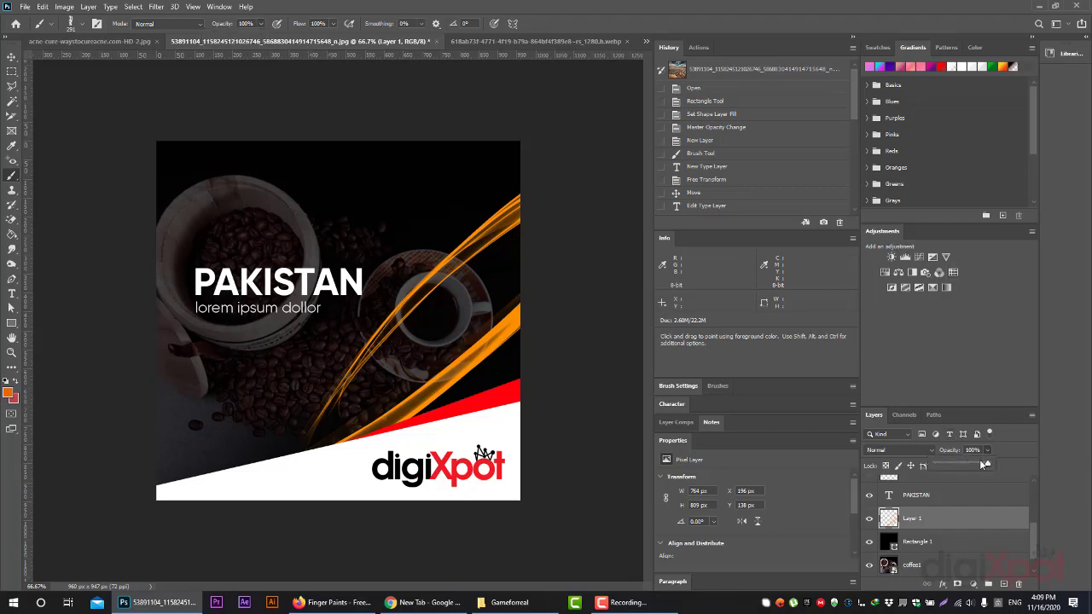
{"action": "mouse_move", "coordinate": [985, 465]}
{"action": "left_mouse_down"}
{"action": "mouse_move", "coordinate": [964, 464]}
{"action": "mouse_move", "coordinate": [1032, 465]}
{"action": "left_mouse_up"}
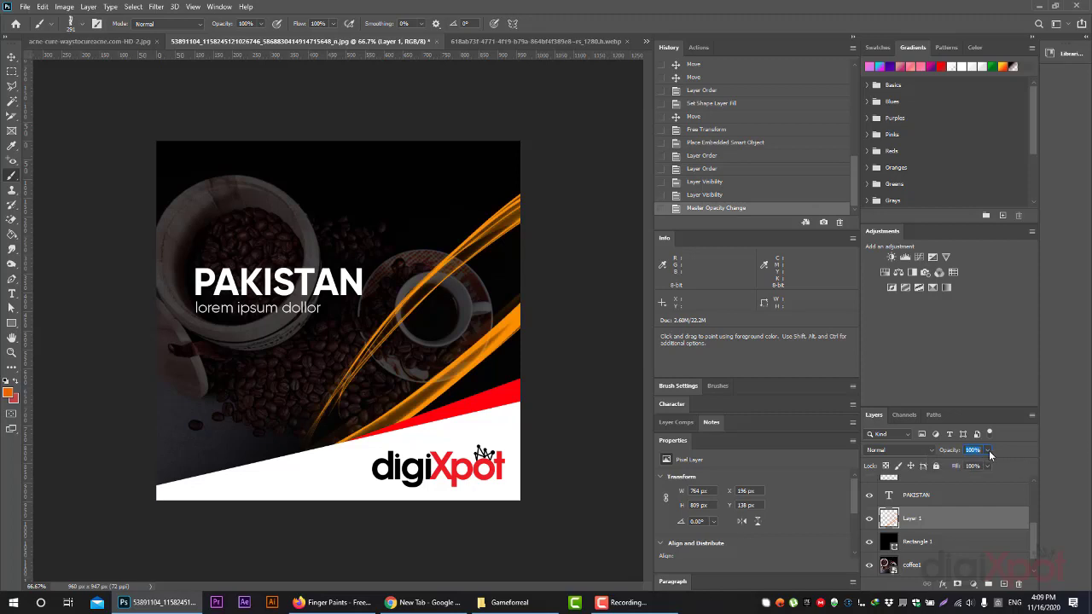
{"action": "left_click", "coordinate": [988, 466]}
{"action": "mouse_move", "coordinate": [980, 482]}
{"action": "left_mouse_down"}
{"action": "mouse_move", "coordinate": [965, 477]}
{"action": "mouse_move", "coordinate": [999, 469]}
{"action": "left_mouse_up"}
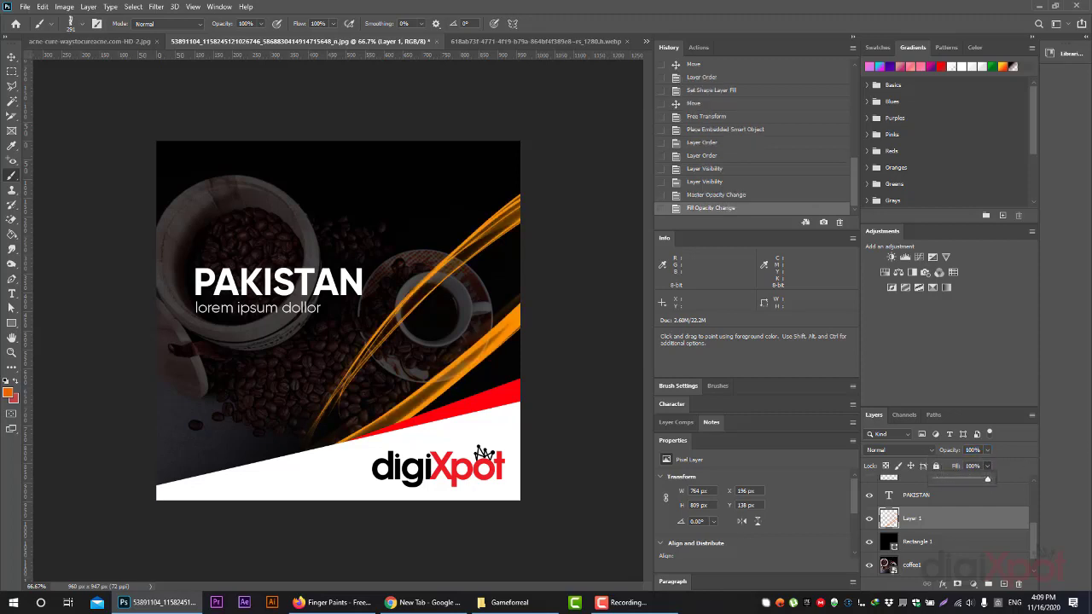
Step: Check the brush smoothing and symmetry options, then switch to the EVENTS MANAGEMENT document
{"action": "left_click", "coordinate": [422, 26]}
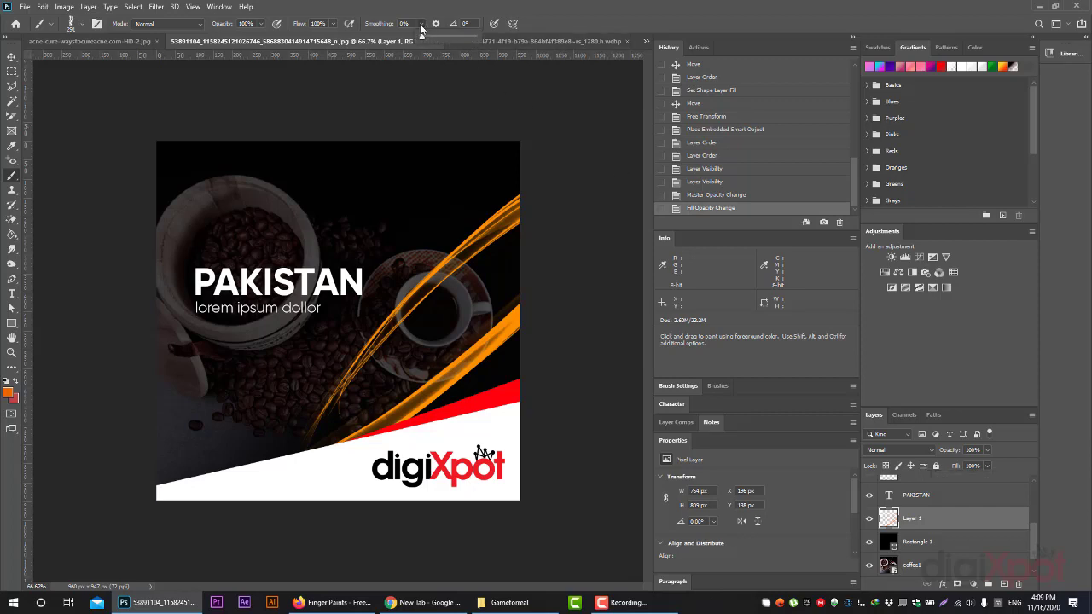
{"action": "left_click", "coordinate": [513, 26]}
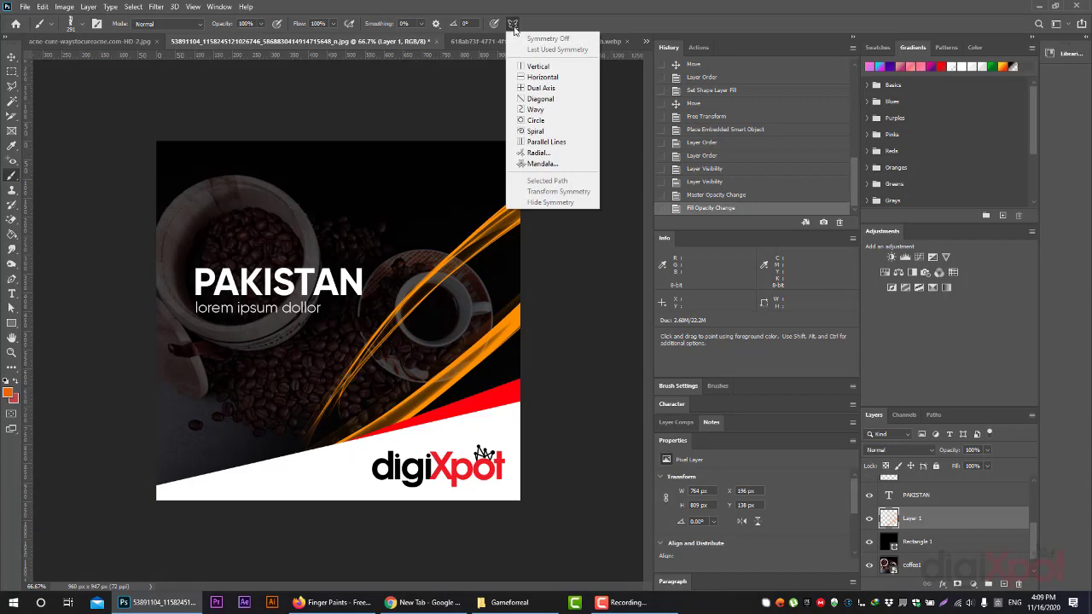
{"action": "left_click", "coordinate": [134, 51]}
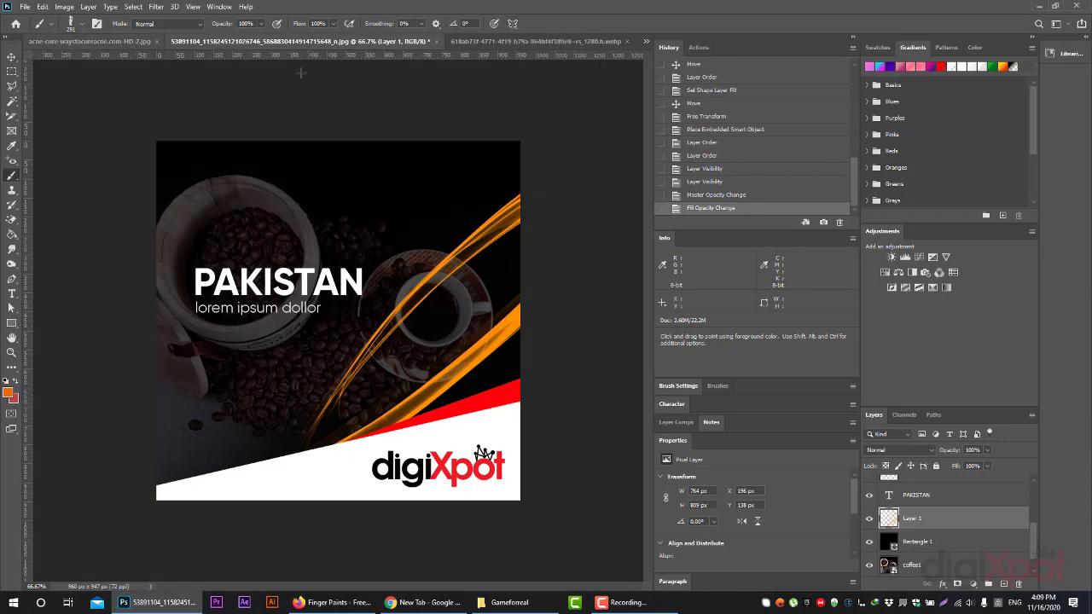
{"action": "left_click", "coordinate": [521, 41]}
Step: Hide Layer 2, the EVENTS MANAGEMENT text, Layer 1 and the Background layer
{"action": "left_click", "coordinate": [869, 484]}
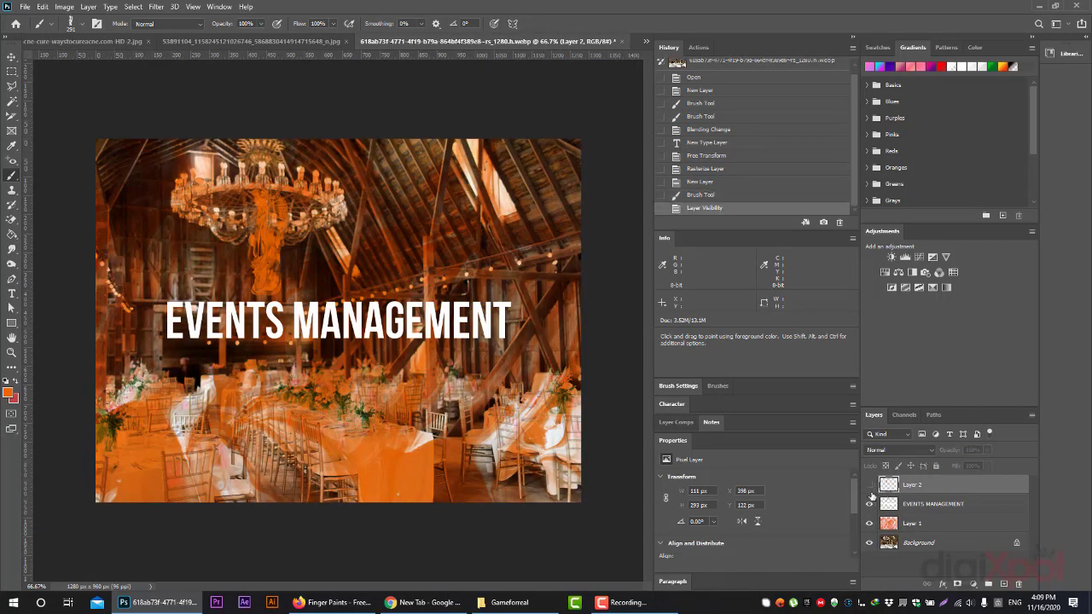
{"action": "left_click", "coordinate": [870, 505]}
{"action": "left_click", "coordinate": [869, 523]}
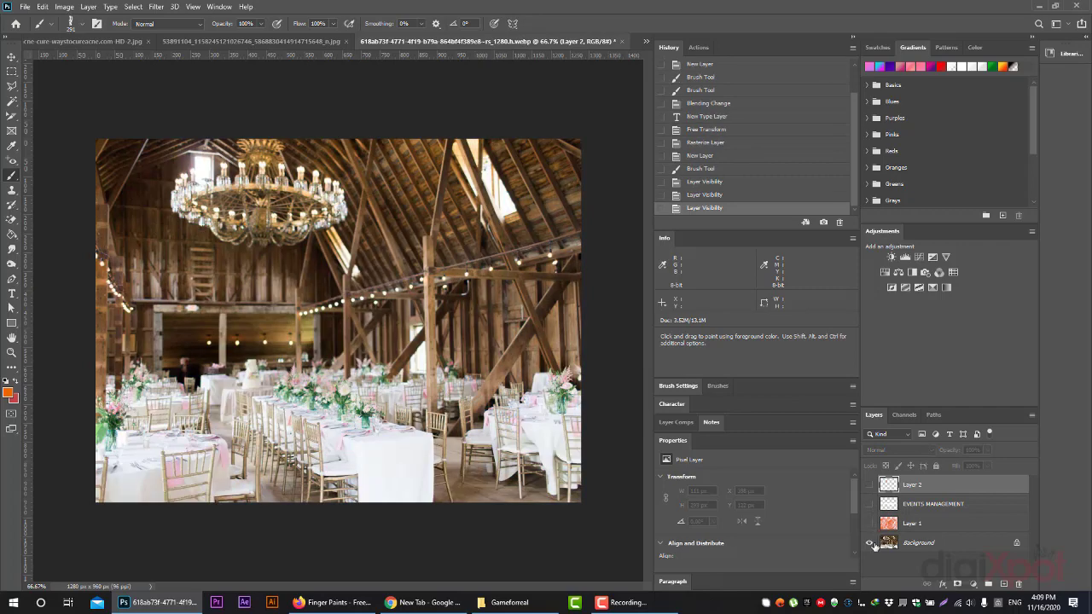
{"action": "left_click", "coordinate": [869, 543]}
Step: Select the Paint Bucket tool and set the foreground colour to white
{"action": "right_click", "coordinate": [11, 234]}
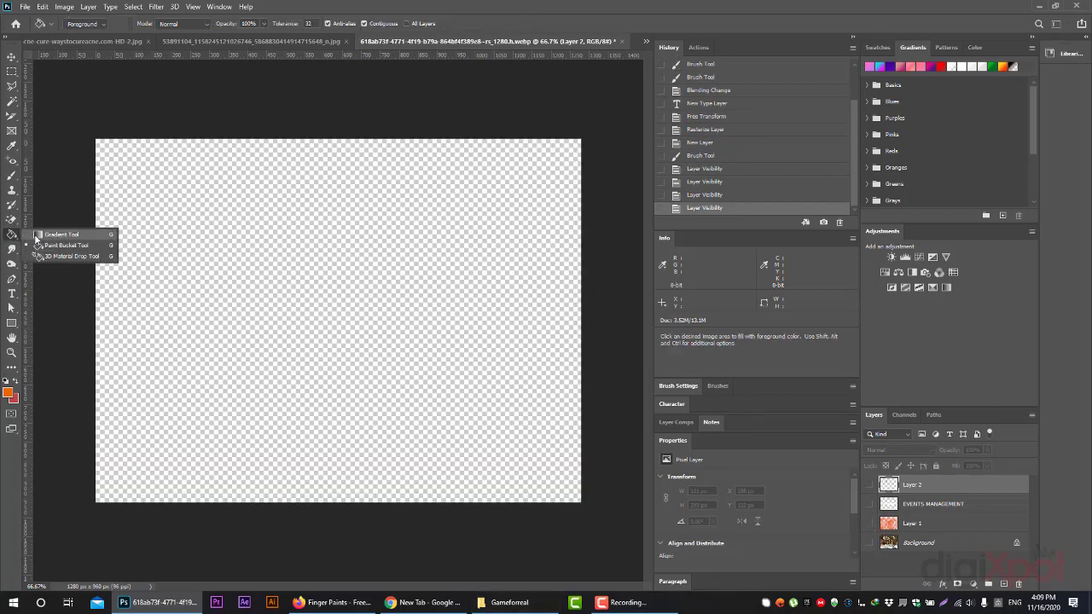
{"action": "left_click", "coordinate": [43, 233]}
{"action": "right_click", "coordinate": [12, 234]}
{"action": "left_click", "coordinate": [42, 247]}
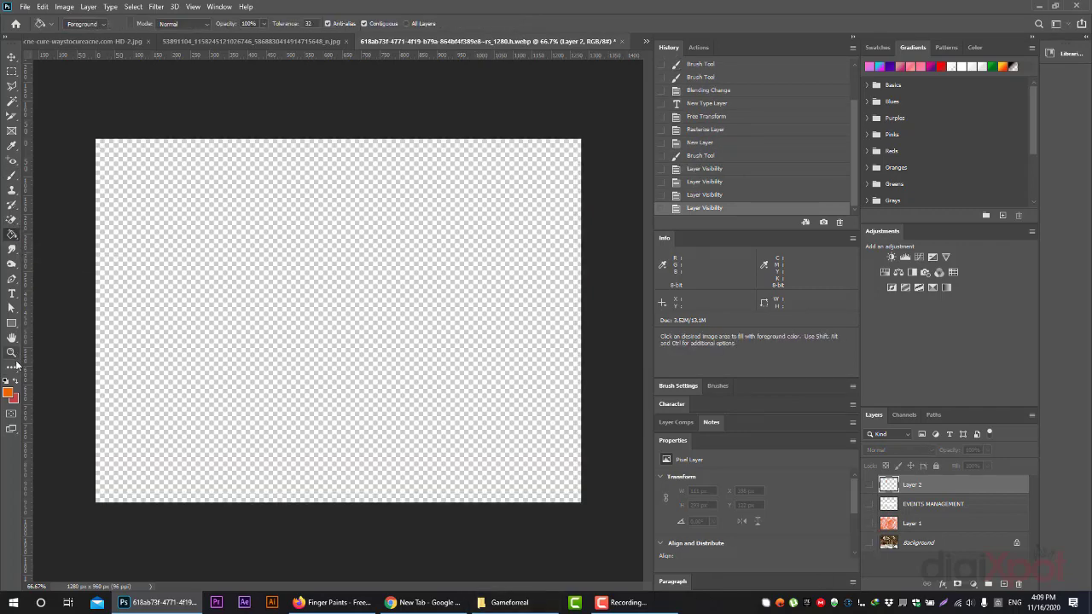
{"action": "left_click", "coordinate": [8, 393]}
{"action": "left_click", "coordinate": [749, 217]}
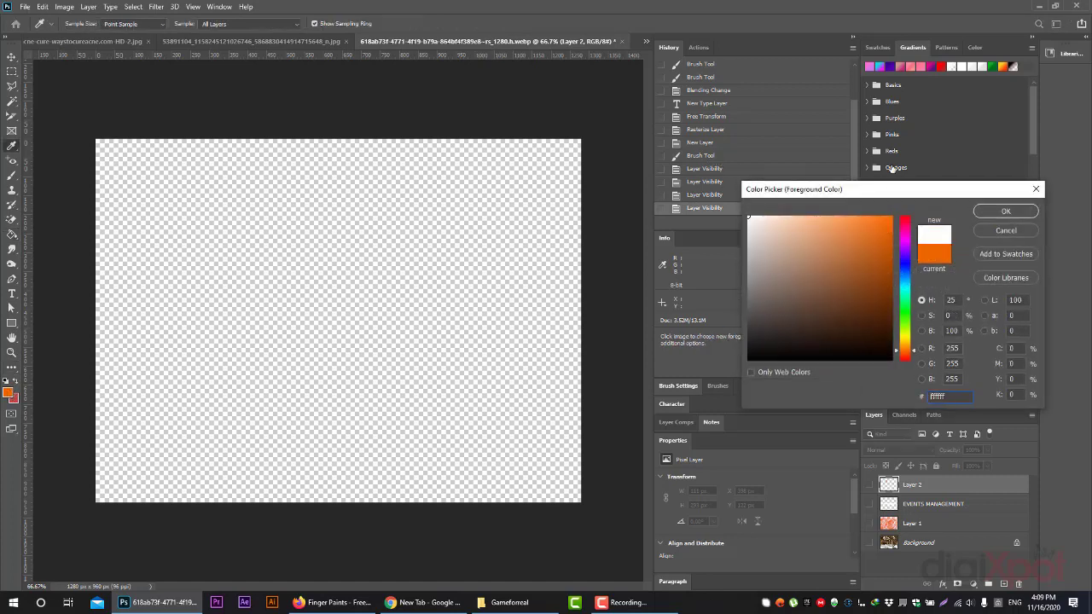
{"action": "left_click", "coordinate": [1007, 211]}
Step: Fill a new Layer 3 with solid white, then go to the browser brush page
{"action": "left_click", "coordinate": [461, 309]}
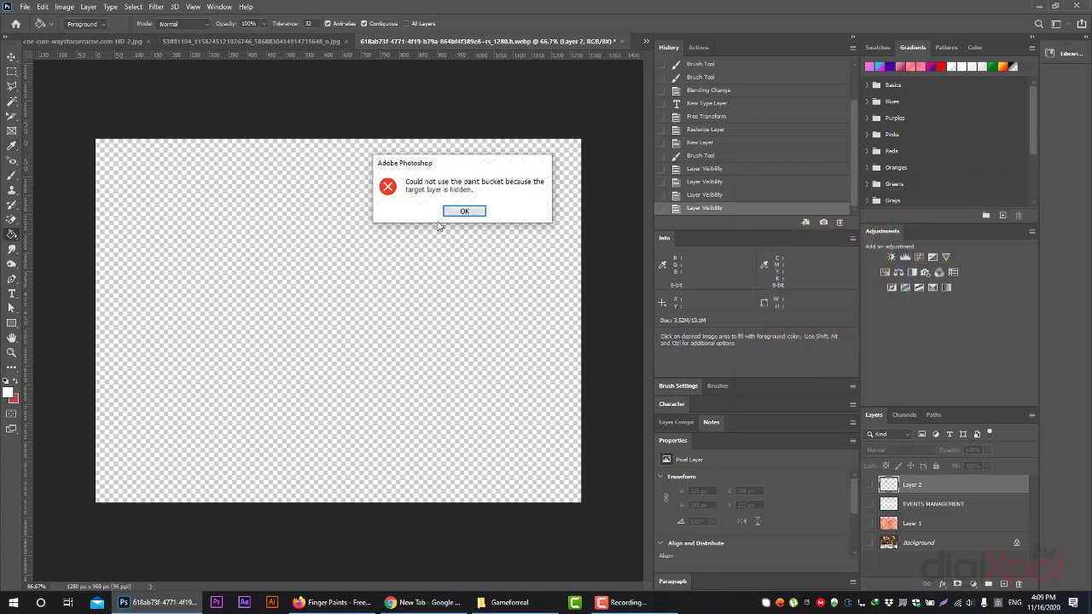
{"action": "left_click", "coordinate": [461, 211]}
{"action": "left_click", "coordinate": [1003, 584]}
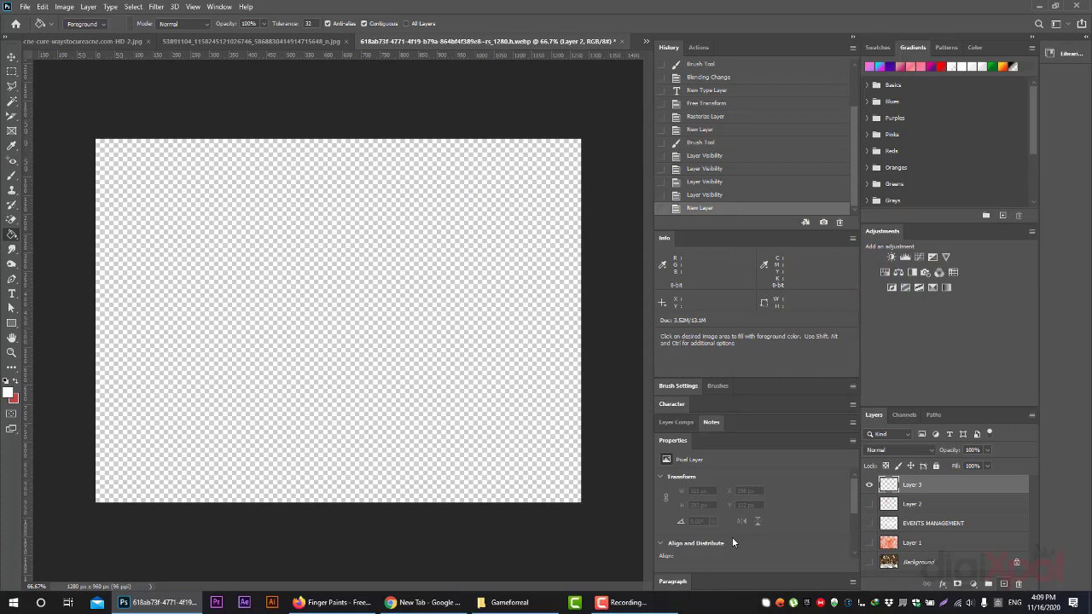
{"action": "left_click", "coordinate": [391, 341]}
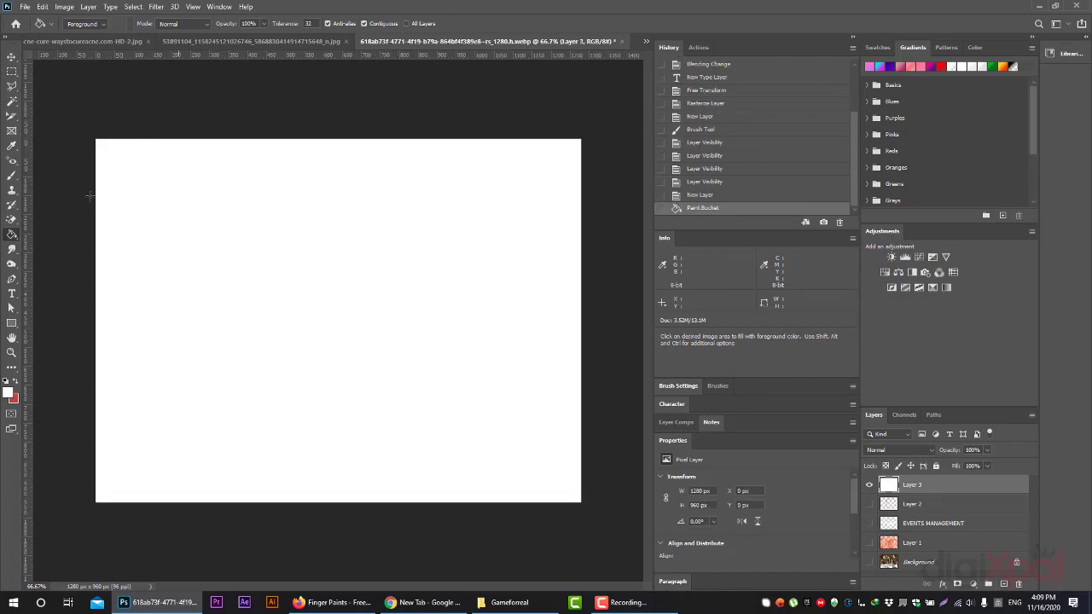
{"action": "left_click", "coordinate": [332, 603]}
Step: Replace the wireframe image search with a Google Images search for 'mandala design'
{"action": "scroll", "coordinate": [1081, 361], "scroll_direction": "up", "scroll_amount": 3}
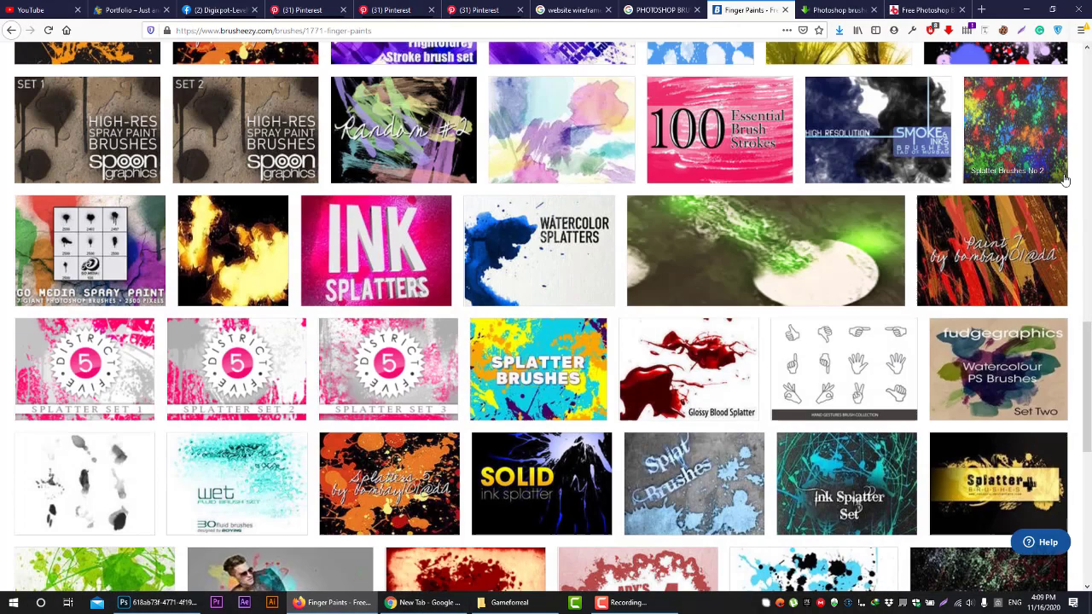
{"action": "scroll", "coordinate": [1081, 361], "scroll_direction": "up", "scroll_amount": 15}
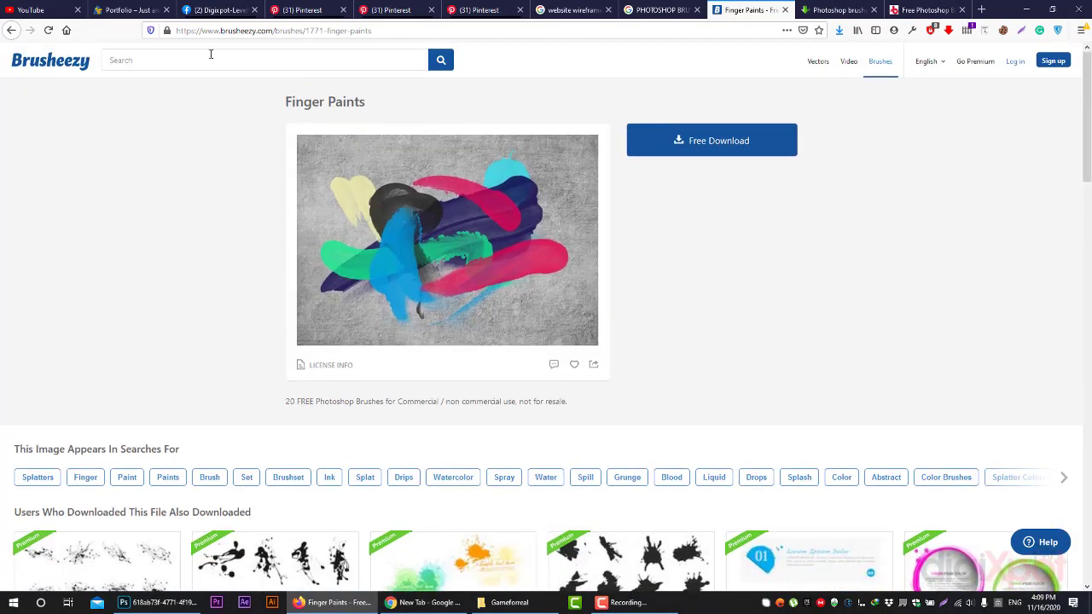
{"action": "left_click", "coordinate": [214, 59]}
{"action": "left_click", "coordinate": [926, 10]}
{"action": "left_click", "coordinate": [531, 8]}
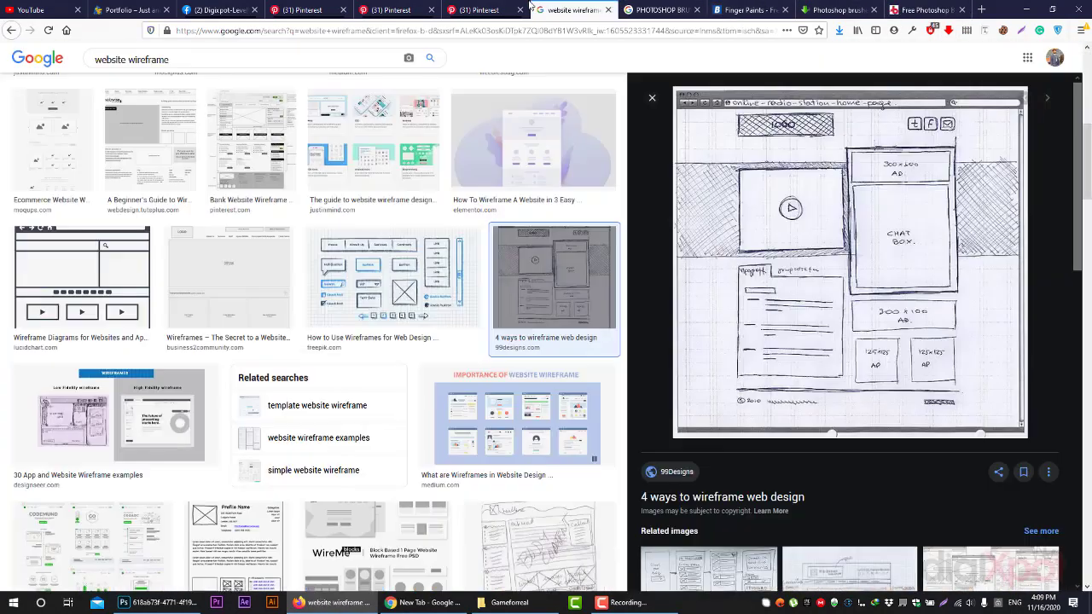
{"action": "left_click", "coordinate": [333, 55]}
{"action": "key", "text": "ctrl+a"}
{"action": "type", "text": "MA"}
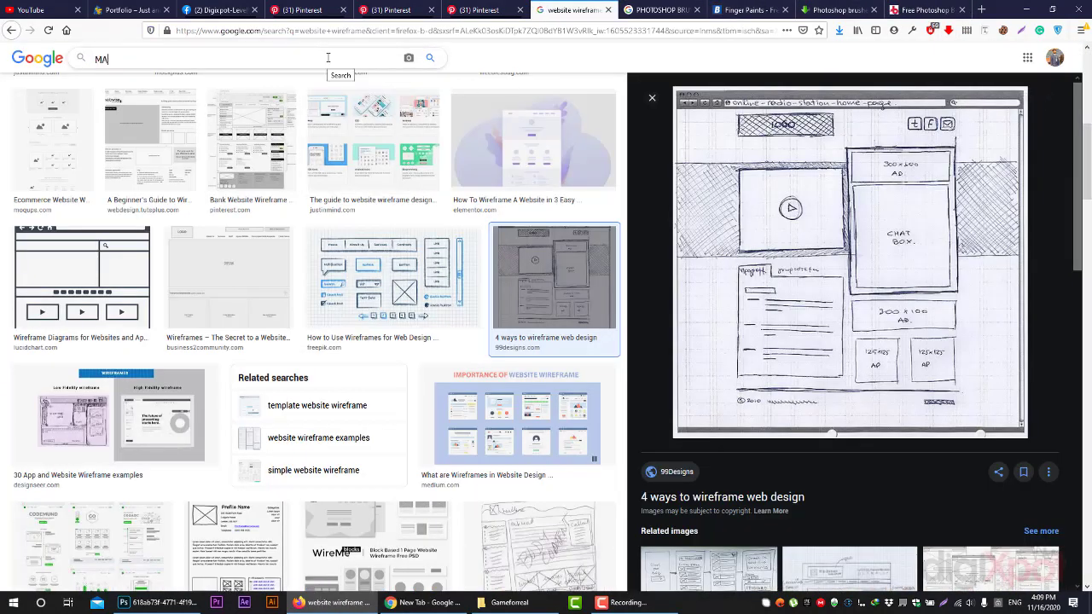
{"action": "type", "text": "NDALA"}
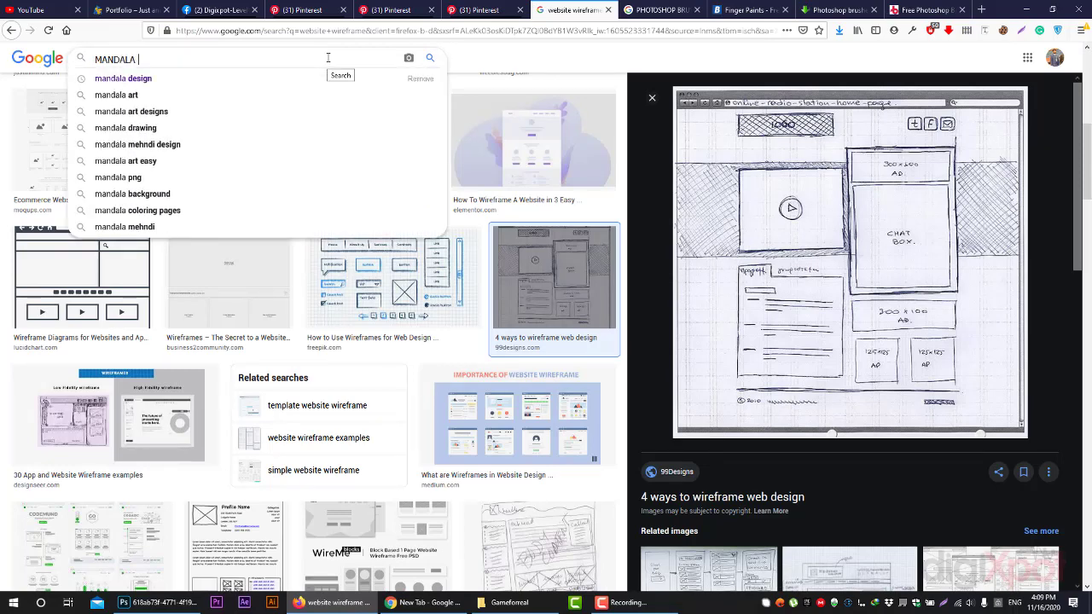
{"action": "key", "text": "Down"}
{"action": "key", "text": "Return"}
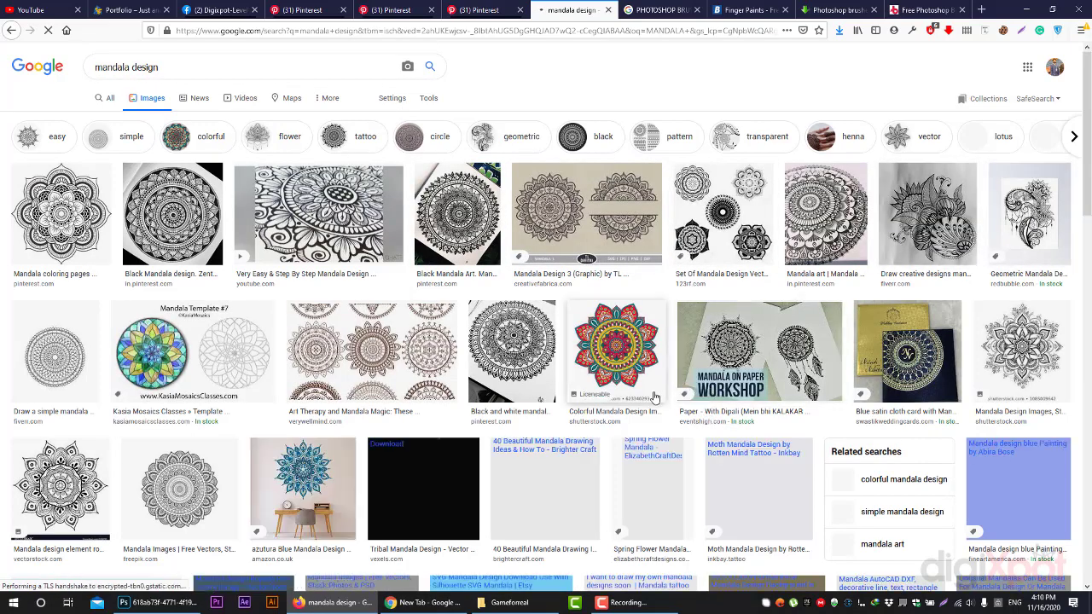
Step: Scroll the results and preview the Tribal Mandala Design image
{"action": "scroll", "coordinate": [653, 394], "scroll_direction": "down", "scroll_amount": 1}
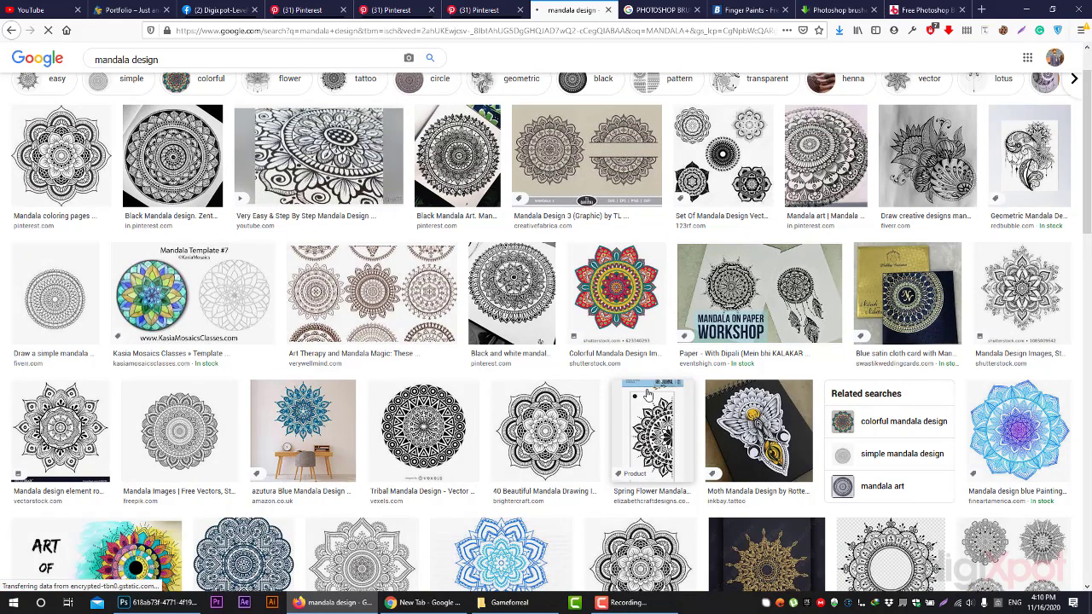
{"action": "scroll", "coordinate": [924, 200], "scroll_direction": "down", "scroll_amount": 1}
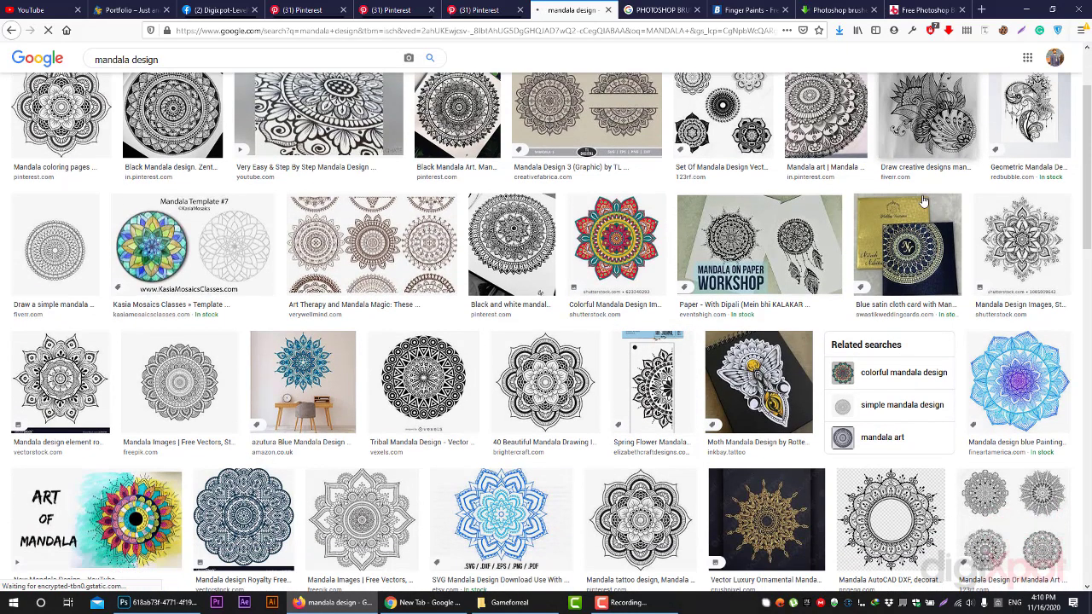
{"action": "scroll", "coordinate": [924, 200], "scroll_direction": "down", "scroll_amount": 2}
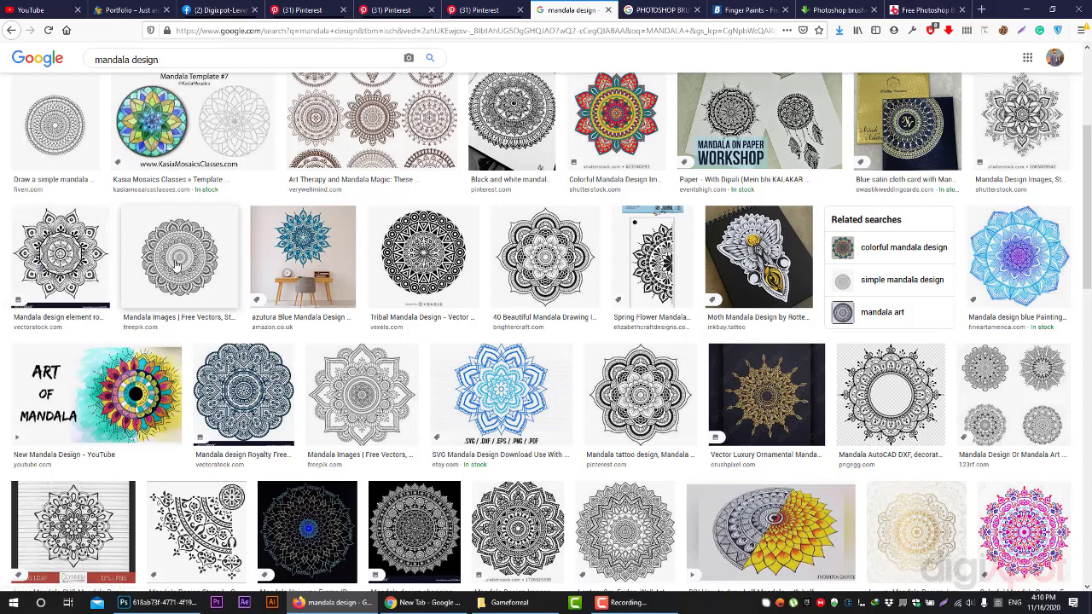
{"action": "left_click", "coordinate": [429, 290]}
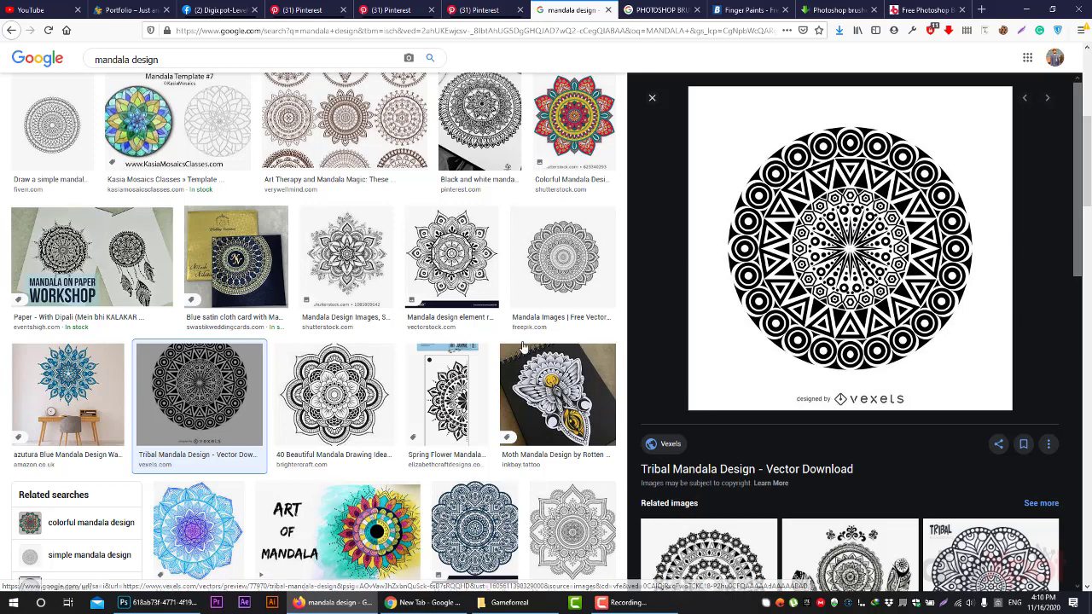
Step: Give the Brush Mandala symmetry with 10 segments after 12 is rejected, and enlarge its guide past the canvas
{"action": "left_click", "coordinate": [157, 602]}
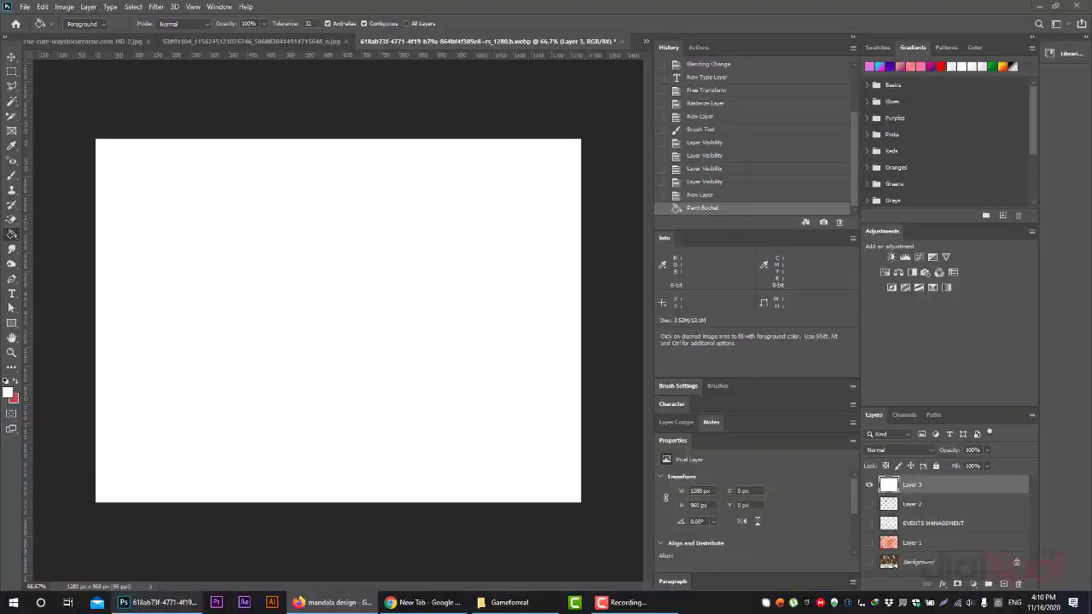
{"action": "left_click", "coordinate": [12, 175]}
{"action": "left_click", "coordinate": [512, 24]}
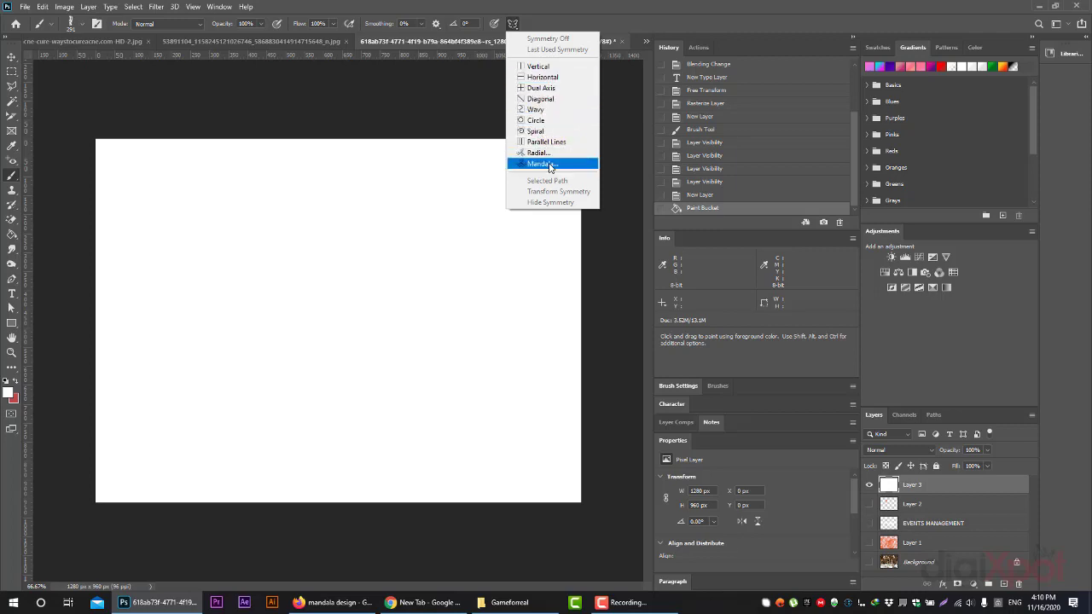
{"action": "left_click", "coordinate": [550, 163]}
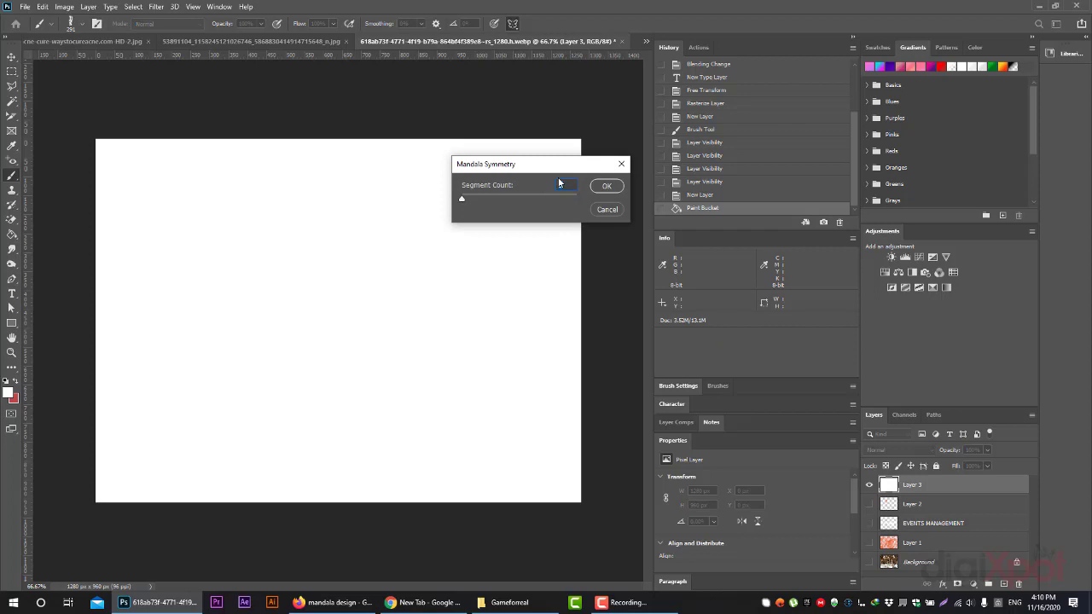
{"action": "type", "text": "12"}
{"action": "left_click", "coordinate": [615, 189]}
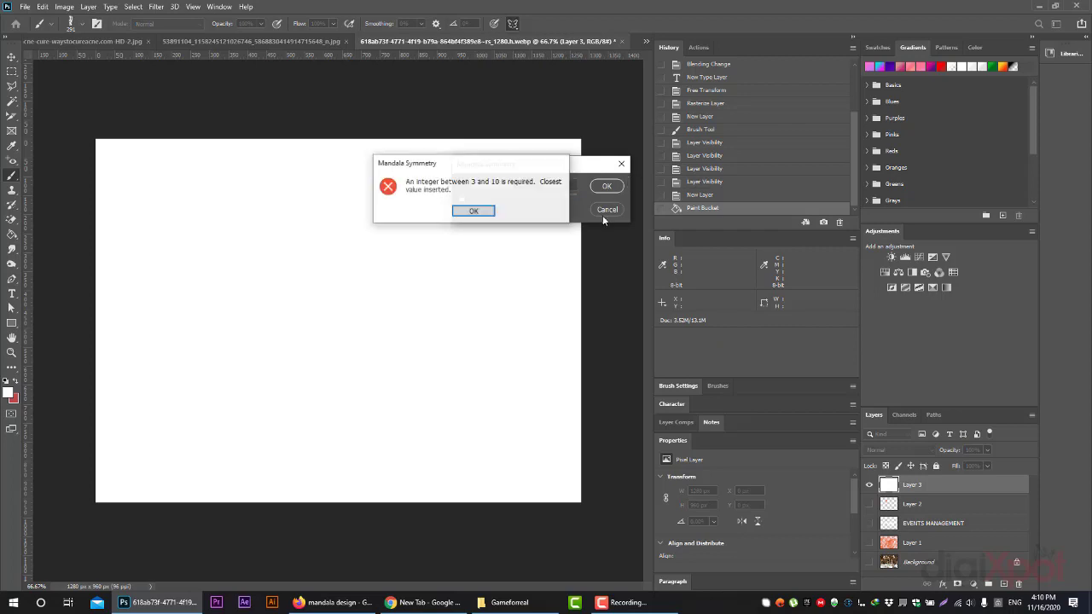
{"action": "left_click", "coordinate": [474, 210]}
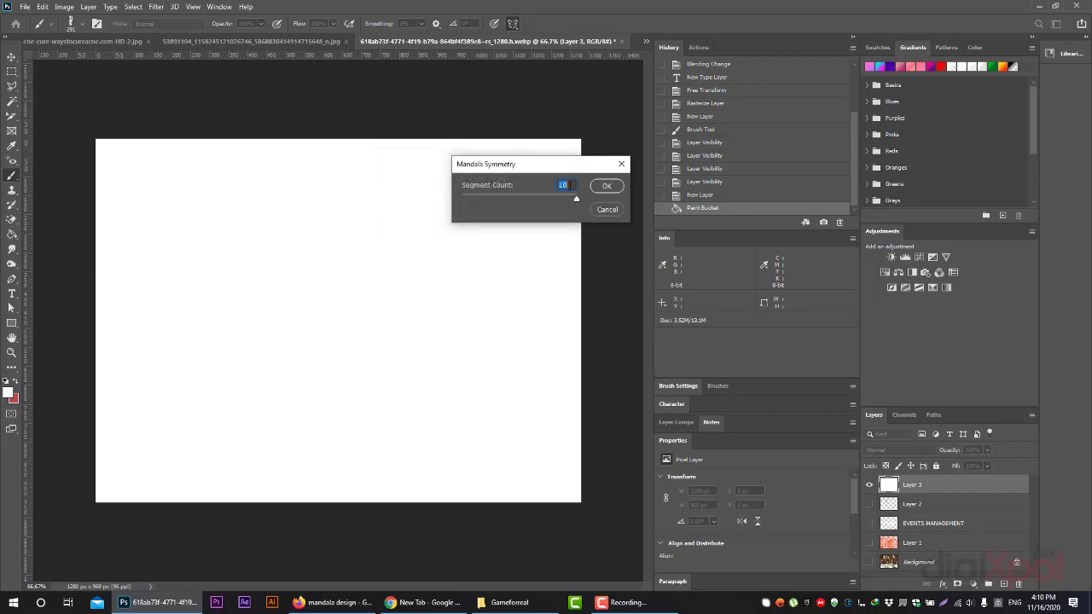
{"action": "left_click", "coordinate": [606, 186]}
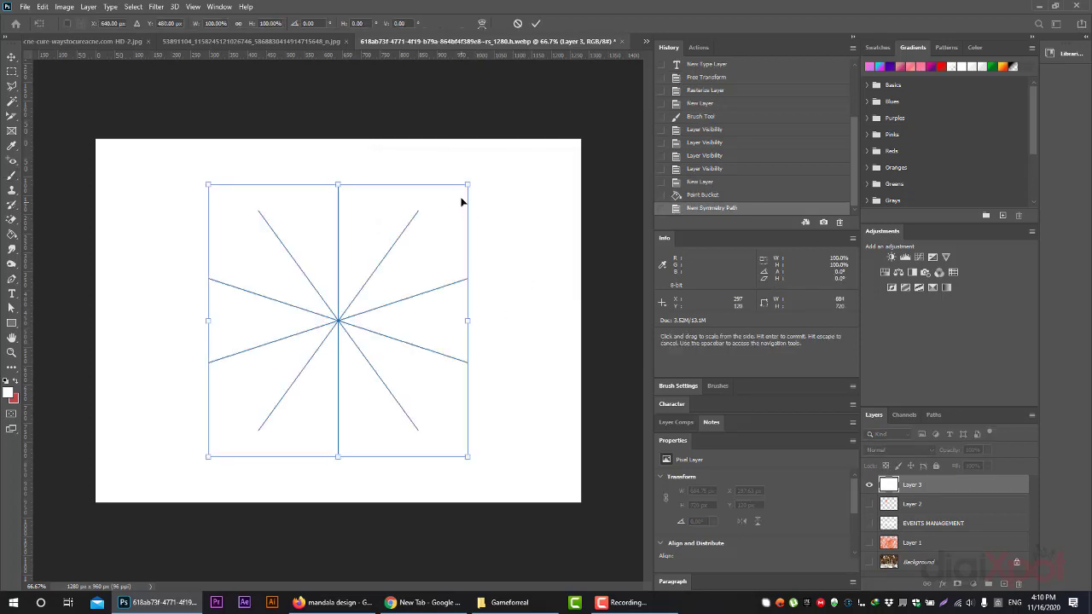
{"action": "left_click_drag", "start_coordinate": [468, 185], "coordinate": [633, 47]}
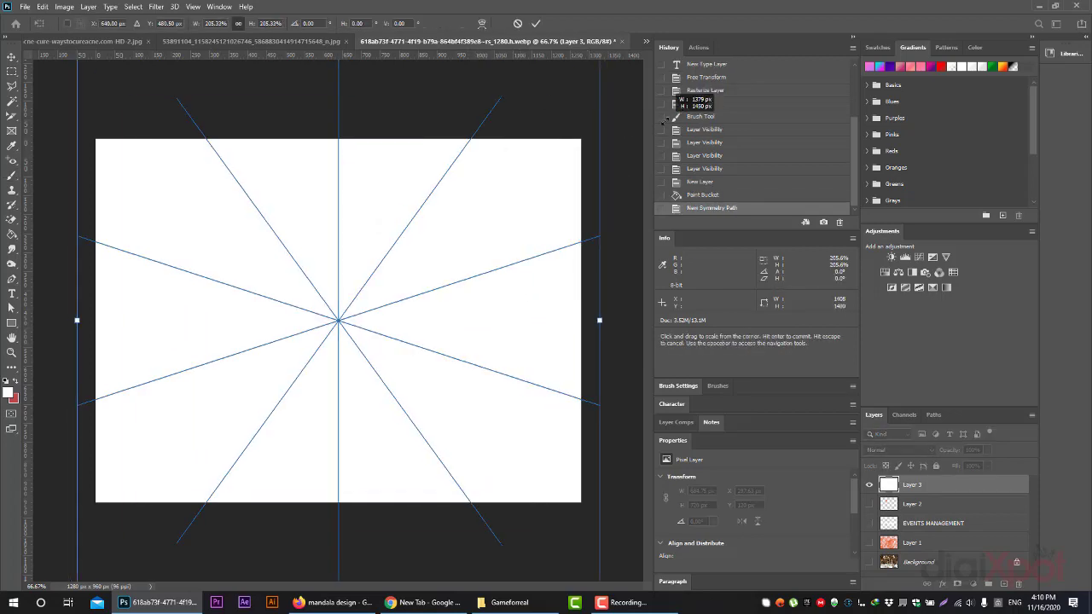
Step: Commit the symmetry guide and choose the Hard Round brush at 100% hardness
{"action": "left_click", "coordinate": [536, 23]}
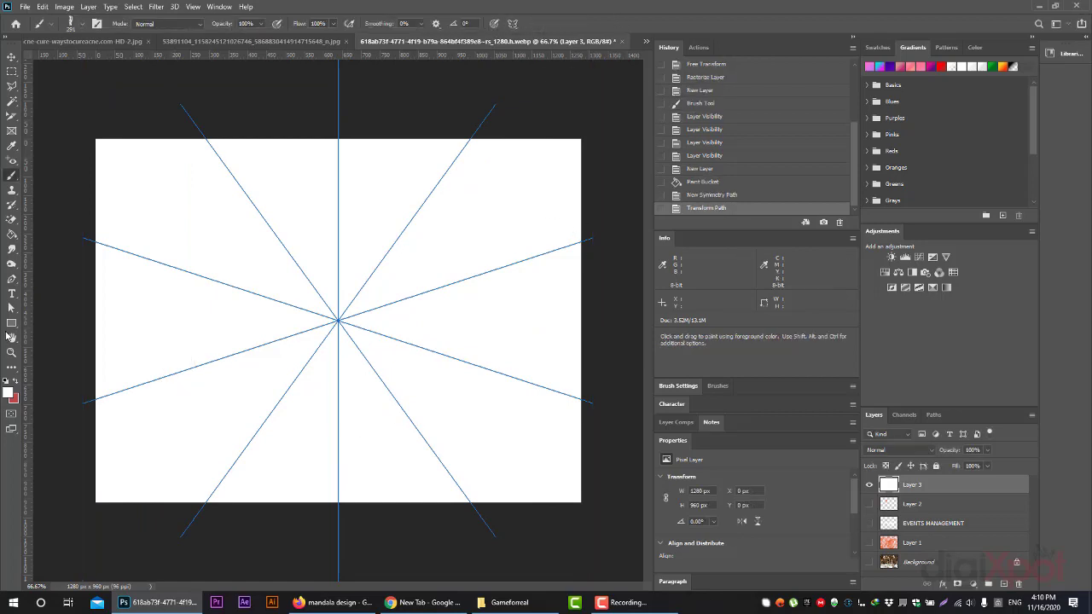
{"action": "left_click", "coordinate": [12, 325]}
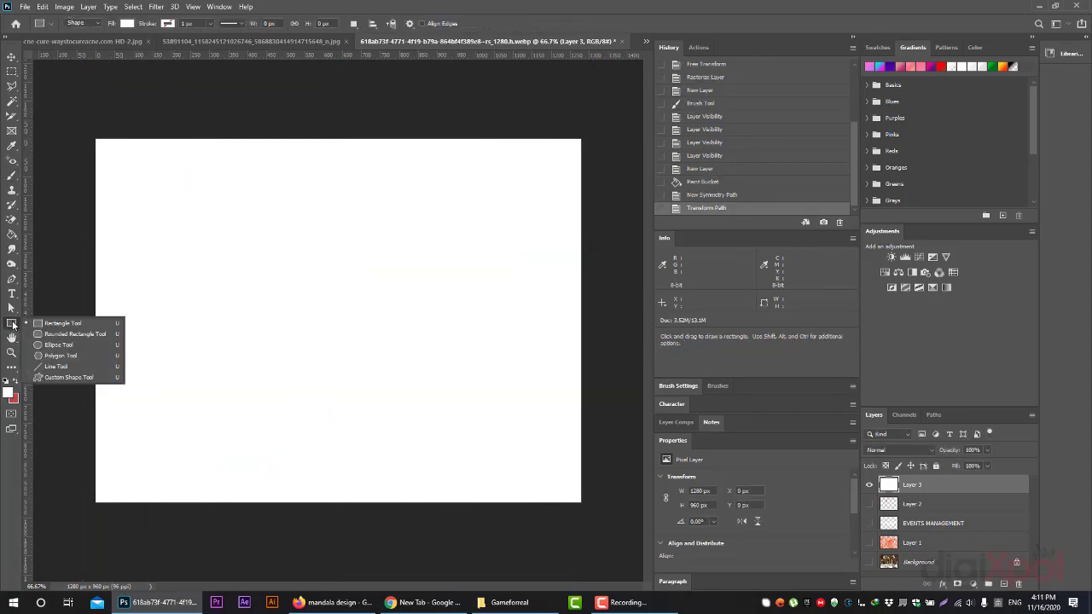
{"action": "left_click", "coordinate": [12, 175]}
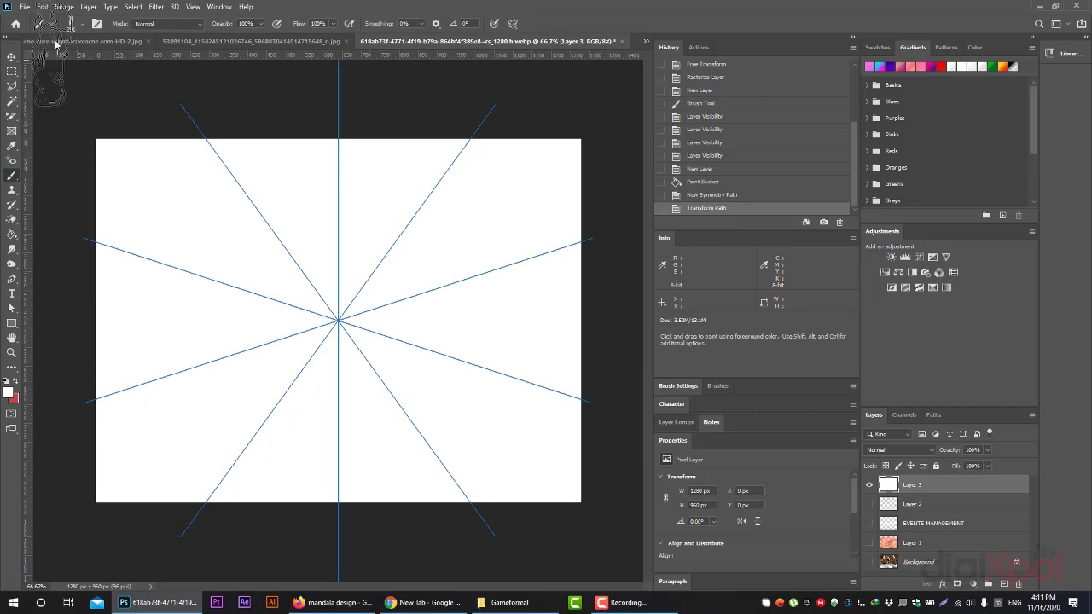
{"action": "left_click", "coordinate": [82, 23]}
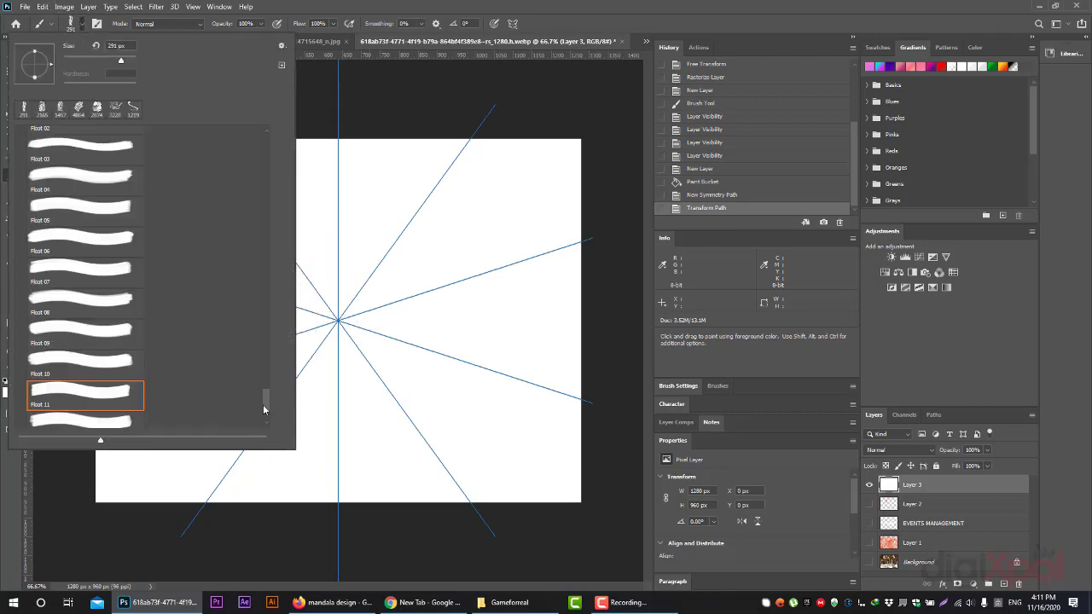
{"action": "mouse_move", "coordinate": [265, 410]}
{"action": "left_mouse_down"}
{"action": "mouse_move", "coordinate": [280, 263]}
{"action": "mouse_move", "coordinate": [256, 147]}
{"action": "left_mouse_up"}
{"action": "left_click", "coordinate": [109, 170]}
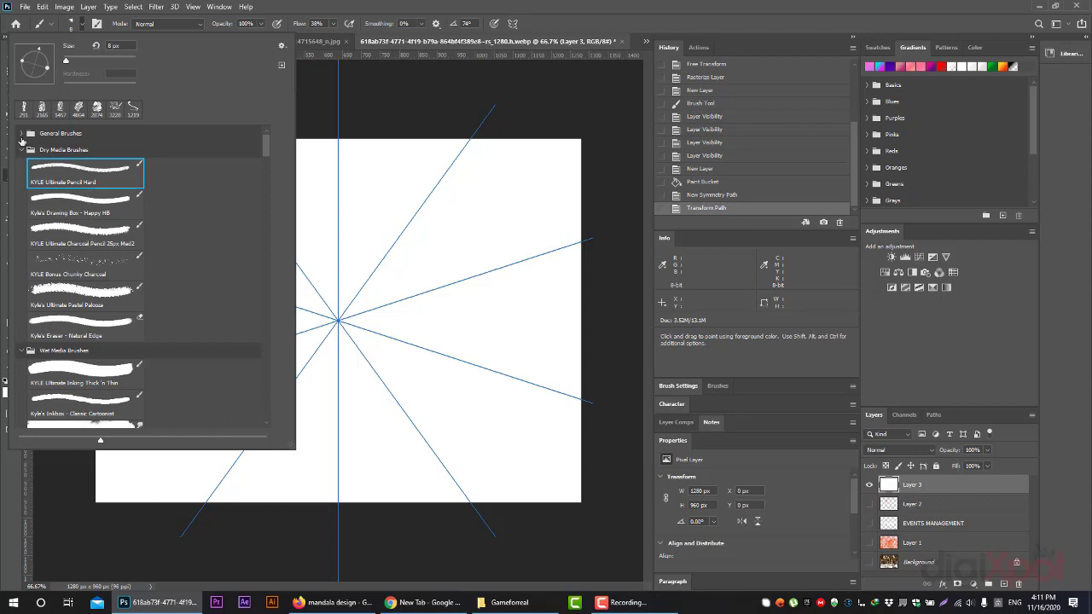
{"action": "left_click", "coordinate": [22, 134]}
{"action": "left_click", "coordinate": [80, 184]}
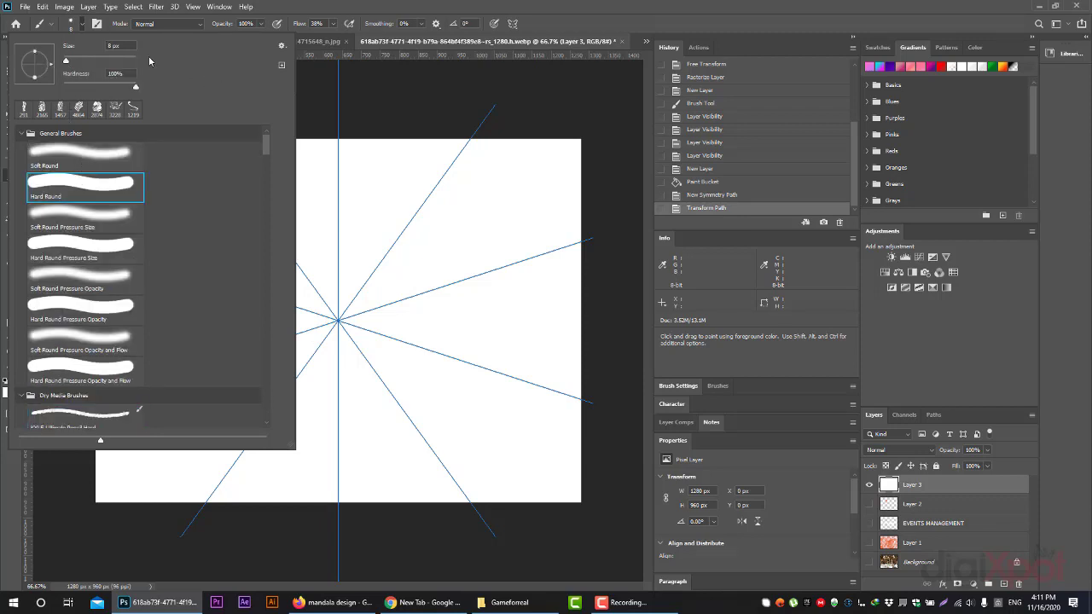
{"action": "left_click", "coordinate": [73, 24]}
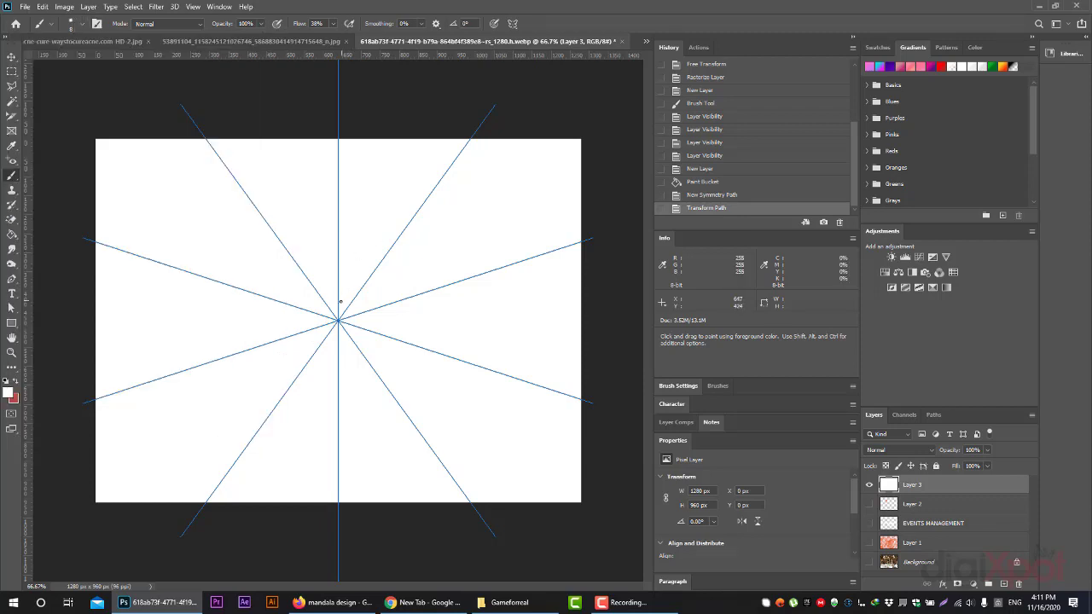
Step: Set the foreground colour to black and add a new empty Layer 4
{"action": "left_click", "coordinate": [357, 298]}
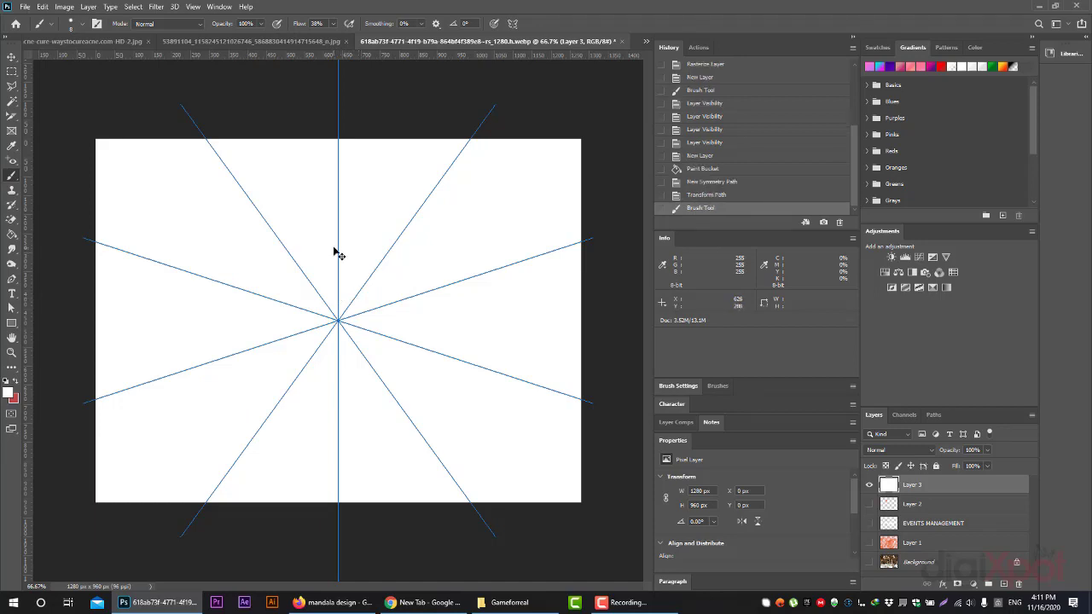
{"action": "left_click", "coordinate": [9, 393]}
{"action": "left_click", "coordinate": [817, 359]}
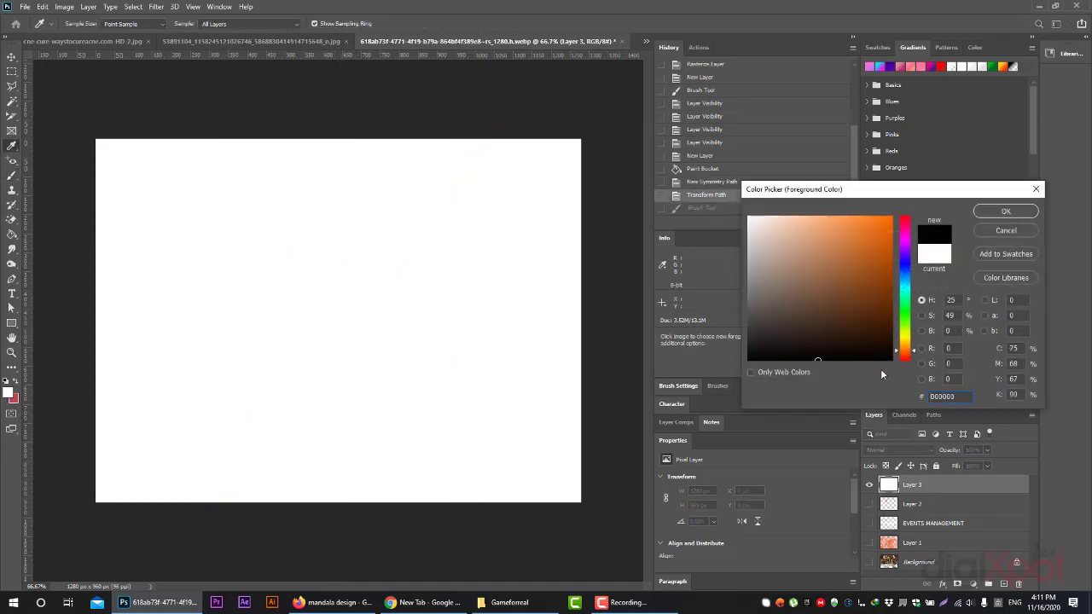
{"action": "left_click", "coordinate": [1007, 213]}
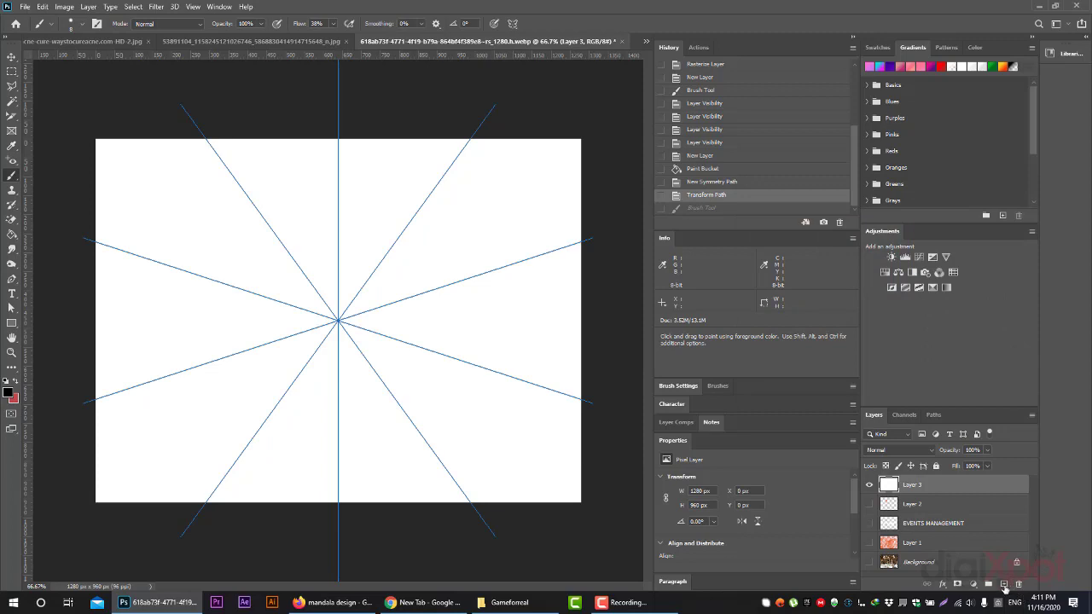
{"action": "left_click", "coordinate": [1004, 584]}
Step: Paint a symmetric black mandala around the canvas centre on Layer 4
{"action": "mouse_move", "coordinate": [343, 290]}
{"action": "left_mouse_down"}
{"action": "mouse_move", "coordinate": [368, 246]}
{"action": "mouse_move", "coordinate": [327, 201]}
{"action": "mouse_move", "coordinate": [217, 297]}
{"action": "mouse_move", "coordinate": [266, 482]}
{"action": "mouse_move", "coordinate": [458, 255]}
{"action": "mouse_move", "coordinate": [433, 207]}
{"action": "mouse_move", "coordinate": [440, 215]}
{"action": "left_mouse_up"}
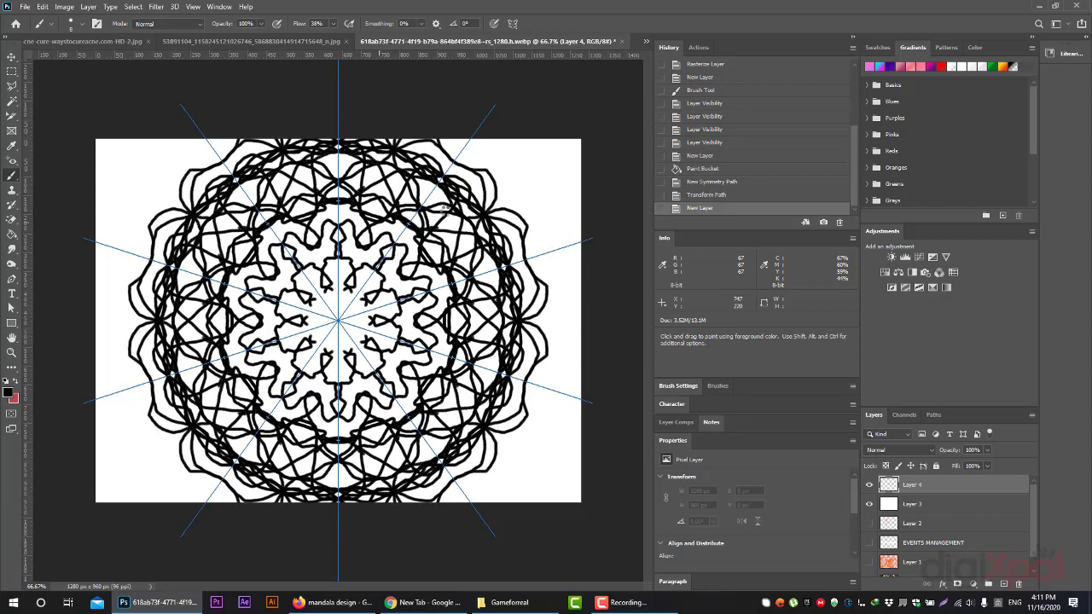
Step: Undo the first mandala, then paint a ring, radial dashes and inner star petals
{"action": "key", "text": "ctrl+z"}
{"action": "key", "text": "ctrl+z"}
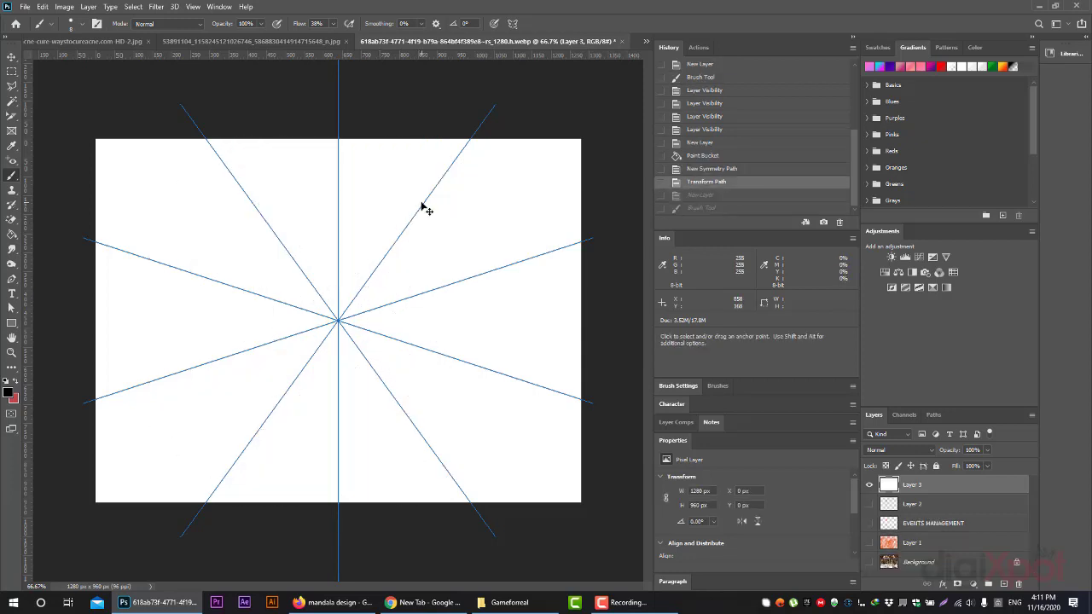
{"action": "mouse_move", "coordinate": [341, 297]}
{"action": "left_mouse_down"}
{"action": "mouse_move", "coordinate": [351, 289]}
{"action": "mouse_move", "coordinate": [342, 253]}
{"action": "mouse_move", "coordinate": [401, 194]}
{"action": "mouse_move", "coordinate": [383, 181]}
{"action": "left_mouse_up"}
{"action": "left_click_drag", "start_coordinate": [326, 315], "coordinate": [322, 313]}
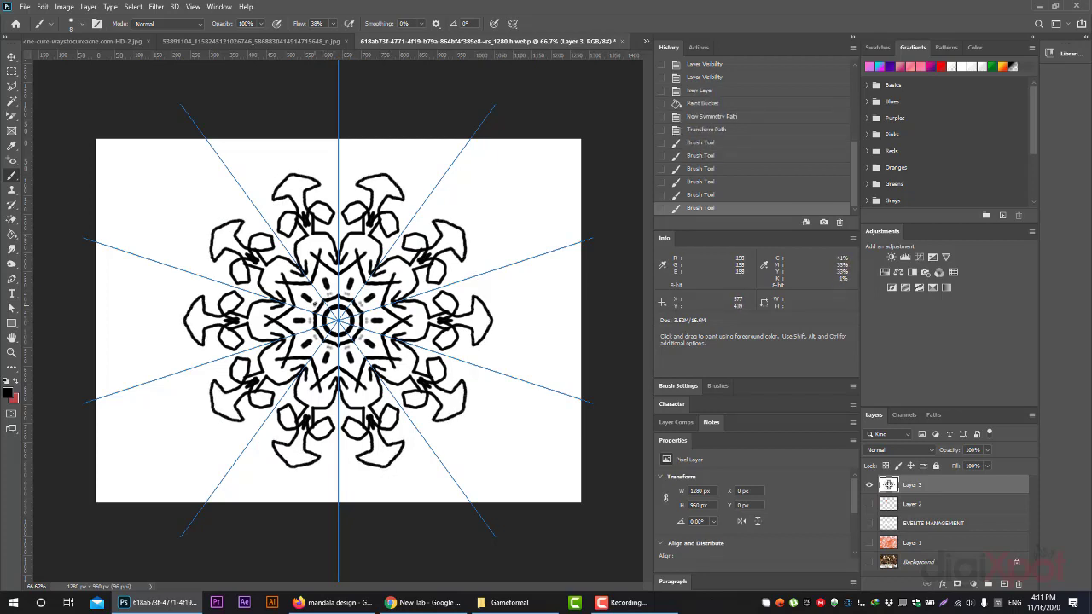
{"action": "mouse_move", "coordinate": [314, 303]}
{"action": "left_mouse_down"}
{"action": "mouse_move", "coordinate": [334, 287]}
{"action": "mouse_move", "coordinate": [314, 282]}
{"action": "mouse_move", "coordinate": [328, 268]}
{"action": "mouse_move", "coordinate": [345, 185]}
{"action": "mouse_move", "coordinate": [375, 176]}
{"action": "mouse_move", "coordinate": [358, 183]}
{"action": "mouse_move", "coordinate": [353, 165]}
{"action": "left_mouse_up"}
Step: Add scalloped outer petals, dashes and brackets around the mandala's edge
{"action": "left_click_drag", "start_coordinate": [333, 159], "coordinate": [360, 143]}
{"action": "left_click_drag", "start_coordinate": [401, 189], "coordinate": [423, 171]}
{"action": "mouse_move", "coordinate": [253, 178]}
{"action": "left_mouse_down"}
{"action": "mouse_move", "coordinate": [315, 154]}
{"action": "mouse_move", "coordinate": [208, 196]}
{"action": "mouse_move", "coordinate": [243, 153]}
{"action": "left_mouse_up"}
{"action": "left_click_drag", "start_coordinate": [546, 293], "coordinate": [546, 350]}
{"action": "left_click_drag", "start_coordinate": [469, 452], "coordinate": [509, 464]}
{"action": "left_click_drag", "start_coordinate": [418, 154], "coordinate": [470, 178]}
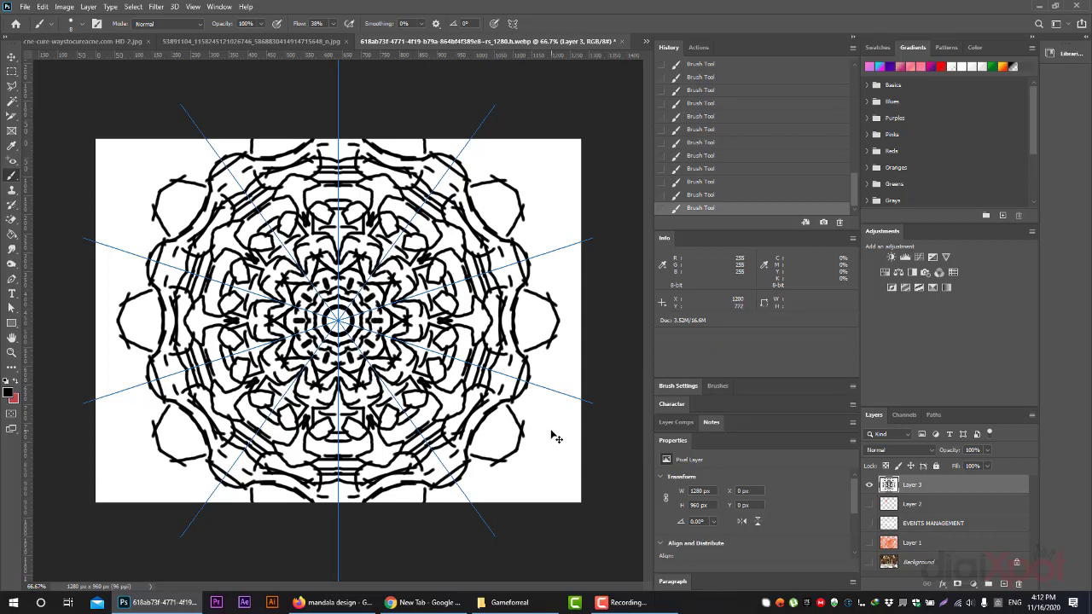
Step: Undo the last three outer mandala strokes
{"action": "key", "text": "ctrl+z"}
{"action": "key", "text": "ctrl+z"}
{"action": "key", "text": "ctrl+z"}
{"action": "key", "text": "ctrl+z"}
{"action": "key", "text": "ctrl+z"}
{"action": "key", "text": "ctrl+z"}
{"action": "key", "text": "ctrl+z"}
{"action": "key", "text": "ctrl+z"}
{"action": "key", "text": "ctrl+z"}
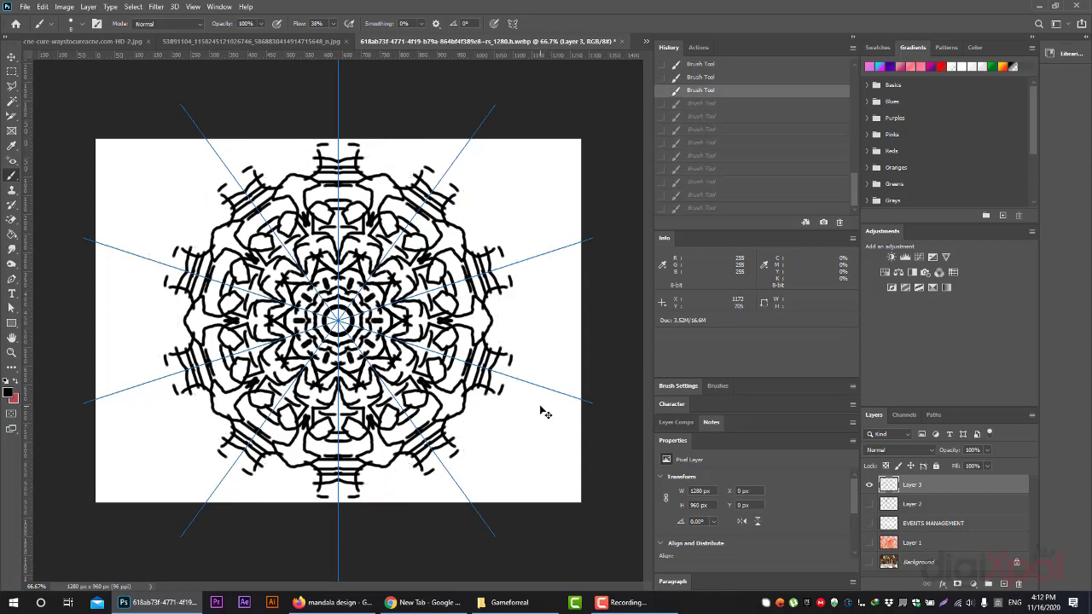
{"action": "key", "text": "ctrl+z"}
{"action": "key", "text": "ctrl+z"}
{"action": "key", "text": "ctrl+z"}
{"action": "key", "text": "ctrl+z"}
{"action": "key", "text": "ctrl+z"}
{"action": "key", "text": "ctrl+z"}
{"action": "key", "text": "ctrl+z"}
{"action": "key", "text": "ctrl+z"}
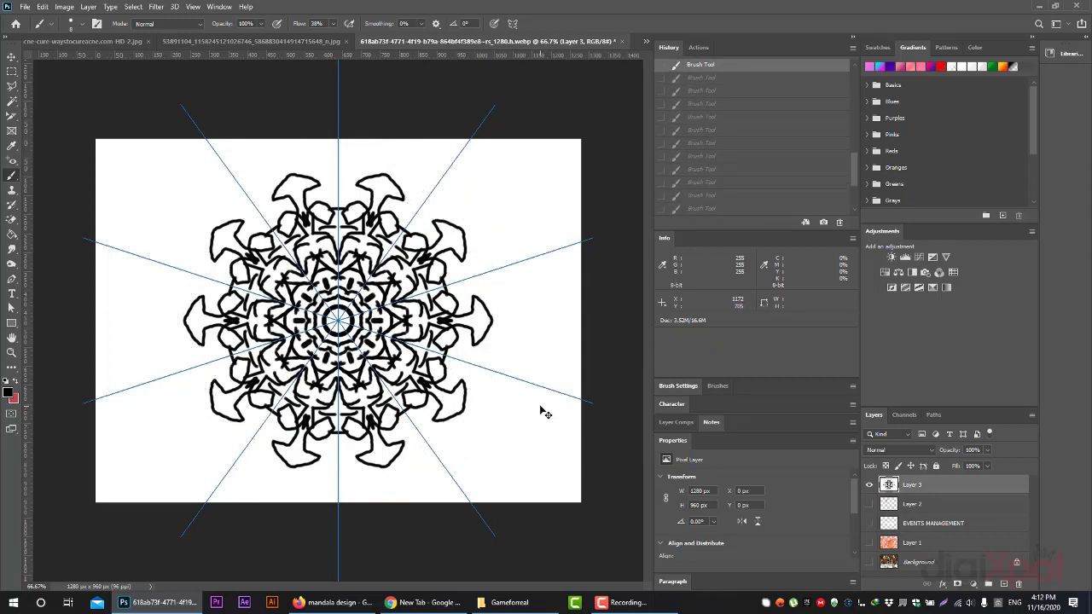
{"action": "key", "text": "ctrl+z"}
{"action": "key", "text": "ctrl+z"}
{"action": "scroll", "coordinate": [745, 177], "scroll_direction": "up", "scroll_amount": 5}
{"action": "scroll", "coordinate": [745, 177], "scroll_direction": "up", "scroll_amount": 5}
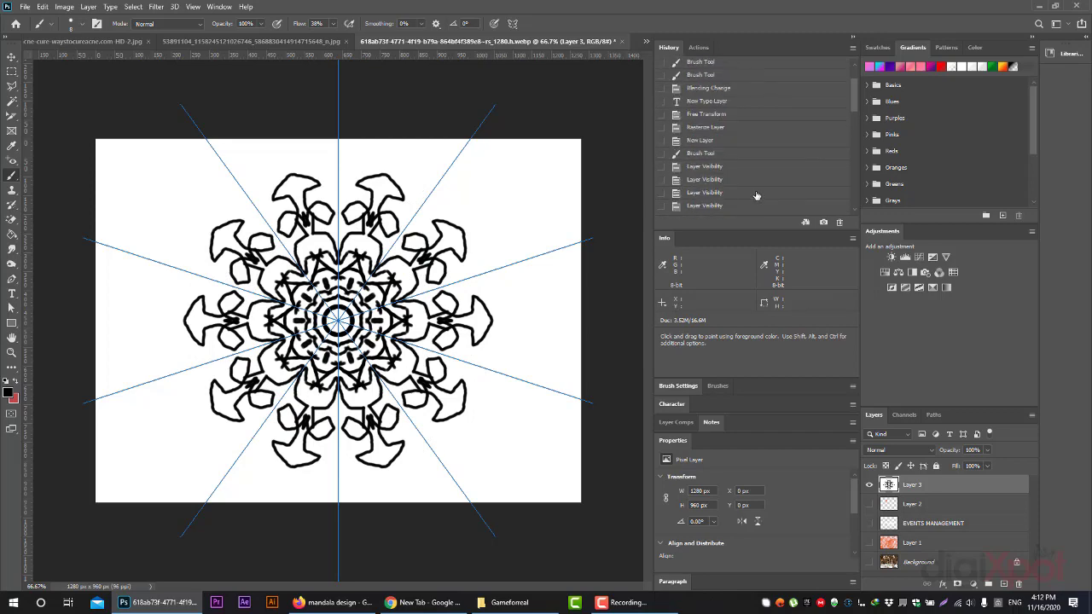
{"action": "scroll", "coordinate": [745, 177], "scroll_direction": "up", "scroll_amount": 5}
Step: Revert the barn photo to Open, pick the Pencil, and clear the acne image's blue scribbles via History
{"action": "left_click", "coordinate": [694, 85]}
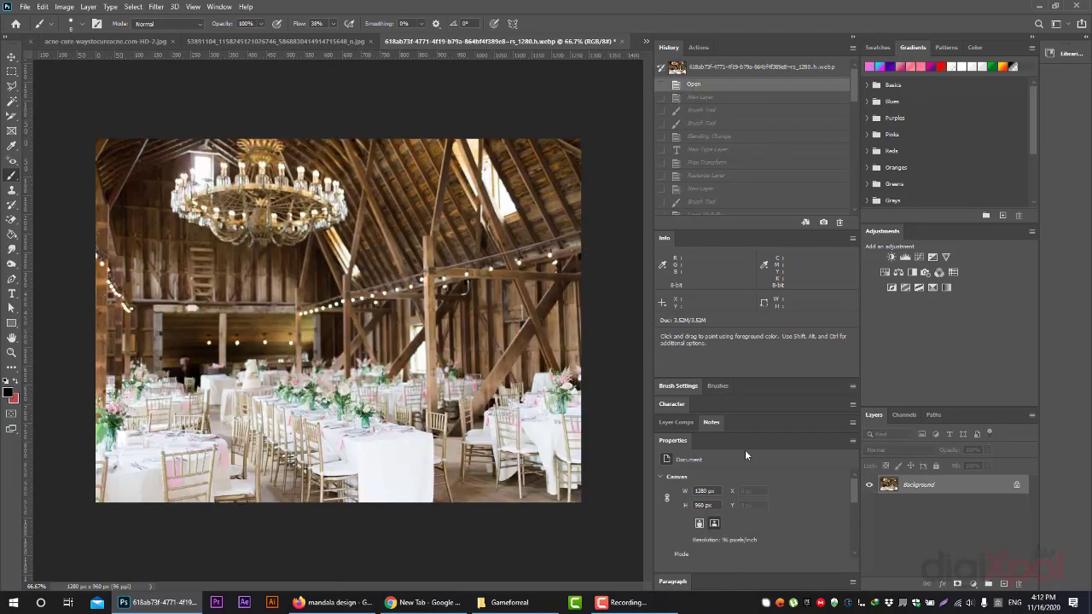
{"action": "right_click", "coordinate": [13, 177]}
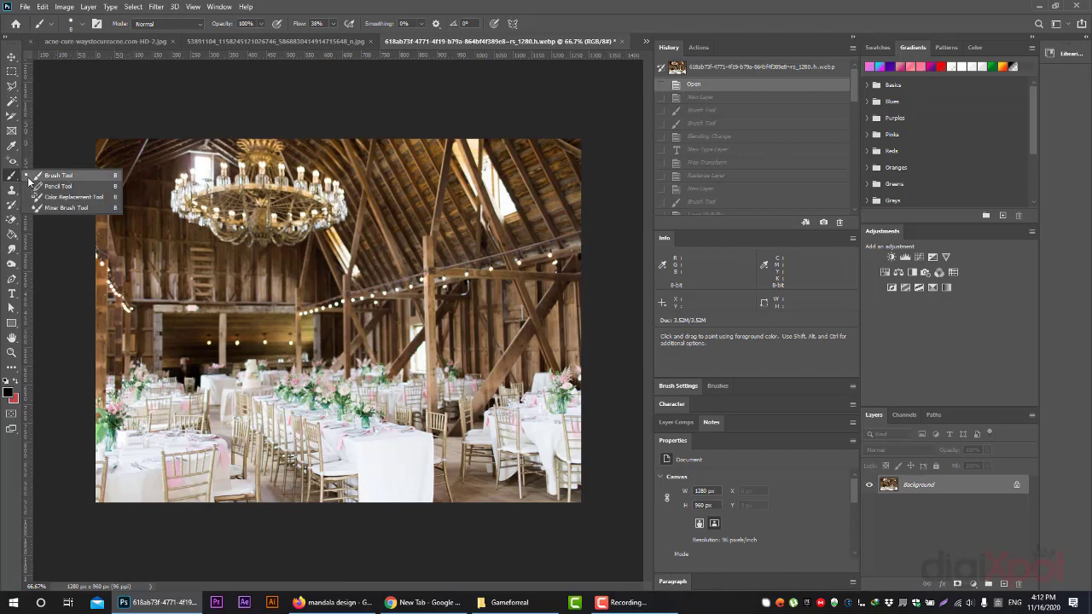
{"action": "left_click", "coordinate": [52, 186]}
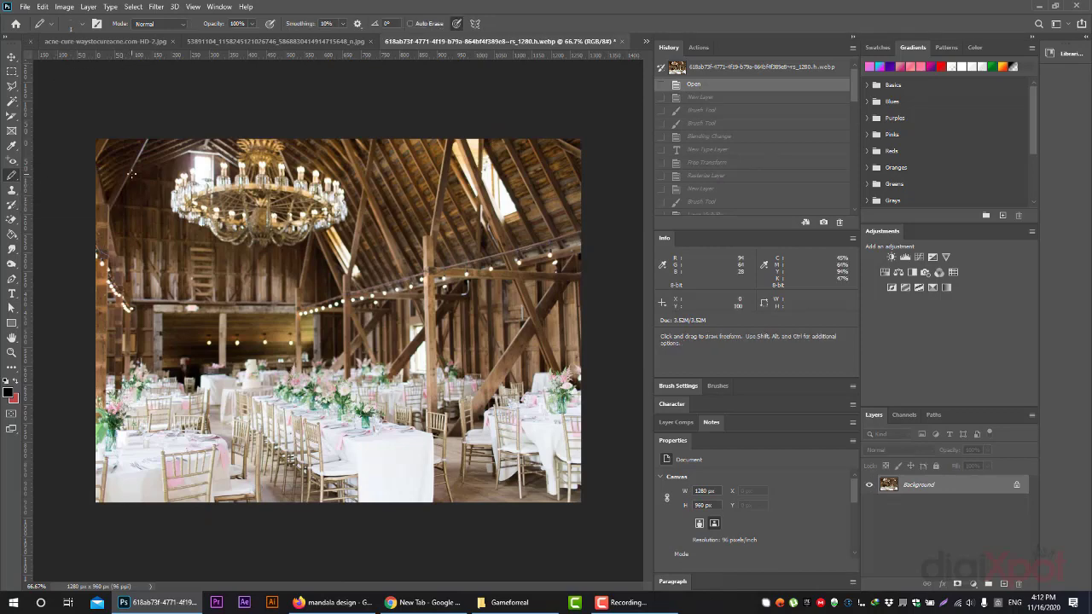
{"action": "left_click", "coordinate": [146, 41]}
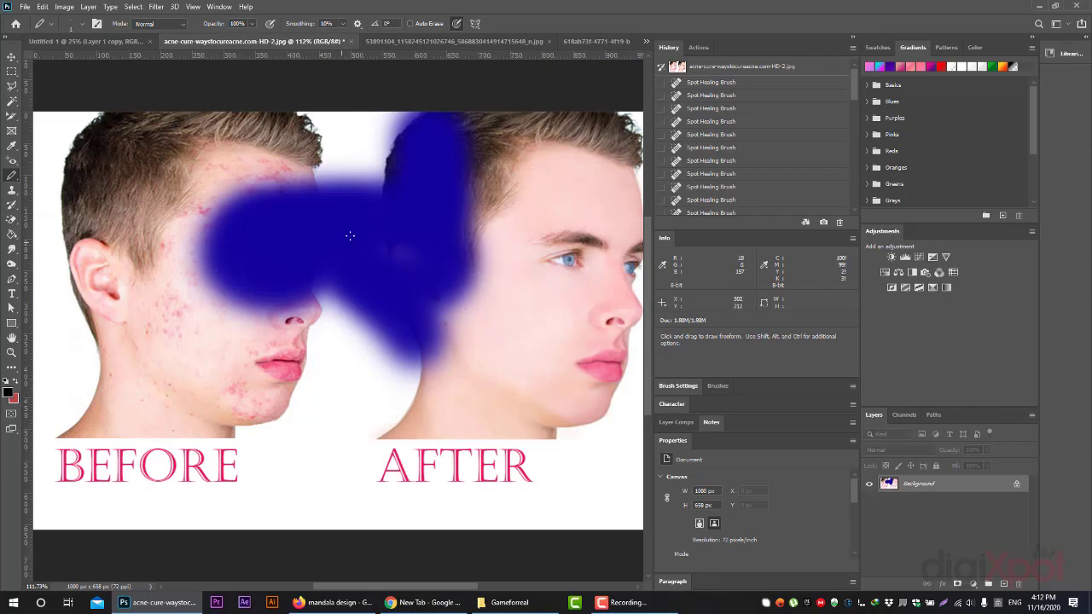
{"action": "left_click", "coordinate": [692, 203]}
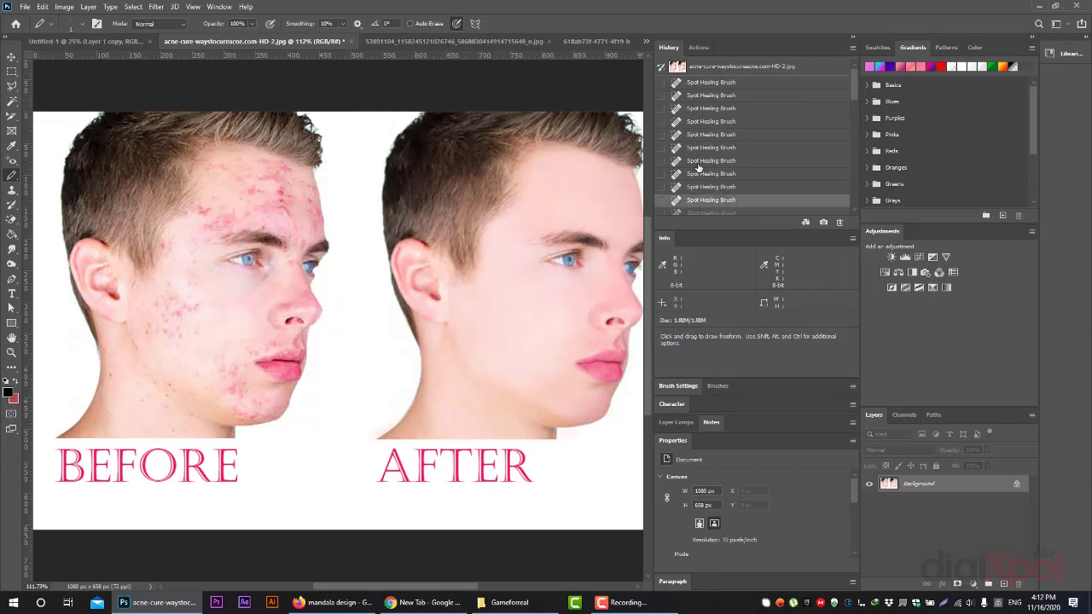
Step: Draw two test pencil loops across the face, then undo them
{"action": "left_click_drag", "start_coordinate": [336, 295], "coordinate": [332, 181]}
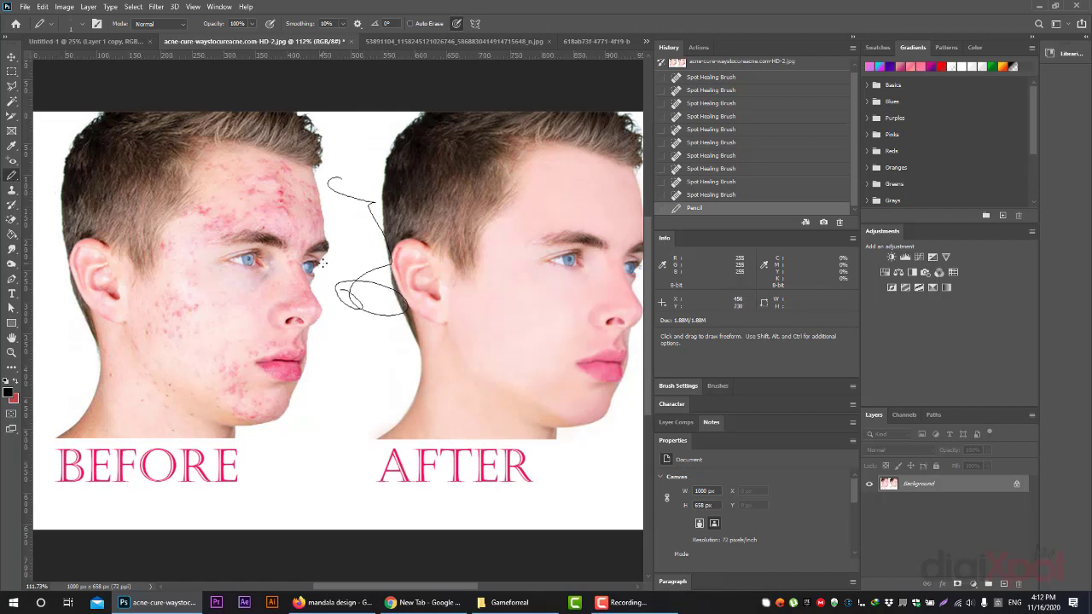
{"action": "mouse_move", "coordinate": [301, 195]}
{"action": "left_mouse_down"}
{"action": "mouse_move", "coordinate": [397, 303]}
{"action": "mouse_move", "coordinate": [403, 348]}
{"action": "left_mouse_up"}
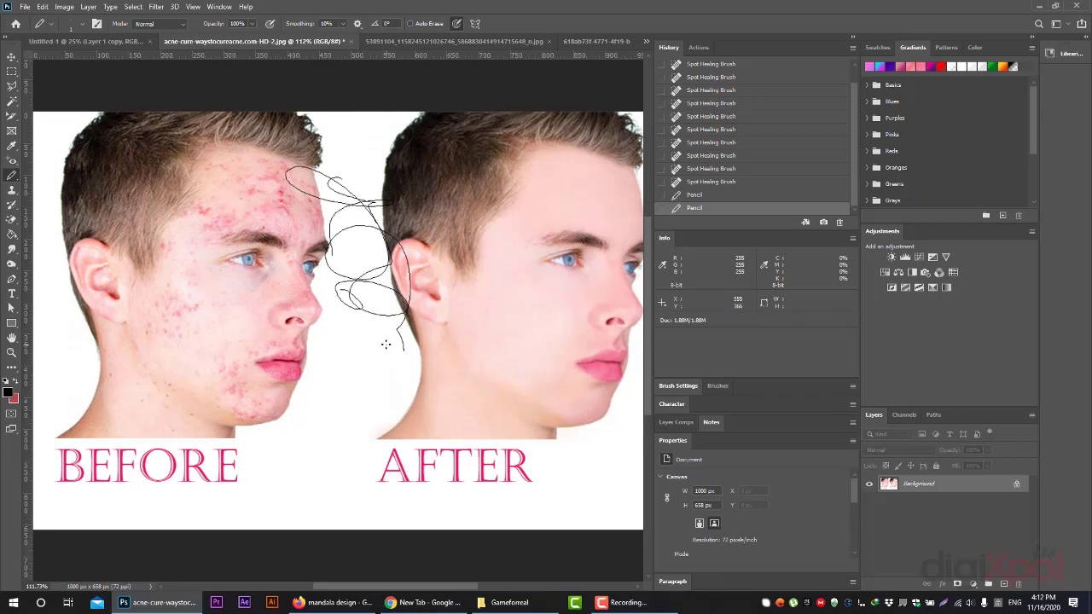
{"action": "key", "text": "ctrl+z"}
{"action": "key", "text": "ctrl+z"}
{"action": "key", "text": "ctrl+z"}
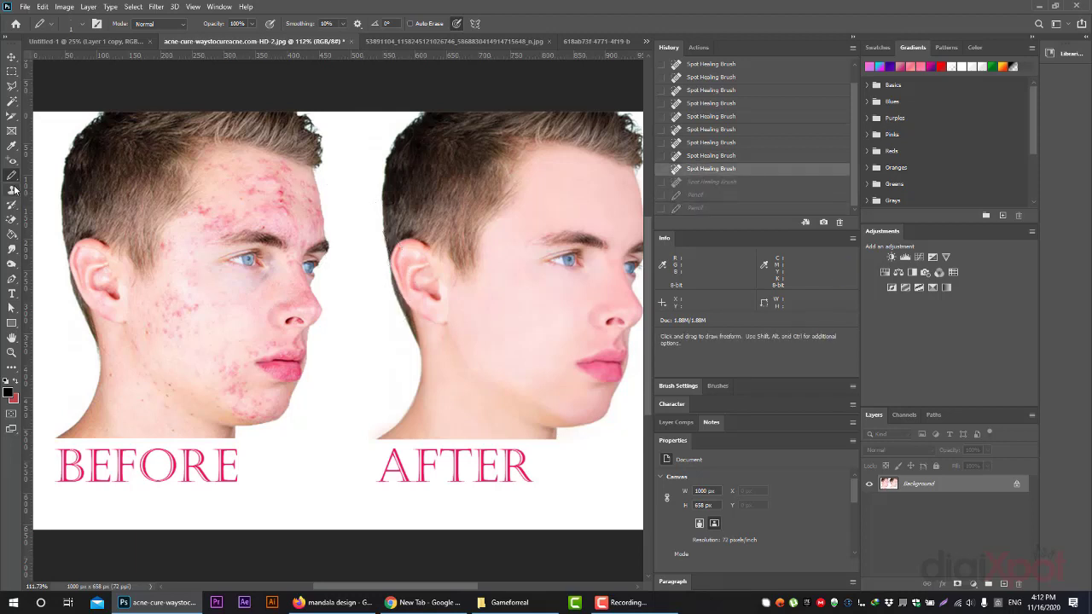
{"action": "right_click", "coordinate": [12, 175]}
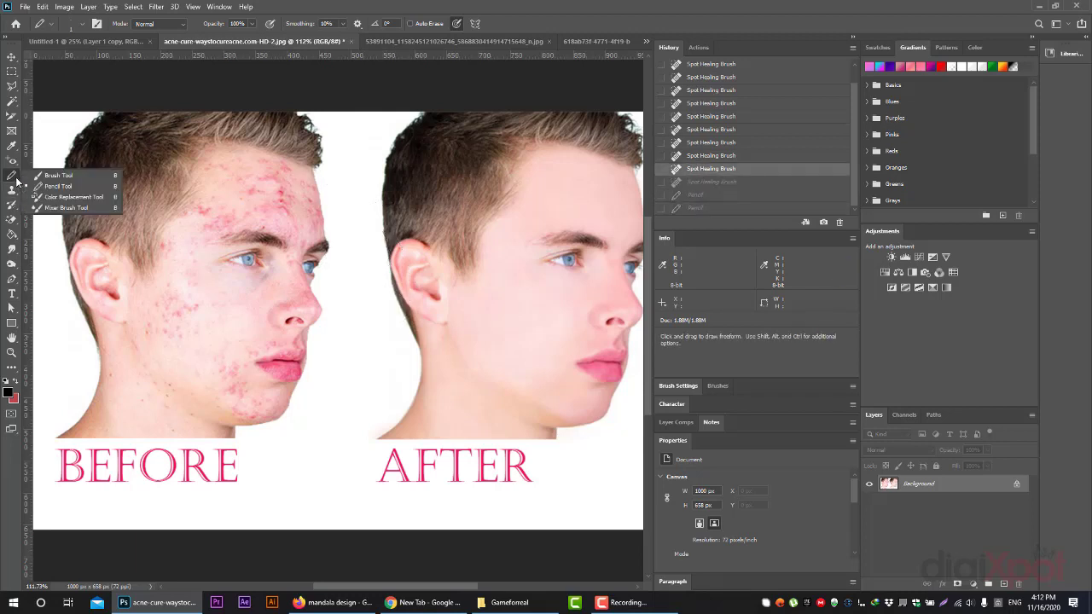
{"action": "left_click", "coordinate": [67, 198]}
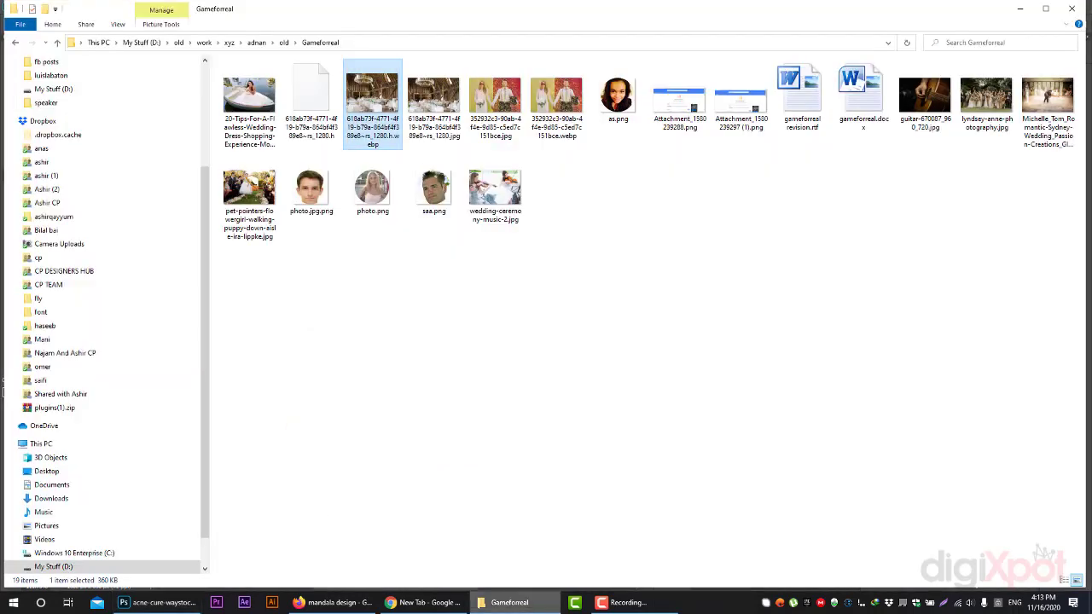
Step: Climb File Explorer up through old, adnan and xyz to work, then return to the acne image
{"action": "left_click", "coordinate": [510, 603]}
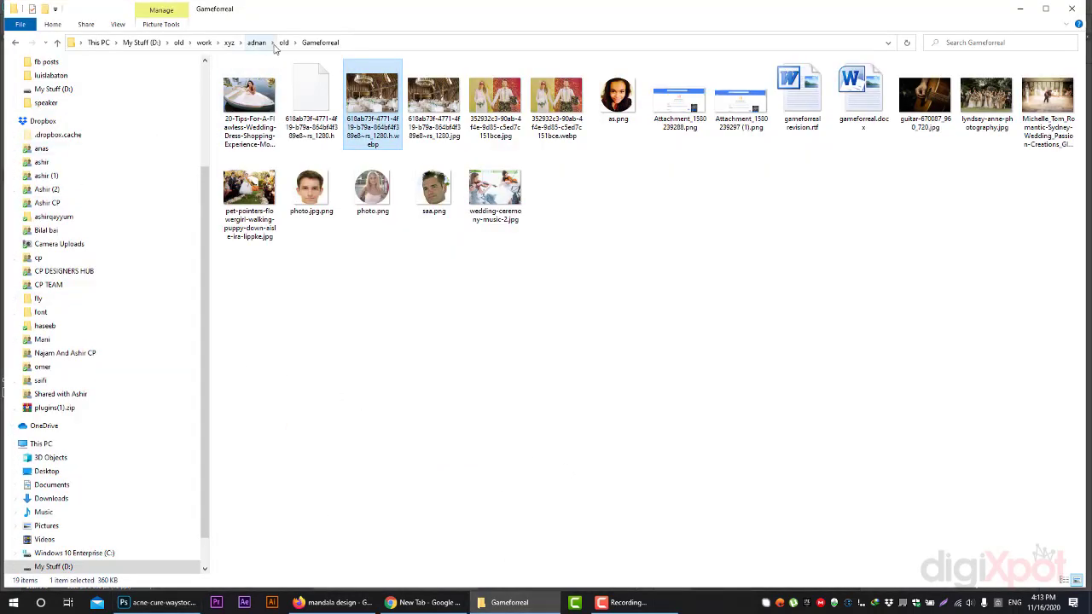
{"action": "left_click", "coordinate": [282, 43]}
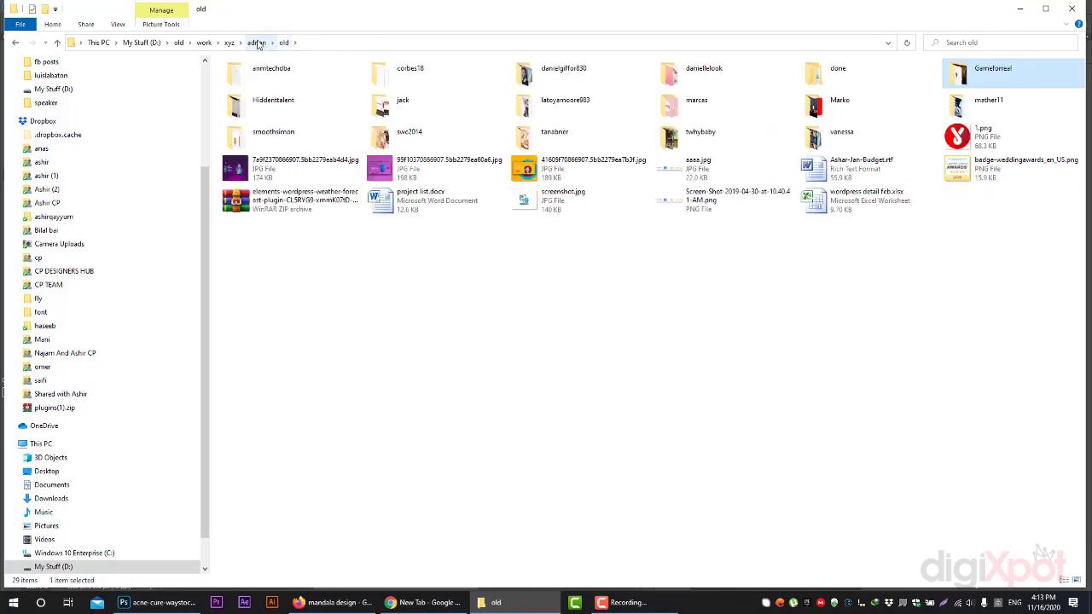
{"action": "left_click", "coordinate": [257, 43]}
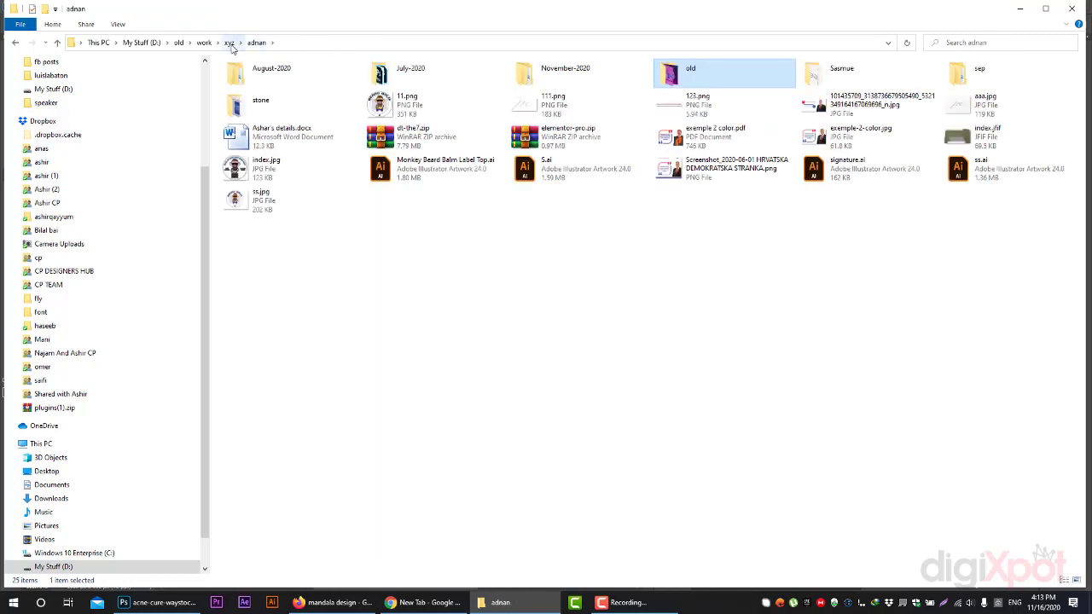
{"action": "left_click", "coordinate": [229, 43]}
{"action": "left_click", "coordinate": [204, 43]}
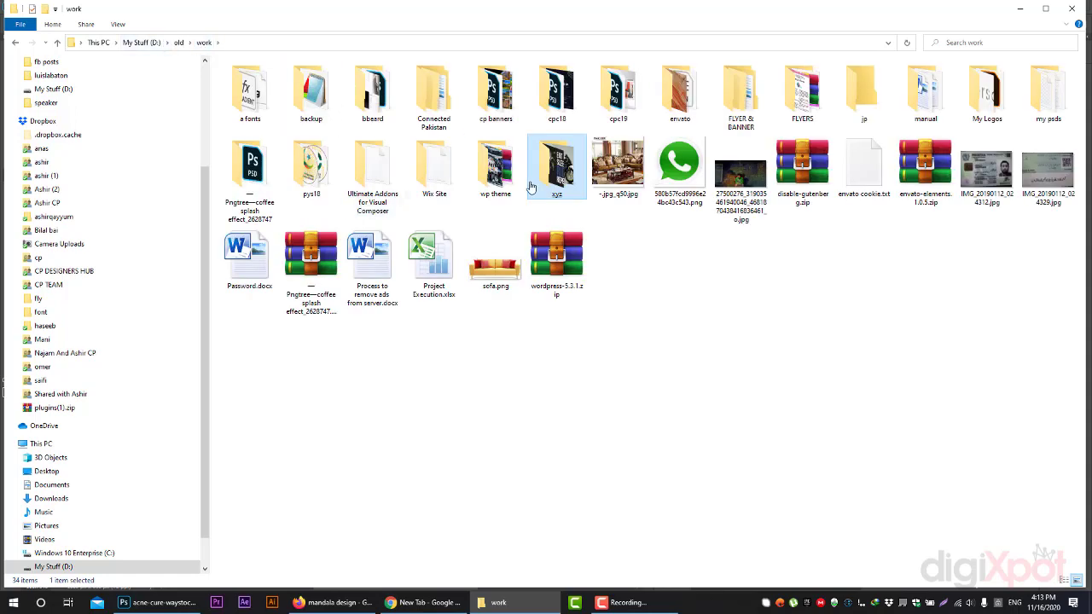
{"action": "left_click", "coordinate": [159, 603]}
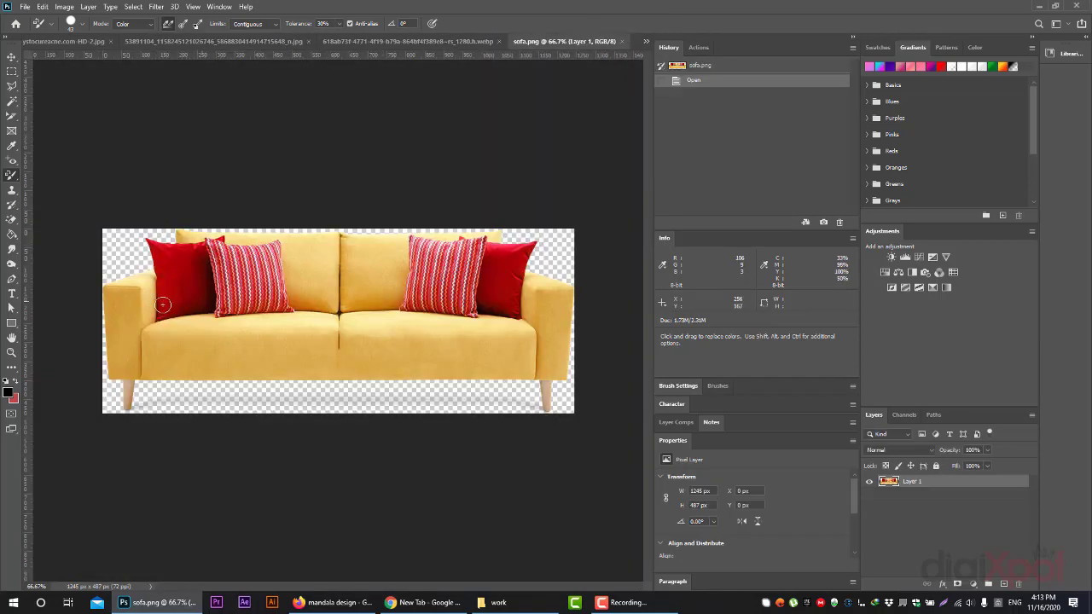
Step: Set a vivid orange foreground colour and recolour the leftmost red pillow dark brown
{"action": "left_click", "coordinate": [8, 393]}
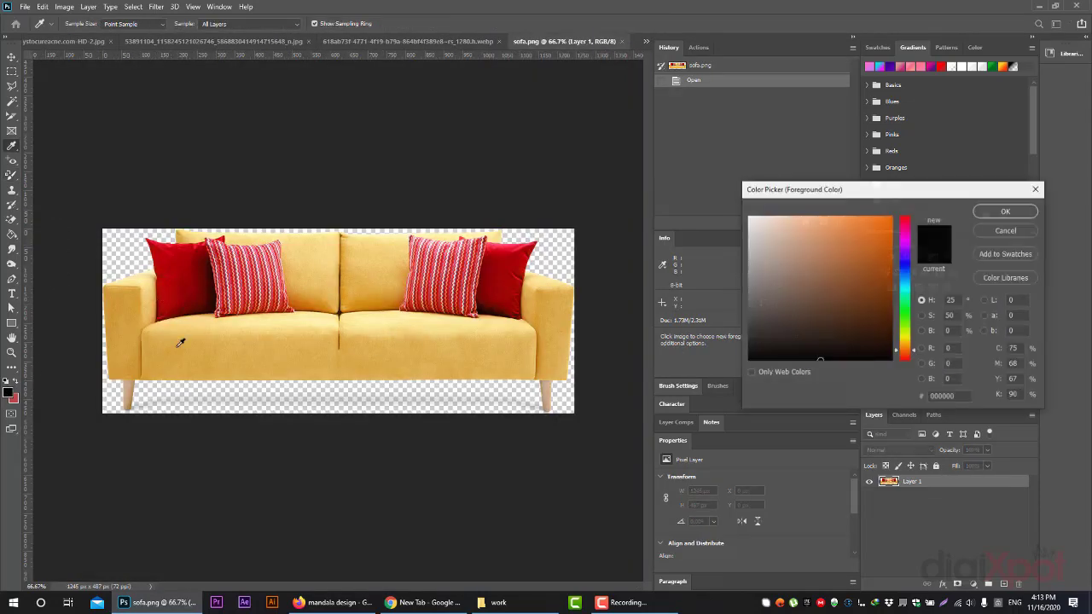
{"action": "left_click", "coordinate": [892, 262]}
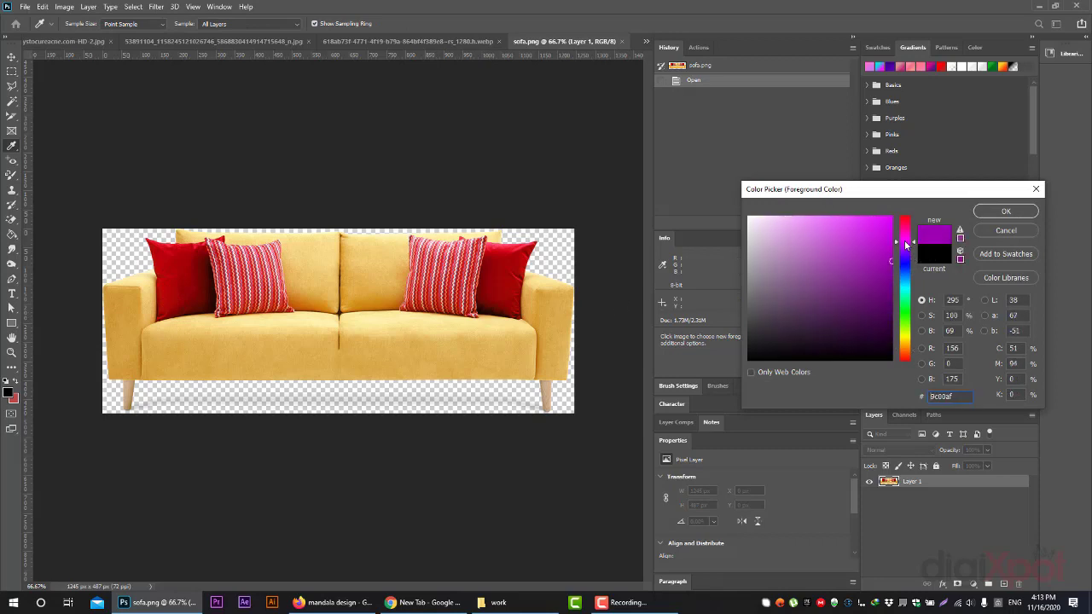
{"action": "mouse_move", "coordinate": [911, 260]}
{"action": "left_mouse_down"}
{"action": "mouse_move", "coordinate": [906, 247]}
{"action": "mouse_move", "coordinate": [904, 348]}
{"action": "left_mouse_up"}
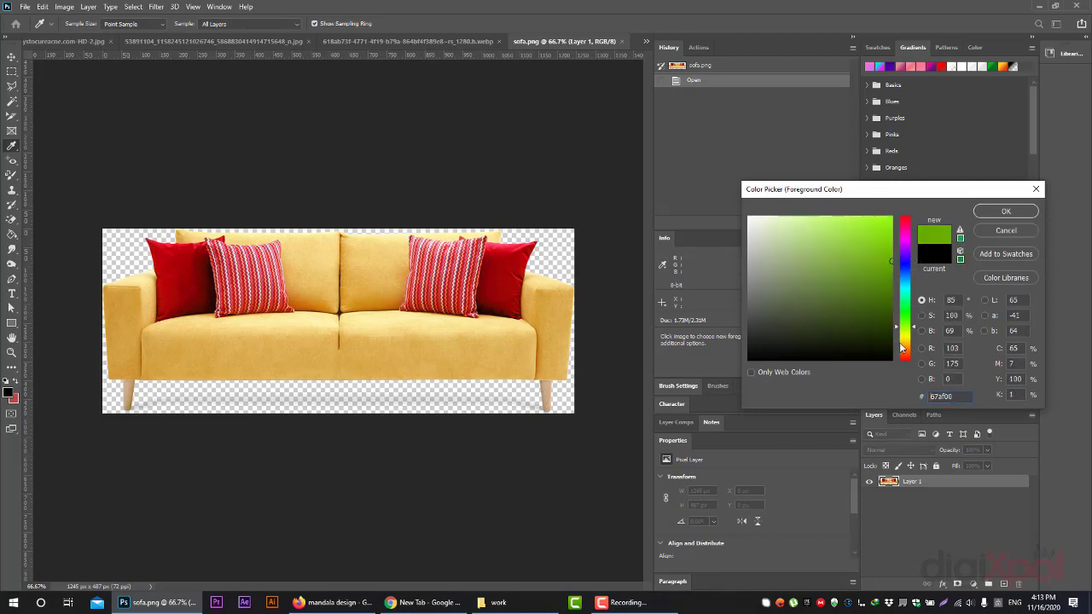
{"action": "left_click_drag", "start_coordinate": [880, 231], "coordinate": [894, 216]}
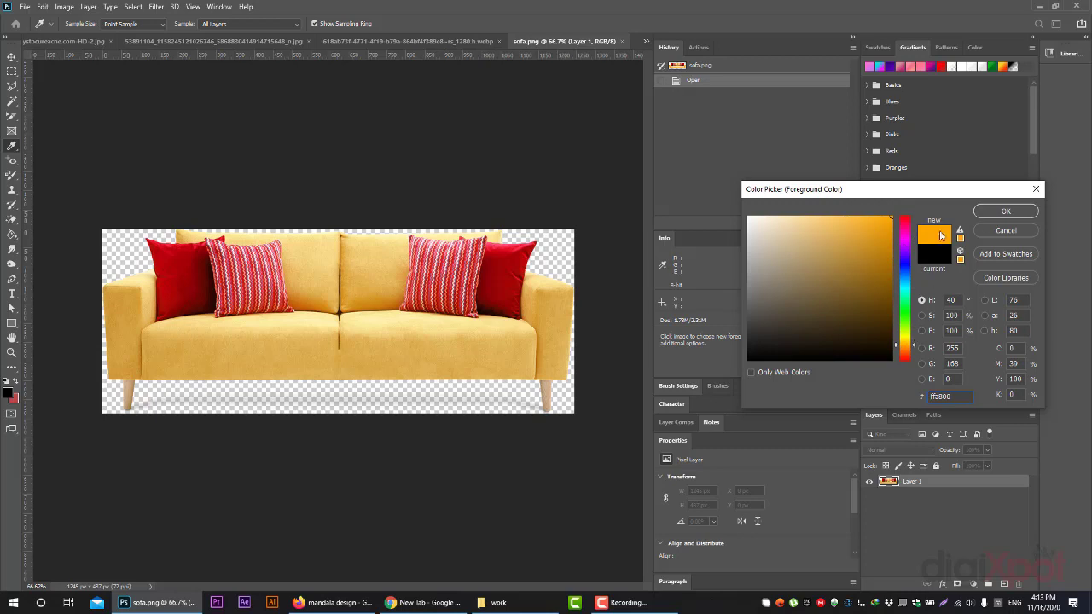
{"action": "left_click", "coordinate": [1015, 215]}
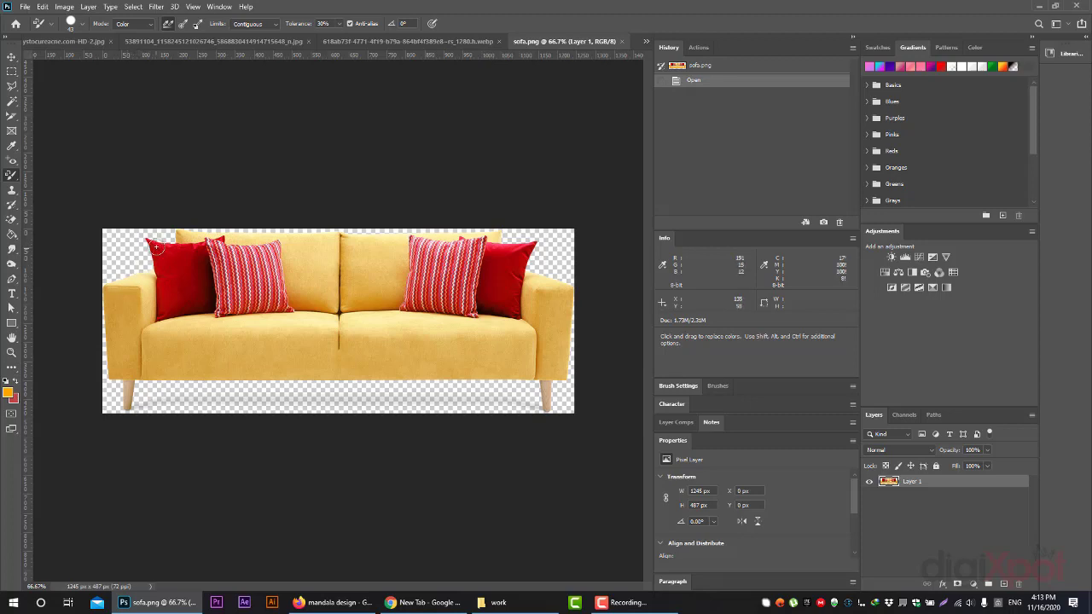
{"action": "mouse_move", "coordinate": [155, 248]}
{"action": "left_mouse_down"}
{"action": "mouse_move", "coordinate": [160, 314]}
{"action": "mouse_move", "coordinate": [207, 302]}
{"action": "mouse_move", "coordinate": [202, 276]}
{"action": "mouse_move", "coordinate": [178, 295]}
{"action": "mouse_move", "coordinate": [193, 264]}
{"action": "mouse_move", "coordinate": [177, 261]}
{"action": "mouse_move", "coordinate": [175, 271]}
{"action": "mouse_move", "coordinate": [169, 250]}
{"action": "mouse_move", "coordinate": [150, 242]}
{"action": "mouse_move", "coordinate": [206, 255]}
{"action": "mouse_move", "coordinate": [207, 269]}
{"action": "mouse_move", "coordinate": [198, 245]}
{"action": "mouse_move", "coordinate": [173, 246]}
{"action": "mouse_move", "coordinate": [222, 240]}
{"action": "left_mouse_up"}
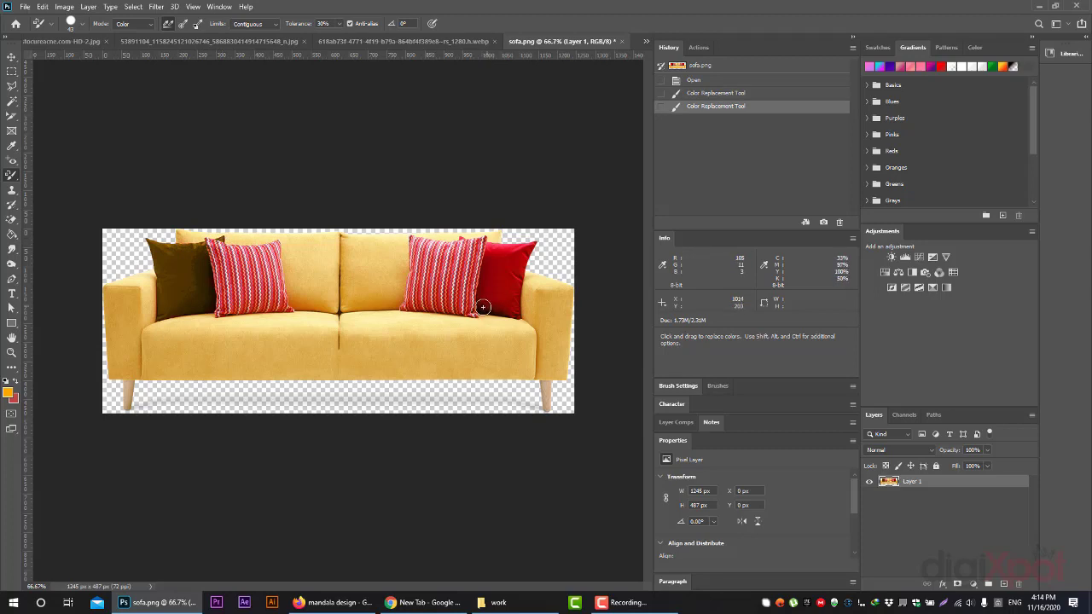
Step: Set the foreground colour to green in the Color Picker
{"action": "left_click", "coordinate": [8, 394]}
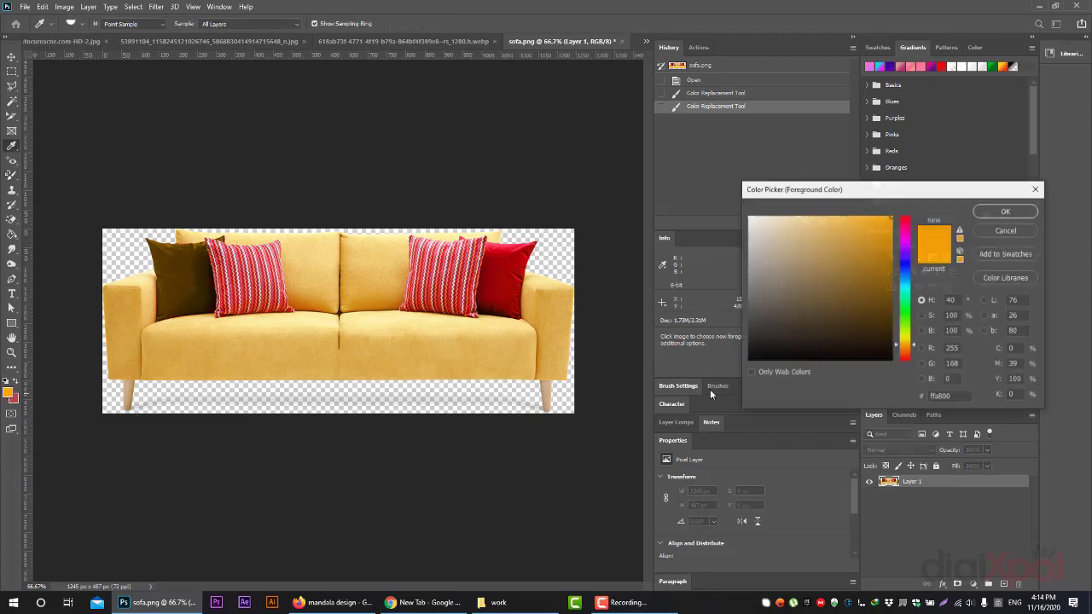
{"action": "left_click", "coordinate": [905, 330]}
{"action": "left_click_drag", "start_coordinate": [895, 297], "coordinate": [896, 256]}
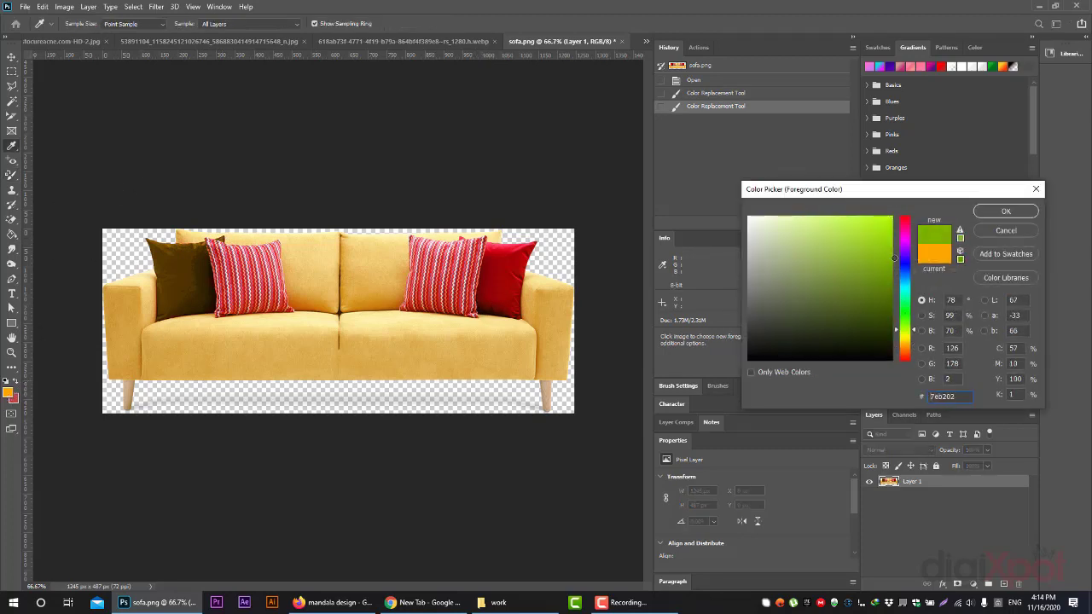
{"action": "left_click", "coordinate": [1006, 211]}
Step: Repaint the right outer pillow and then the left outer pillow green
{"action": "mouse_move", "coordinate": [521, 253]}
{"action": "left_mouse_down"}
{"action": "mouse_move", "coordinate": [513, 311]}
{"action": "mouse_move", "coordinate": [521, 248]}
{"action": "mouse_move", "coordinate": [500, 250]}
{"action": "mouse_move", "coordinate": [480, 305]}
{"action": "mouse_move", "coordinate": [503, 308]}
{"action": "mouse_move", "coordinate": [493, 244]}
{"action": "mouse_move", "coordinate": [527, 246]}
{"action": "left_mouse_up"}
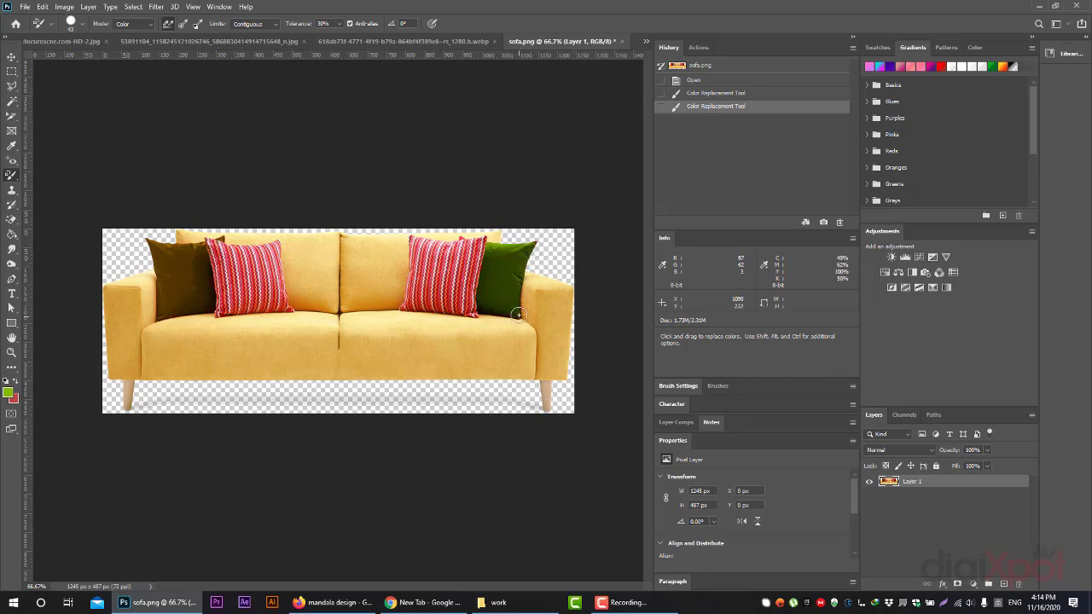
{"action": "left_click_drag", "start_coordinate": [498, 285], "coordinate": [502, 275]}
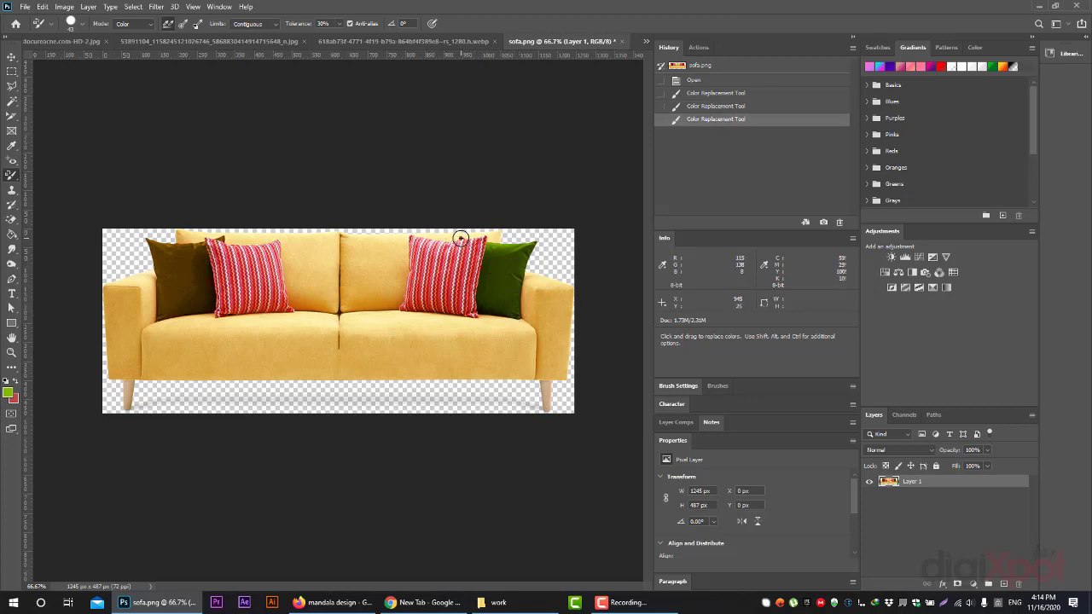
{"action": "left_click", "coordinate": [462, 238]}
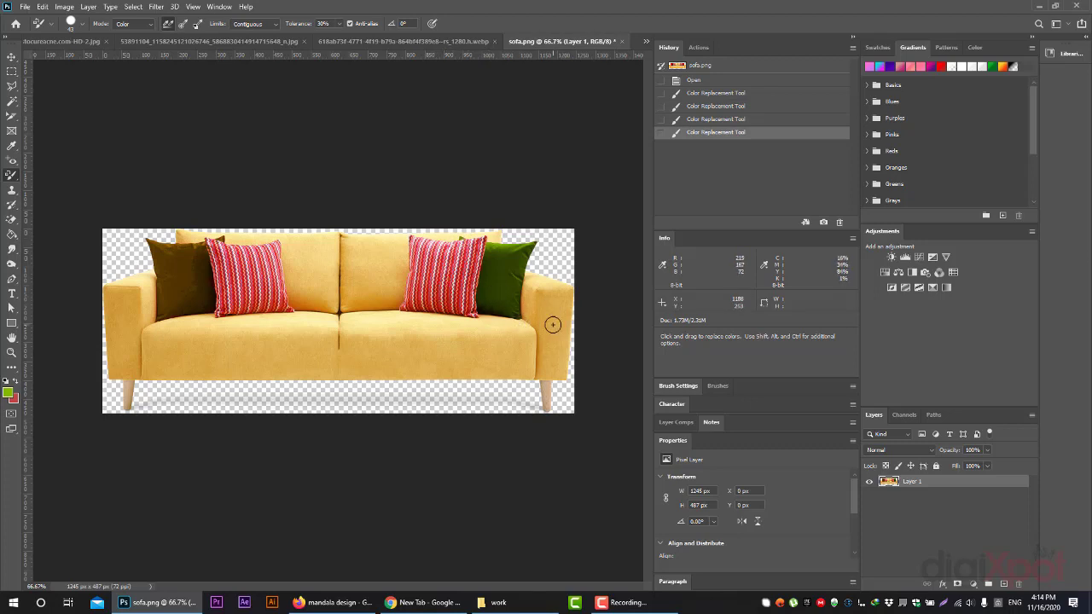
{"action": "mouse_move", "coordinate": [207, 288]}
{"action": "left_mouse_down"}
{"action": "mouse_move", "coordinate": [192, 302]}
{"action": "mouse_move", "coordinate": [160, 282]}
{"action": "mouse_move", "coordinate": [152, 245]}
{"action": "mouse_move", "coordinate": [198, 249]}
{"action": "mouse_move", "coordinate": [200, 278]}
{"action": "mouse_move", "coordinate": [187, 272]}
{"action": "mouse_move", "coordinate": [183, 298]}
{"action": "mouse_move", "coordinate": [172, 266]}
{"action": "mouse_move", "coordinate": [192, 266]}
{"action": "mouse_move", "coordinate": [201, 246]}
{"action": "mouse_move", "coordinate": [205, 291]}
{"action": "mouse_move", "coordinate": [179, 304]}
{"action": "mouse_move", "coordinate": [196, 287]}
{"action": "left_mouse_up"}
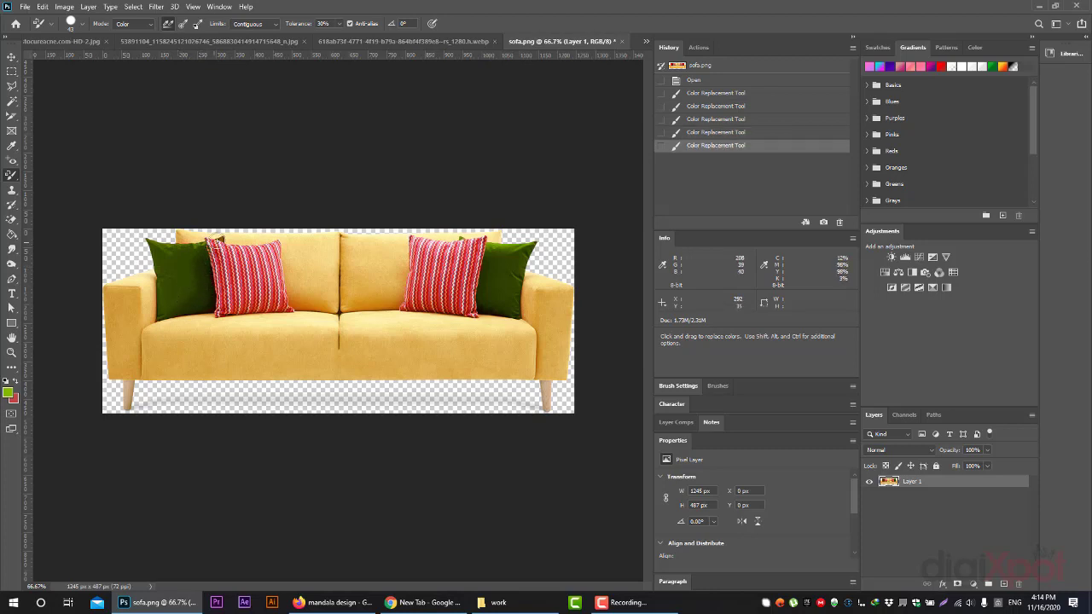
{"action": "left_click", "coordinate": [222, 238]}
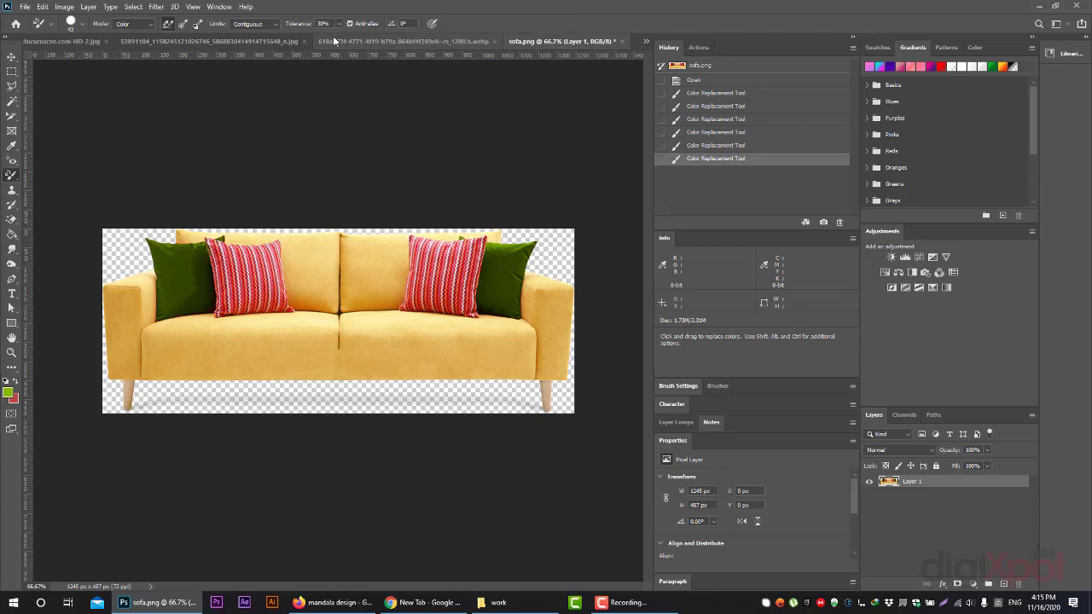
Step: Set the Color Replacement limits to Find Edges and repaint the left green pillow
{"action": "left_click", "coordinate": [264, 23]}
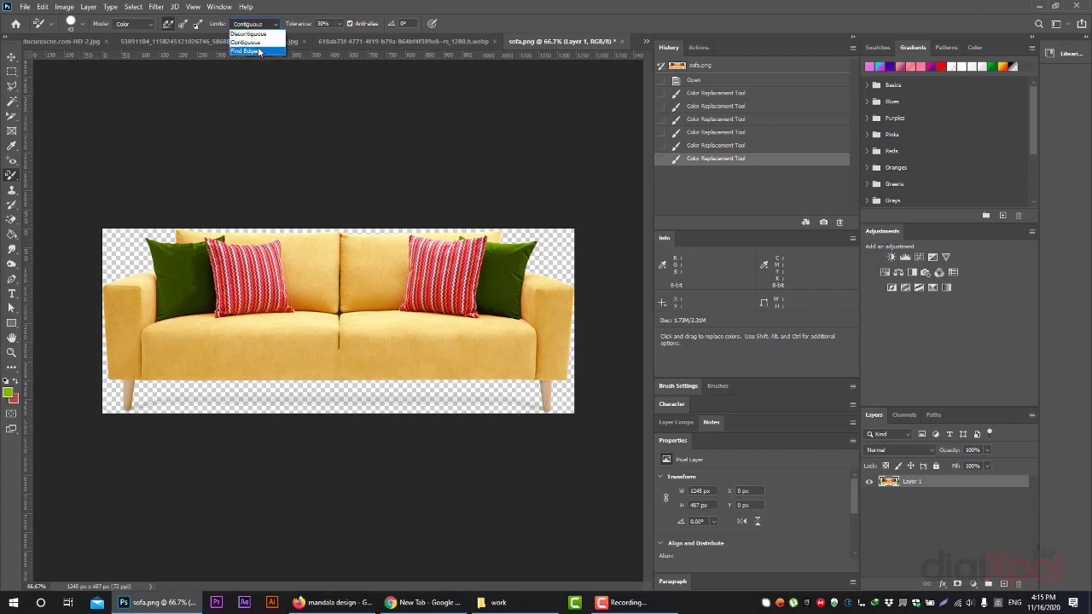
{"action": "left_click", "coordinate": [261, 43]}
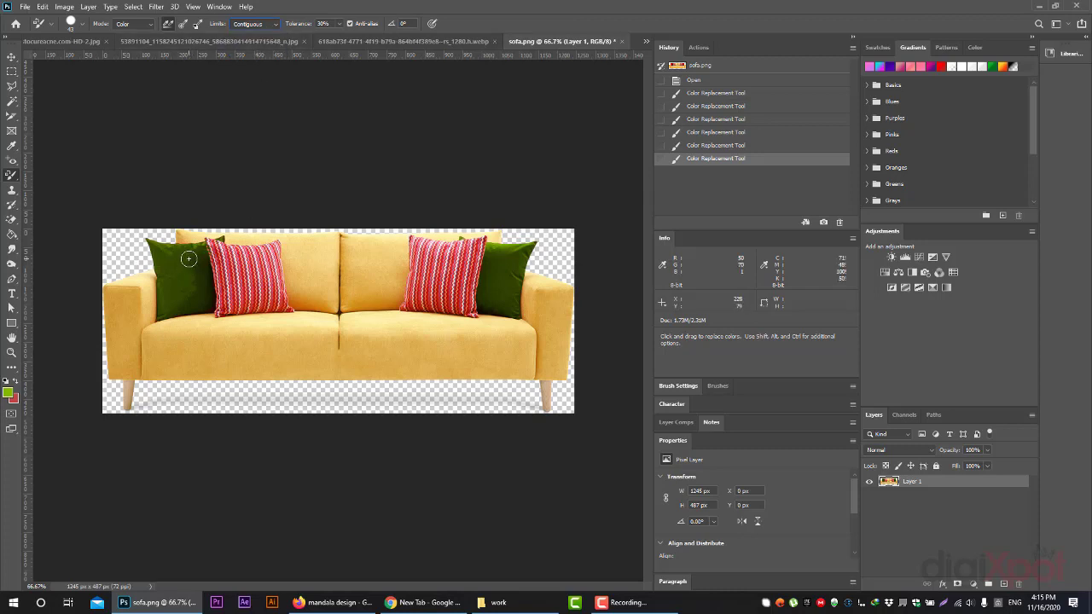
{"action": "left_click", "coordinate": [251, 25]}
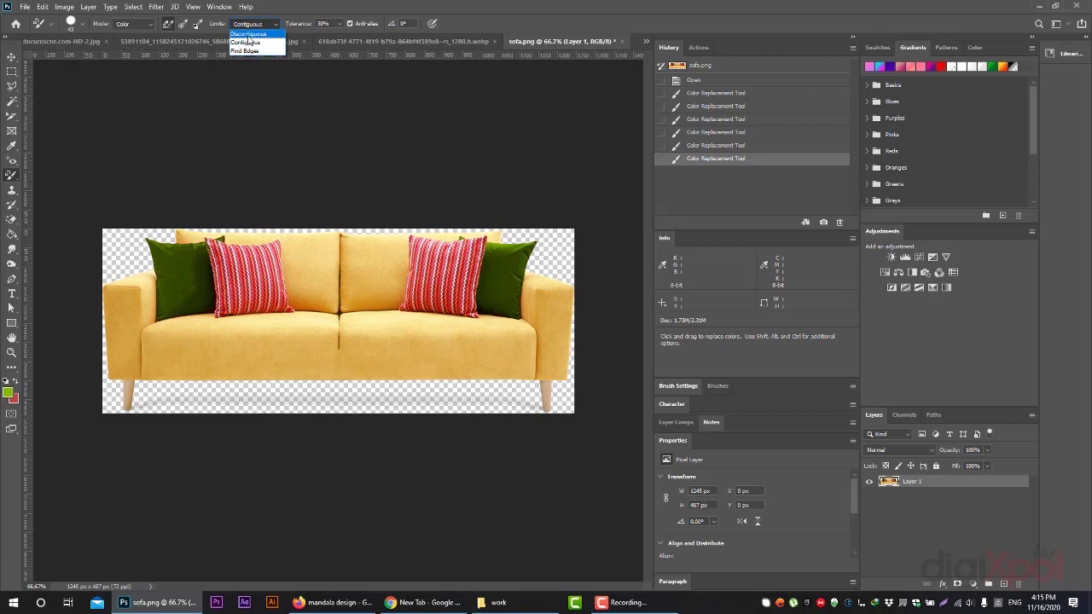
{"action": "left_click", "coordinate": [244, 51]}
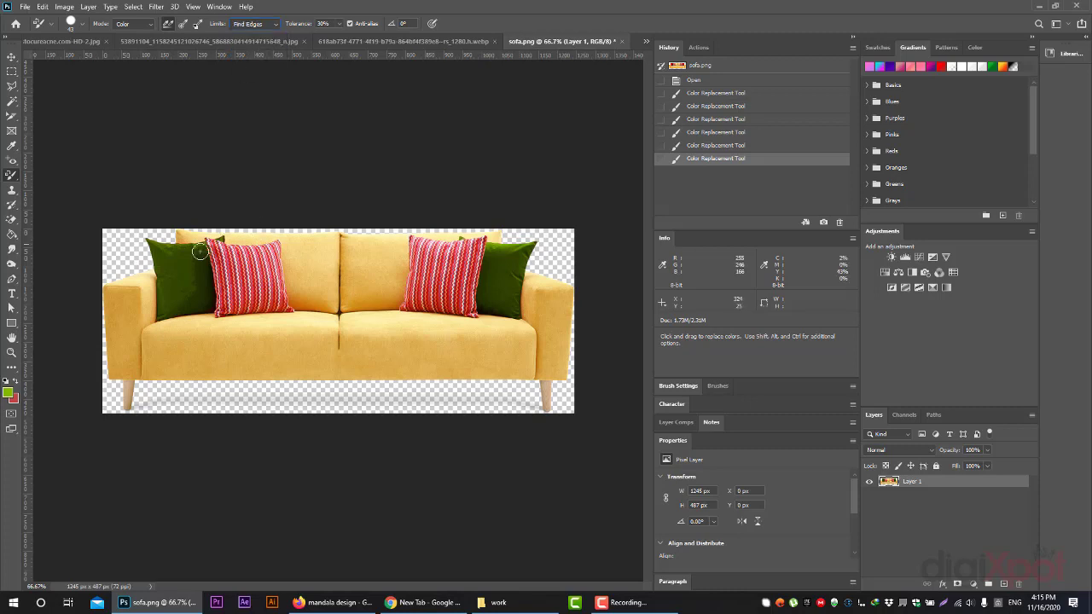
{"action": "left_click_drag", "start_coordinate": [199, 269], "coordinate": [194, 277]}
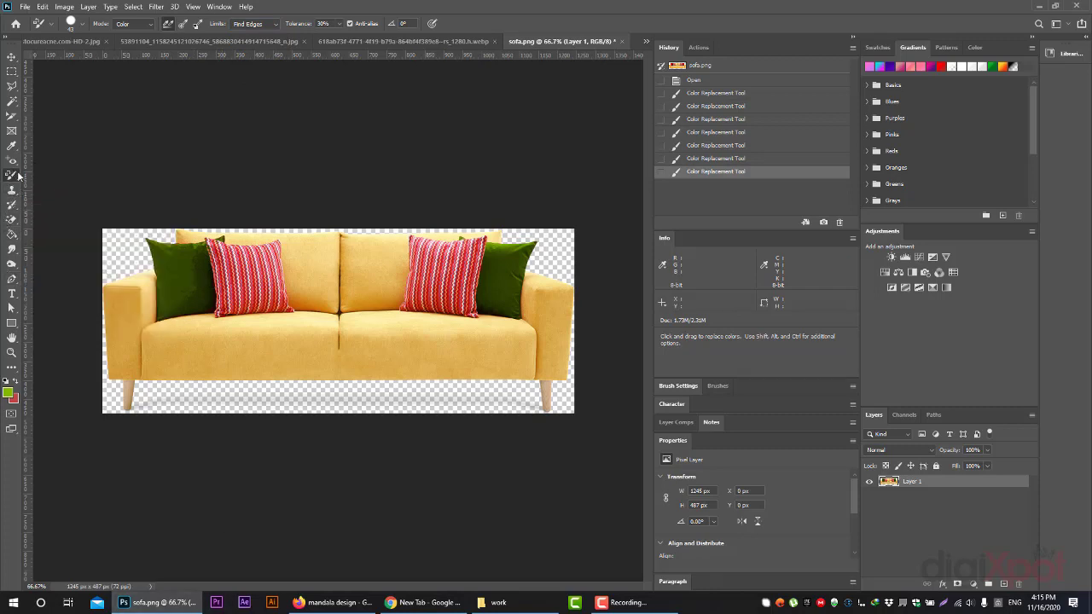
{"action": "right_click", "coordinate": [18, 177]}
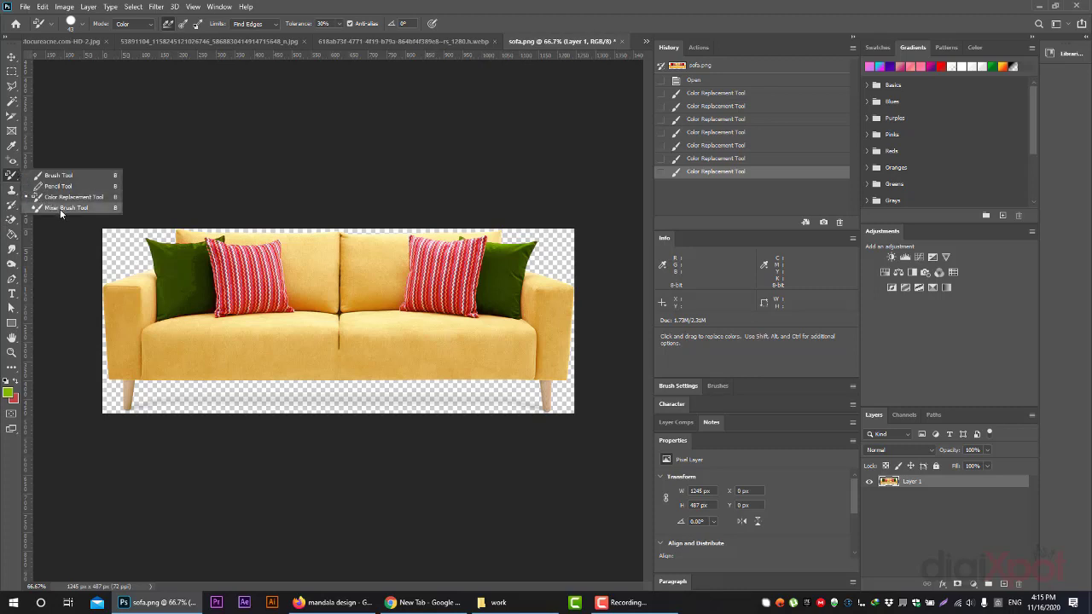
Step: With the Mixer Brush and a foliage preset, smear green strokes across the sofa and canvas
{"action": "left_click", "coordinate": [59, 209]}
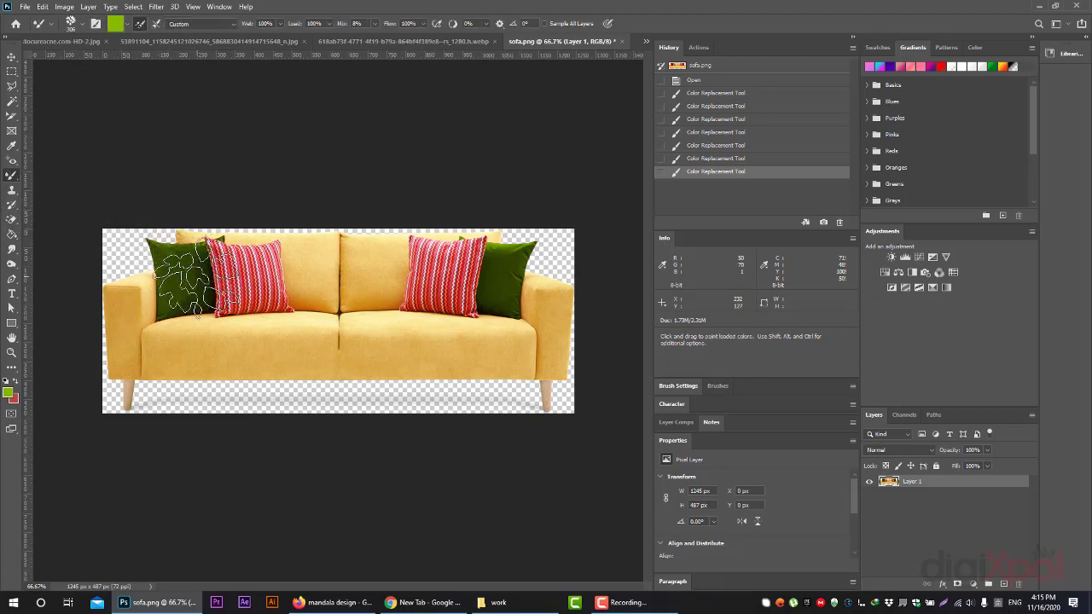
{"action": "left_click_drag", "start_coordinate": [211, 289], "coordinate": [256, 294]}
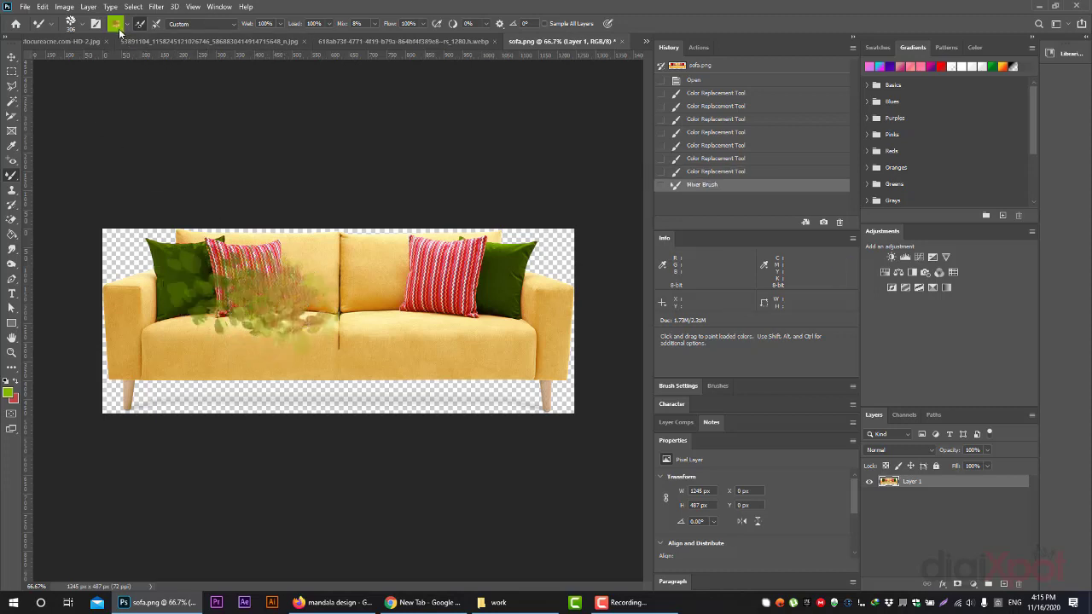
{"action": "left_click", "coordinate": [69, 27]}
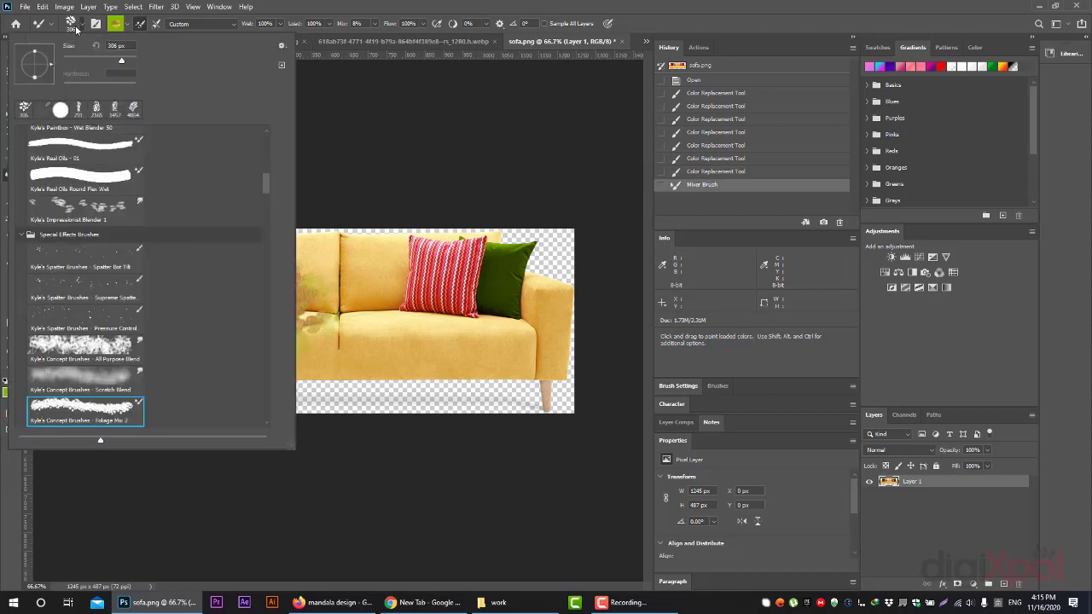
{"action": "key", "text": "Return"}
{"action": "mouse_move", "coordinate": [337, 269]}
{"action": "left_mouse_down"}
{"action": "mouse_move", "coordinate": [474, 351]}
{"action": "mouse_move", "coordinate": [370, 399]}
{"action": "mouse_move", "coordinate": [128, 380]}
{"action": "mouse_move", "coordinate": [469, 232]}
{"action": "left_mouse_up"}
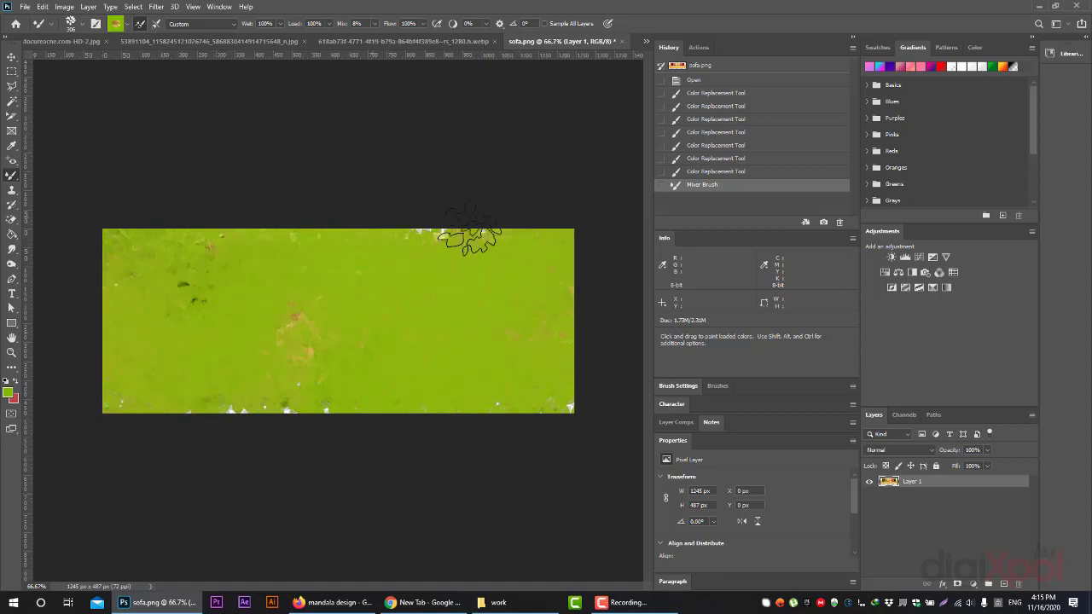
{"action": "left_click_drag", "start_coordinate": [470, 233], "coordinate": [137, 290]}
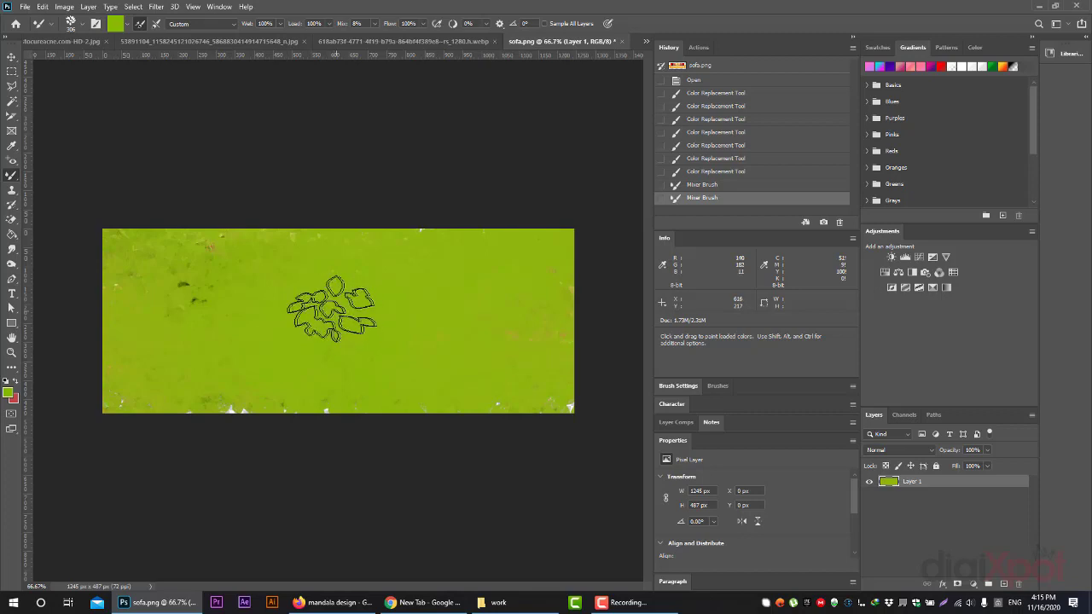
{"action": "left_click_drag", "start_coordinate": [319, 312], "coordinate": [482, 329]}
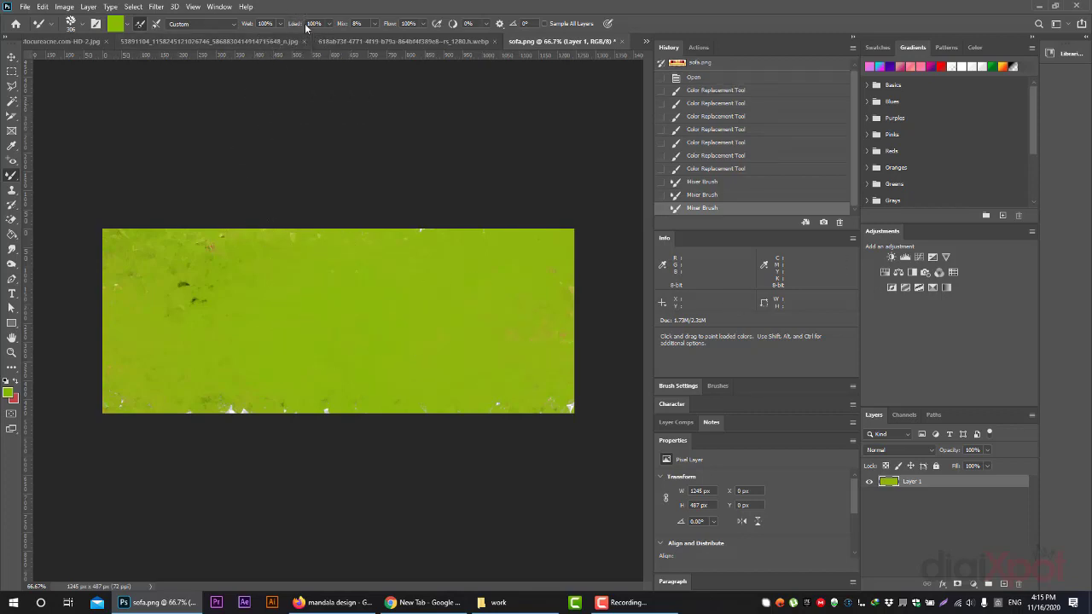
Step: Adjust the Mixer Brush Wet and Load amounts and smear away dark specks on the left
{"action": "left_click", "coordinate": [278, 27]}
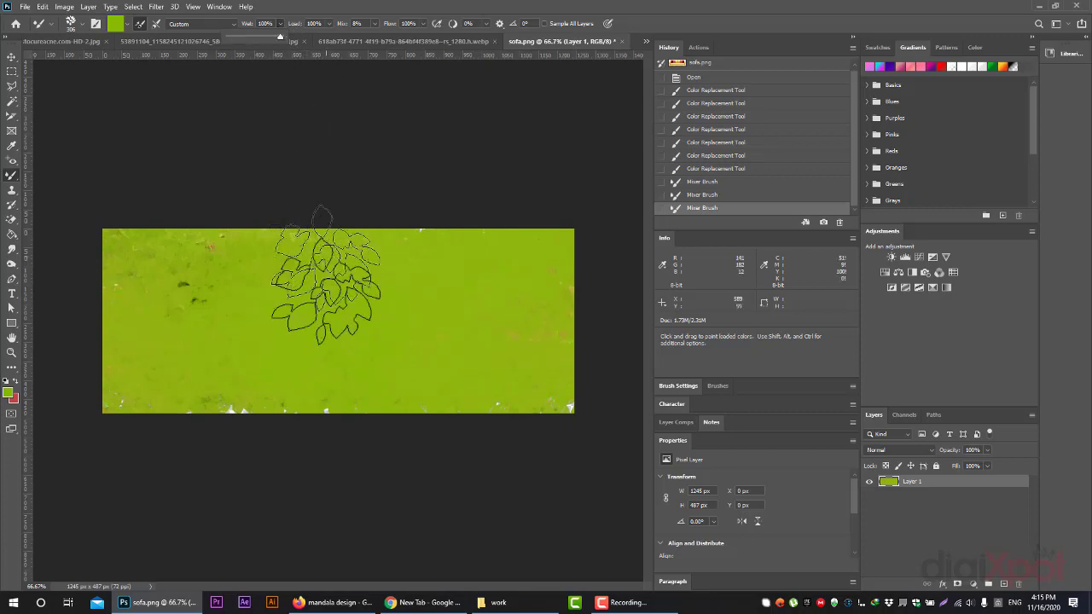
{"action": "left_click", "coordinate": [329, 24]}
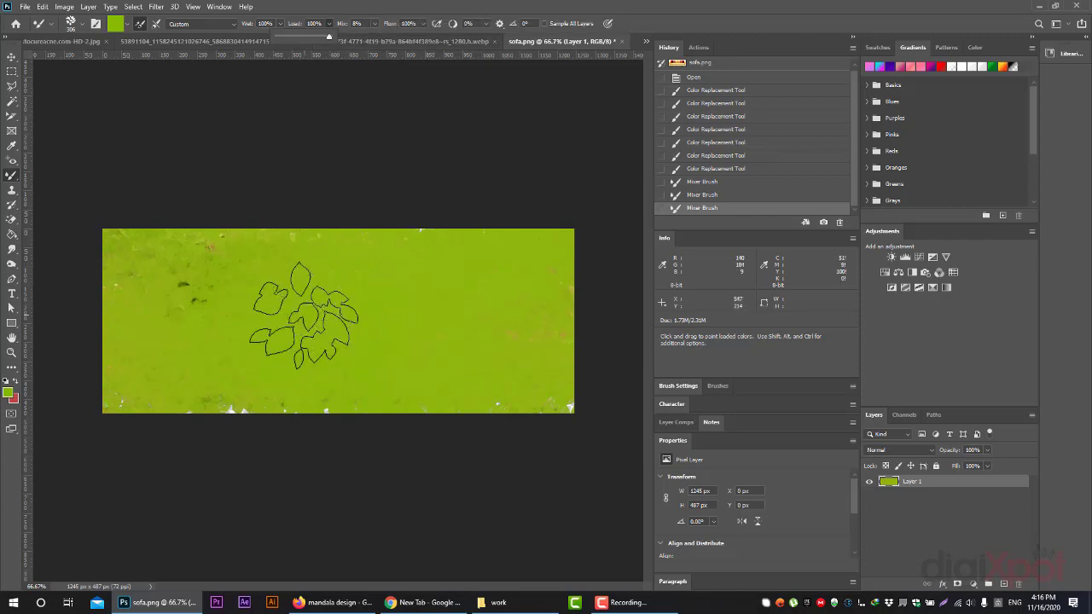
{"action": "left_click_drag", "start_coordinate": [171, 256], "coordinate": [247, 396]}
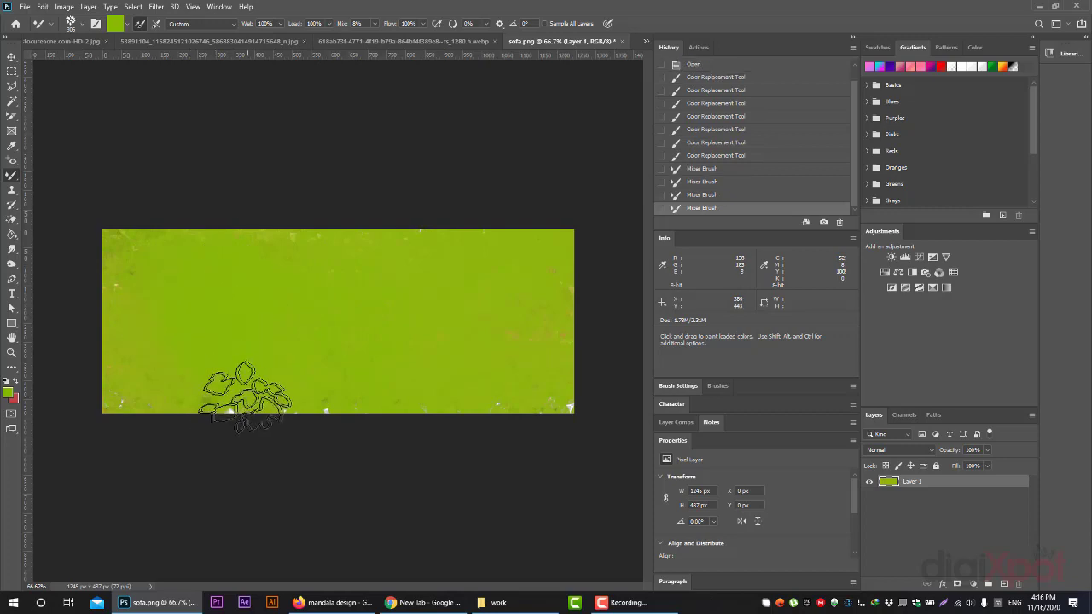
Step: Browse the painting tool flyout, trying the Clone Stamp and returning to the Mixer Brush
{"action": "right_click", "coordinate": [14, 179]}
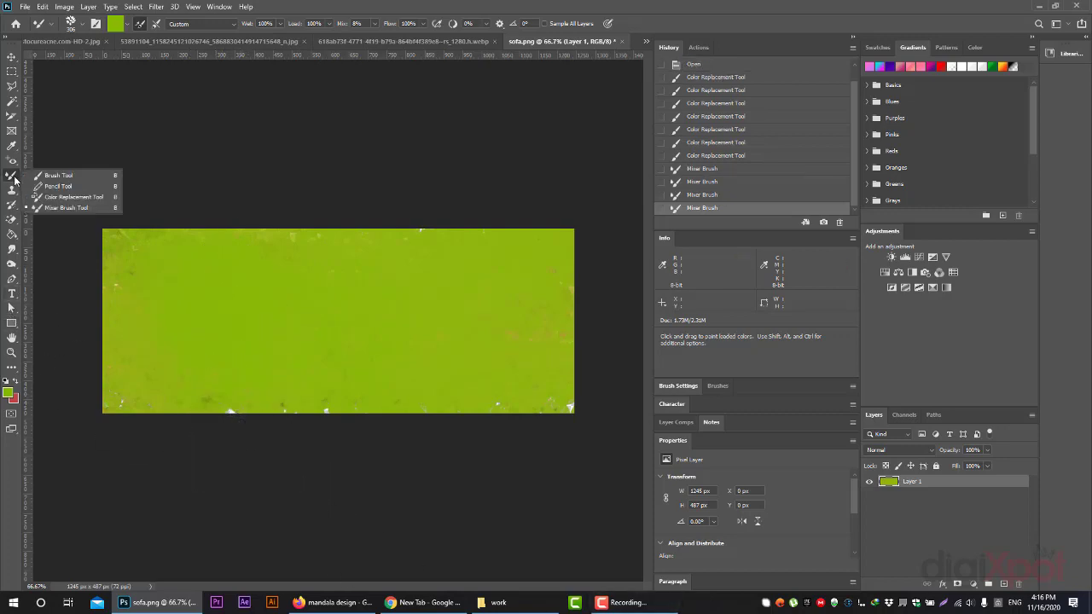
{"action": "right_click", "coordinate": [13, 178]}
{"action": "right_click", "coordinate": [14, 180]}
{"action": "right_click", "coordinate": [15, 189]}
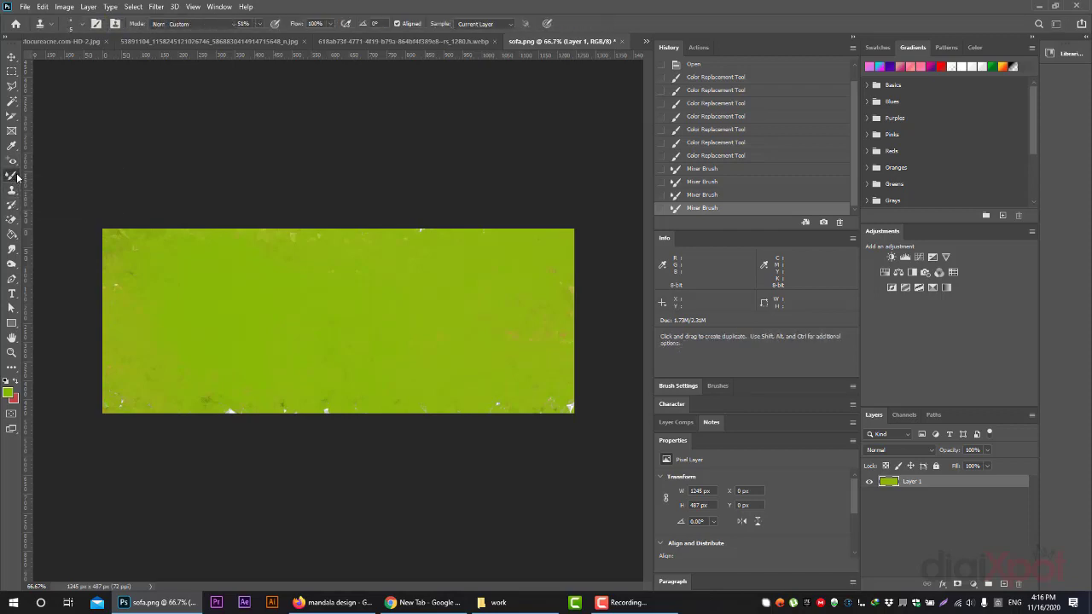
{"action": "right_click", "coordinate": [17, 191]}
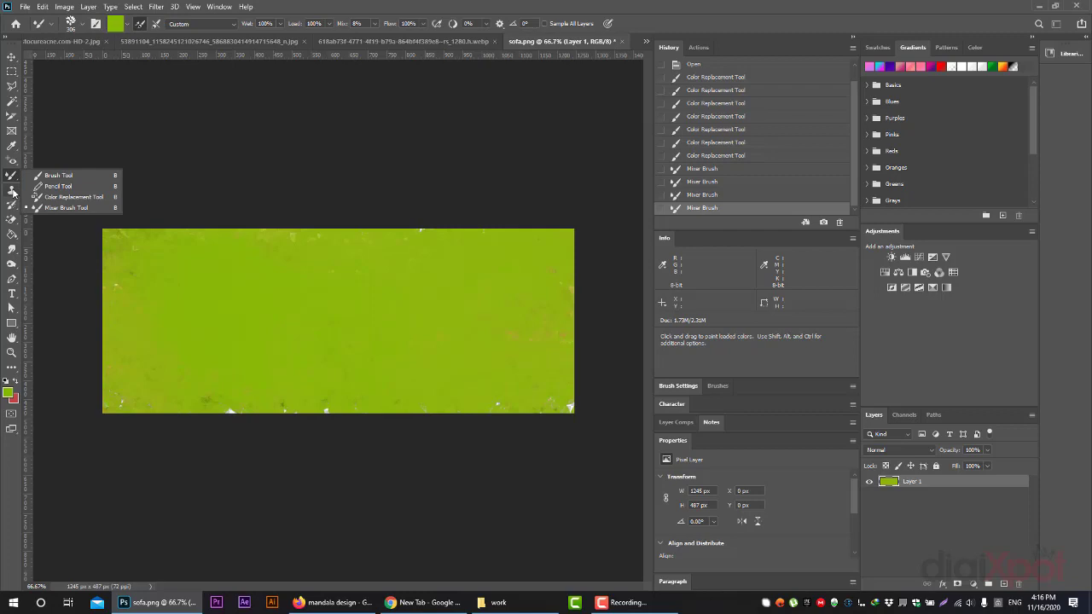
{"action": "left_click", "coordinate": [14, 193]}
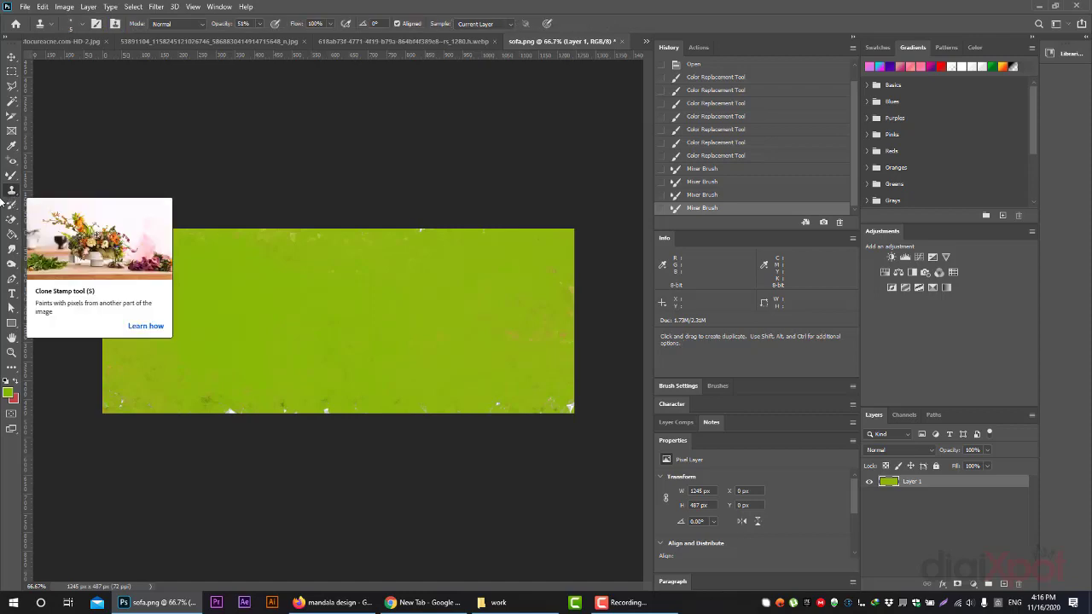
{"action": "left_click", "coordinate": [13, 177]}
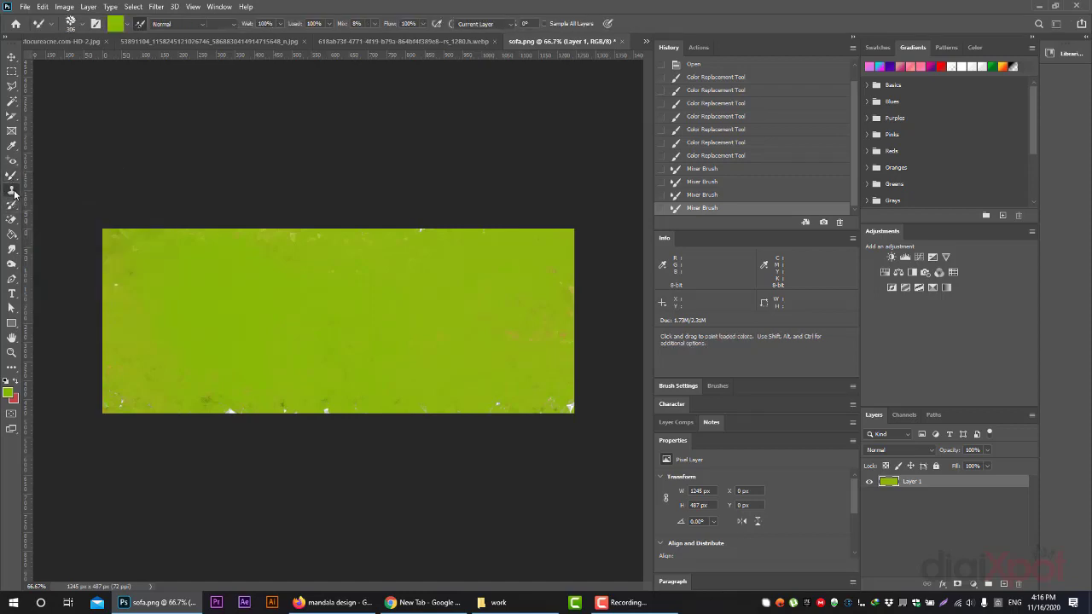
Step: Switch between Clone Stamp and Mixer Brush, then pick from the healing and red-eye tool group
{"action": "right_click", "coordinate": [13, 179]}
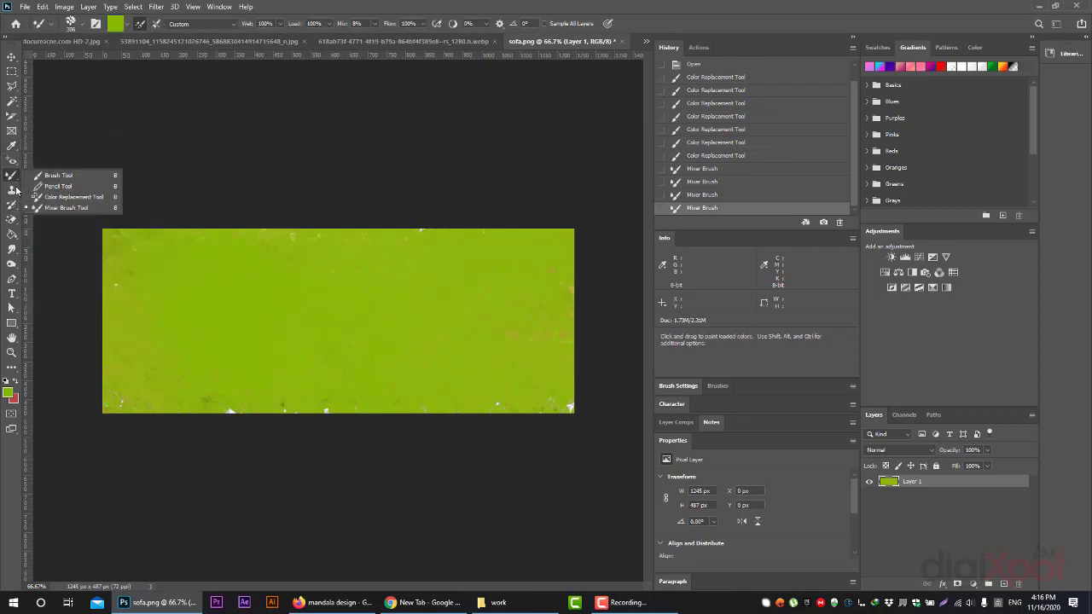
{"action": "left_click", "coordinate": [15, 189]}
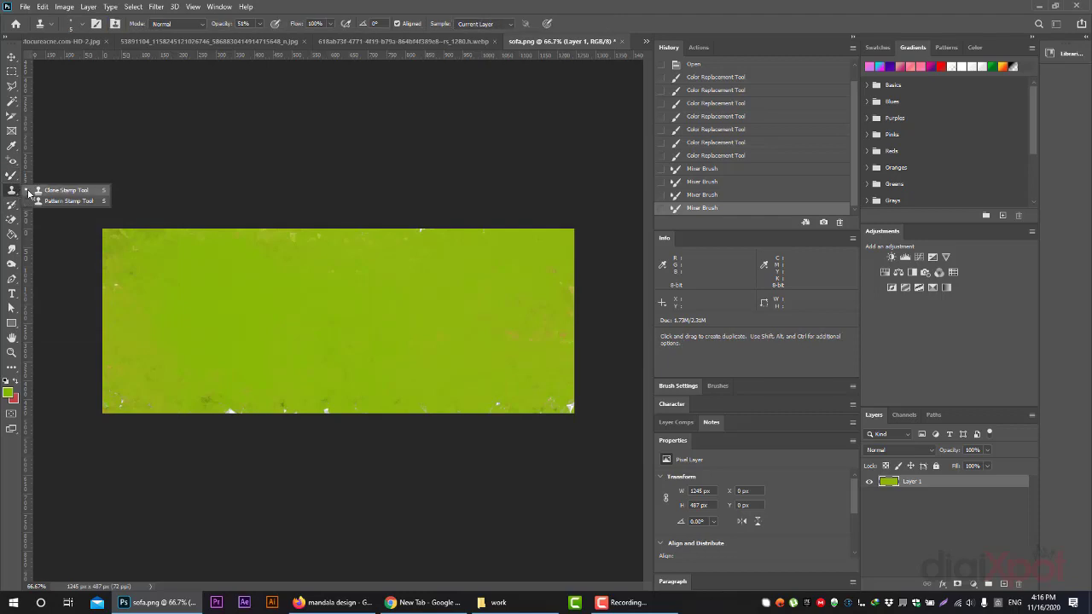
{"action": "left_click", "coordinate": [34, 201]}
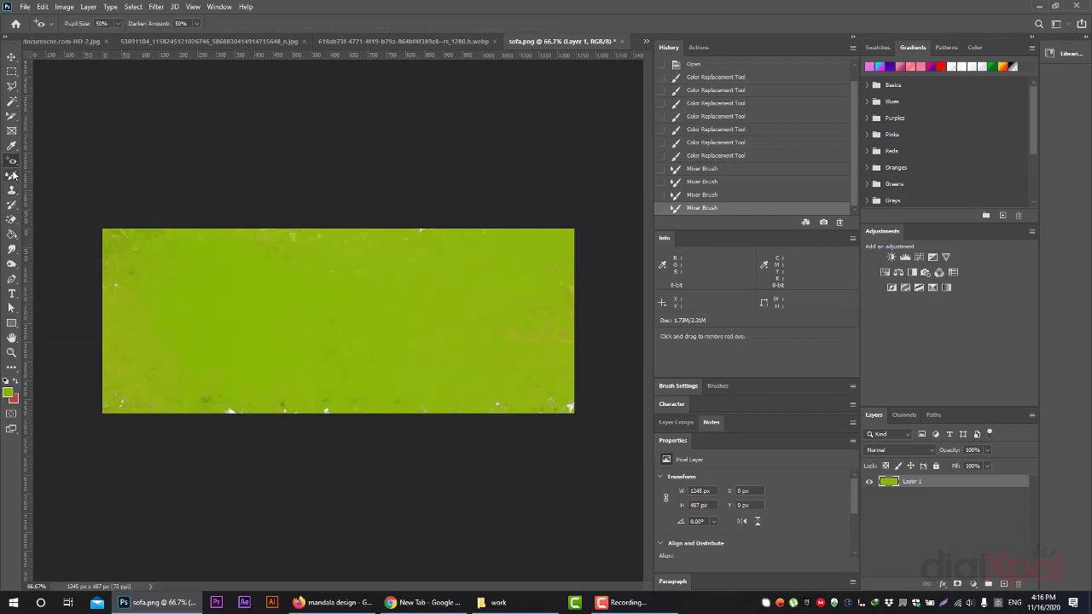
{"action": "left_click", "coordinate": [11, 175]}
{"action": "left_click", "coordinate": [12, 160]}
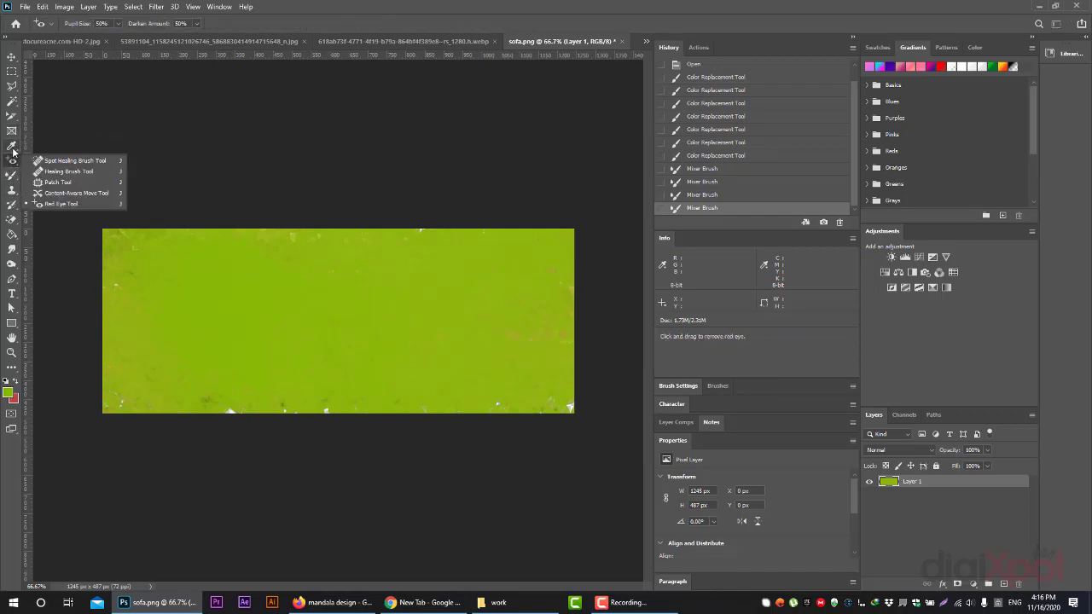
{"action": "left_click", "coordinate": [361, 42]}
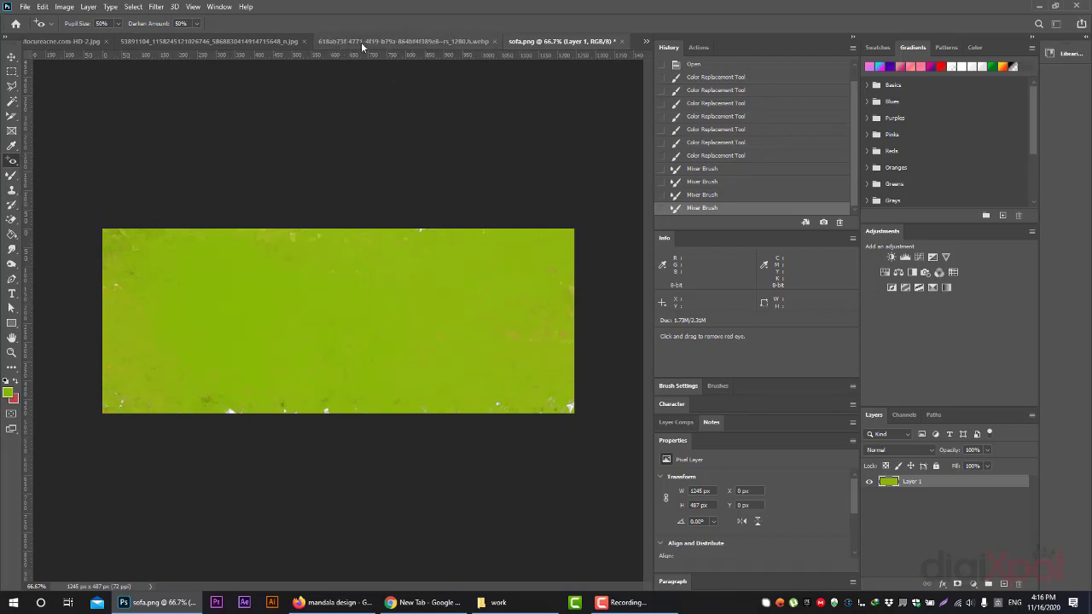
Step: Cycle document tabs through the acne and Untitled-1 images to the PAKISTAN digiXpot design
{"action": "left_click", "coordinate": [253, 40]}
{"action": "left_click", "coordinate": [152, 42]}
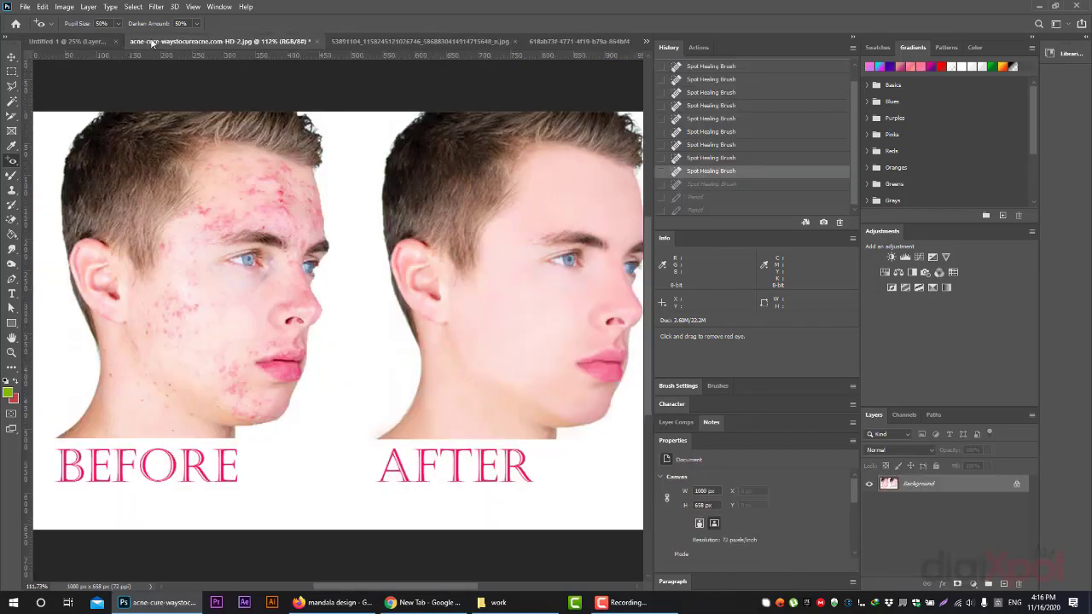
{"action": "left_click", "coordinate": [72, 41]}
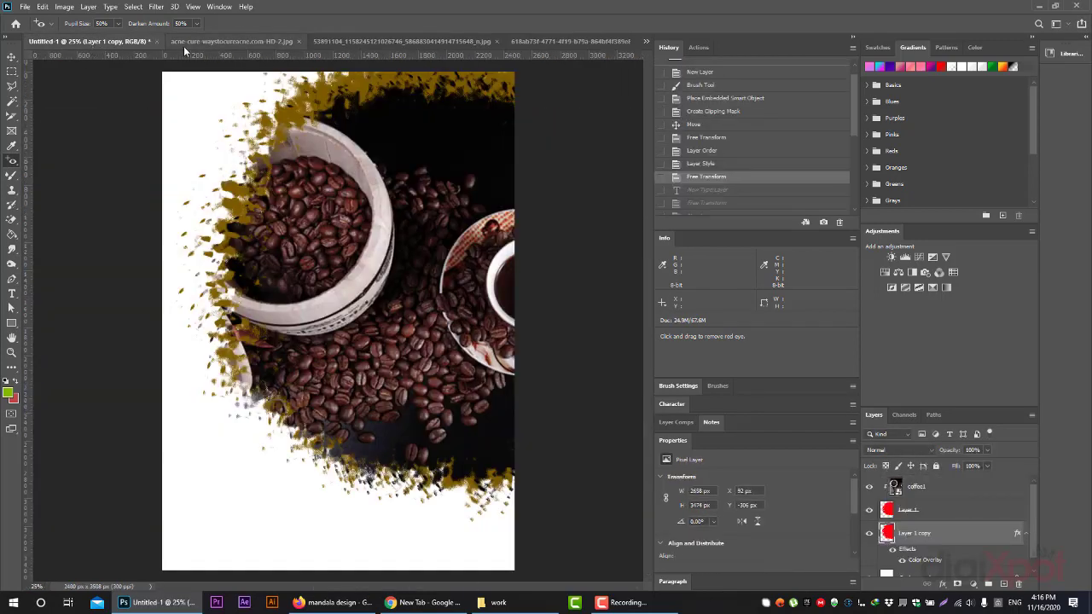
{"action": "left_click", "coordinate": [339, 43]}
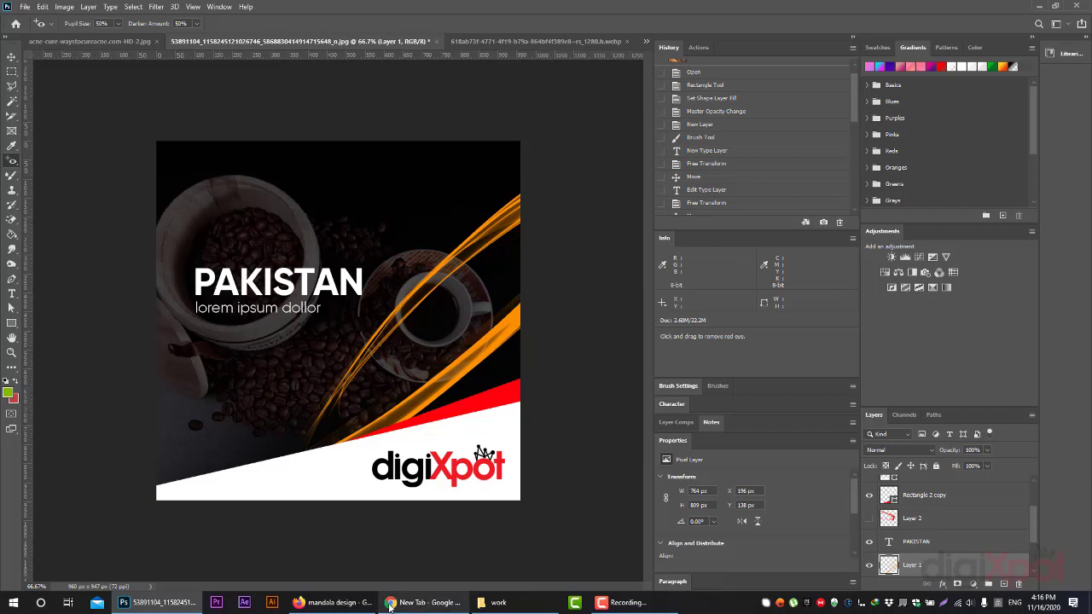
{"action": "left_click", "coordinate": [333, 602]}
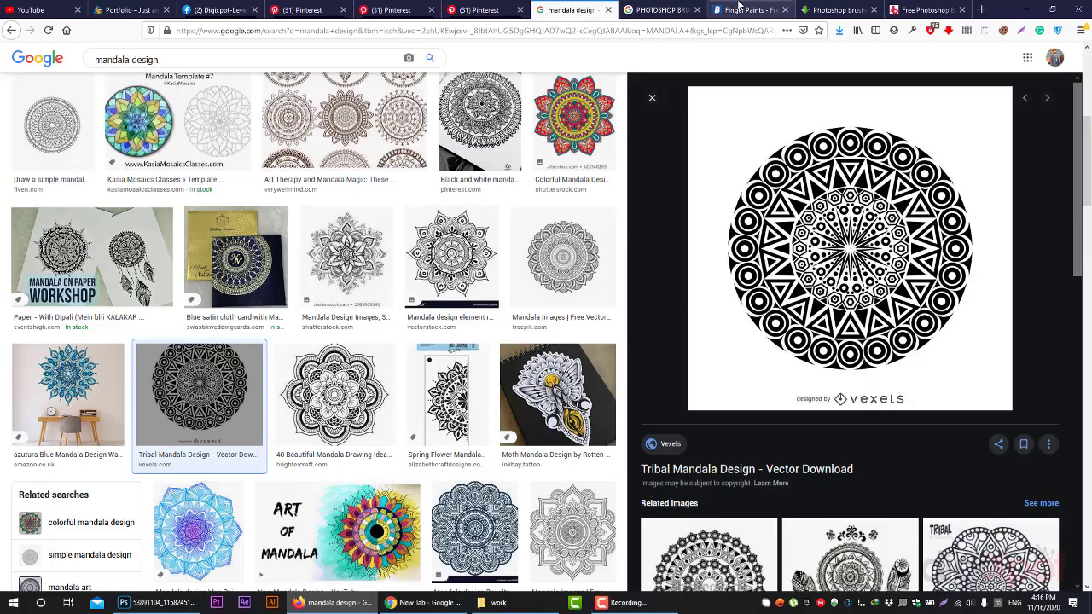
{"action": "left_click", "coordinate": [674, 9]}
{"action": "scroll", "coordinate": [274, 241], "scroll_direction": "up", "scroll_amount": 2}
{"action": "scroll", "coordinate": [302, 248], "scroll_direction": "up", "scroll_amount": 2}
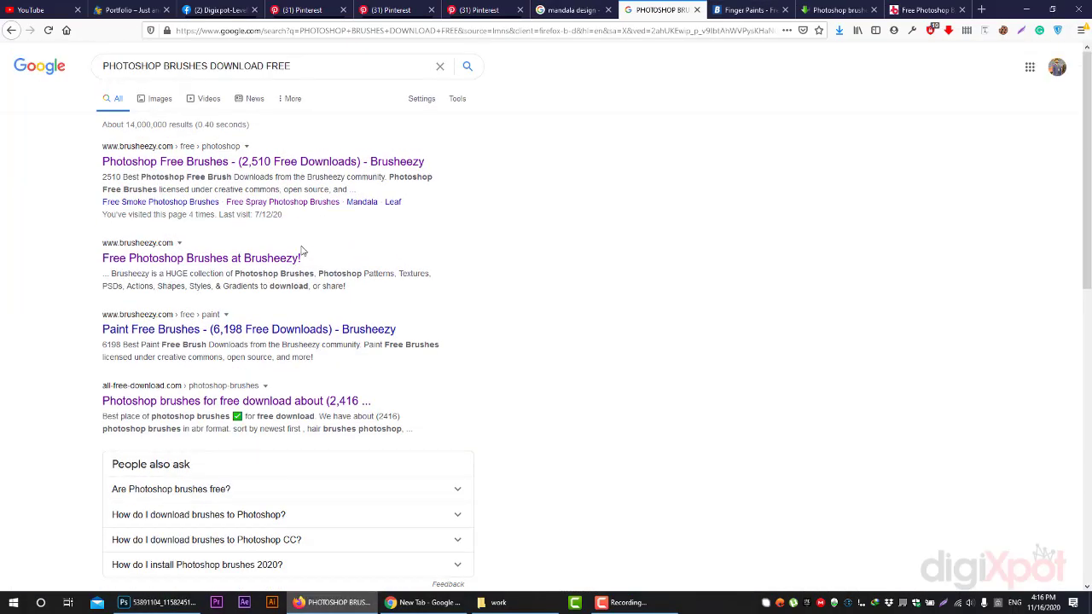
{"action": "left_click", "coordinate": [152, 599]}
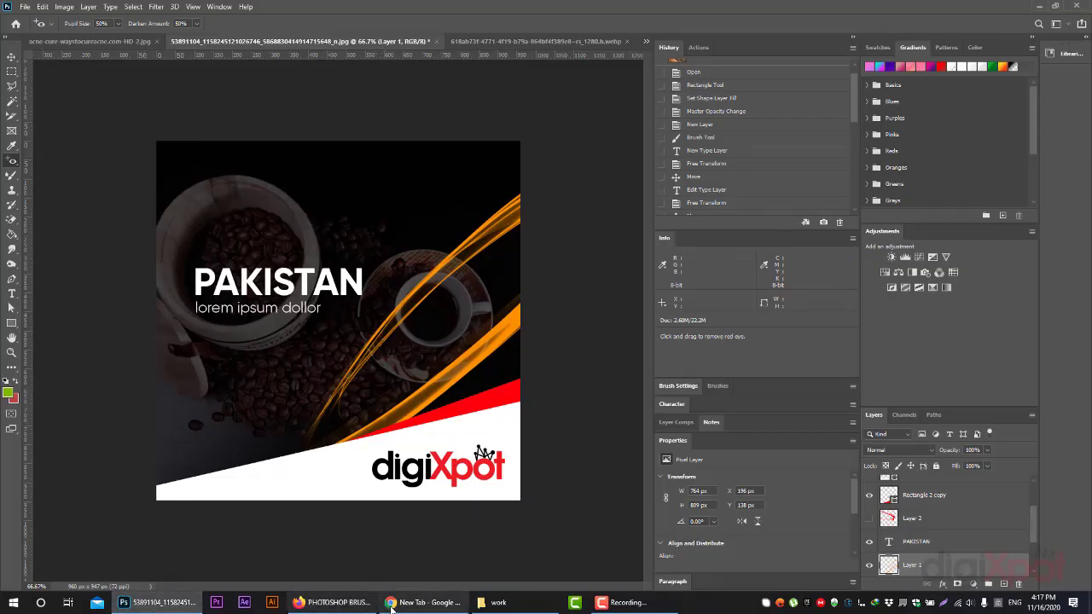
Step: In the work folder, browse My Logos into the glow time and Cfree folders and back
{"action": "left_click", "coordinate": [494, 602]}
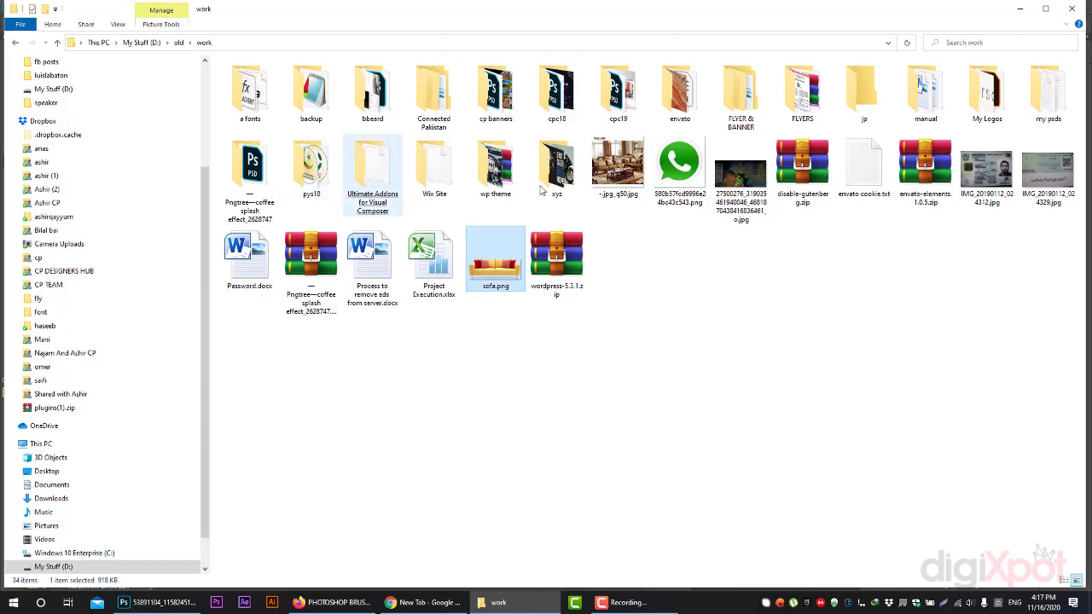
{"action": "double_click", "coordinate": [988, 90]}
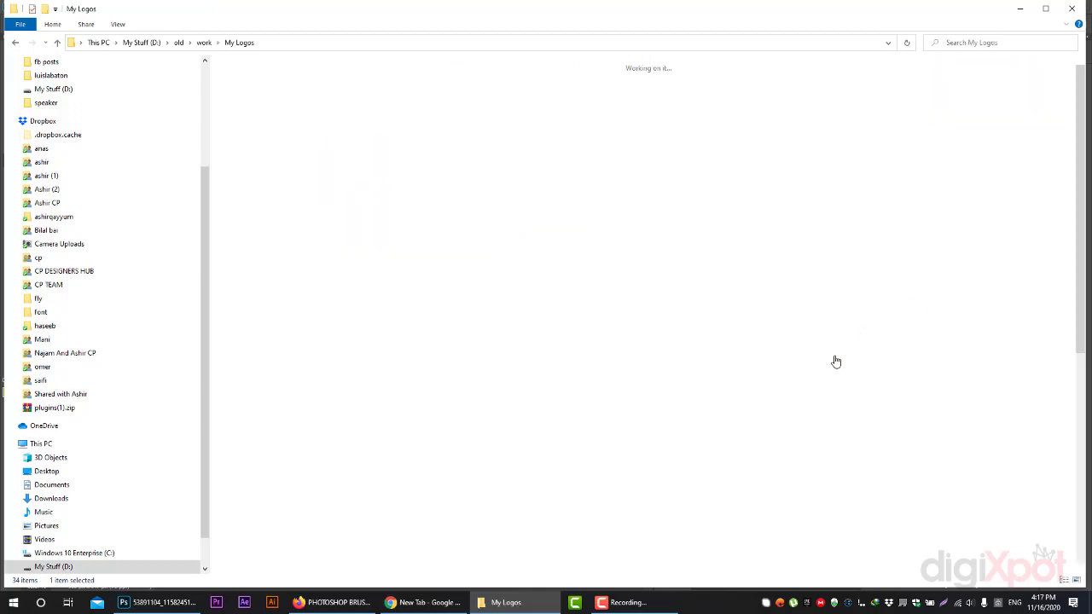
{"action": "double_click", "coordinate": [579, 299]}
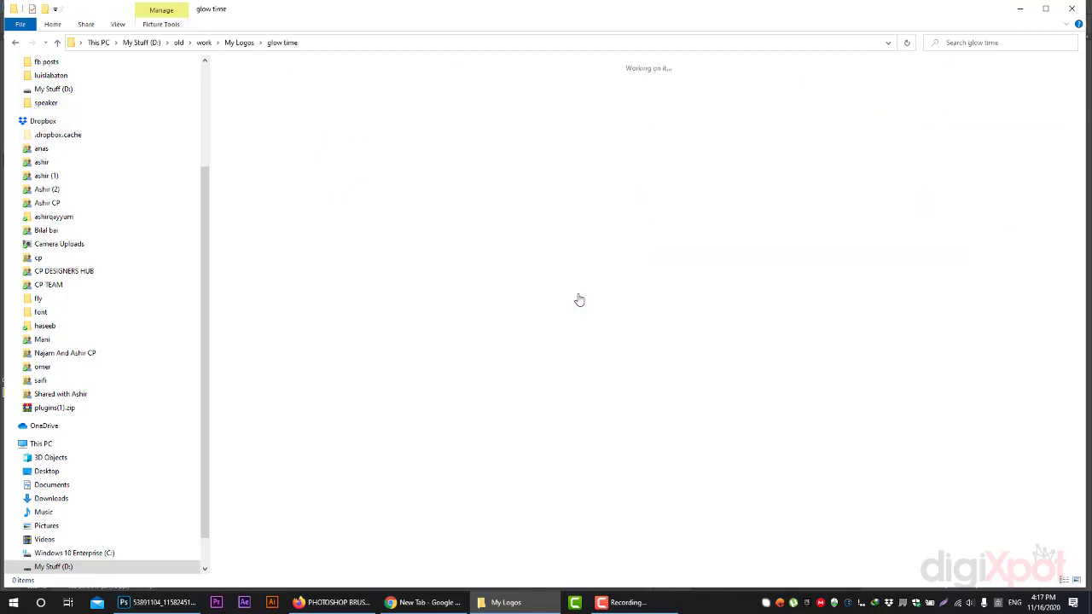
{"action": "key", "text": "alt+Left"}
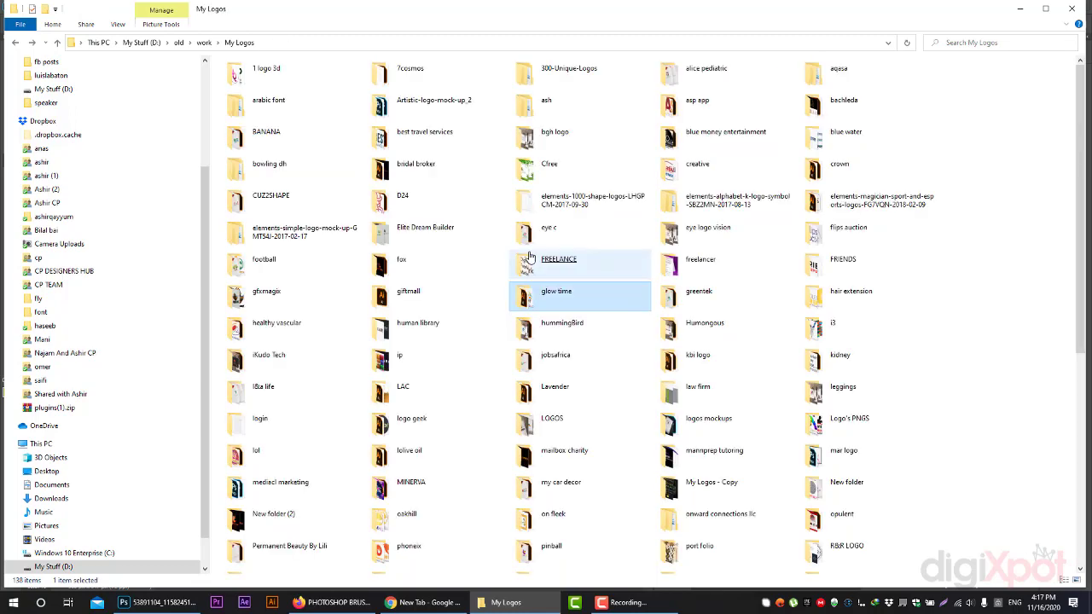
{"action": "double_click", "coordinate": [546, 168]}
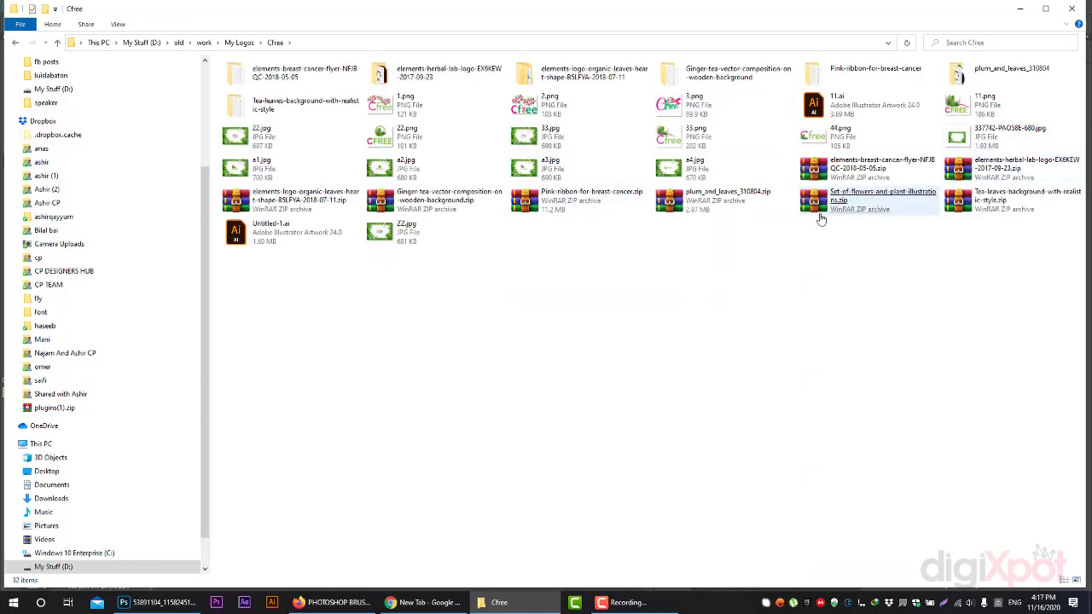
{"action": "key", "text": "alt+Left"}
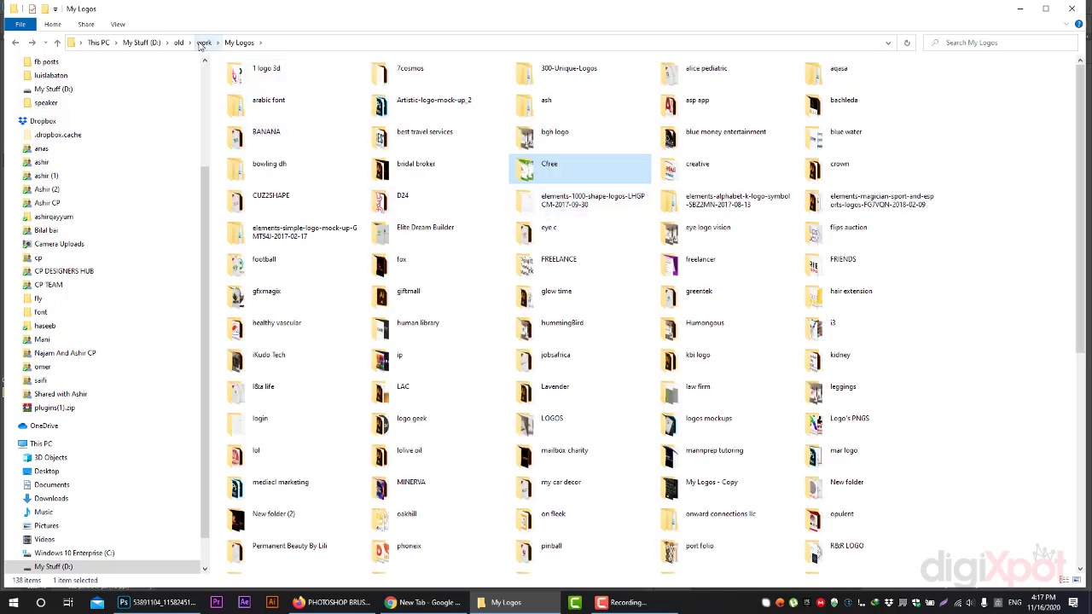
Step: Go to adnan's Sasmue folder and drag Attachment_1587751129.jpeg toward Photoshop
{"action": "left_click", "coordinate": [204, 42]}
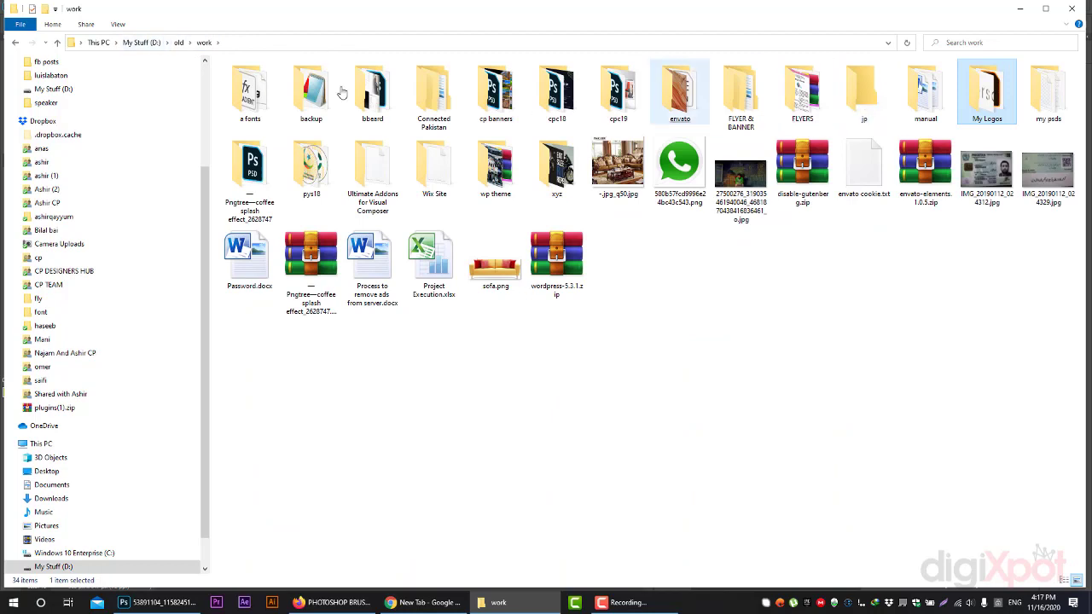
{"action": "scroll", "coordinate": [60, 113], "scroll_direction": "up", "scroll_amount": 3}
{"action": "left_click", "coordinate": [53, 104]}
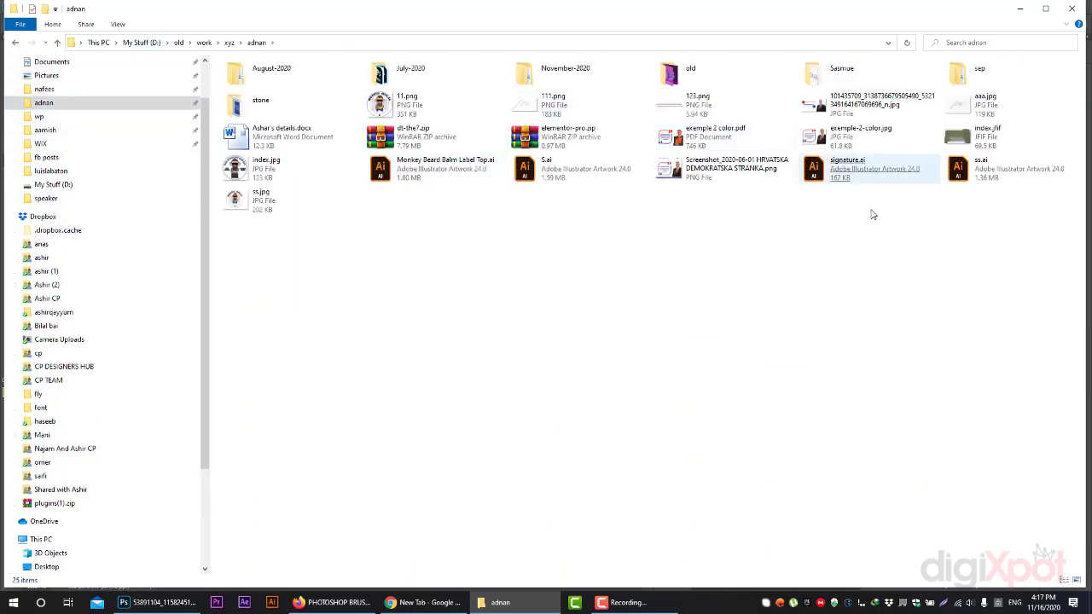
{"action": "double_click", "coordinate": [867, 81]}
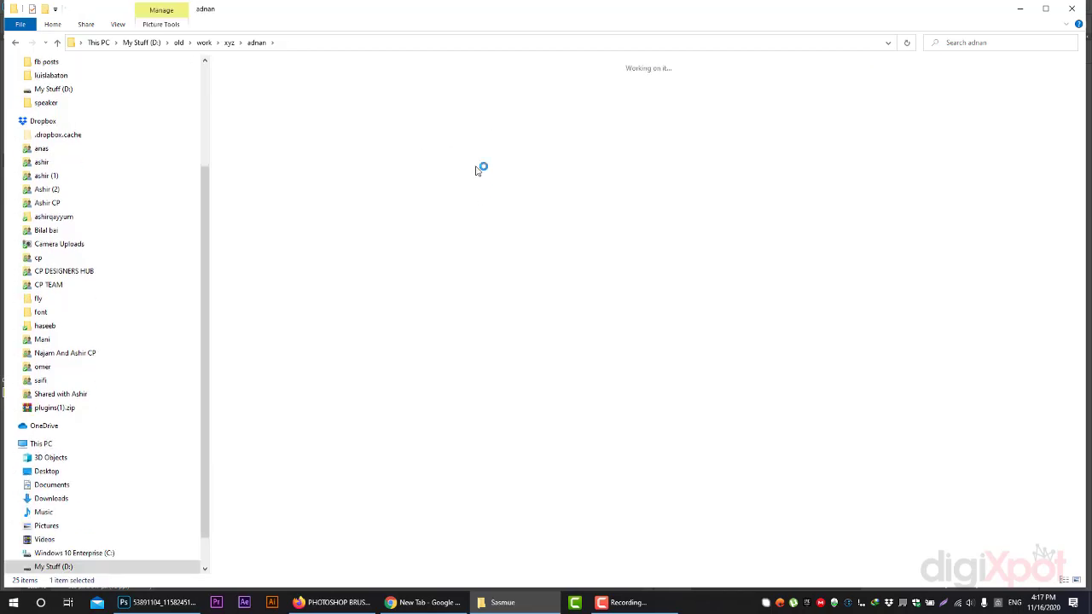
{"action": "key", "text": "alt+Up"}
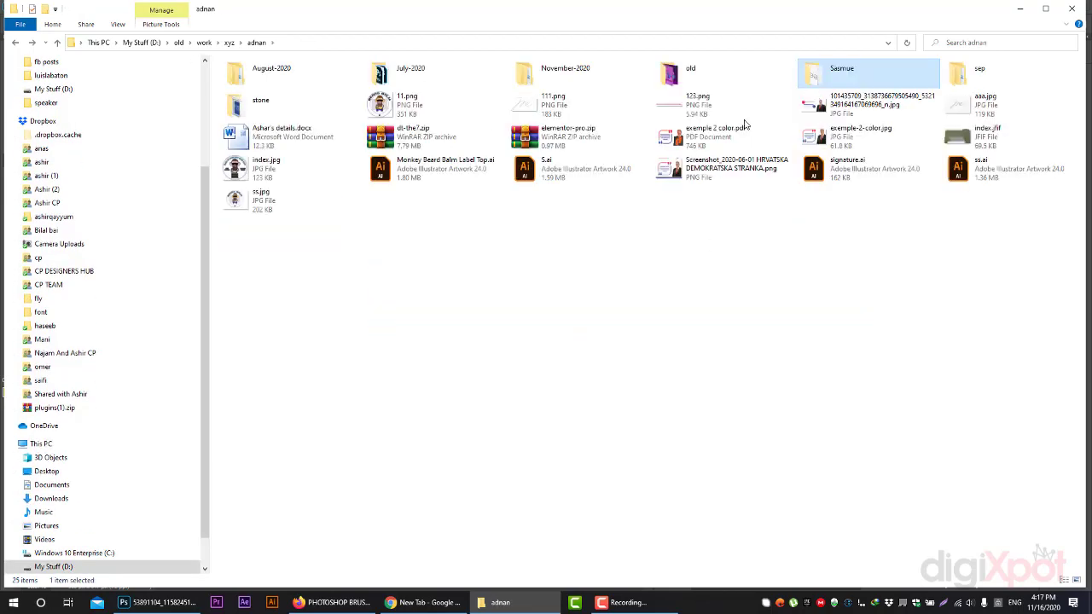
{"action": "key", "text": "Return"}
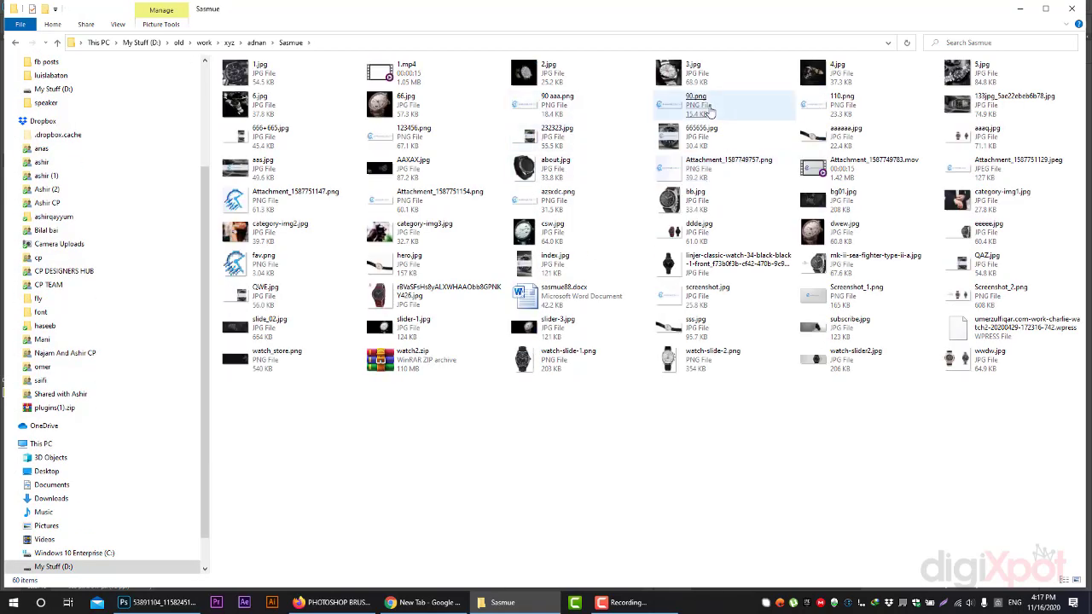
{"action": "left_click_drag", "start_coordinate": [1027, 178], "coordinate": [267, 534]}
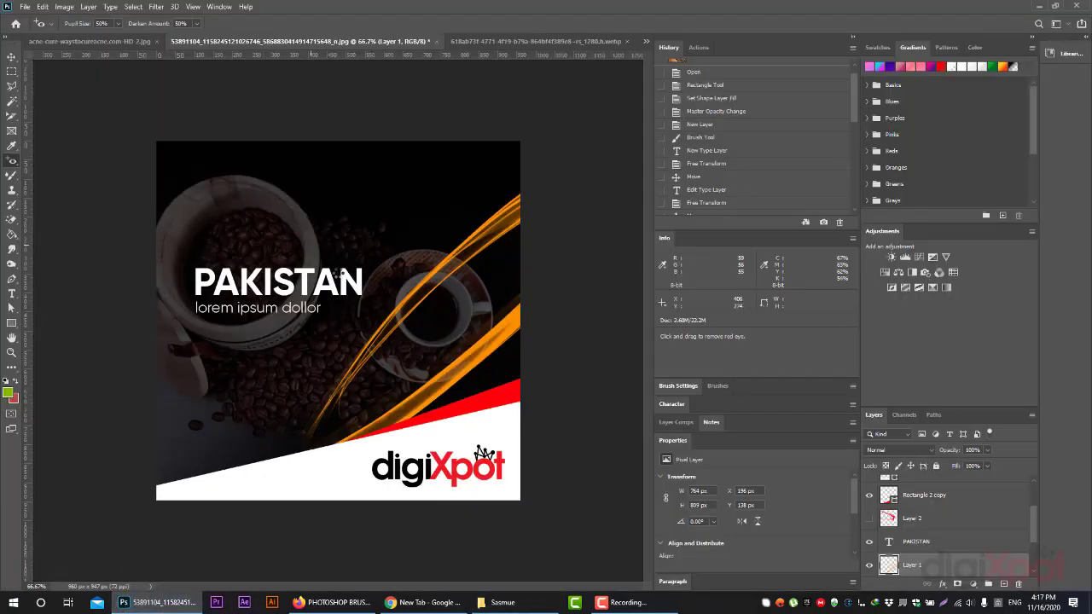
Step: Place the logo image, rasterize it, and Magic Erase its white background band
{"action": "mouse_move", "coordinate": [268, 534]}
{"action": "left_mouse_down"}
{"action": "mouse_move", "coordinate": [341, 278]}
{"action": "mouse_move", "coordinate": [329, 206]}
{"action": "mouse_move", "coordinate": [336, 214]}
{"action": "left_mouse_up"}
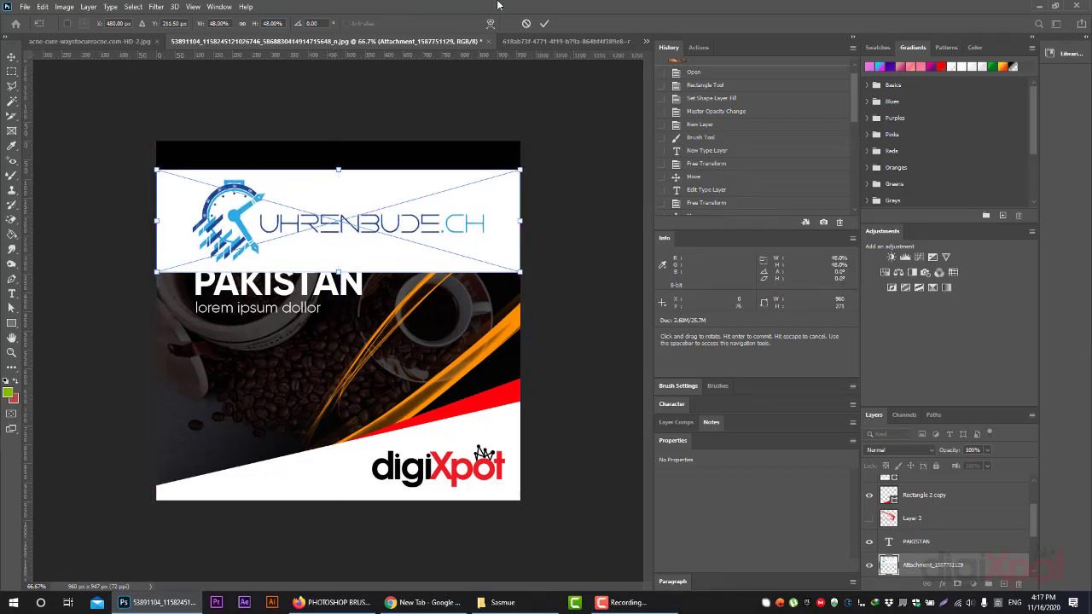
{"action": "left_click", "coordinate": [544, 23]}
{"action": "left_click_drag", "start_coordinate": [11, 219], "coordinate": [44, 242]}
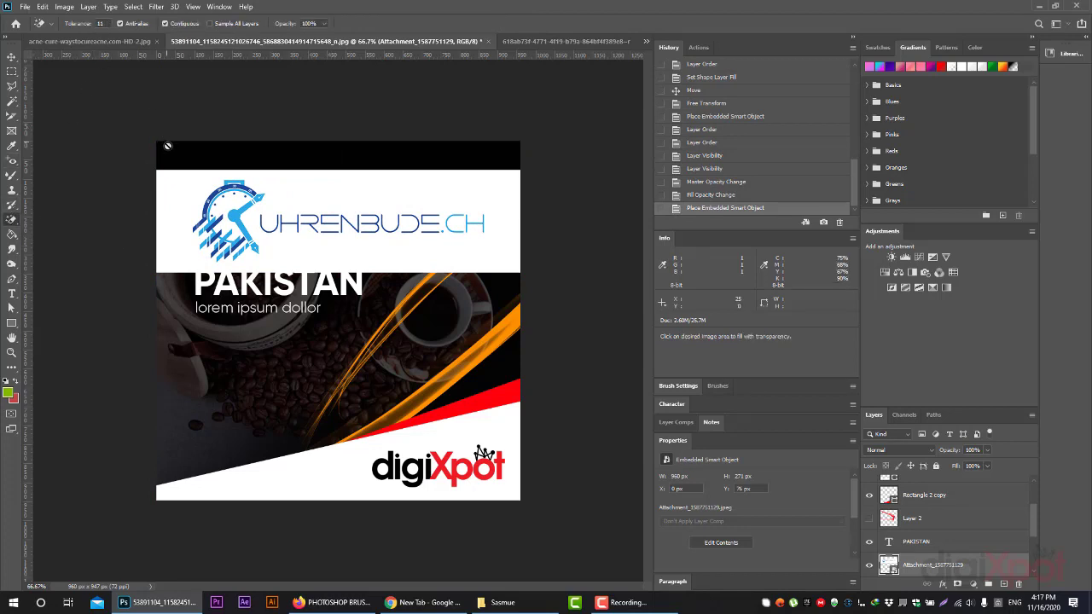
{"action": "left_click", "coordinate": [301, 224]}
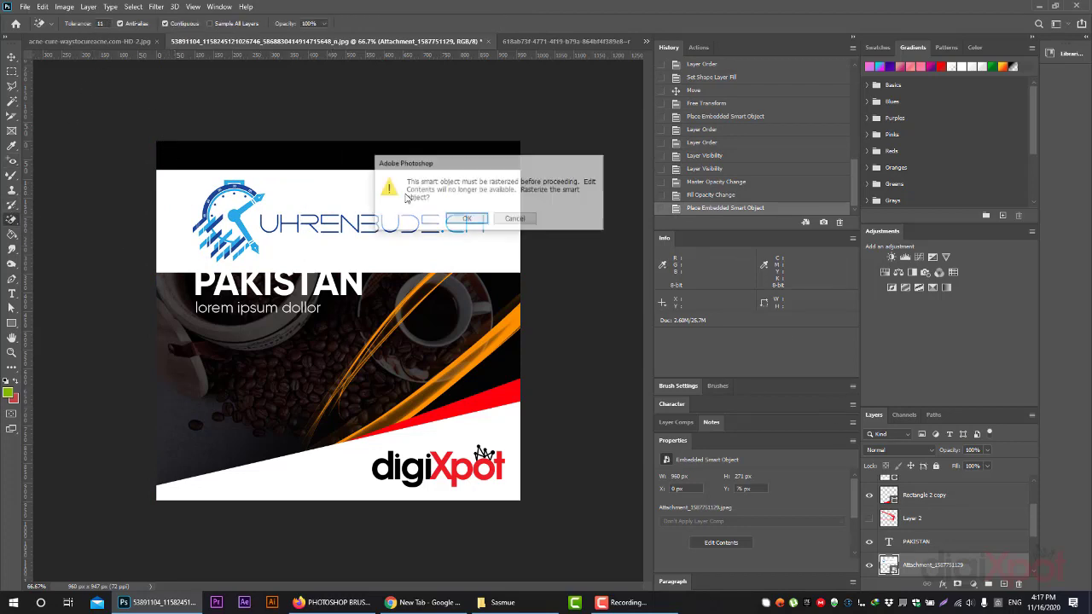
{"action": "left_click", "coordinate": [527, 218]}
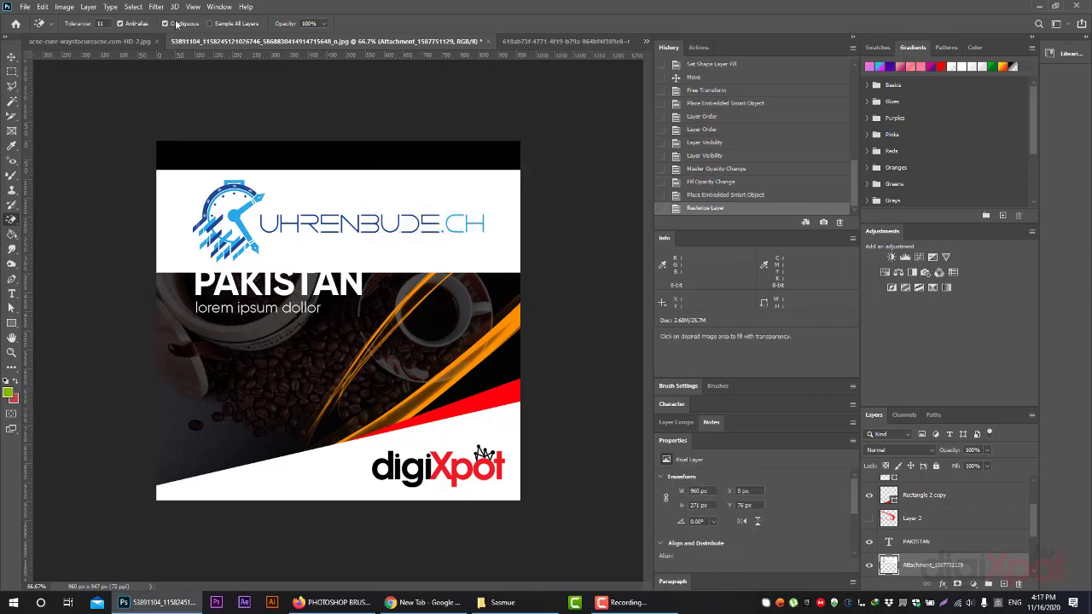
{"action": "left_click", "coordinate": [338, 175]}
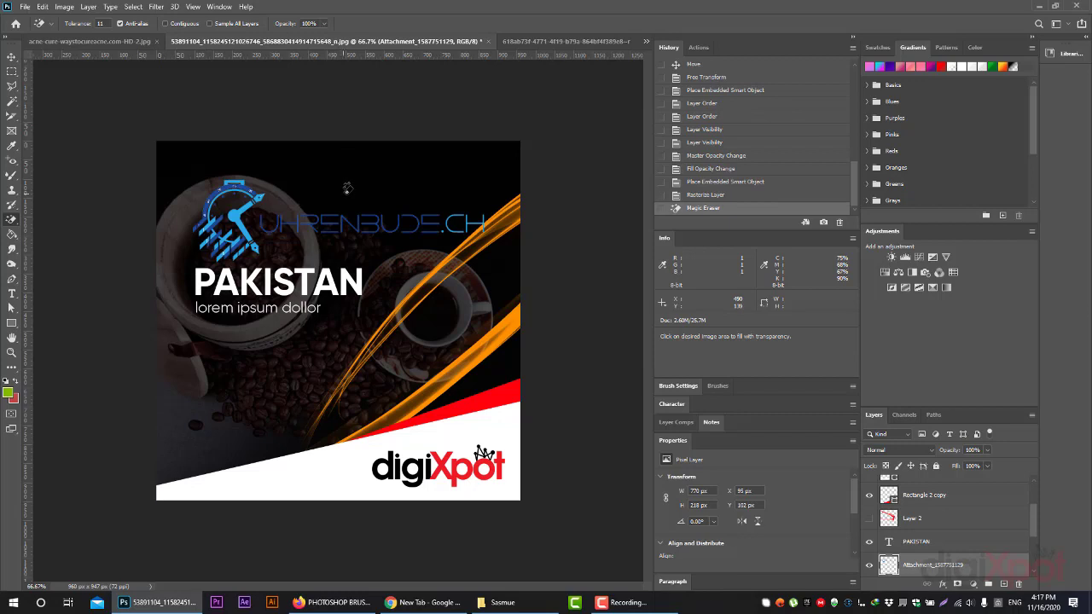
Step: Hide the clock logo layer and show the red swoosh on Layer 2
{"action": "left_click", "coordinate": [870, 568]}
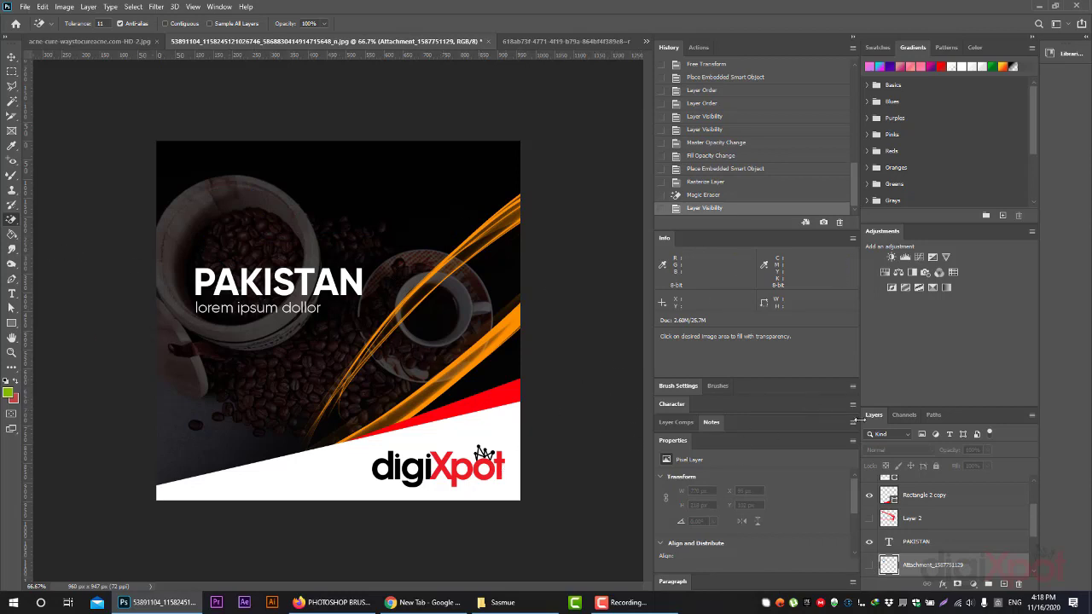
{"action": "left_click", "coordinate": [869, 519]}
{"action": "scroll", "coordinate": [885, 556], "scroll_direction": "up", "scroll_amount": 2}
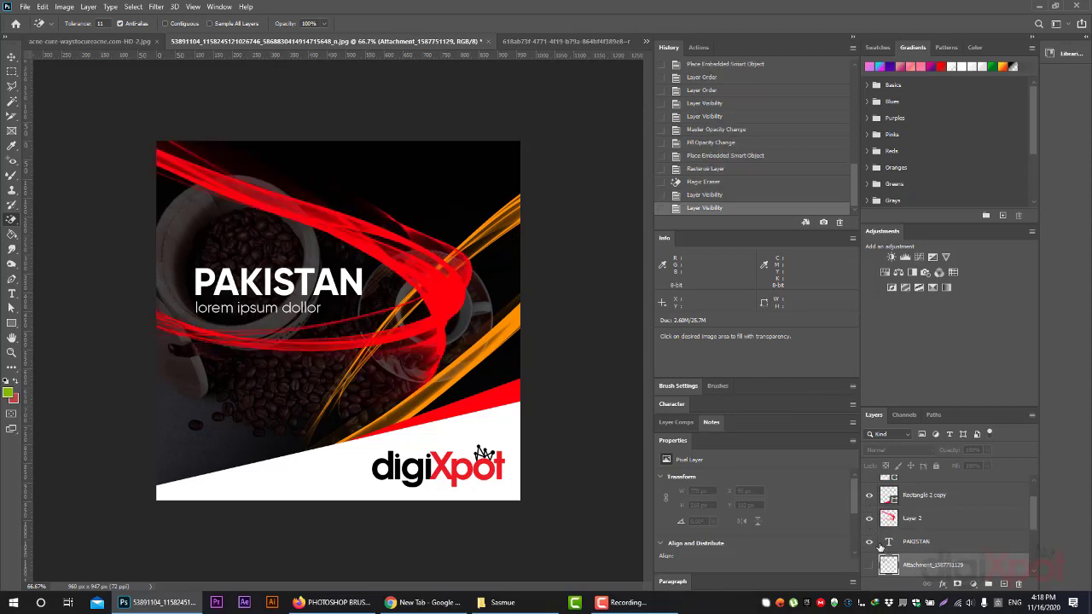
{"action": "scroll", "coordinate": [881, 550], "scroll_direction": "up", "scroll_amount": 1}
{"action": "scroll", "coordinate": [868, 557], "scroll_direction": "down", "scroll_amount": 5}
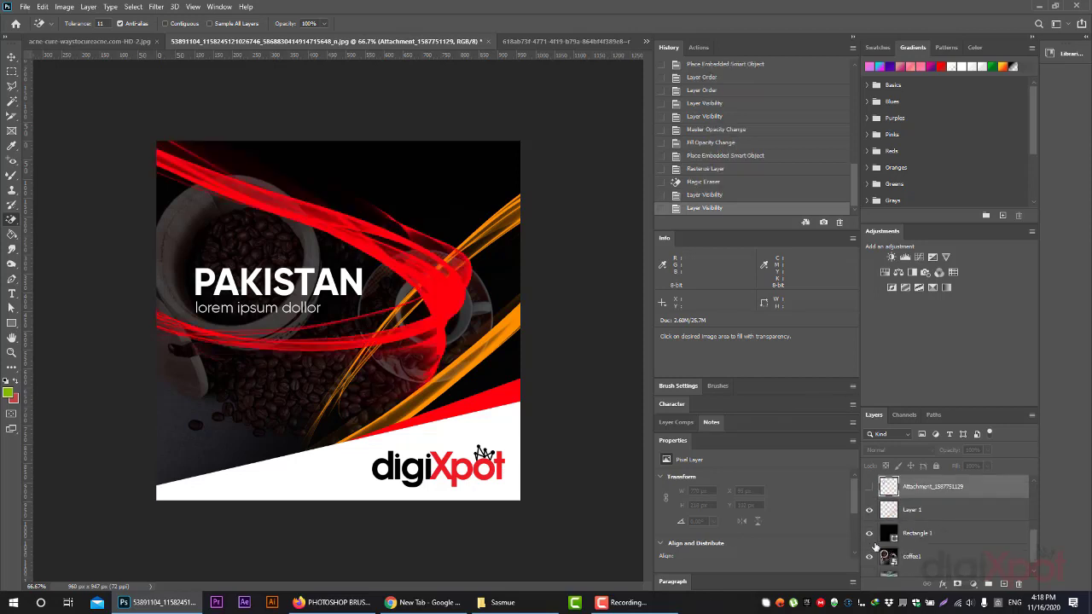
{"action": "left_click", "coordinate": [12, 205]}
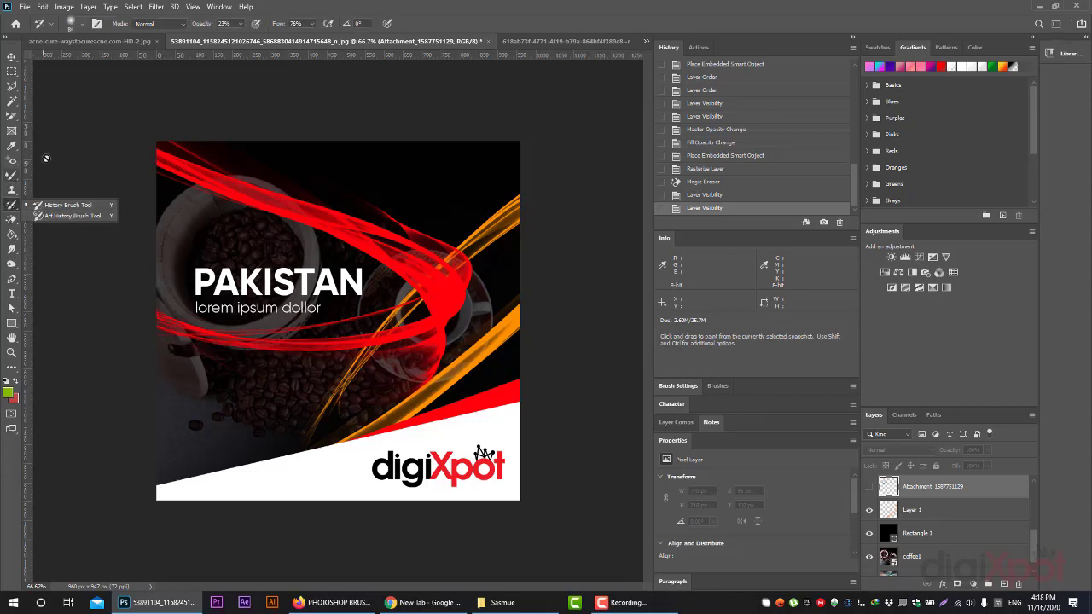
Step: Choose the Spot Healing Brush and bring the before/after acne photo forward
{"action": "left_click", "coordinate": [13, 189]}
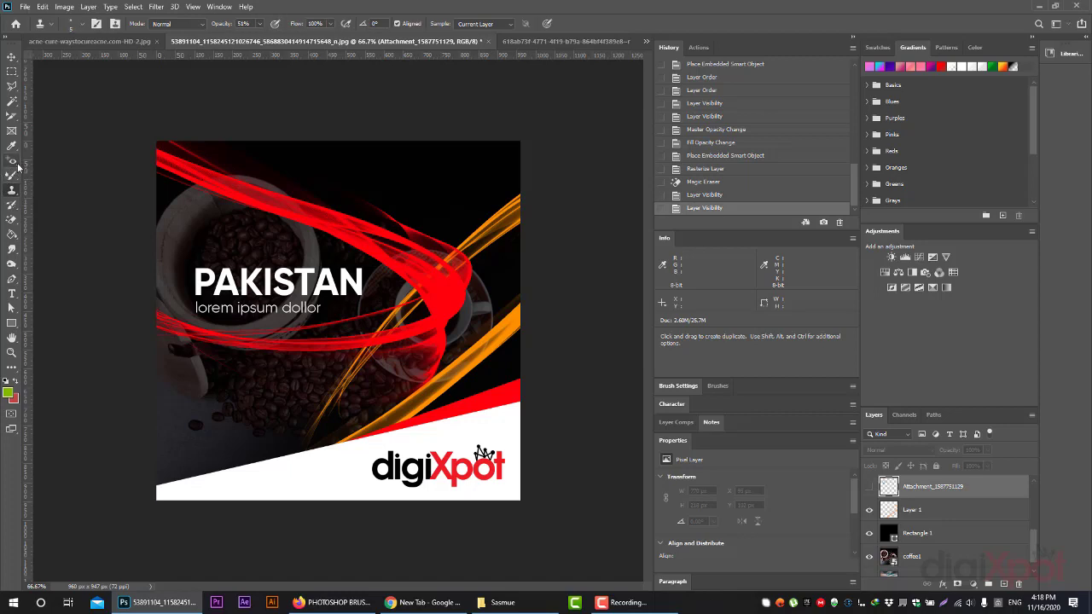
{"action": "left_click", "coordinate": [13, 161]}
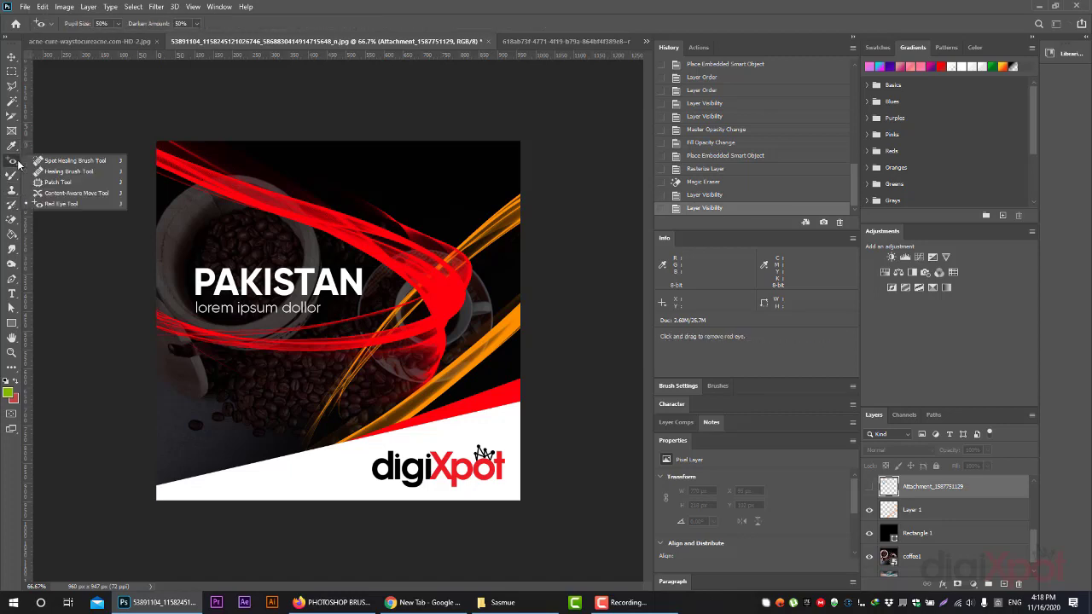
{"action": "left_click", "coordinate": [12, 161]}
{"action": "left_click", "coordinate": [89, 41]}
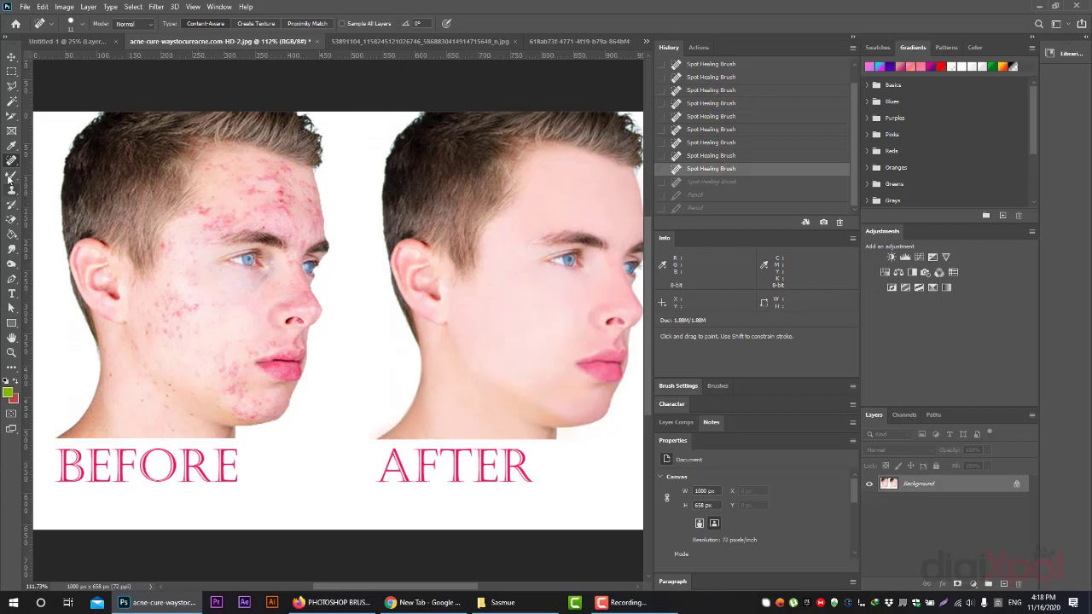
Step: Sample the forehead skin tone and set up a 32 px Soft Round brush with adjusted opacity
{"action": "key", "text": "i"}
{"action": "left_click", "coordinate": [270, 186]}
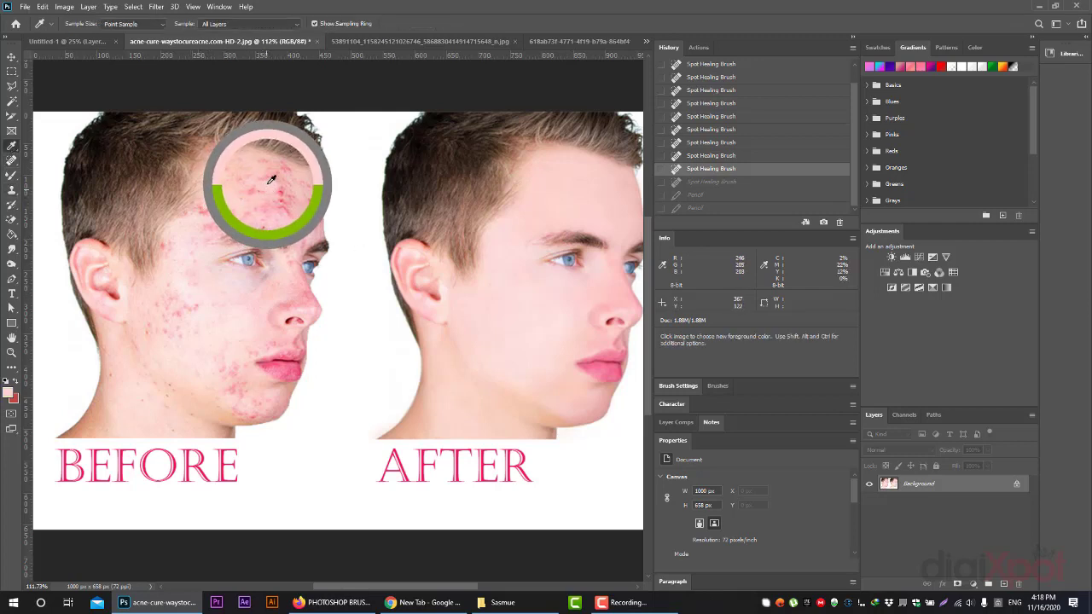
{"action": "right_click", "coordinate": [12, 177]}
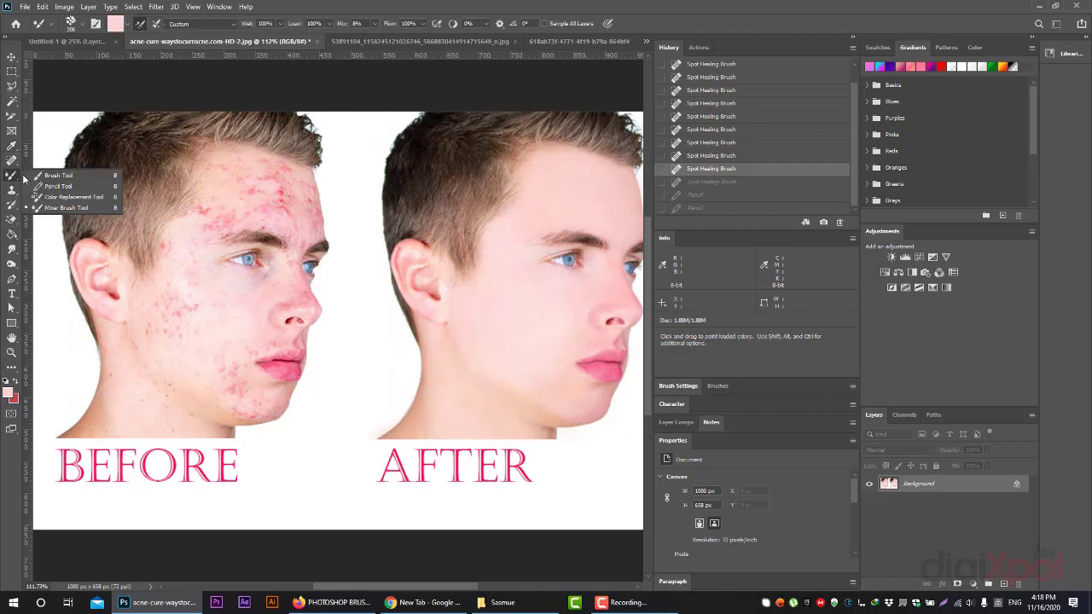
{"action": "left_click", "coordinate": [52, 175]}
{"action": "left_click", "coordinate": [71, 24]}
{"action": "scroll", "coordinate": [104, 143], "scroll_direction": "up", "scroll_amount": 1}
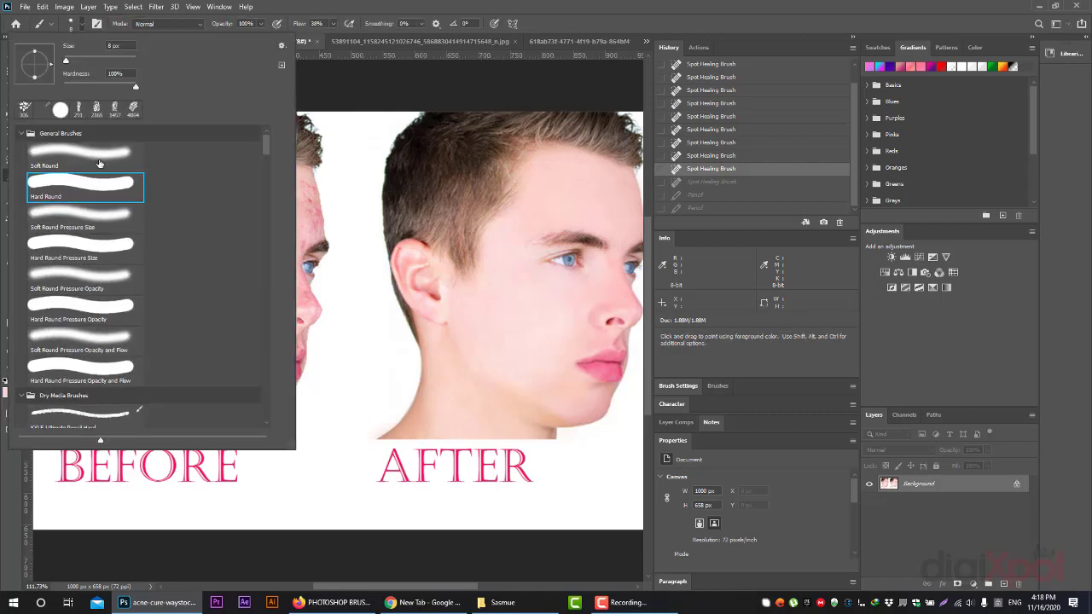
{"action": "left_click", "coordinate": [82, 151]}
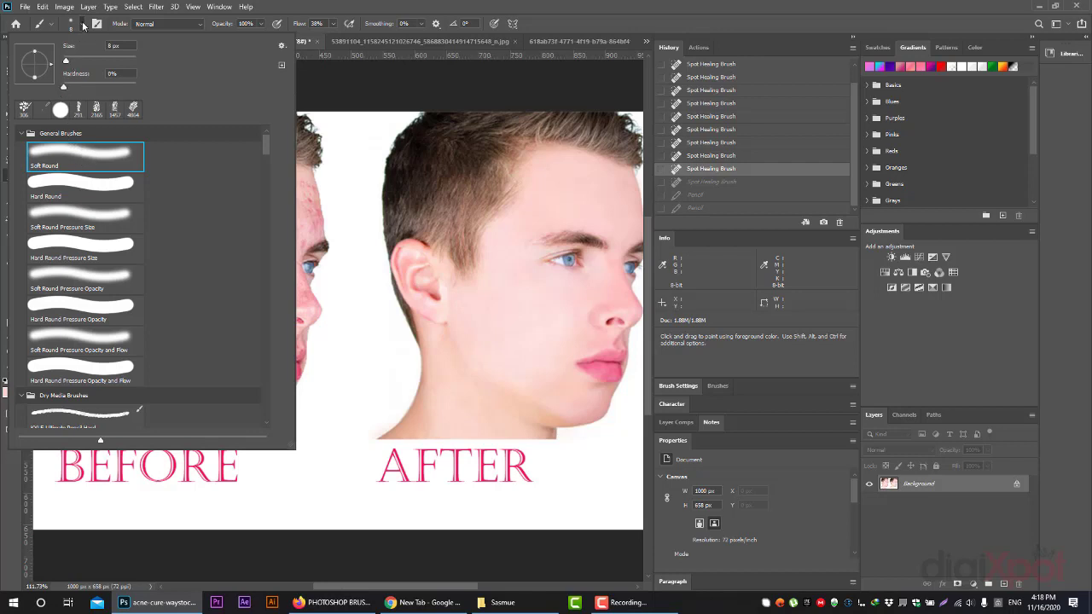
{"action": "left_click", "coordinate": [83, 24]}
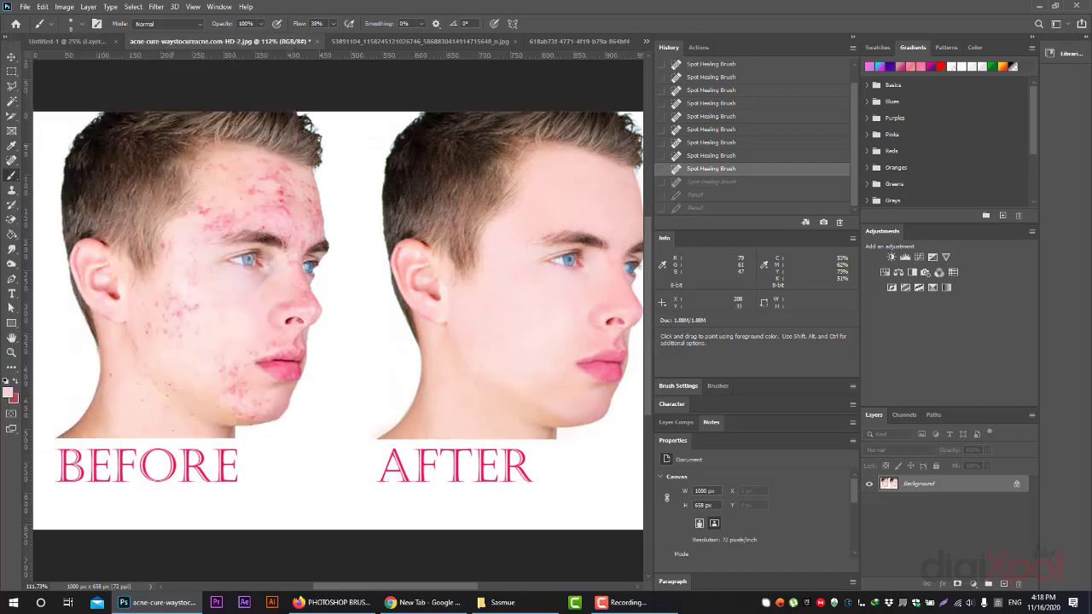
{"action": "left_click", "coordinate": [261, 24]}
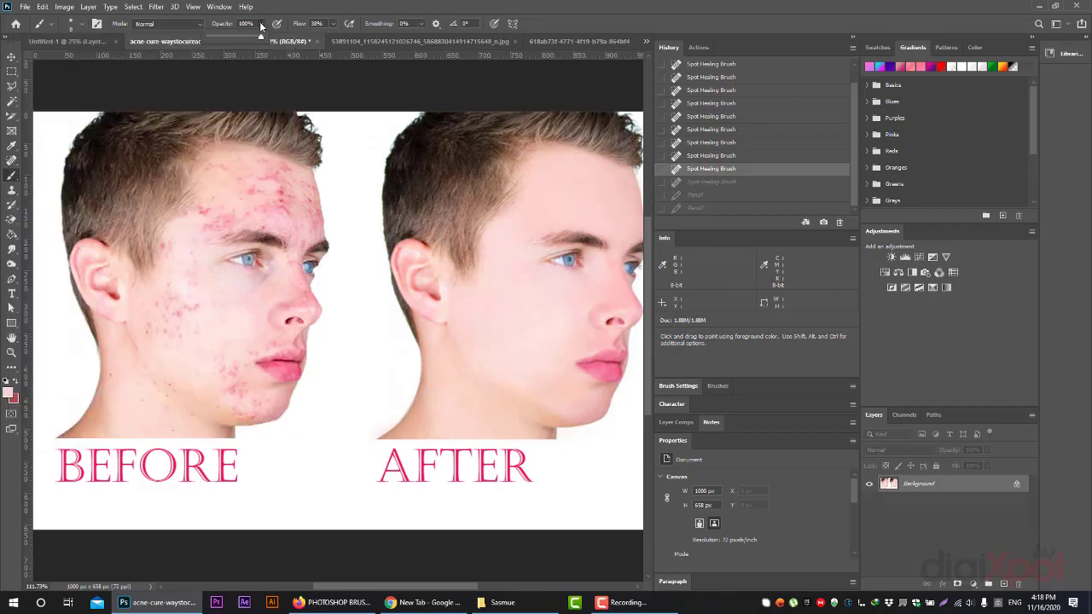
{"action": "left_click", "coordinate": [332, 24]}
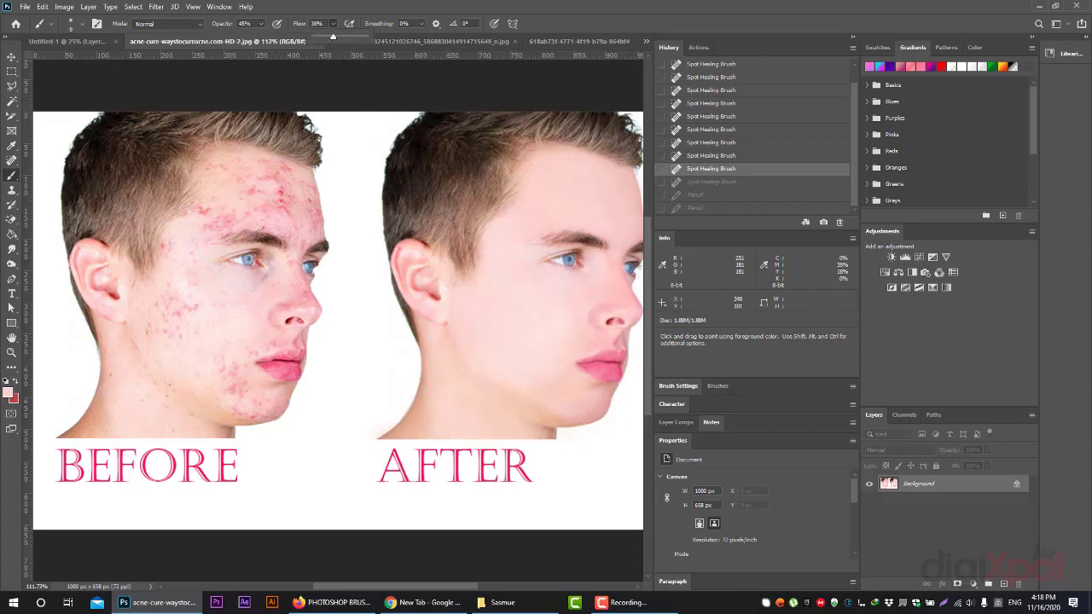
{"action": "left_click", "coordinate": [71, 23]}
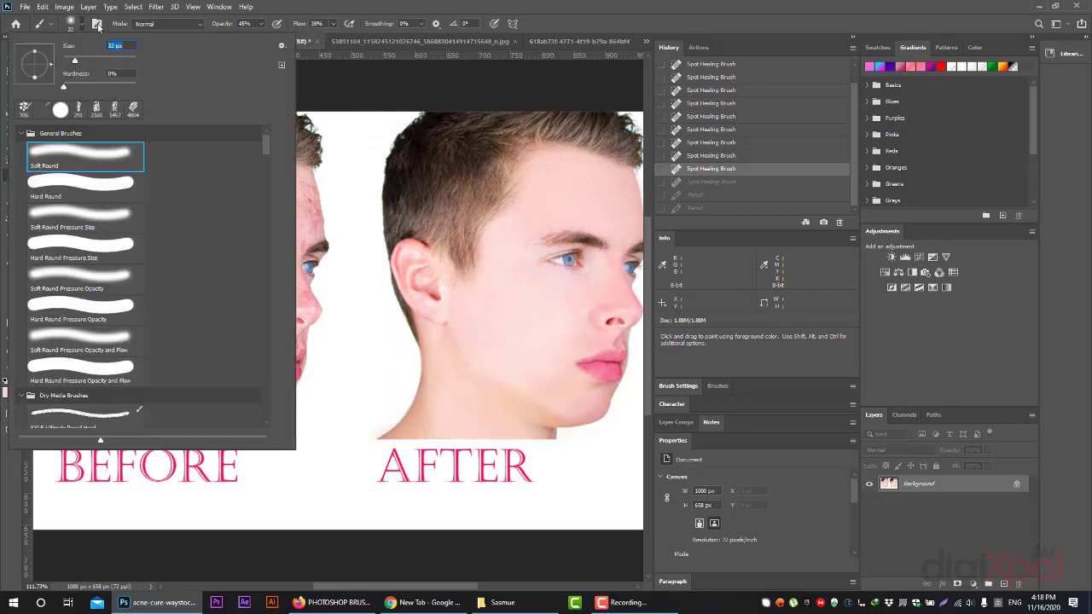
{"action": "key", "text": "Return"}
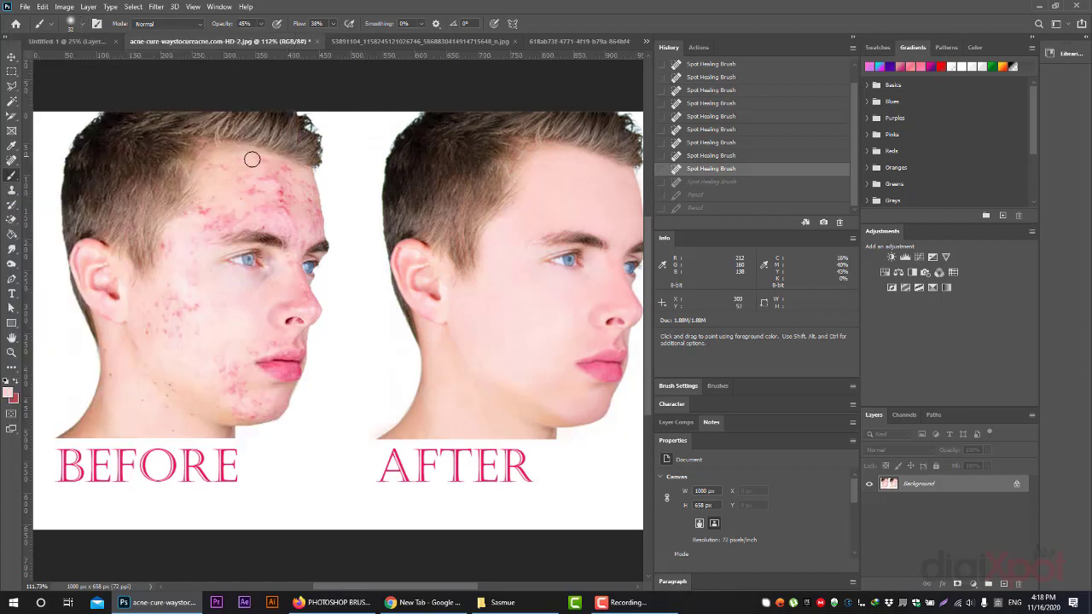
Step: Dab the sampled skin tone over the forehead blemishes
{"action": "left_click", "coordinate": [275, 197]}
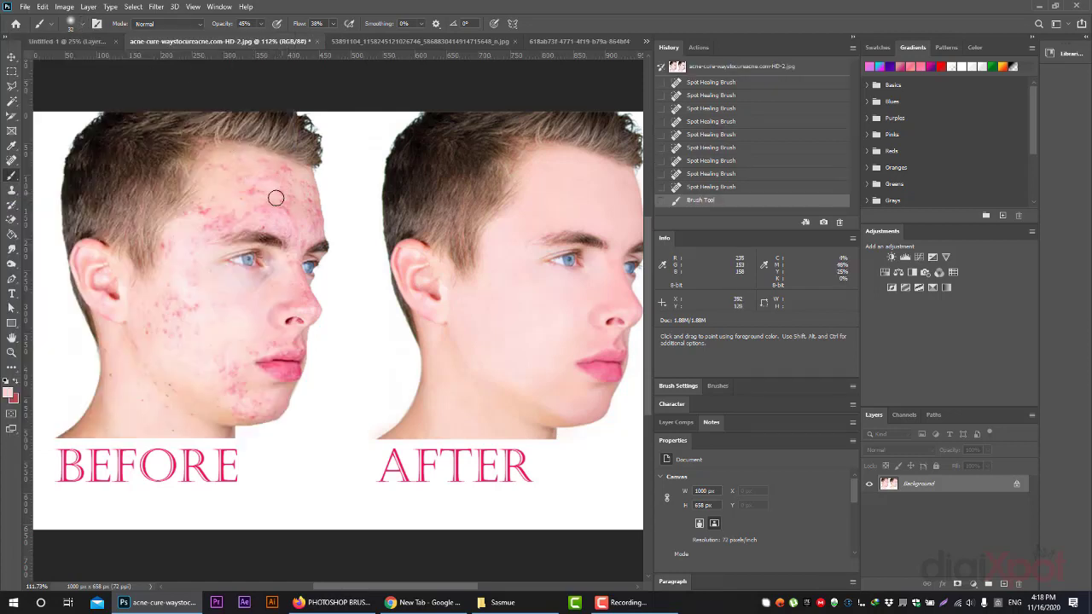
{"action": "left_click", "coordinate": [280, 214]}
{"action": "left_click", "coordinate": [266, 208]}
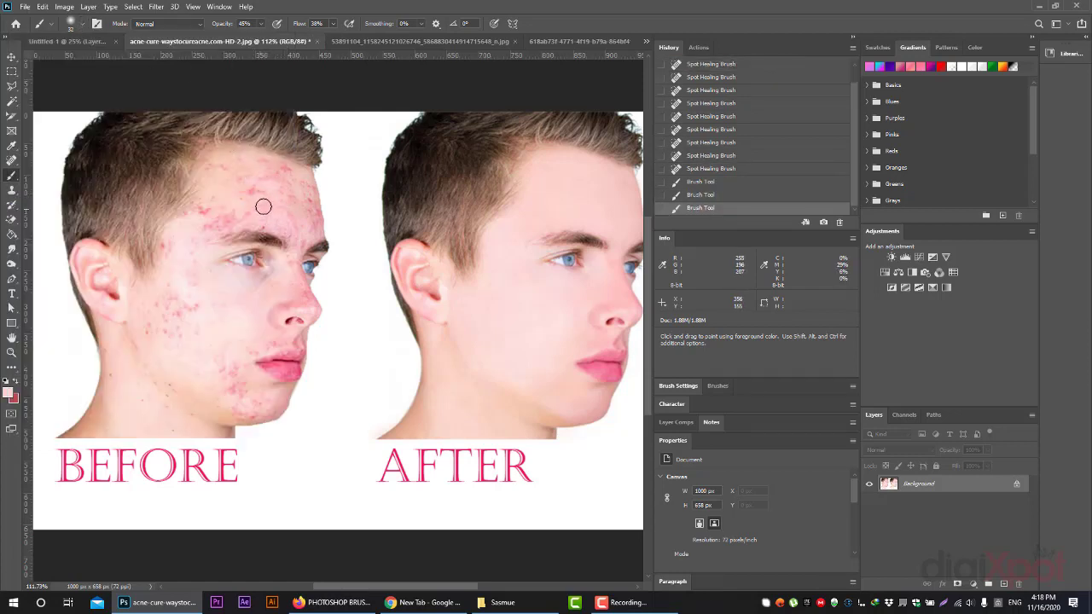
{"action": "left_click", "coordinate": [232, 219]}
{"action": "left_click", "coordinate": [256, 184]}
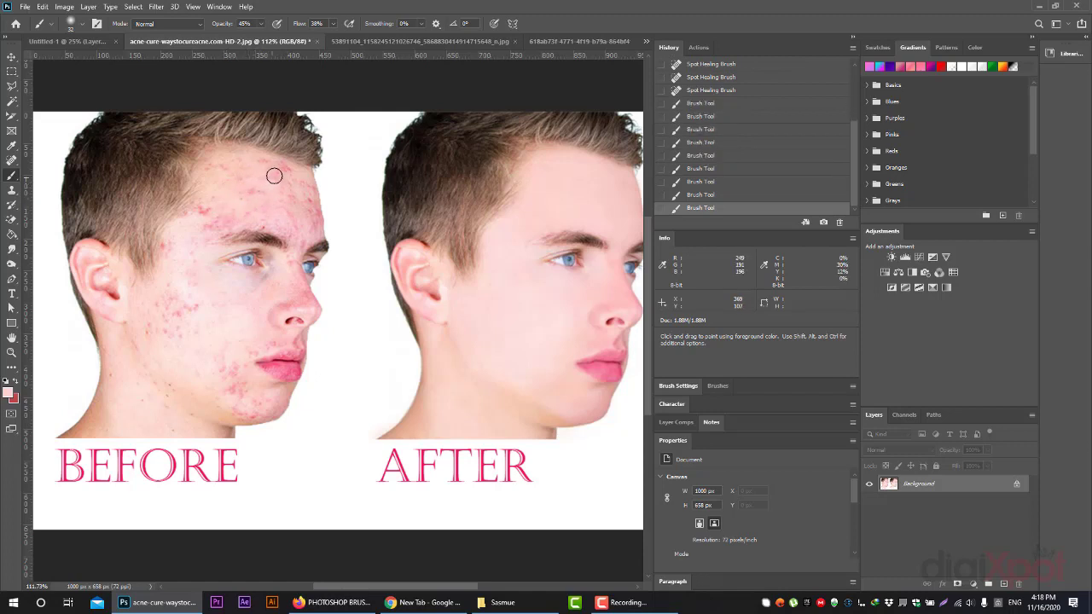
{"action": "left_click", "coordinate": [274, 175]}
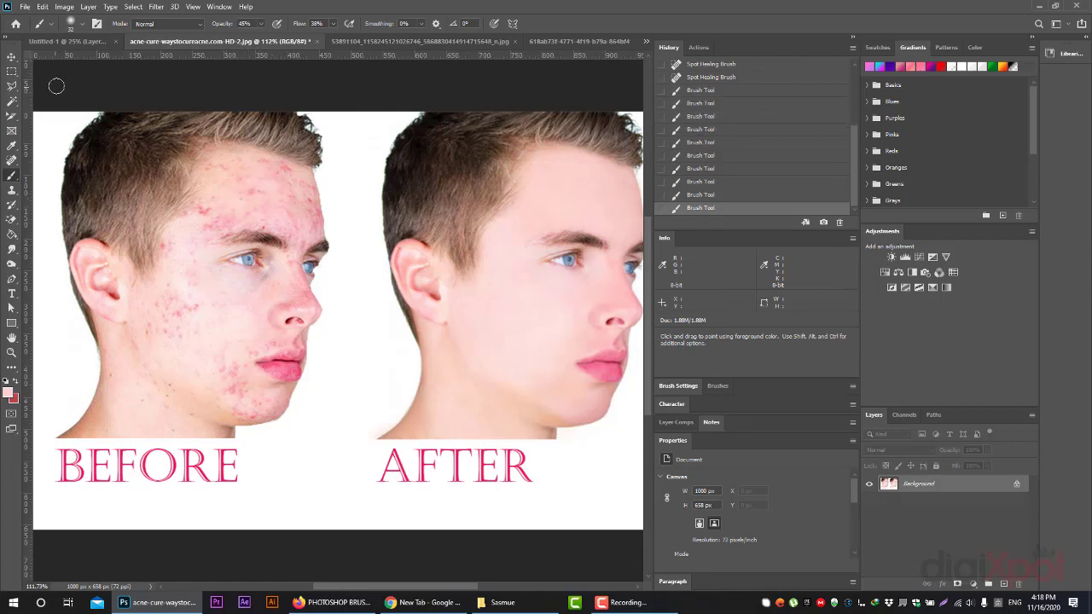
Step: Resample skin tones from the forehead and cheek and paint over the remaining spots
{"action": "left_click", "coordinate": [11, 145]}
{"action": "left_click_drag", "start_coordinate": [208, 248], "coordinate": [178, 227]}
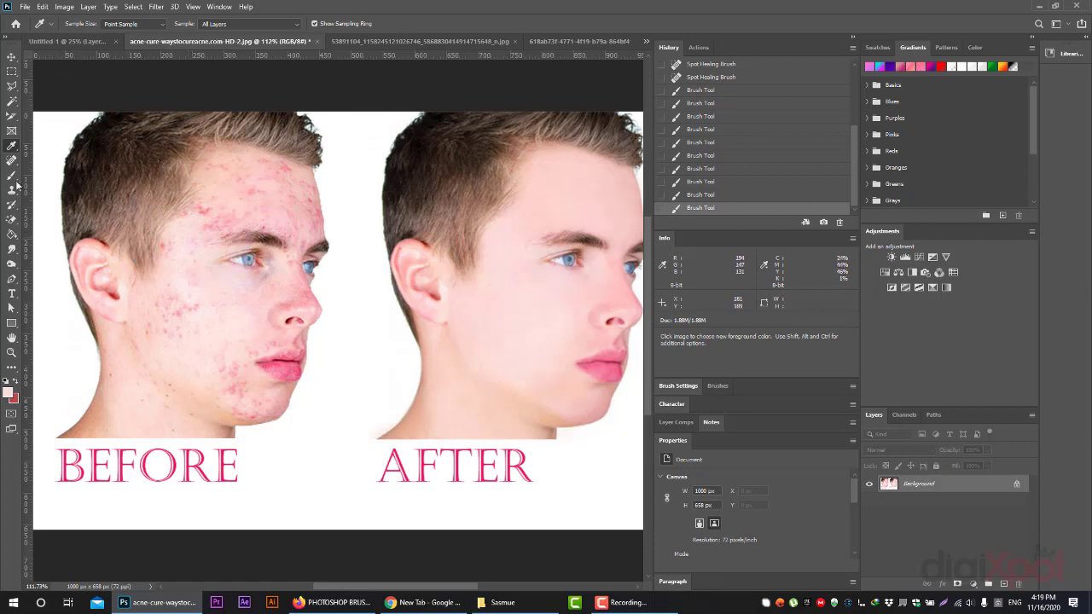
{"action": "left_click", "coordinate": [11, 174]}
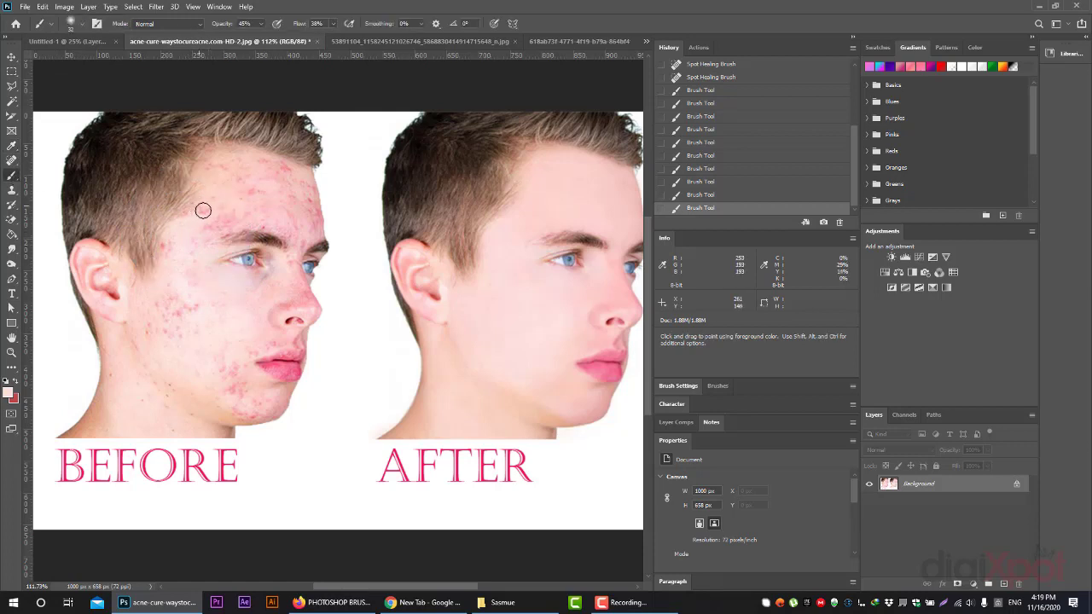
{"action": "left_click", "coordinate": [199, 238]}
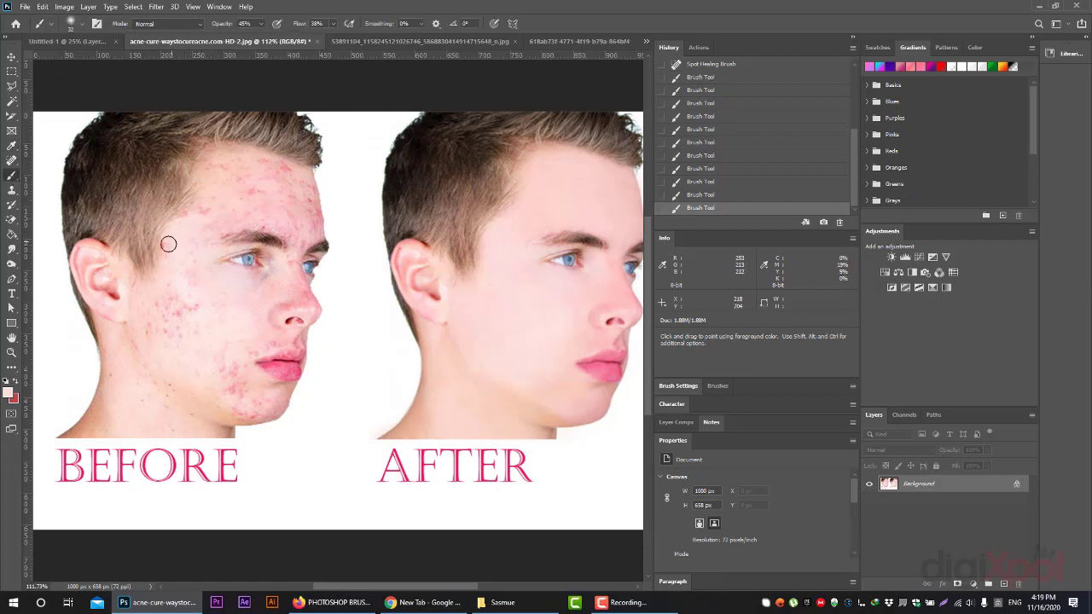
{"action": "left_click", "coordinate": [13, 147]}
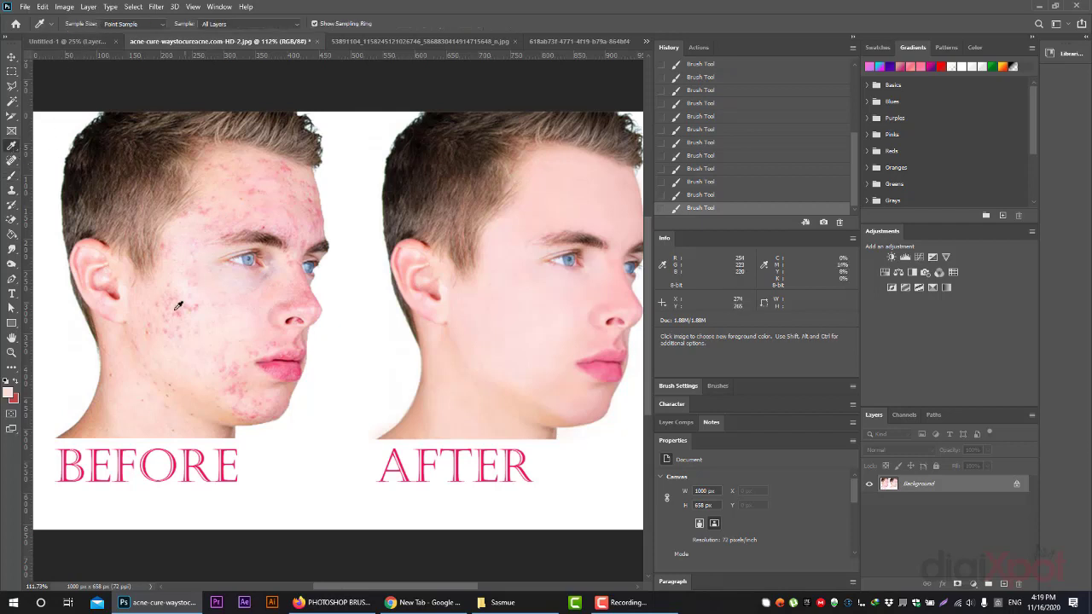
{"action": "left_click", "coordinate": [186, 290]}
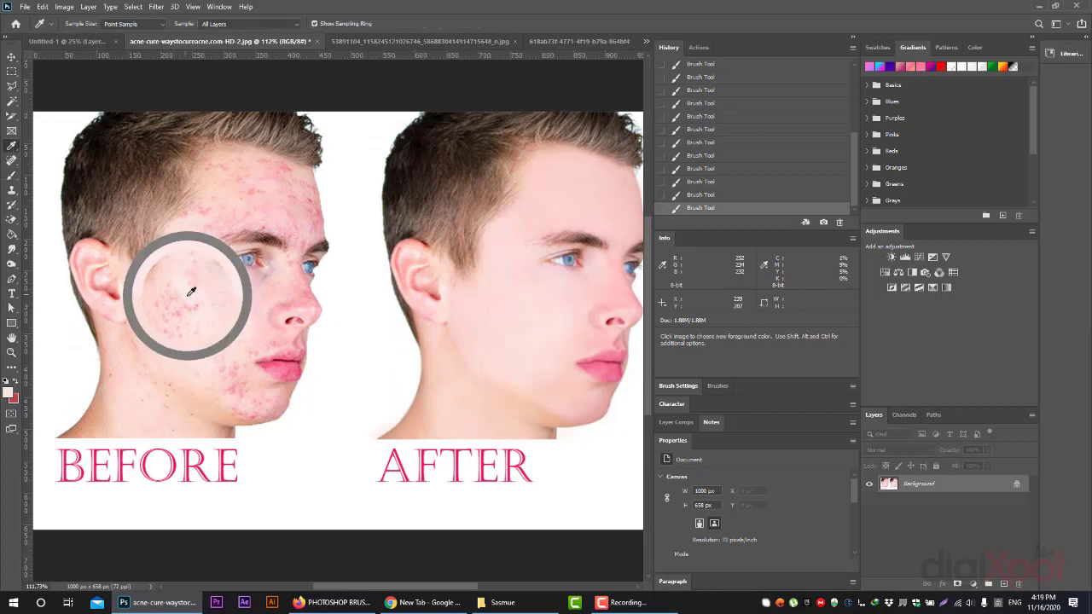
{"action": "left_click", "coordinate": [11, 176]}
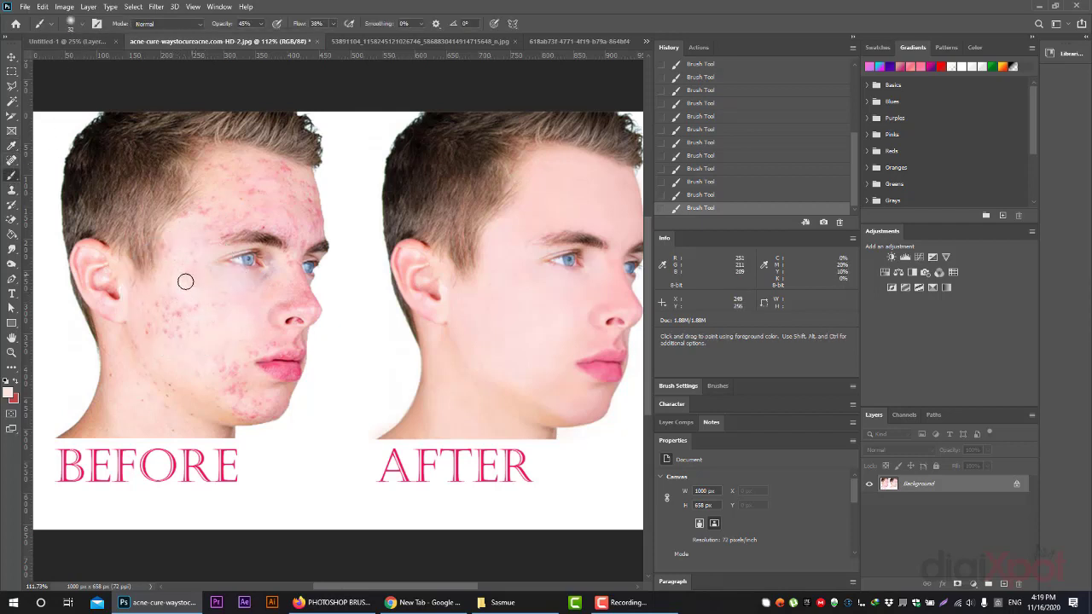
{"action": "left_click", "coordinate": [13, 146]}
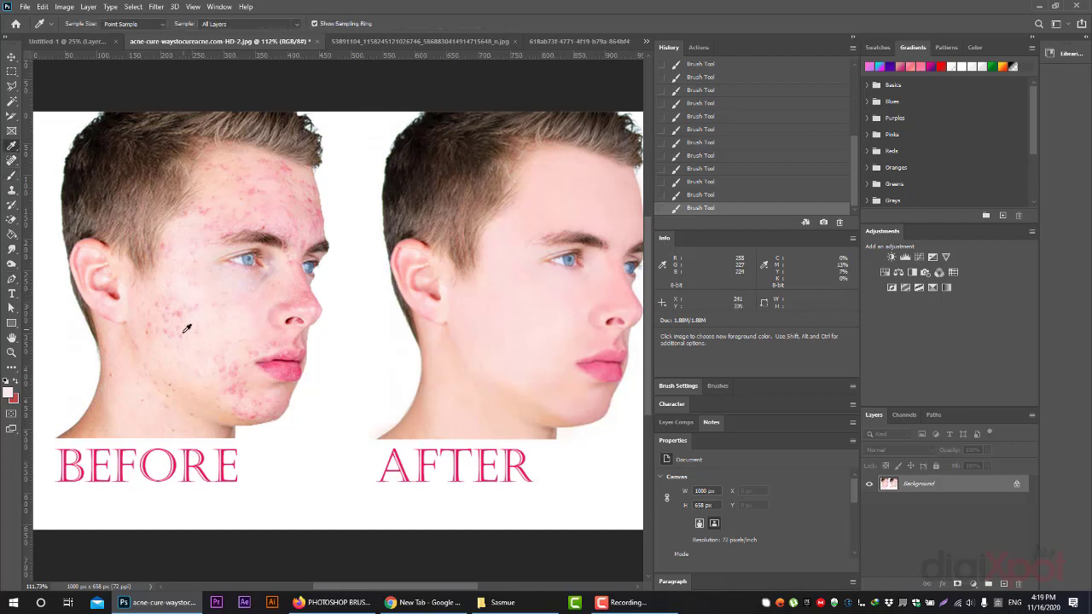
{"action": "left_click_drag", "start_coordinate": [178, 314], "coordinate": [163, 314]}
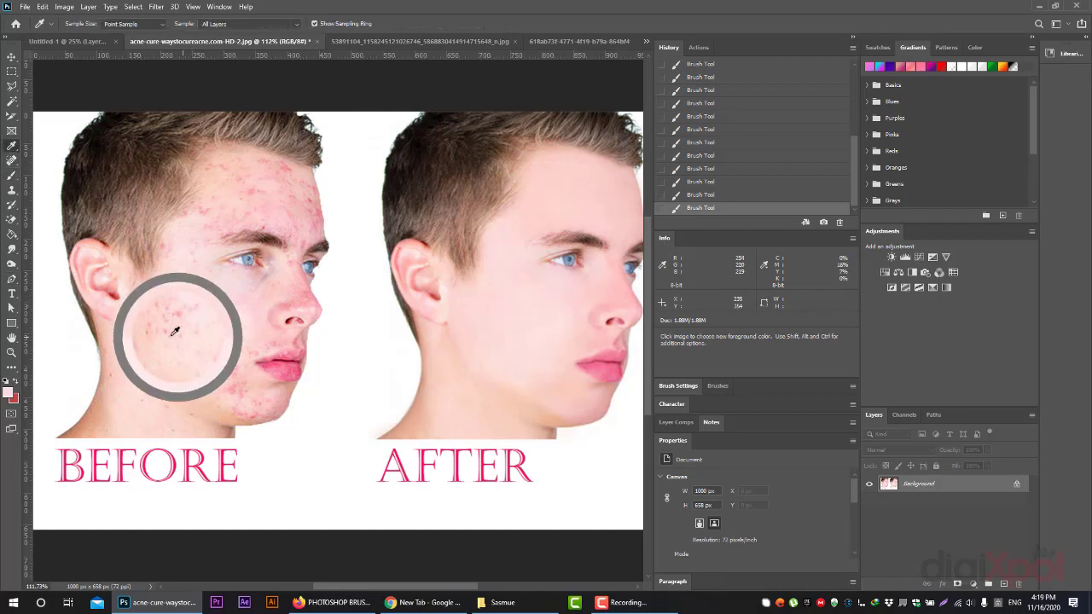
{"action": "left_click", "coordinate": [12, 175]}
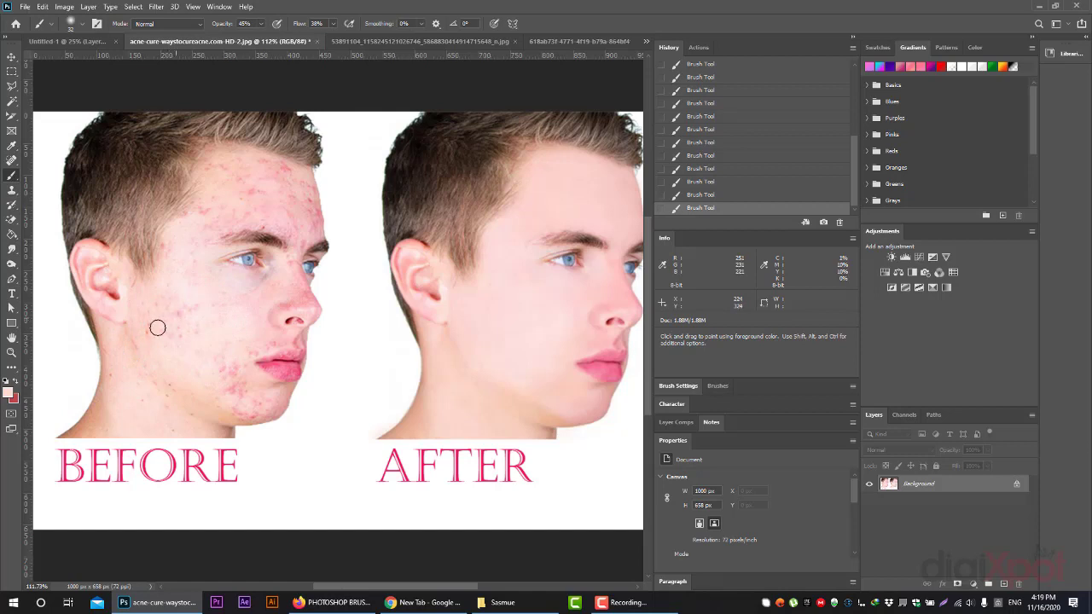
{"action": "left_click", "coordinate": [11, 160]}
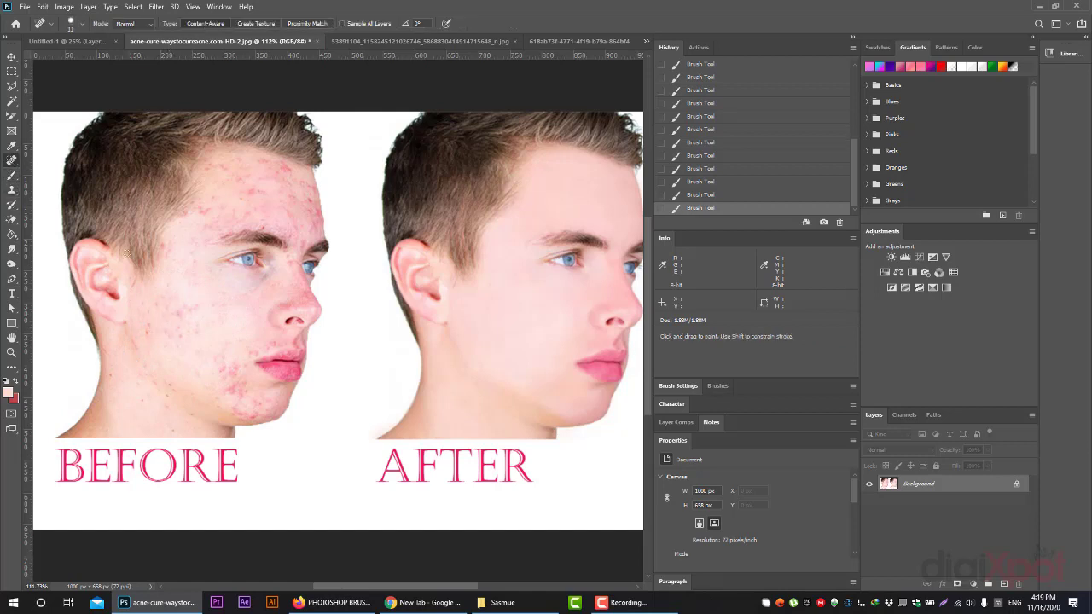
Step: Spot-heal the four blemishes on the BEFORE face's cheek
{"action": "left_click", "coordinate": [188, 310]}
{"action": "left_click", "coordinate": [176, 312]}
{"action": "left_click", "coordinate": [196, 308]}
{"action": "left_click", "coordinate": [190, 303]}
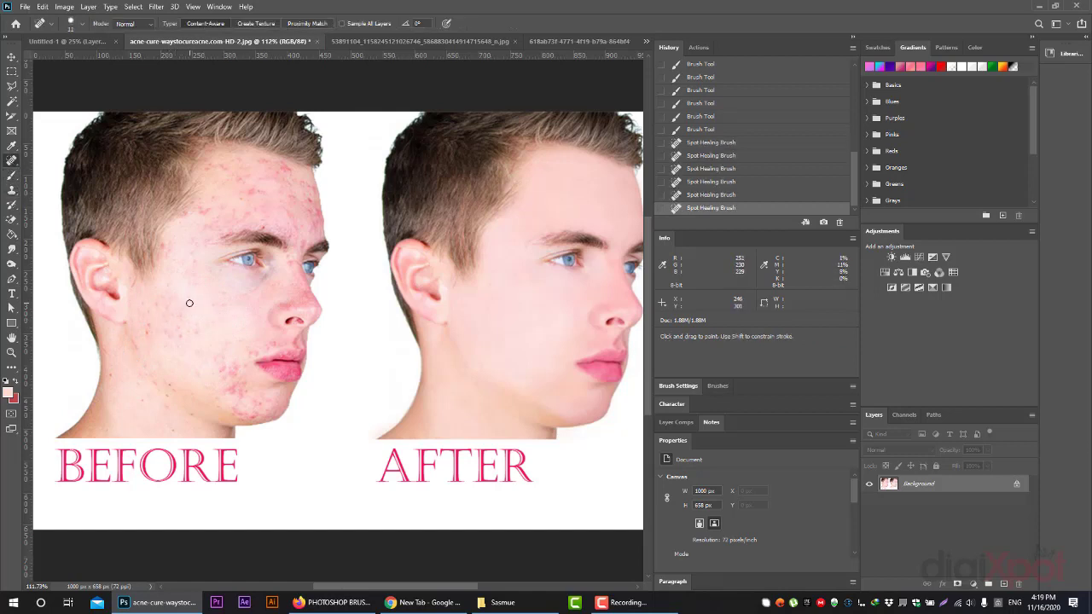
Step: Soften the BEFORE face's cheek and forehead skin with the Blur Tool
{"action": "left_click", "coordinate": [11, 248]}
{"action": "left_click", "coordinate": [56, 249]}
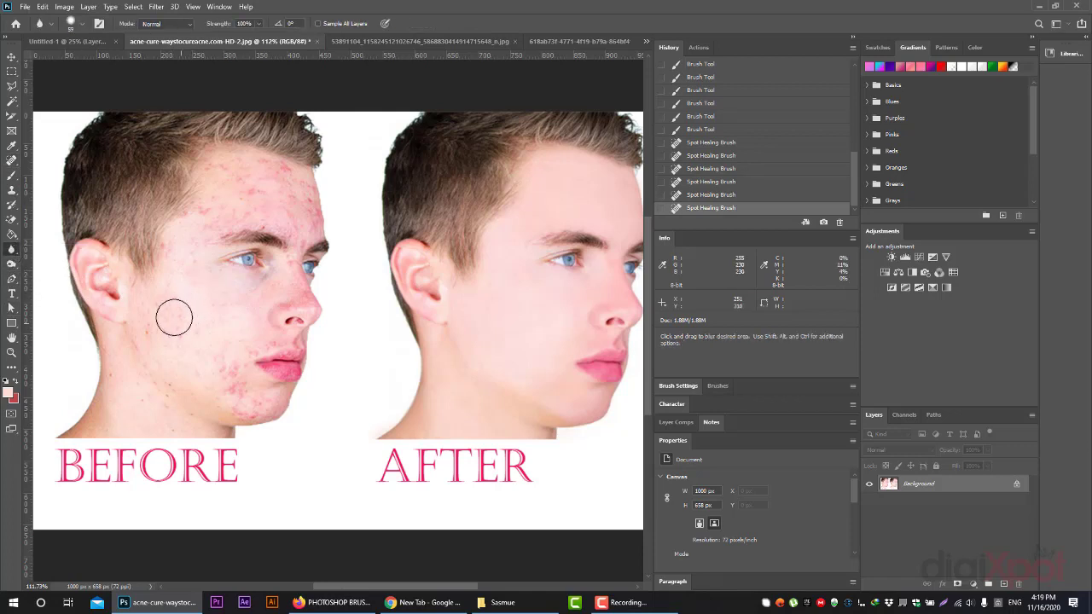
{"action": "mouse_move", "coordinate": [173, 315]}
{"action": "left_mouse_down"}
{"action": "mouse_move", "coordinate": [174, 329]}
{"action": "mouse_move", "coordinate": [178, 261]}
{"action": "left_mouse_up"}
{"action": "left_click_drag", "start_coordinate": [272, 188], "coordinate": [286, 181]}
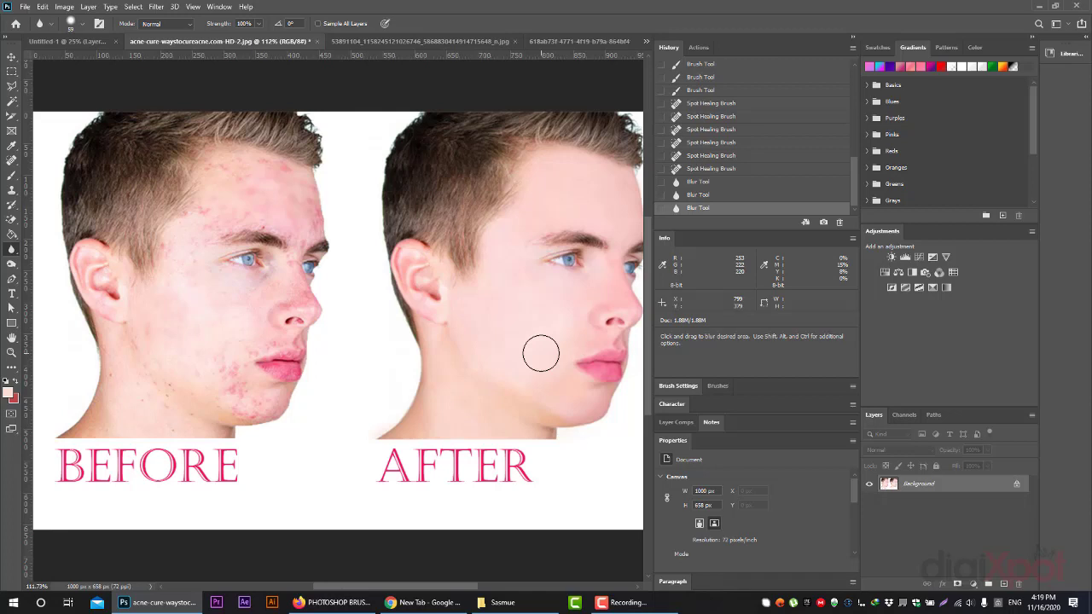
{"action": "scroll", "coordinate": [358, 465], "scroll_direction": "up", "scroll_amount": 1}
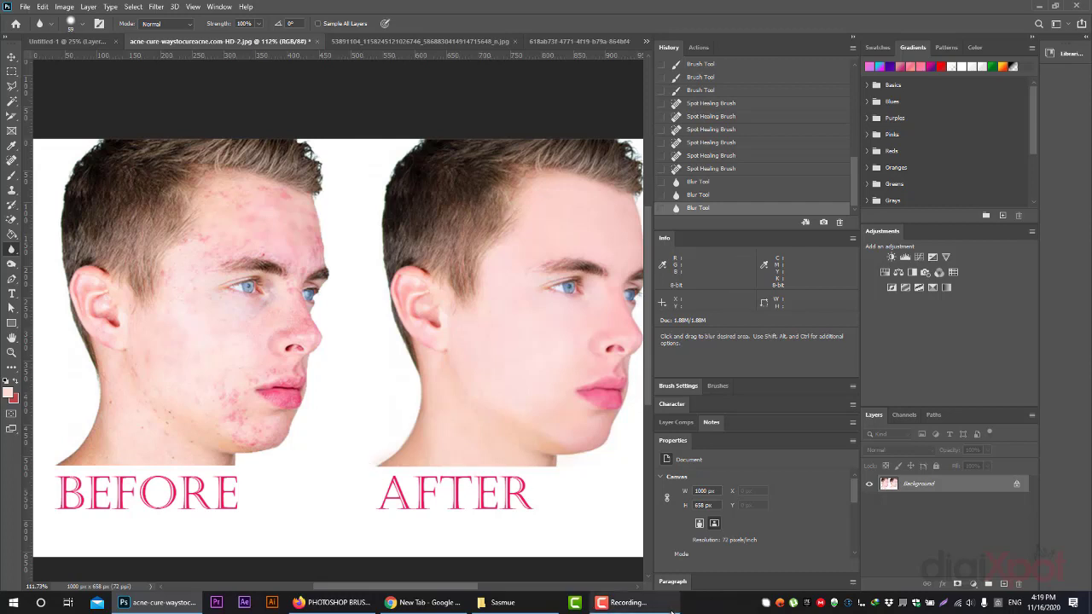
{"action": "left_click", "coordinate": [627, 602]}
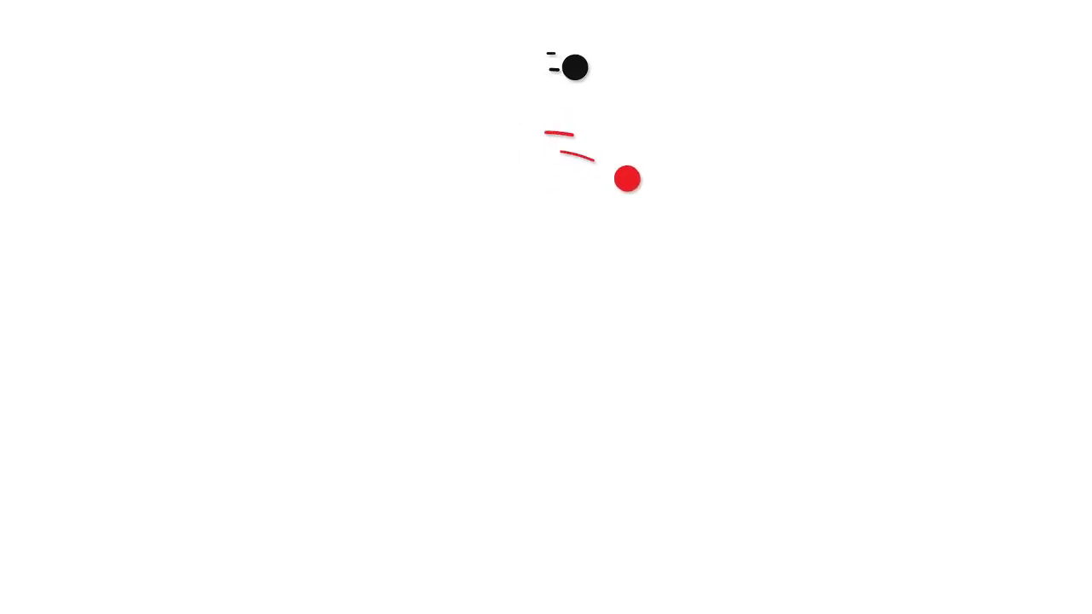